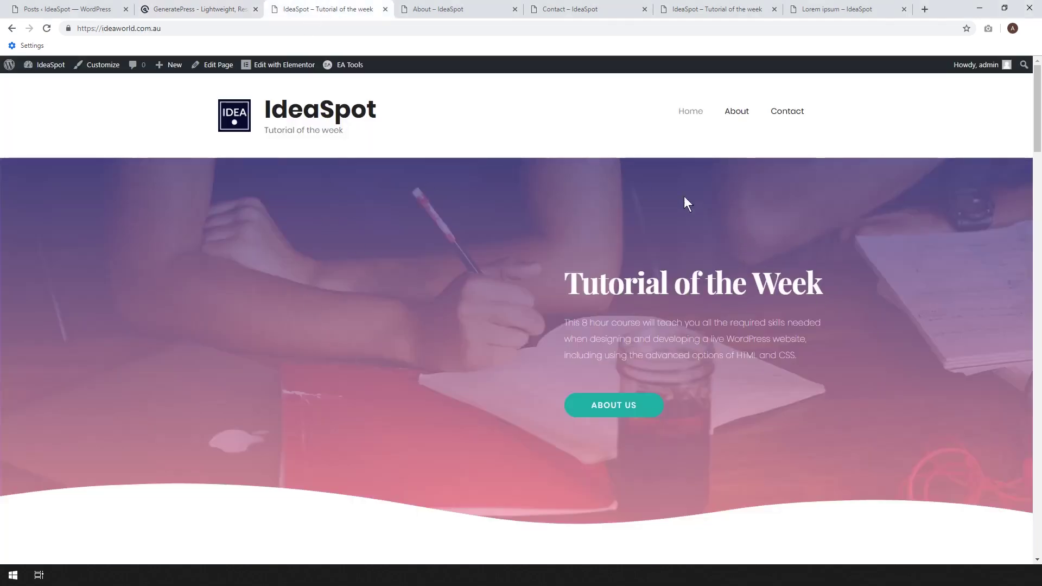
Browse the About, Contact, home and Lorem ipsum post tabs, scrolling through the post.
mouse_move(1039, 129)
left_mouse_down()
mouse_move(1039, 177)
mouse_move(1039, 138)
left_mouse_up()
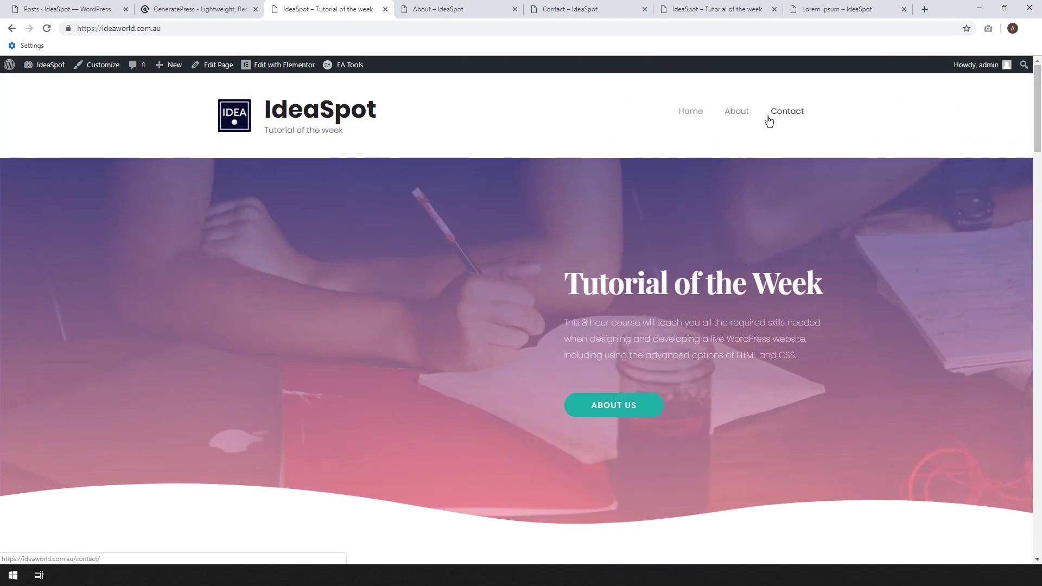
left_click(474, 7)
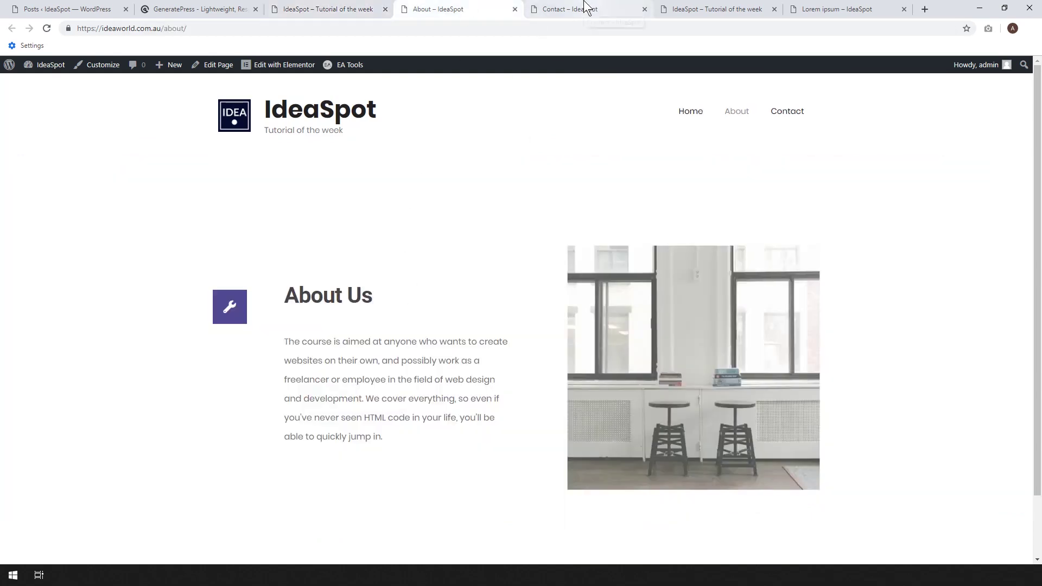
left_click(586, 9)
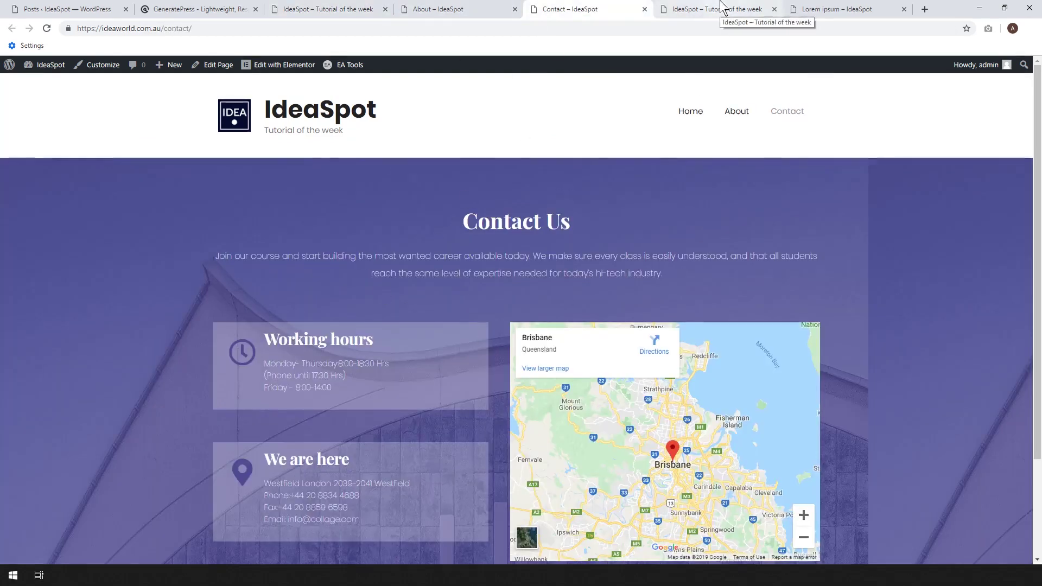
left_click(721, 9)
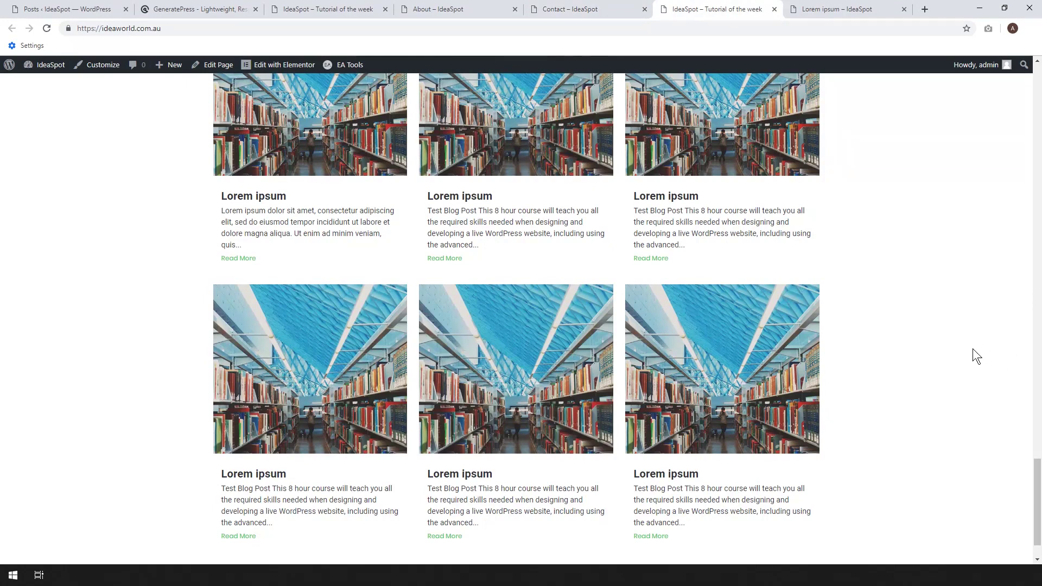
left_click(858, 15)
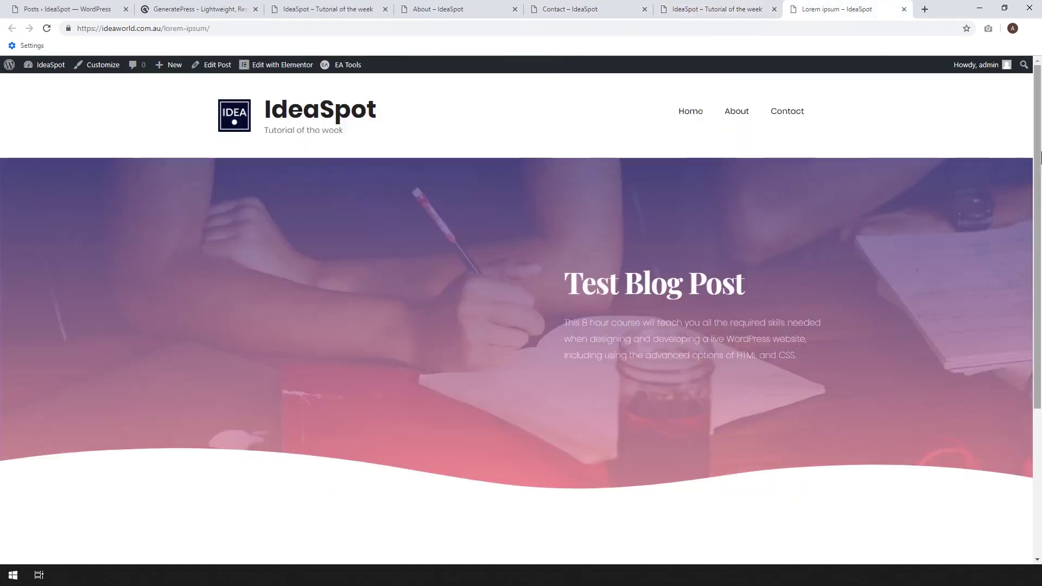
scroll(363, 298, "down", 4)
scroll(364, 299, "up", 4)
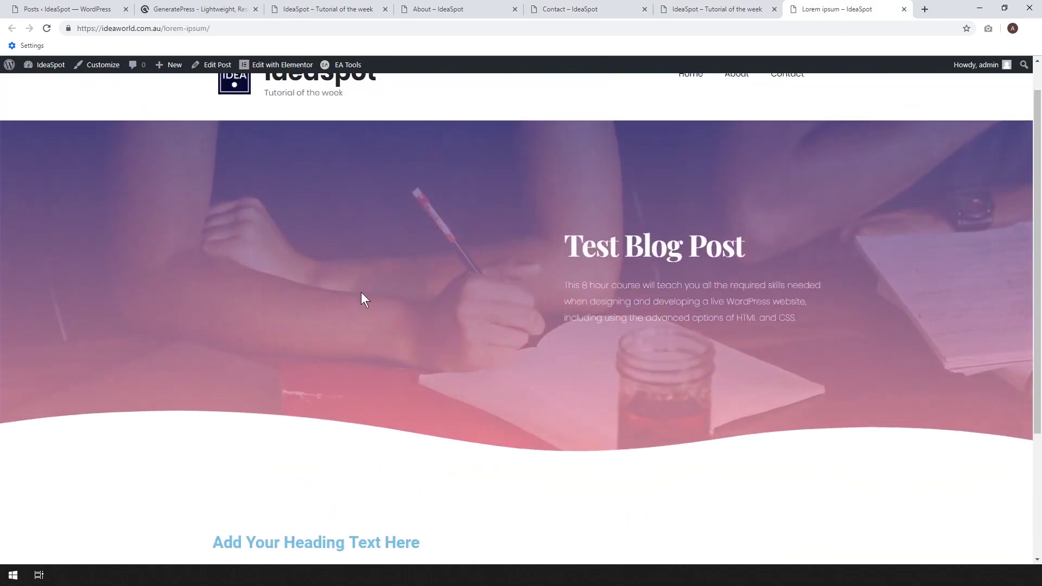
scroll(366, 296, "up", 1)
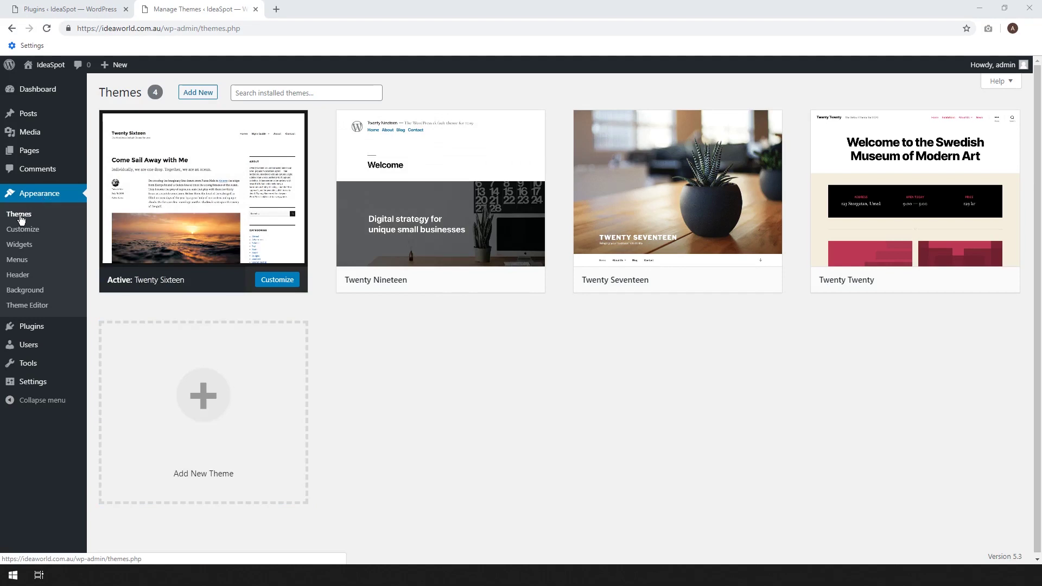
Install and activate the GeneratePress theme from the theme search.
left_click(198, 93)
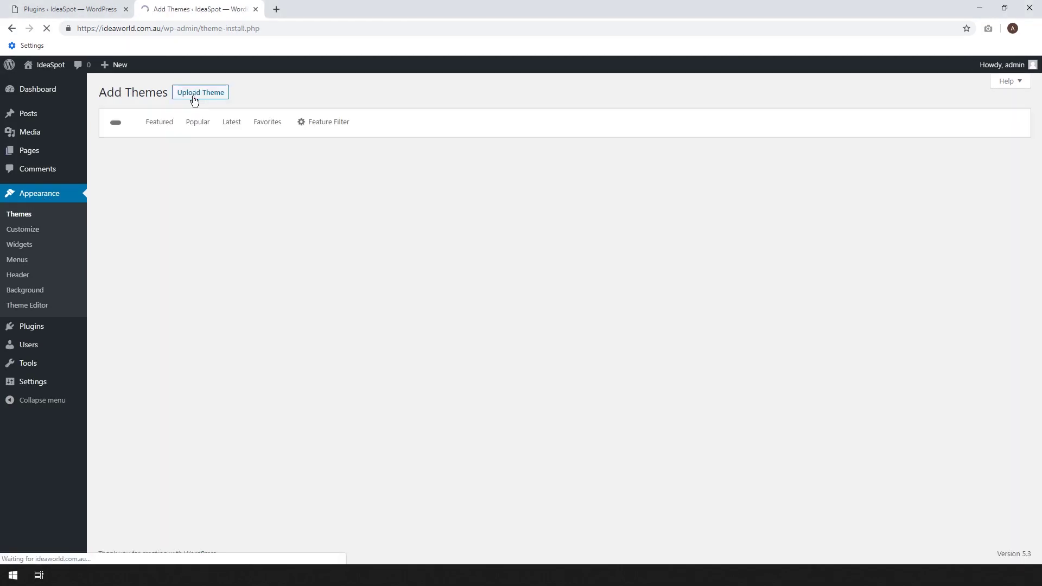
left_click(900, 121)
type("generatepress")
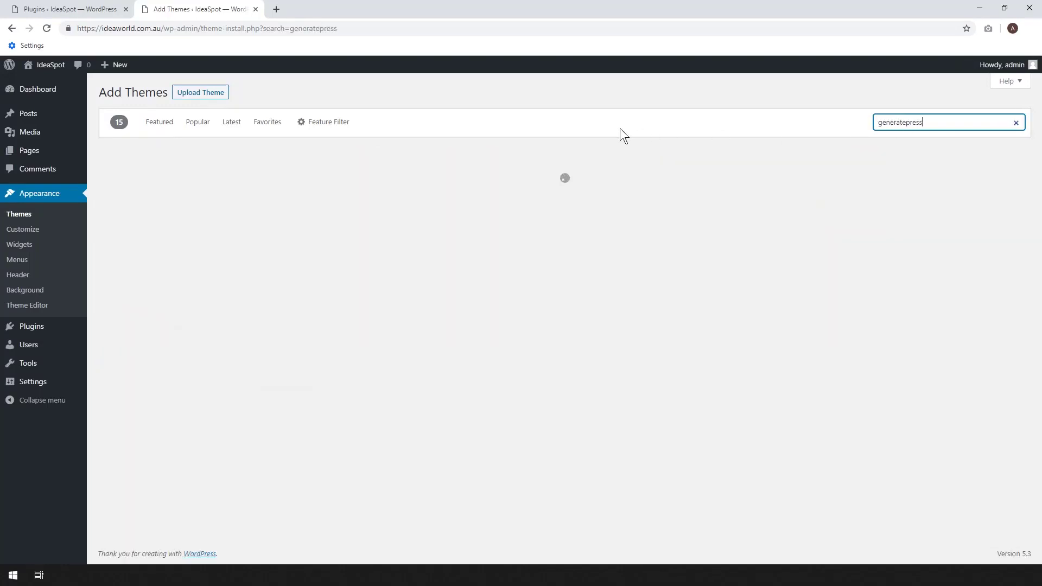
mouse_move(162, 235)
left_click(244, 323)
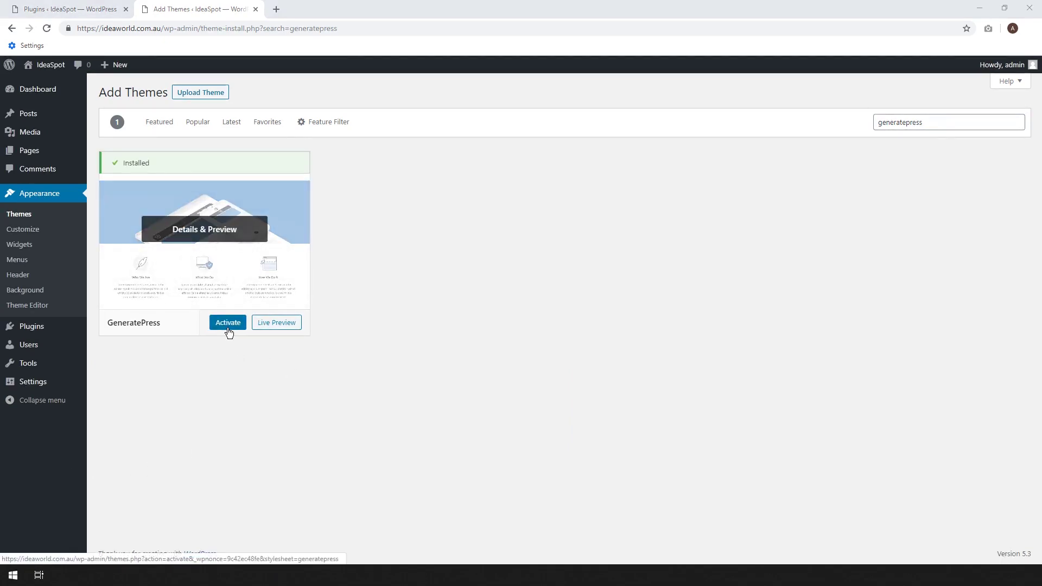
left_click(226, 327)
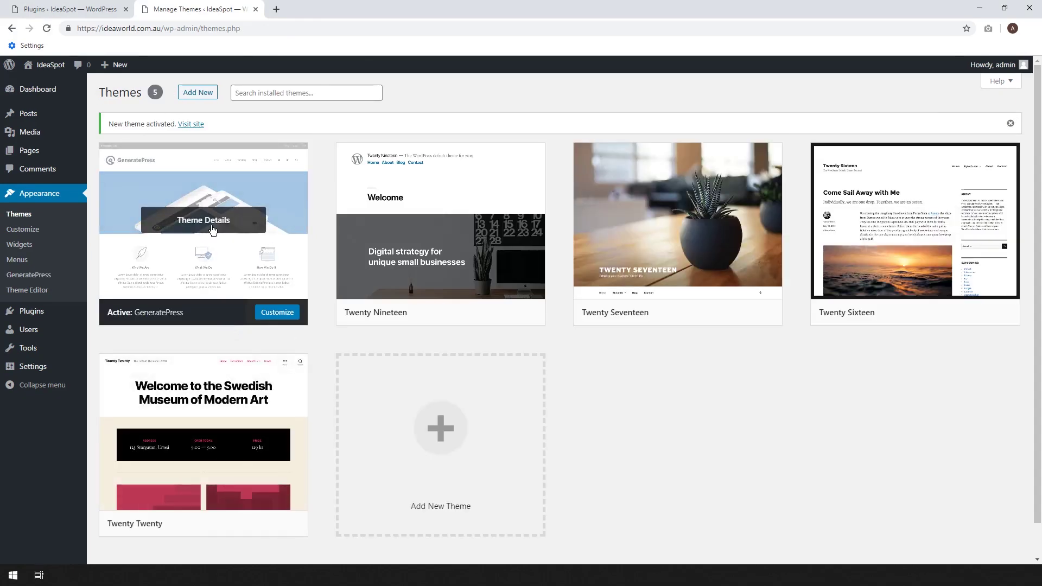
left_click(38, 318)
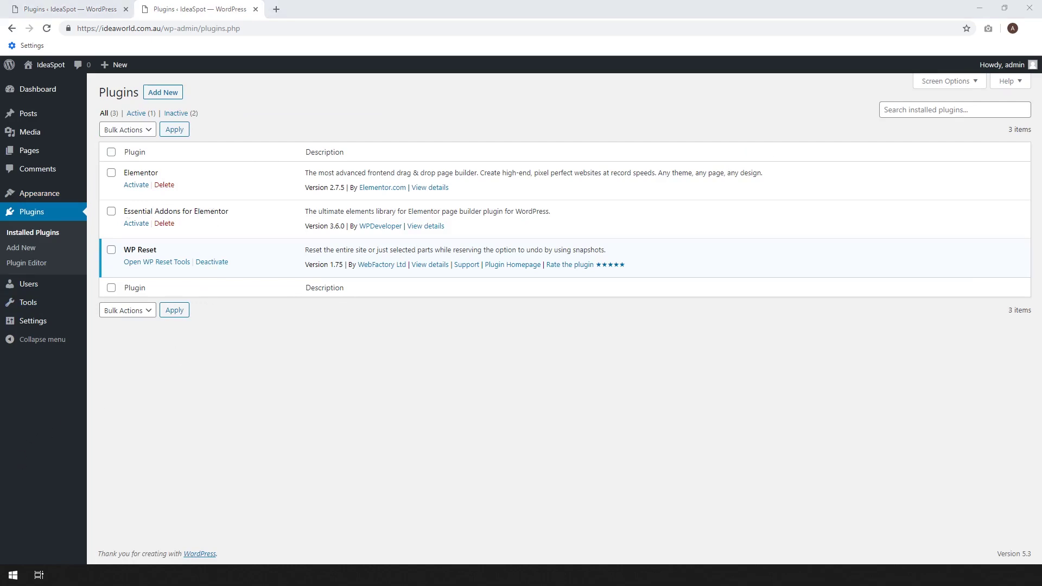
Search the Add Plugins page for 'elem' in a new tab.
right_click(21, 247)
left_click(49, 254)
left_click(340, 8)
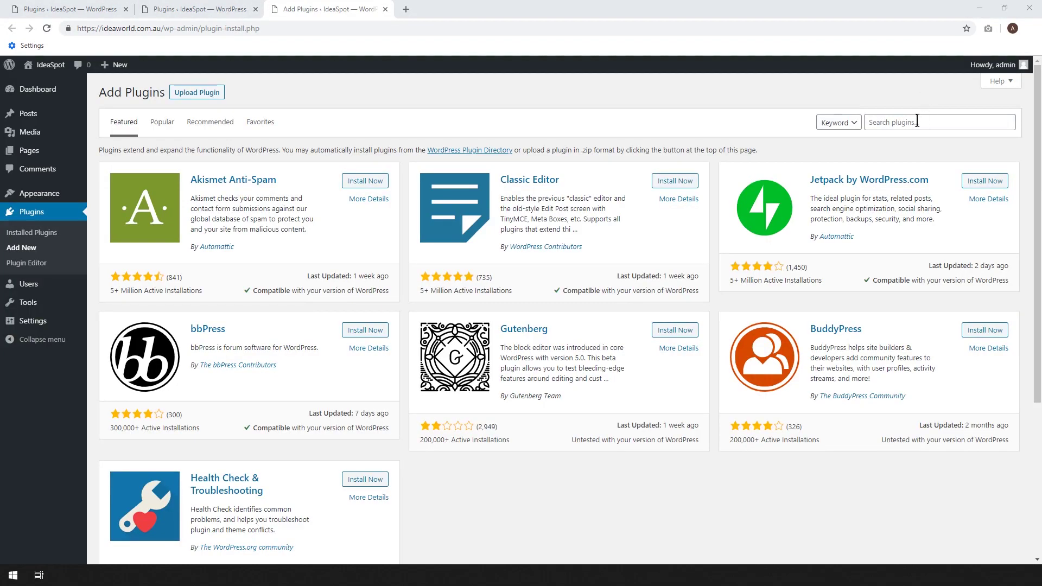
left_click(911, 121)
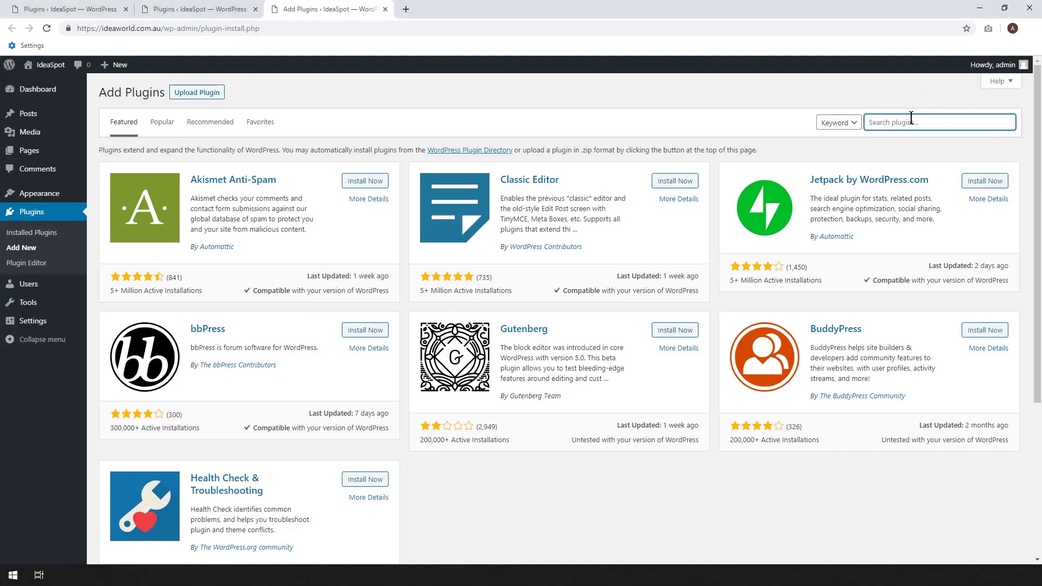
type("elementor")
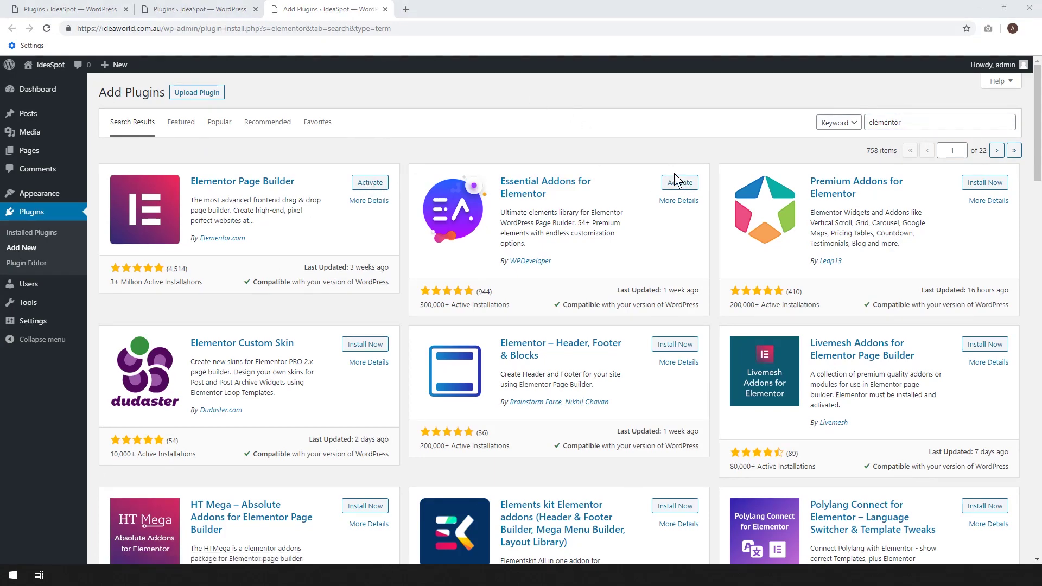
Activate the Elementor plugin, then Essential Addons for Elementor, on Installed Plugins.
left_click(171, 9)
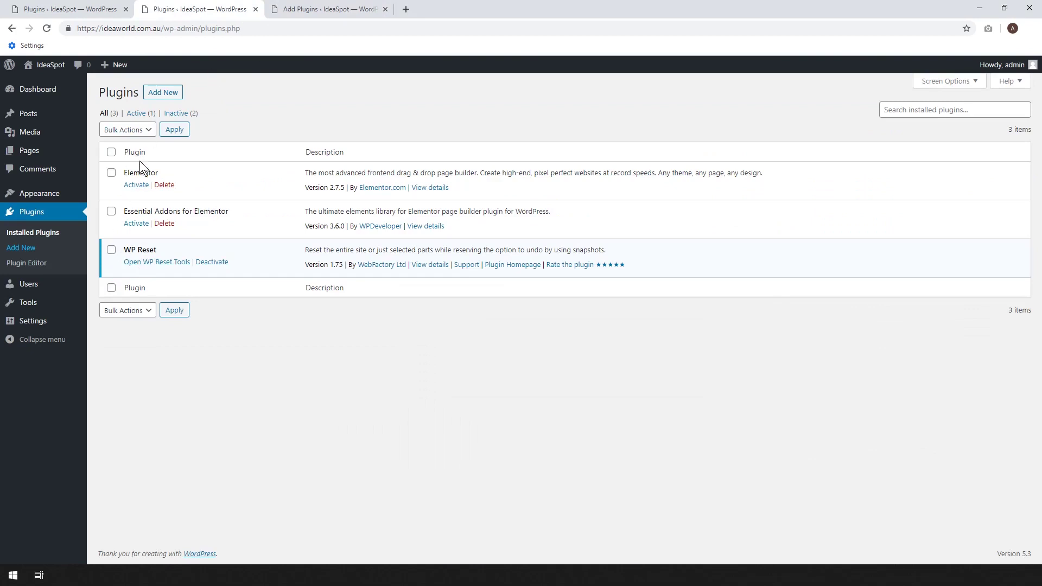
left_click(137, 185)
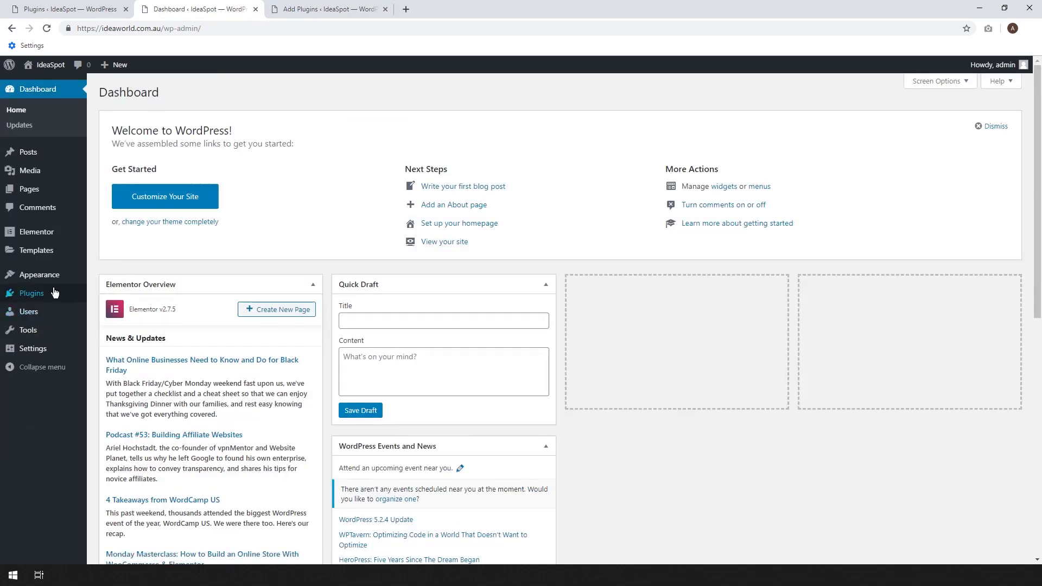
mouse_move(46, 300)
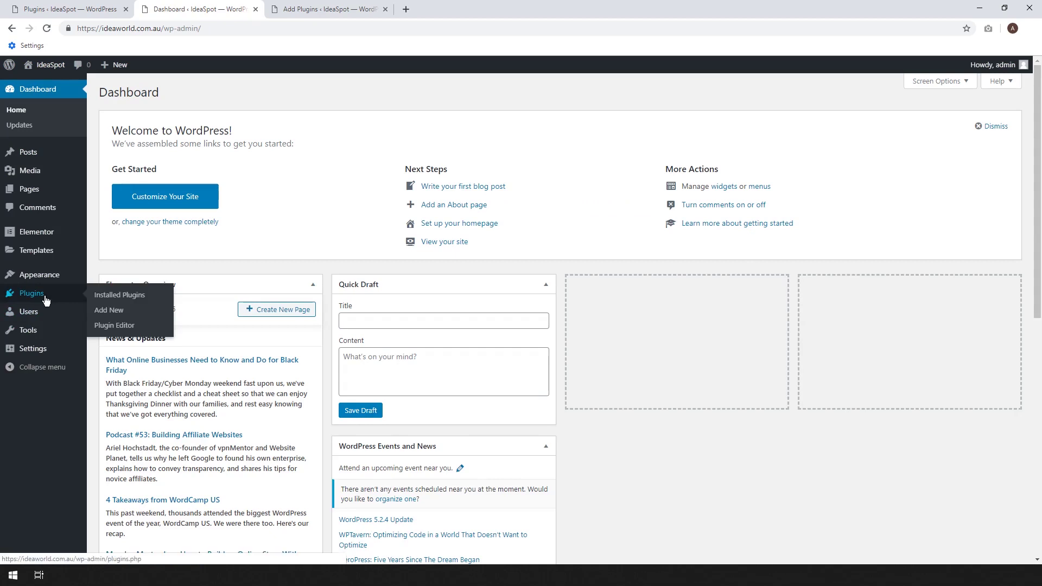
left_click(107, 298)
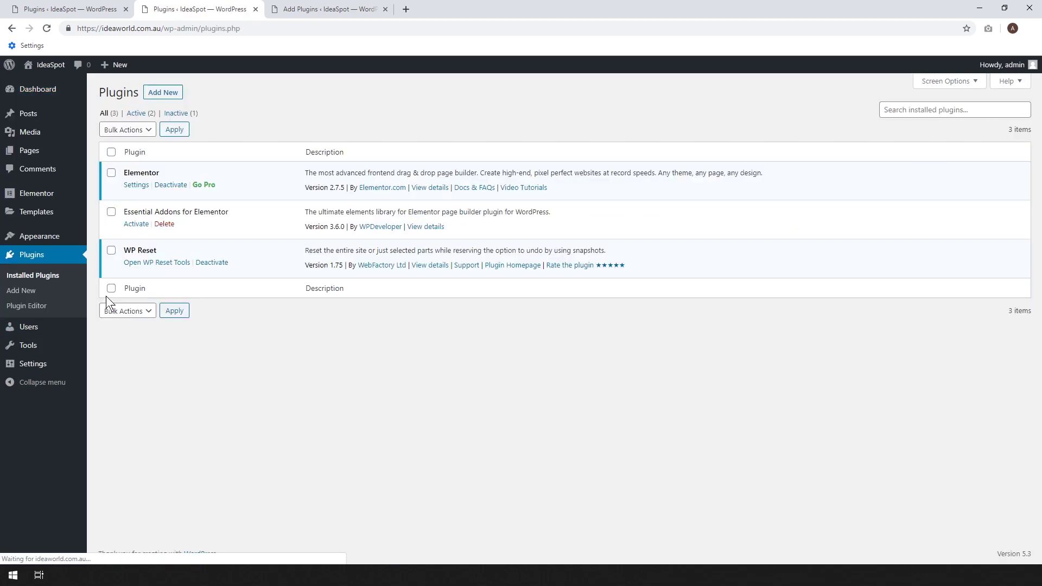
left_click(135, 225)
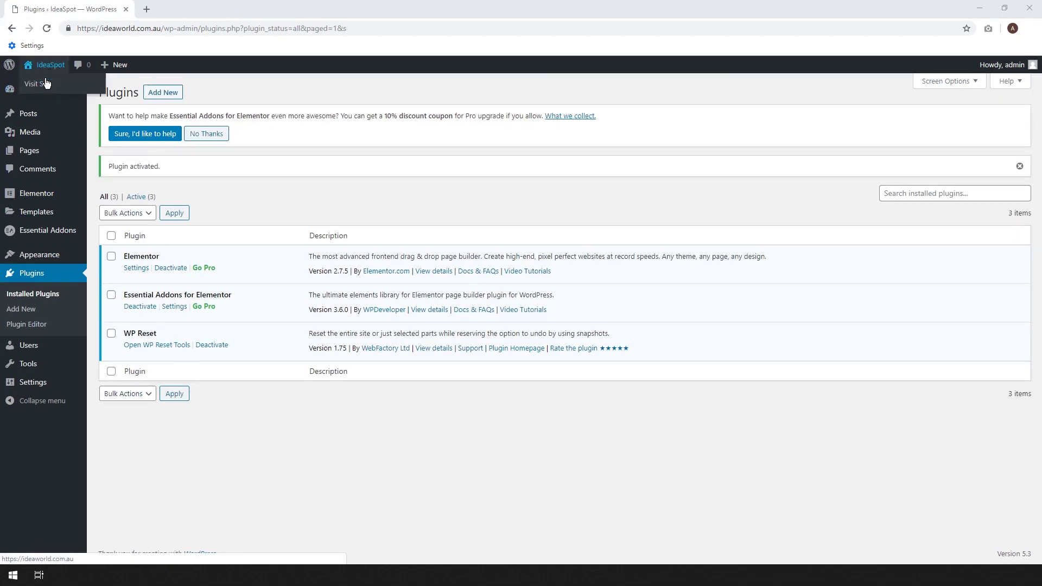
right_click(47, 84)
Open the live IdeaSpot site, then its Customizer, each in a new tab.
left_click(53, 90)
left_click(174, 9)
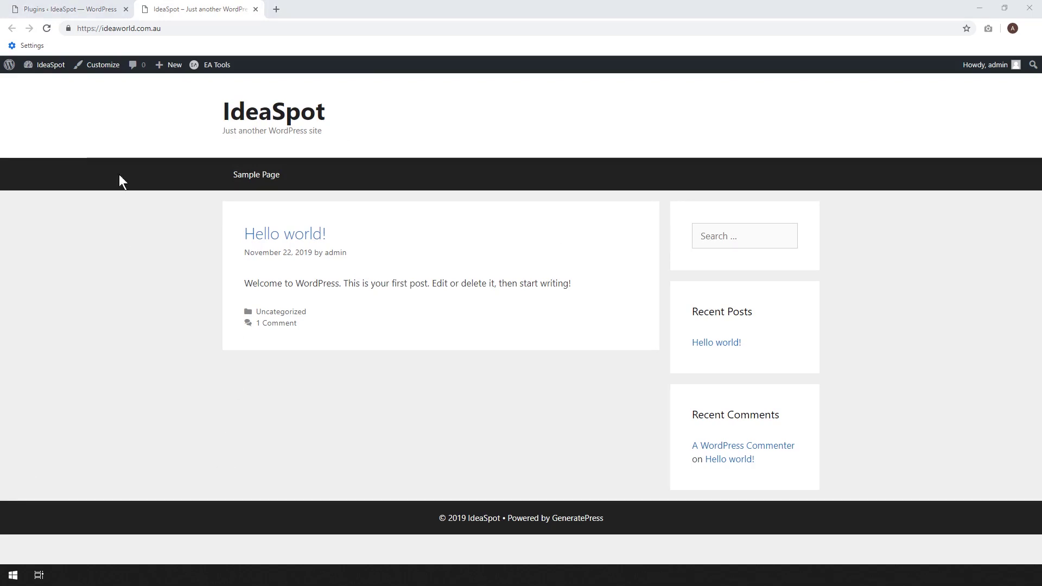
right_click(106, 67)
left_click(113, 72)
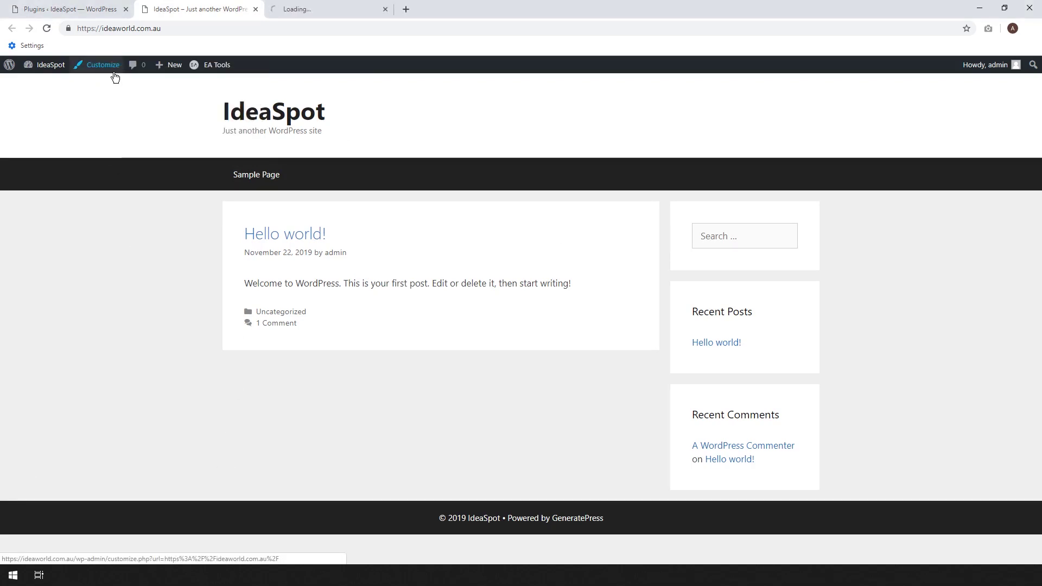
key("ctrl+Tab")
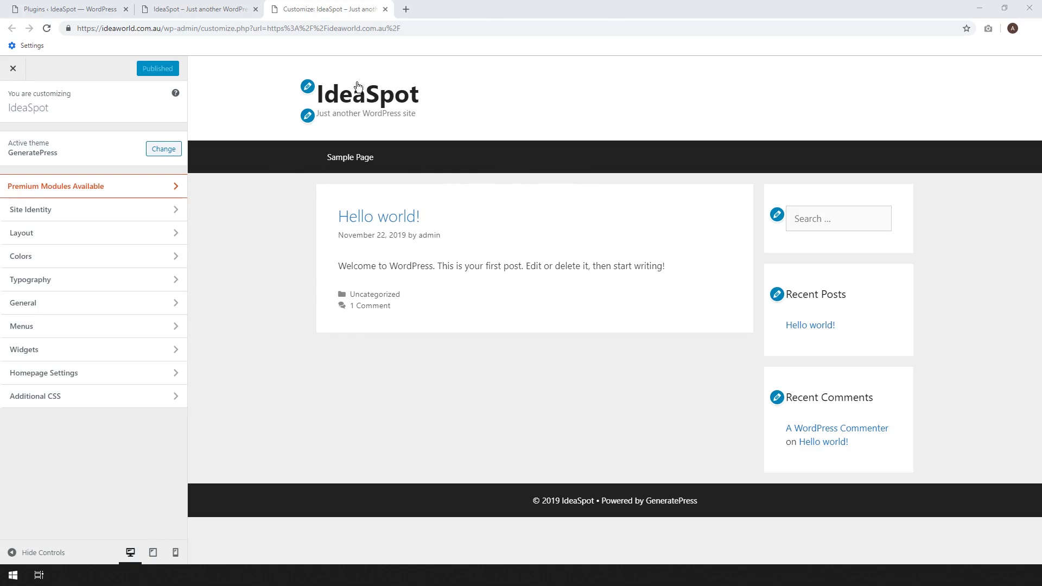
Replace the Site Identity tagline with 'Tutorial of the week' and publish it.
left_click(307, 88)
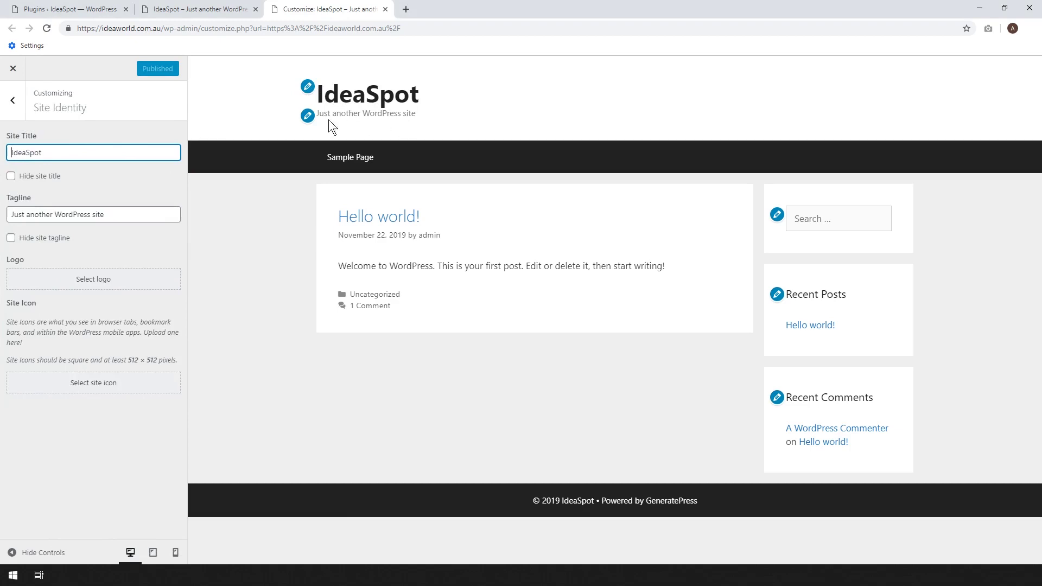
triple_click(144, 216)
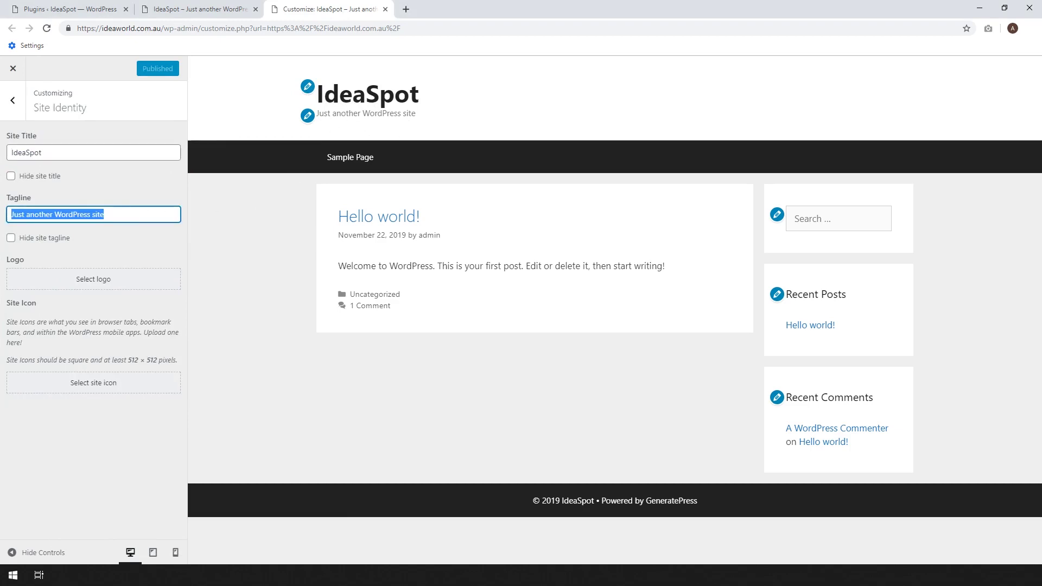
type("Tutor")
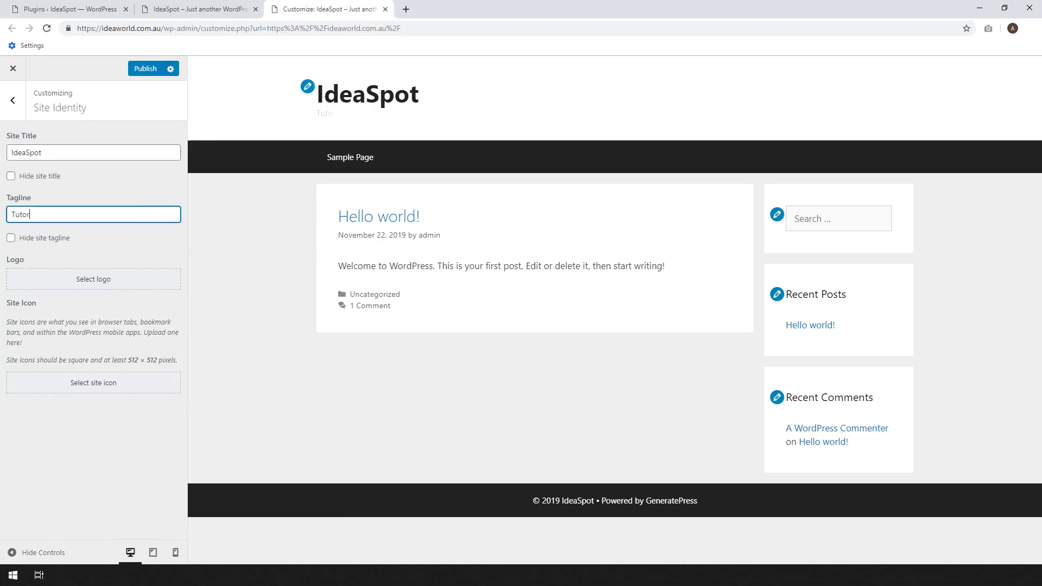
type("ial of the week")
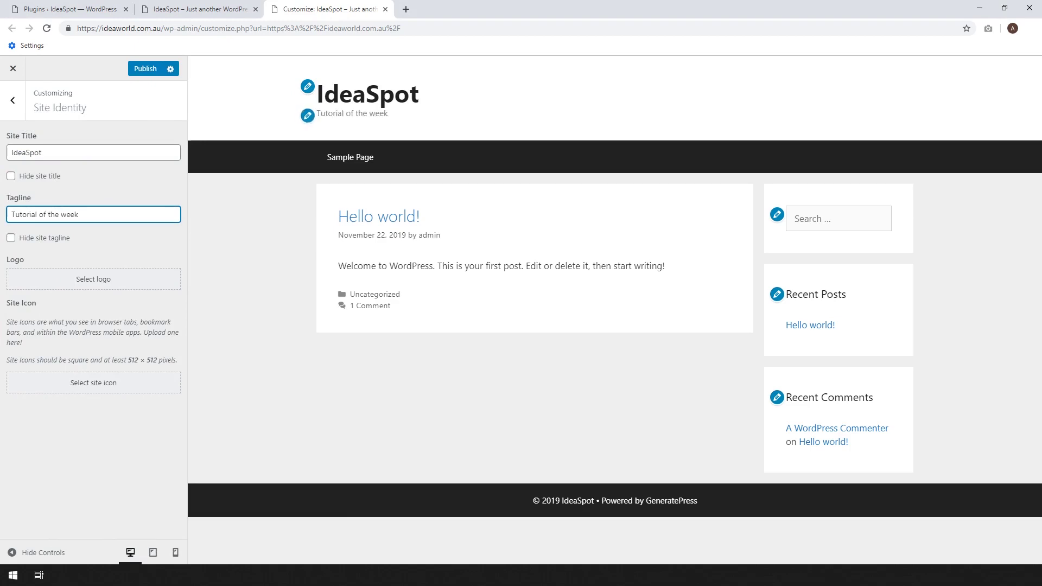
left_click(145, 68)
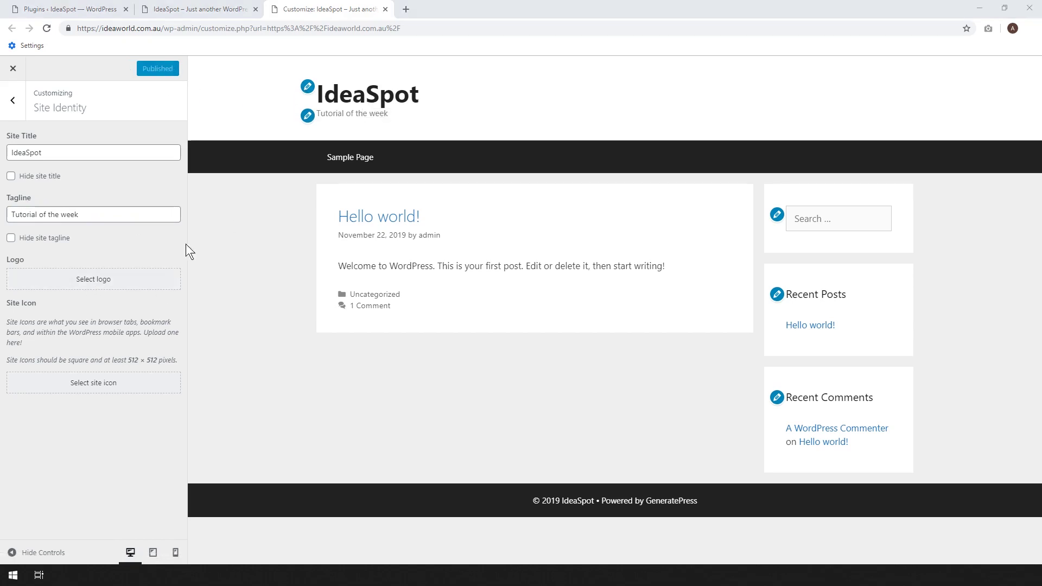
left_click(100, 283)
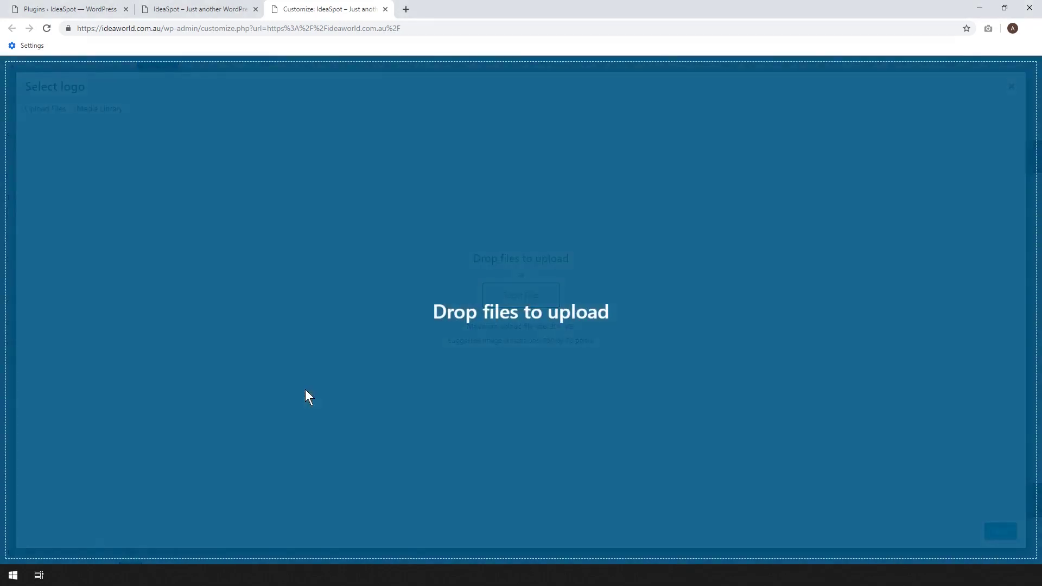
Upload ideaspot 500x500.png and set it as the uncropped site logo.
left_click_drag(305, 395, 526, 319)
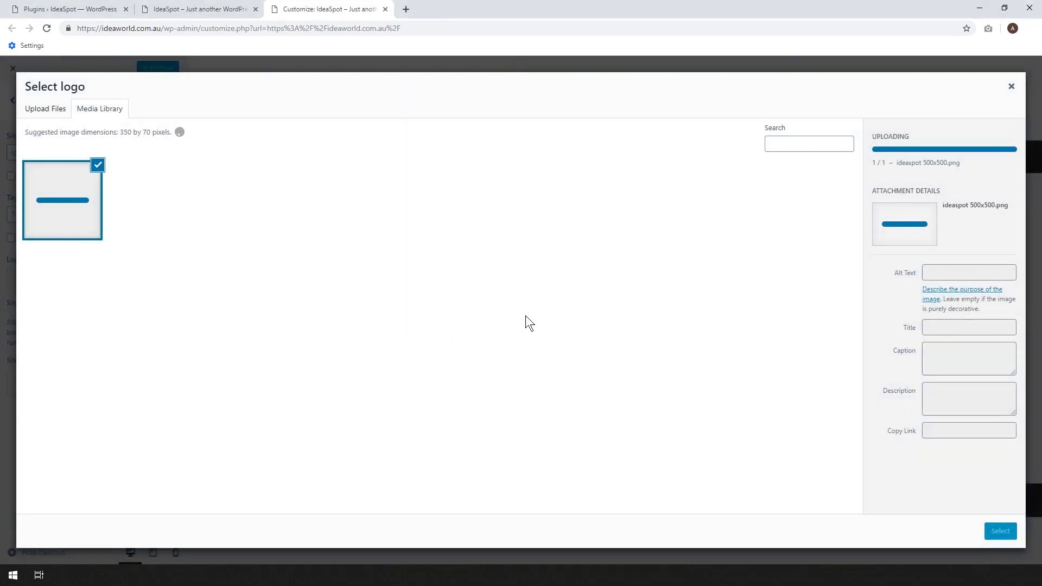
left_click(1000, 531)
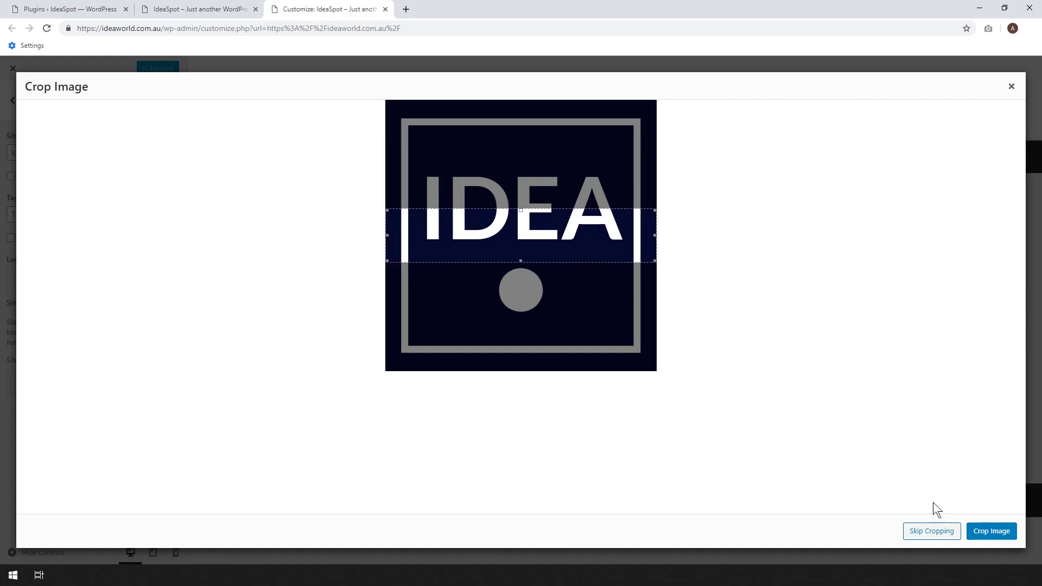
left_click(931, 531)
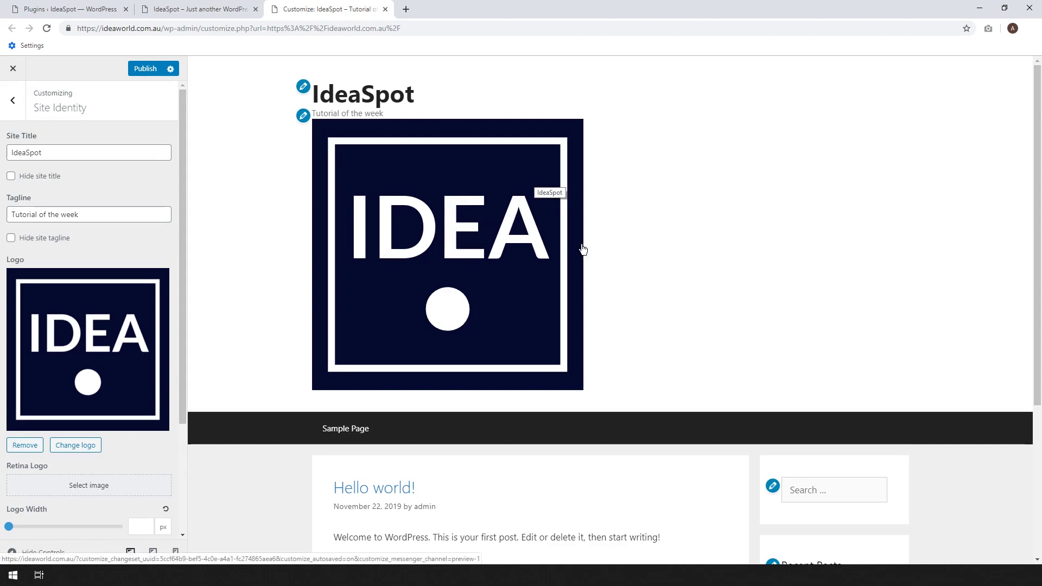
Set the logo width to 60 px and publish the change.
scroll(315, 289, "down", 1)
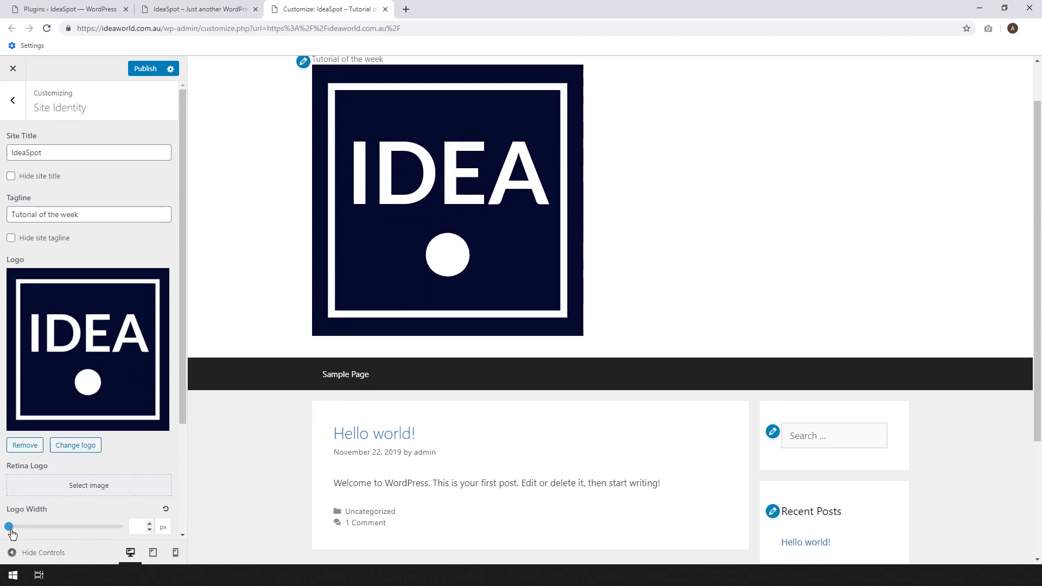
left_click_drag(9, 526, 16, 527)
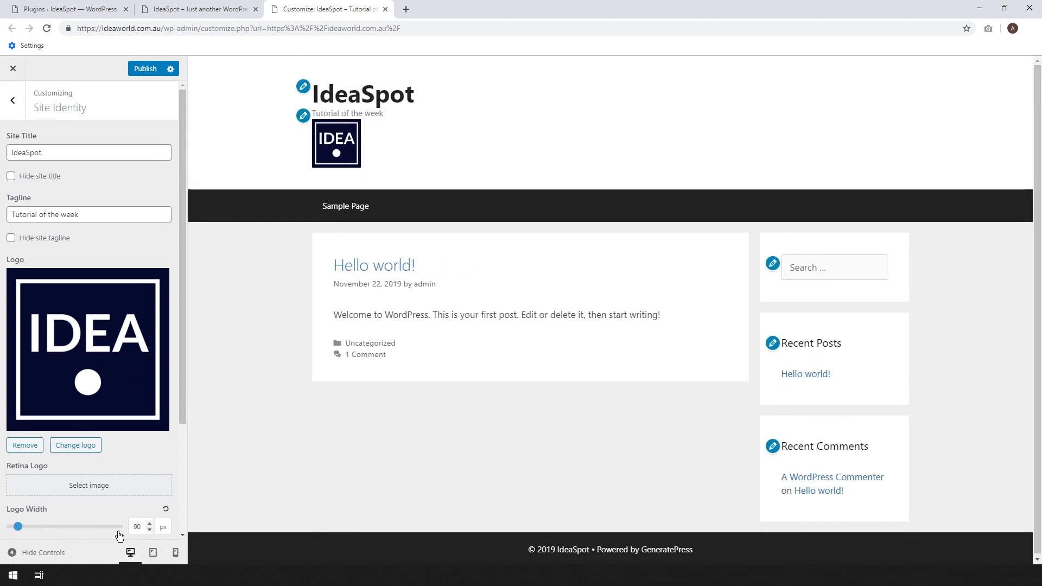
left_click(149, 530)
left_click(149, 530)
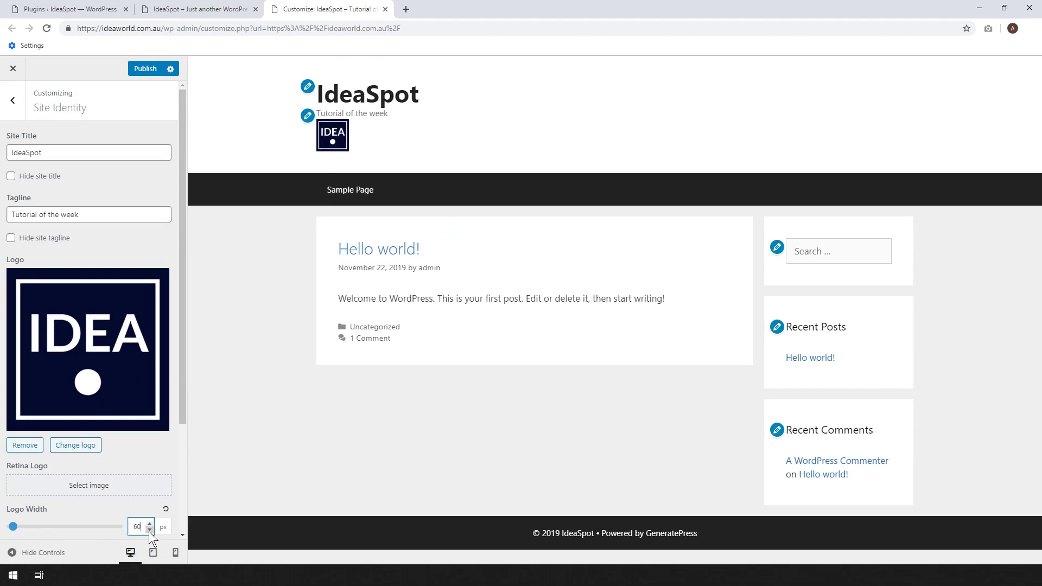
left_click(144, 69)
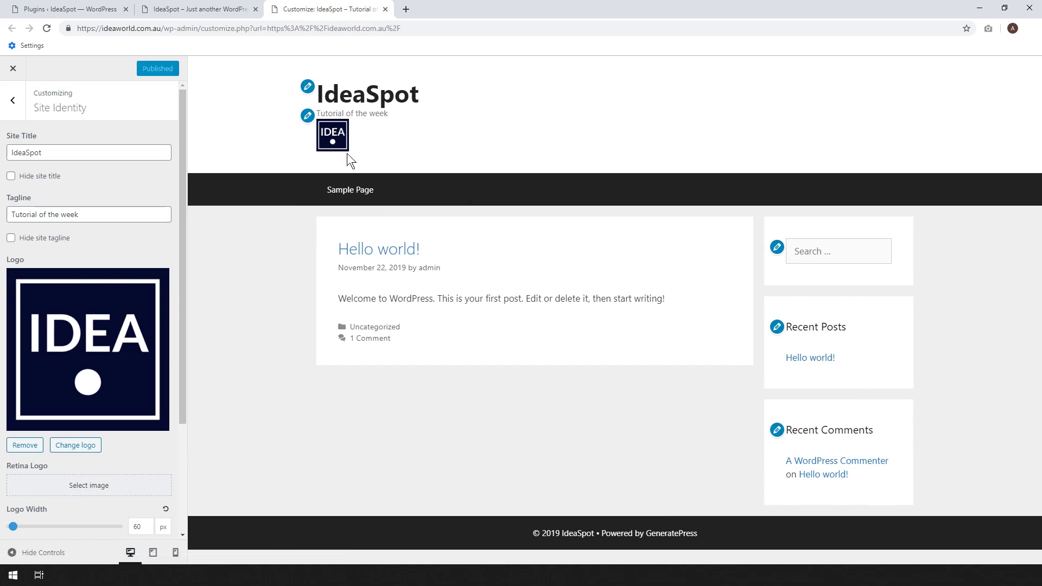
left_click(13, 101)
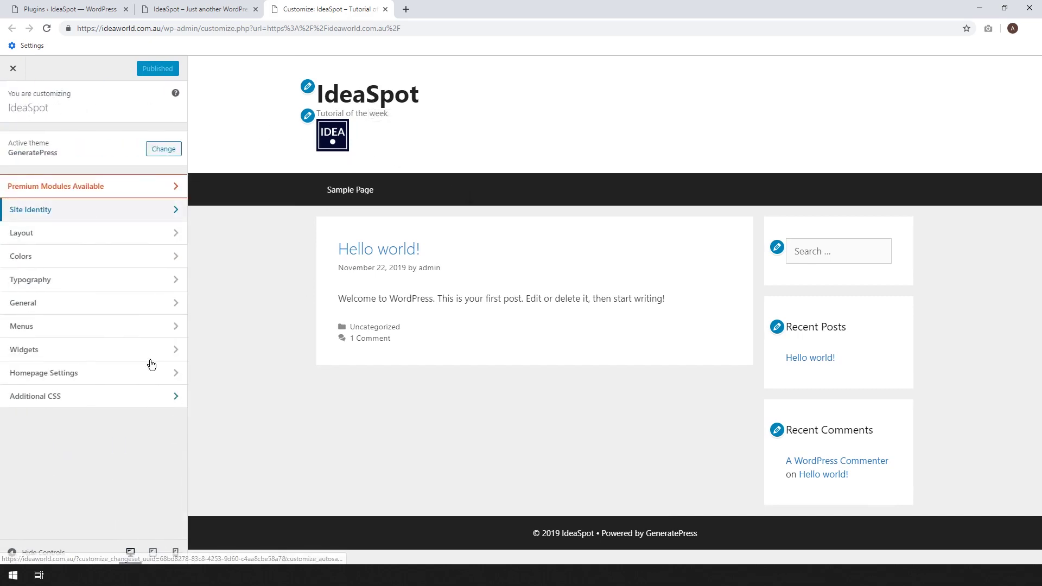
Try Center and Right header alignment in Layout > Header, then set it back to Left.
left_click(88, 233)
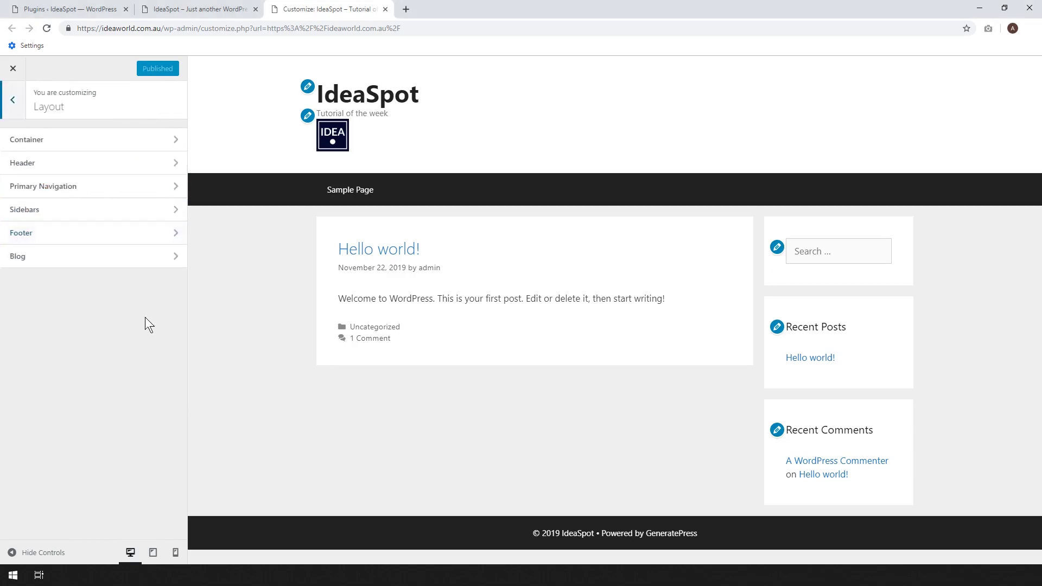
left_click(52, 165)
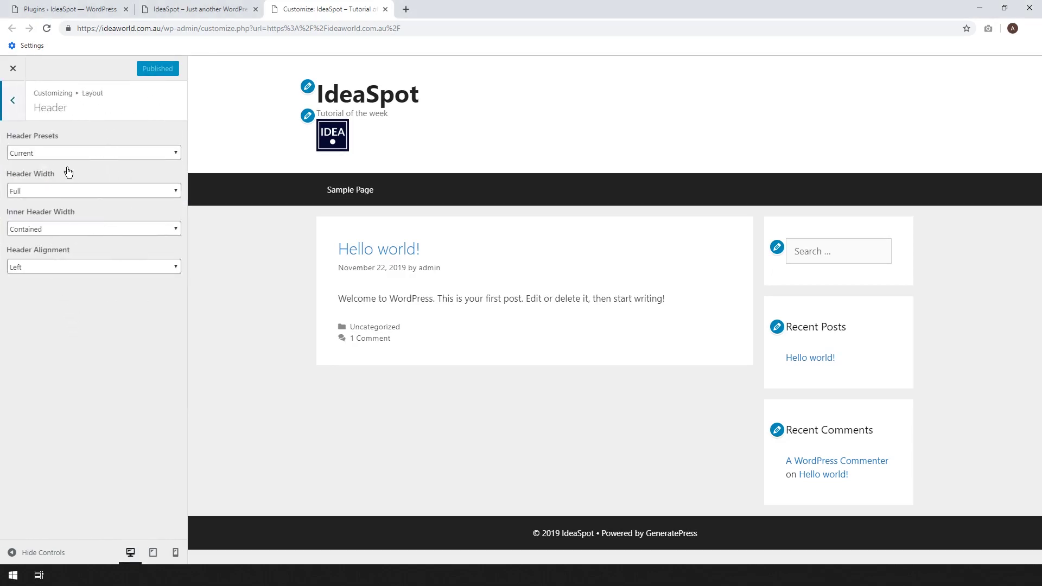
left_click(54, 267)
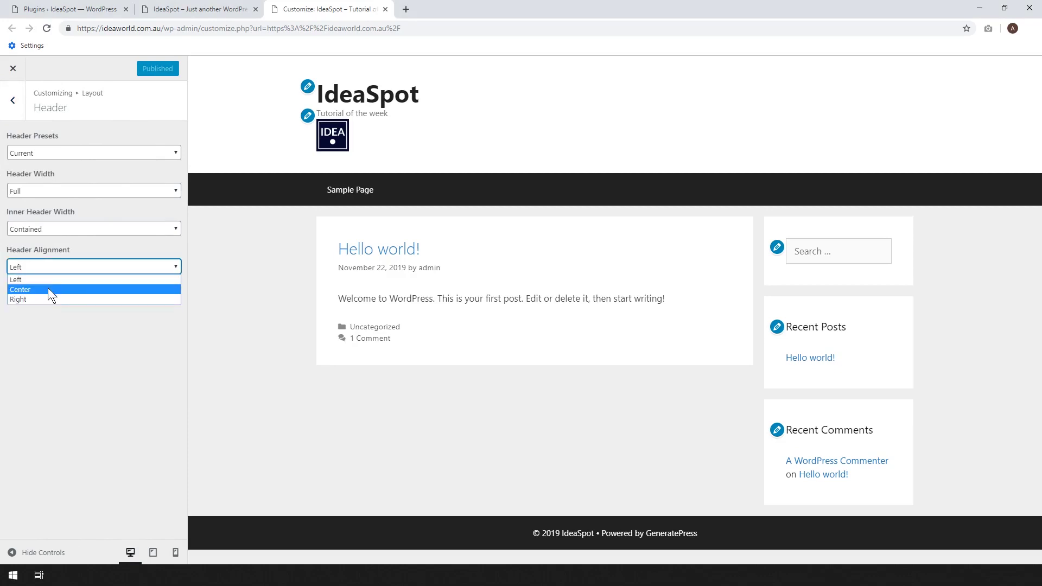
left_click(48, 289)
left_click(54, 266)
left_click(54, 305)
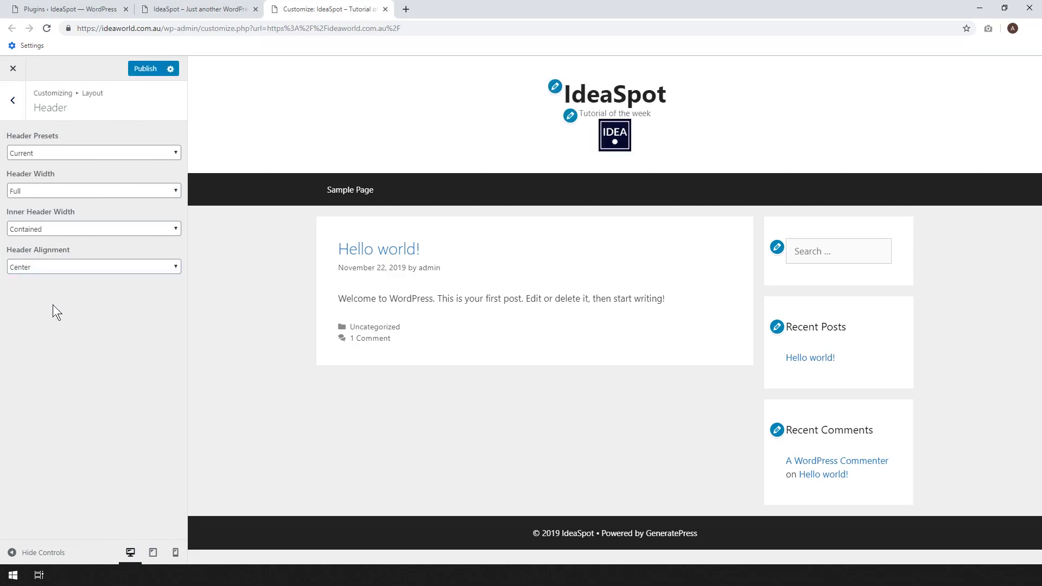
left_click(50, 271)
left_click(47, 297)
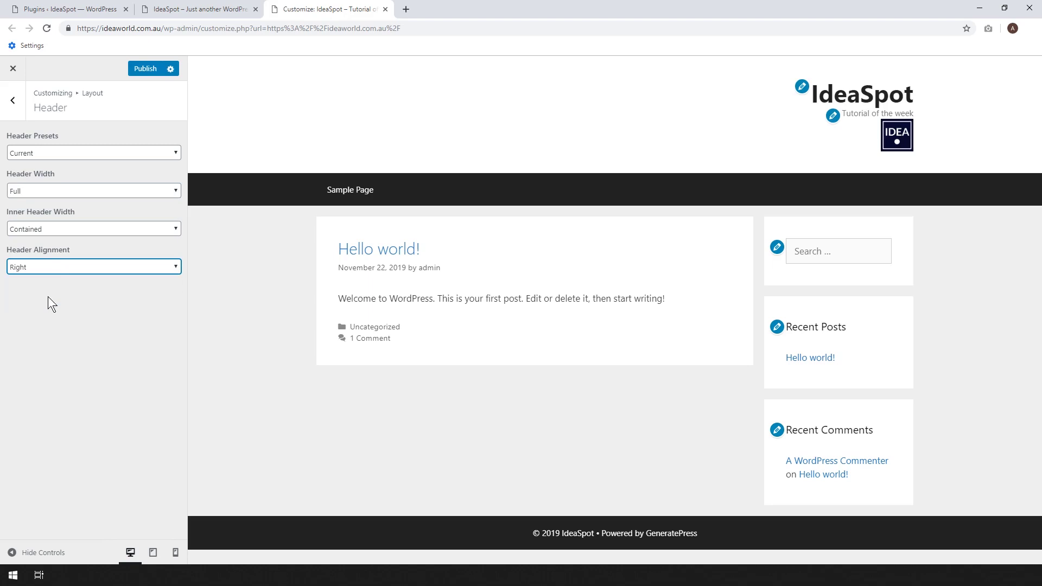
left_click(54, 268)
left_click(53, 279)
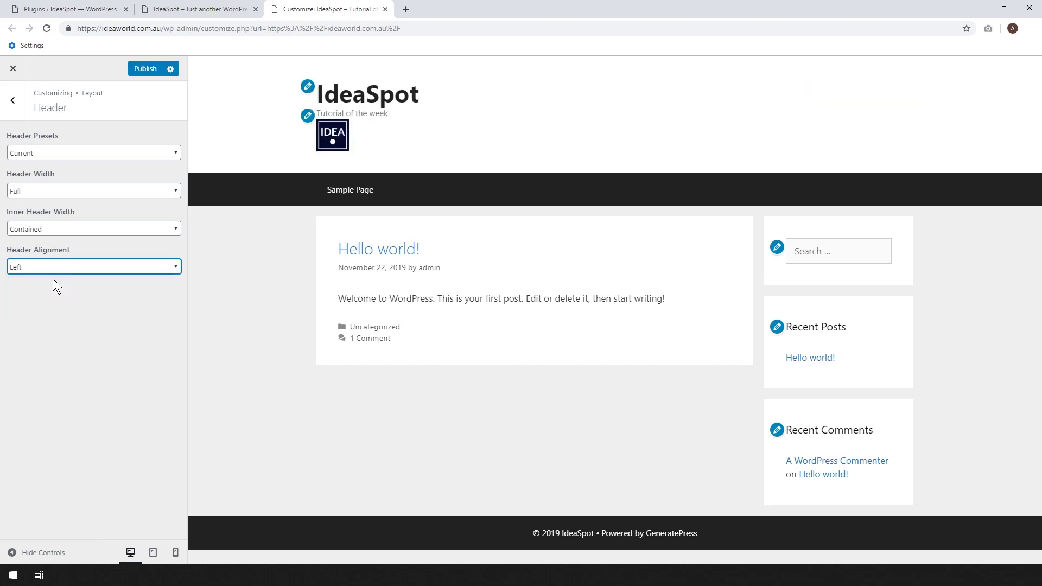
left_click(12, 99)
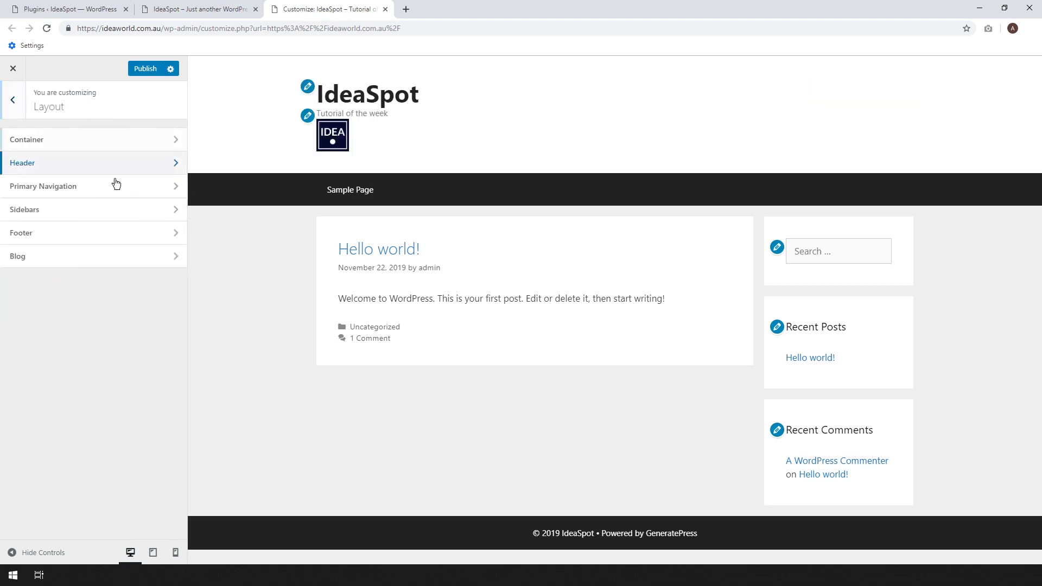
left_click(81, 187)
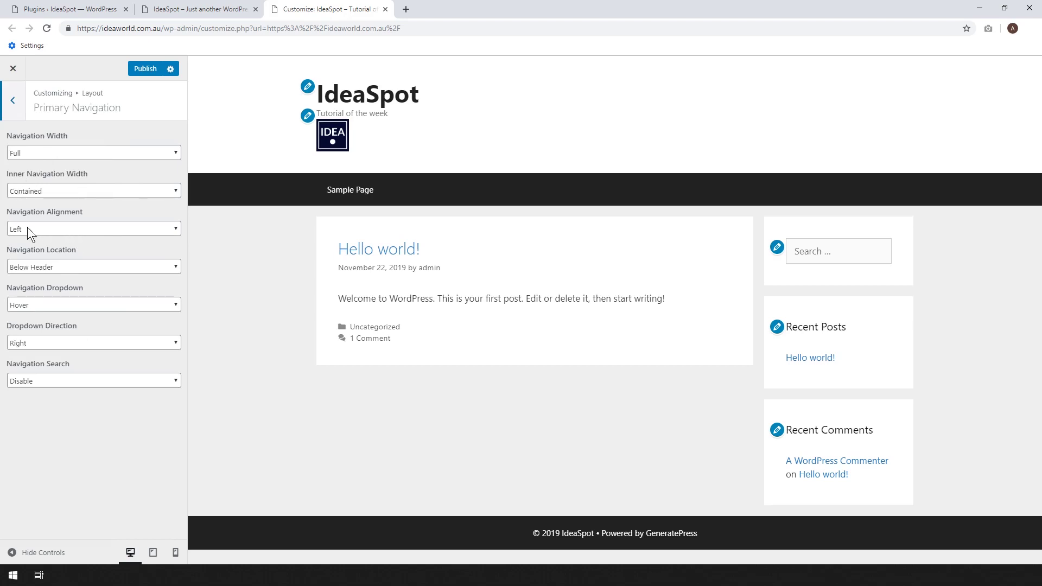
Set Navigation Location to Float Right, with Navigation Alignment ending on Left.
left_click(54, 227)
left_click(50, 259)
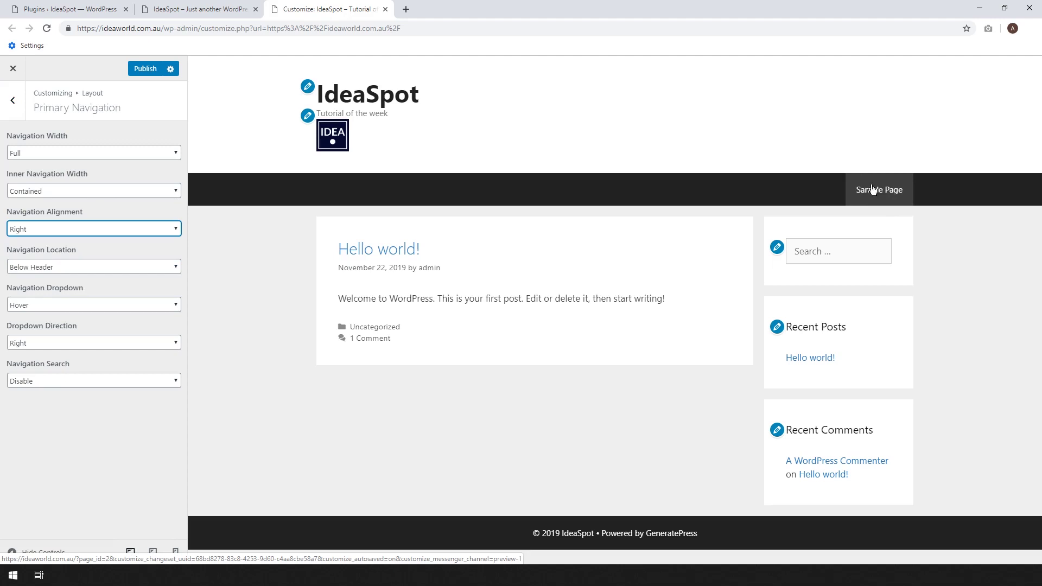
left_click(85, 268)
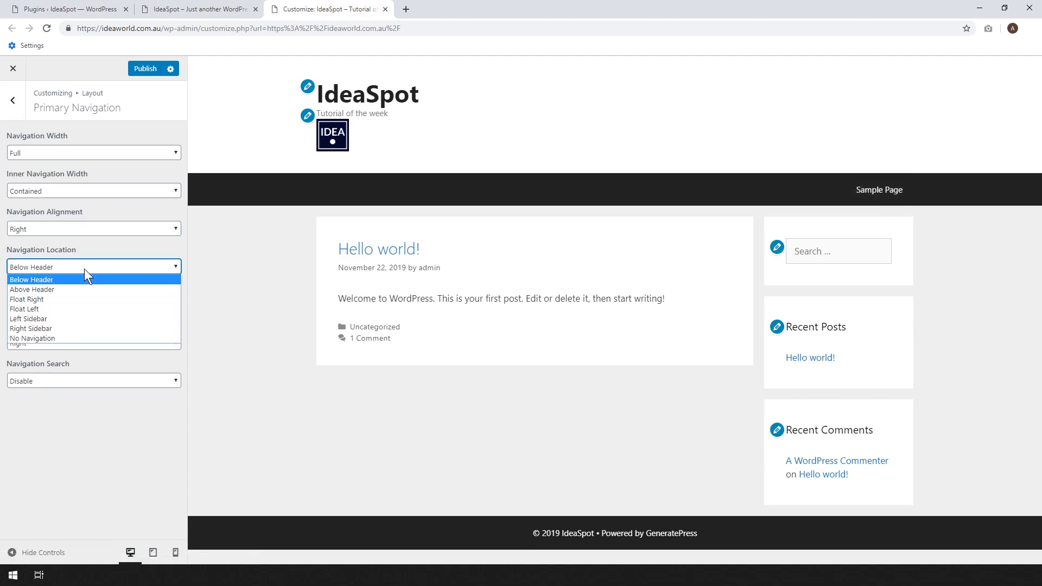
left_click(84, 289)
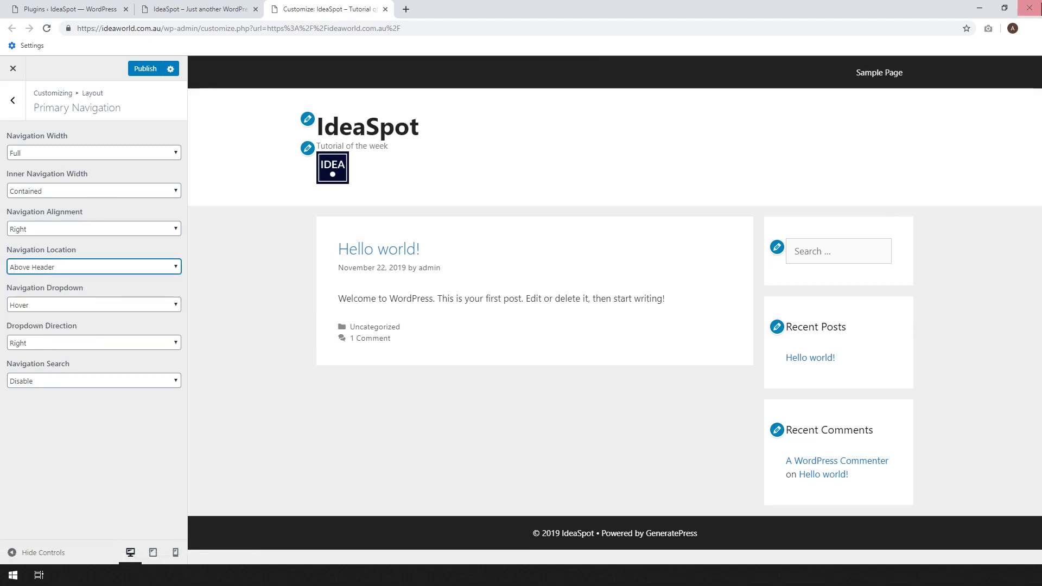
left_click(132, 266)
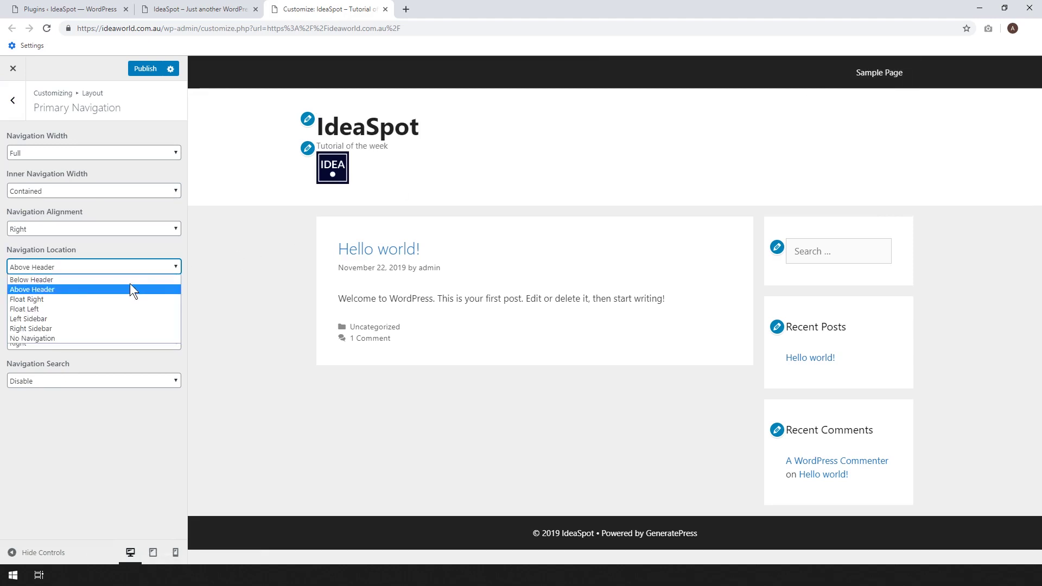
left_click(116, 300)
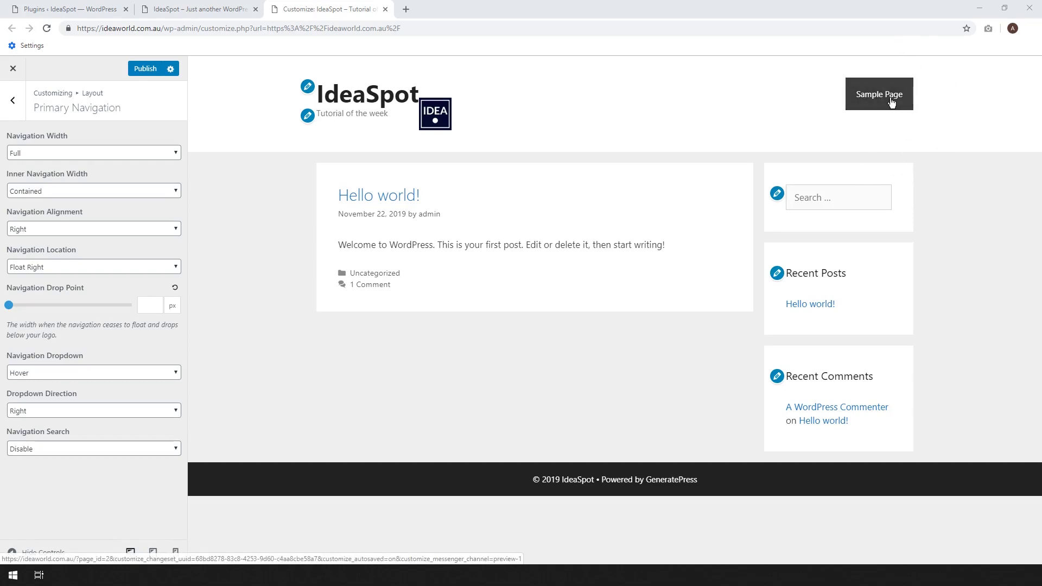
key("Up")
key("Up")
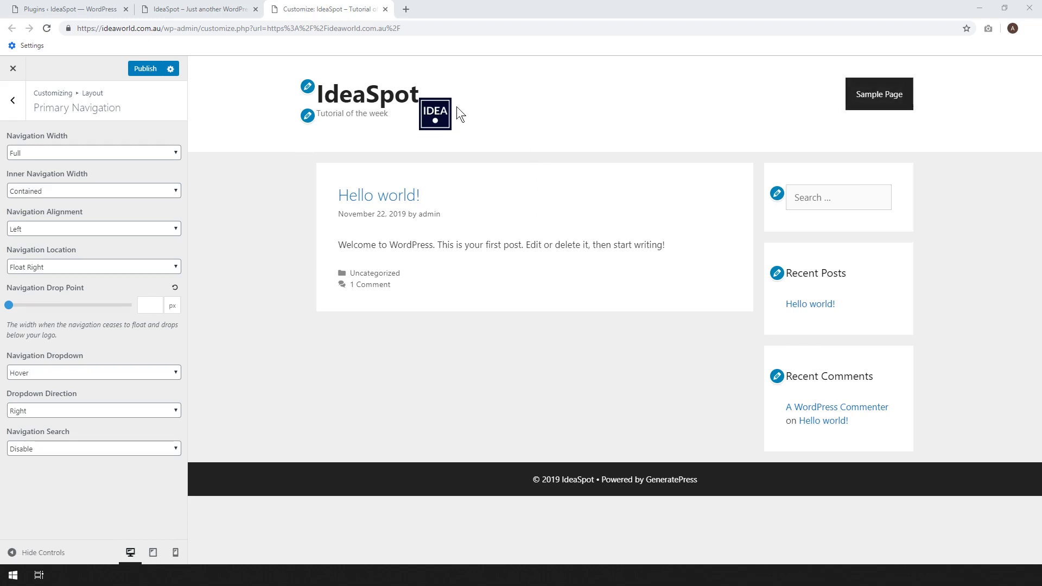
Tick Place logo next to title in Site Identity.
left_click(307, 87)
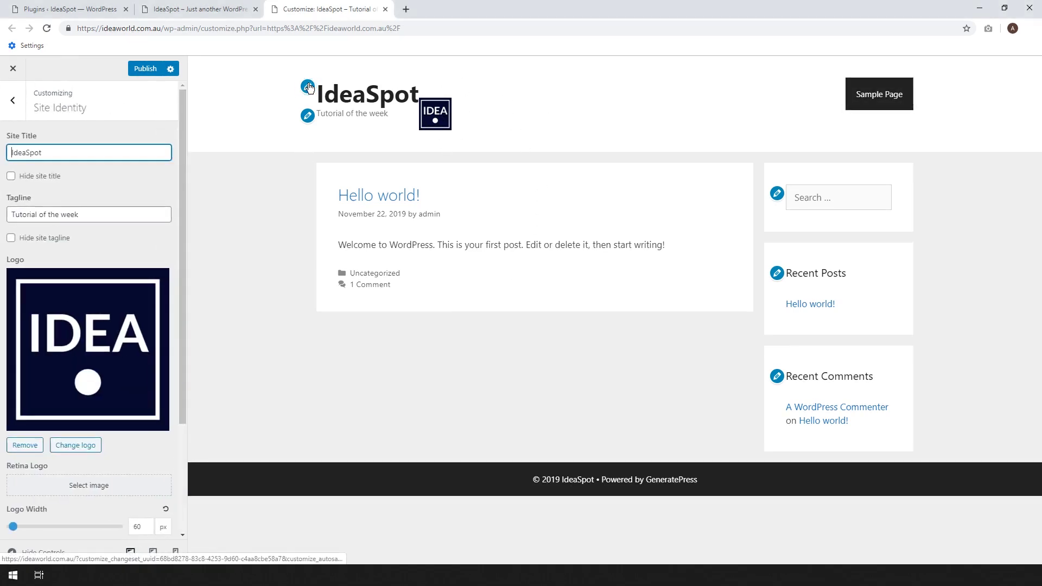
scroll(106, 204, "down", 2)
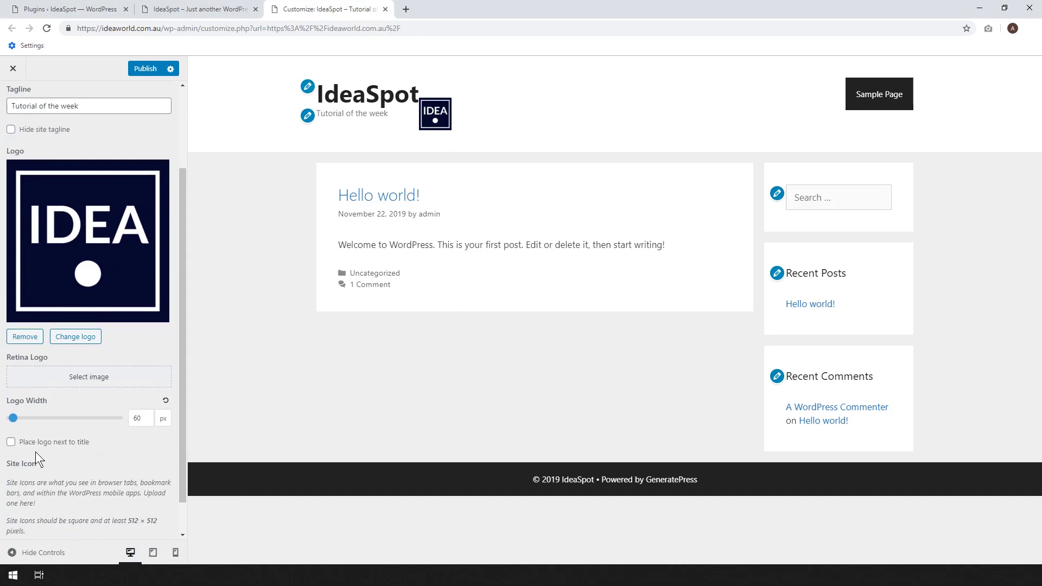
left_click(11, 441)
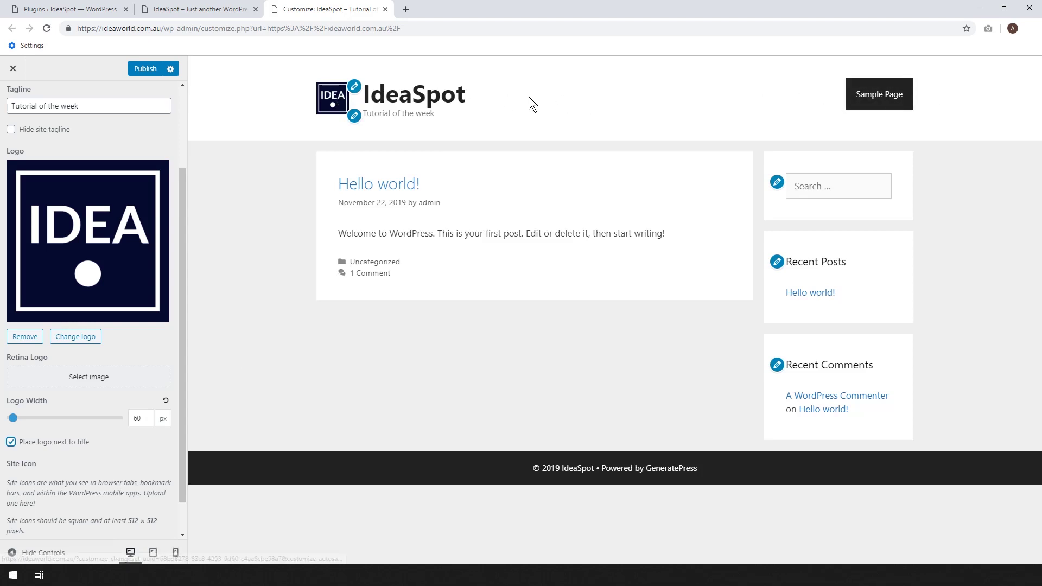
Hide then re-show the site title and tagline, and switch to mobile preview.
scroll(5, 393, "up", 2)
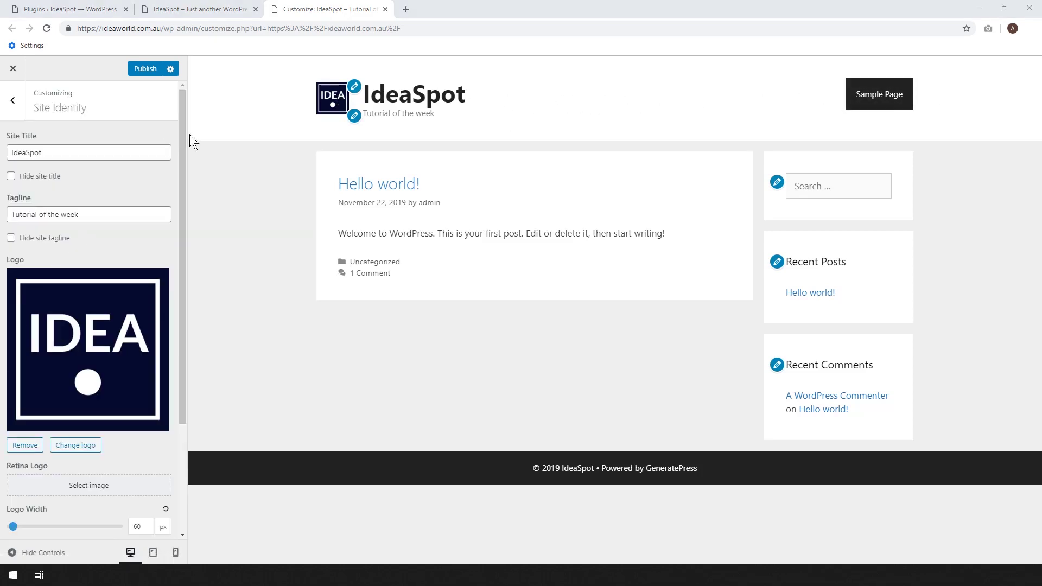
left_click(11, 238)
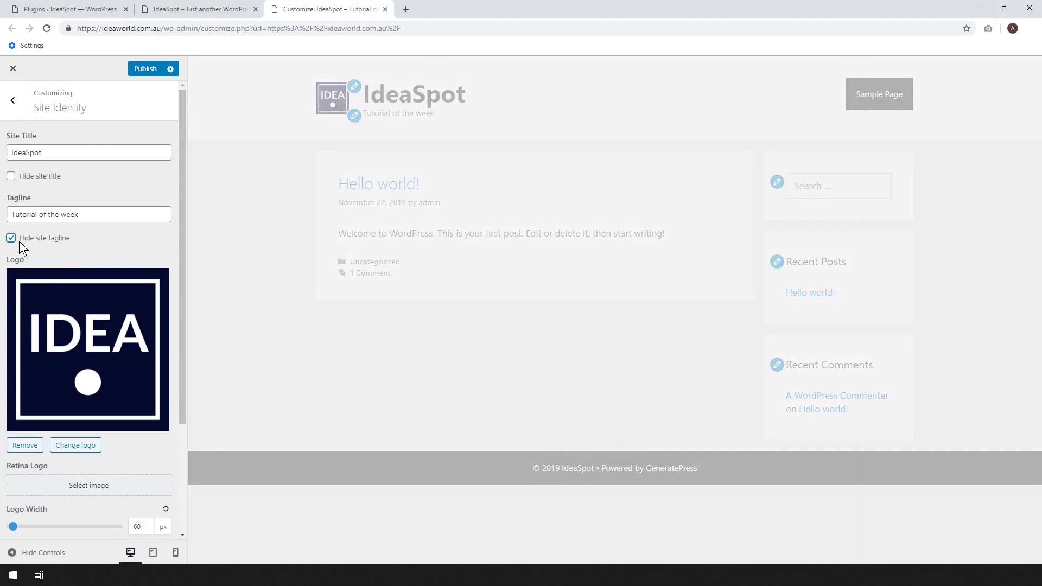
left_click(11, 176)
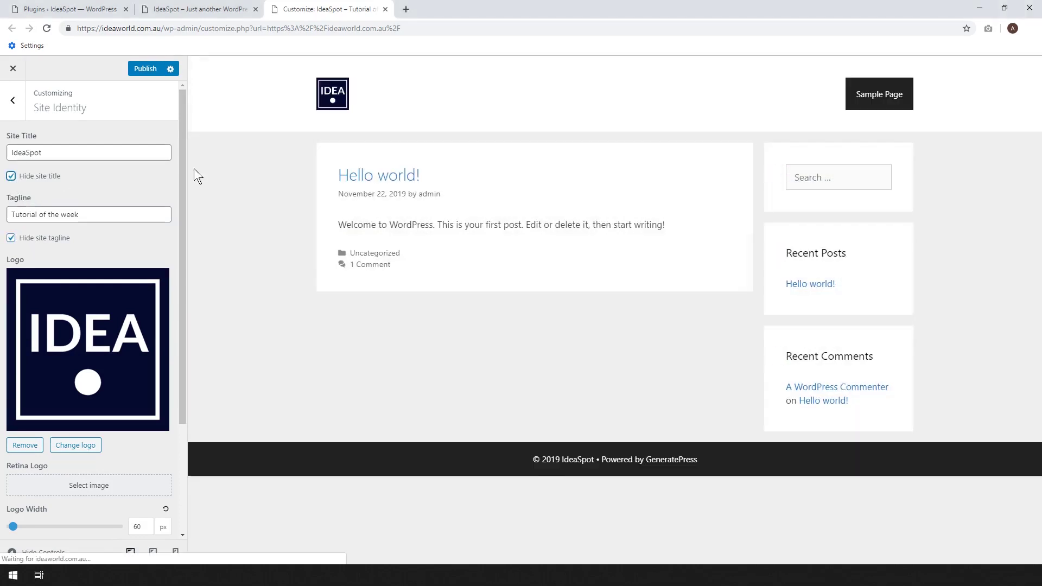
left_click(11, 176)
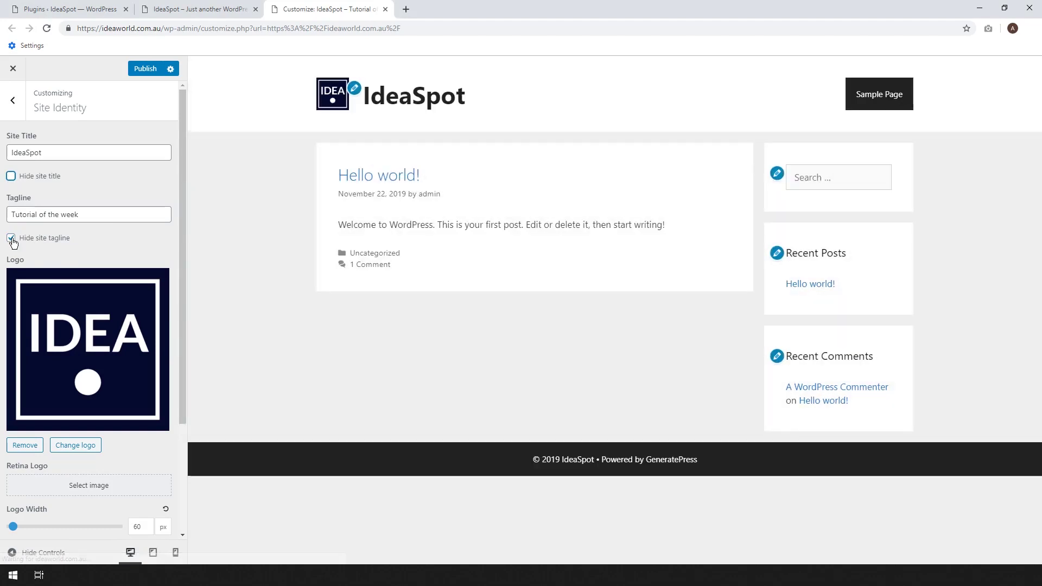
left_click(11, 237)
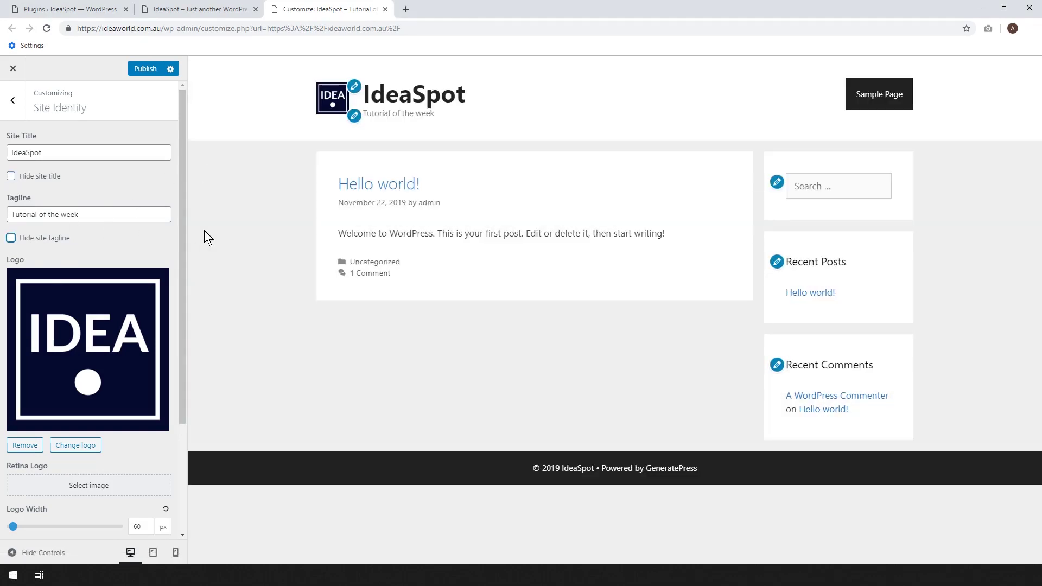
left_click(176, 553)
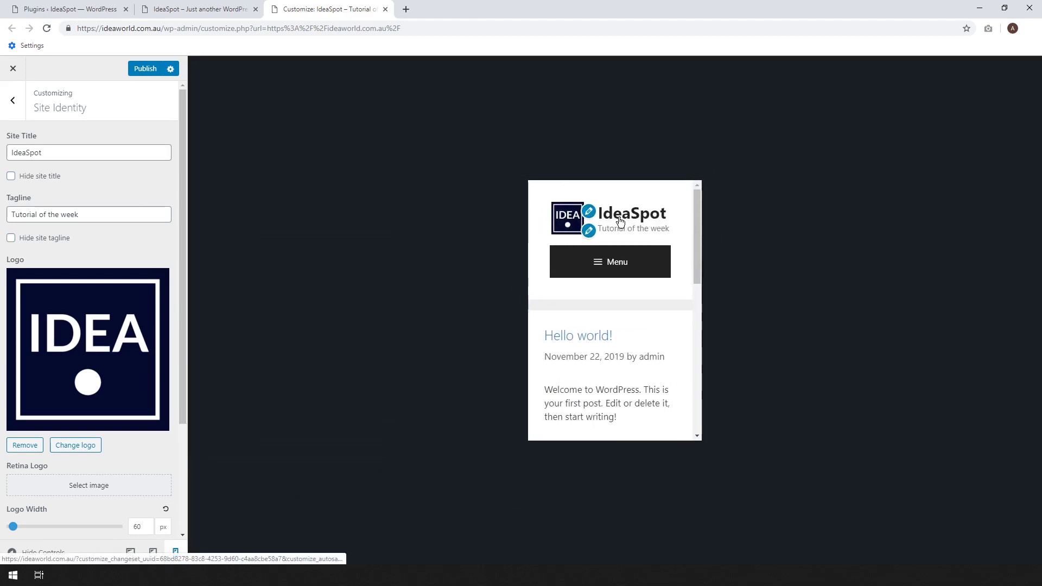
Hide then re-show title and tagline on mobile, then restore desktop preview.
left_click(26, 177)
left_click(19, 239)
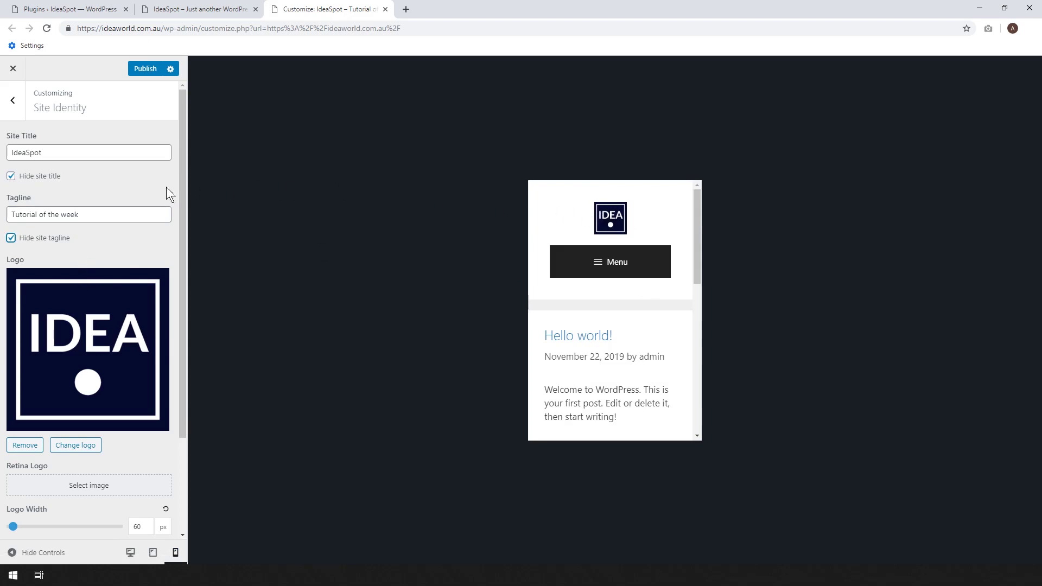
left_click(38, 181)
left_click(20, 238)
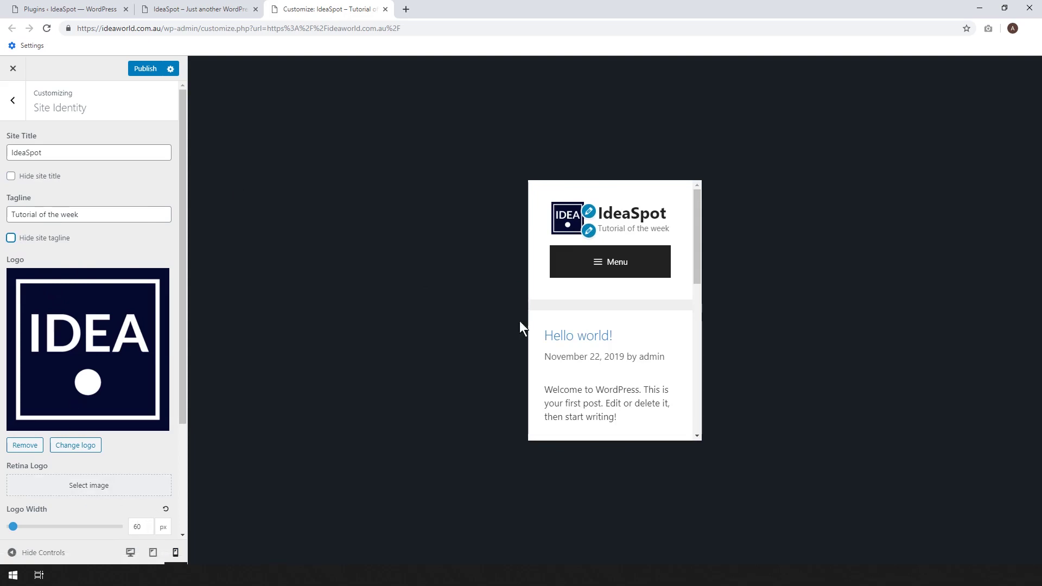
left_click(130, 553)
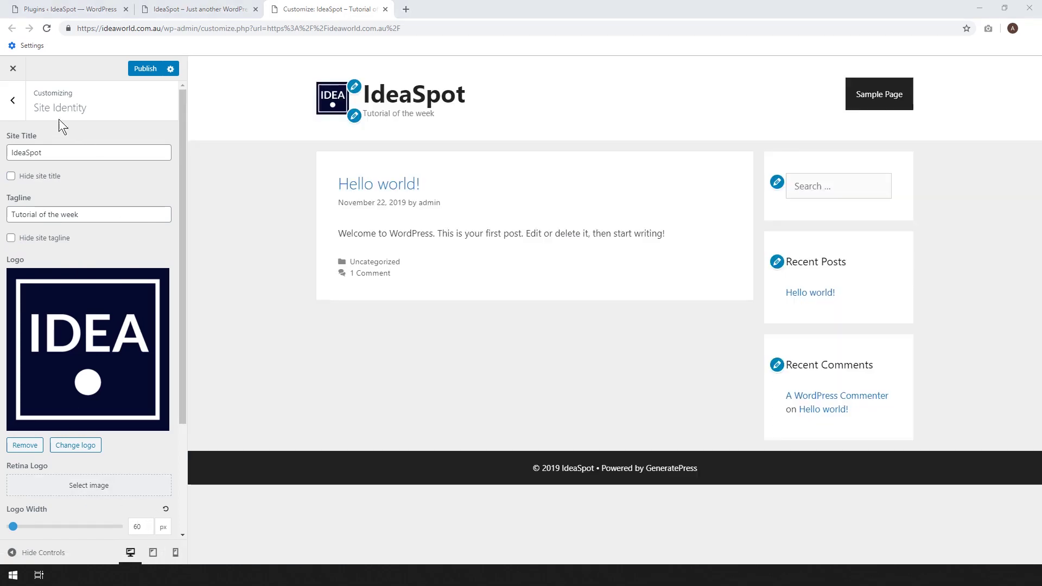
left_click(22, 105)
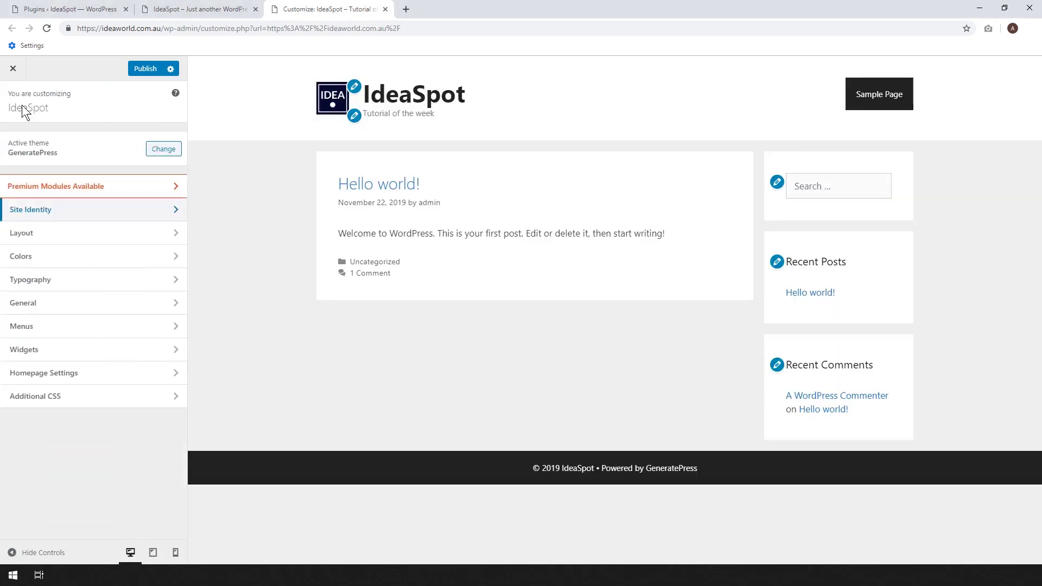
Create a menu named 'Main Header Menu' for the Primary Menu location and open its item list.
left_click(36, 332)
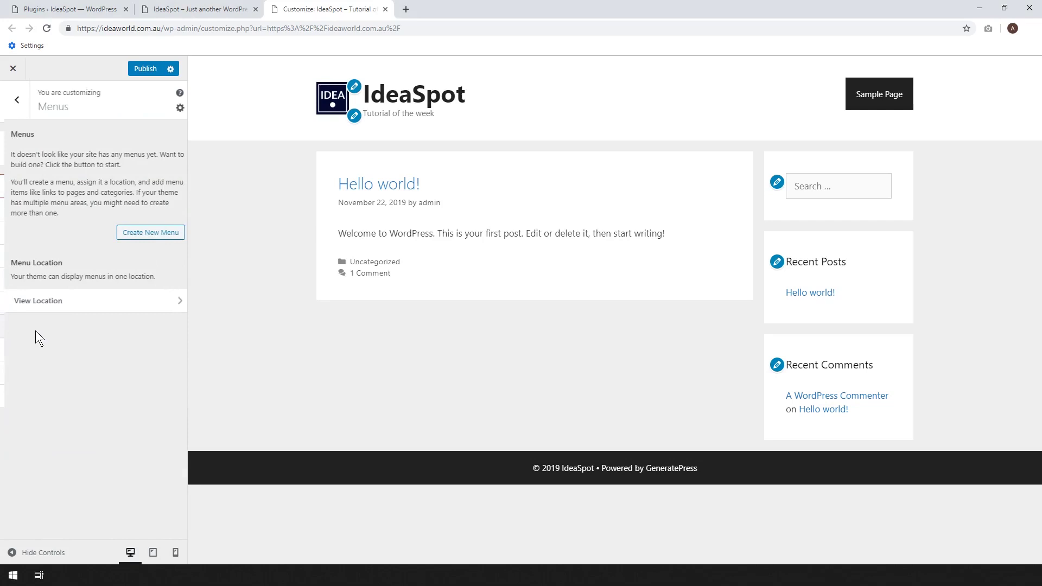
left_click(130, 233)
left_click(60, 152)
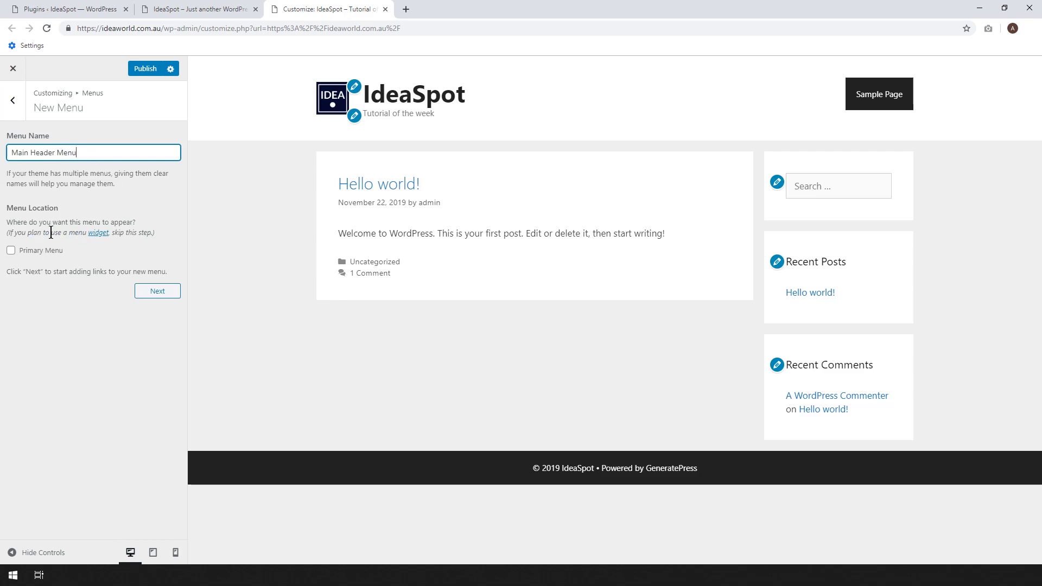
left_click(24, 253)
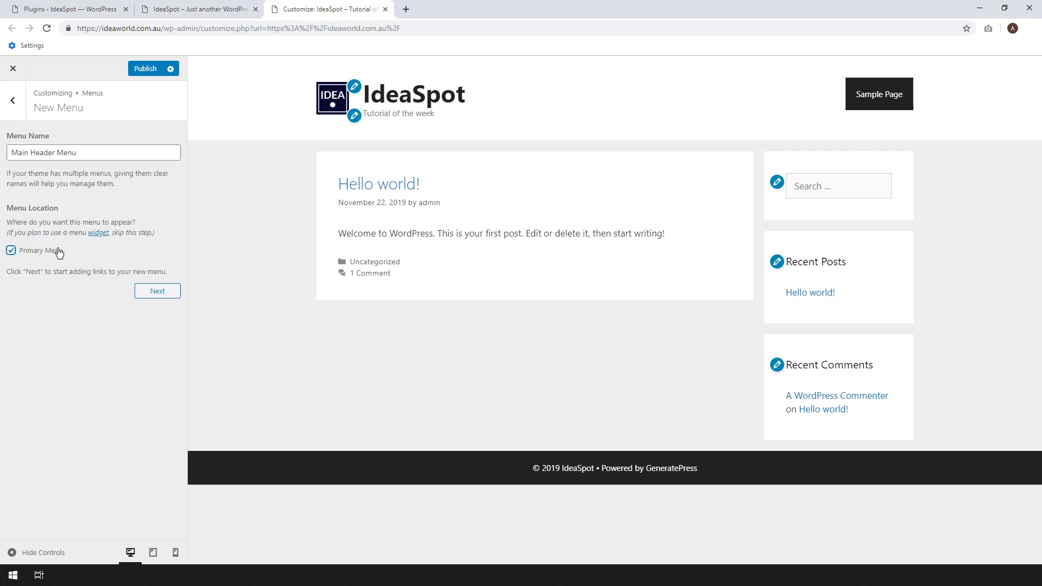
left_click(161, 294)
left_click(142, 217)
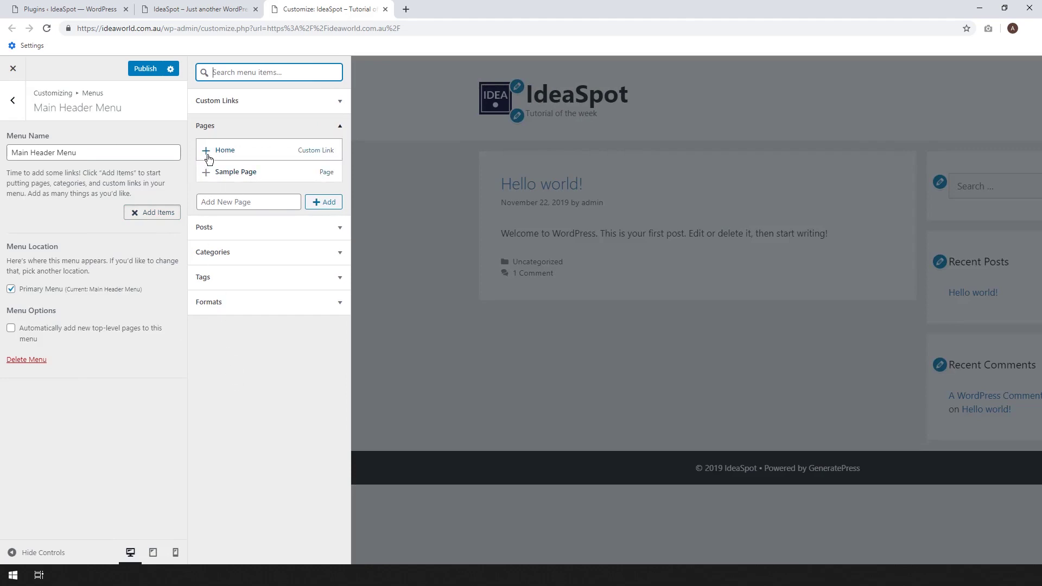
Add the Home and Sample Page pages to the menu and label a custom link 'About'.
left_click(206, 152)
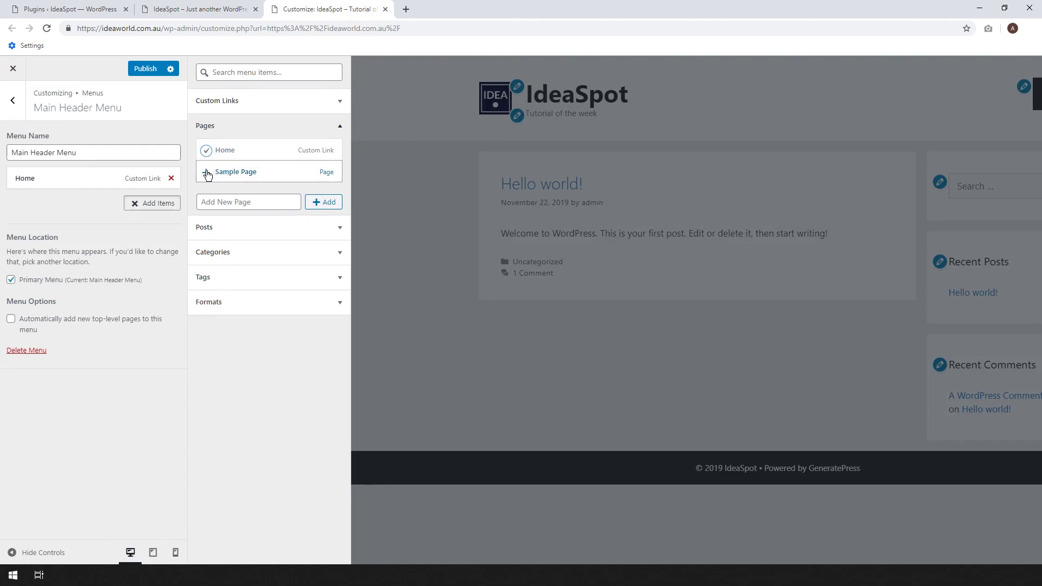
left_click(206, 172)
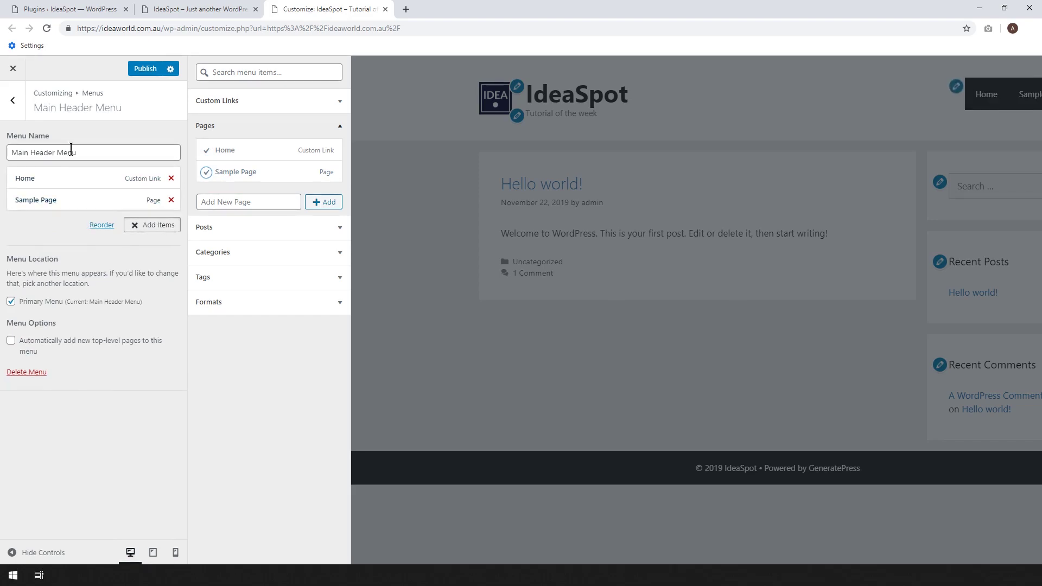
left_click(265, 102)
left_click(286, 142)
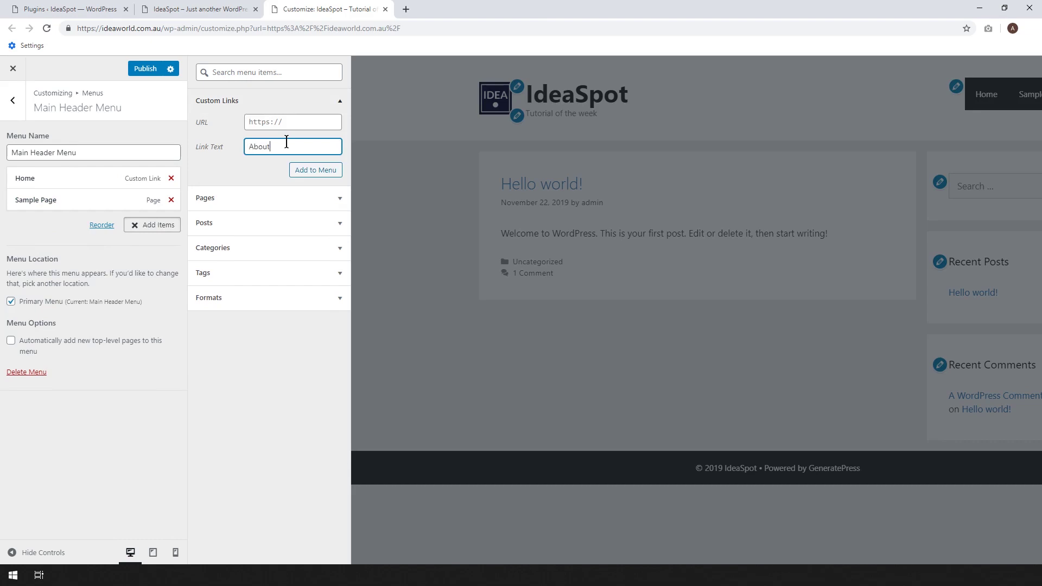
left_click(306, 170)
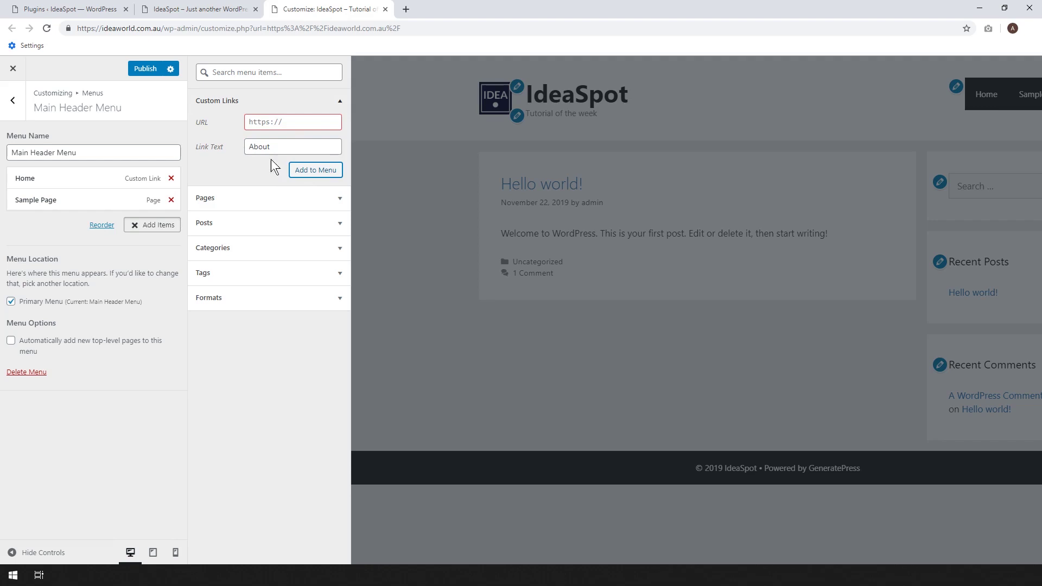
Set the About link URL to the site address plus '/about', add it, and return to the main Customizer sections.
left_click(297, 122)
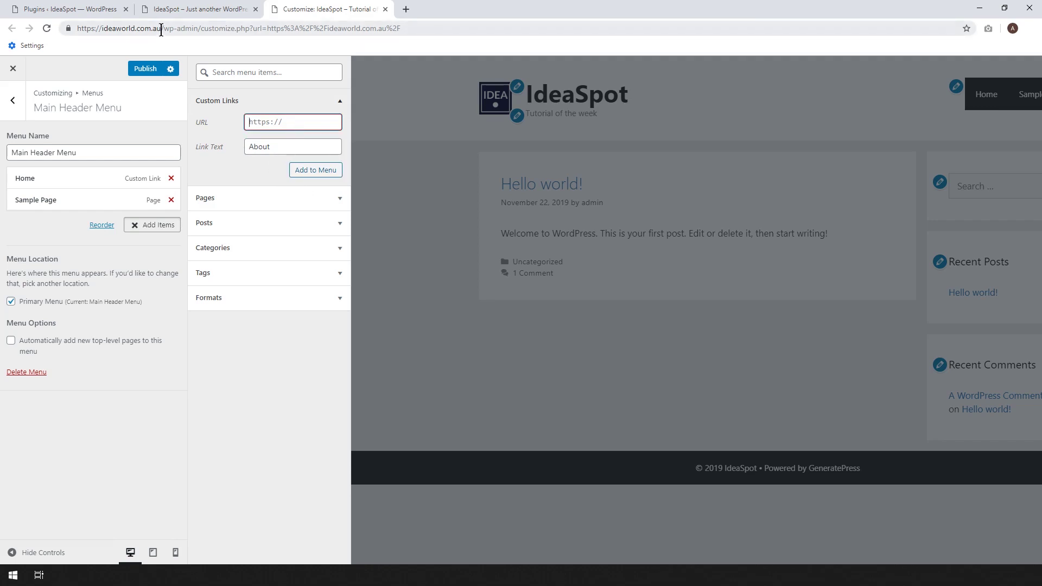
left_click_drag(161, 30, 77, 29)
key("ctrl+c")
left_click(282, 118)
key("ctrl+v")
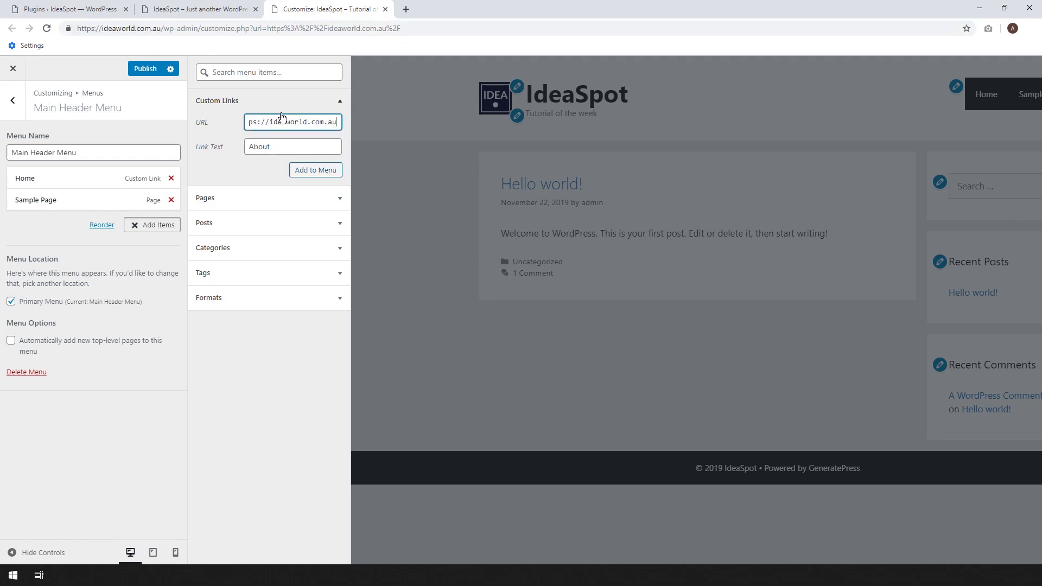
type("/about")
left_click(304, 169)
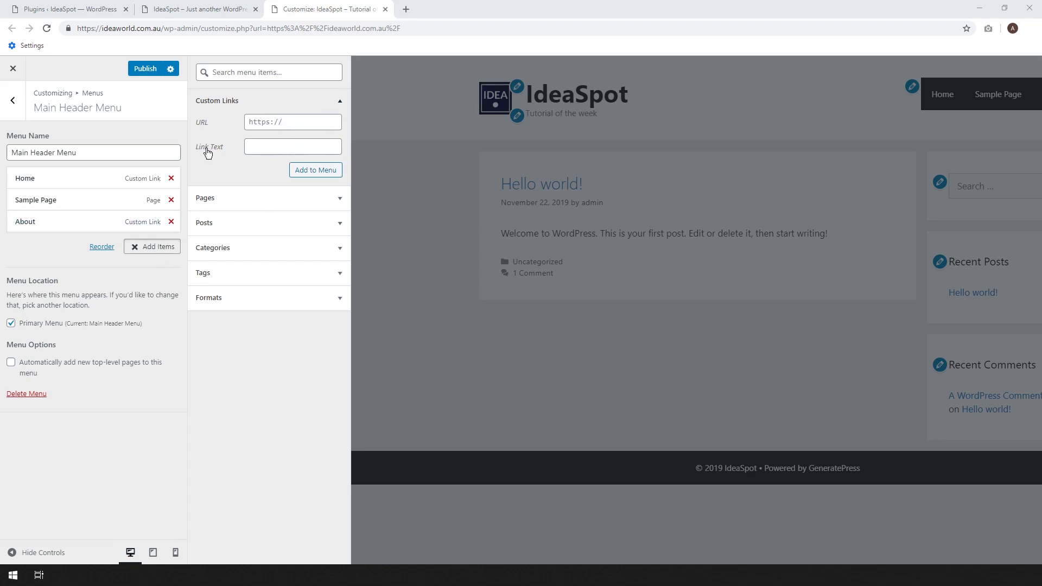
left_click(232, 198)
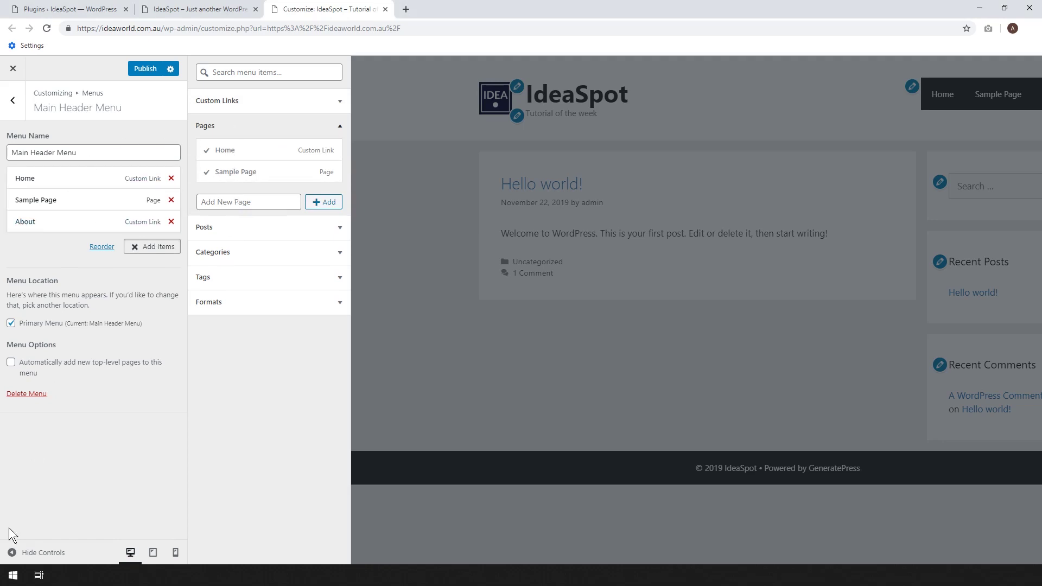
left_click(20, 104)
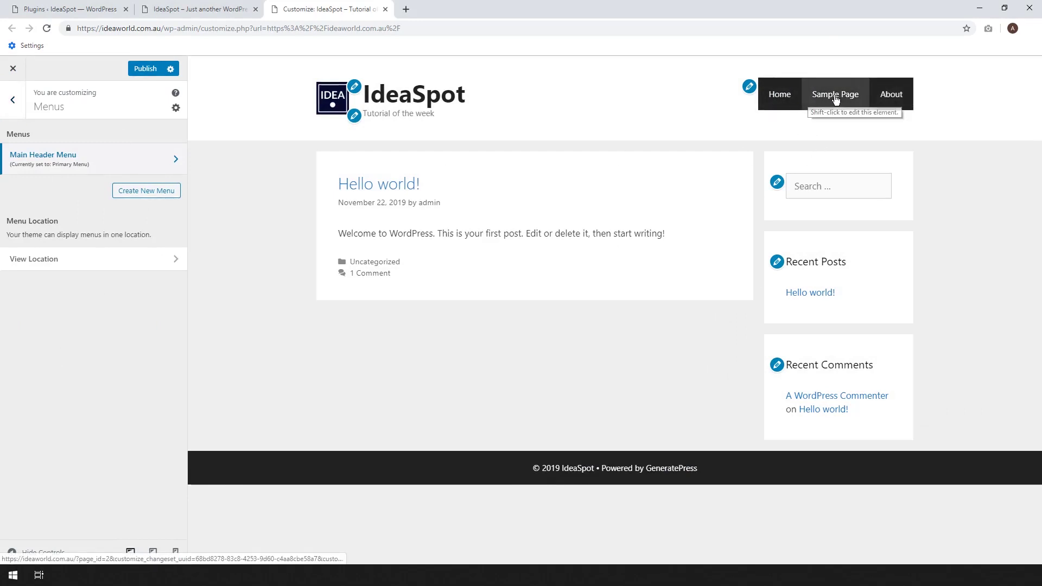
left_click(15, 103)
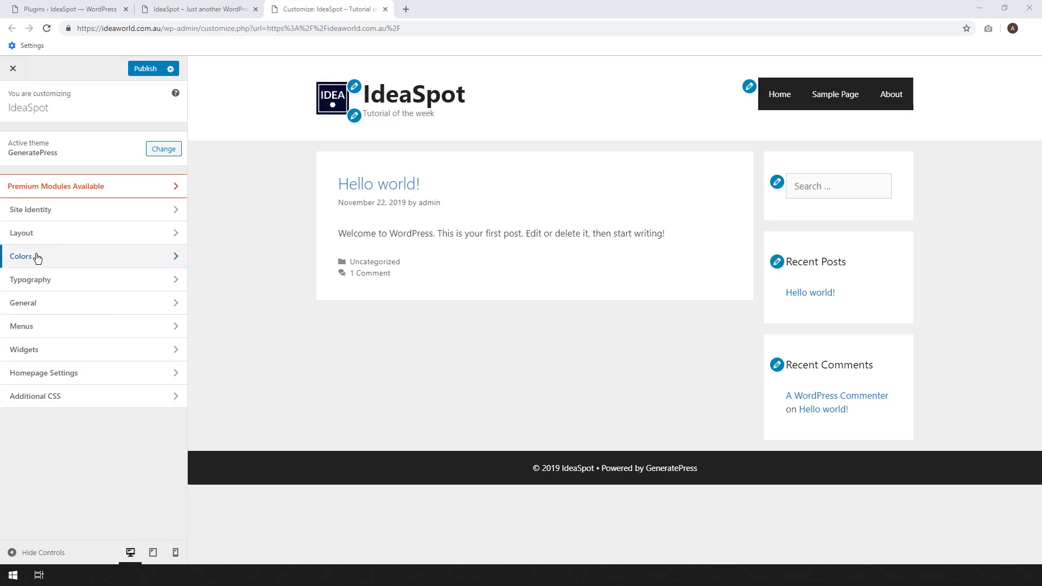
In Colors, preview the White and Grey navigation colour presets, then return to White.
left_click(37, 257)
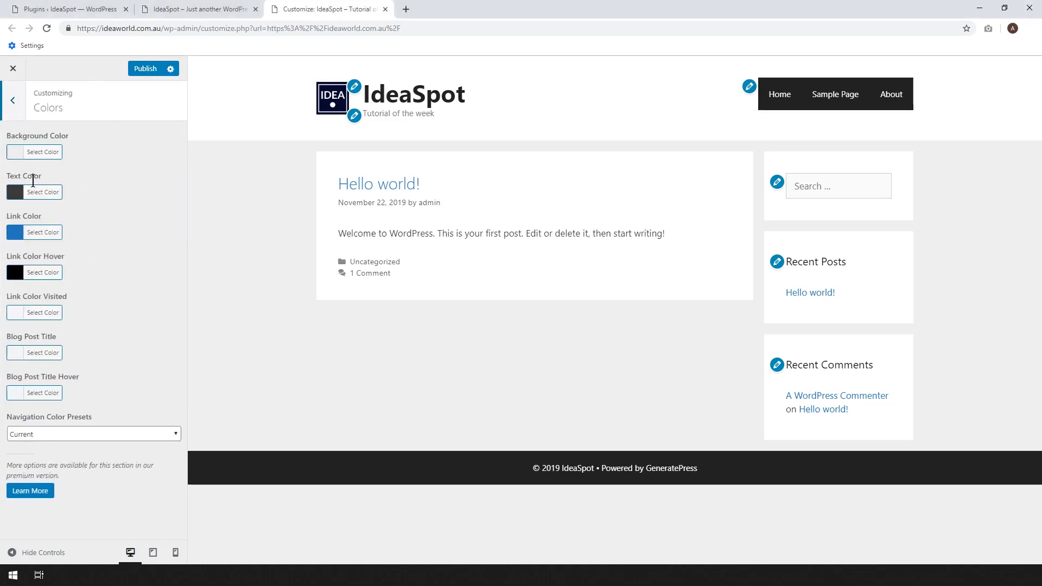
left_click(98, 436)
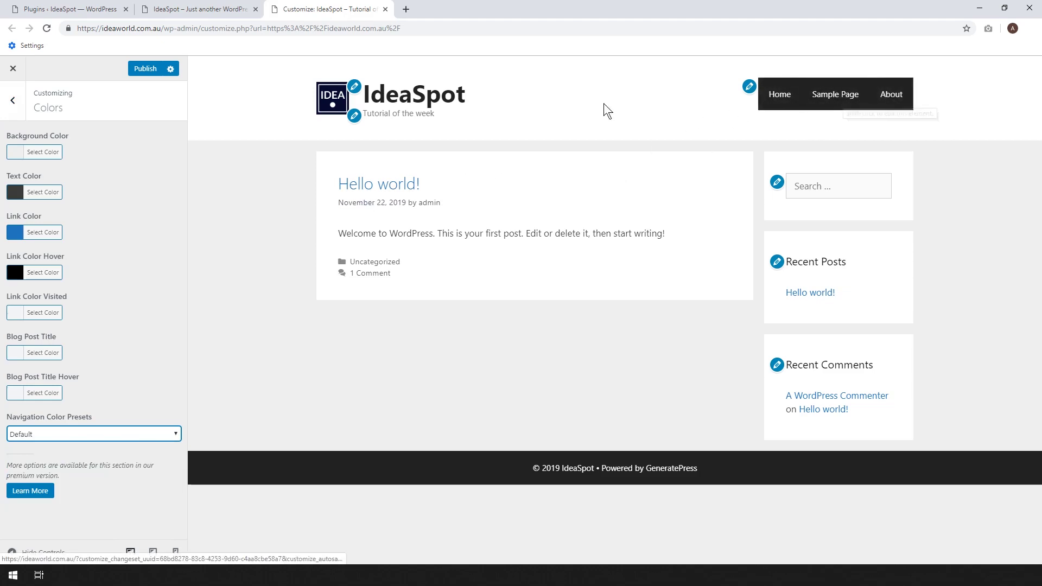
left_click(99, 437)
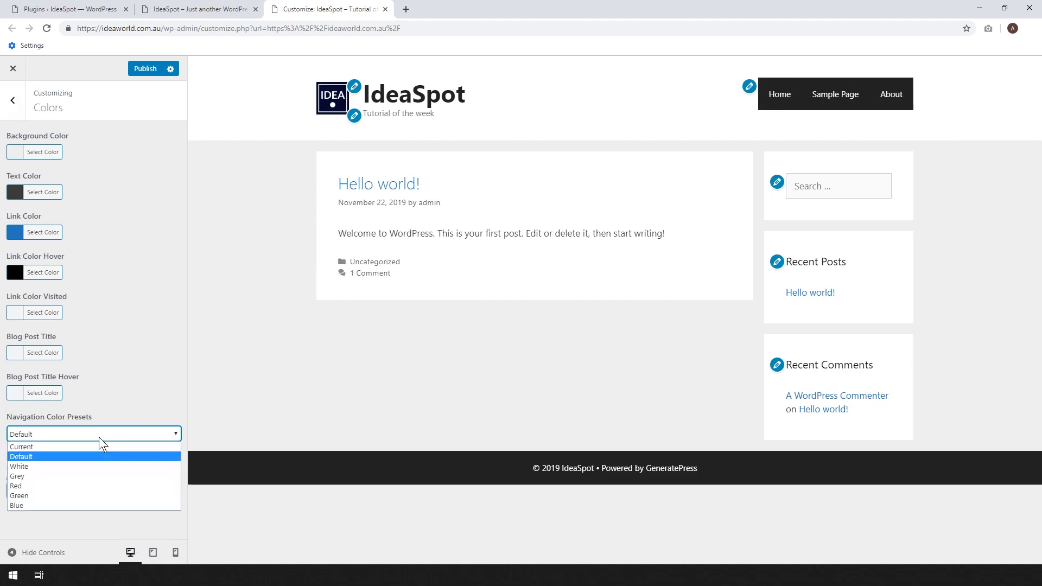
left_click(36, 467)
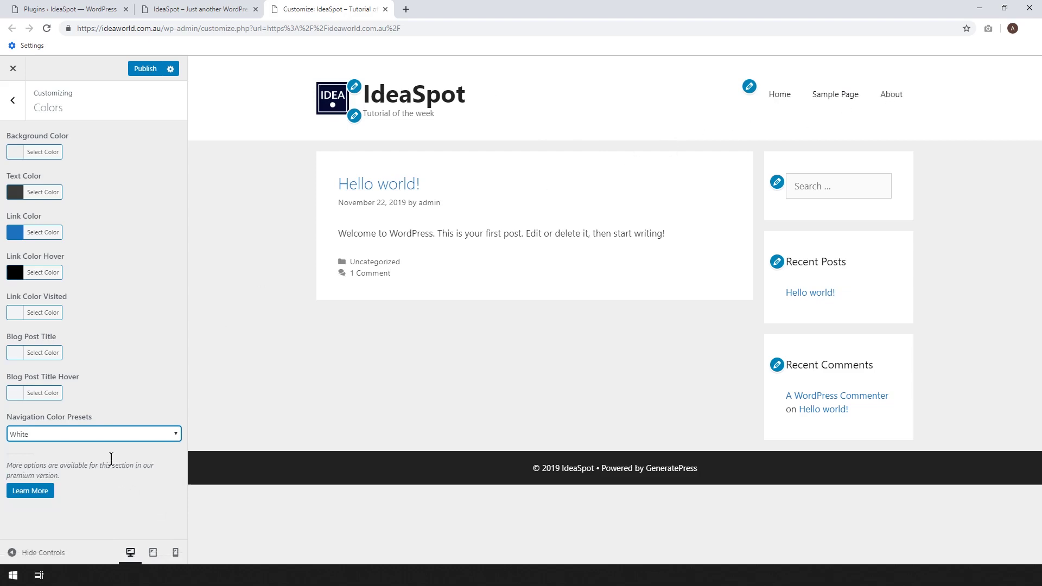
left_click(105, 436)
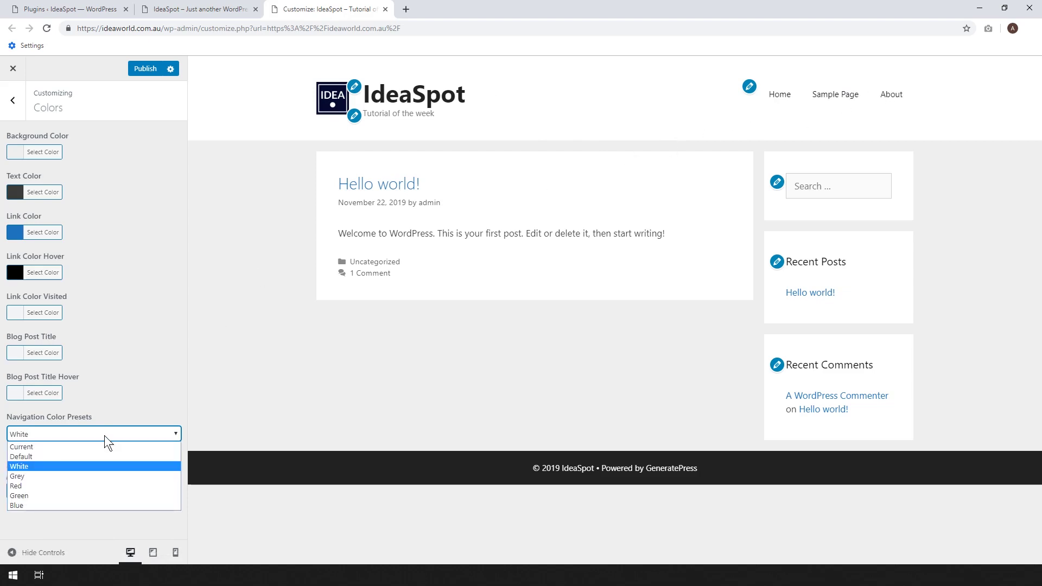
left_click(73, 477)
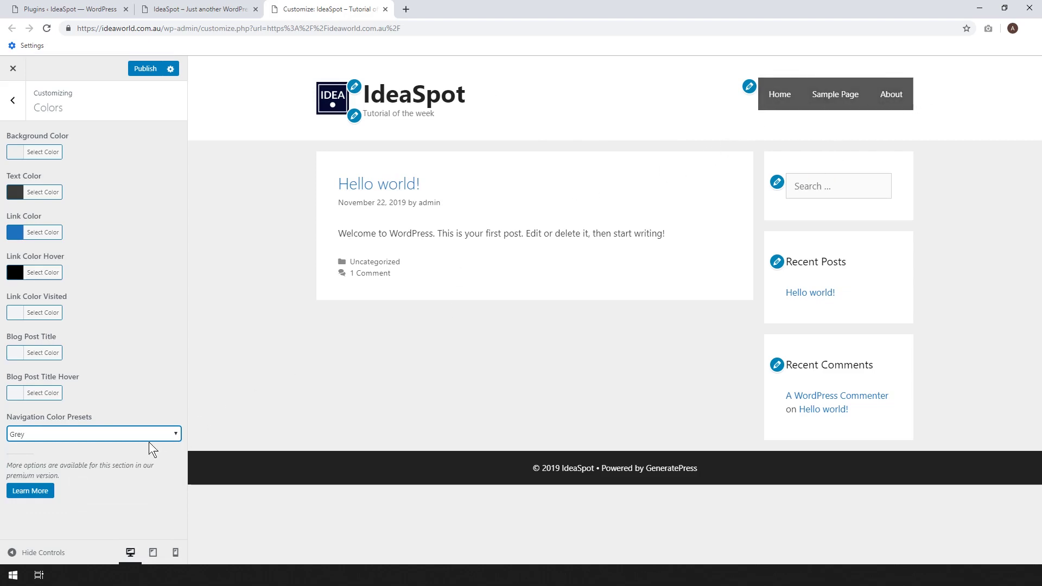
left_click(107, 435)
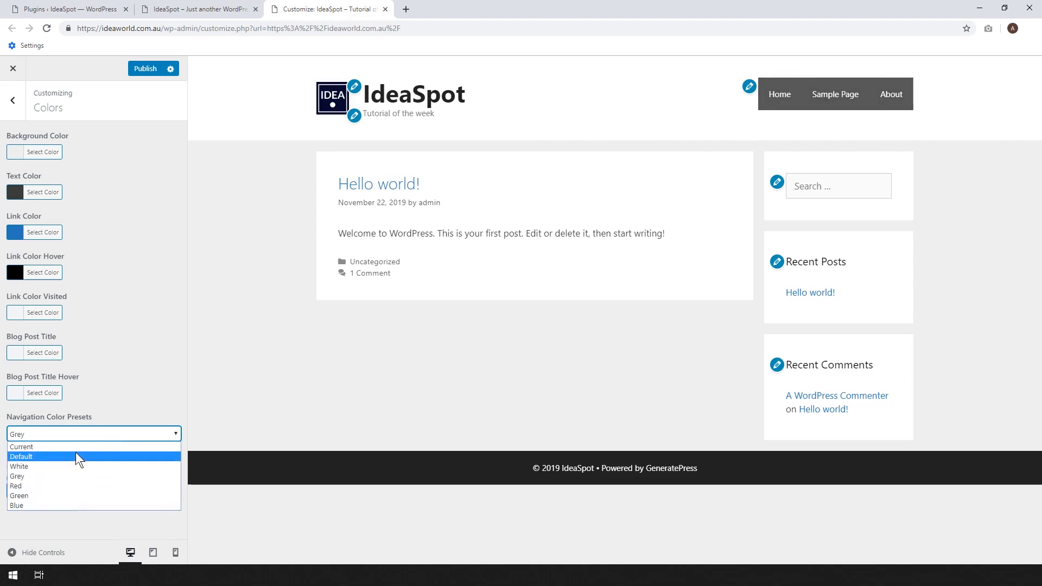
left_click(50, 466)
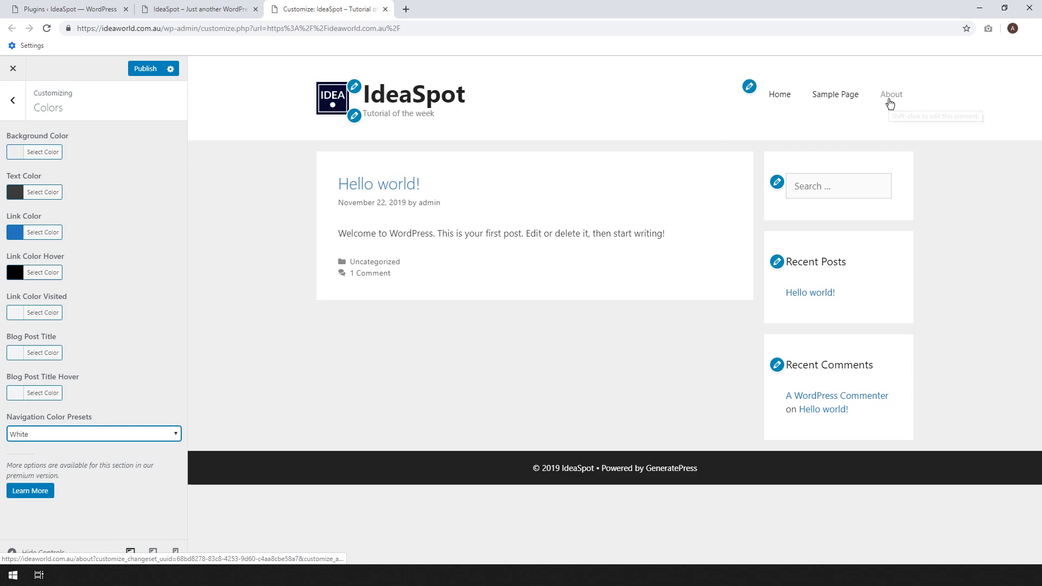
Compare the Default navigation preset, settle on White, and bring up the GeneratePress options page.
left_click(77, 434)
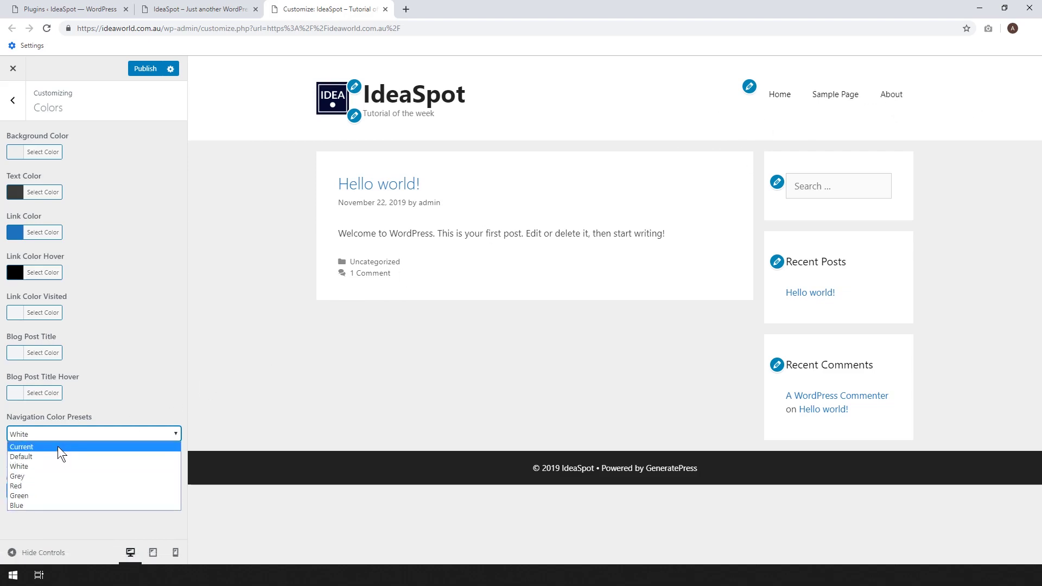
left_click(52, 457)
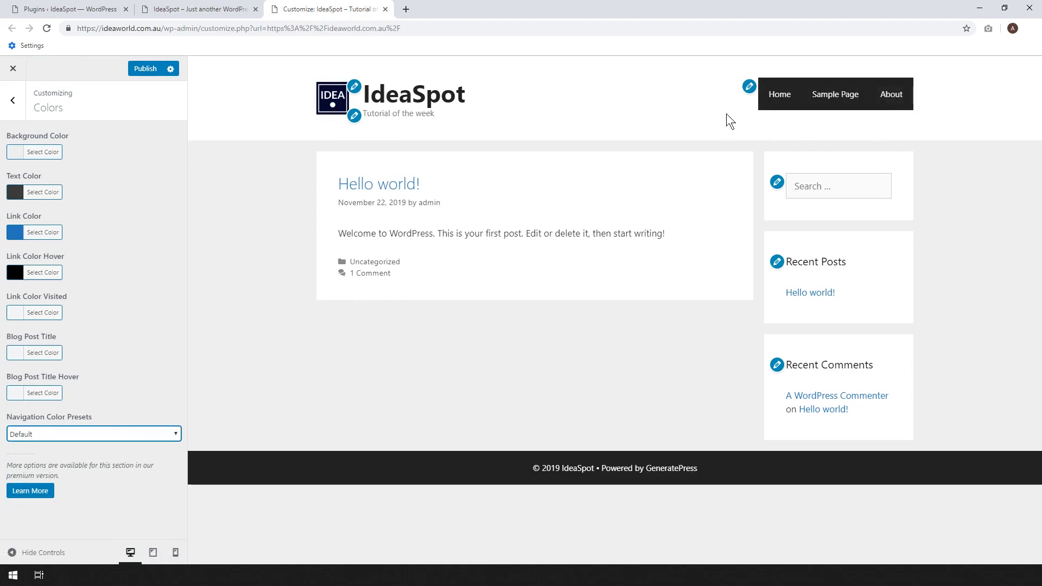
left_click(117, 435)
left_click(92, 465)
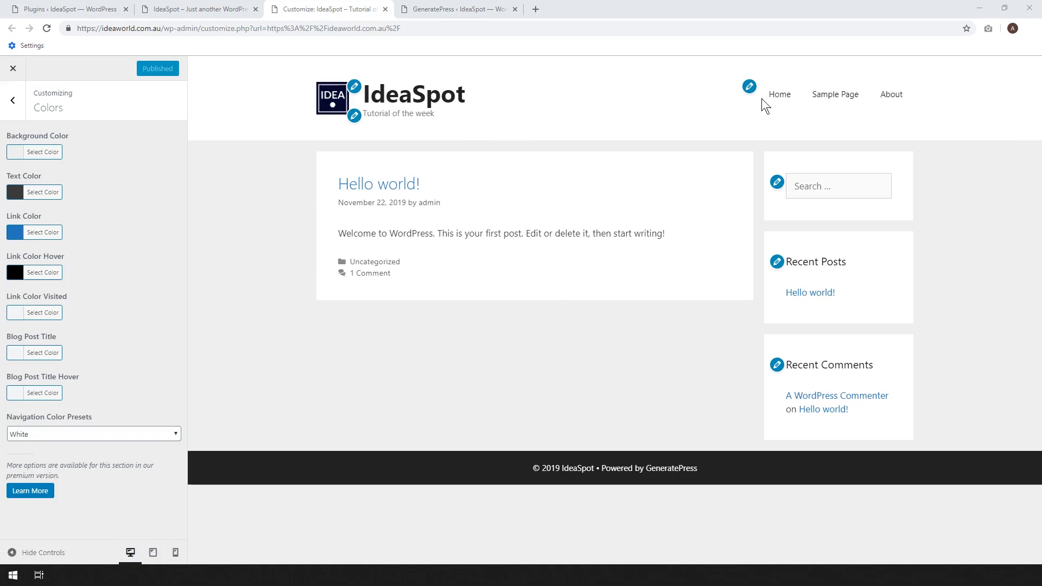
left_click(463, 10)
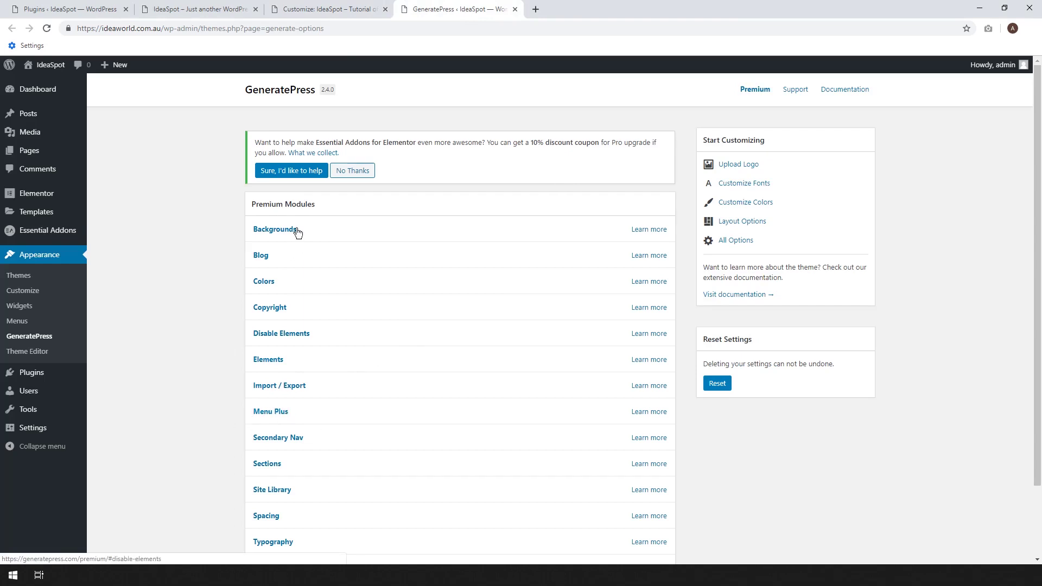
Open Layout > Footer in the Customizer and inspect the footer copyright bar in developer tools.
left_click(298, 9)
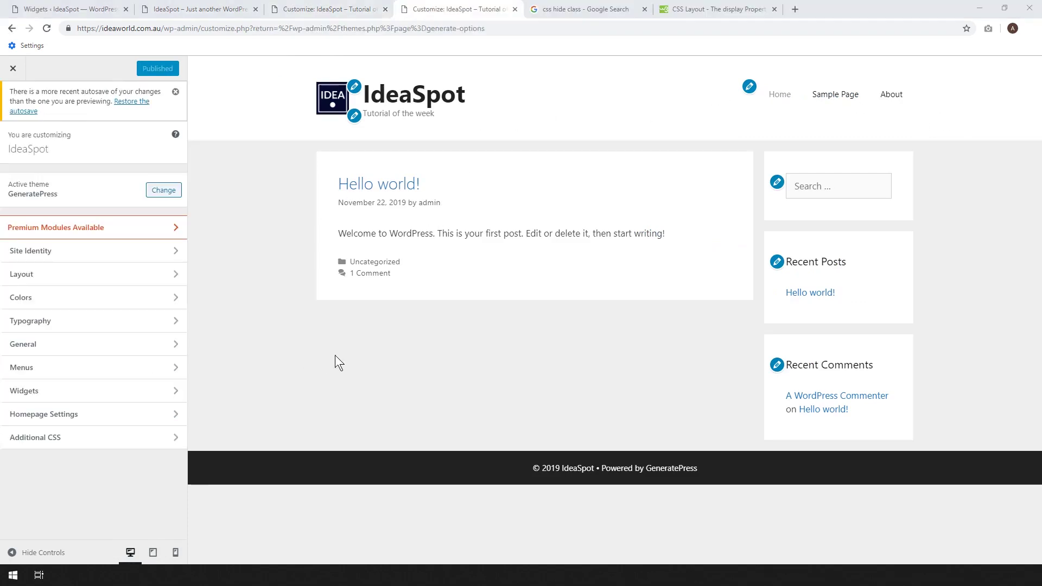
left_click(103, 279)
left_click(56, 277)
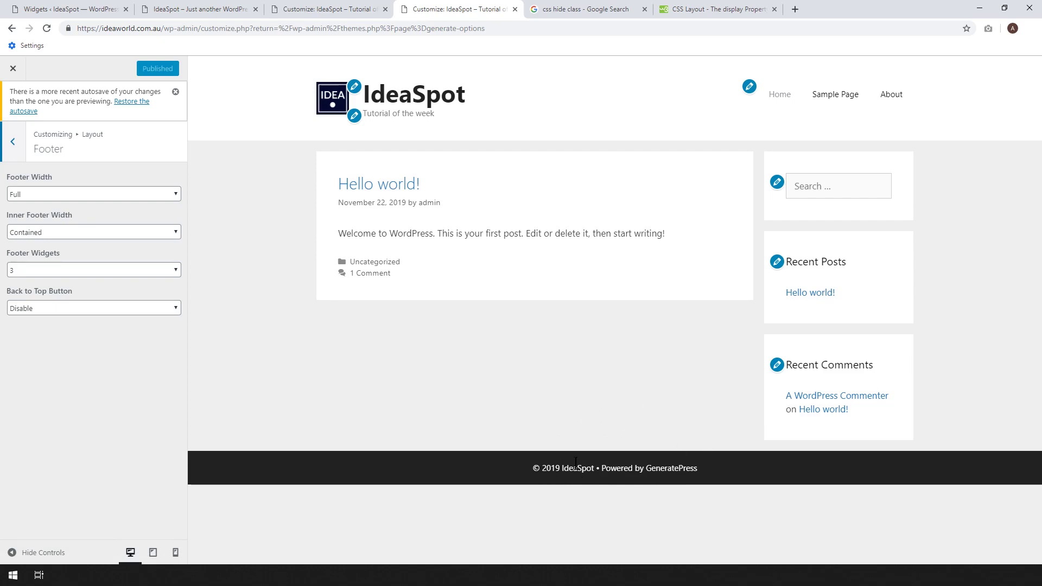
right_click(615, 467)
left_click(635, 459)
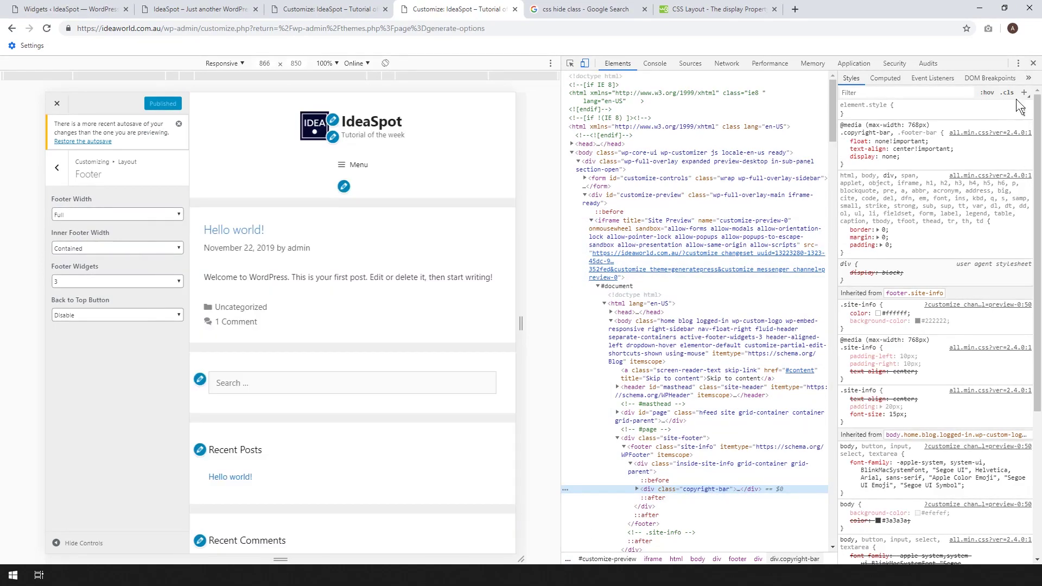
Publish Additional CSS '.copyright-bar { display: none; }', then open Layout in the other Customizer tab.
left_click(1032, 63)
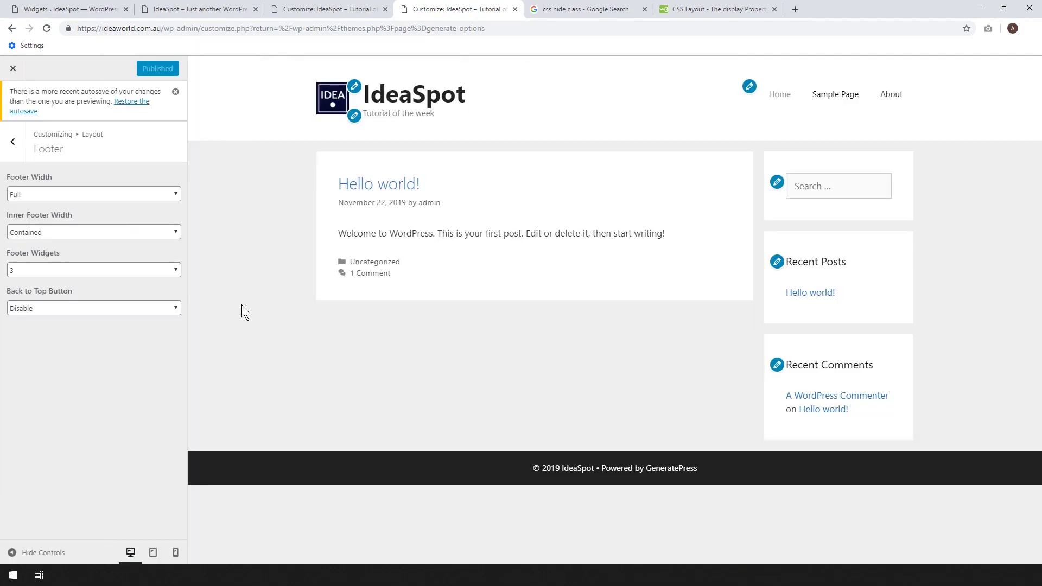
left_click(13, 141)
left_click(13, 142)
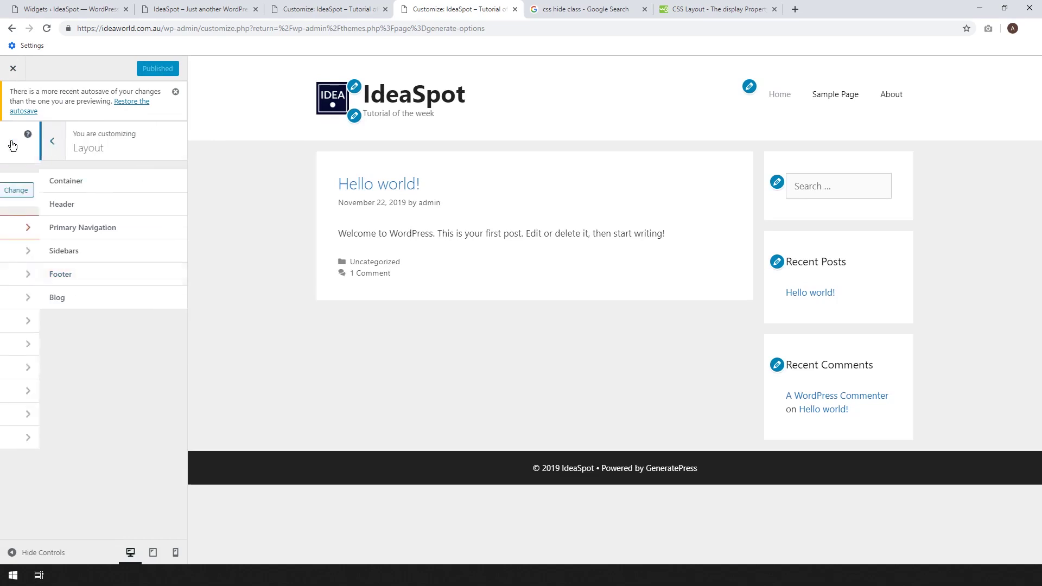
left_click(83, 440)
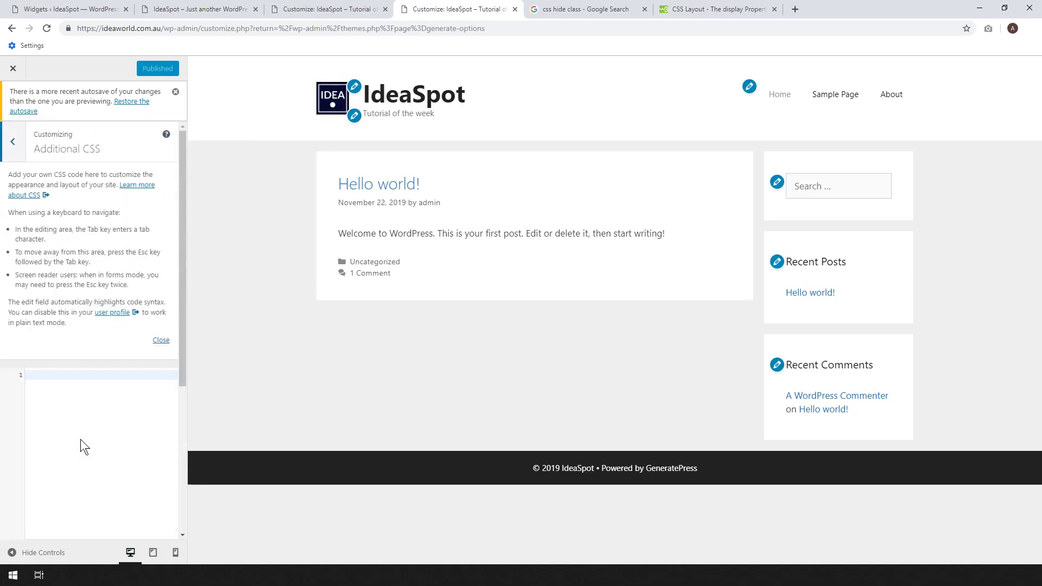
type(".copyright-bar {   display: none; }")
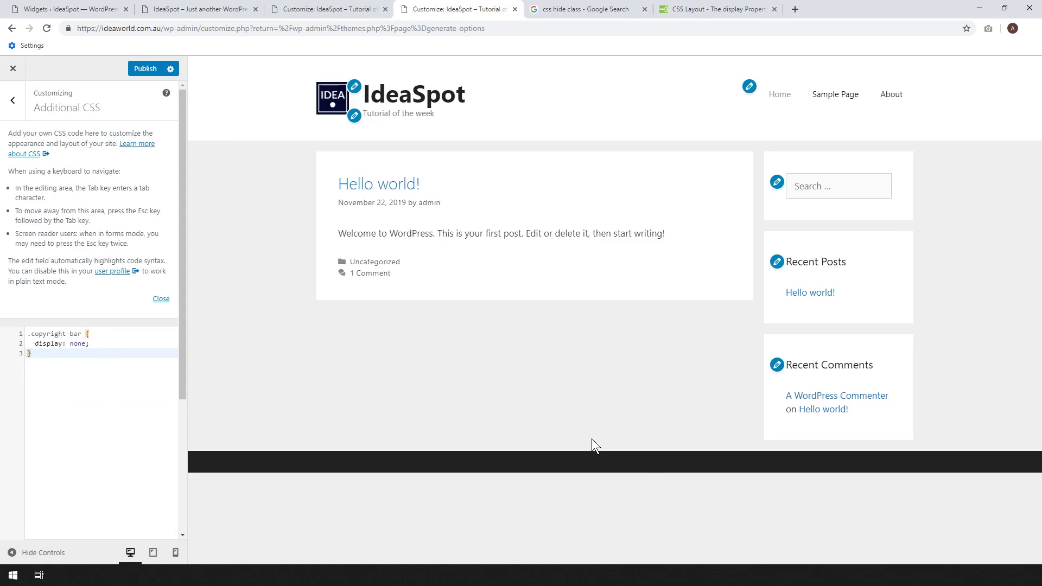
left_click(155, 70)
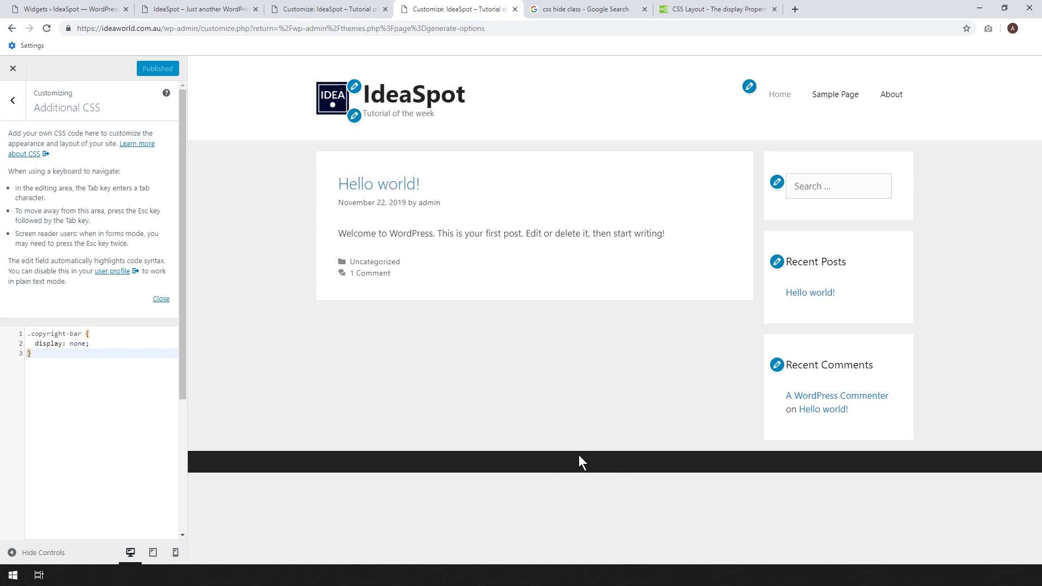
key("ctrl+w")
left_click(49, 230)
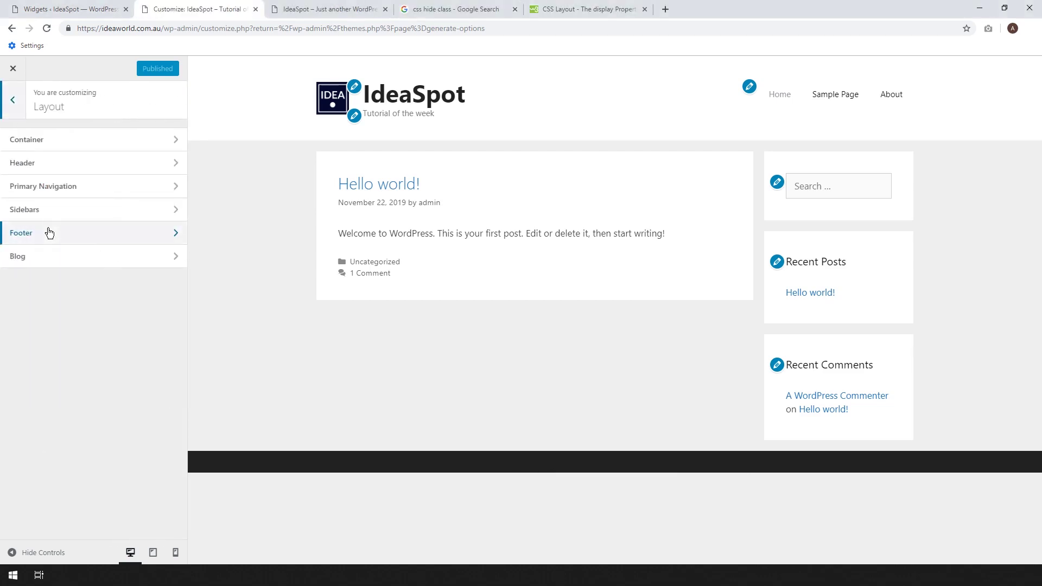
Check the Footer layout settings and the contents of Footer Widget 1, 2 and 3.
left_click(49, 233)
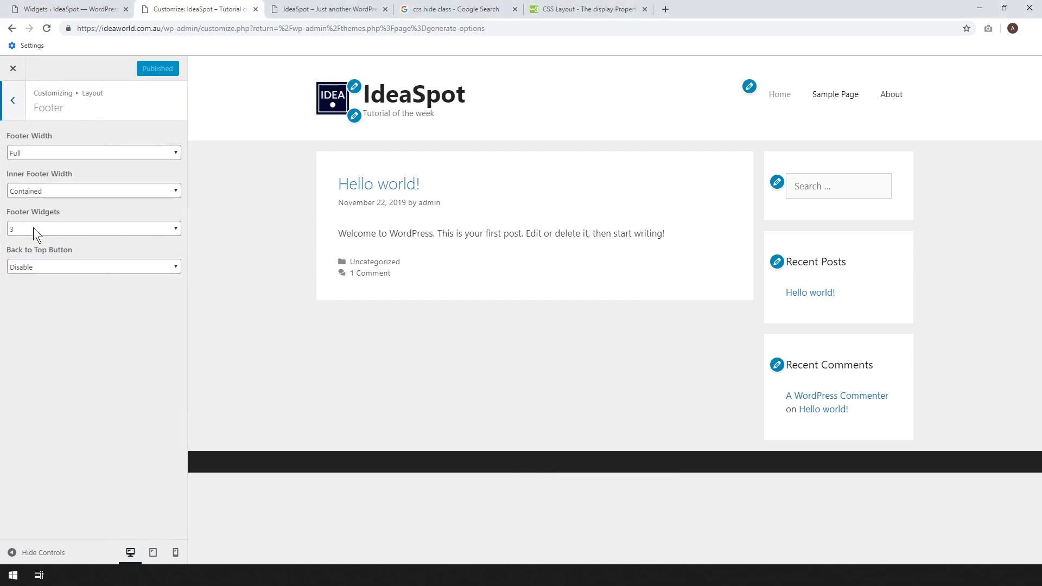
left_click(13, 100)
left_click(12, 106)
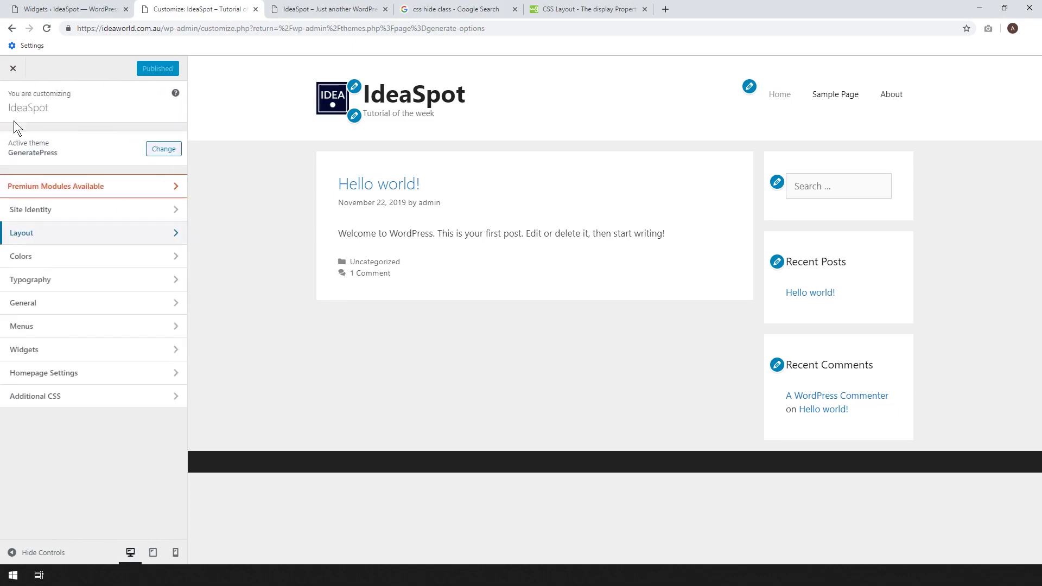
left_click(35, 349)
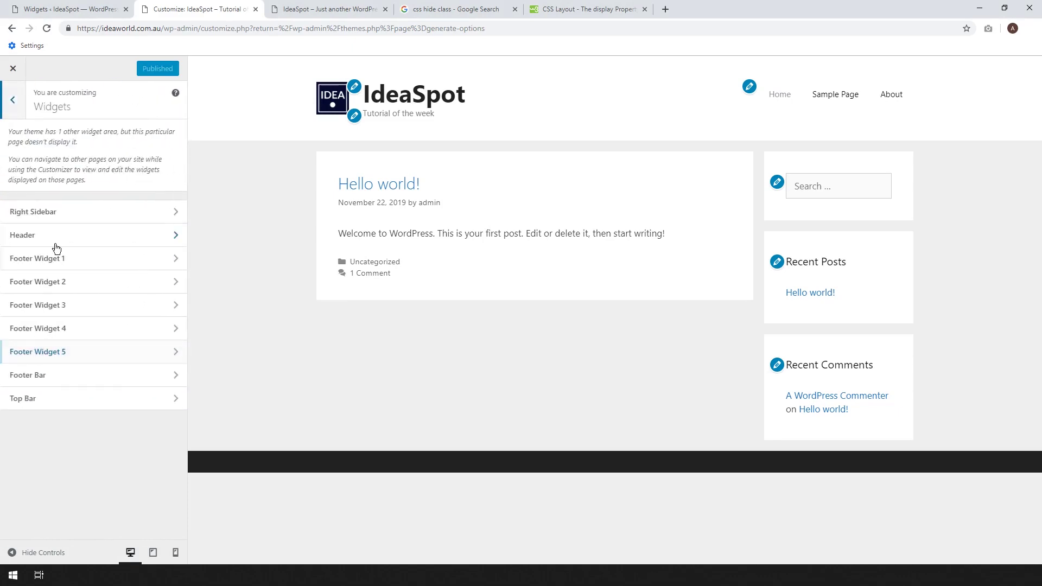
left_click(56, 264)
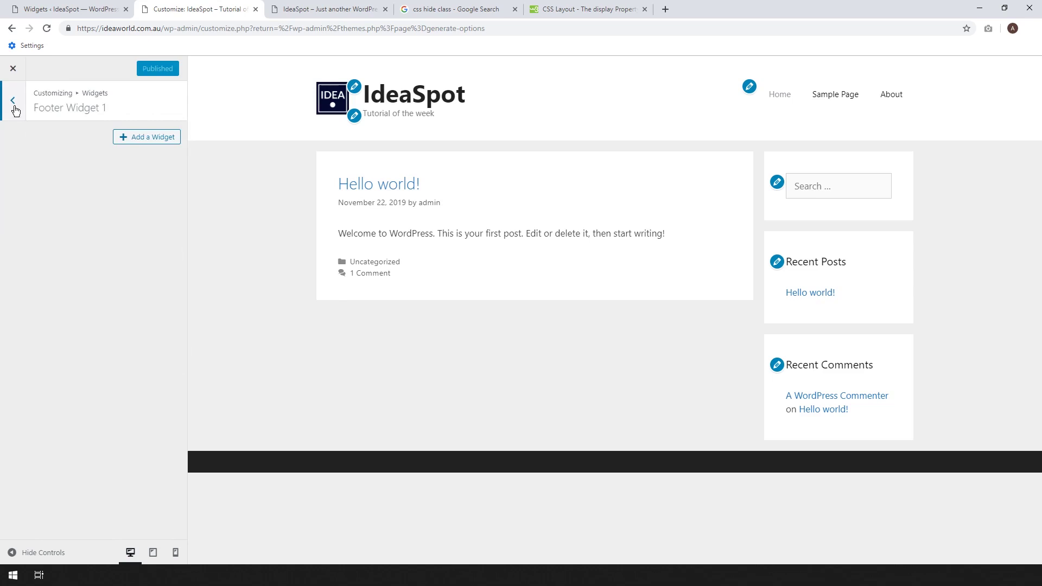
left_click(15, 107)
left_click(59, 286)
left_click(12, 101)
left_click(77, 305)
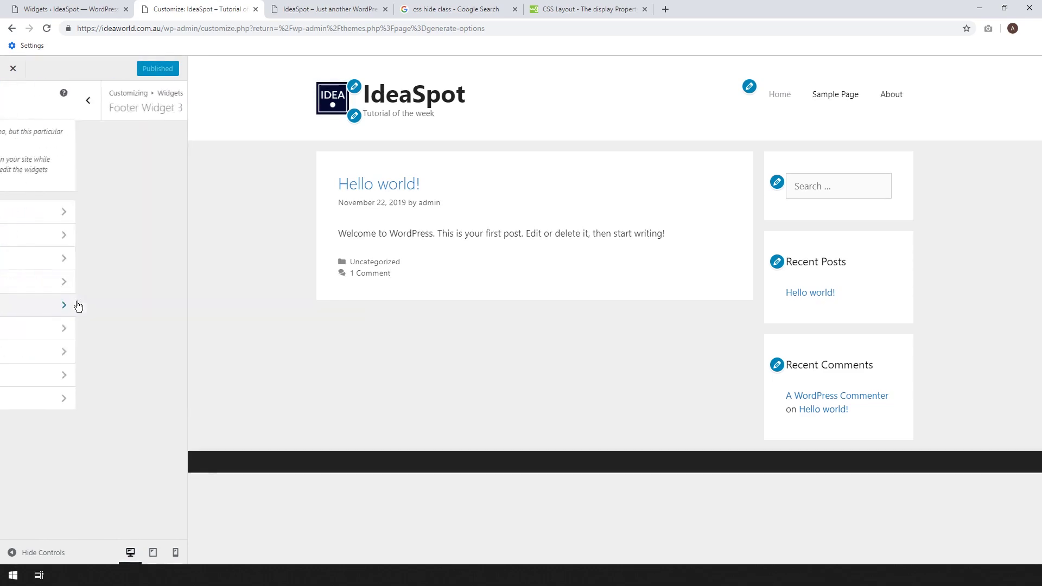
In the Widgets admin page, add a Text widget to Footer Widget 1.
left_click(85, 7)
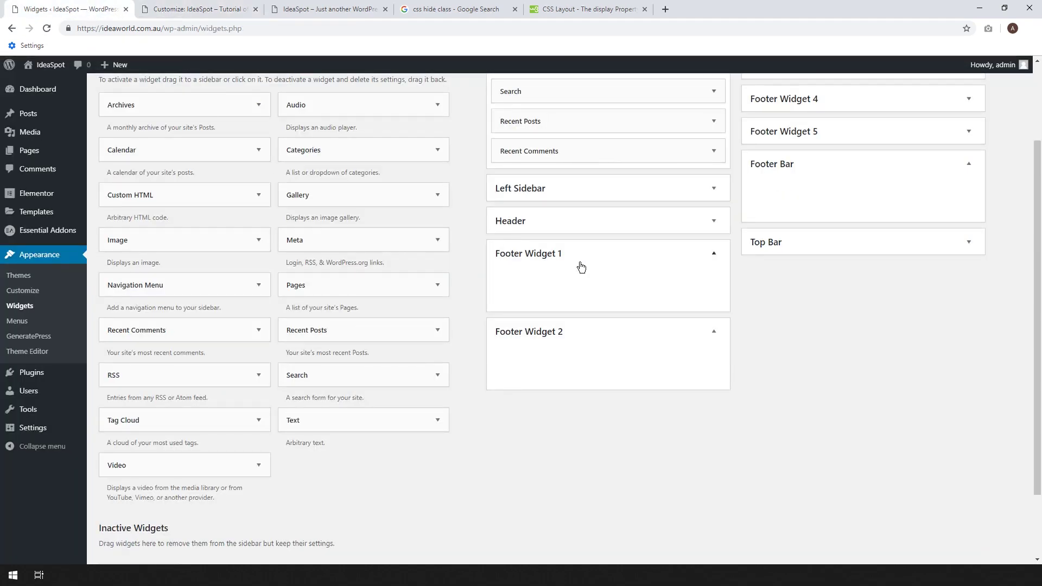
left_click(647, 263)
left_click(592, 295)
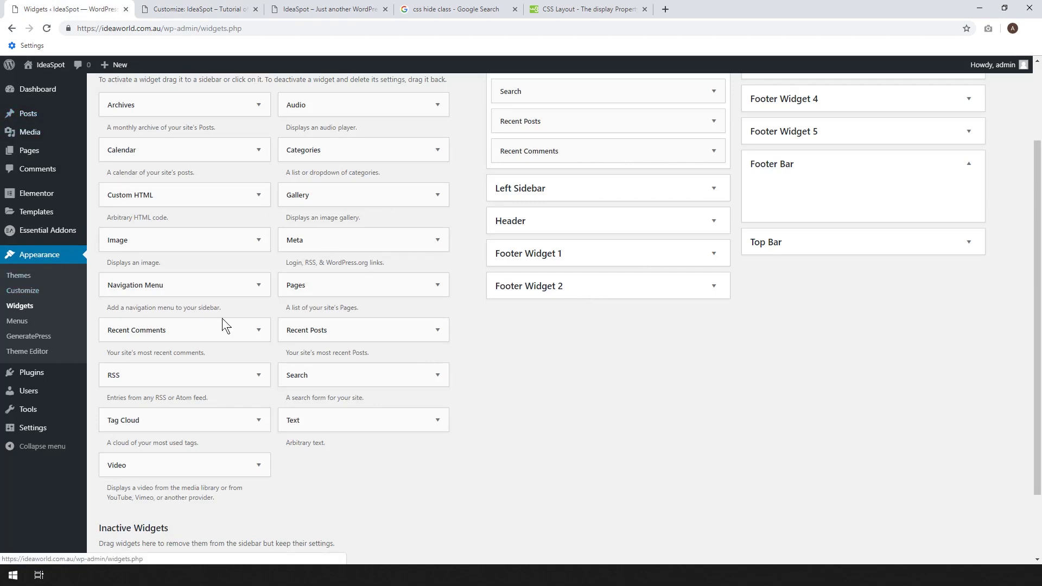
left_click(596, 259)
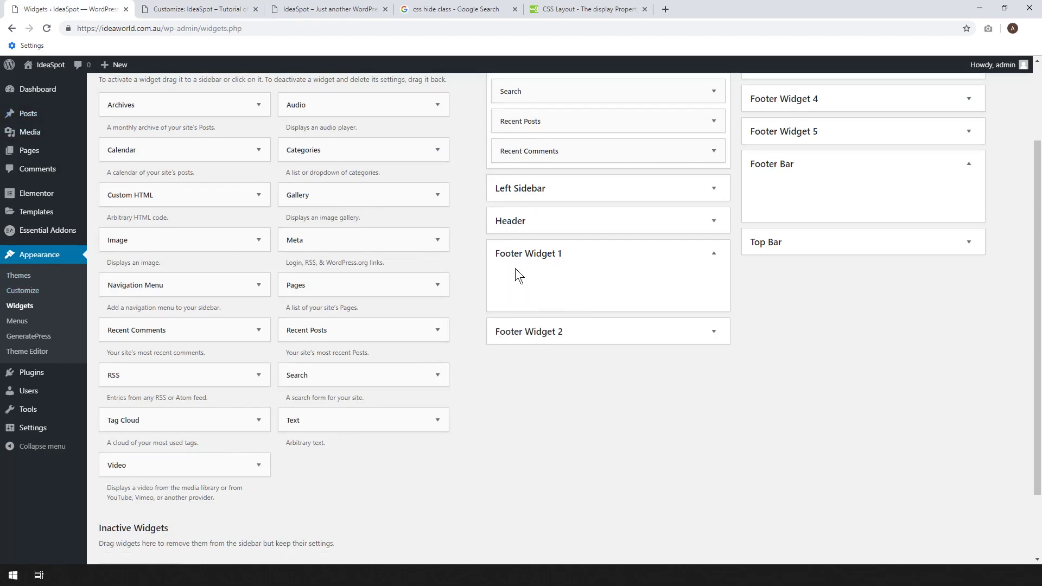
left_click_drag(342, 429, 559, 288)
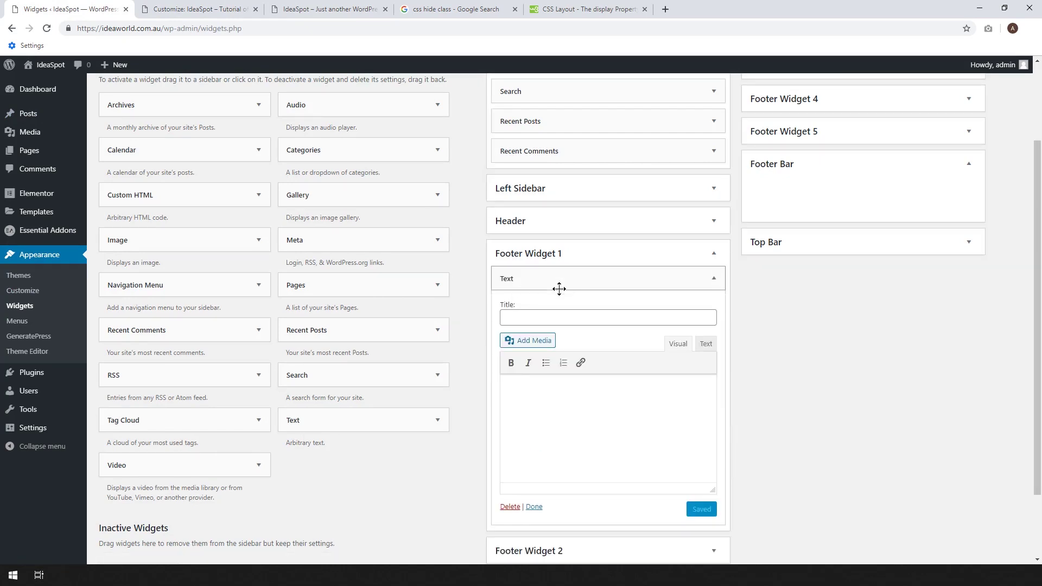
scroll(871, 329, "down", 2)
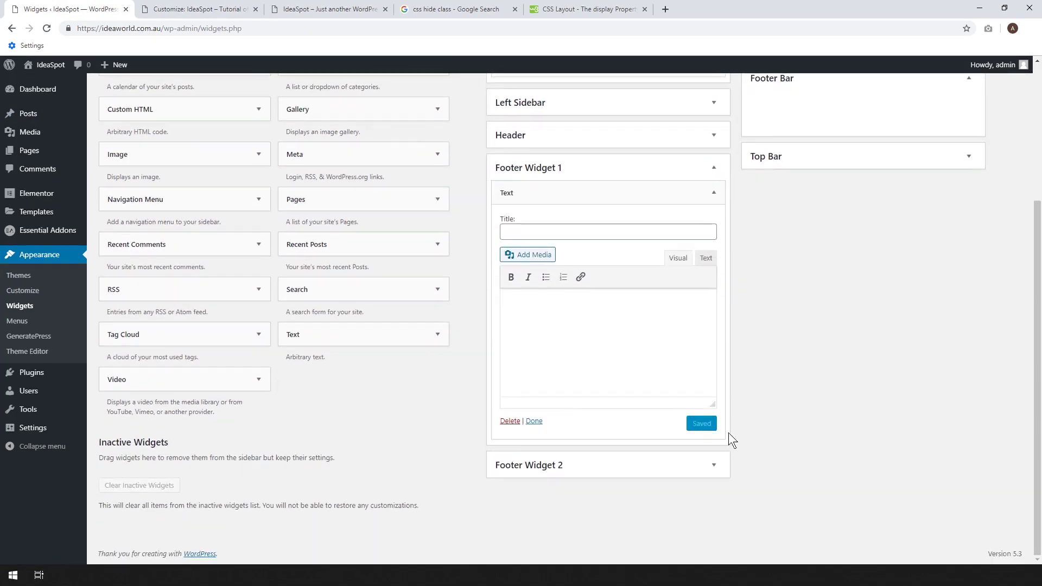
Add a Text widget to Footer Widget 2 and a Navigation Menu widget to Footer Widget 3.
left_click(548, 468)
left_click_drag(337, 339, 584, 518)
scroll(144, 361, "up", 3)
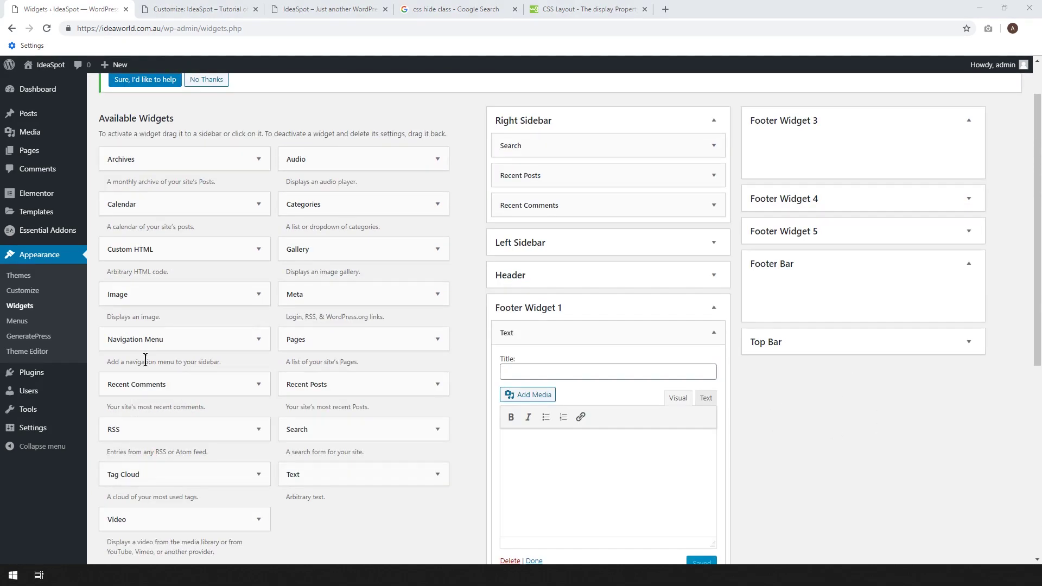
left_click(163, 340)
left_click_drag(149, 339, 784, 169)
scroll(163, 326, "up", 2)
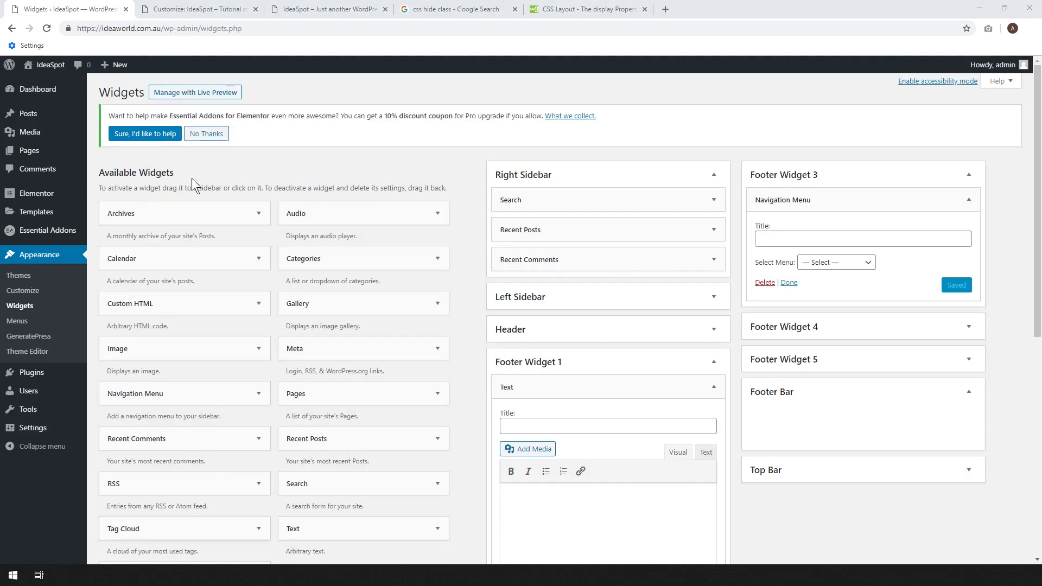
left_click(175, 9)
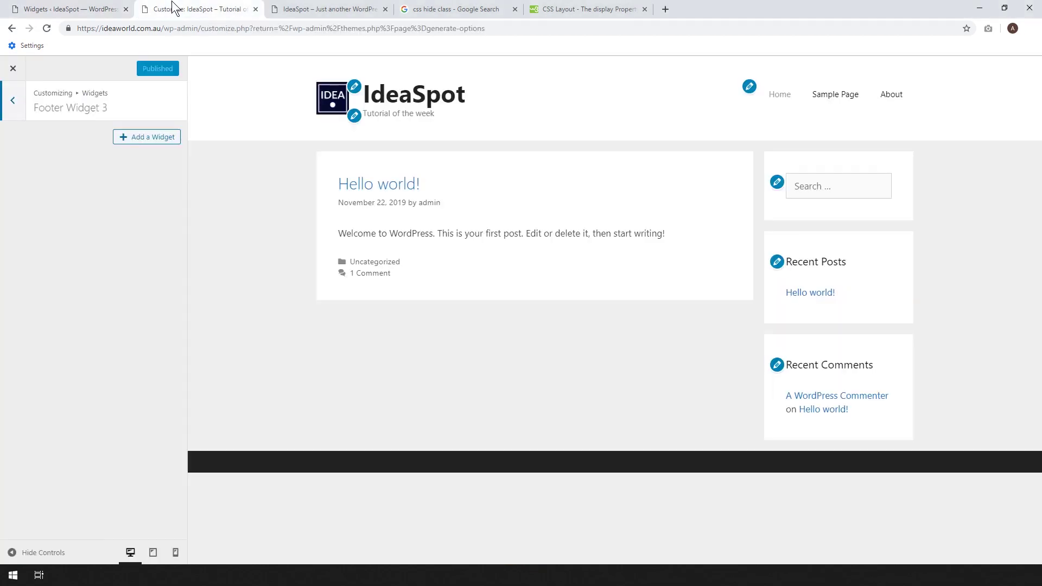
Reload the Customizer and set Footer Widget 3's Navigation Menu widget to 'Main Header Menu'.
left_click(50, 31)
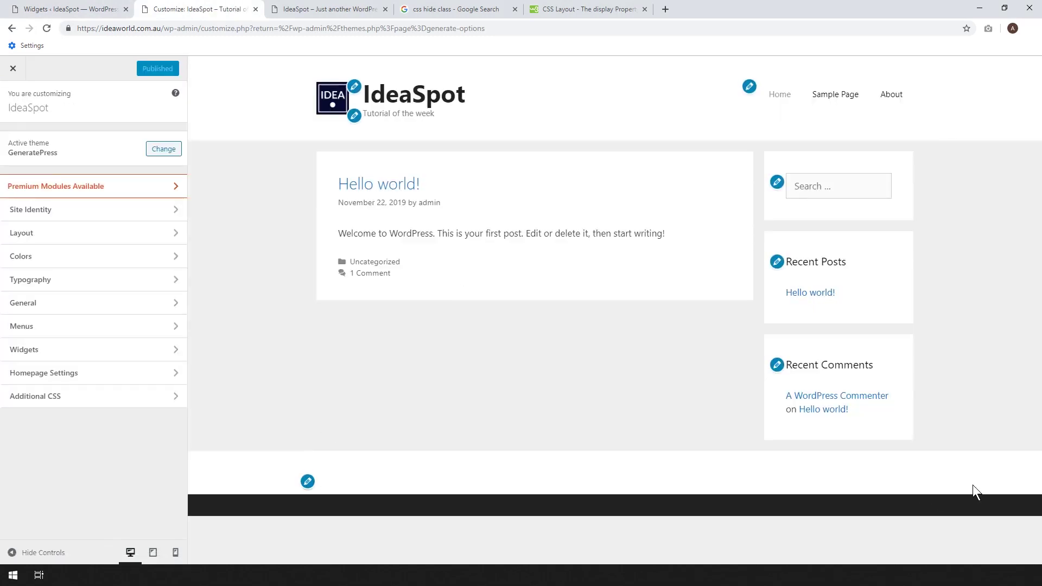
left_click(307, 482)
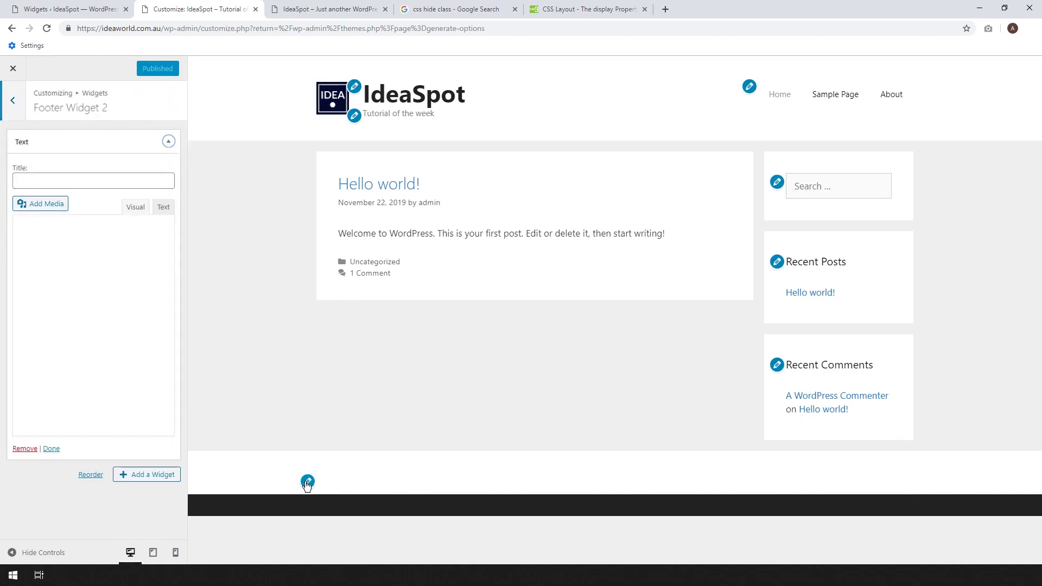
left_click(14, 100)
left_click(68, 256)
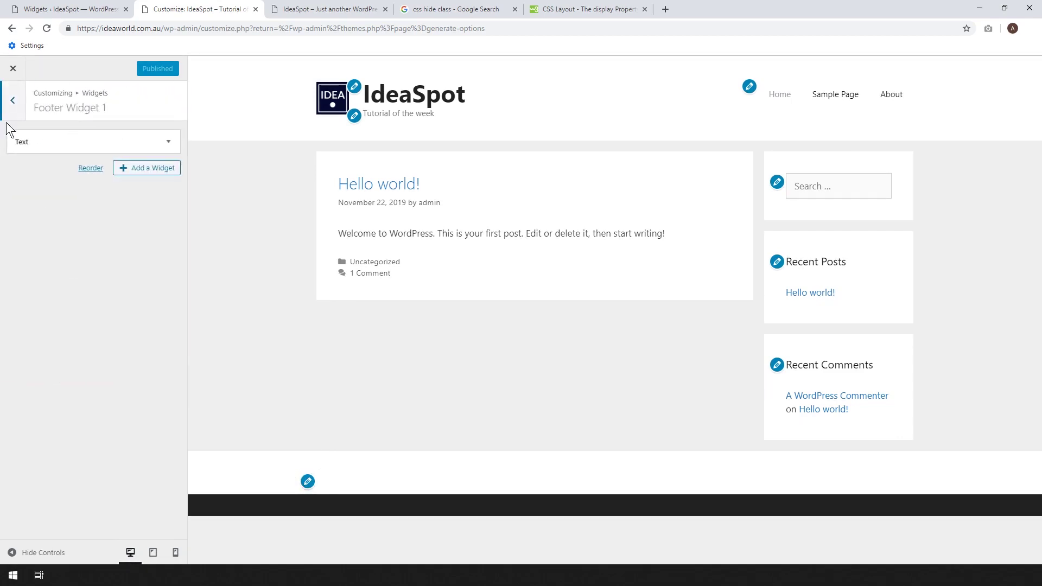
left_click(14, 102)
left_click(74, 305)
left_click(77, 146)
left_click(63, 217)
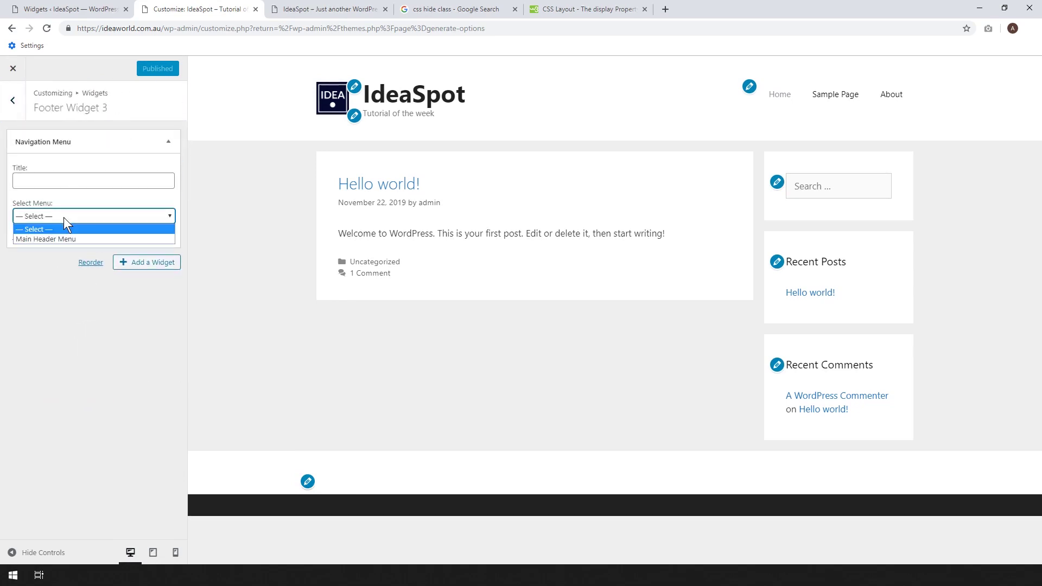
left_click(64, 235)
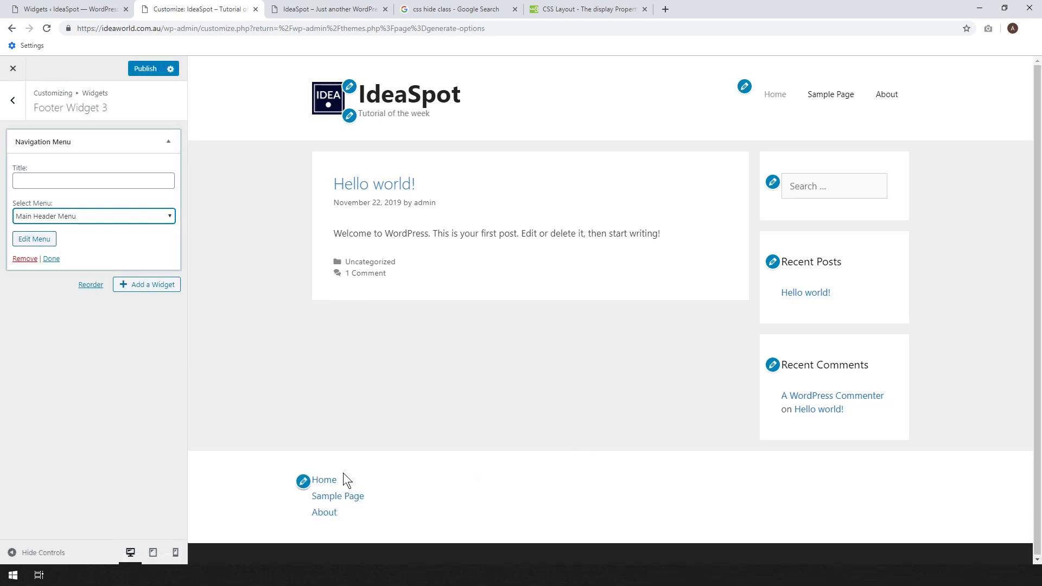
left_click(14, 111)
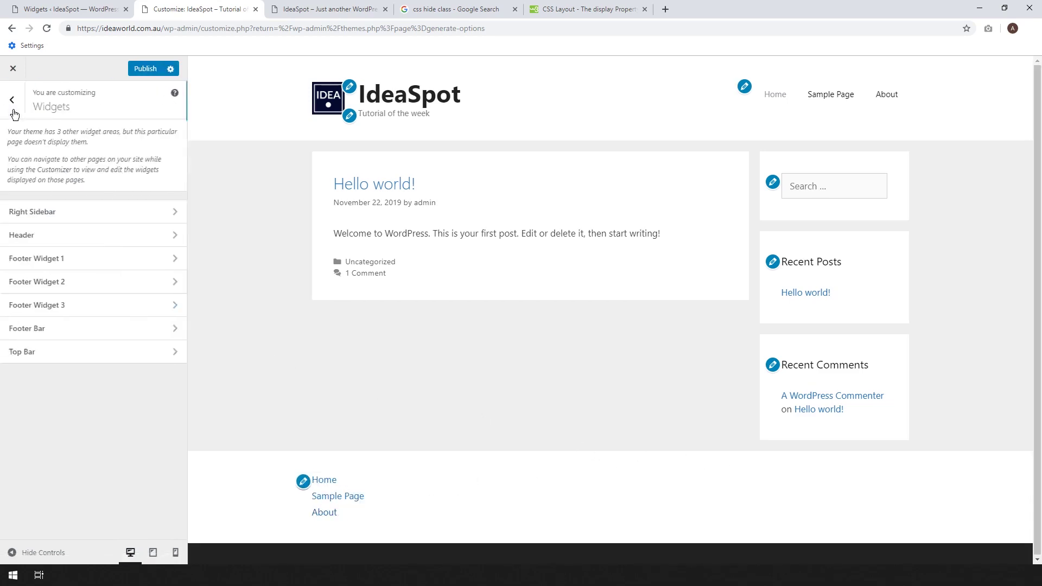
Type 'IdeaSpot' into the Text widget in Footer Widget 2.
left_click(72, 281)
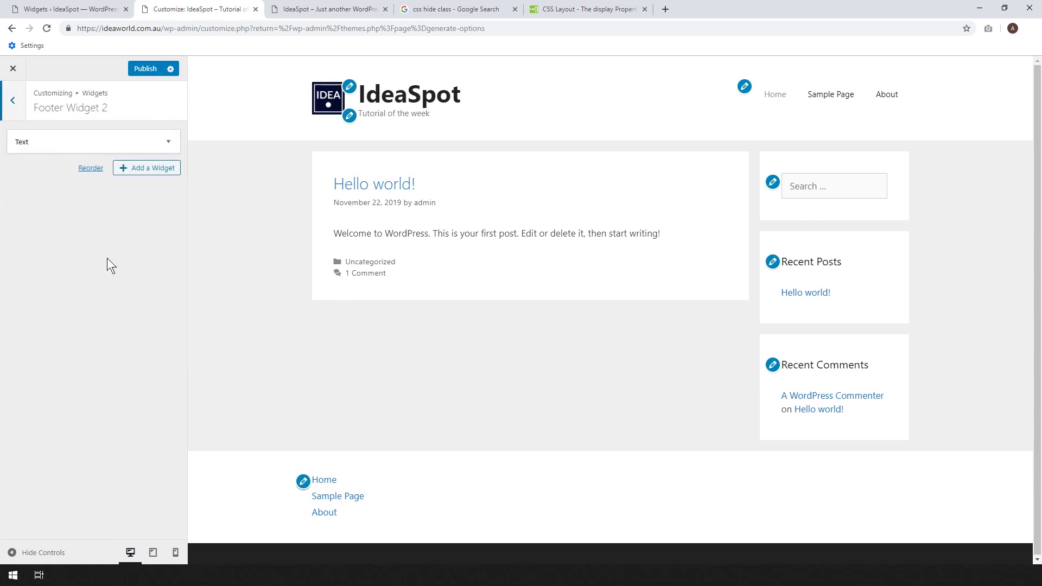
left_click(42, 142)
left_click(35, 266)
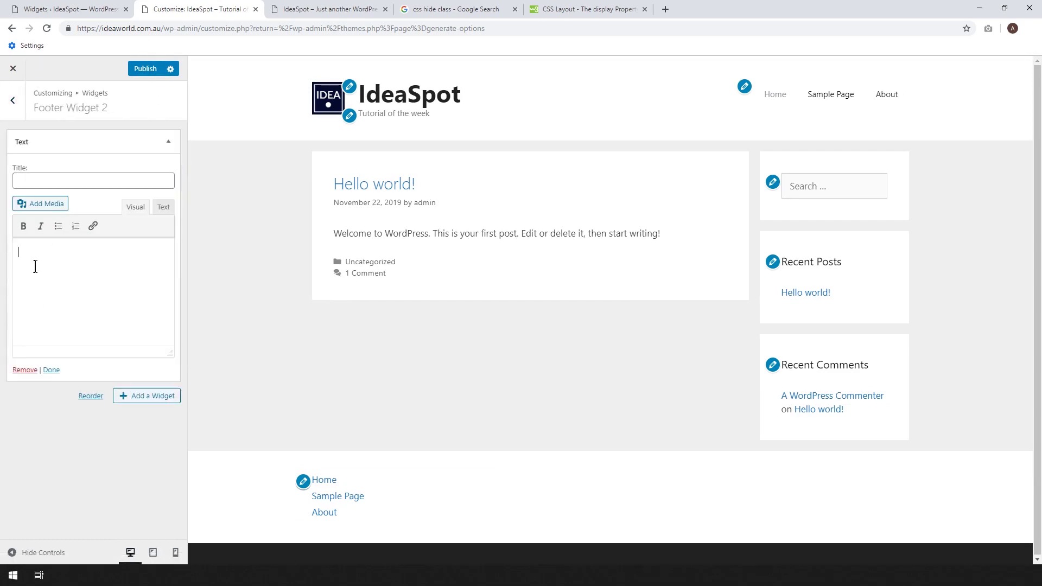
type("IdeaSpot")
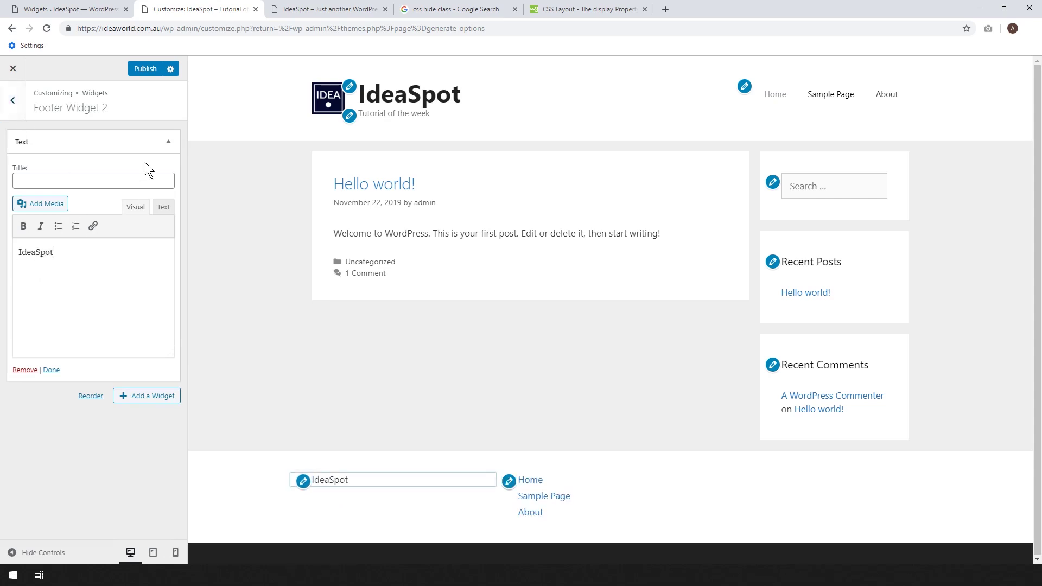
left_click(13, 110)
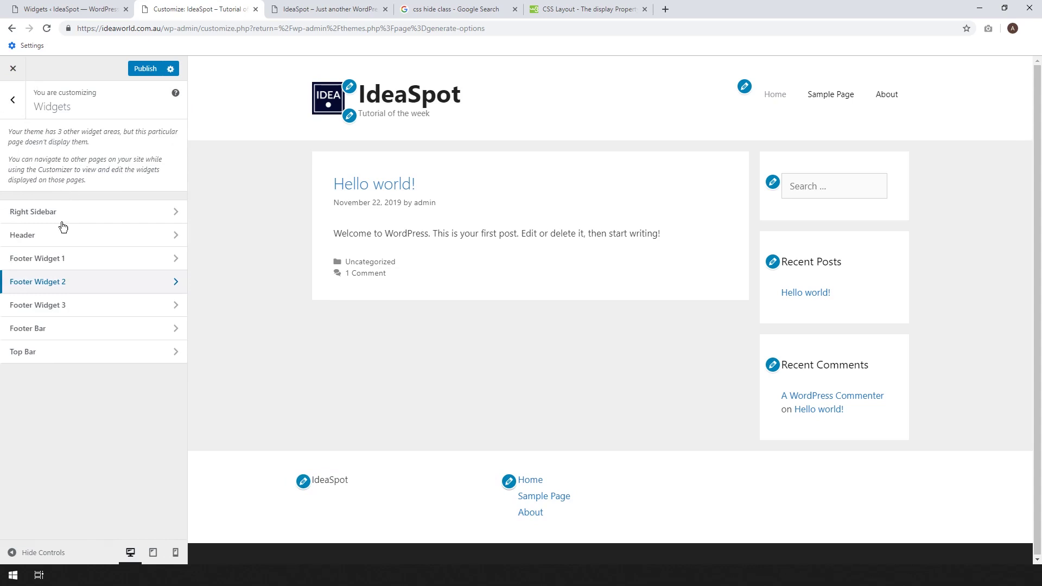
Enter a phone number in Footer Widget 1's Text widget and return to the main Customizer options.
left_click(63, 263)
left_click(50, 179)
left_click(105, 285)
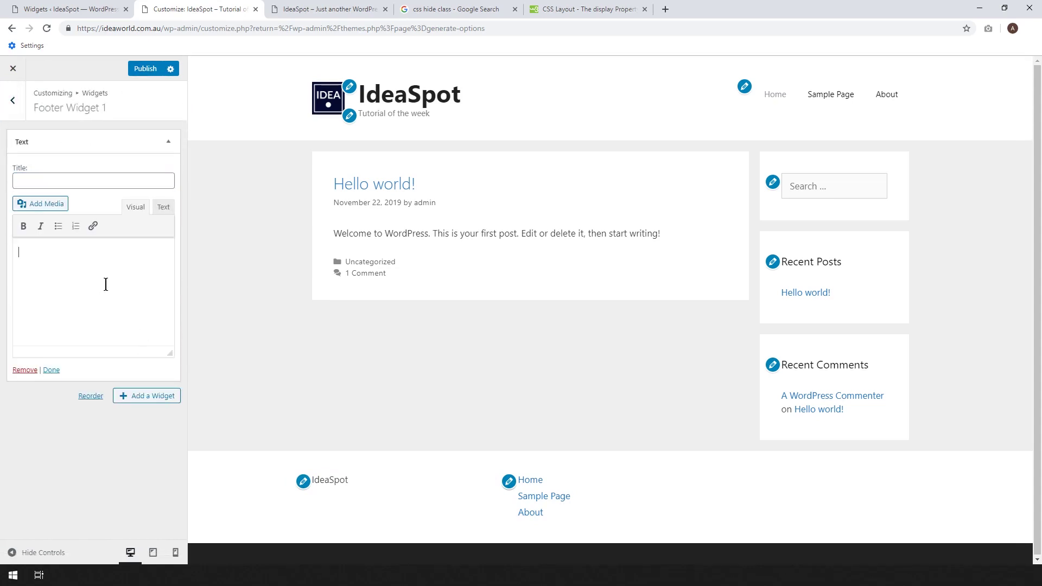
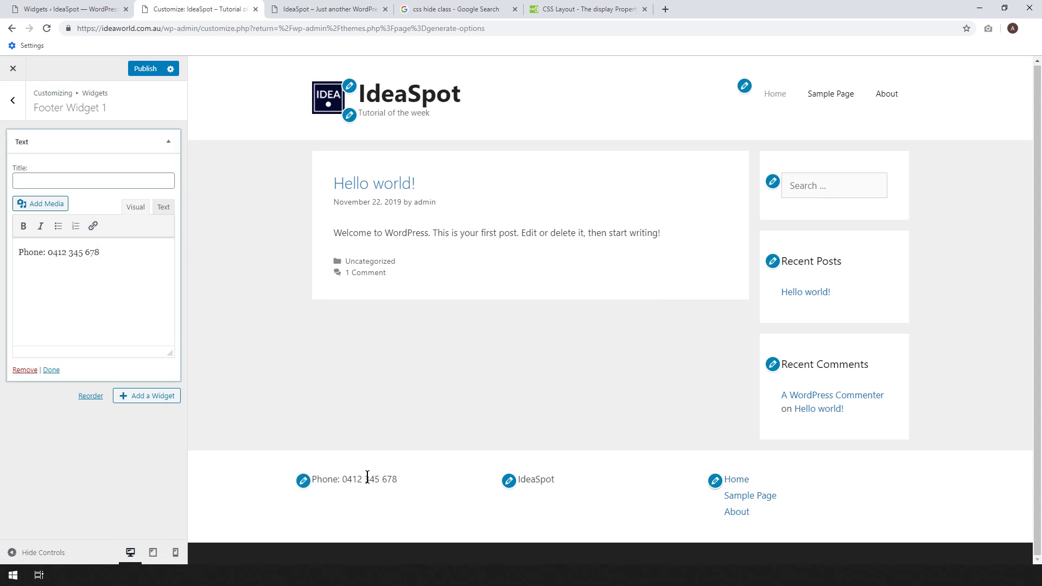
left_click(16, 109)
left_click(16, 107)
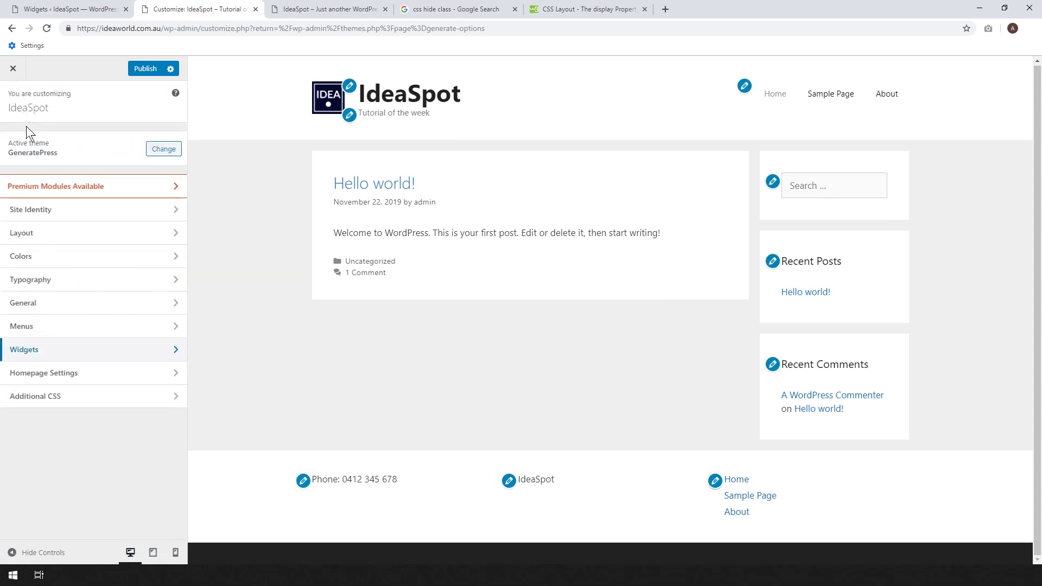
In Layout > Footer, step the Footer Widgets count through 1 and 2 to end at 3.
left_click(45, 232)
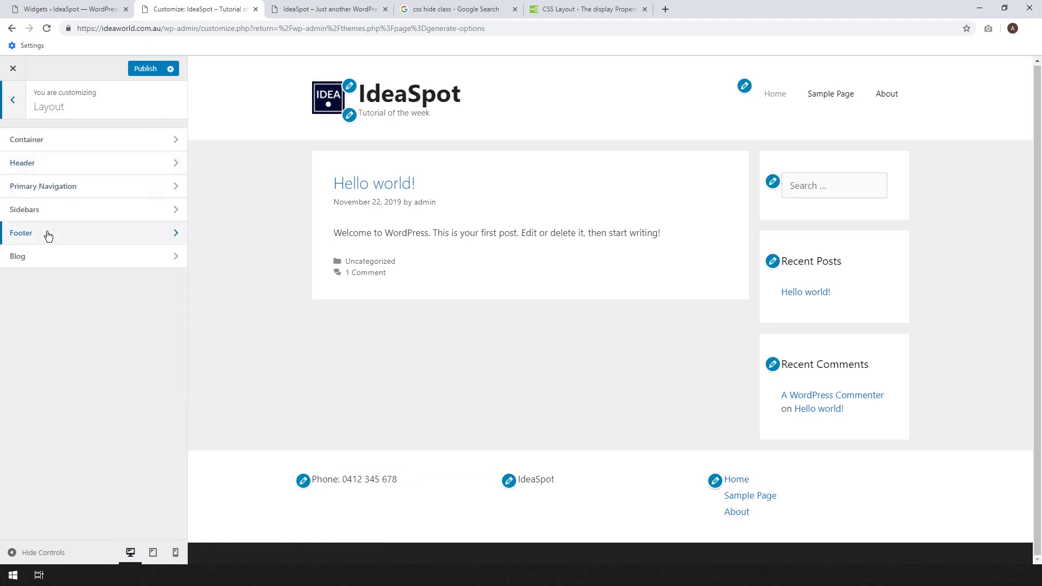
left_click(46, 232)
left_click(39, 230)
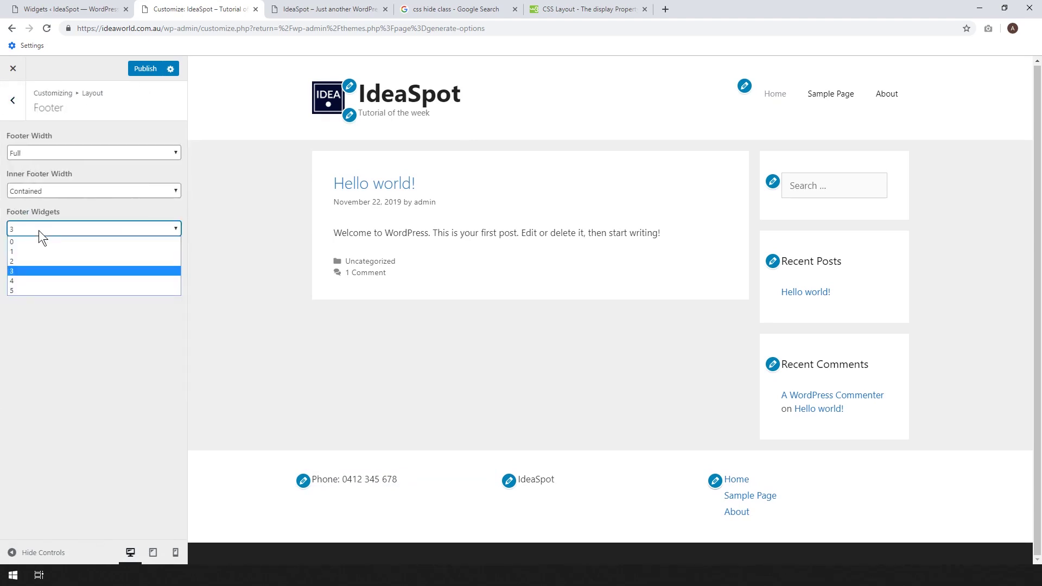
left_click(44, 251)
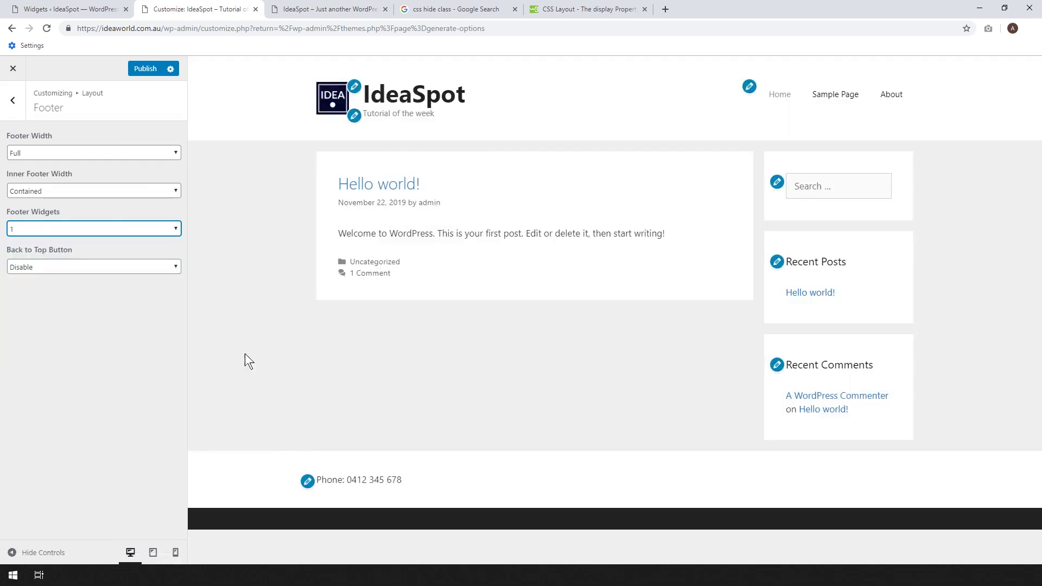
left_click(77, 229)
left_click(61, 261)
left_click(48, 228)
left_click(39, 268)
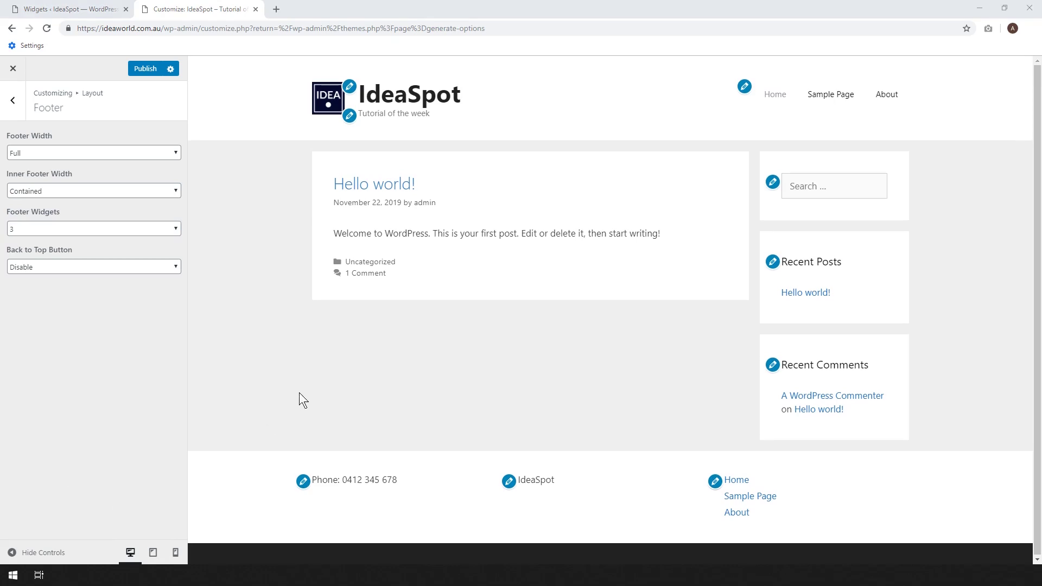
Inspect the footer's site-info bar in the browser developer tools.
right_click(634, 546)
left_click(601, 457)
key("ctrl+shift+i")
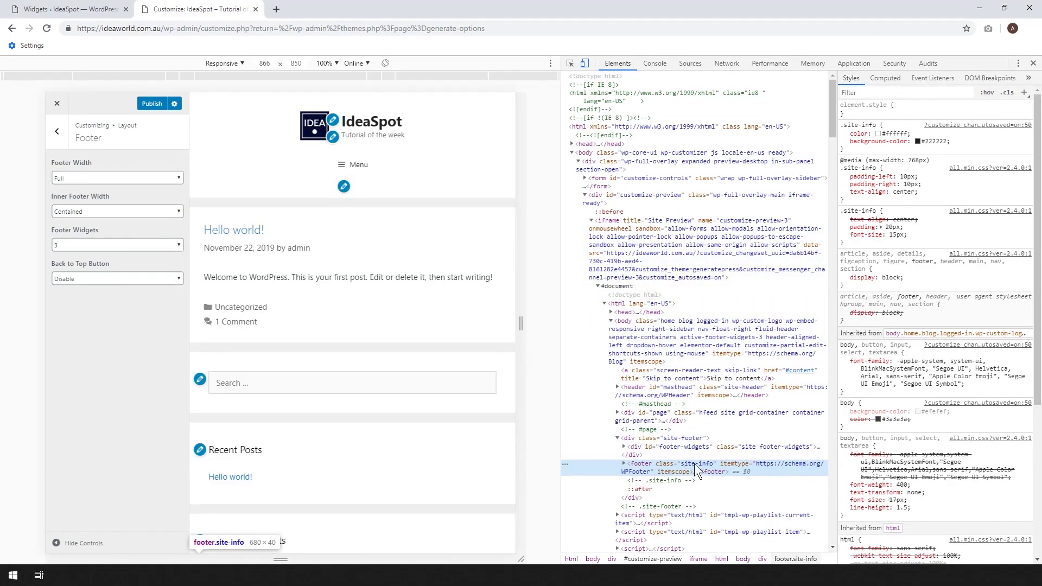
left_click(1033, 63)
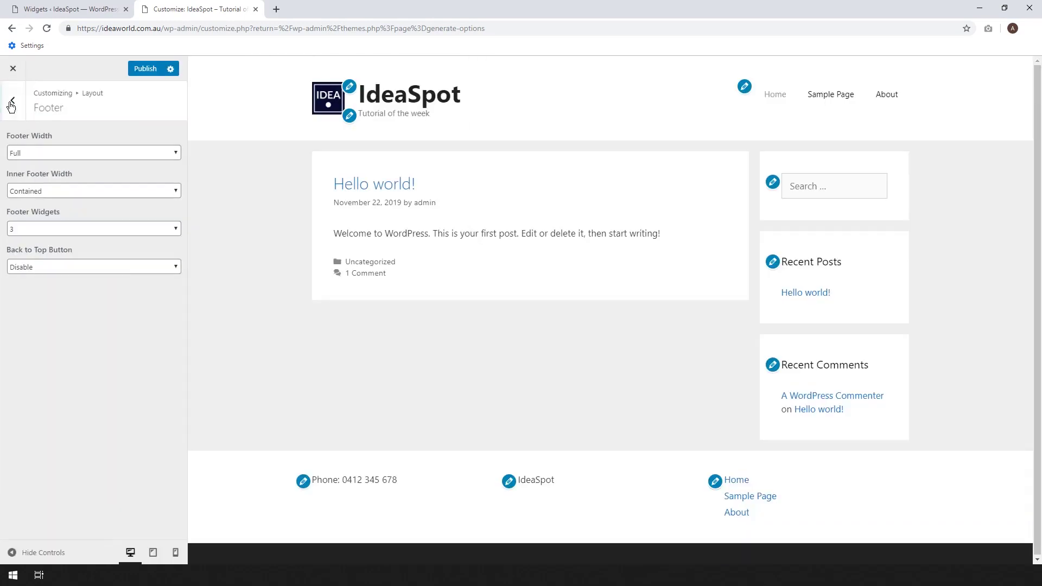
Add '.site-info { display: none; }' on line 5 of Additional CSS and publish it.
left_click(12, 103)
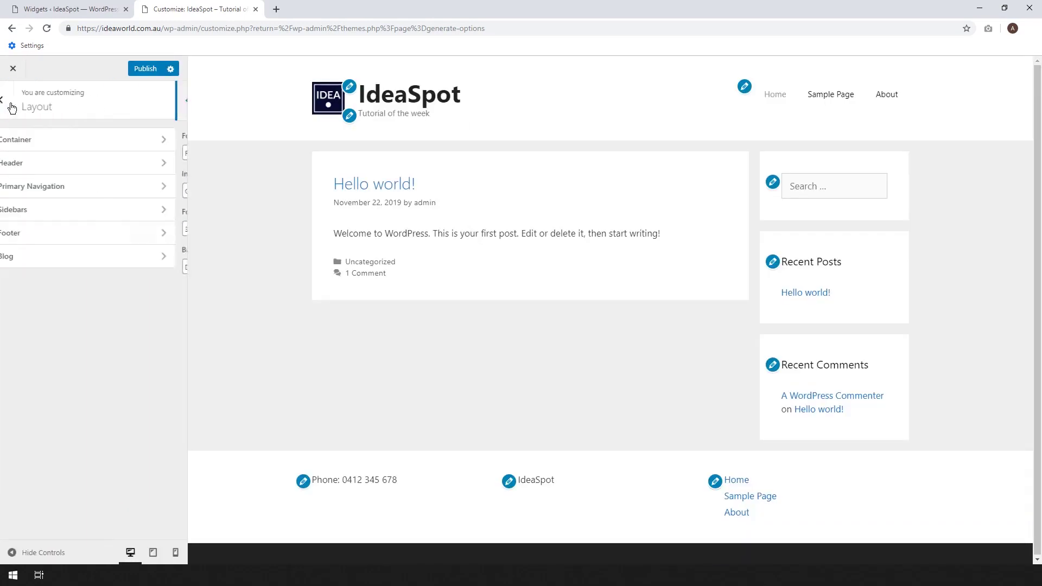
left_click(12, 103)
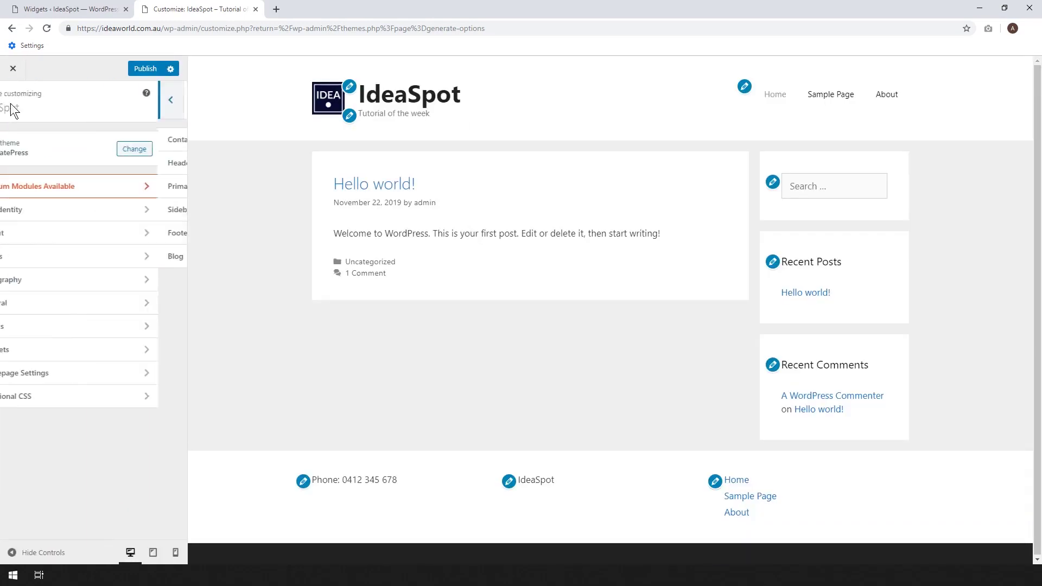
left_click(27, 398)
left_click(34, 177)
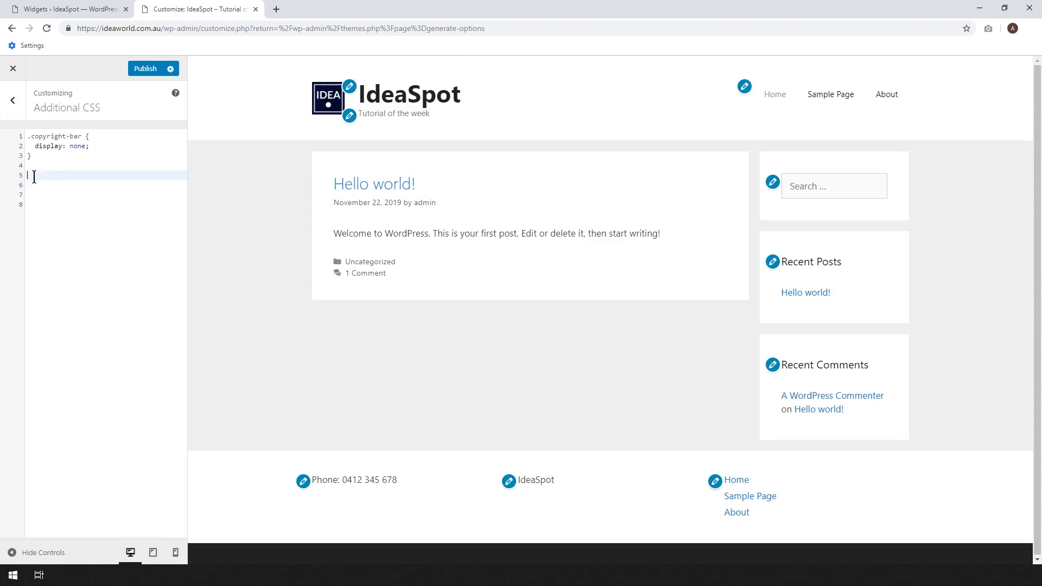
type(".site-info {   display: none; }")
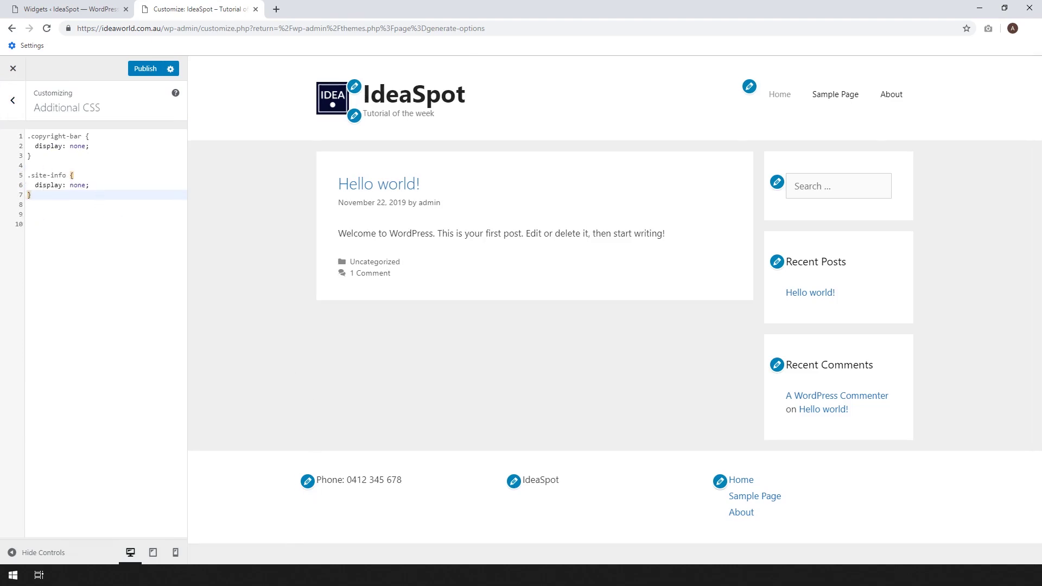
left_click(143, 68)
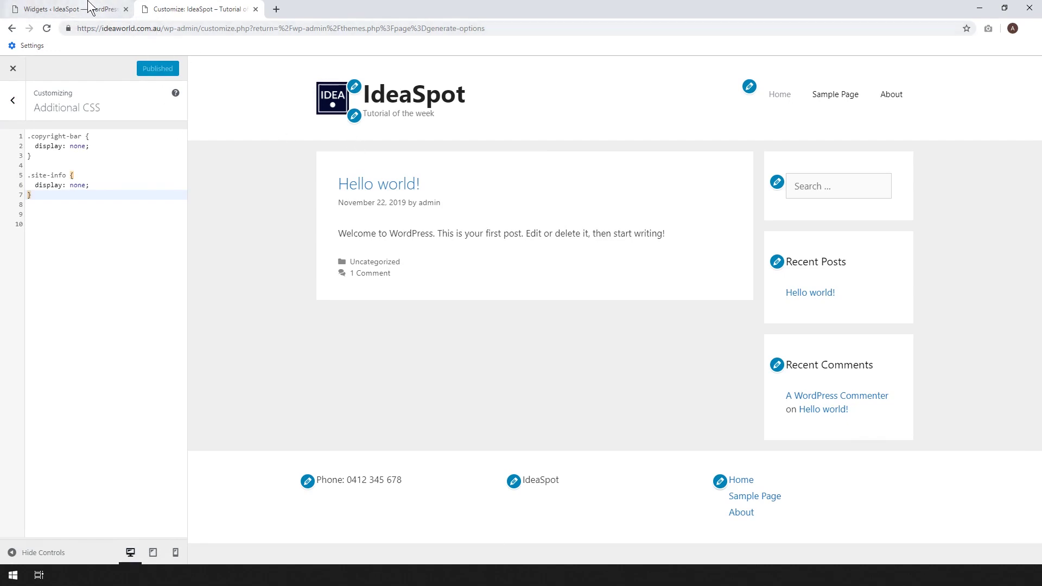
Open the live site in a new tab from the admin bar's Visit Site link.
left_click(81, 9)
right_click(47, 83)
left_click(57, 89)
left_click_drag(239, 9, 326, 9)
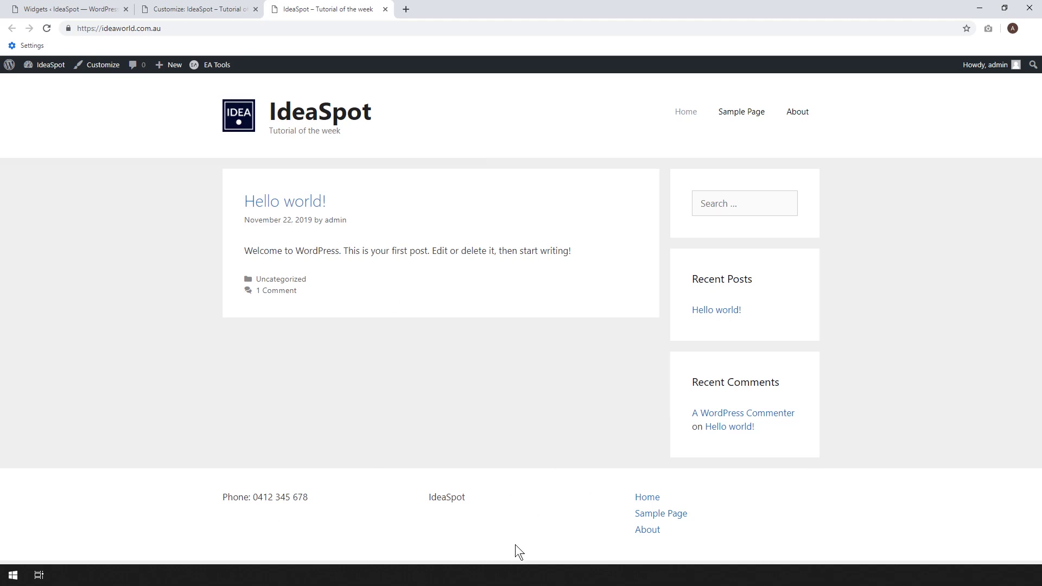
In the Customizer, set Layout > Footer Widgets to 1 and open Footer Widget 1 for editing.
left_click(193, 8)
left_click(14, 108)
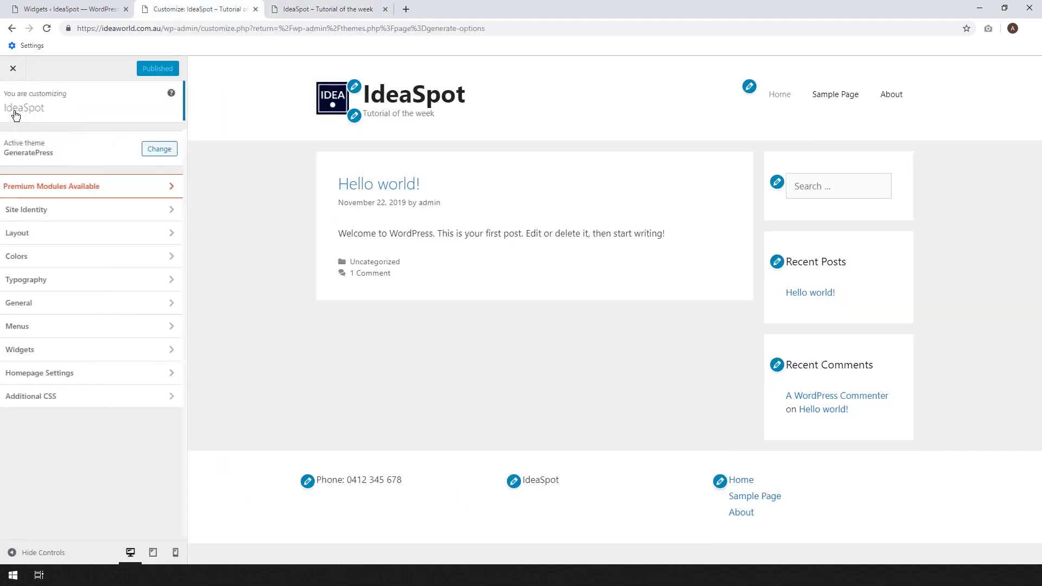
left_click(50, 232)
left_click(53, 241)
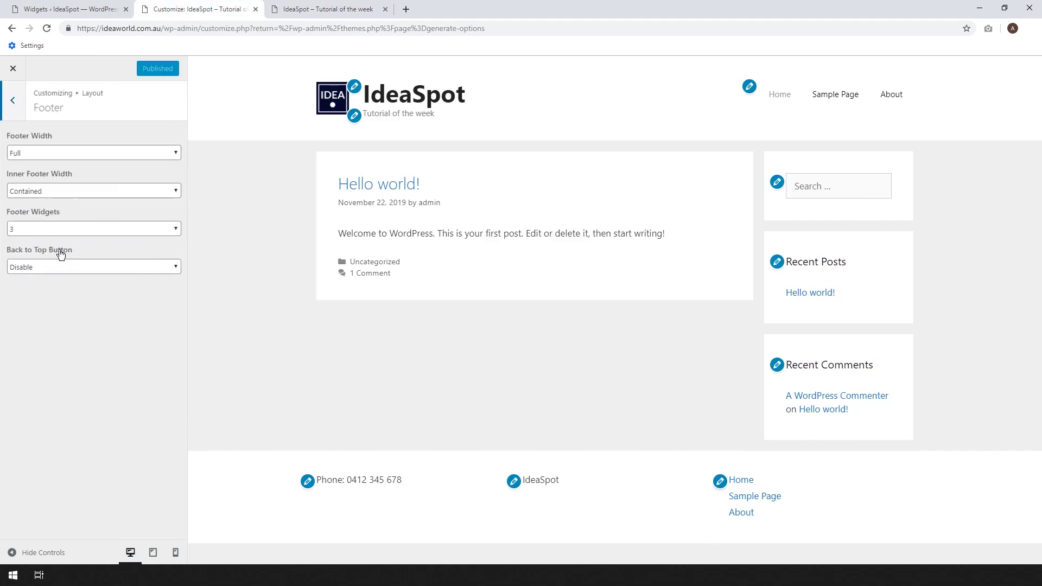
left_click(50, 230)
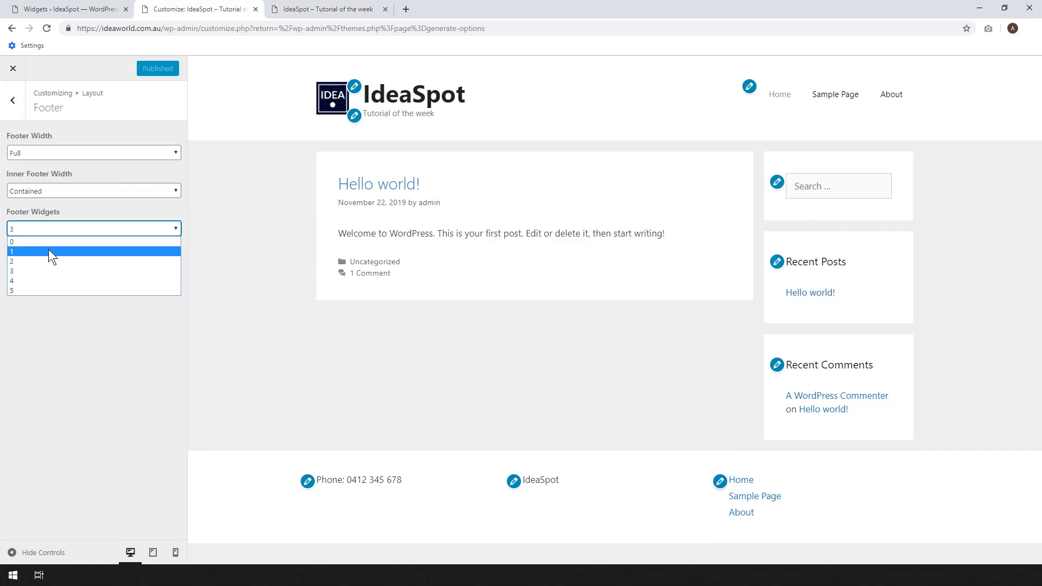
left_click(49, 251)
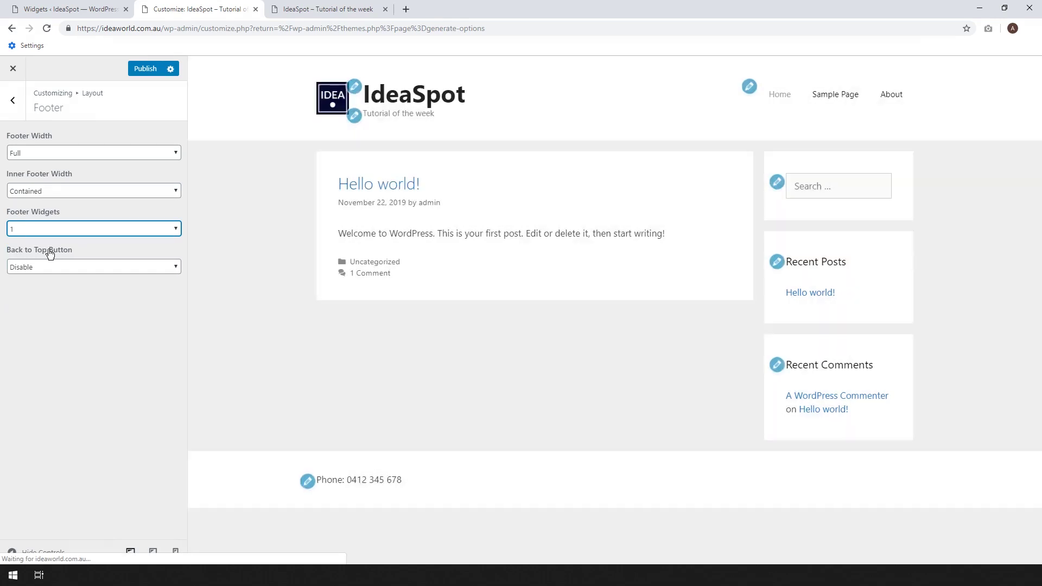
left_click(12, 100)
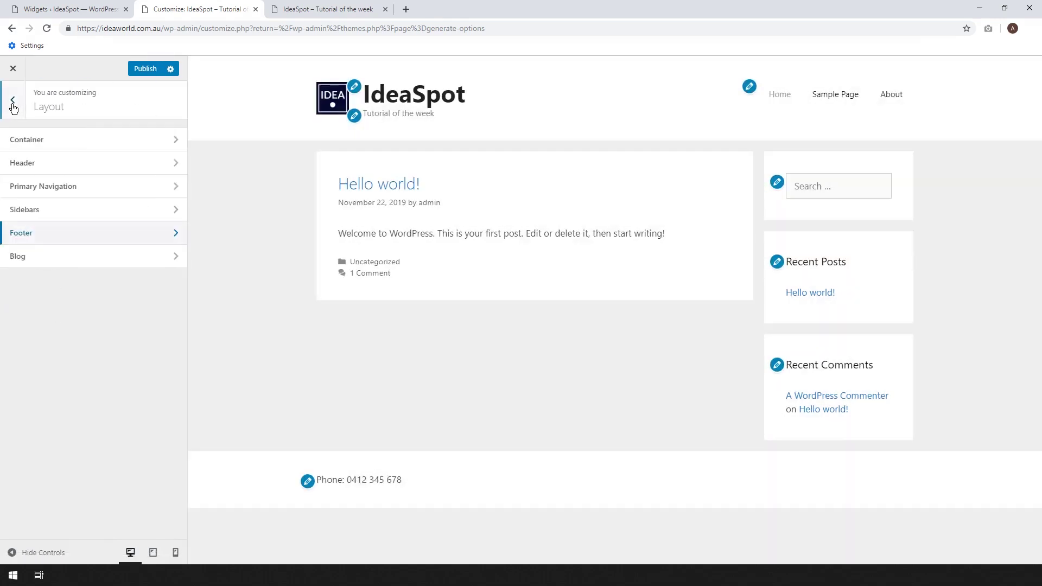
left_click(307, 481)
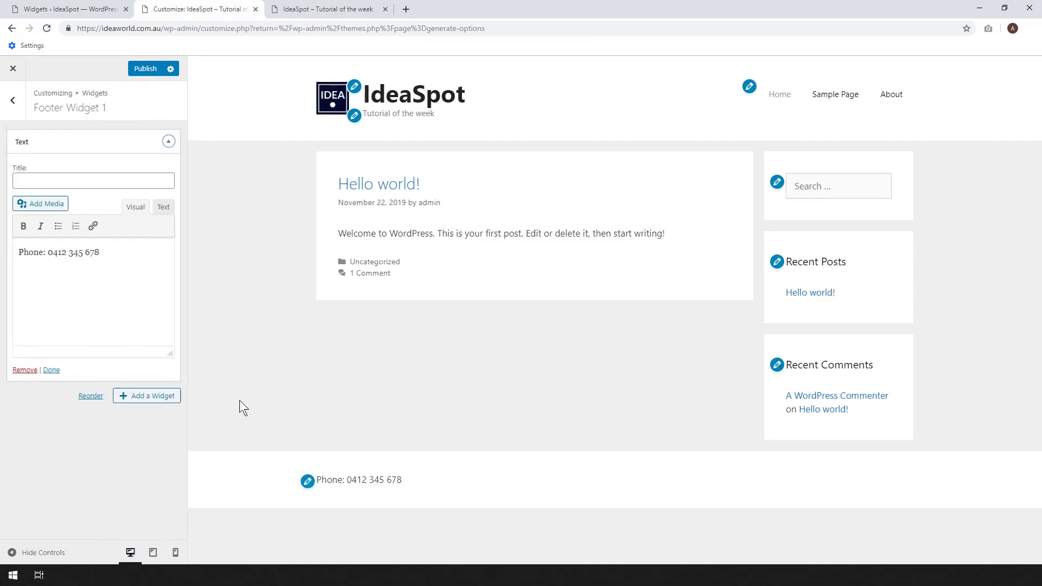
Replace Footer Widget 1's phone text with 'Copyright – IdeaSpot 2019'.
left_click(119, 284)
key("ctrl+a")
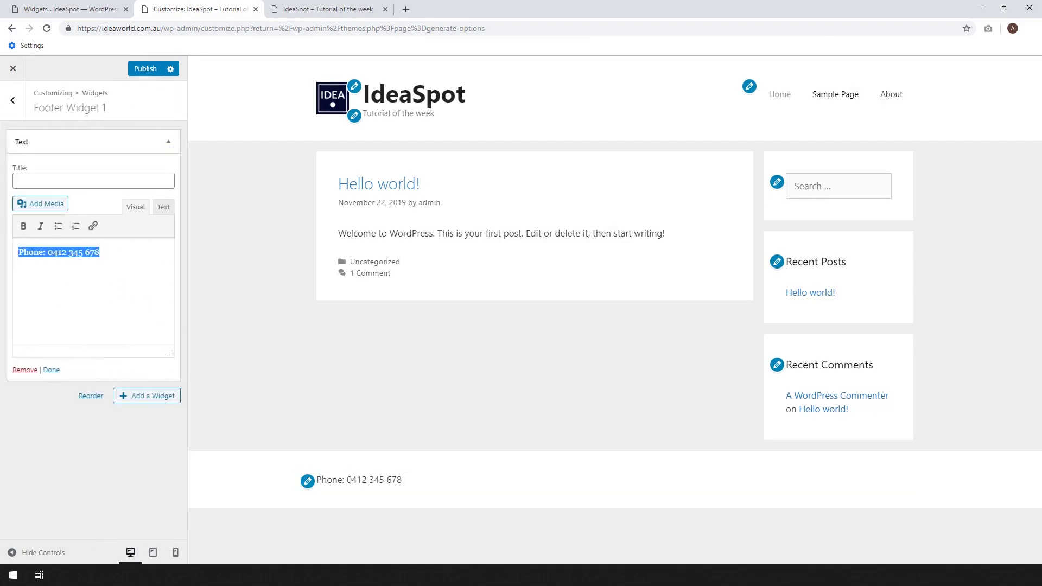
type("Copyri")
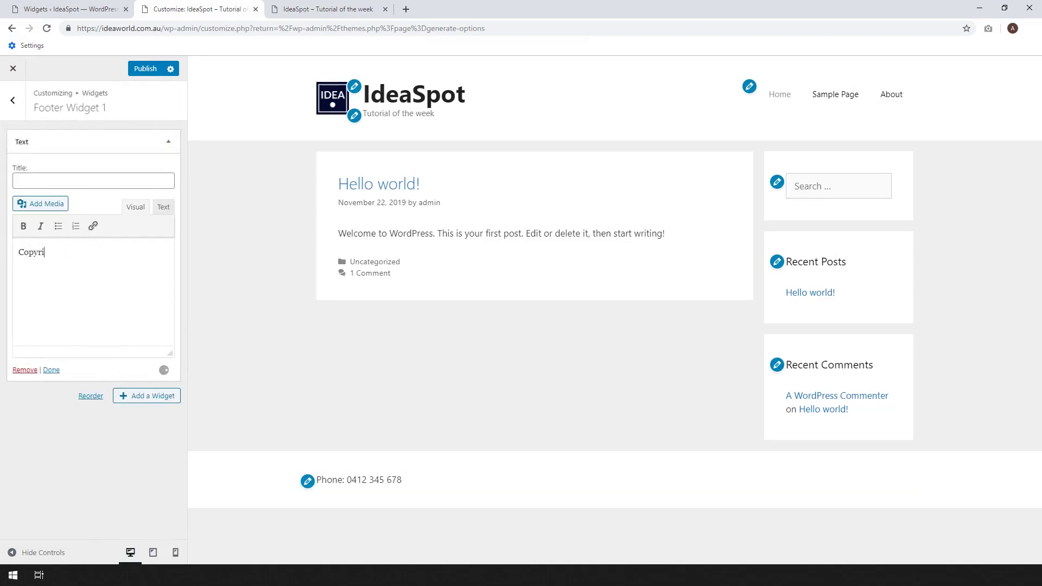
type("ght: IdeaSpot 20")
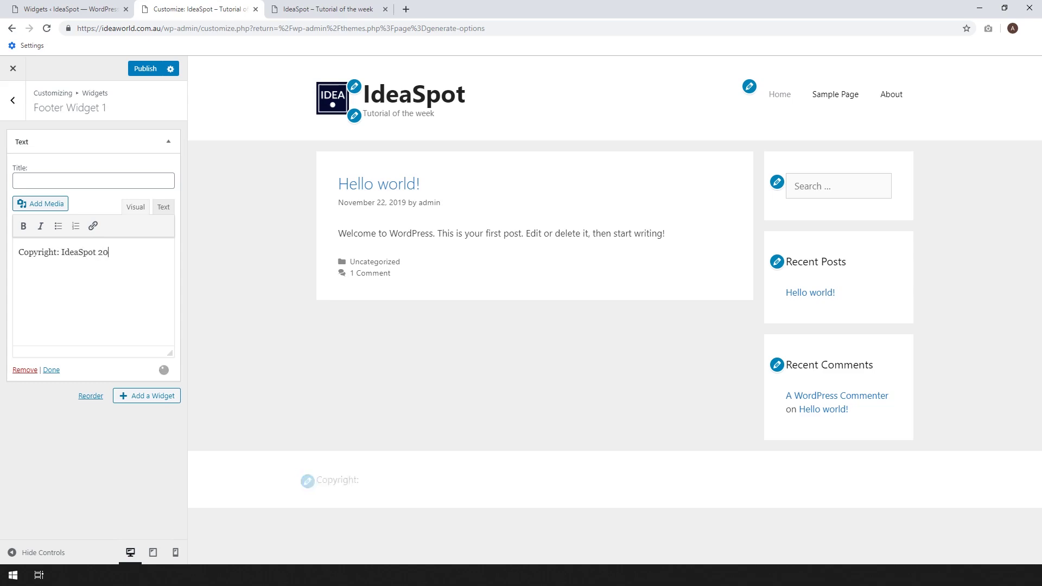
type("19")
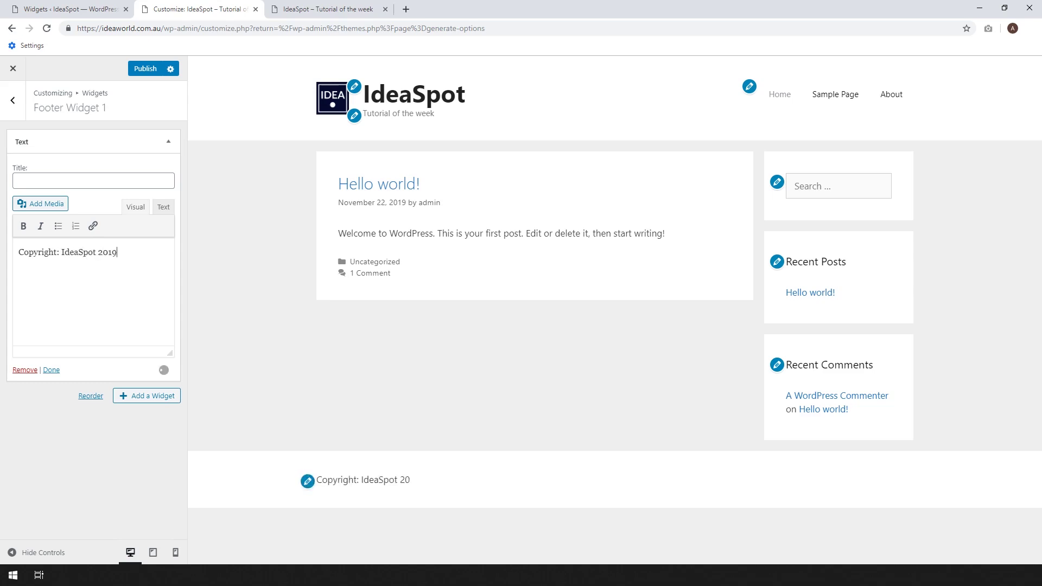
left_click(59, 253)
type("©")
key("BackSpace")
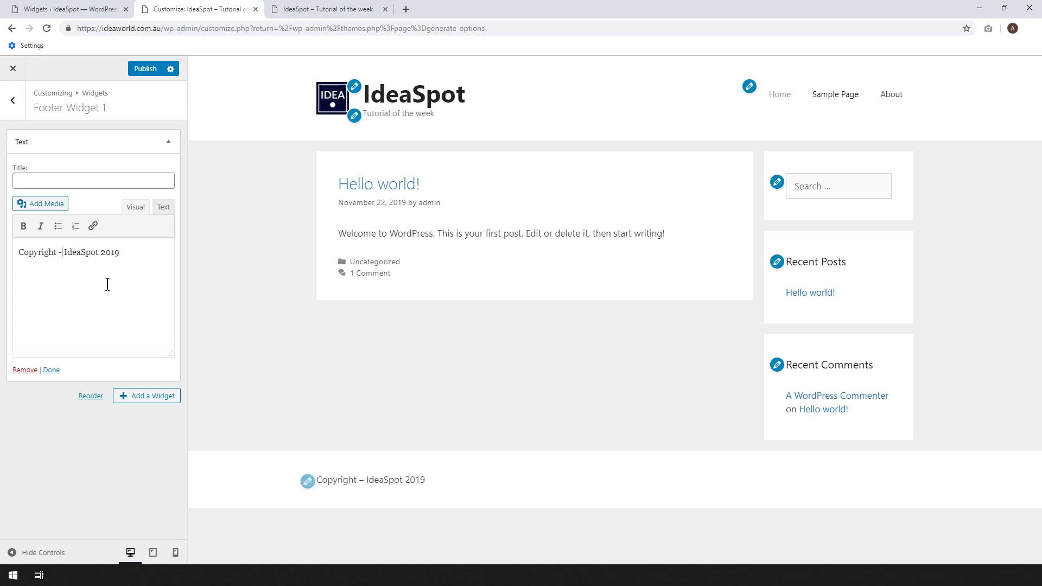
Publish the footer change and reload the live site to confirm the new footer.
left_click(152, 68)
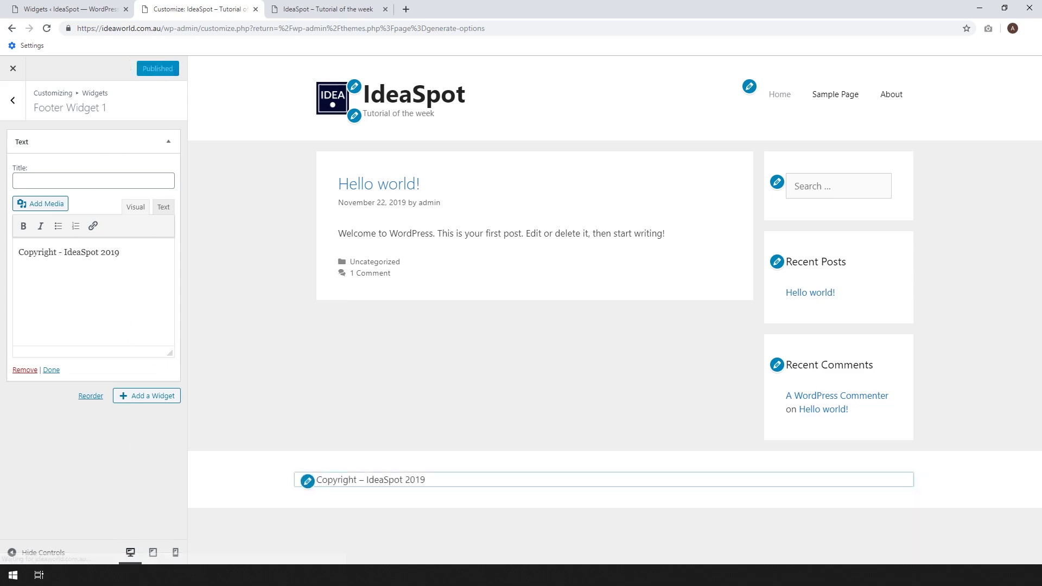
left_click(360, 8)
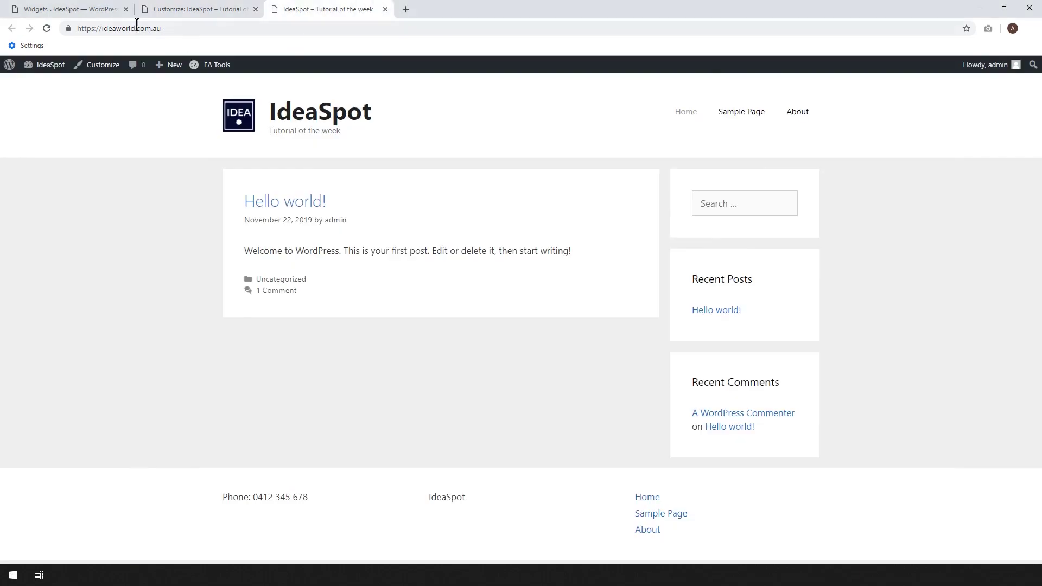
left_click(46, 27)
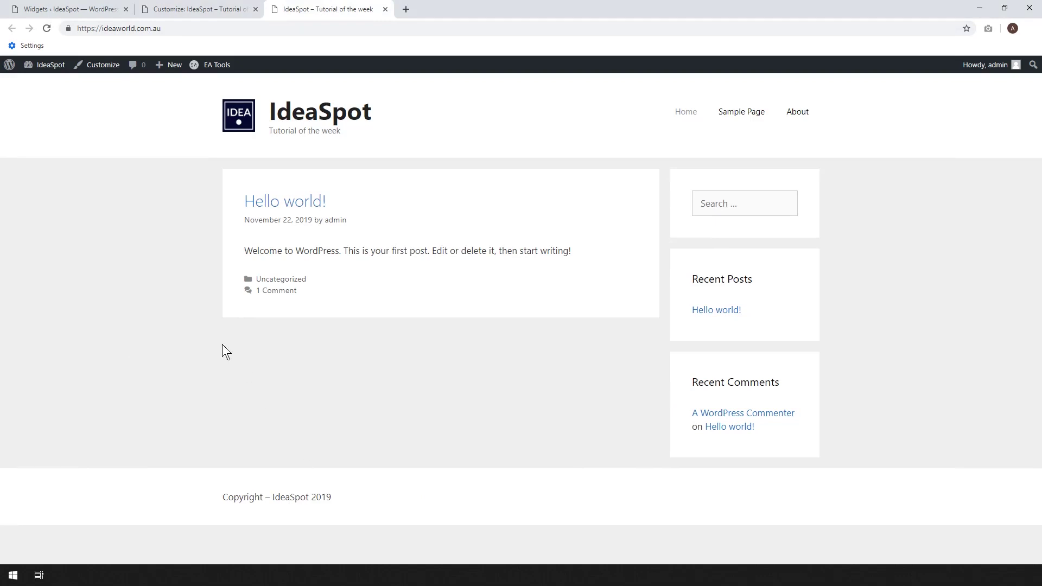
left_click(93, 8)
Create a new page titled 'Home'.
mouse_move(33, 151)
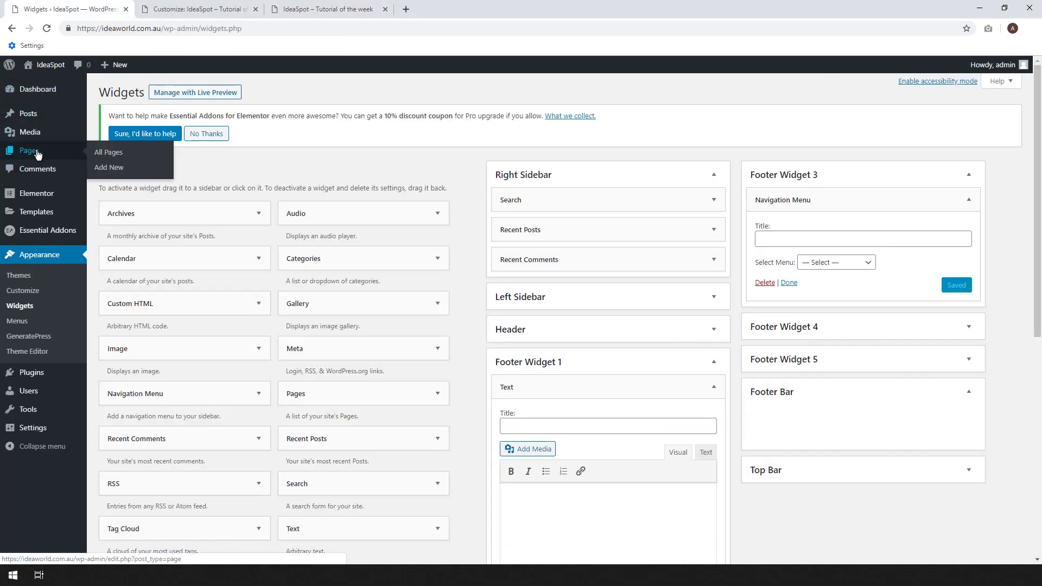
left_click(108, 167)
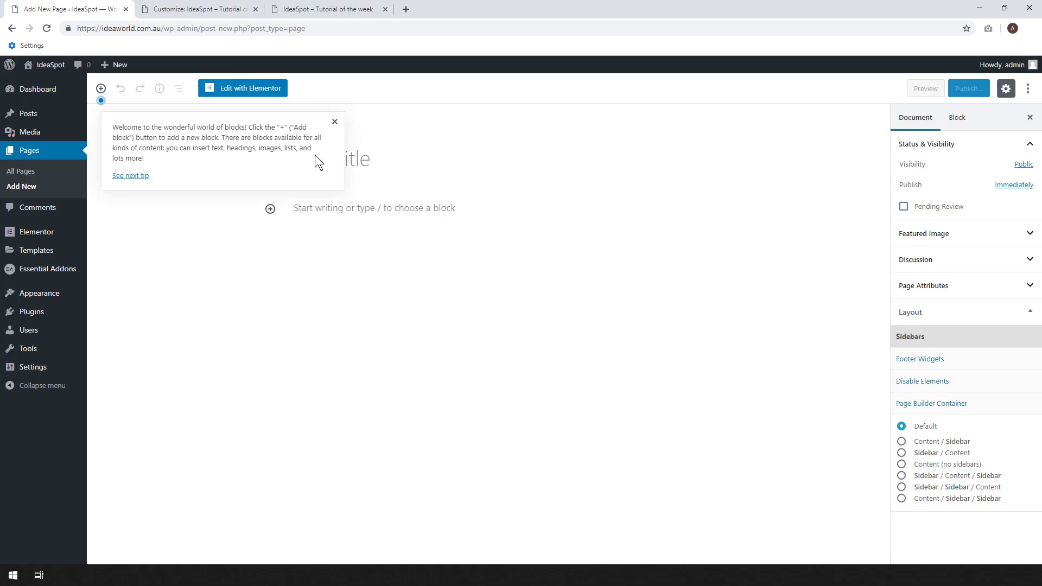
left_click(334, 122)
type("Home")
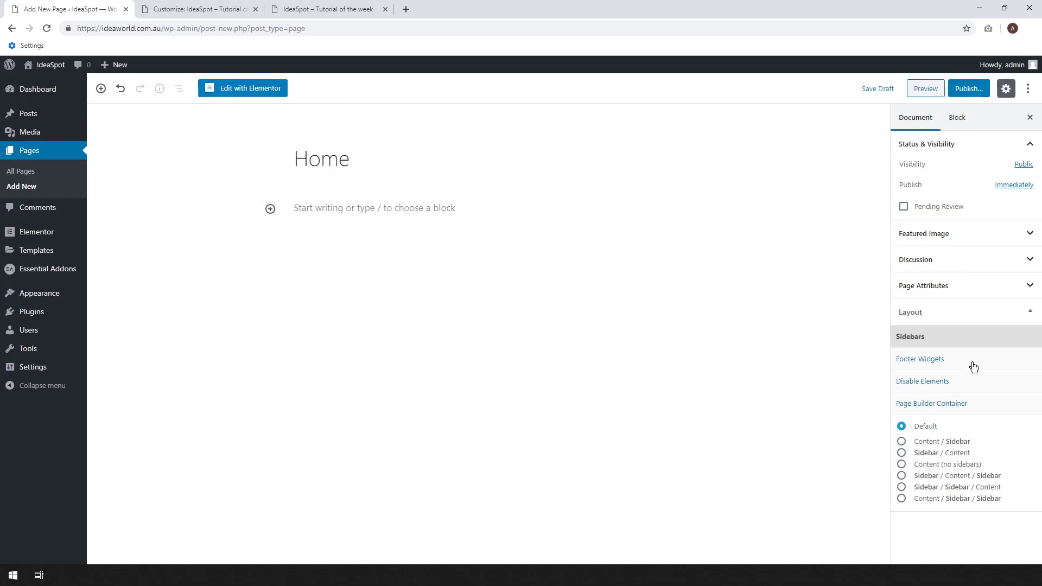
Disable the page's Content Title and set the Page Builder Container to Full Width.
left_click(925, 381)
left_click(925, 430)
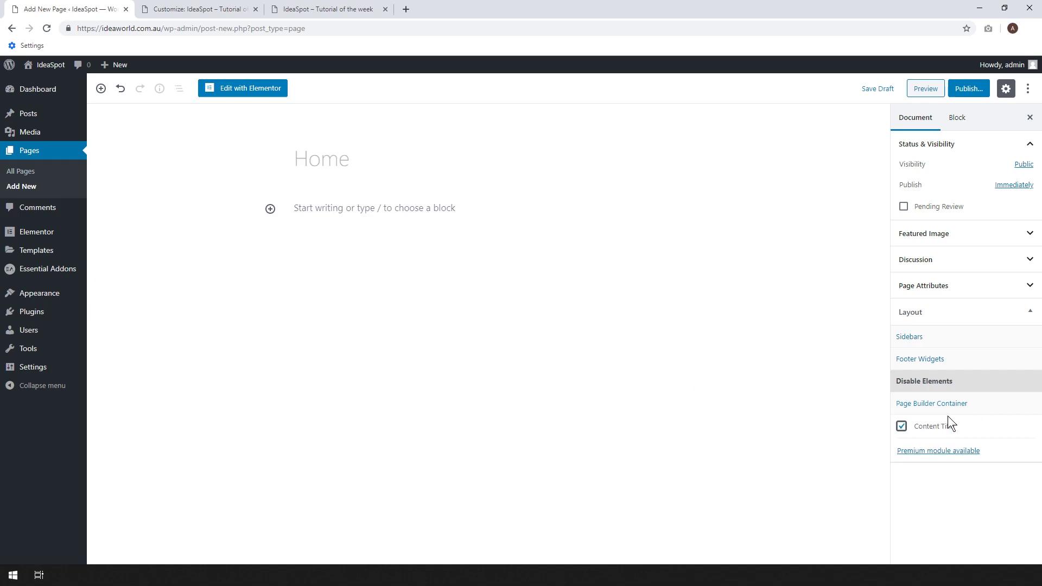
left_click(934, 411)
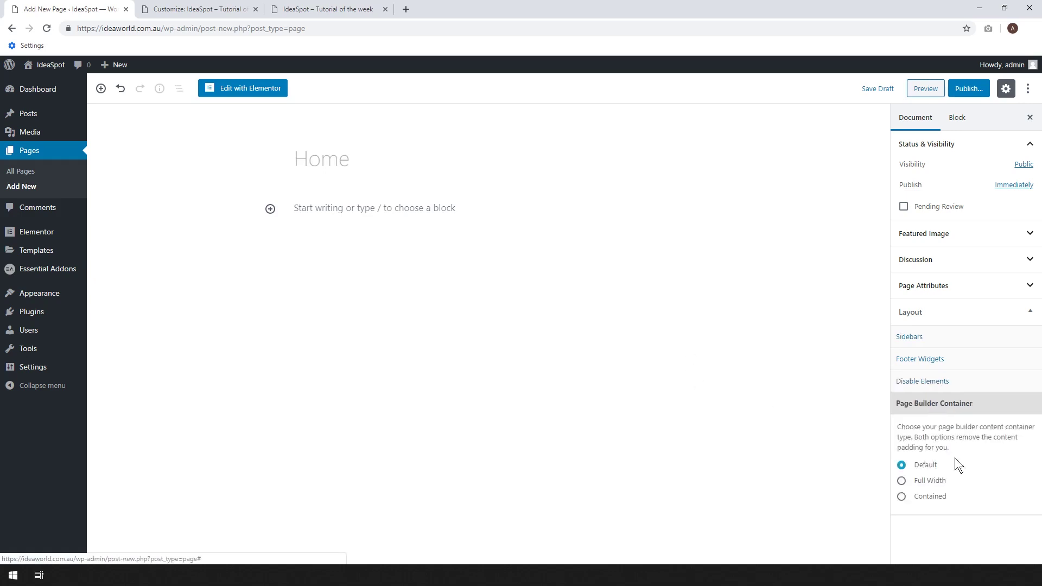
left_click(924, 484)
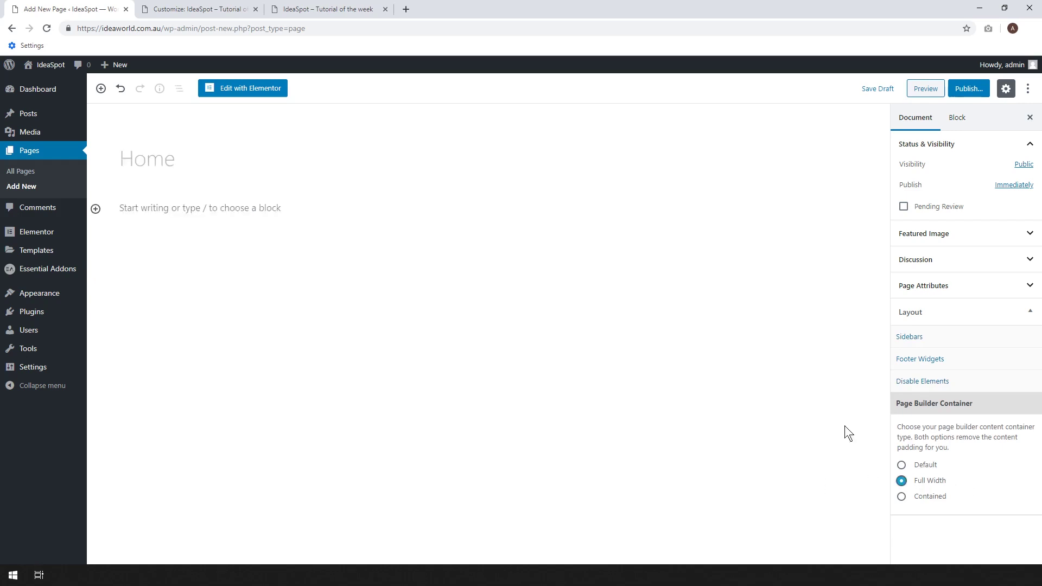
Publish the Home page and view it in a new tab.
left_click(964, 95)
left_click(981, 95)
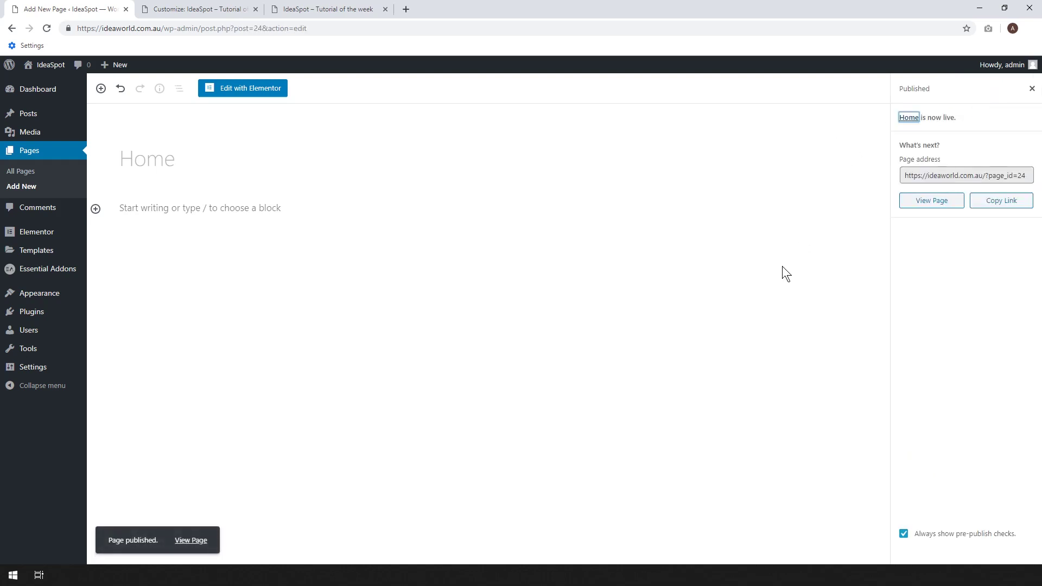
right_click(933, 201)
left_click(942, 209)
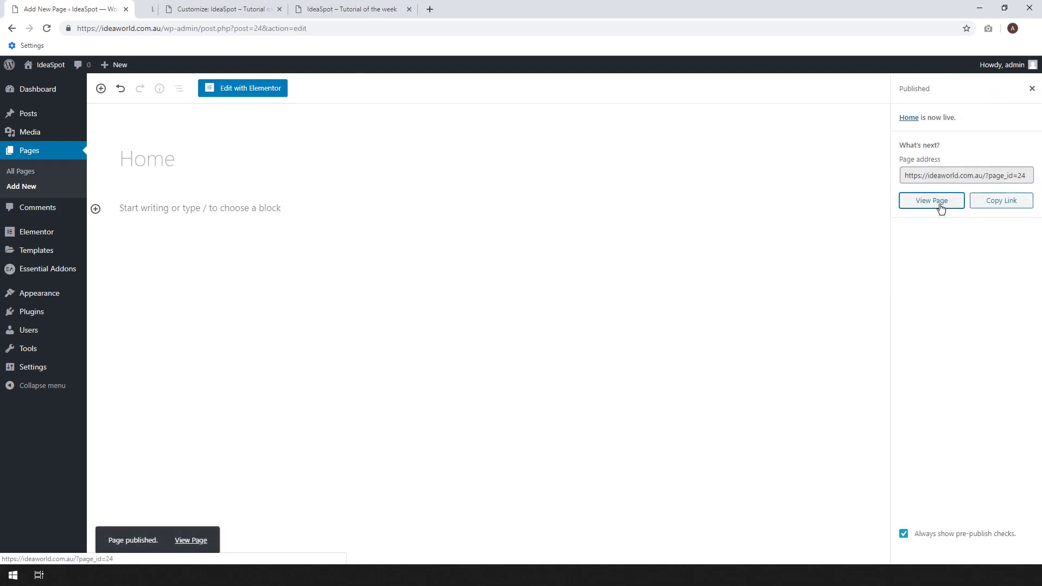
left_click(156, 9)
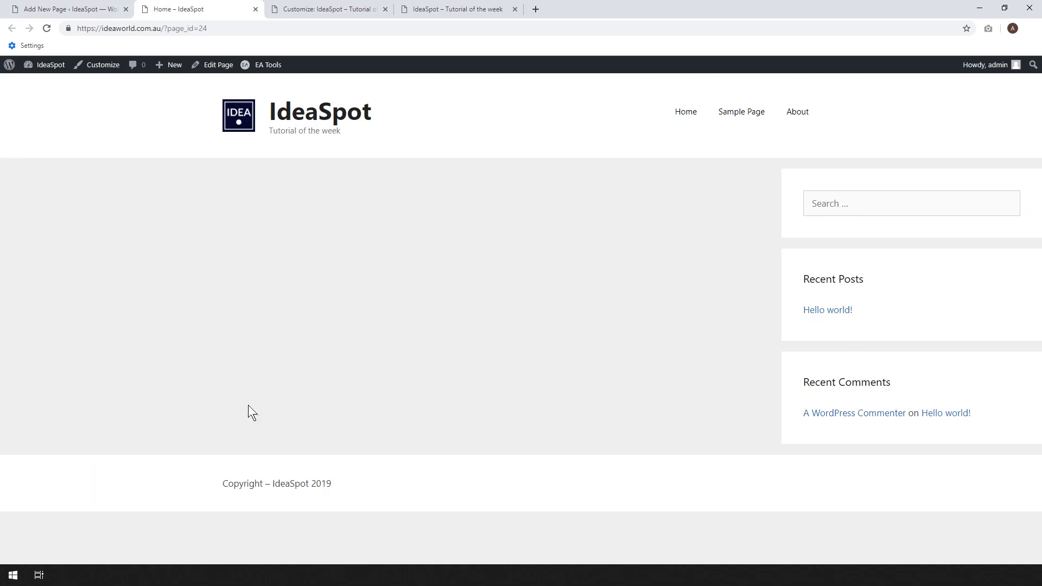
Set the Home page's sidebar layout to Content (no sidebars) and update it.
left_click(68, 8)
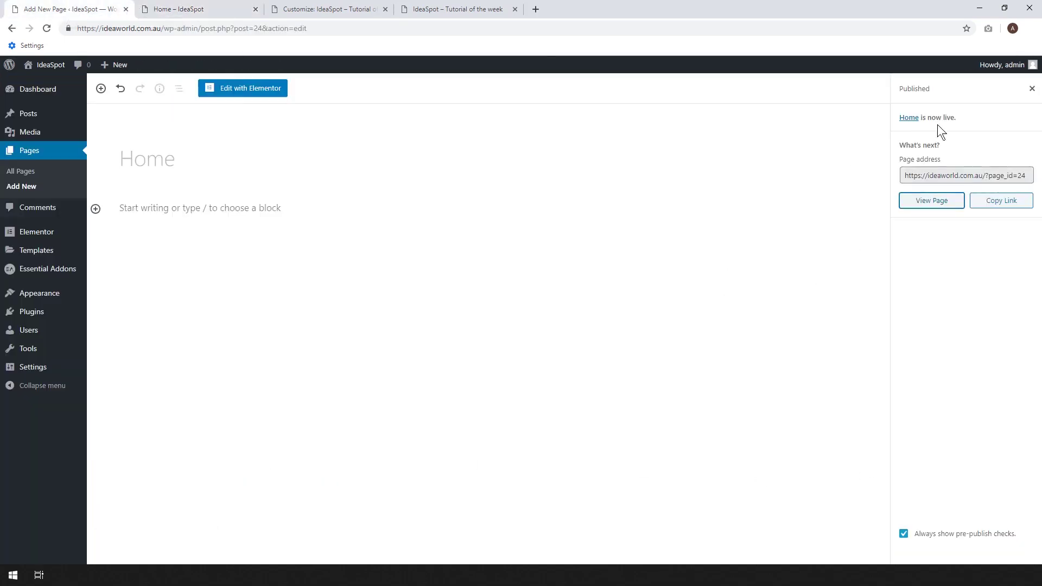
left_click(1031, 88)
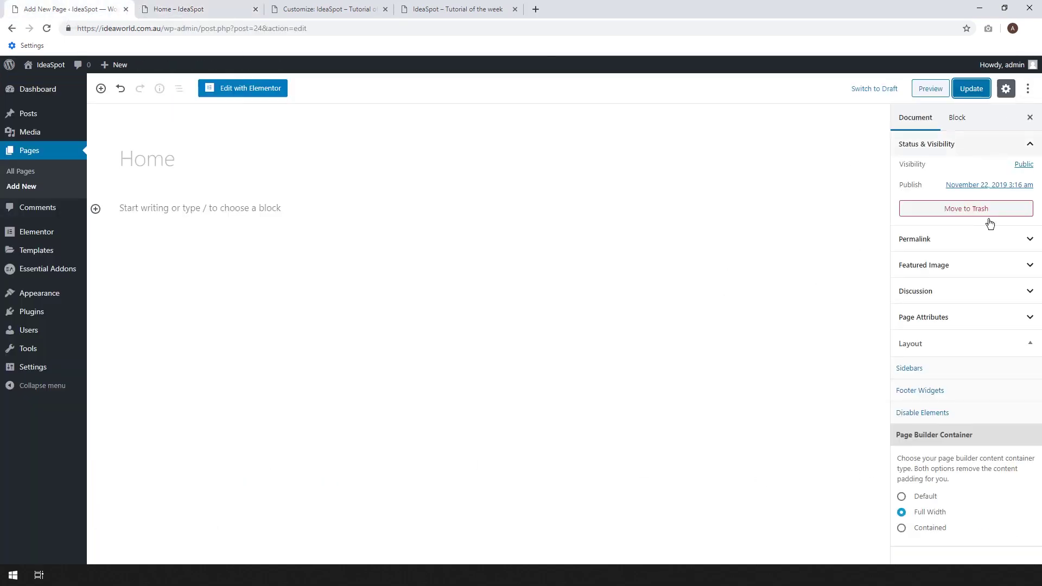
left_click(948, 374)
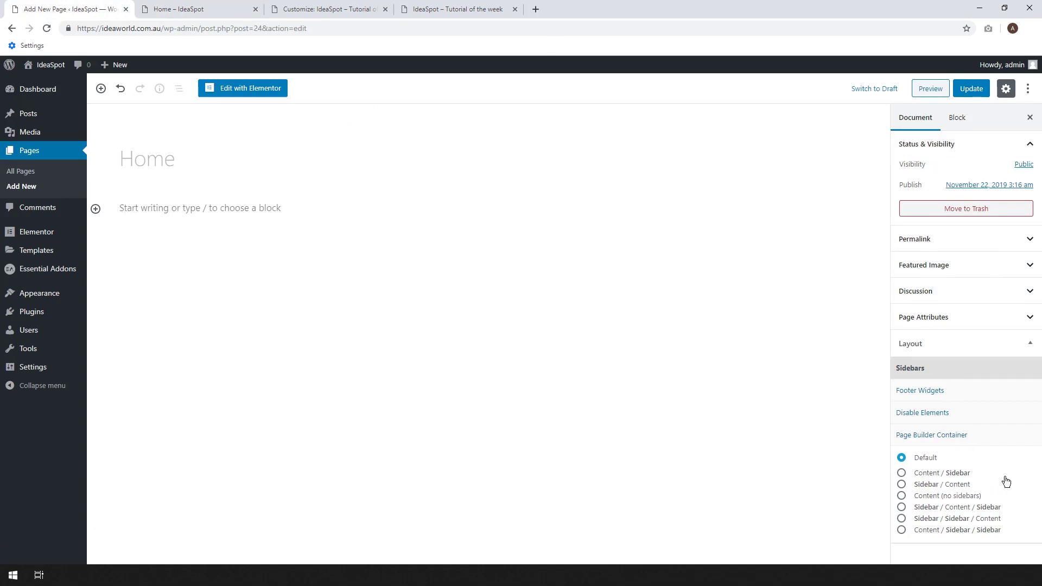
left_click(920, 498)
left_click(971, 88)
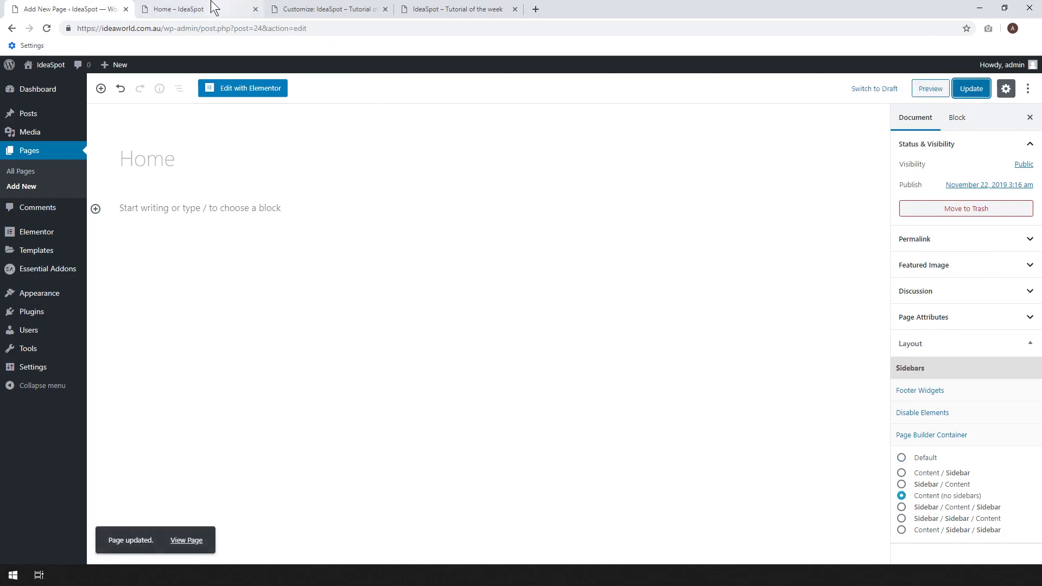
Reload the live Home page to check the change, then go to the Pages list.
left_click(215, 9)
left_click(50, 32)
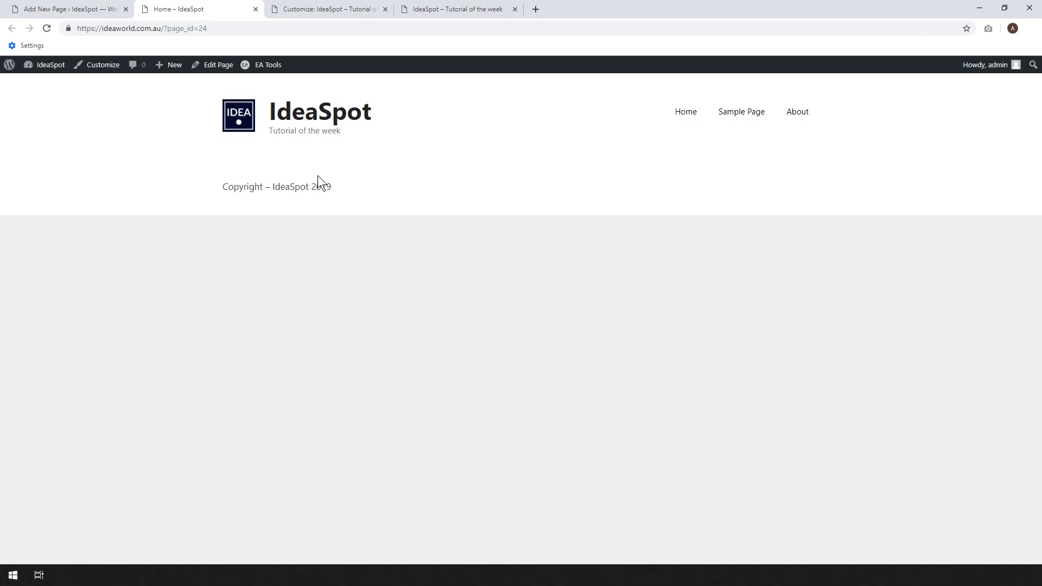
left_click(64, 9)
left_click(40, 153)
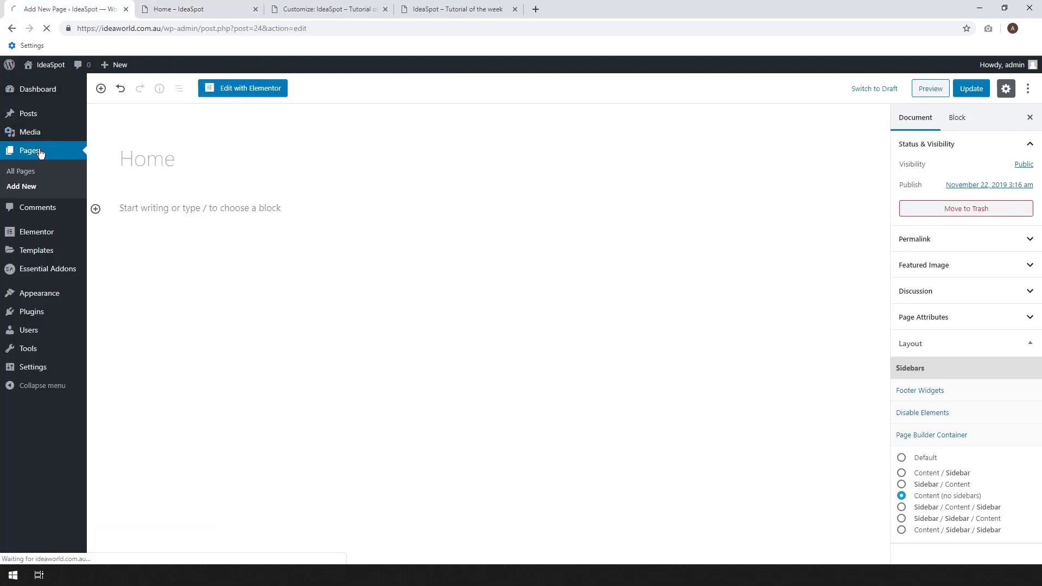
Duplicate the Home page twice with EA Duplicator.
mouse_move(182, 239)
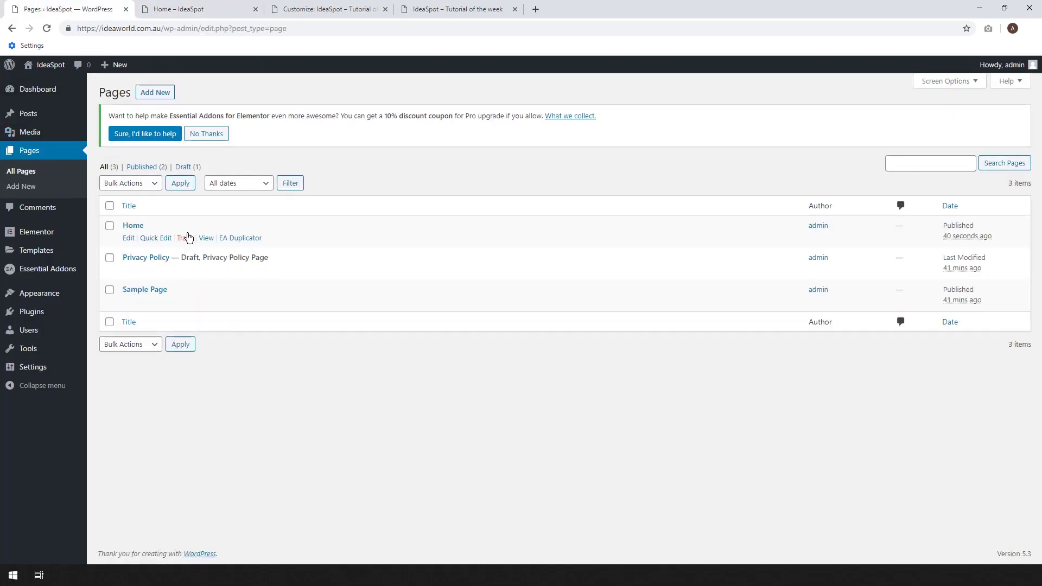
left_click(242, 238)
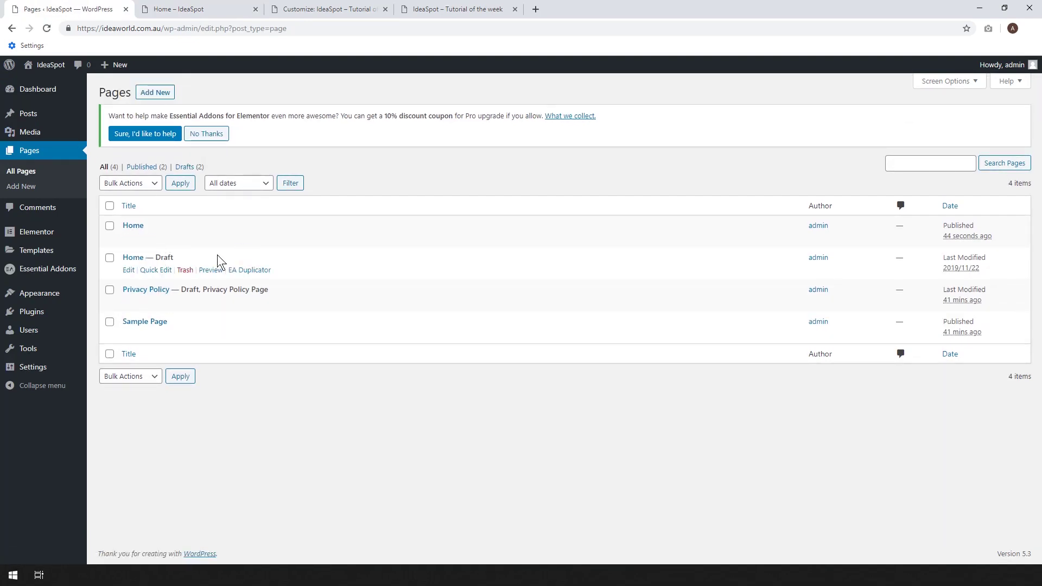
left_click(256, 273)
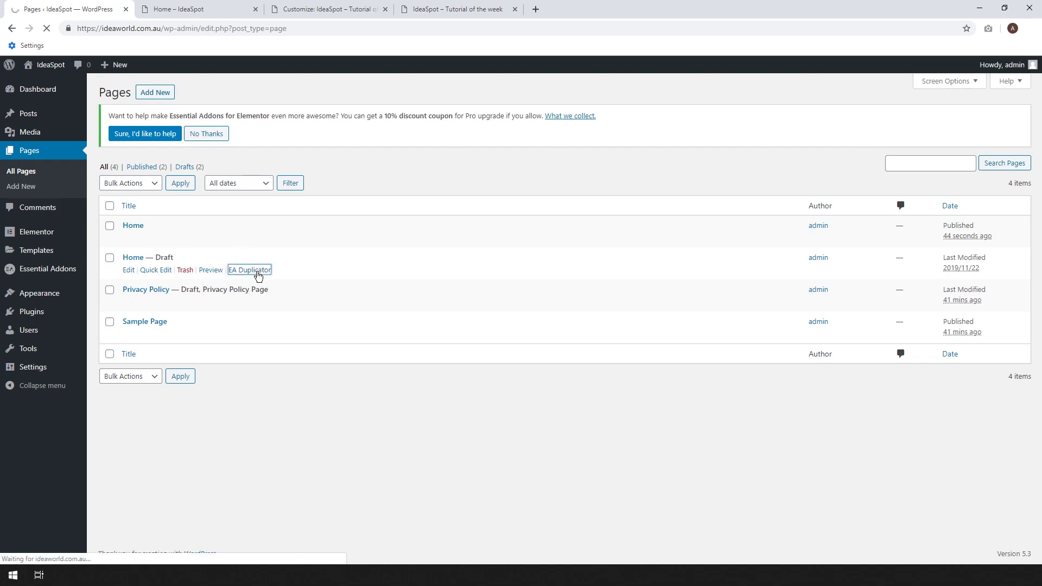
Retitle one Home draft copy to 'Contact' and publish it.
left_click(129, 270)
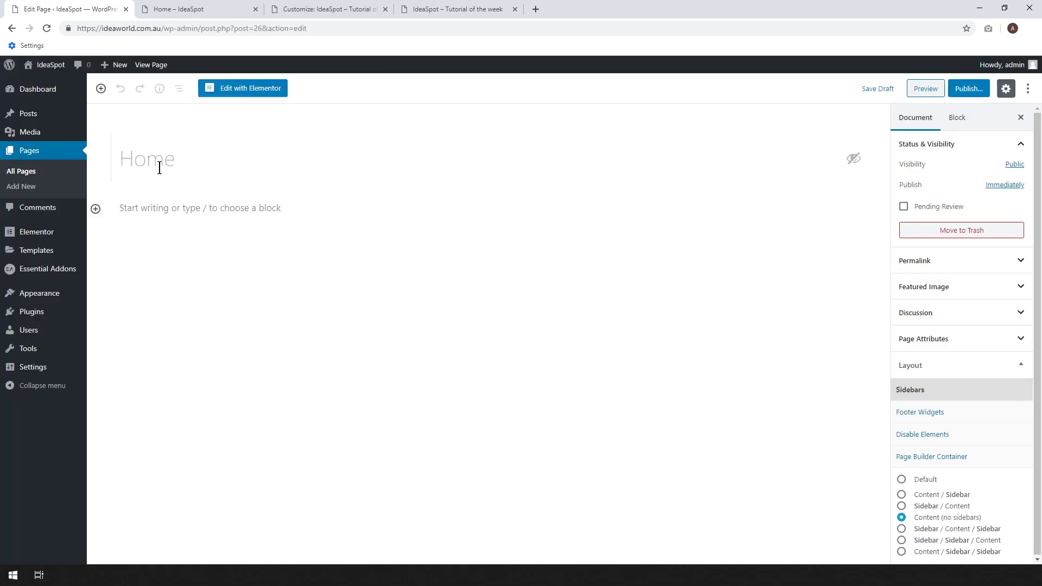
left_click(165, 163)
key("Right")
key("BackSpace")
key("BackSpace")
key("BackSpace")
key("BackSpace")
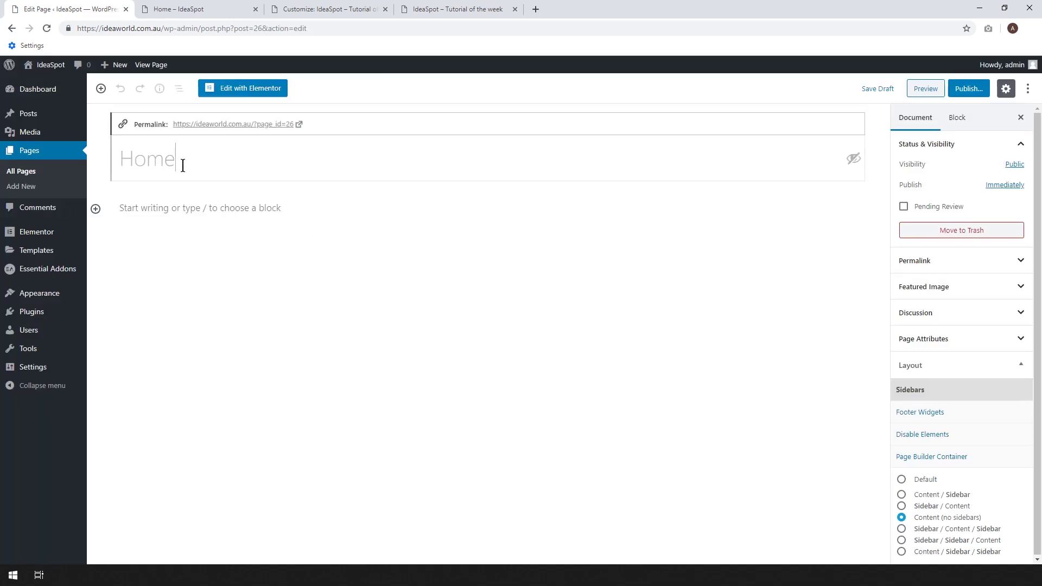
type("Contact")
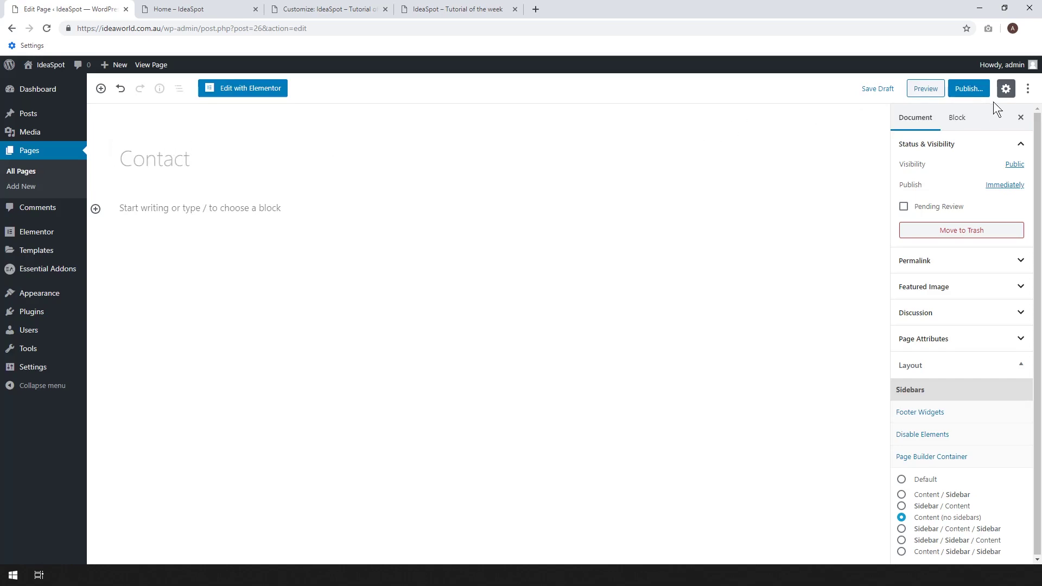
left_click(969, 89)
left_click(970, 88)
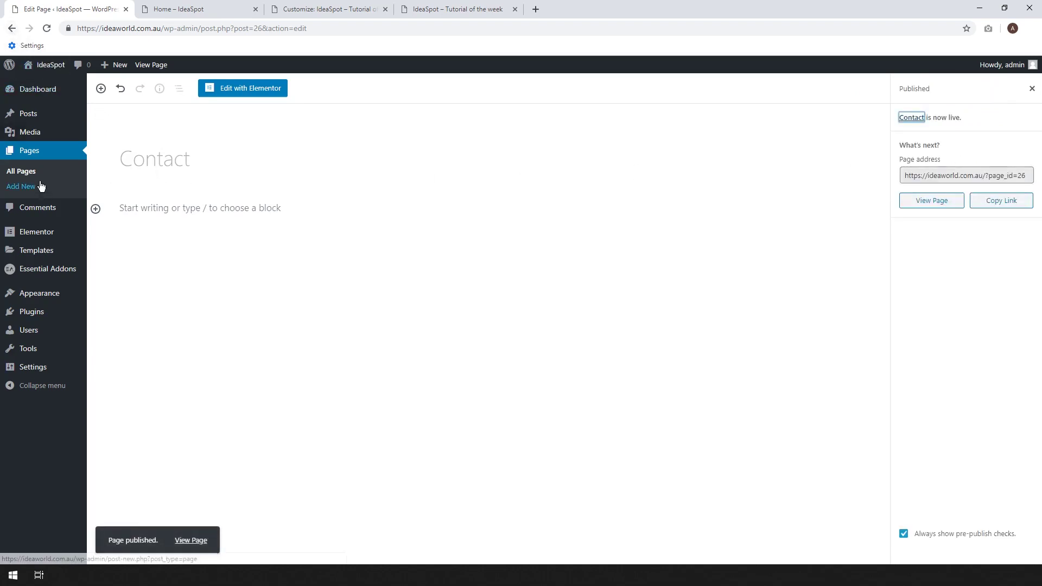
left_click(27, 170)
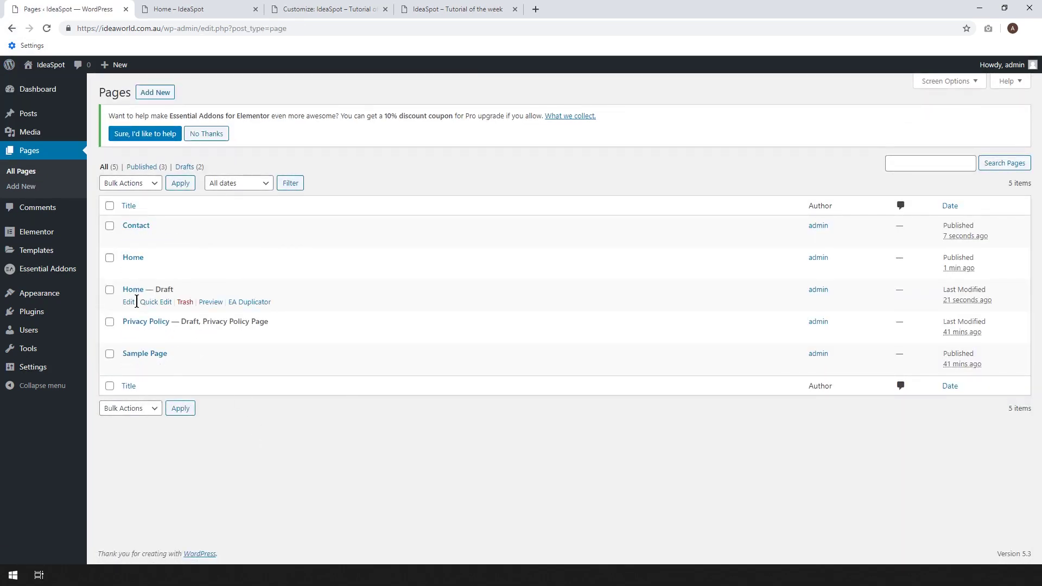
Retitle the remaining Home draft copy to 'About' and publish it, then go to Permalink settings.
left_click(129, 304)
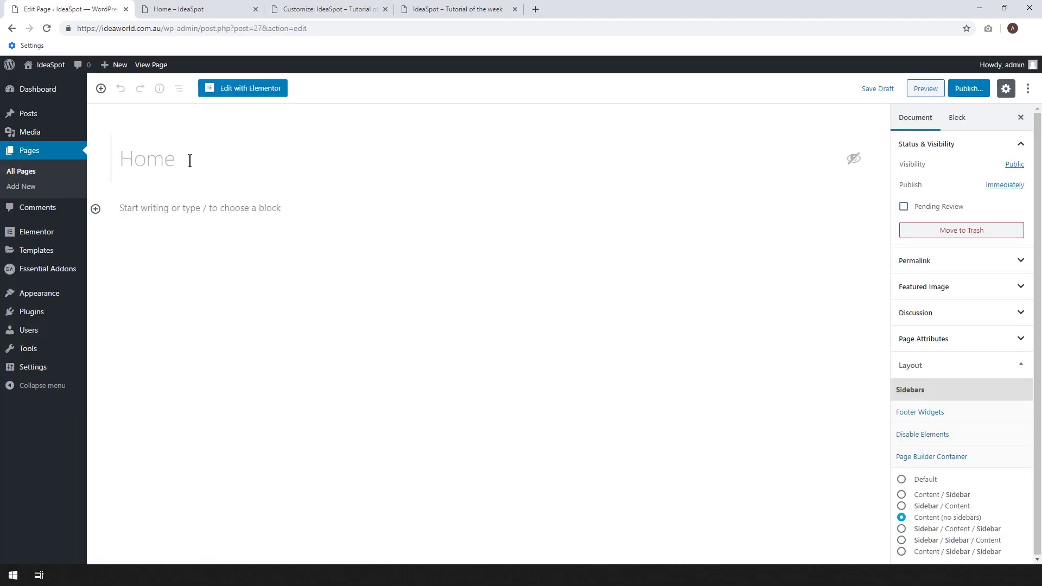
left_click(196, 157)
key("BackSpace")
key("BackSpace")
key("BackSpace")
key("BackSpace")
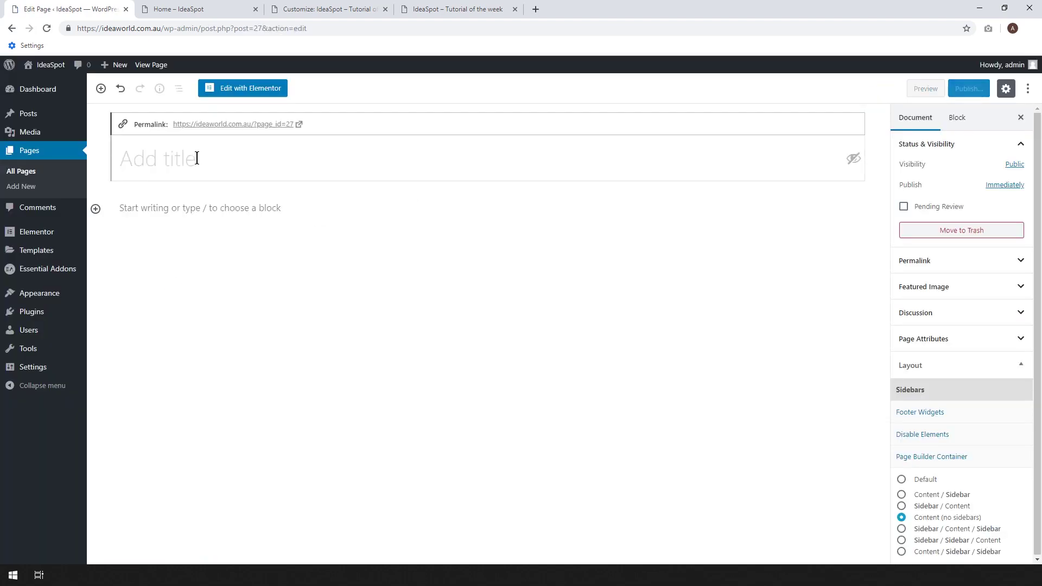
type("About")
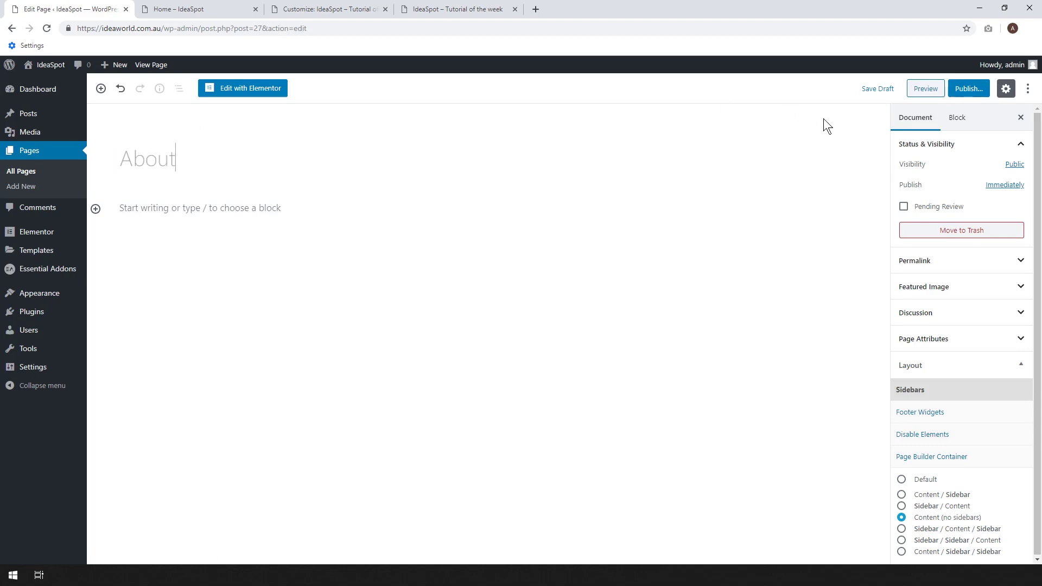
left_click(975, 93)
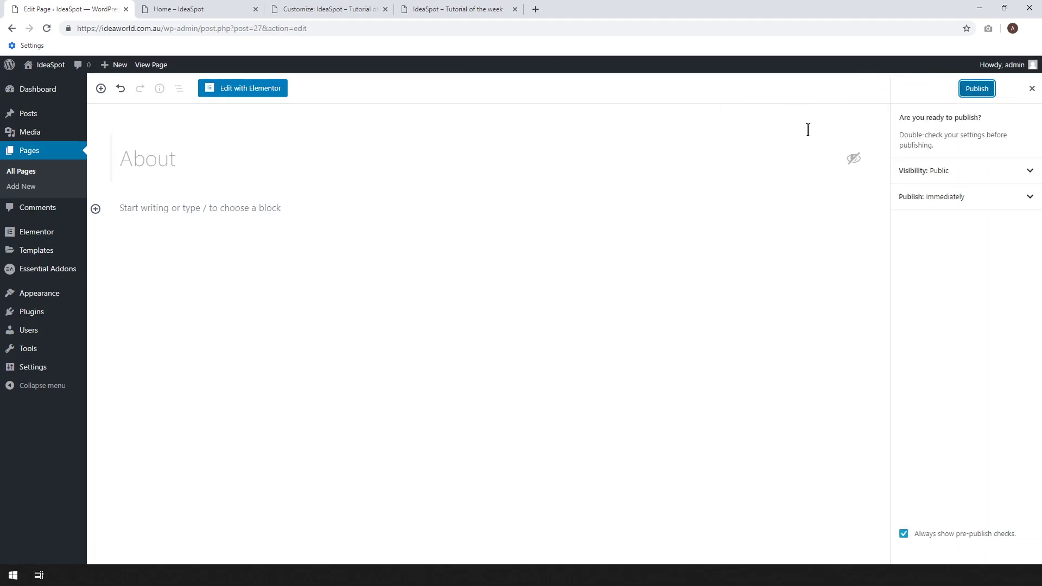
left_click(974, 87)
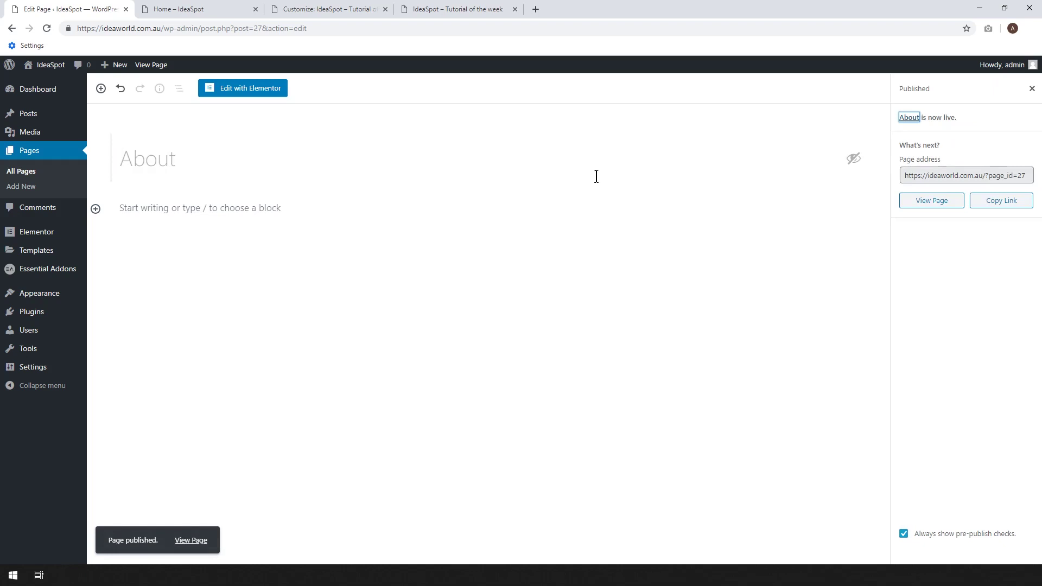
mouse_move(45, 372)
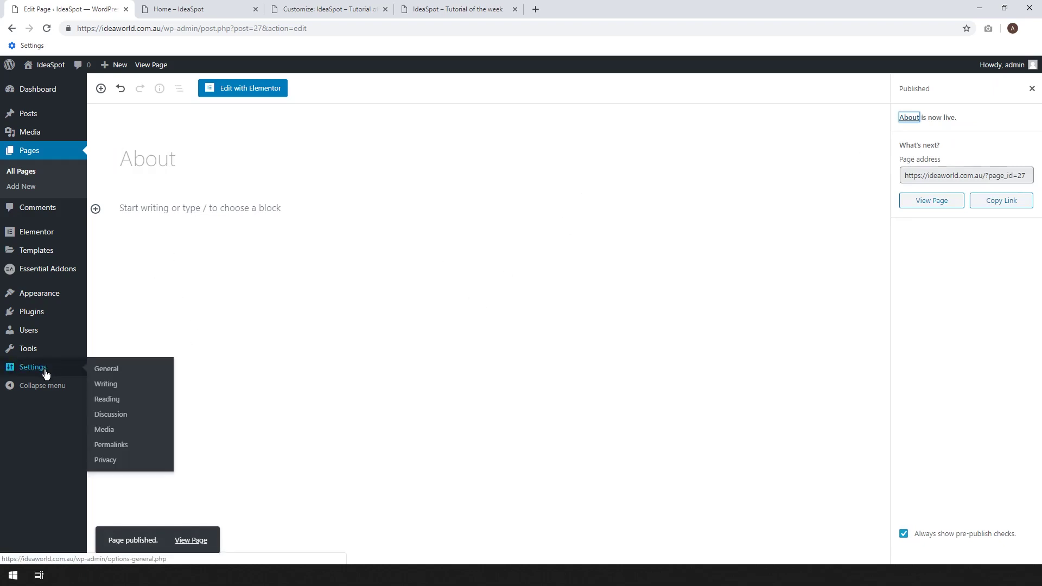
left_click(119, 445)
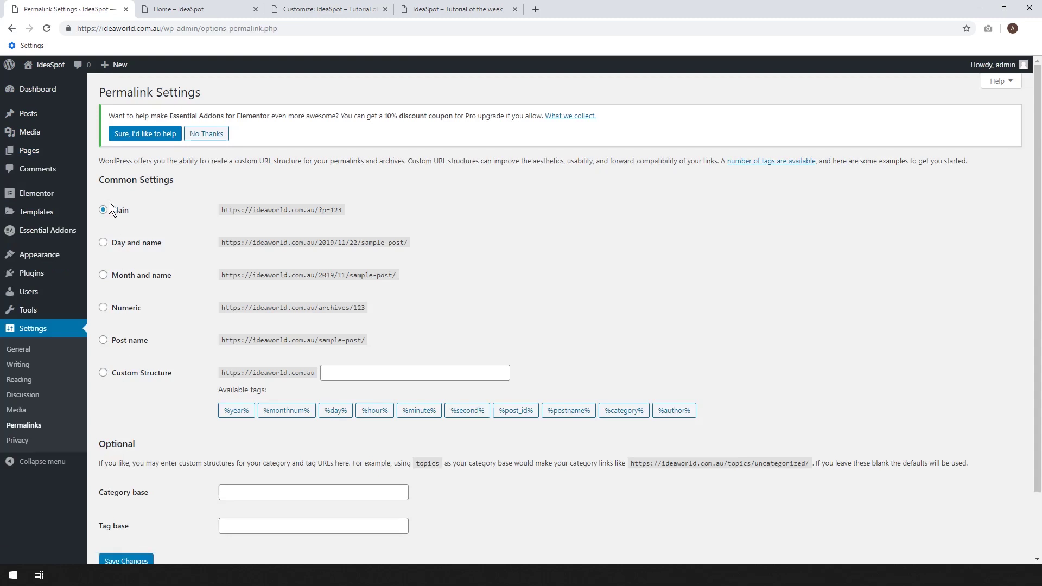
Select the Post name (/%postname%/) permalink structure and save the changes.
left_click(123, 342)
scroll(528, 330, "down", 2)
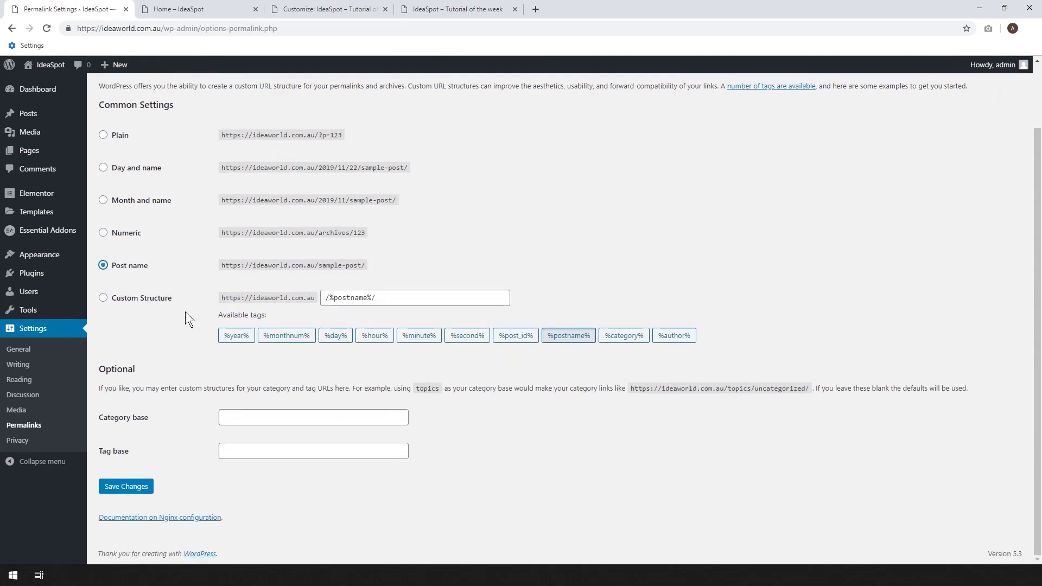
left_click(142, 486)
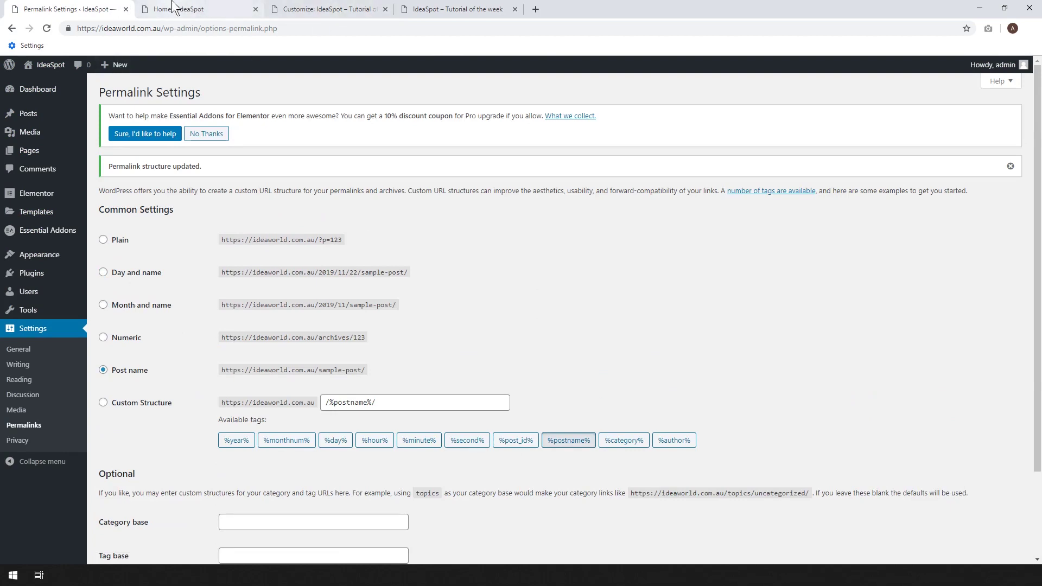
Open the About page in a new tab to verify its /about/ address, then load the site's front page.
left_click(104, 152)
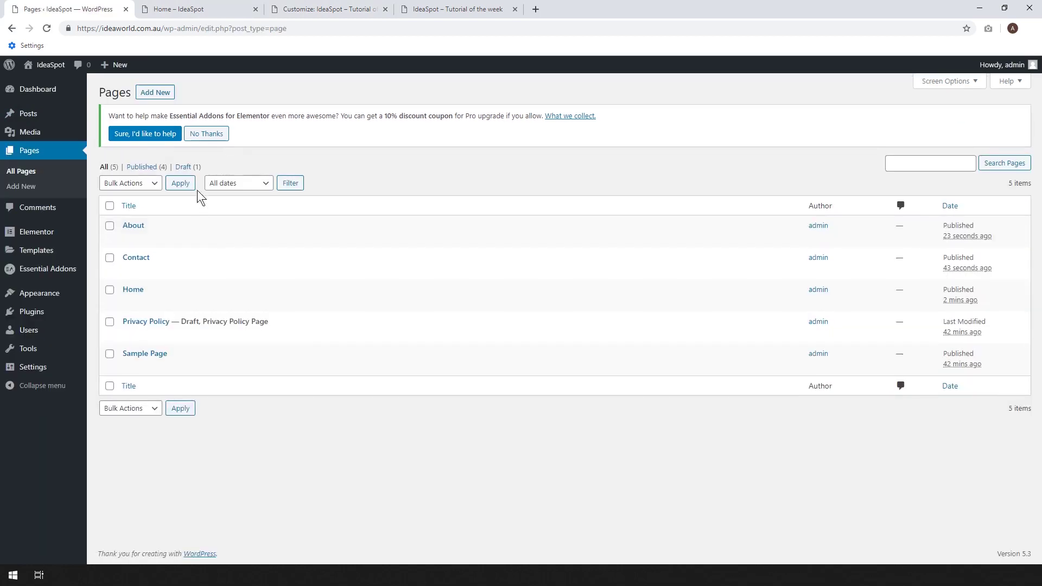
right_click(206, 239)
left_click(228, 247)
left_click(304, 8)
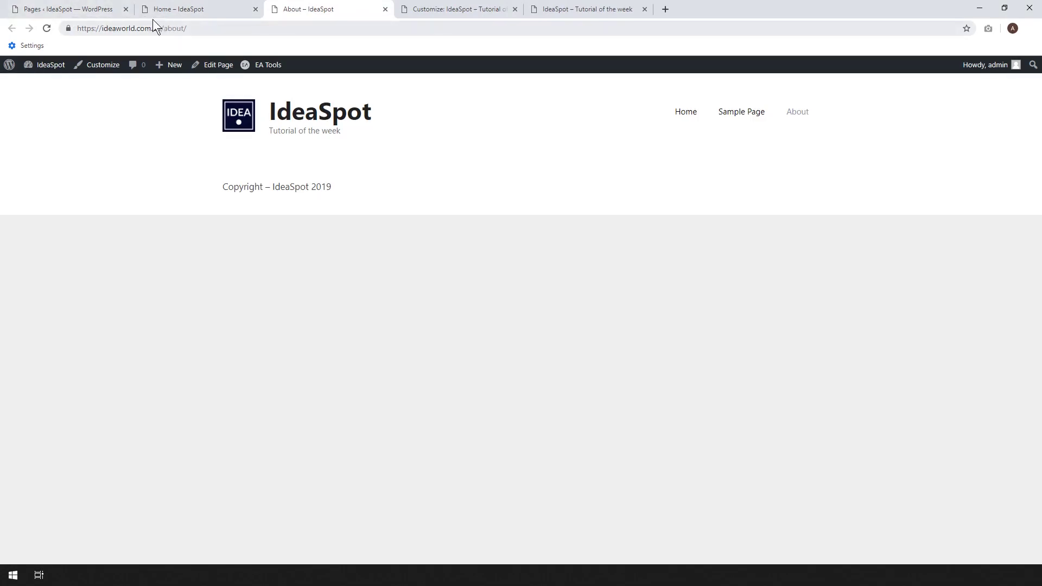
left_click(68, 9)
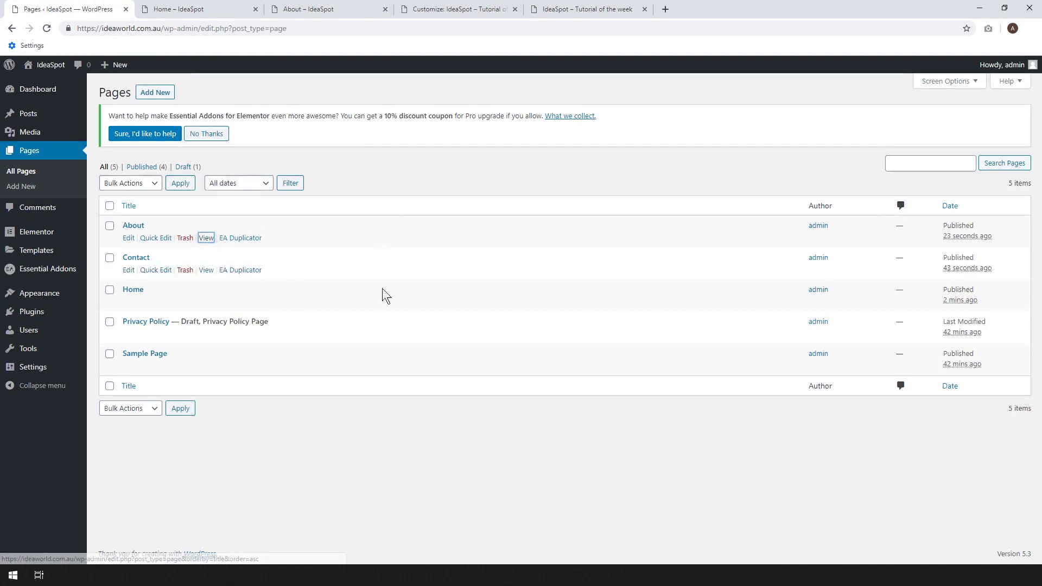
left_click(202, 7)
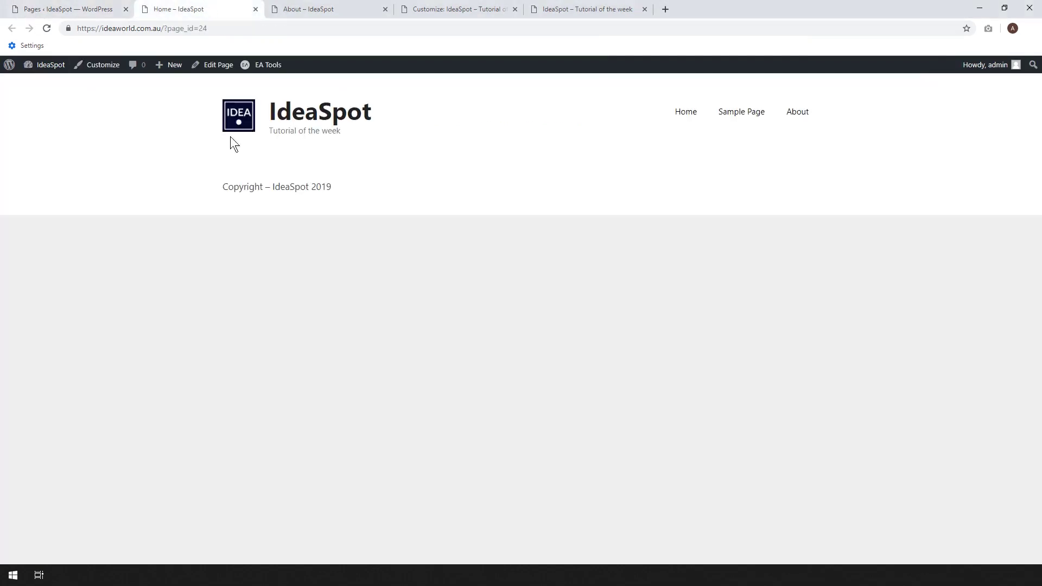
left_click(242, 116)
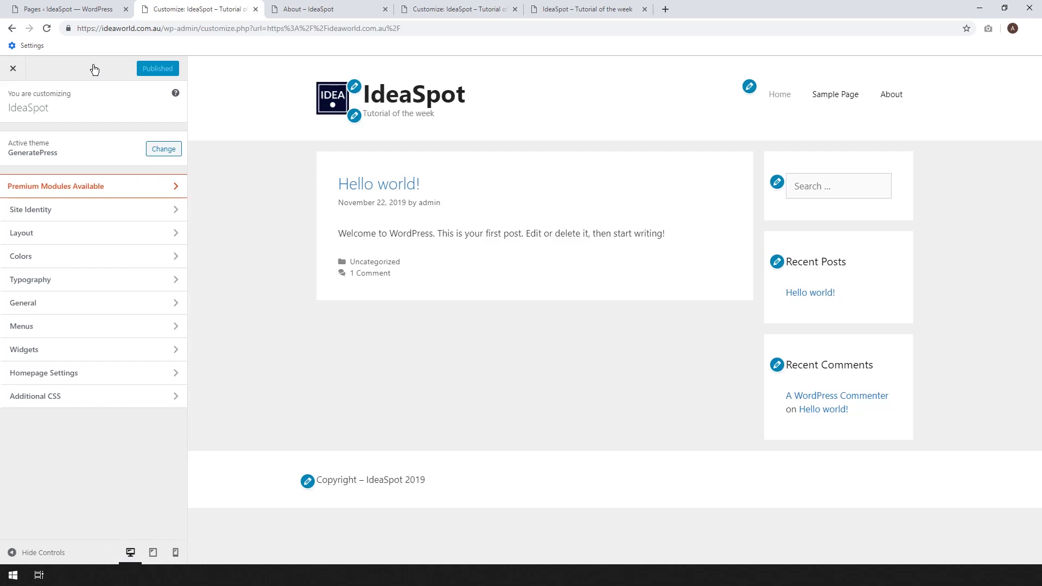
Set the homepage to display the static page 'Home', publish, and load the live front page.
left_click(33, 375)
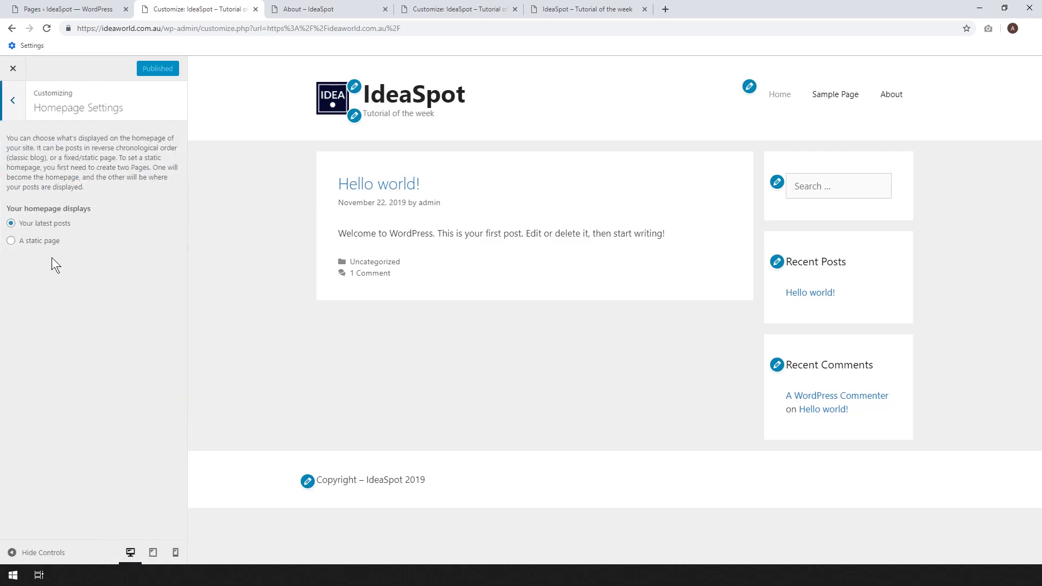
left_click(17, 241)
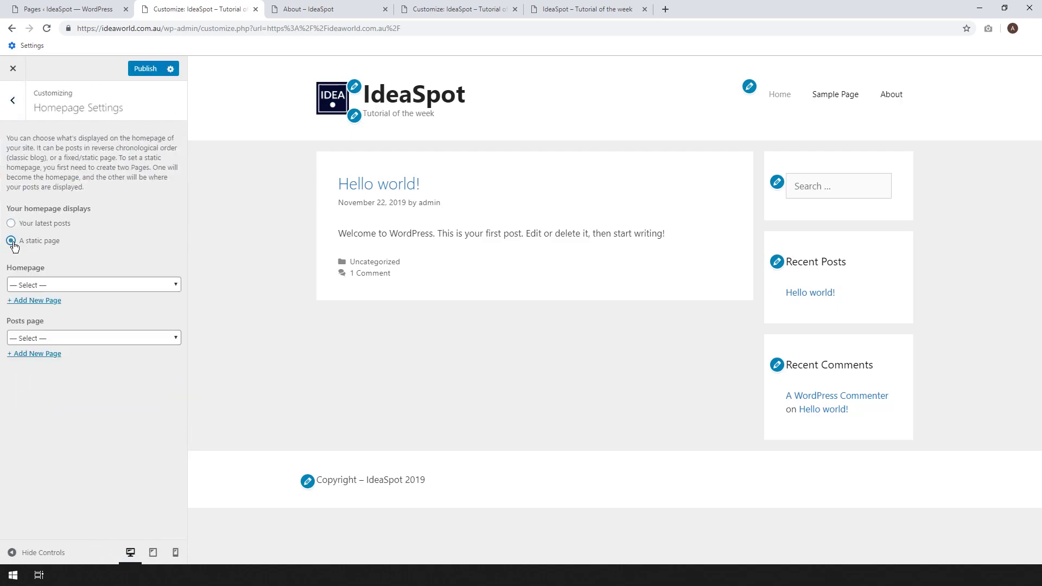
left_click(59, 284)
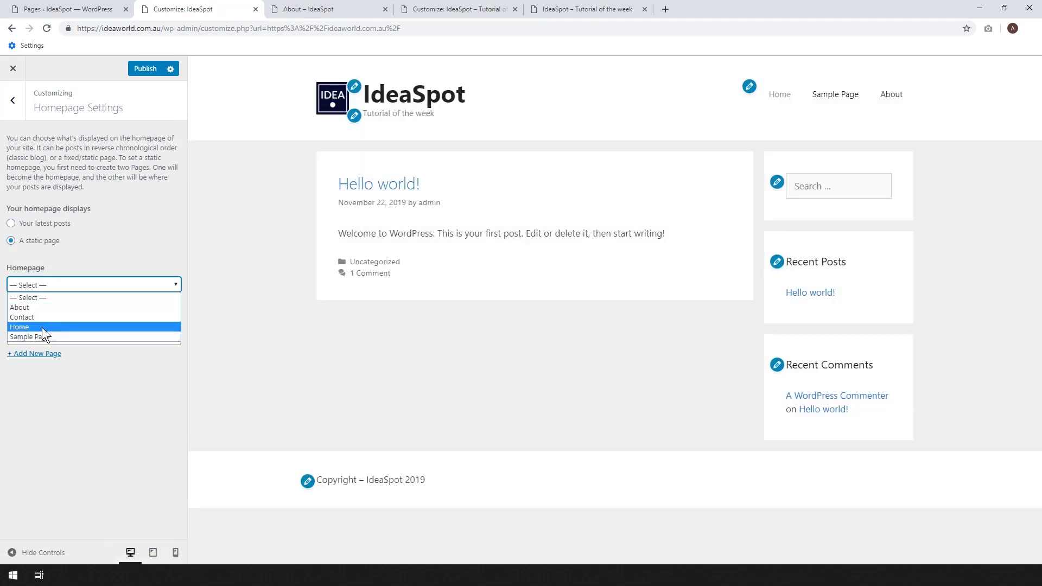
left_click(42, 327)
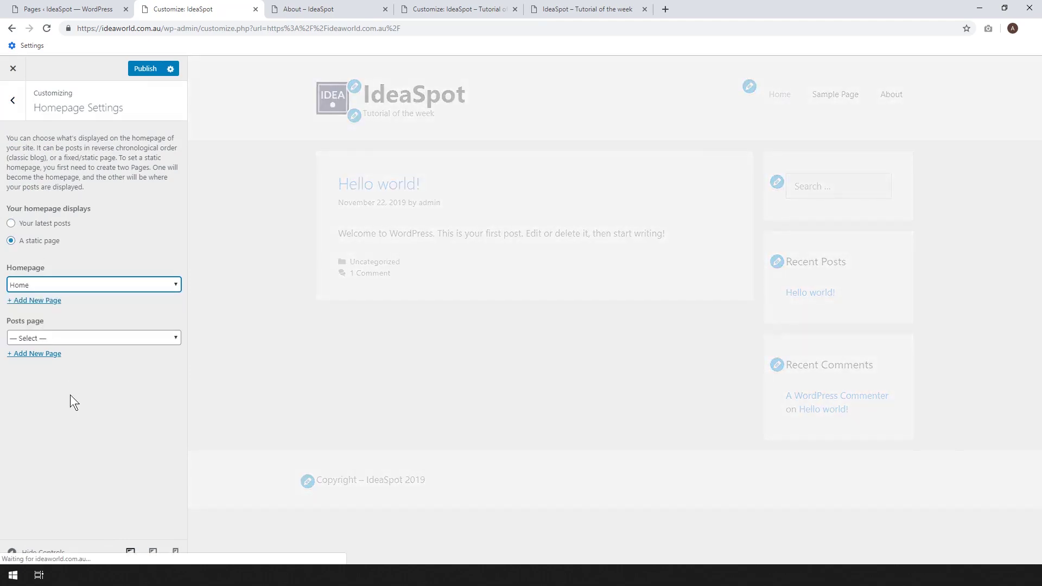
left_click(146, 76)
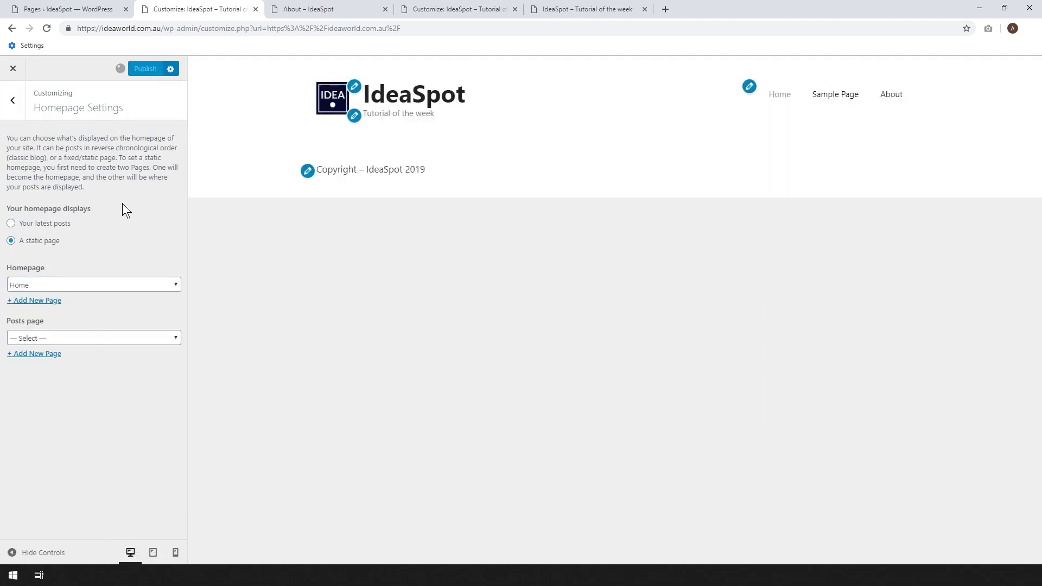
left_click(318, 7)
left_click(239, 121)
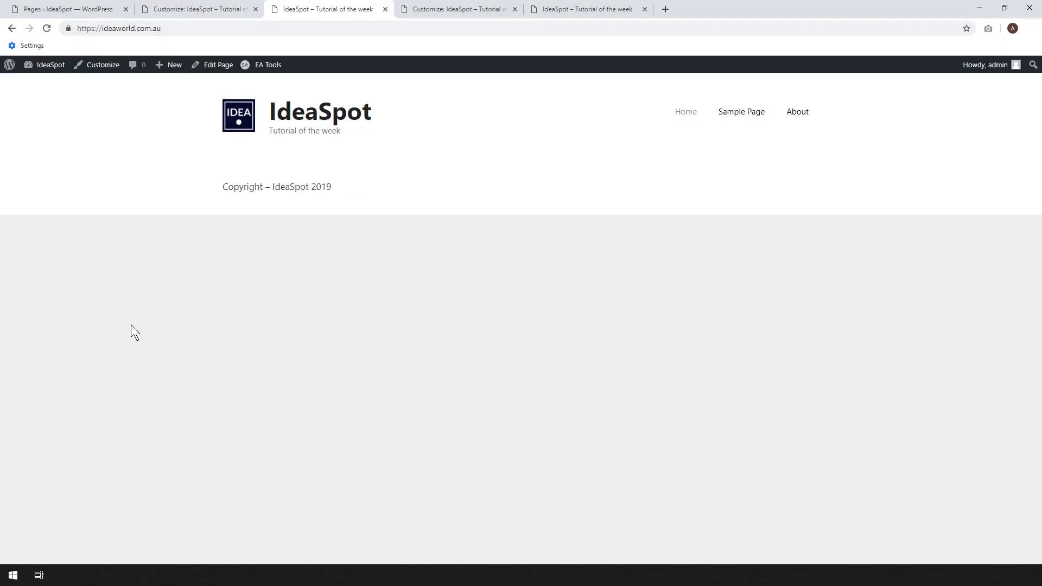
Open the Home page in the editor and launch Edit with Elementor.
left_click(216, 73)
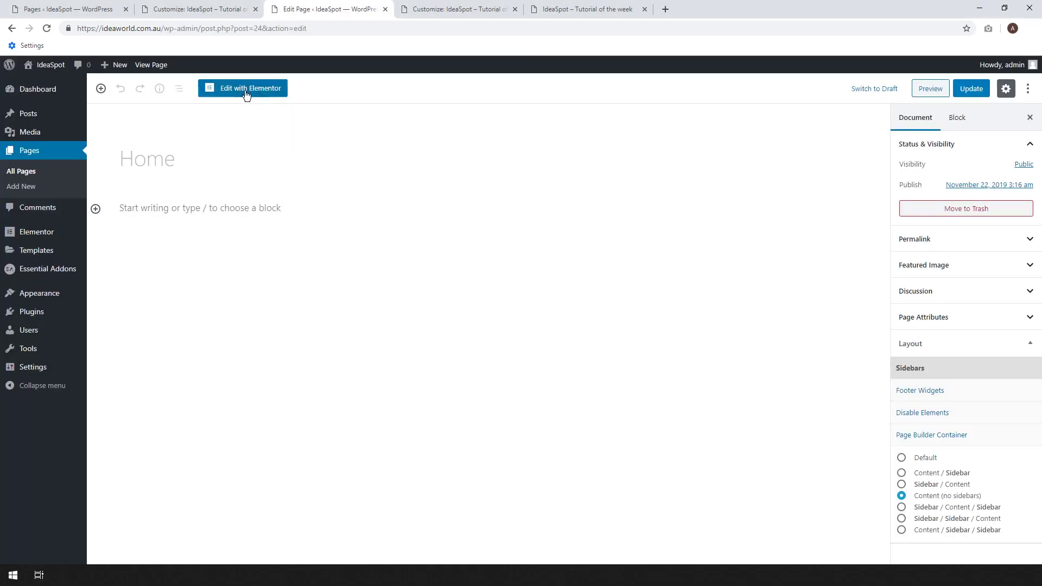
left_click(246, 93)
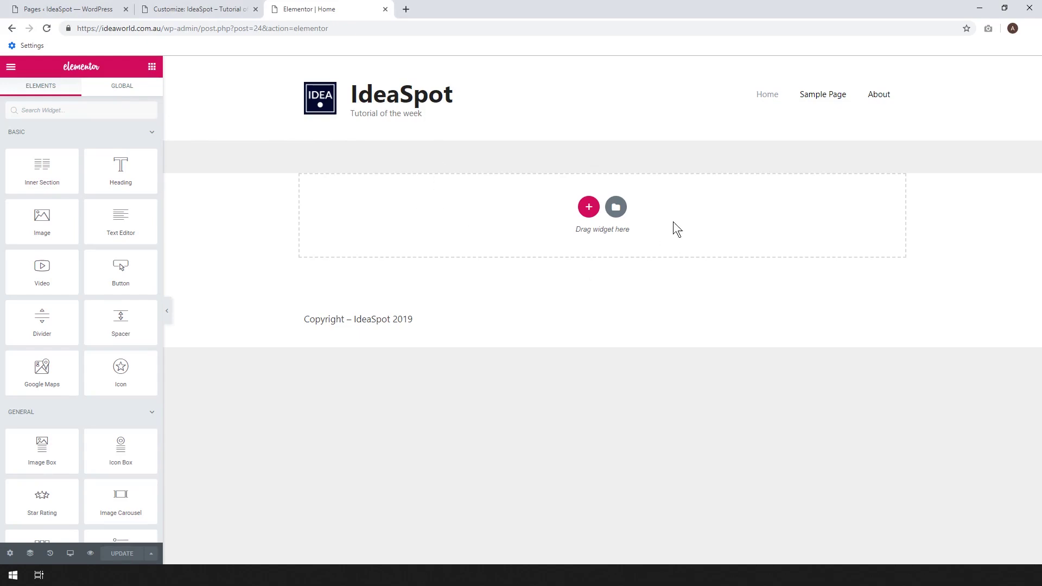
Open Elementor's template library and search the page templates for 'homepa'.
left_click(616, 208)
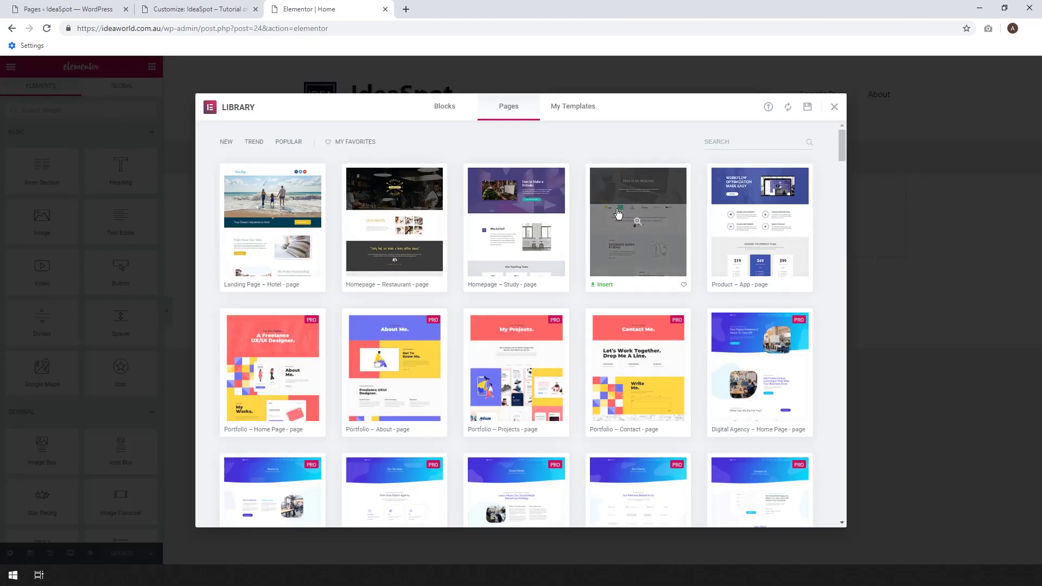
left_click(448, 115)
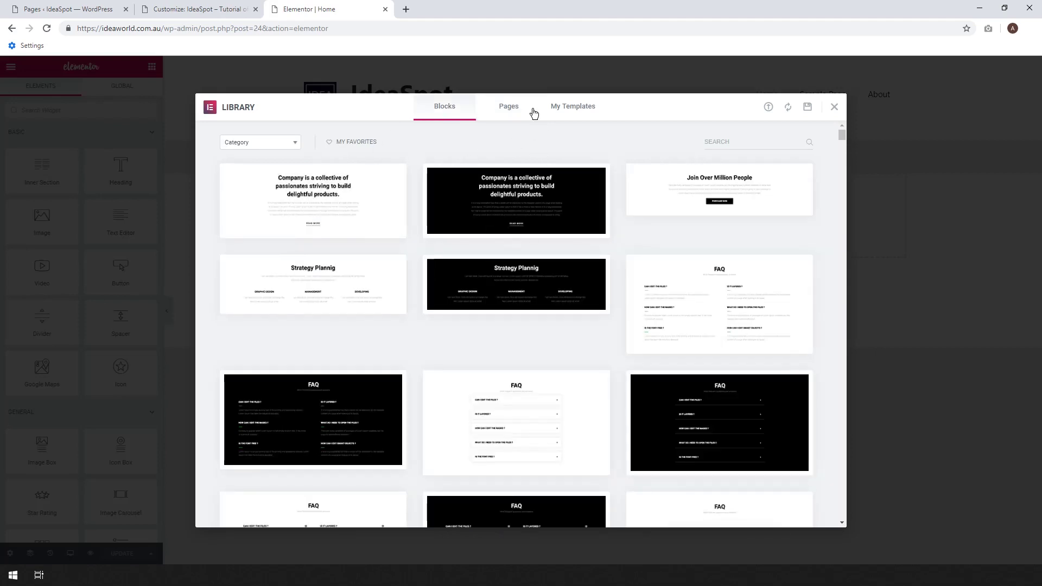
left_click(532, 111)
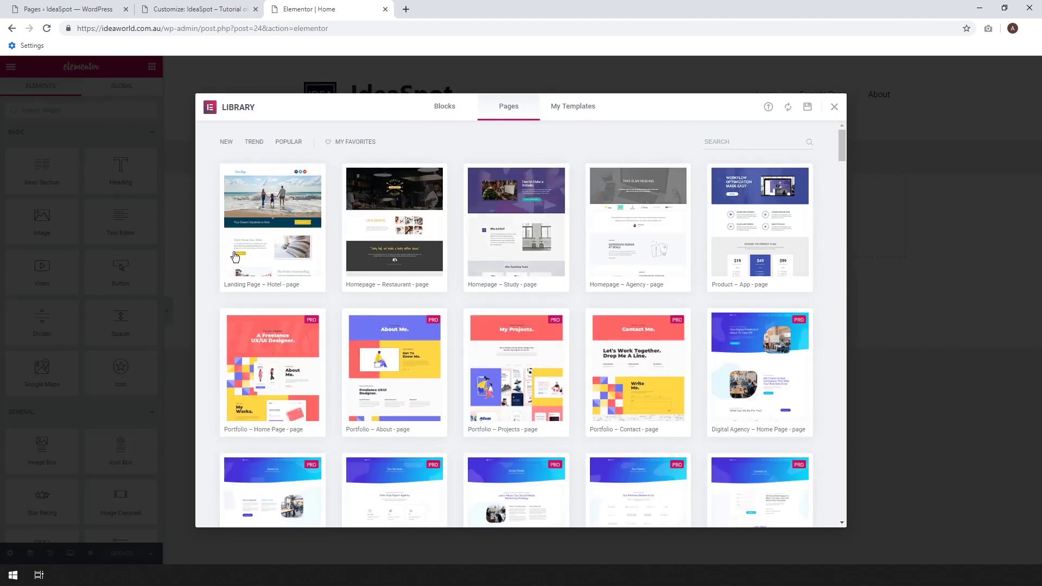
left_click(773, 142)
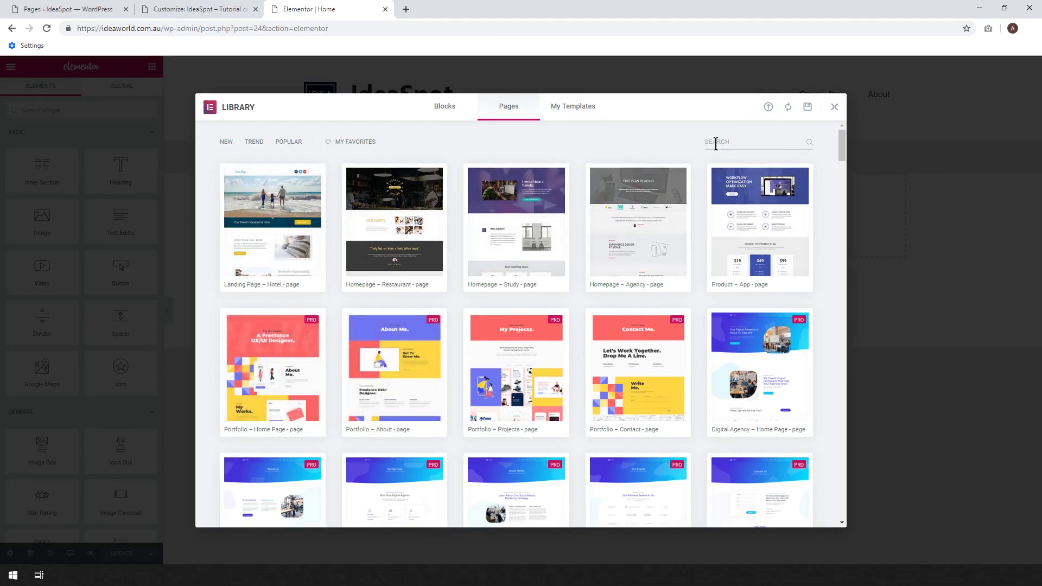
type("hom")
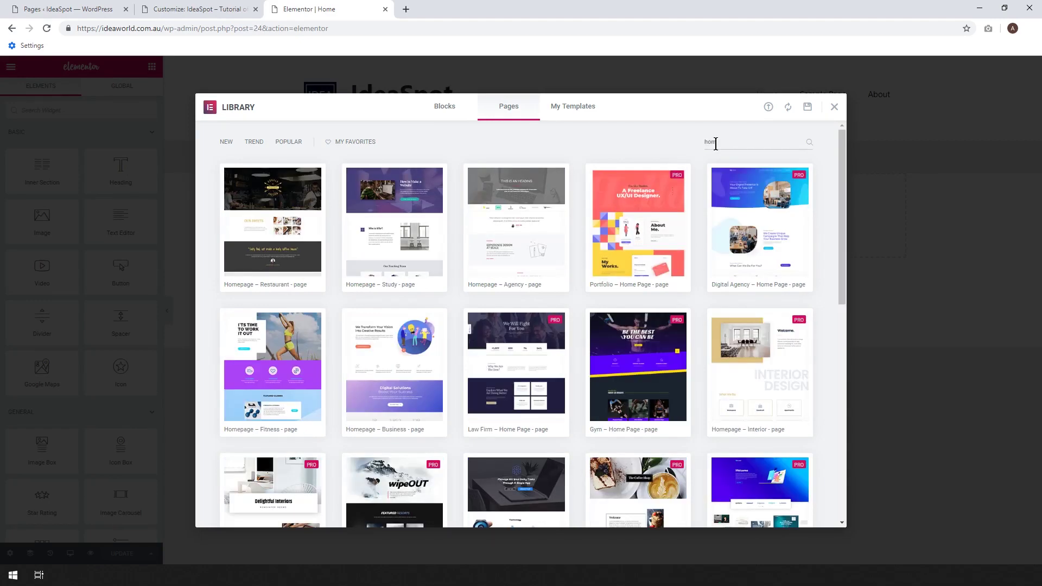
type("epage")
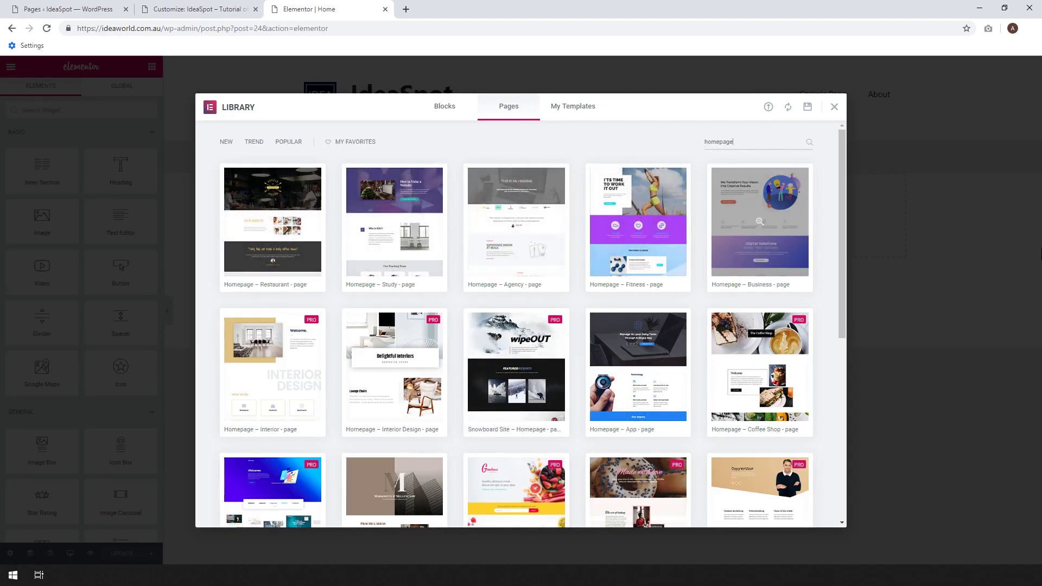
Find the Homepage – Study template in the results and preview it.
scroll(815, 300, "down", 2)
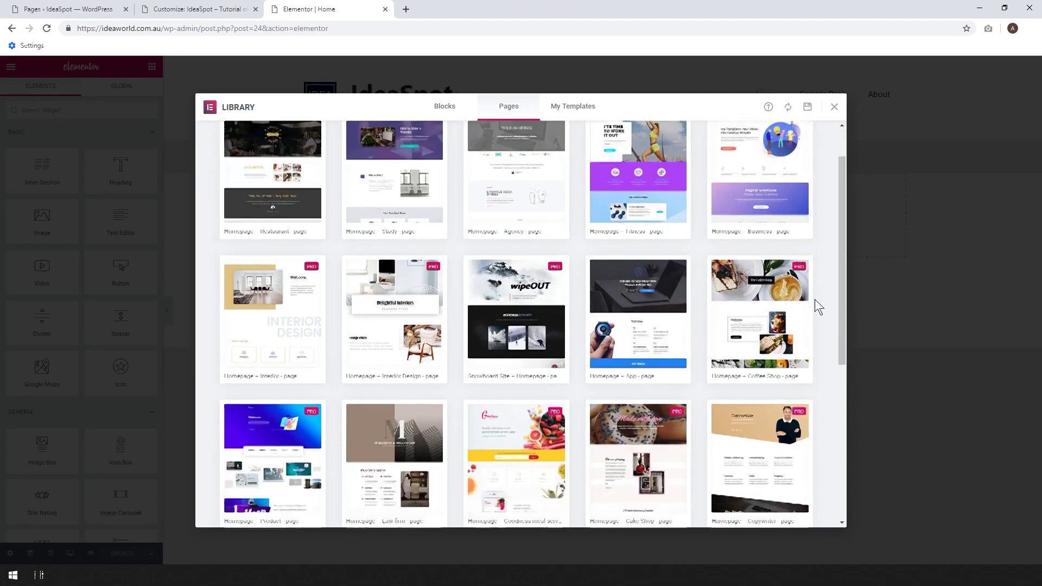
scroll(815, 300, "down", 4)
scroll(655, 488, "down", 1)
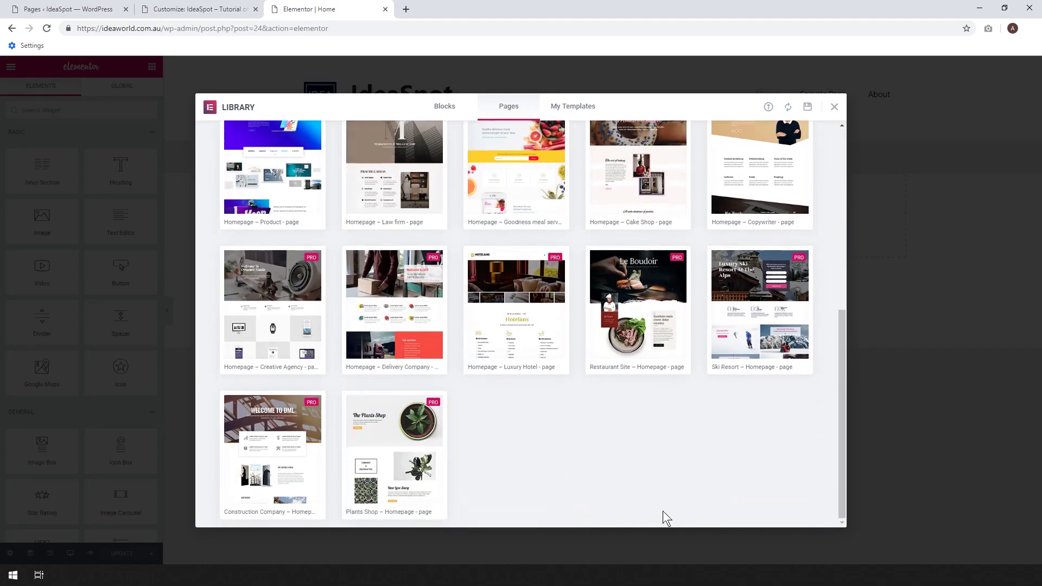
scroll(610, 472, "up", 8)
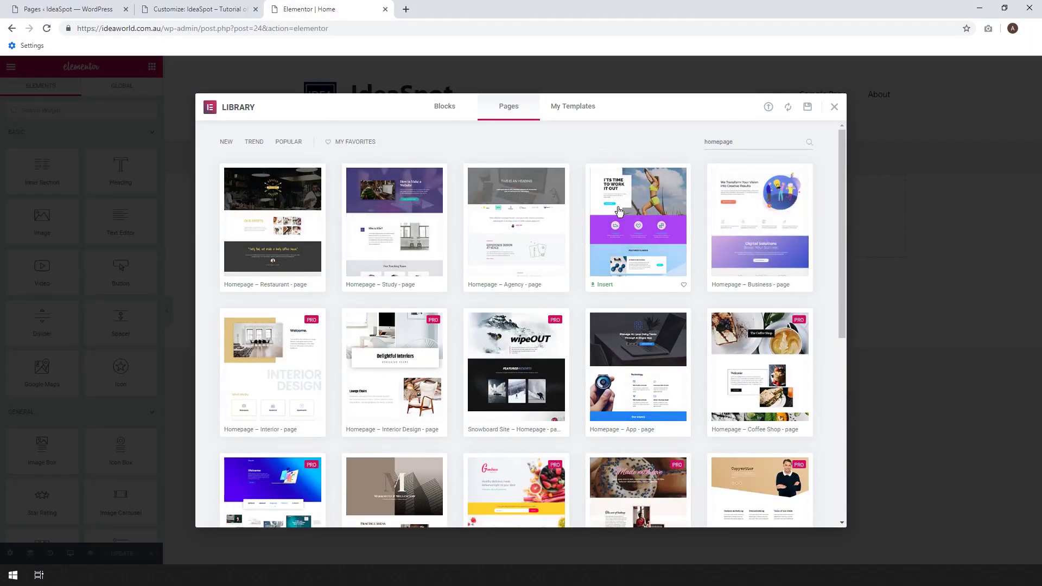
mouse_move(380, 254)
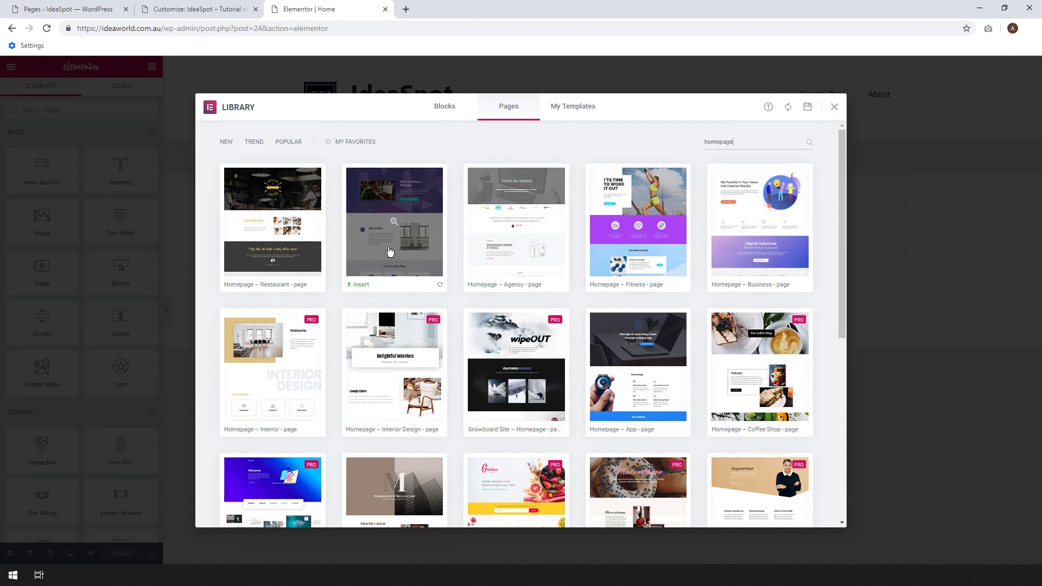
left_click(382, 251)
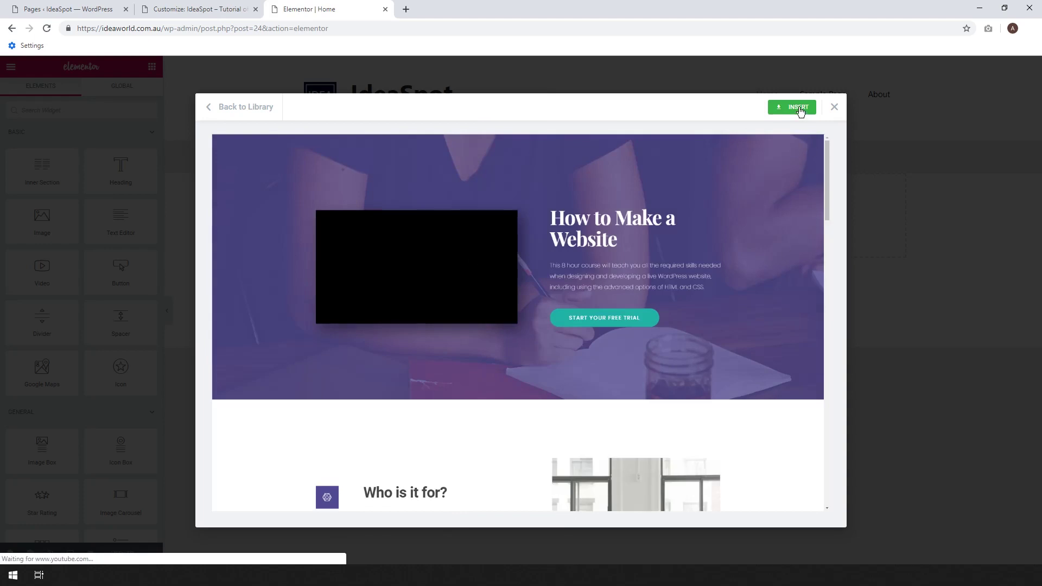
Insert the Homepage – Study template into the Home page, then scroll through it to review.
left_click(799, 109)
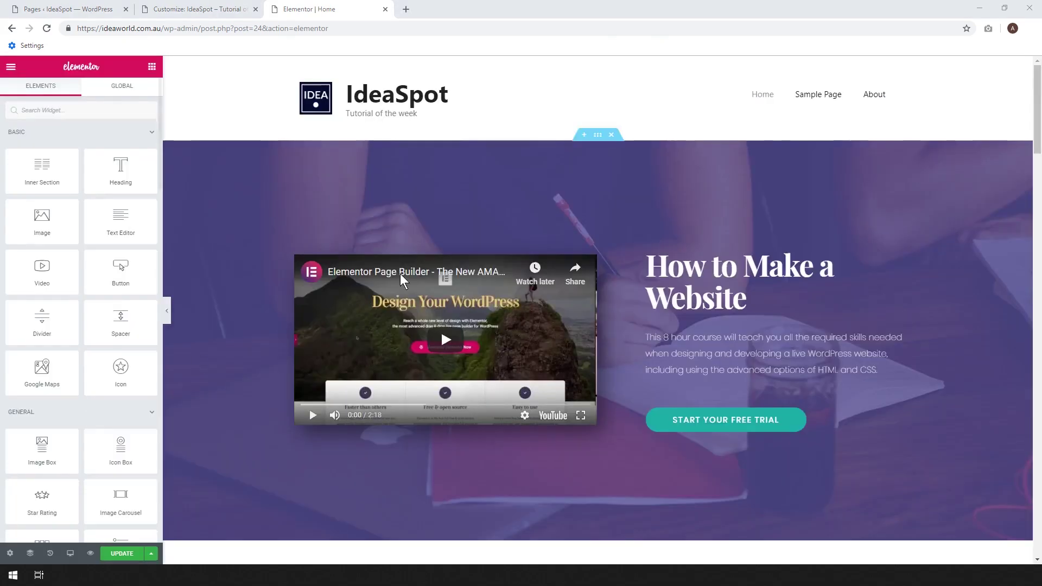
left_click_drag(1040, 107, 1033, 217)
left_click_drag(1028, 249, 1033, 387)
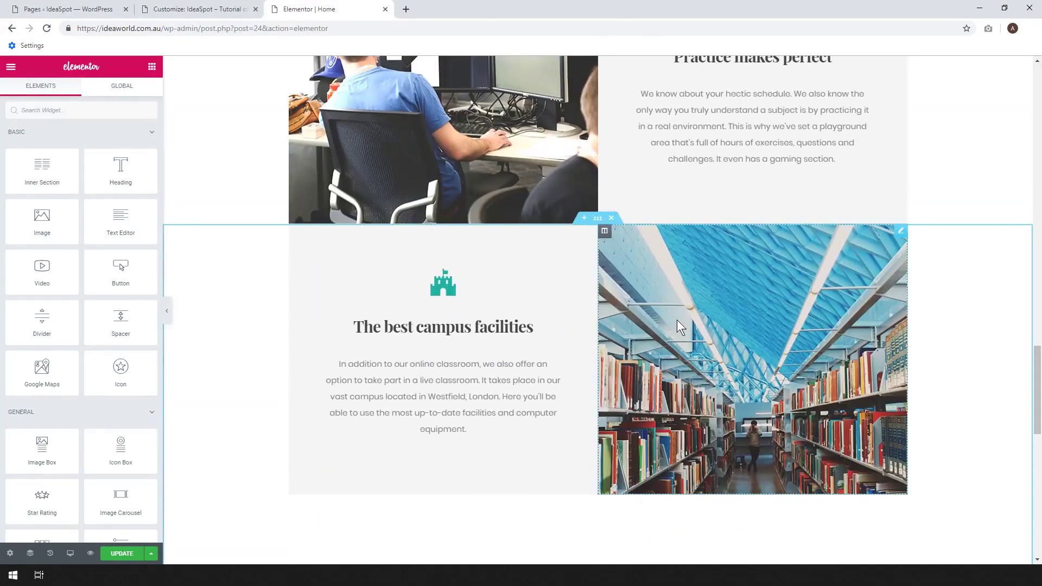
scroll(590, 309, "down", 6)
scroll(606, 401, "down", 7)
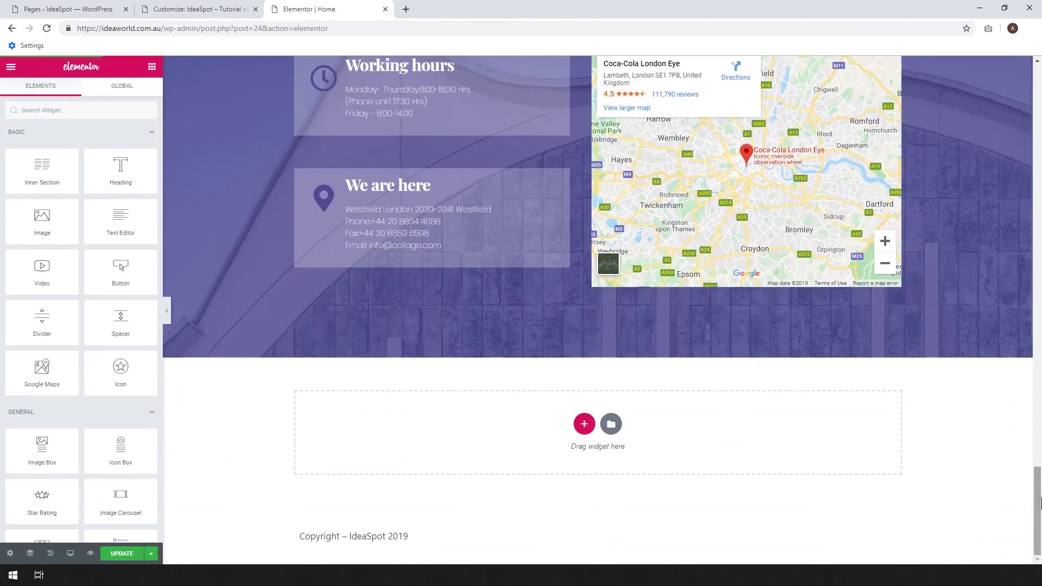
left_click_drag(1038, 514, 1038, 108)
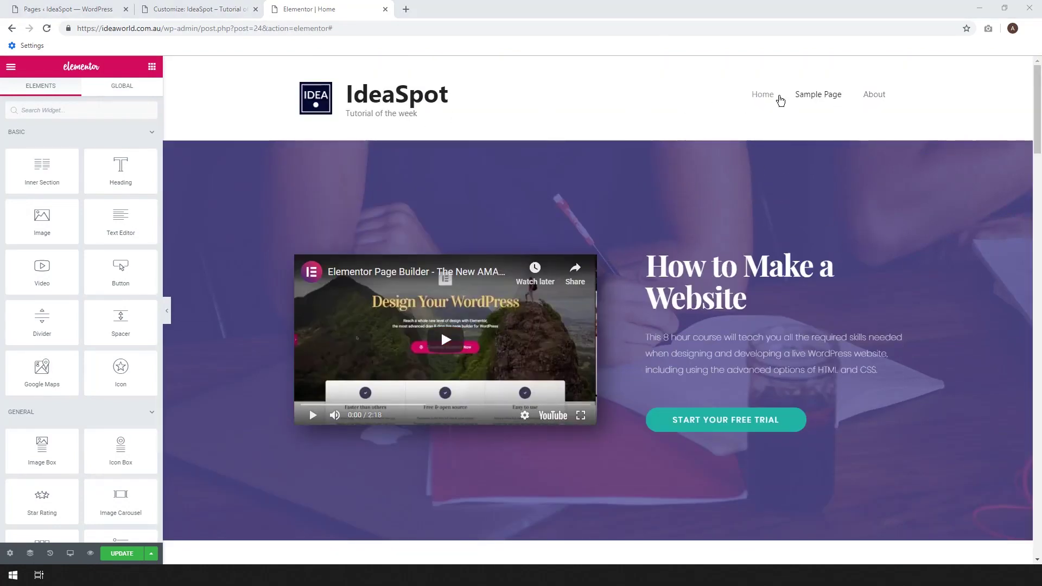
scroll(788, 137, "down", 10)
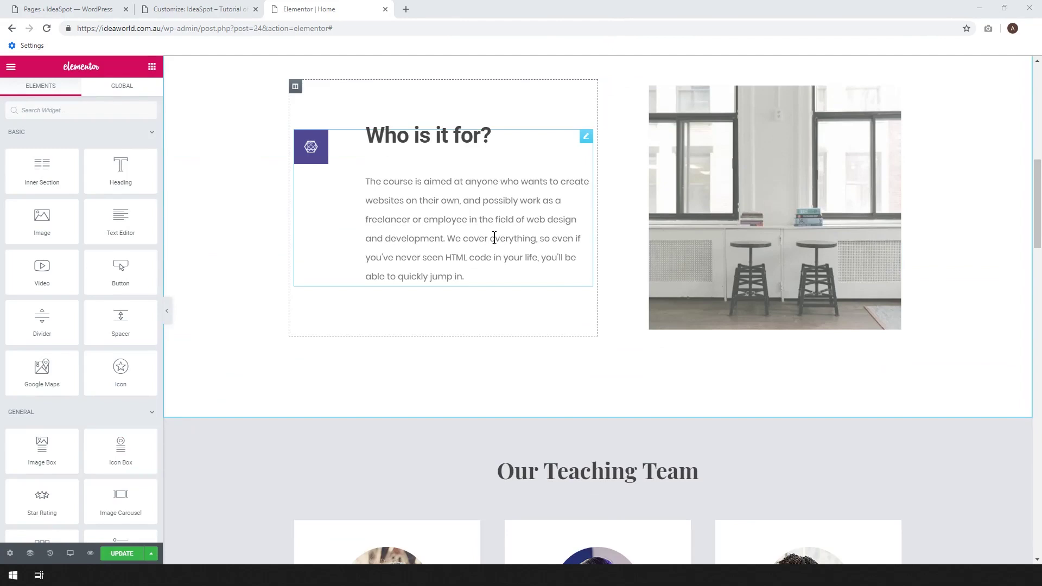
Confirm Stella's paragraph uses Poppins at size 16, then return to the Customizer's main sections.
left_click(493, 235)
scroll(604, 261, "down", 8)
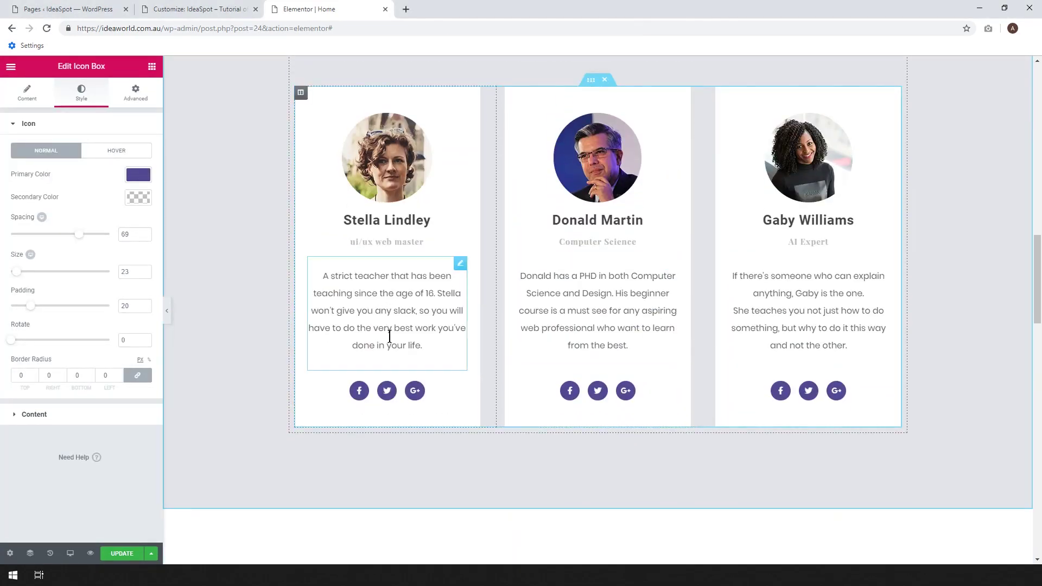
left_click(416, 321)
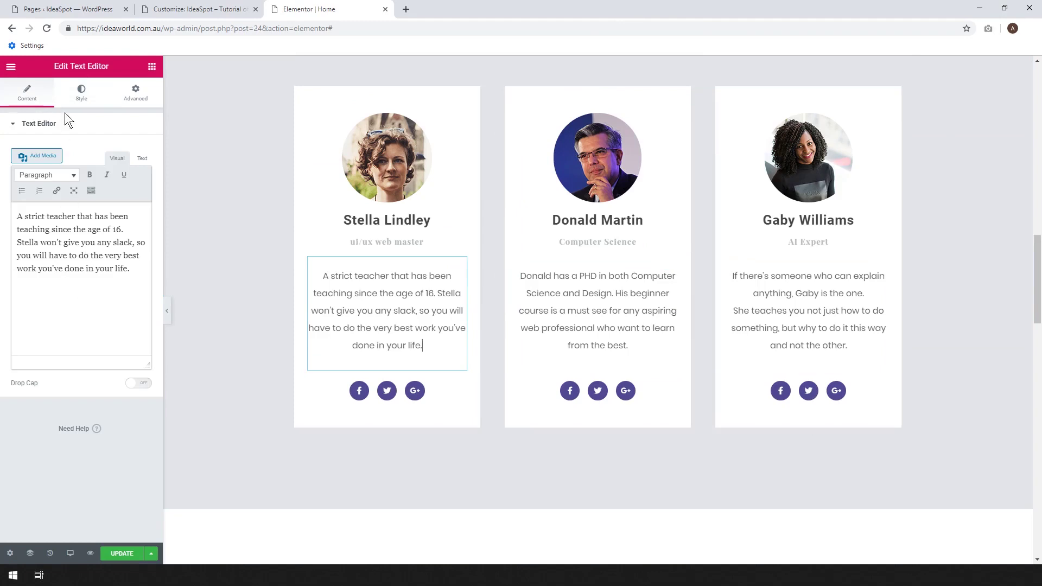
left_click(81, 94)
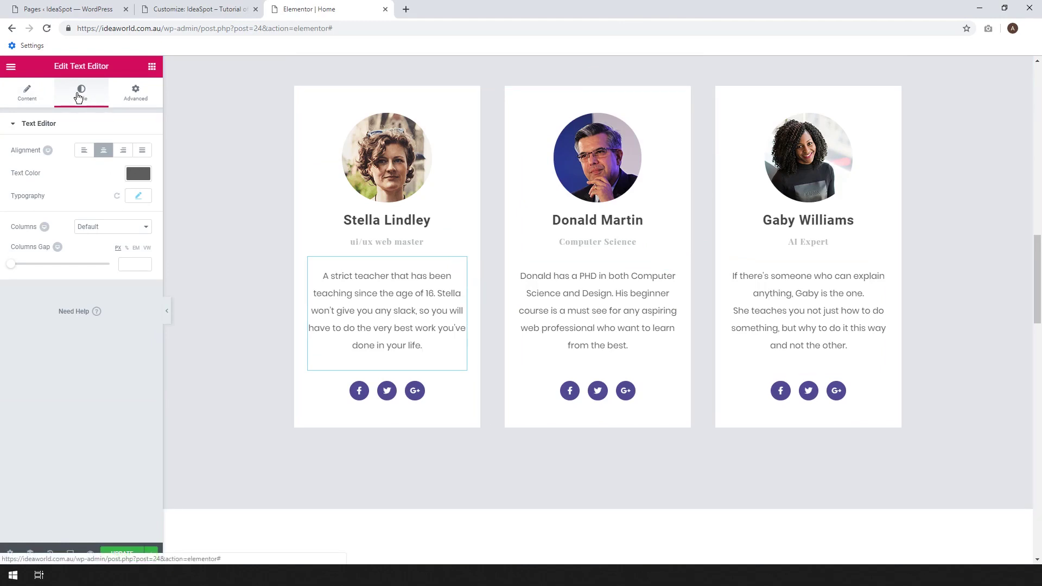
left_click(138, 197)
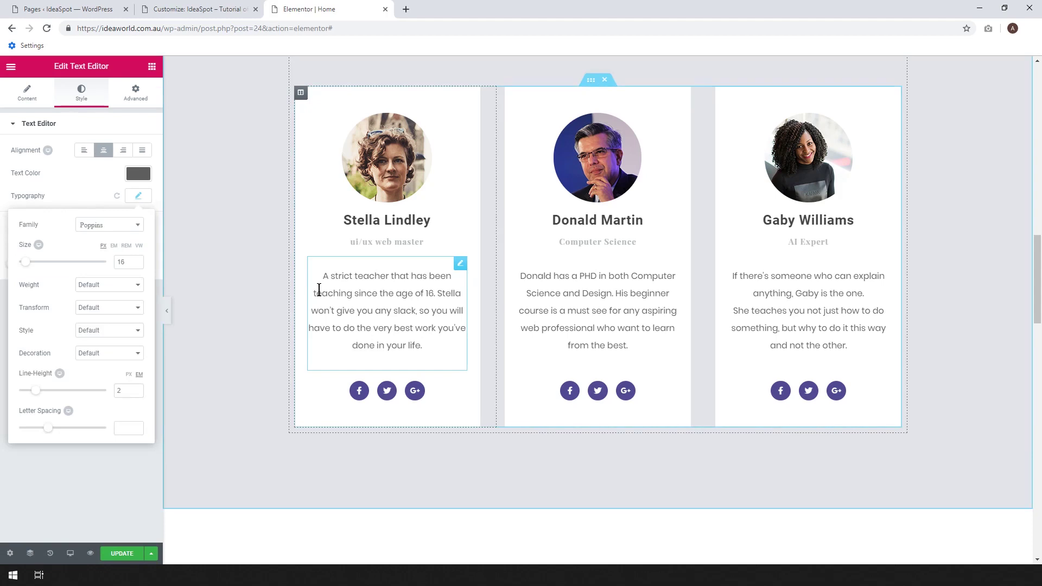
left_click(186, 6)
left_click(16, 98)
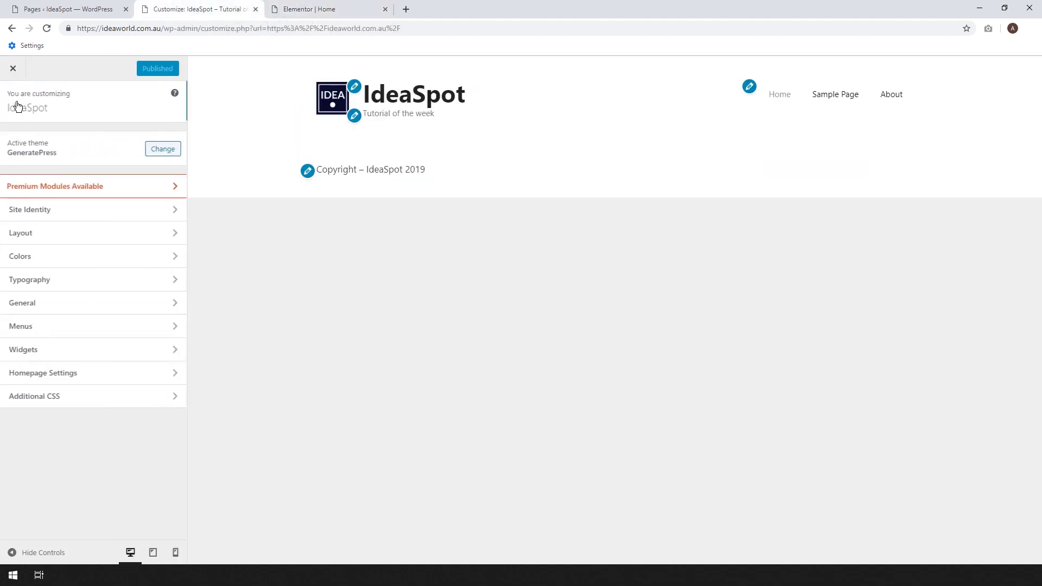
Set the Customizer body font family to Poppins, publish it, and return to Elementor.
left_click(22, 286)
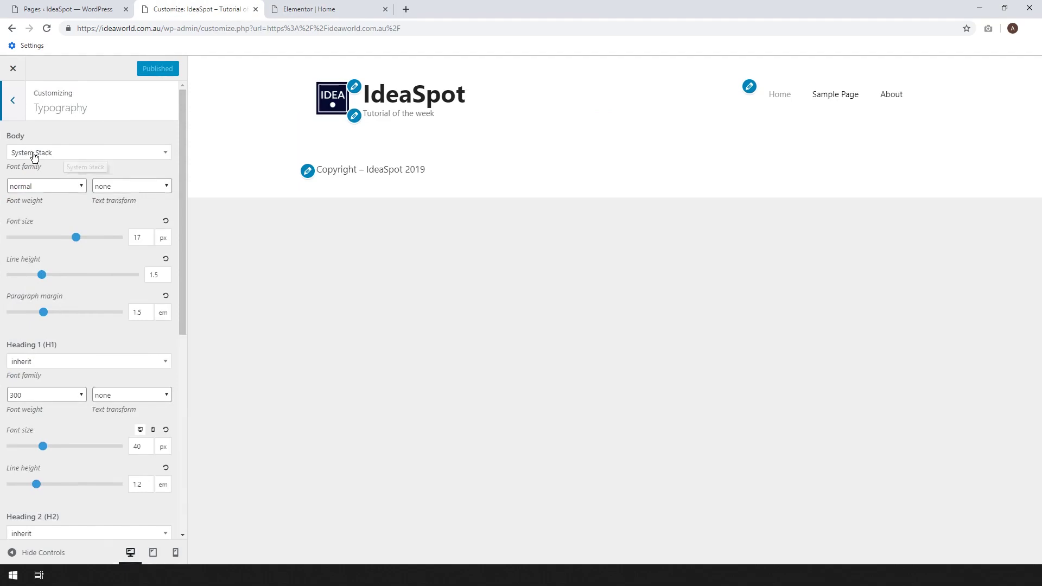
left_click(66, 154)
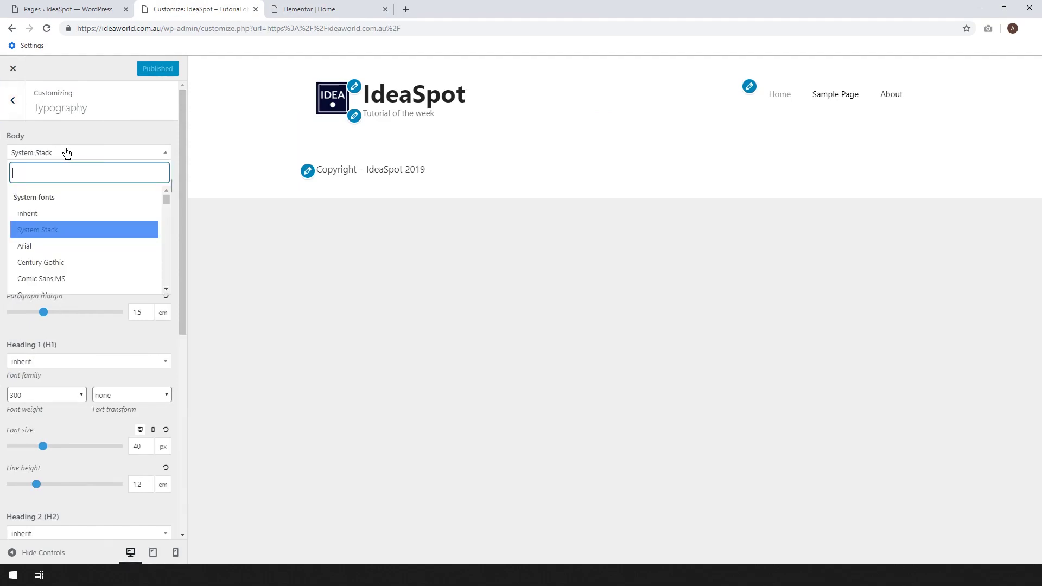
type("pop")
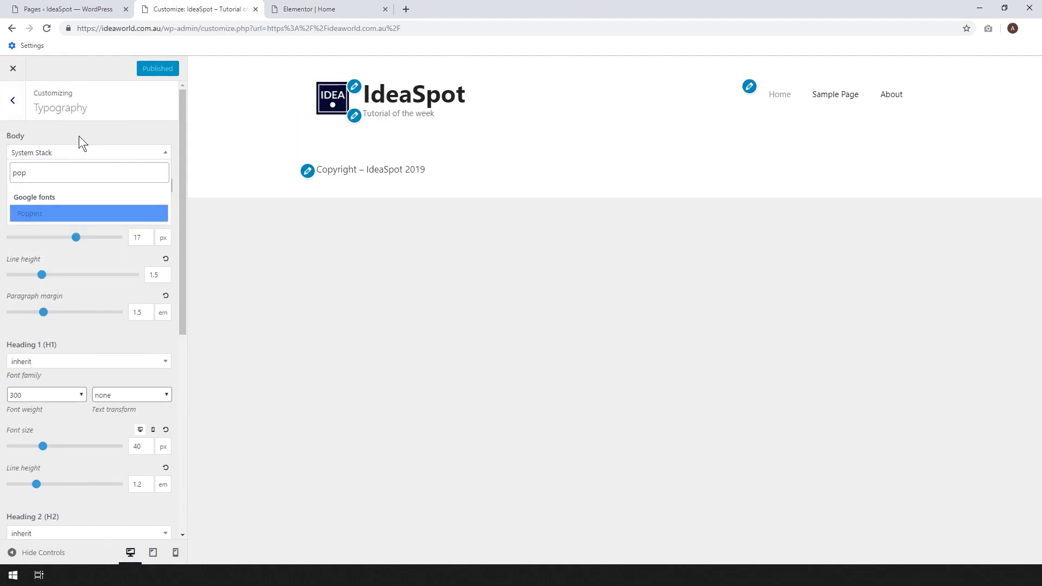
left_click(28, 217)
left_click(141, 68)
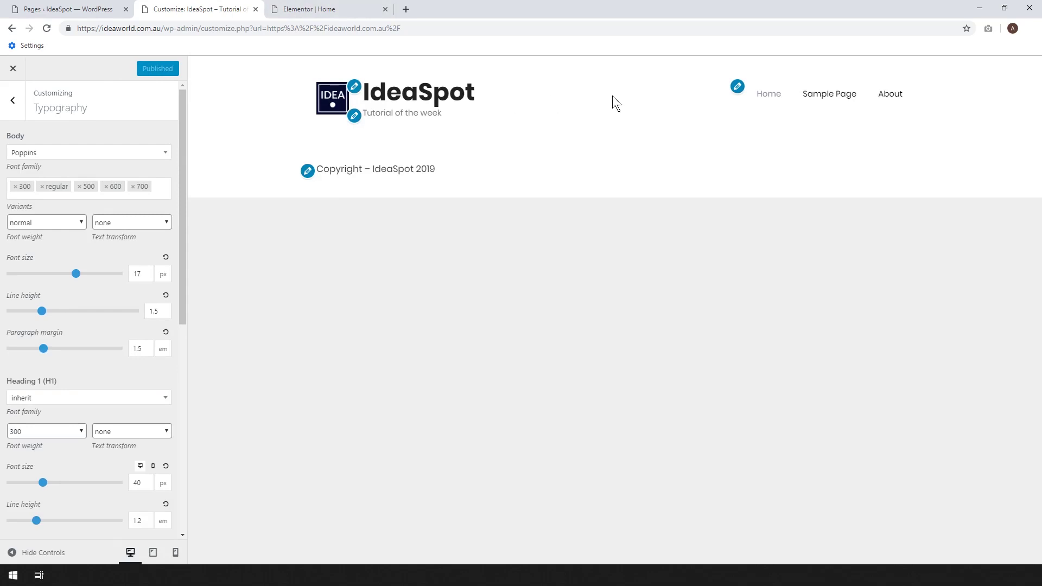
left_click(308, 8)
scroll(667, 145, "up", 10)
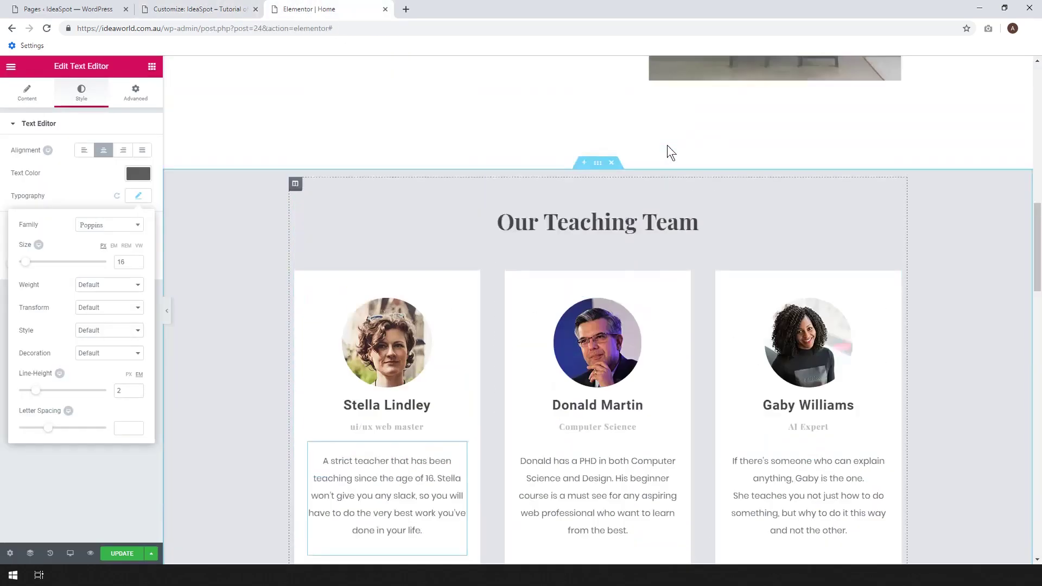
Reload the Elementor editor tab, confirming the 'Reload site?' prompt.
left_click(48, 29)
left_click(565, 92)
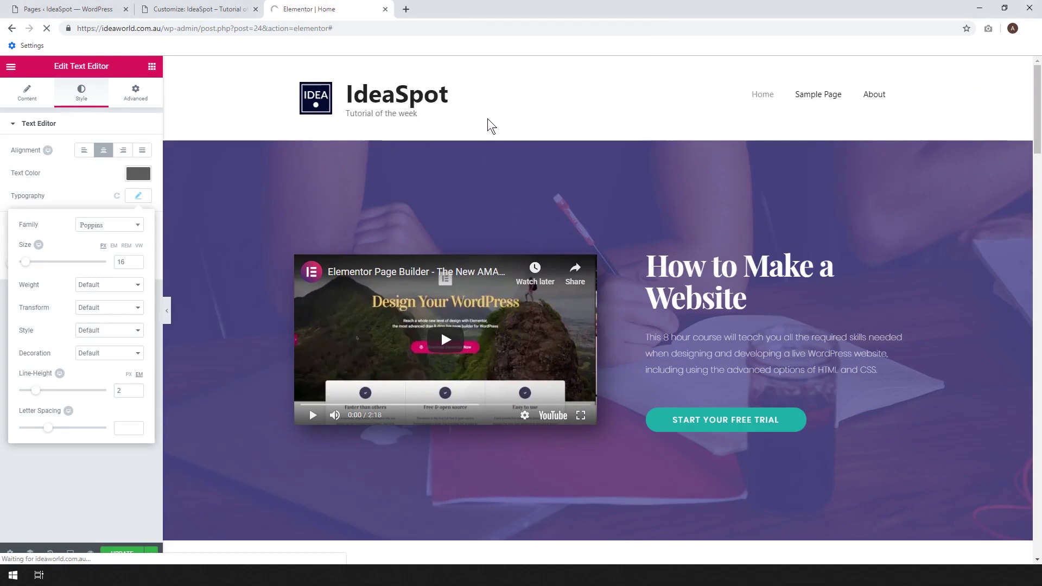
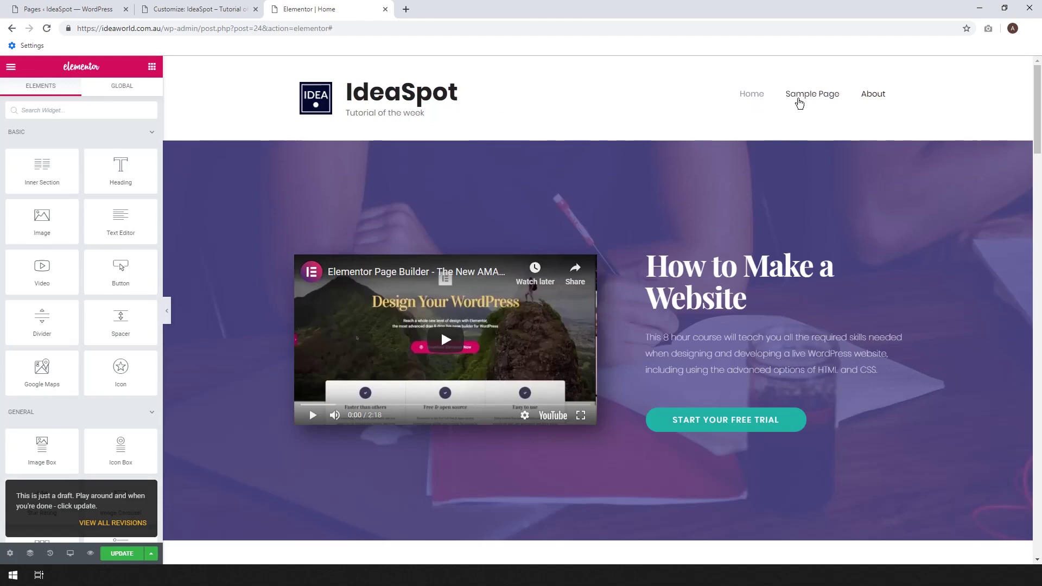
Select the full 'How to Make a Website' hero heading text for inline editing.
scroll(866, 174, "down", 5)
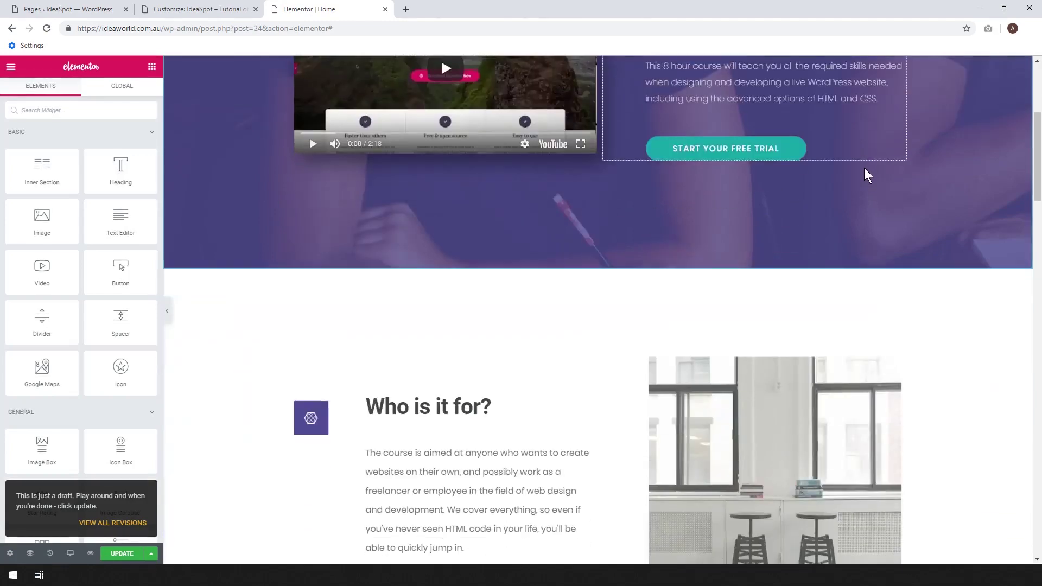
scroll(864, 169, "down", 5)
scroll(747, 211, "up", 10)
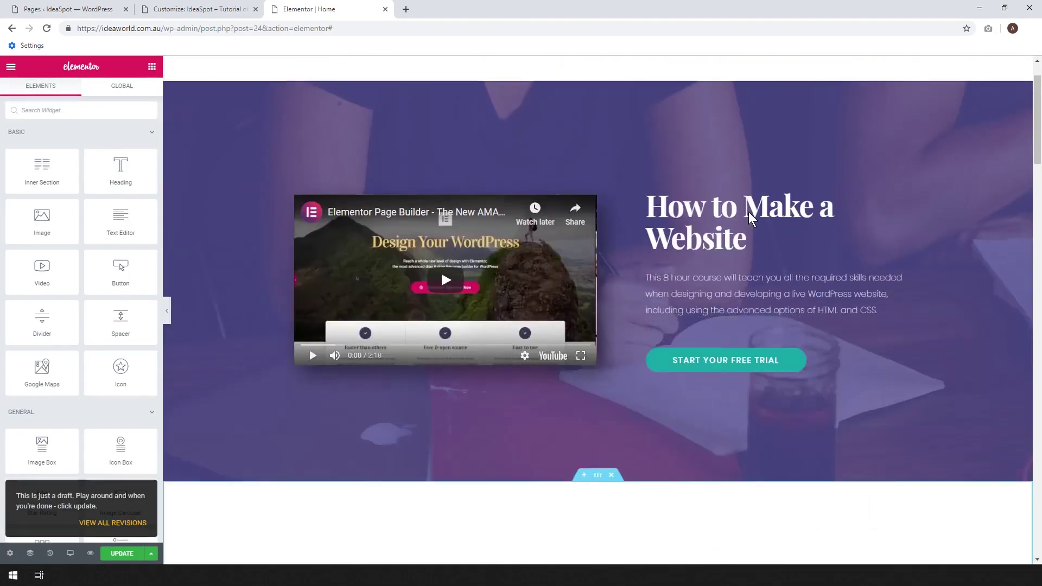
scroll(748, 212, "down", 12)
scroll(747, 212, "up", 12)
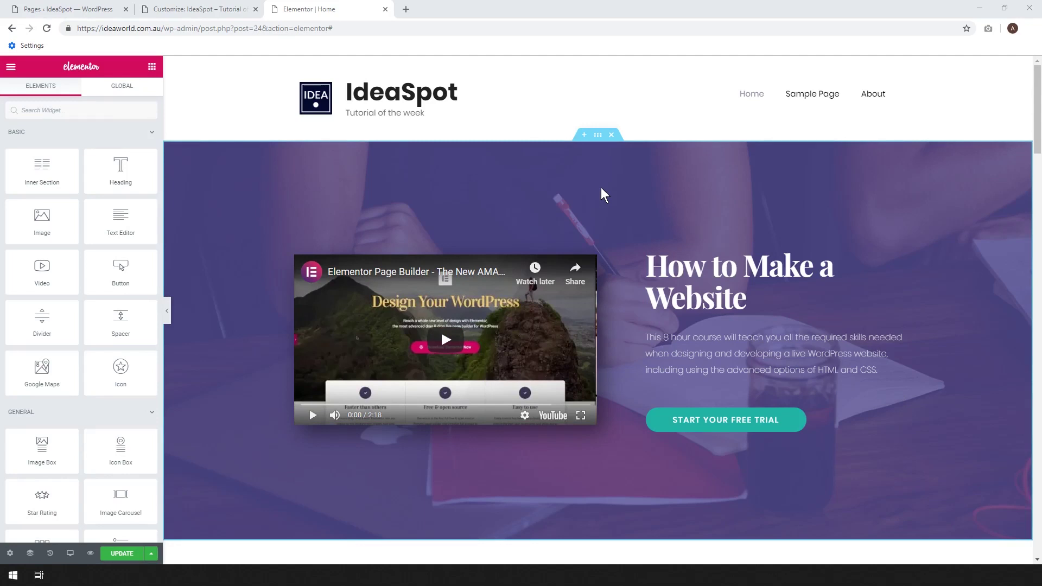
left_click(687, 278)
left_click(748, 303)
left_click_drag(751, 302, 650, 257)
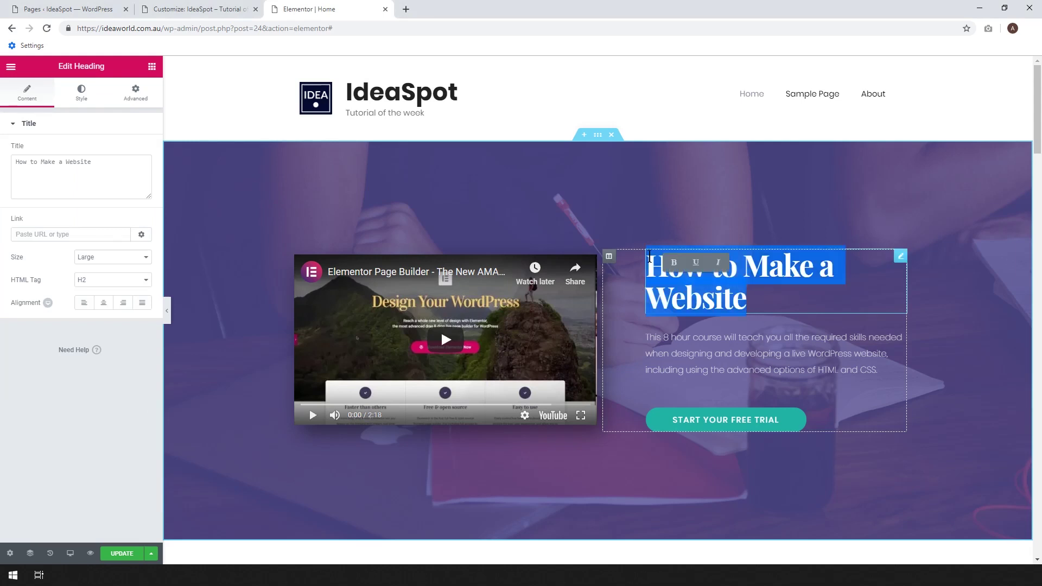
Retype the hero heading as 'Tutorial of the Week', correcting typos along the way.
type("T")
key("BackSpace")
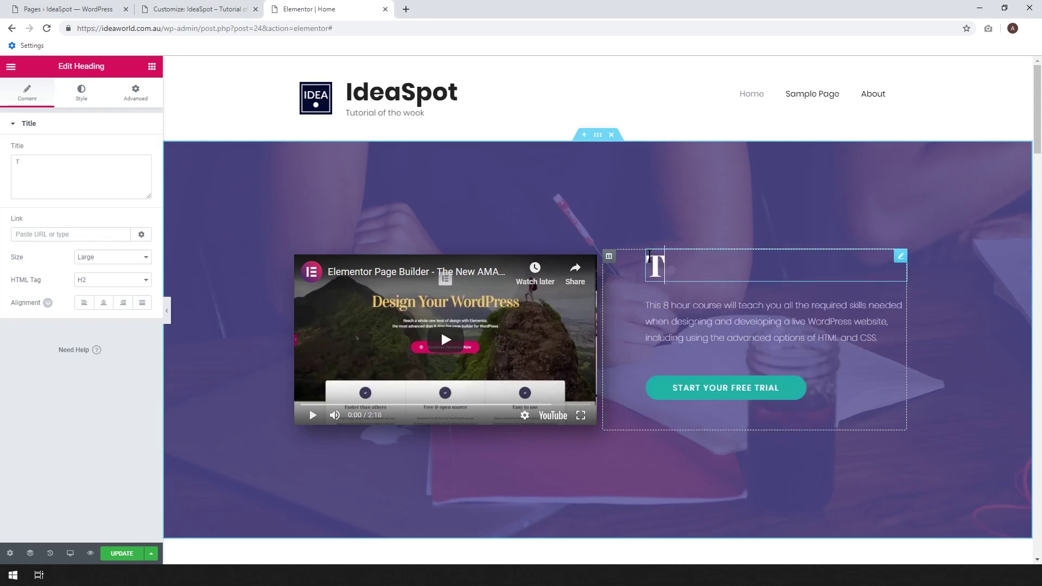
type("utorila")
key("BackSpace")
key("BackSpace")
type("al of THe")
key("BackSpace")
key("BackSpace")
key("BackSpace")
type("the")
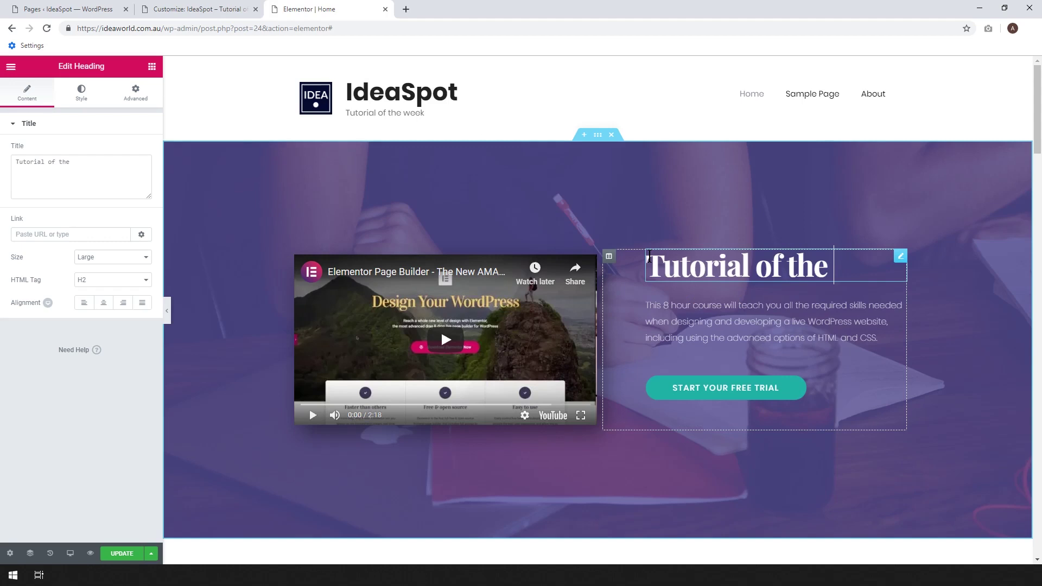
type(" Week")
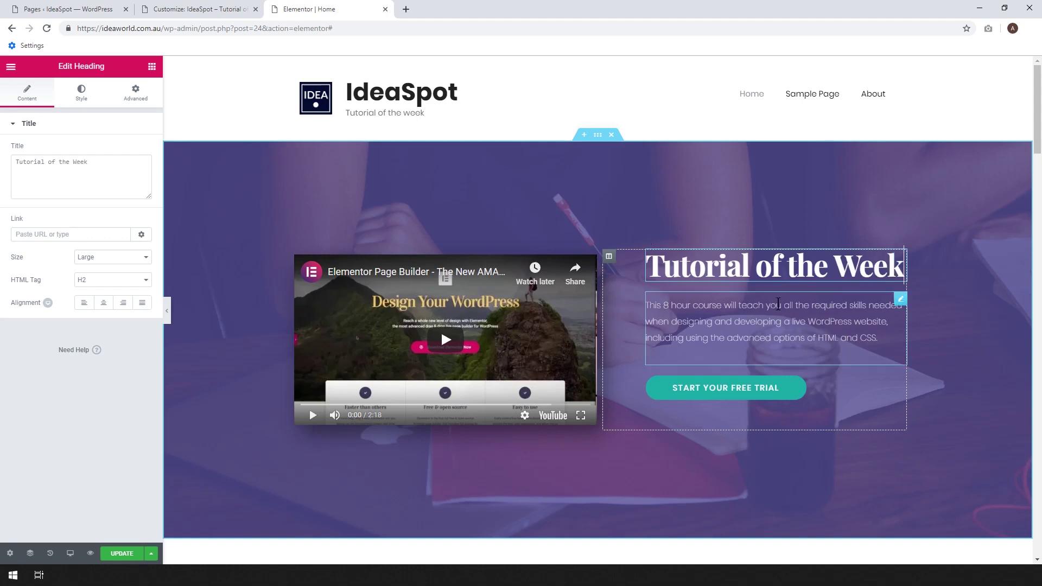
left_click(834, 393)
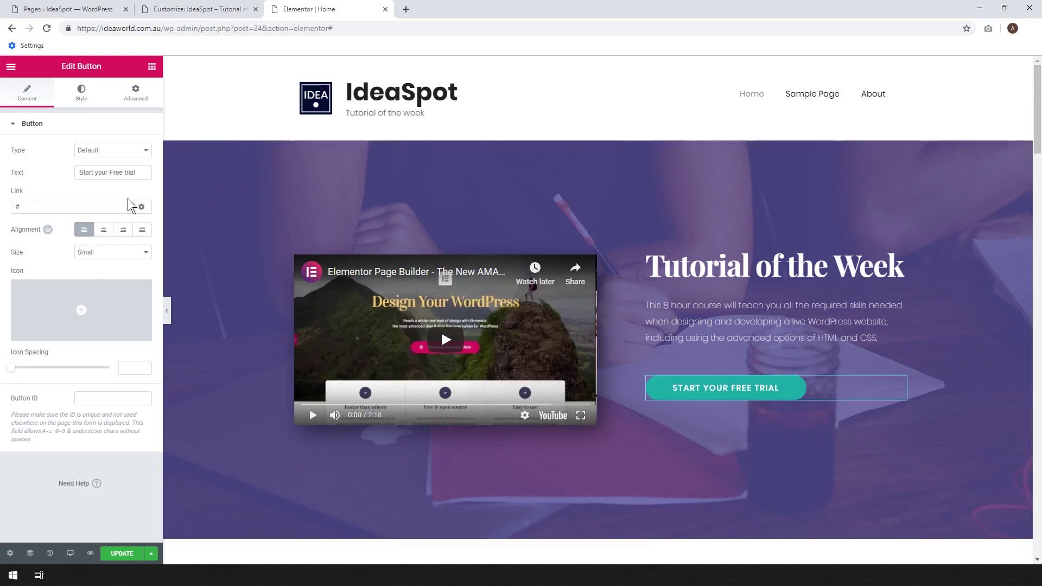
Link the hero button to the copied About page URL and relabel it About Us.
right_click(874, 103)
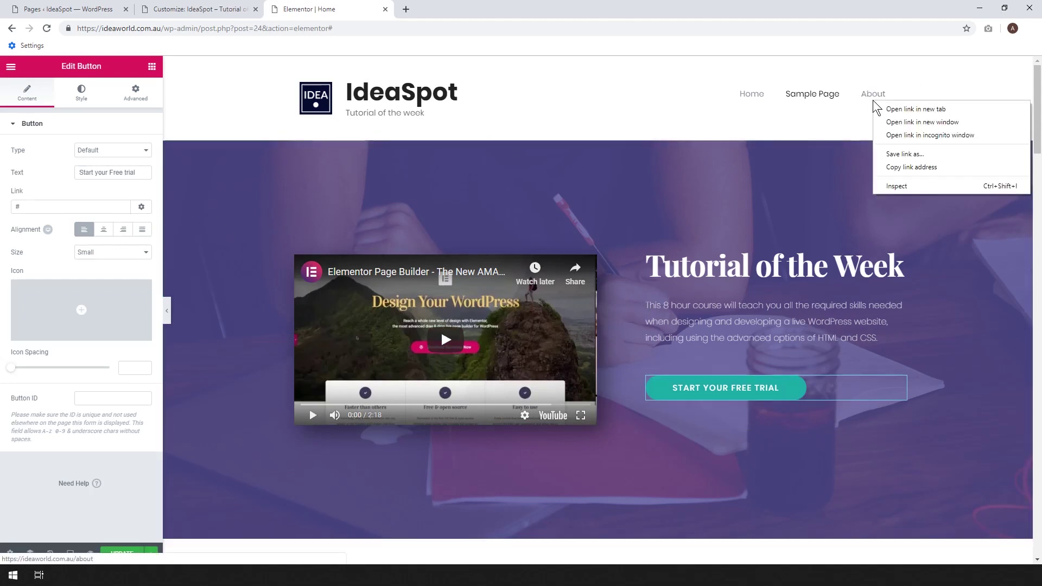
left_click(903, 167)
left_click(19, 207)
key("ctrl+v")
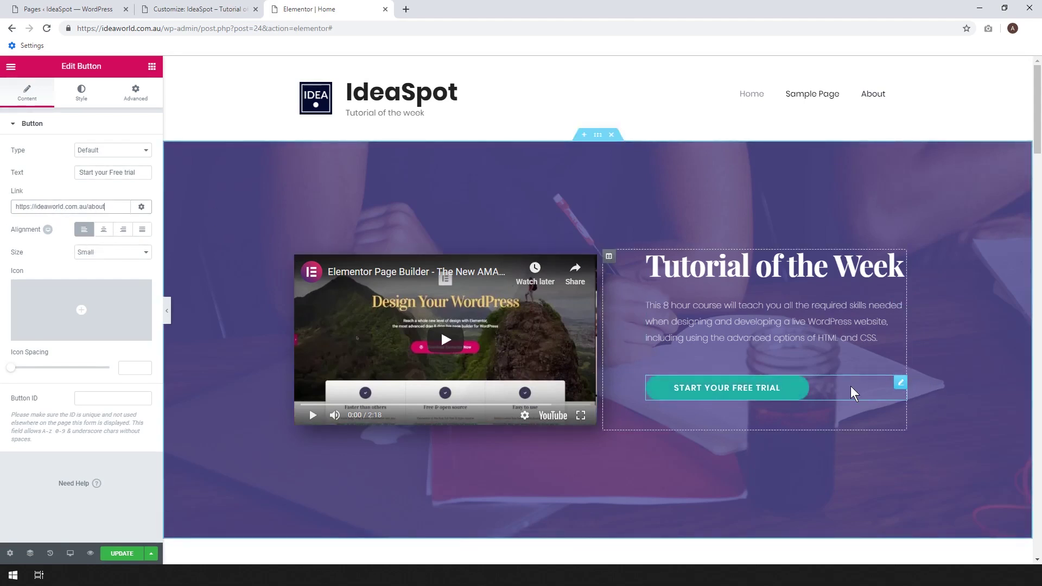
left_click_drag(139, 173, 16, 168)
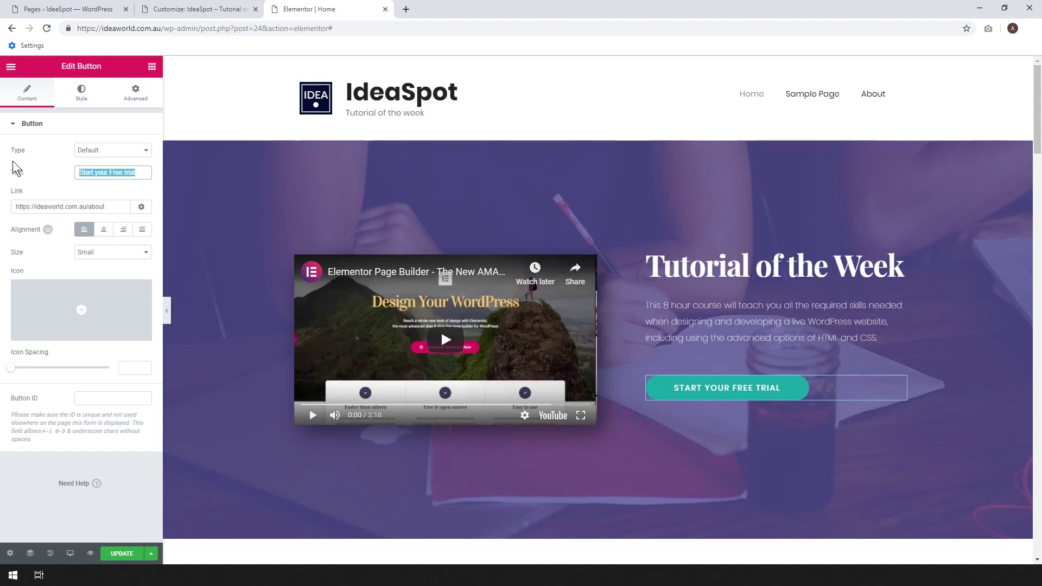
type("About Us")
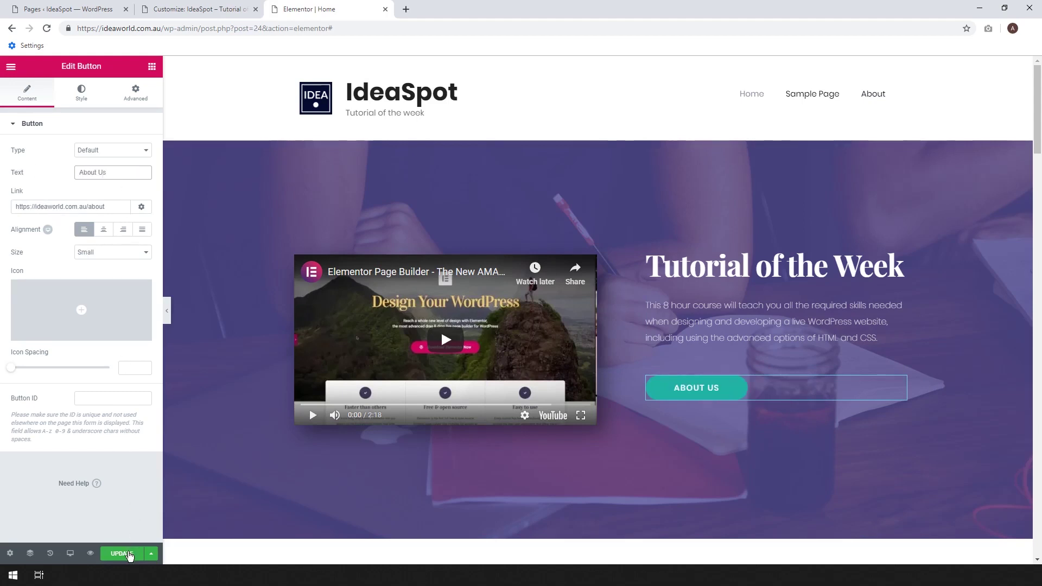
Save the page and copy the About Us button.
left_click(129, 553)
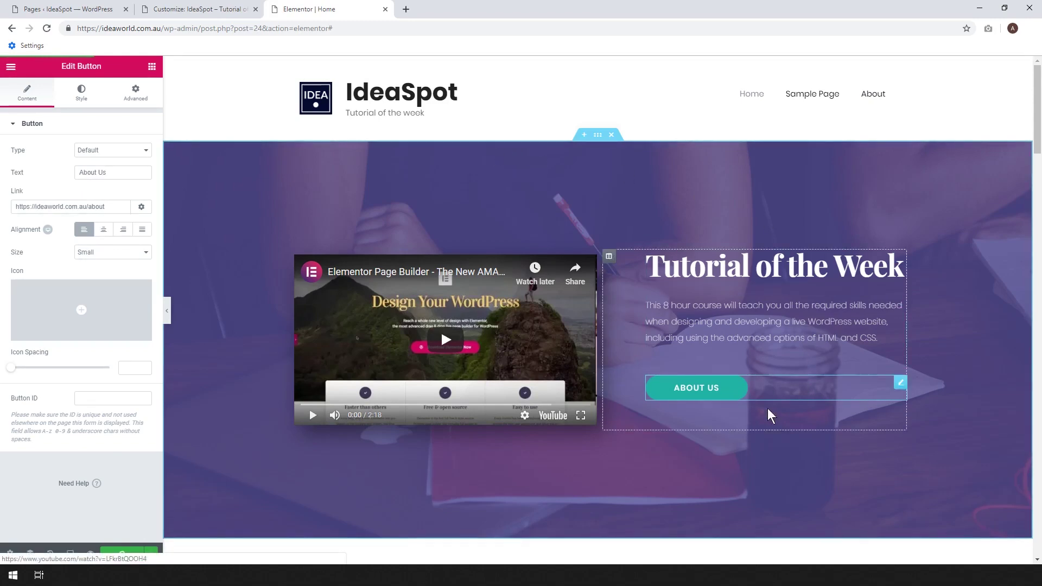
right_click(901, 384)
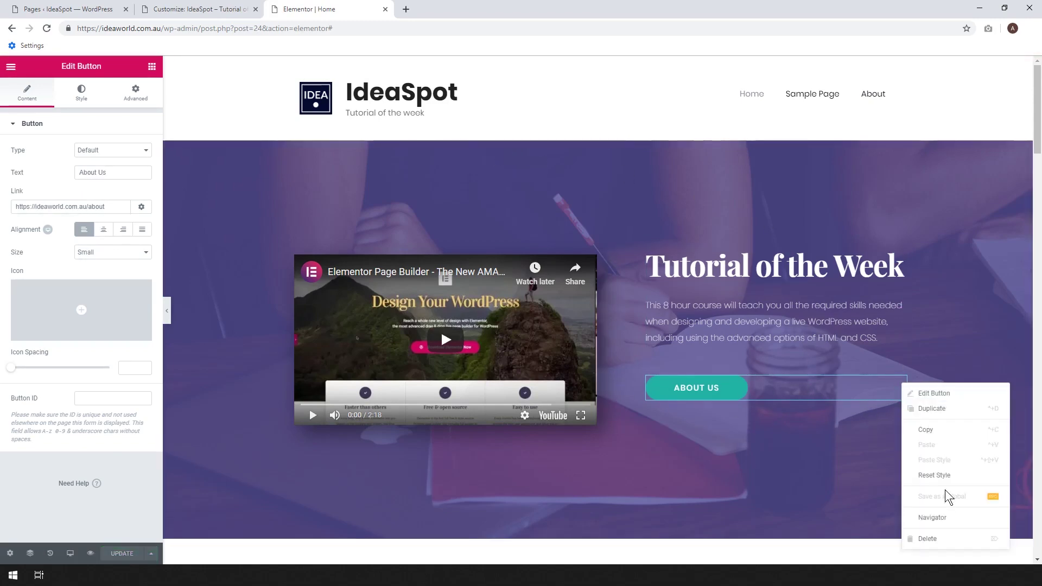
left_click(925, 430)
scroll(901, 255, "down", 10)
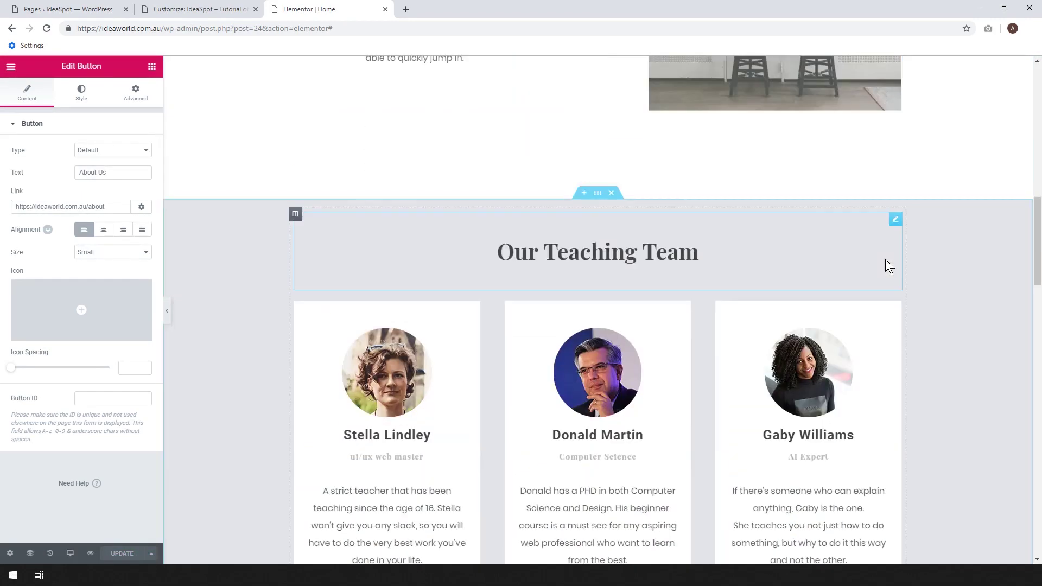
Paste the About Us button beneath the Our Teaching Team heading and centre-align it.
scroll(887, 266, "down", 5)
scroll(637, 146, "up", 5)
left_click(690, 256)
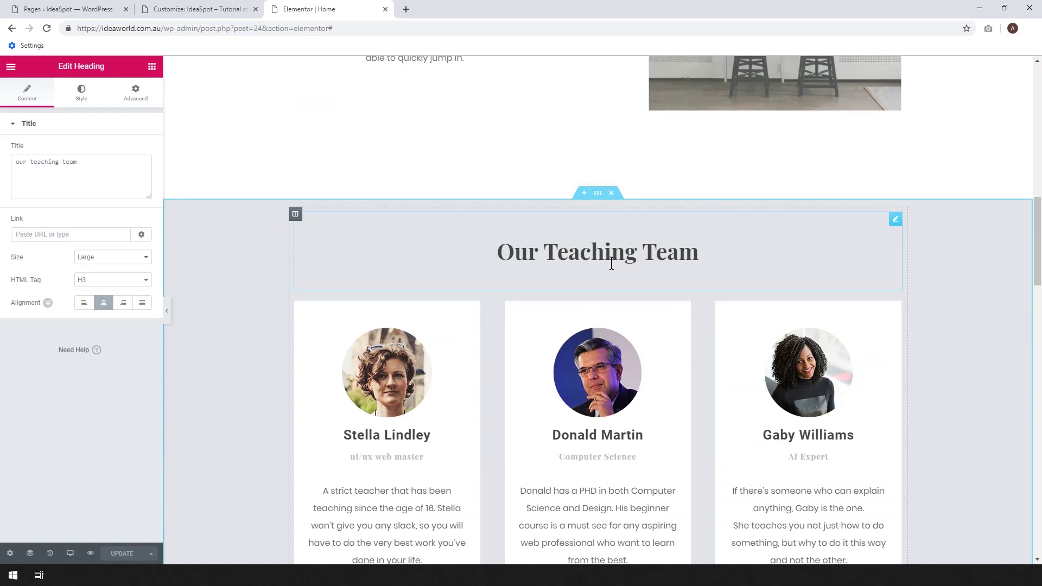
right_click(592, 266)
left_click(615, 328)
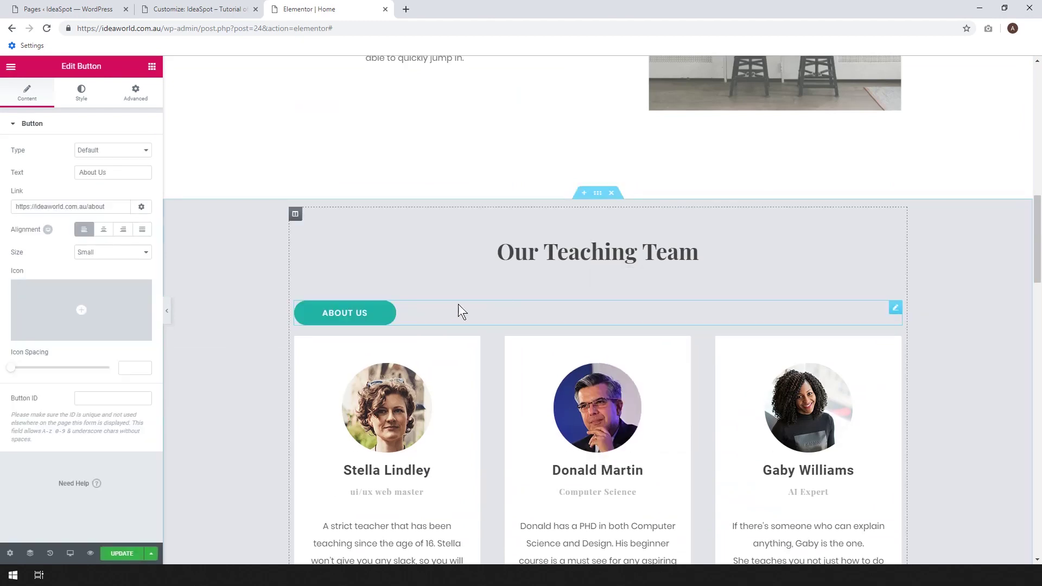
left_click(103, 229)
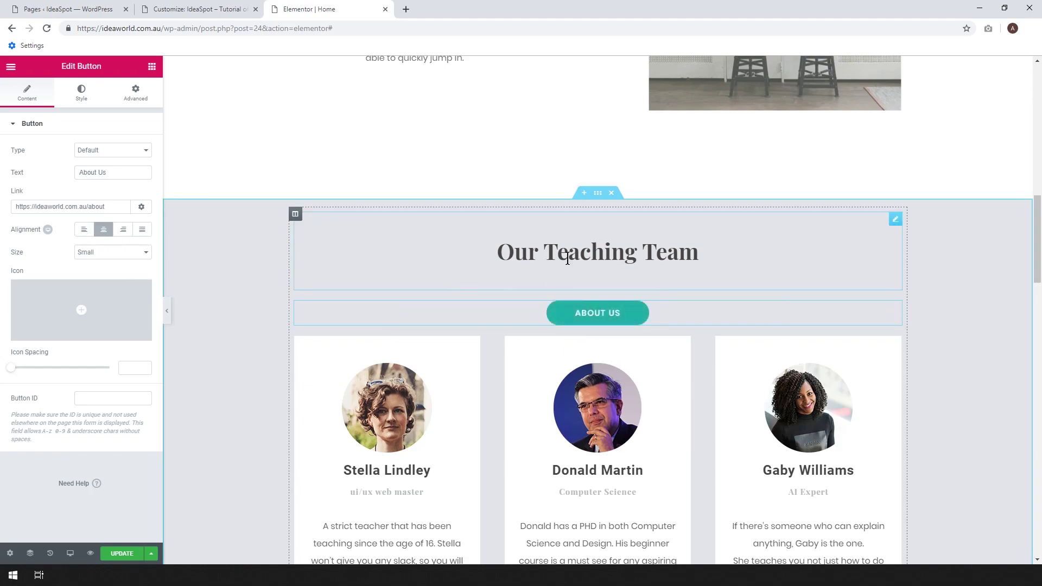
scroll(778, 277, "down", 3)
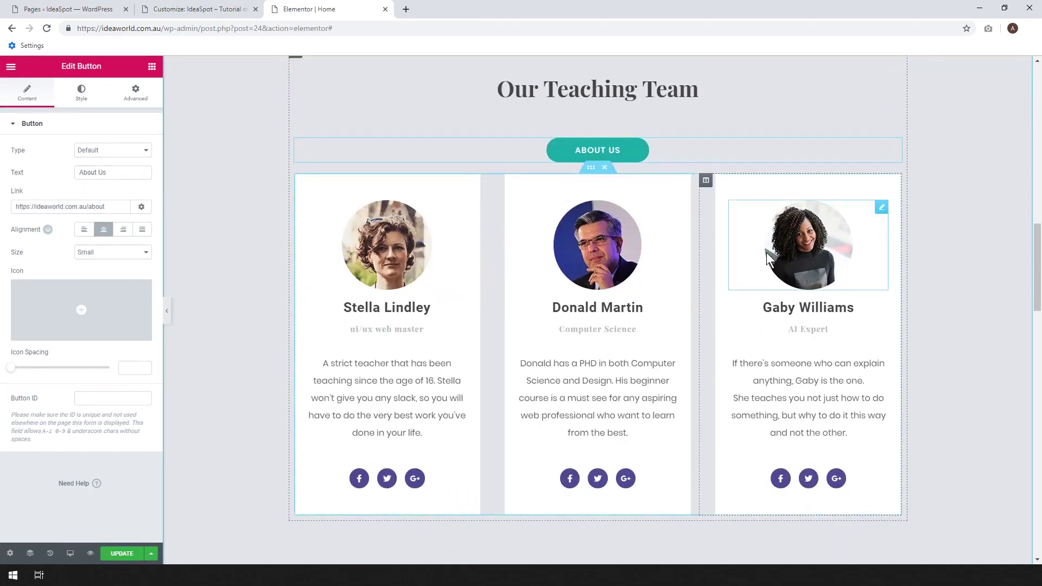
scroll(767, 259, "down", 18)
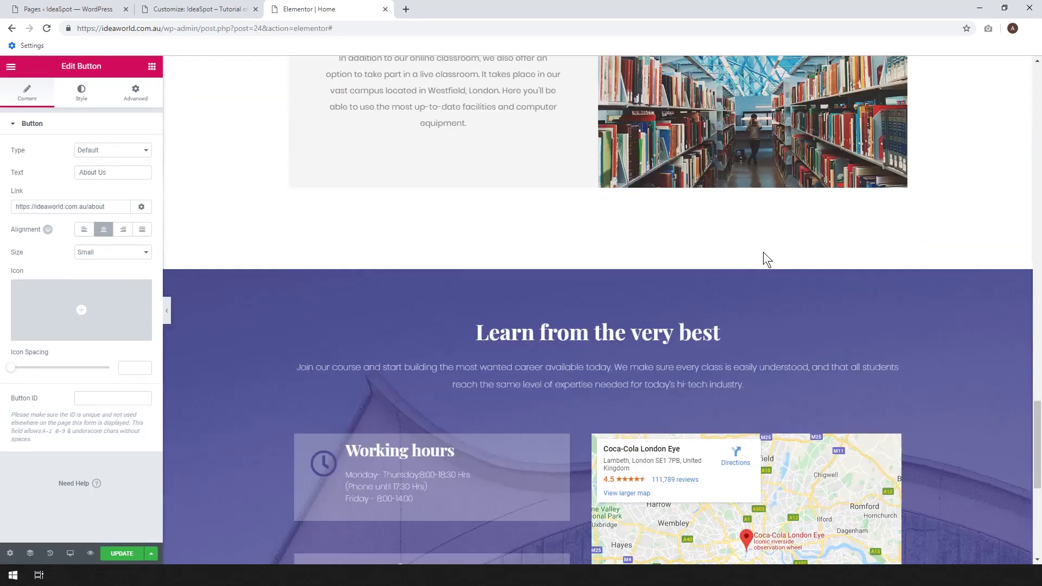
scroll(767, 259, "up", 18)
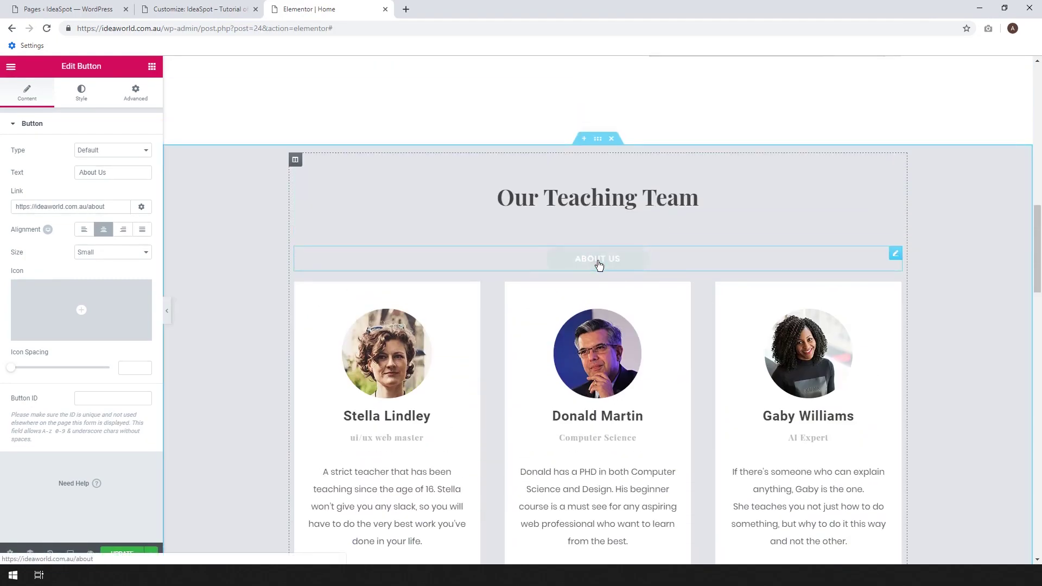
scroll(599, 261, "down", 5)
scroll(628, 419, "up", 10)
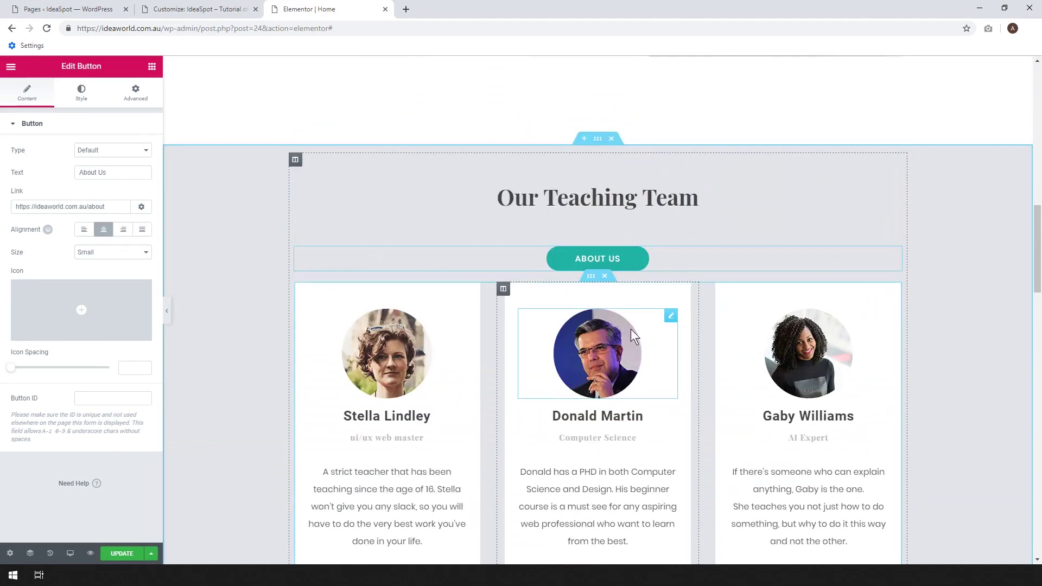
scroll(651, 324, "up", 10)
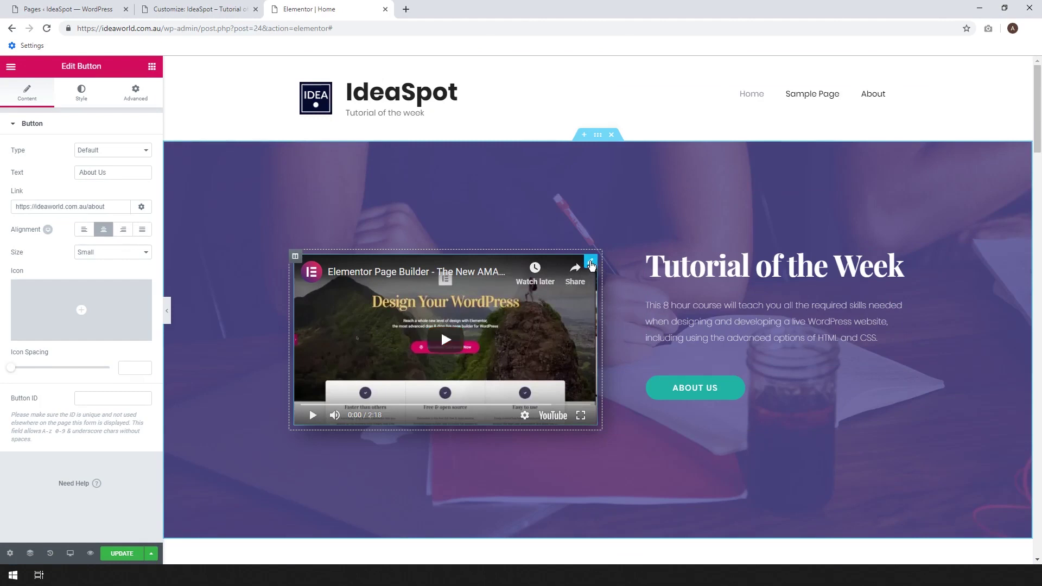
Delete the video from the hero's left column.
left_click(590, 263)
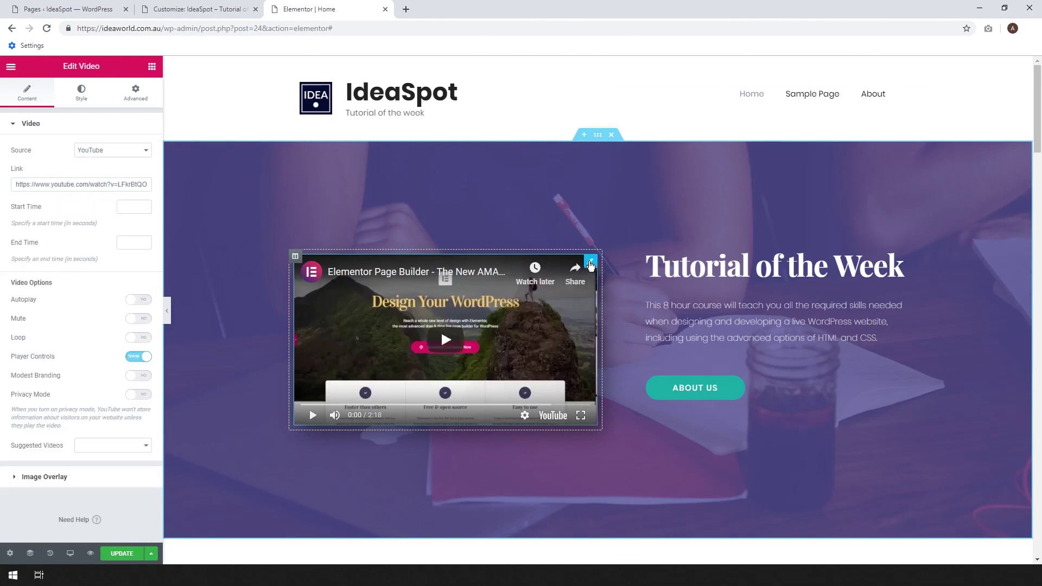
right_click(590, 265)
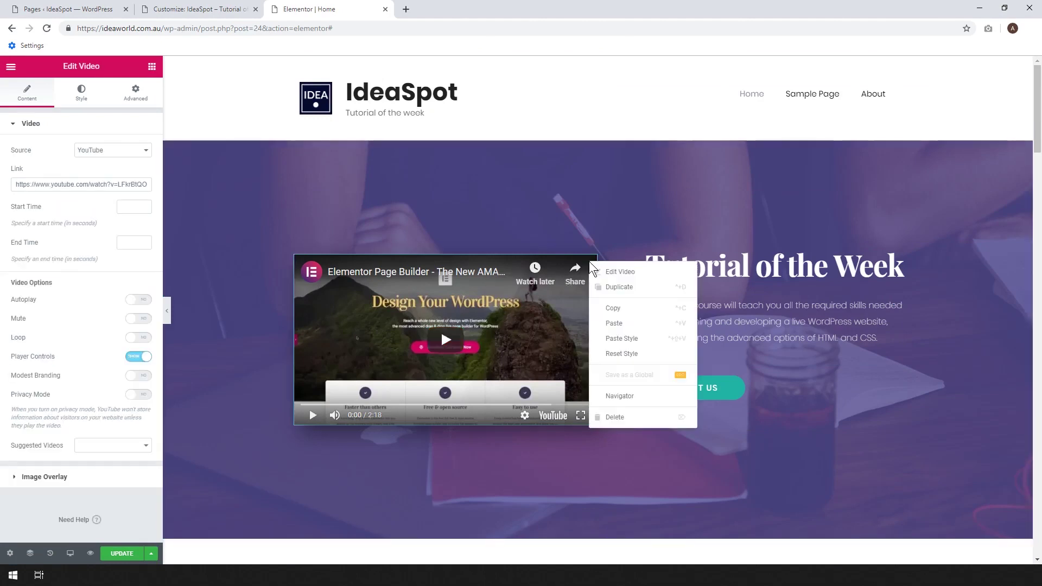
left_click(622, 415)
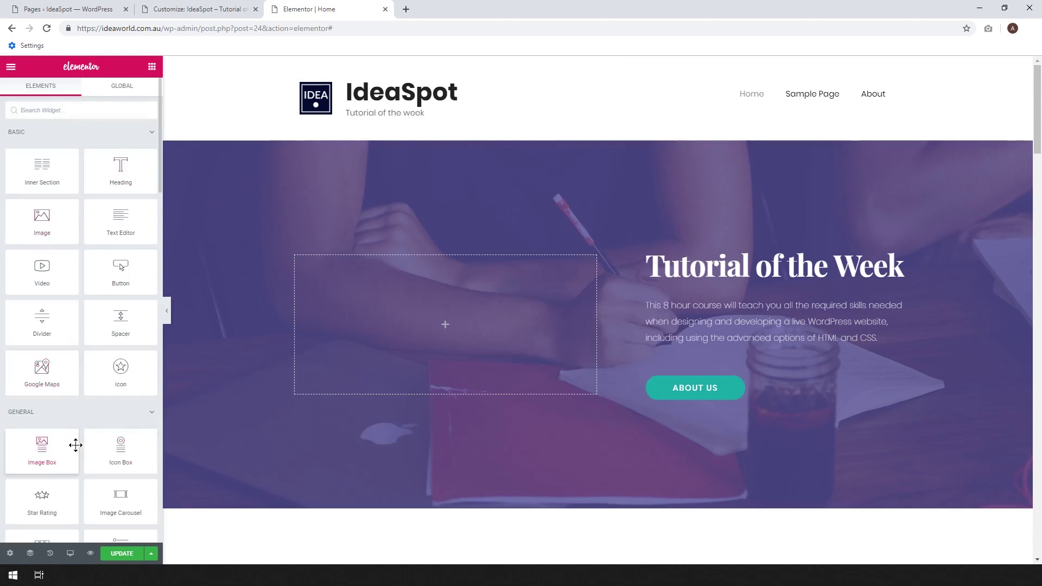
Add an image widget with the curly-haired woman's photo, then delete it again.
left_click_drag(41, 213, 440, 321)
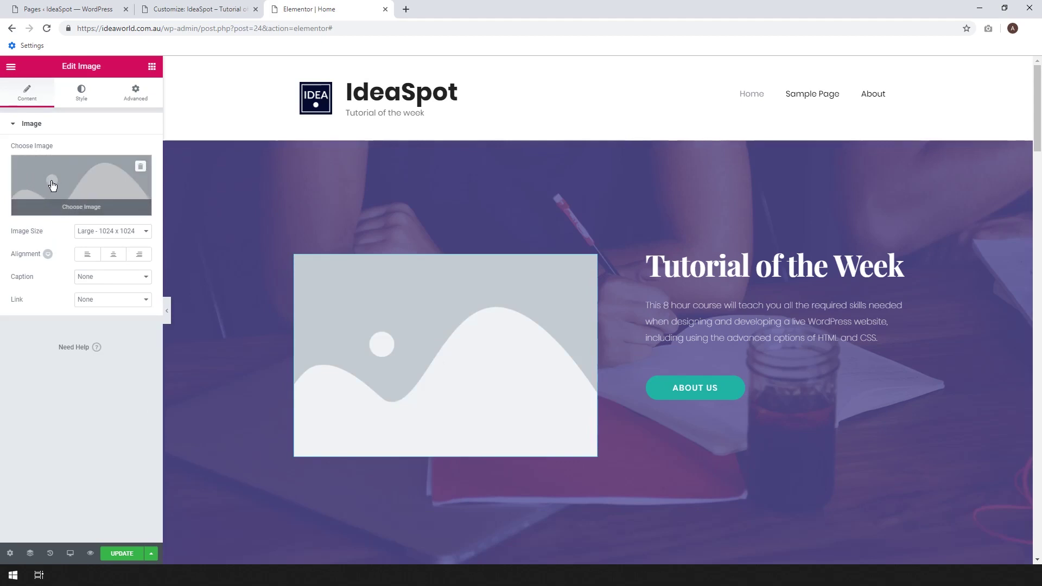
left_click(51, 181)
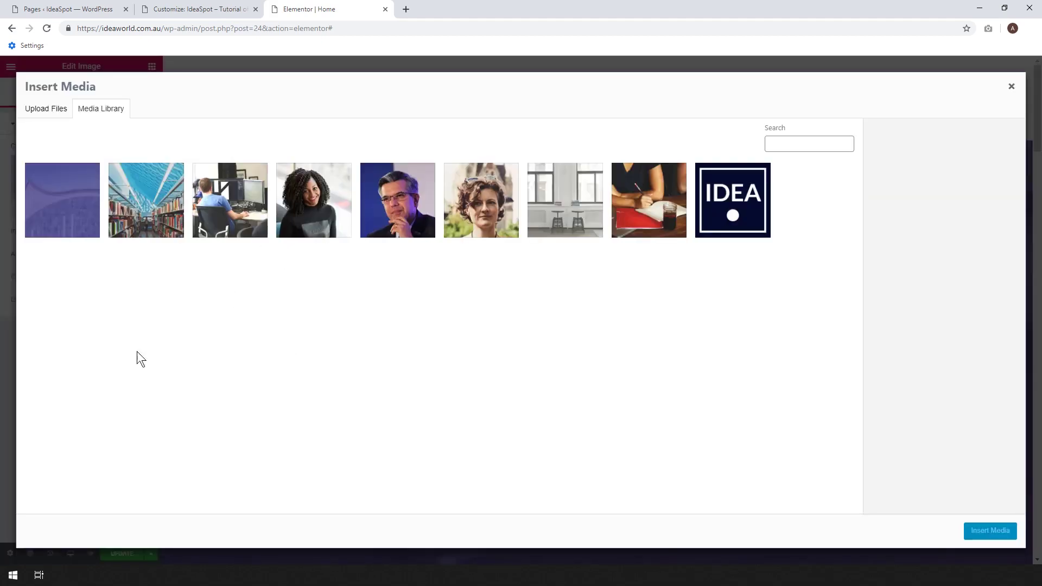
left_click(293, 227)
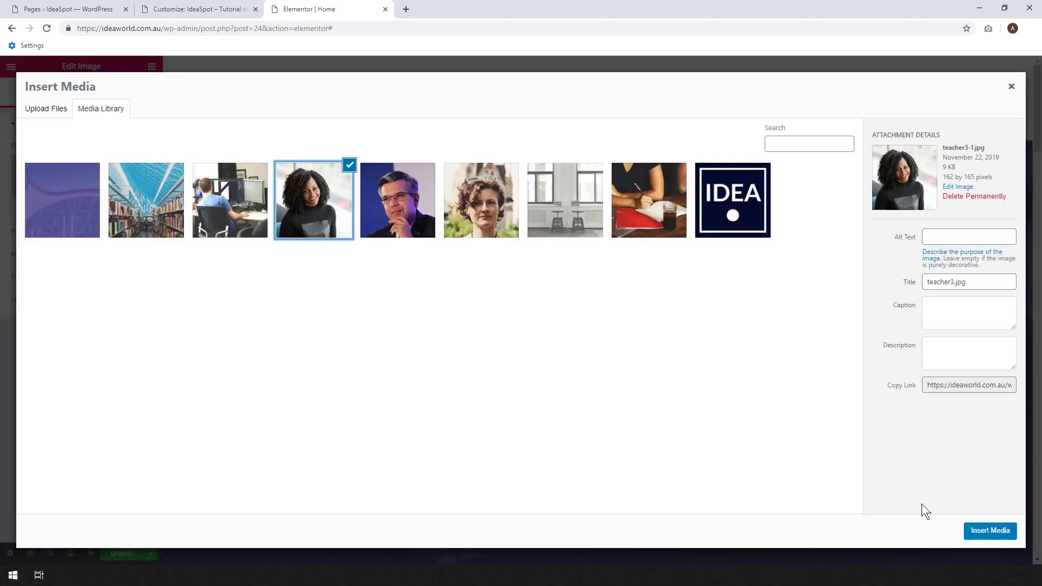
left_click(990, 531)
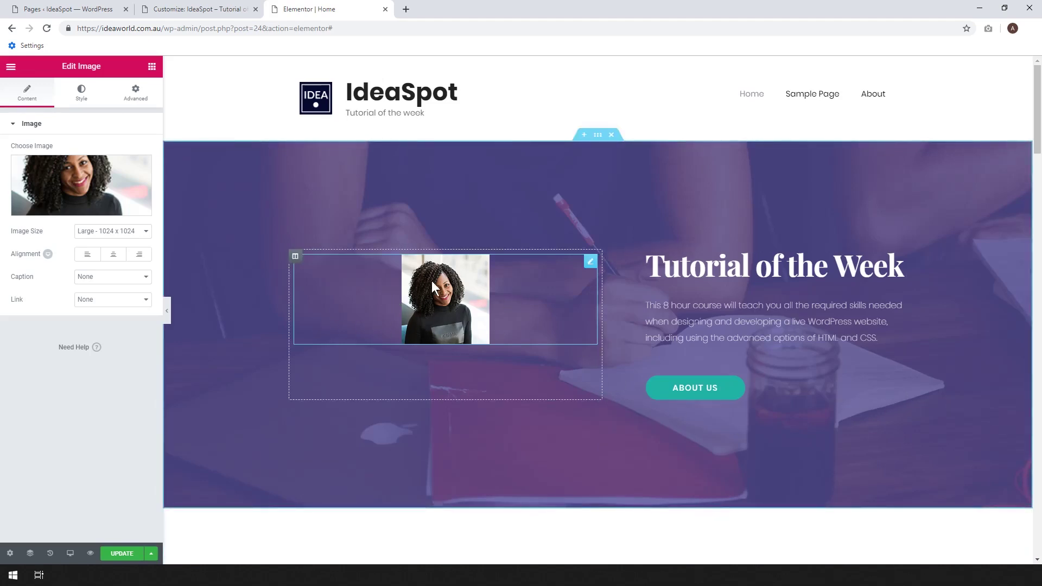
right_click(594, 270)
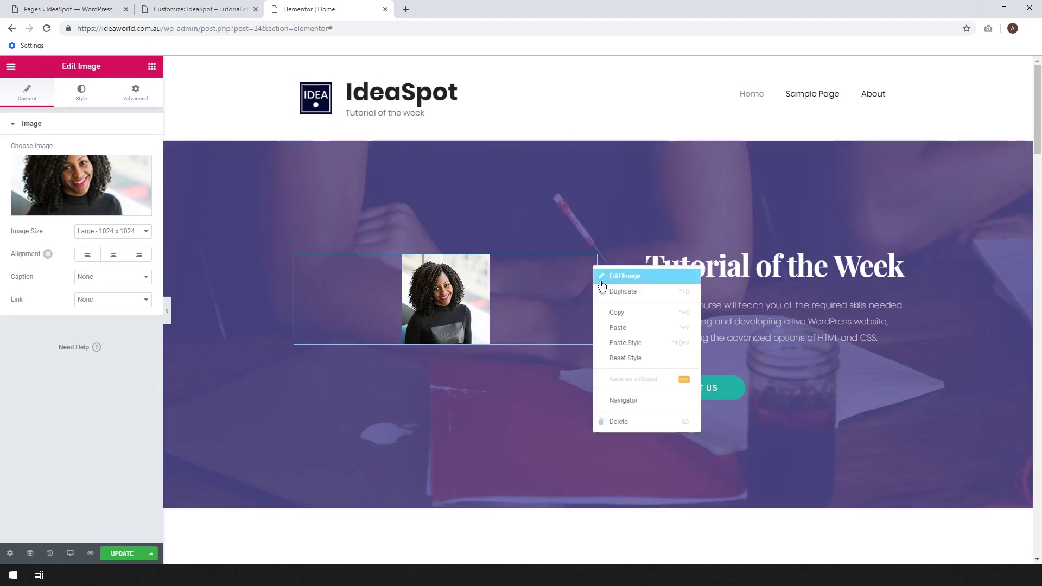
left_click(632, 422)
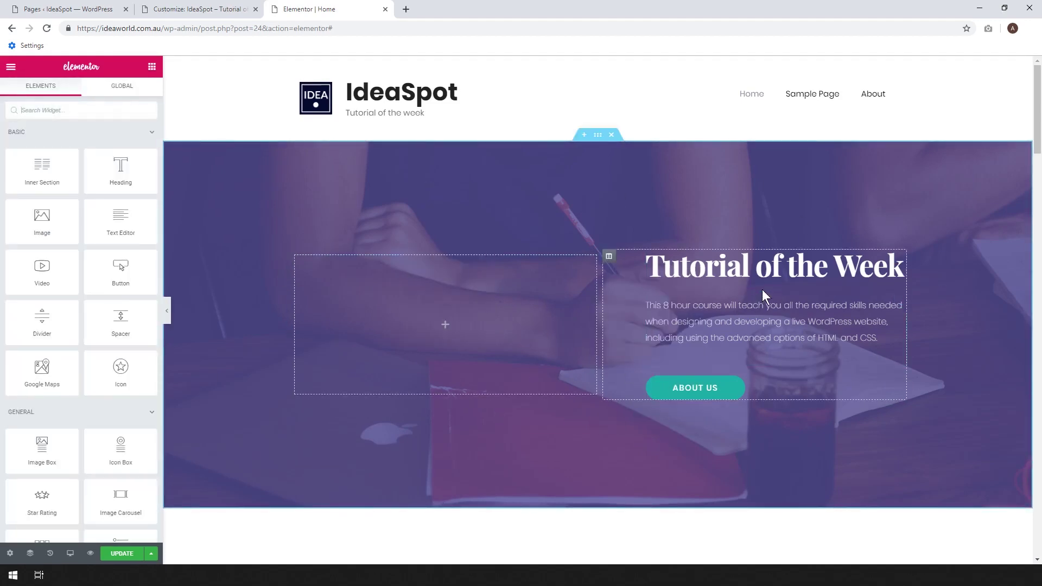
Drag the heading column to the left side, then undo the move.
left_click_drag(609, 260, 384, 267)
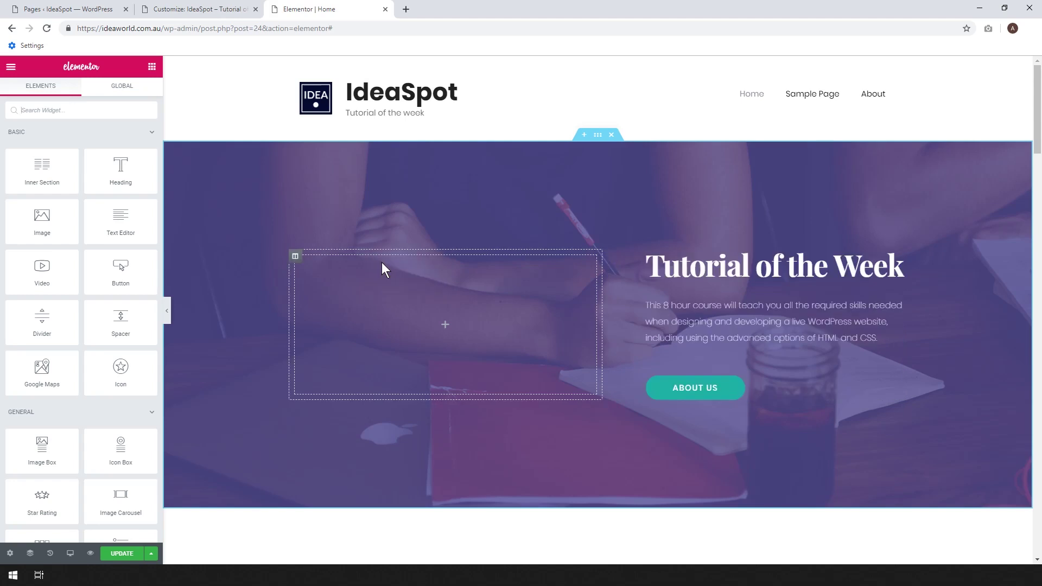
left_click_drag(611, 262, 320, 341)
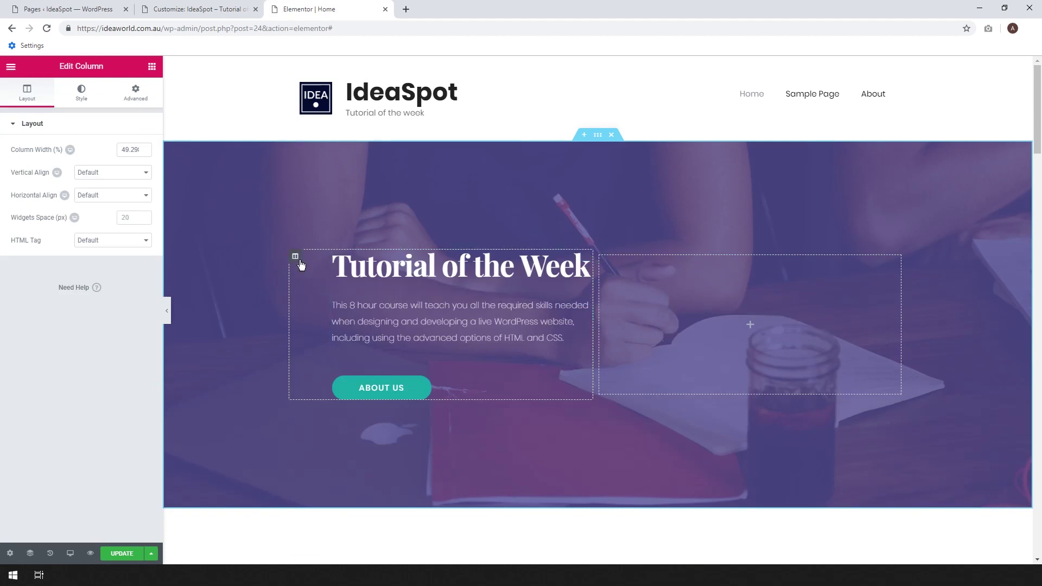
key("ctrl+z")
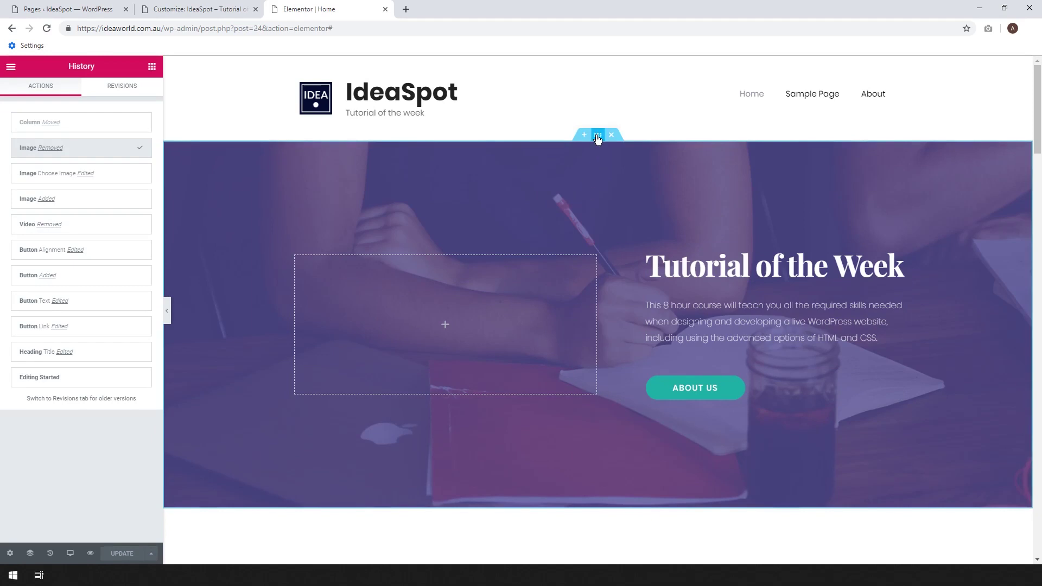
Bring up the hero section's layout settings, showing a boxed 1140 content width.
left_click(597, 135)
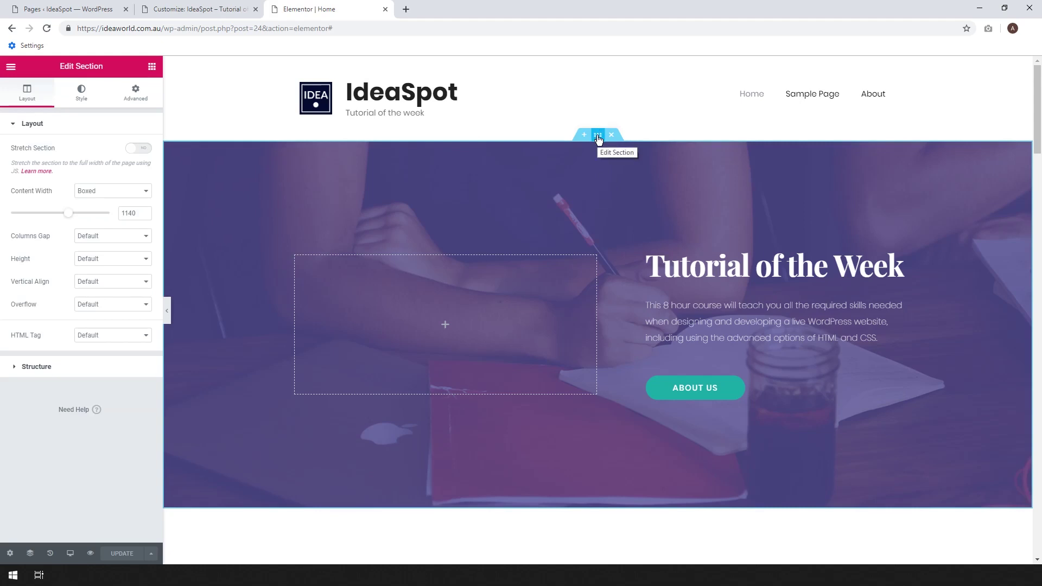
scroll(704, 284, "down", 2)
scroll(704, 284, "up", 2)
Replace the hero section's background image with study_cover.jpg from the media library.
left_click(82, 103)
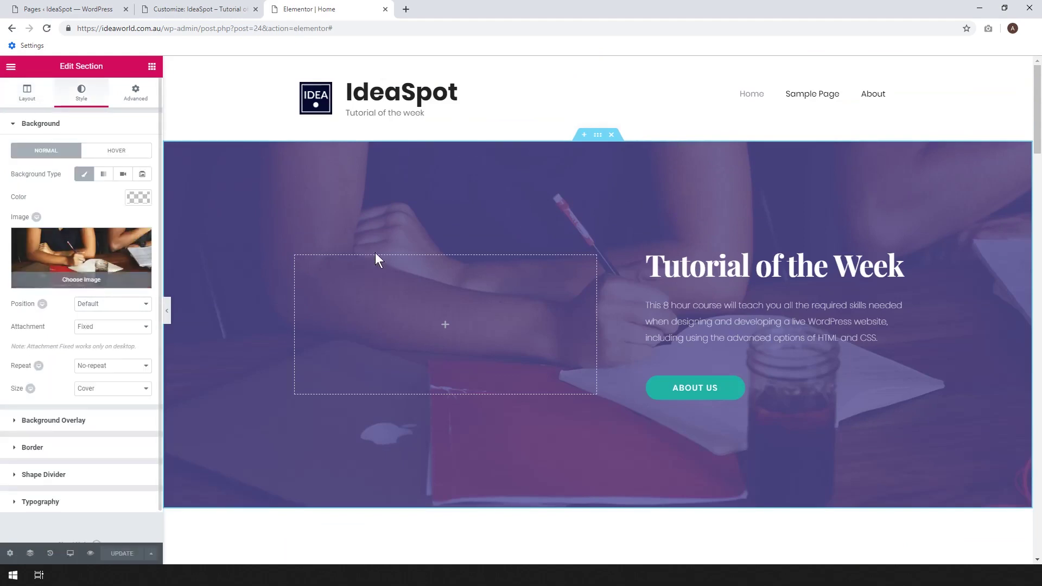
left_click(140, 242)
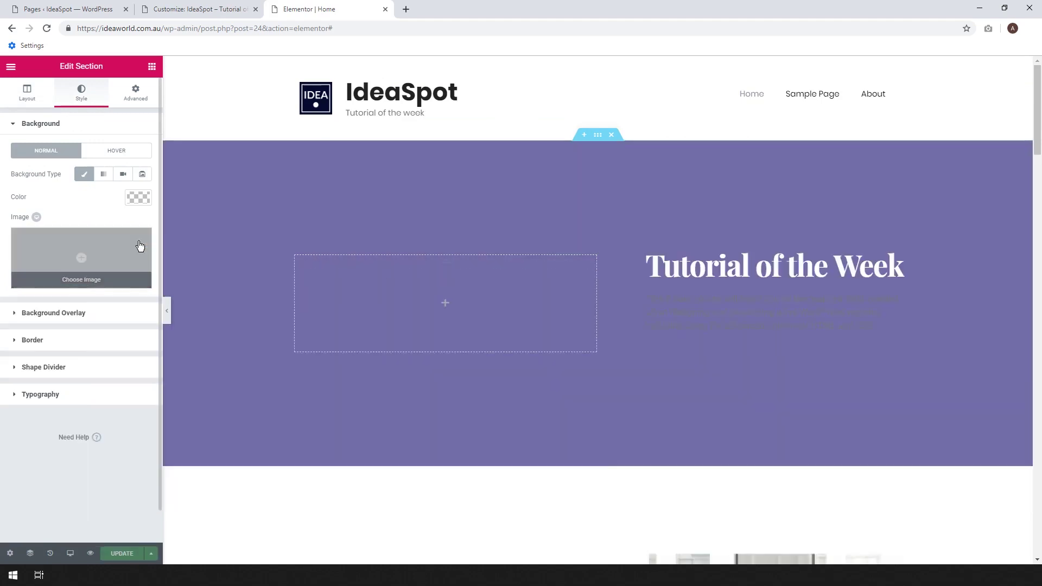
left_click(68, 270)
left_click(636, 231)
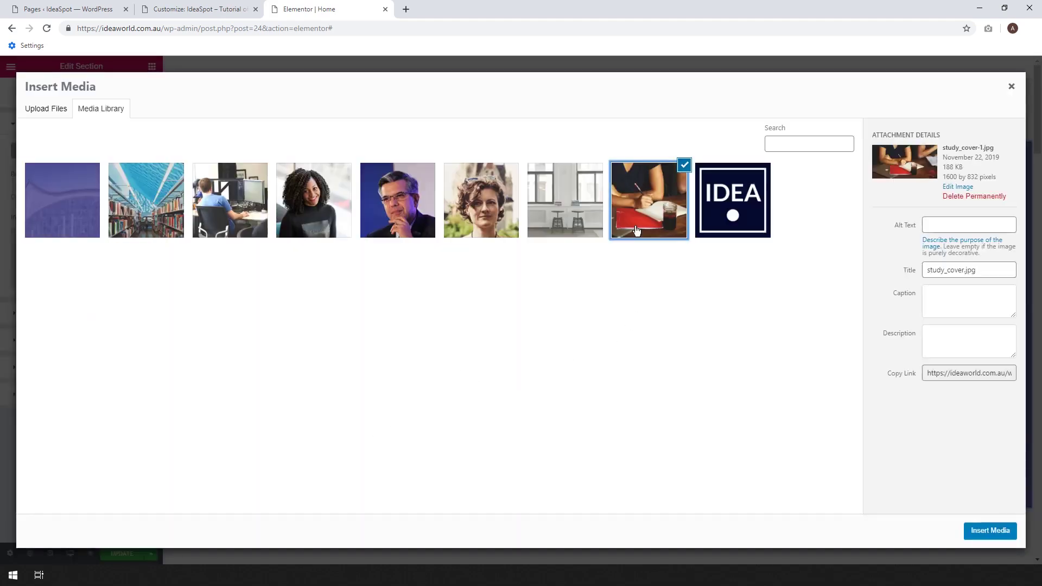
left_click(1006, 532)
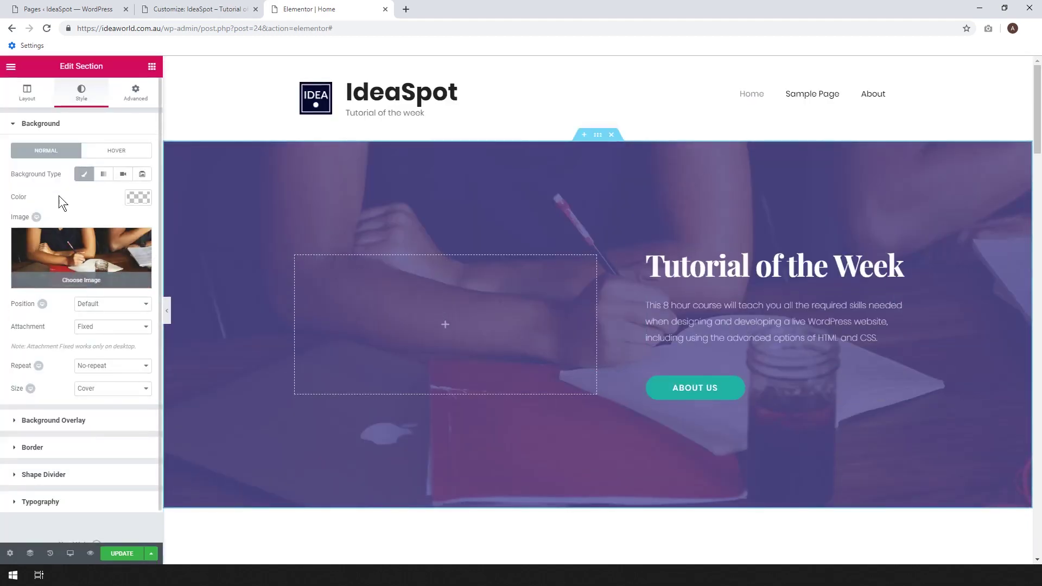
left_click(144, 197)
left_click(146, 197)
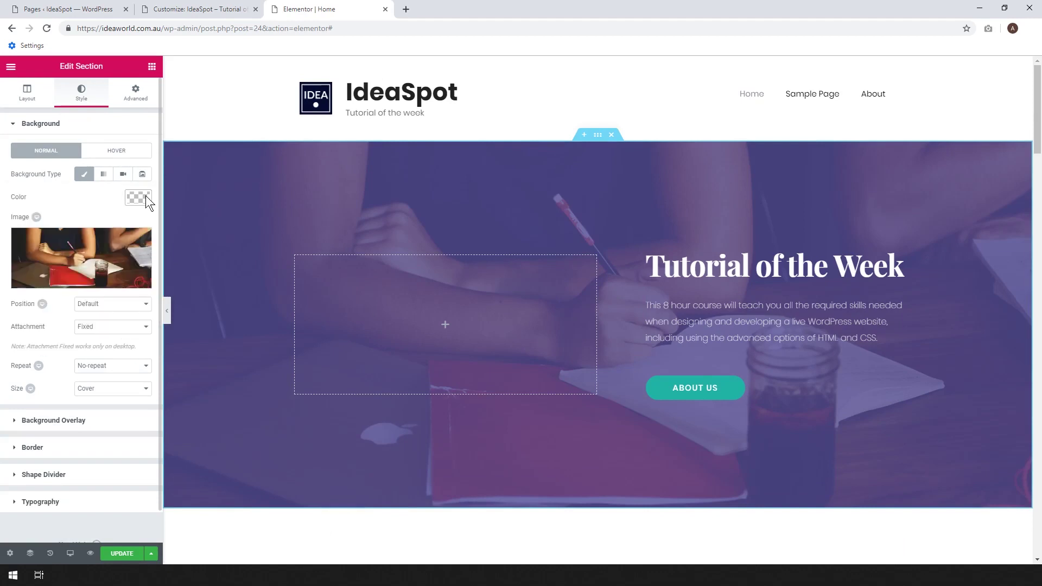
scroll(145, 195, "down", 1)
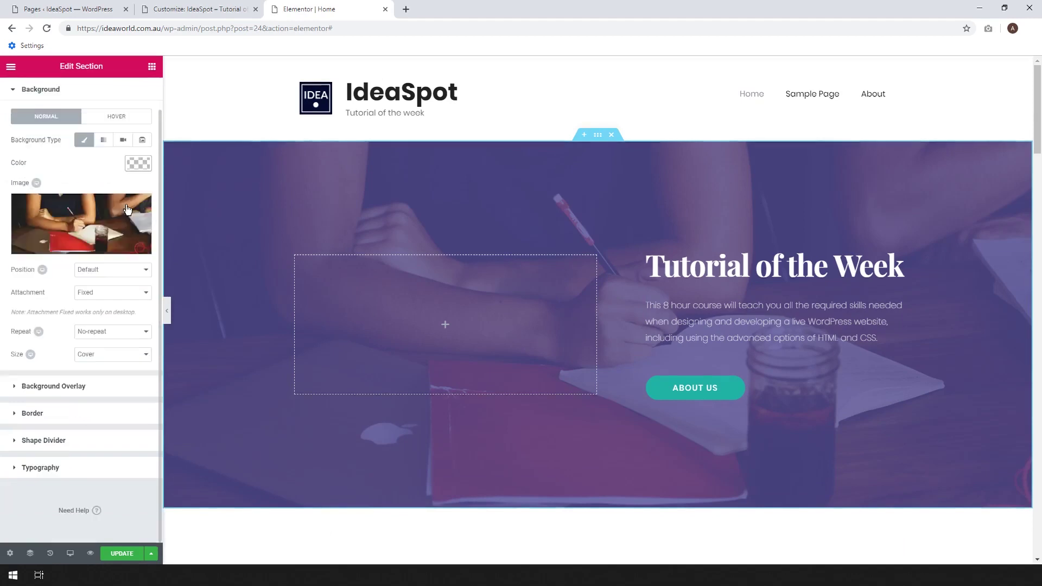
Try several background overlay colours, settling on the darker purple #5d4ea3.
left_click(86, 392)
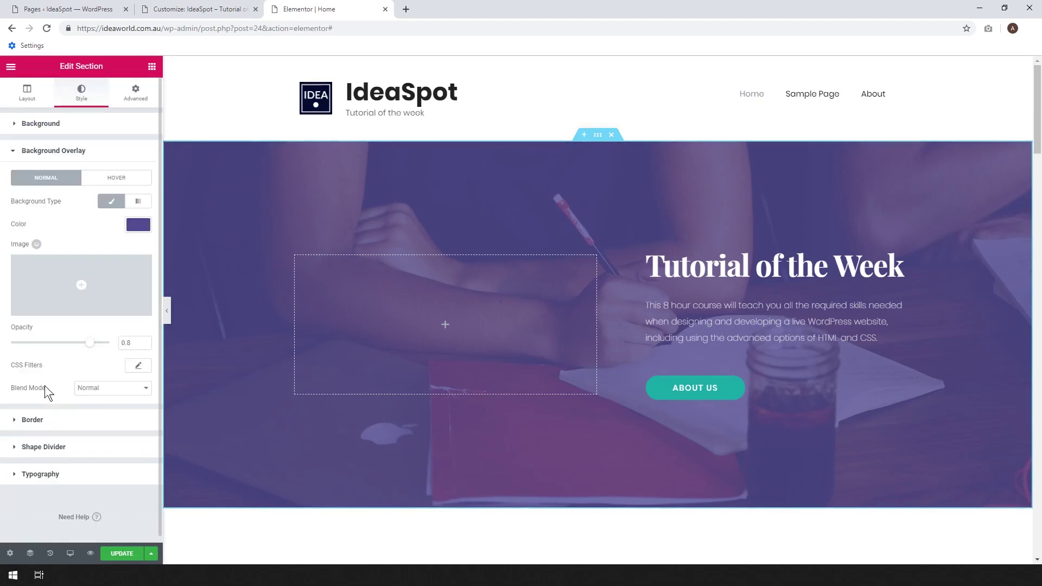
left_click(136, 228)
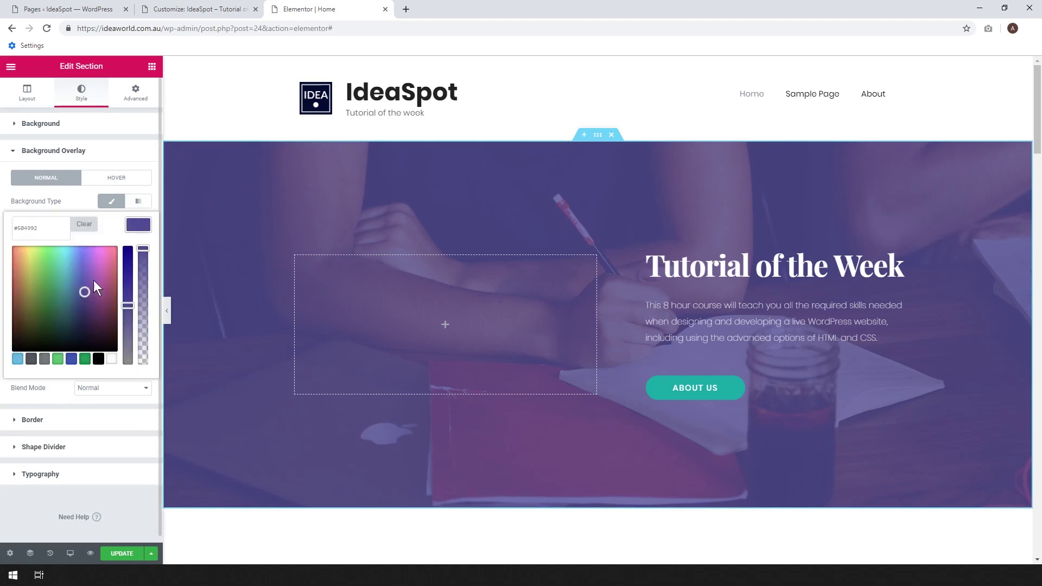
left_click(50, 323)
left_click(48, 302)
left_click(42, 279)
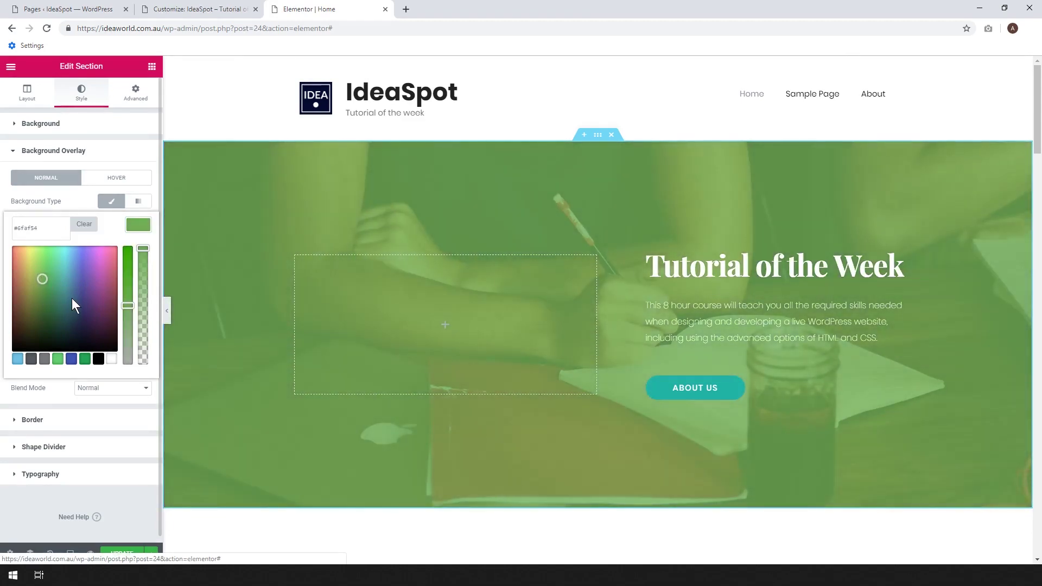
key("ctrl+z")
key("ctrl+z")
left_click(84, 270)
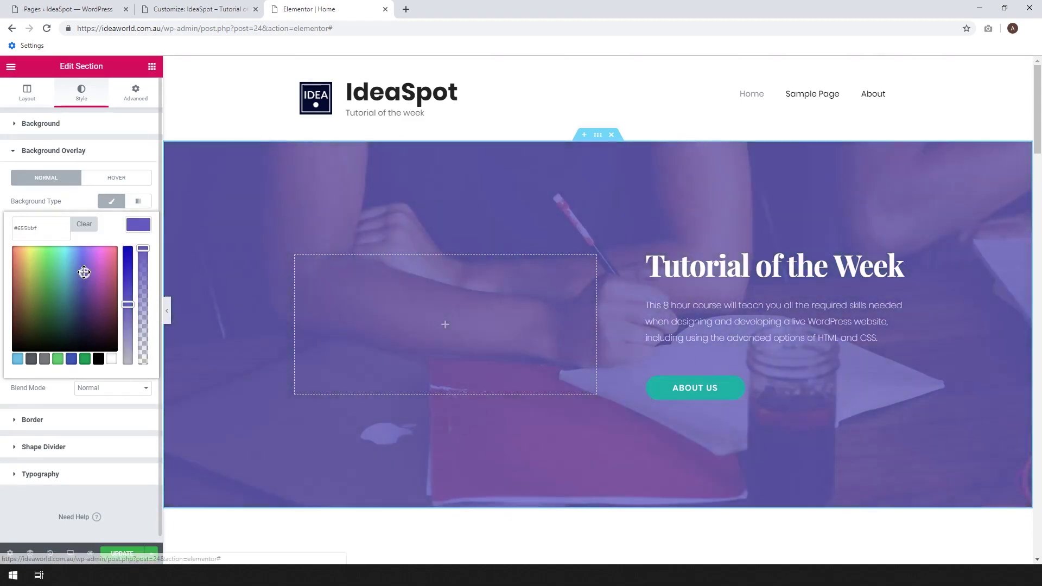
left_click(91, 261)
left_click(86, 284)
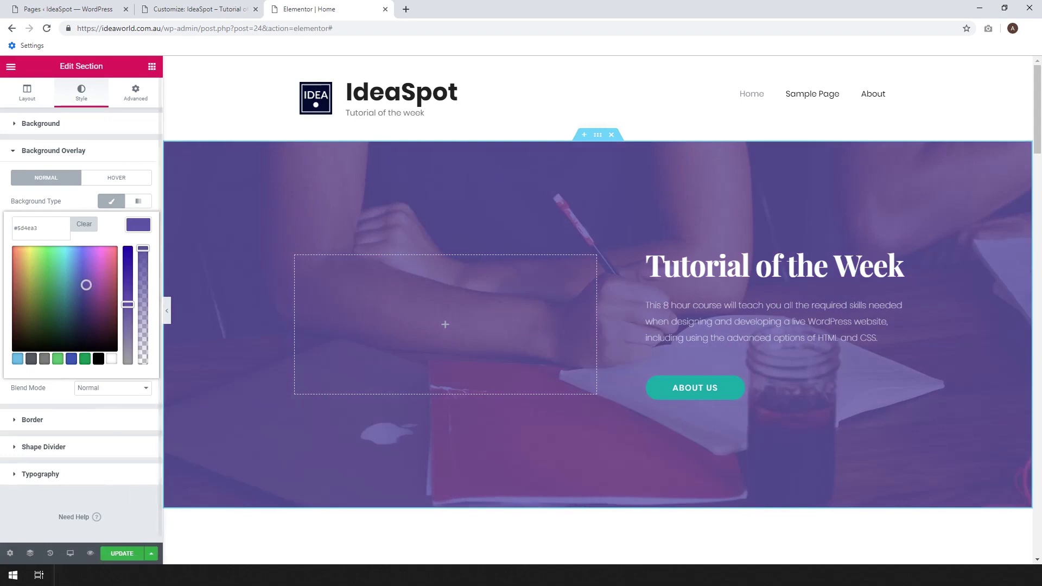
left_click(50, 553)
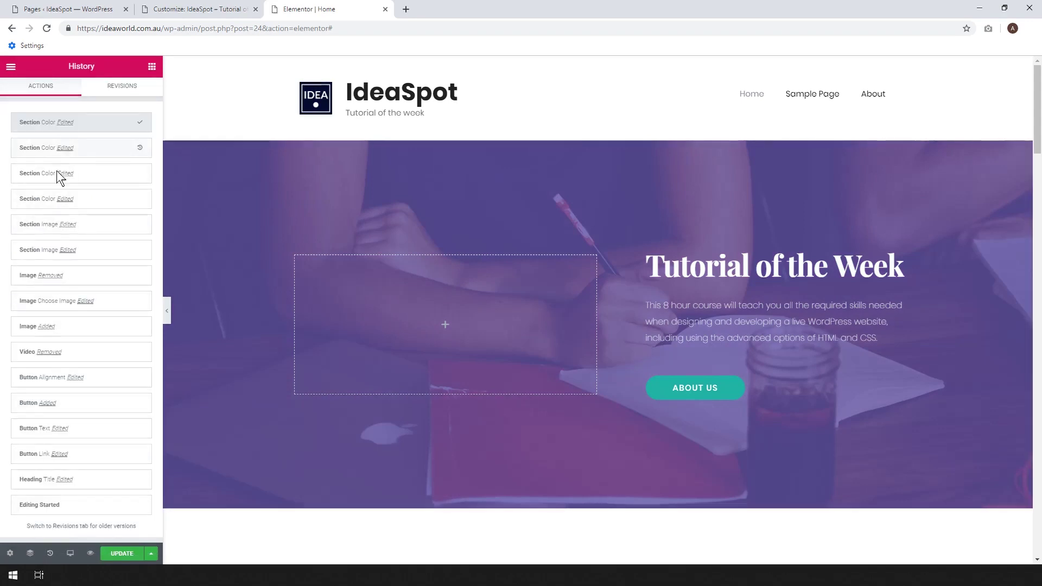
Restore the 'Section Image Edited' history entry, undoing the four later colour edits.
left_click(37, 218)
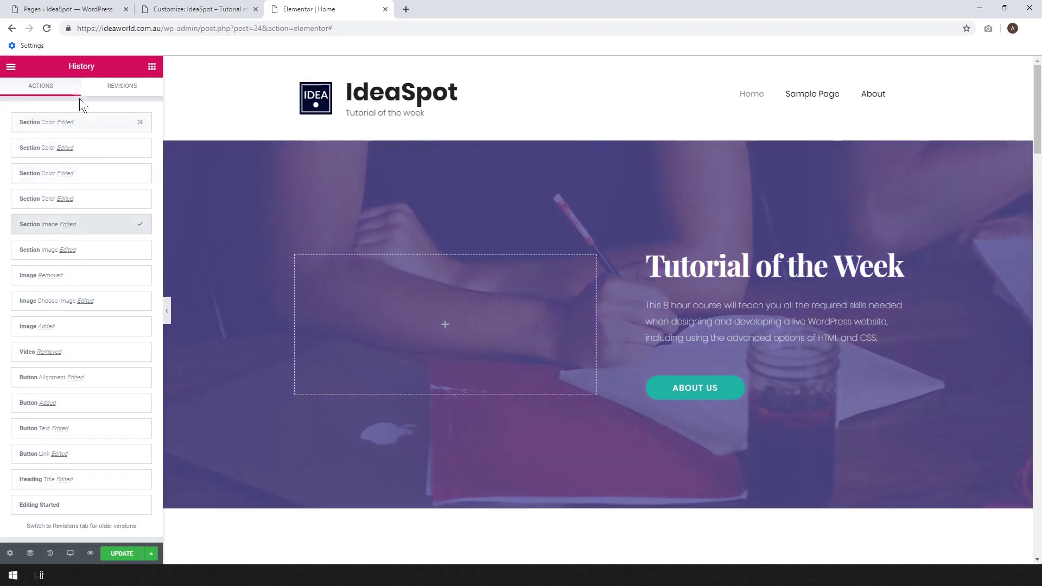
mouse_move(606, 137)
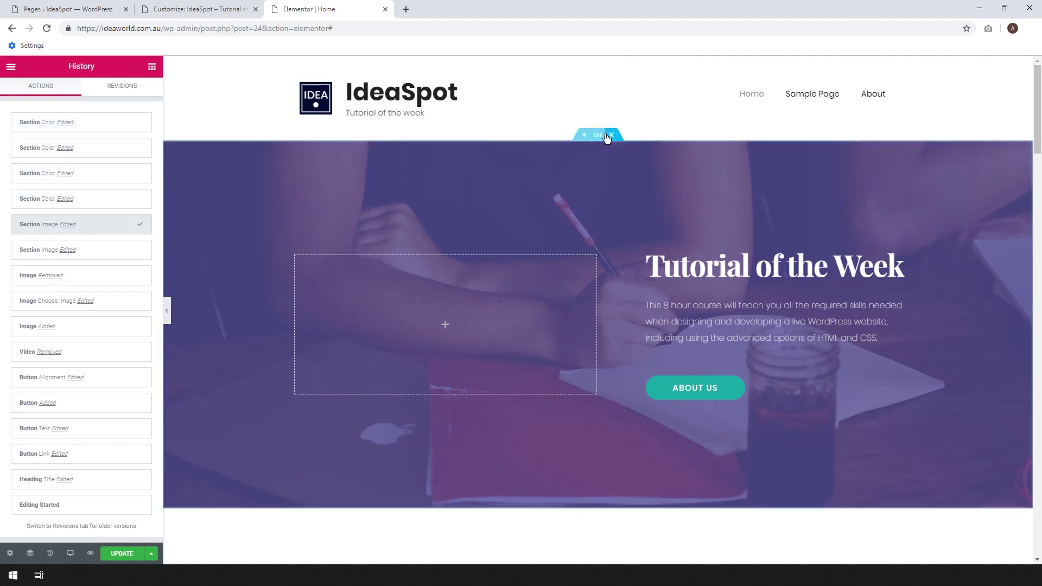
Make the hero overlay a purple-to-light-pink #f29dad gradient and save the page.
left_click(514, 152)
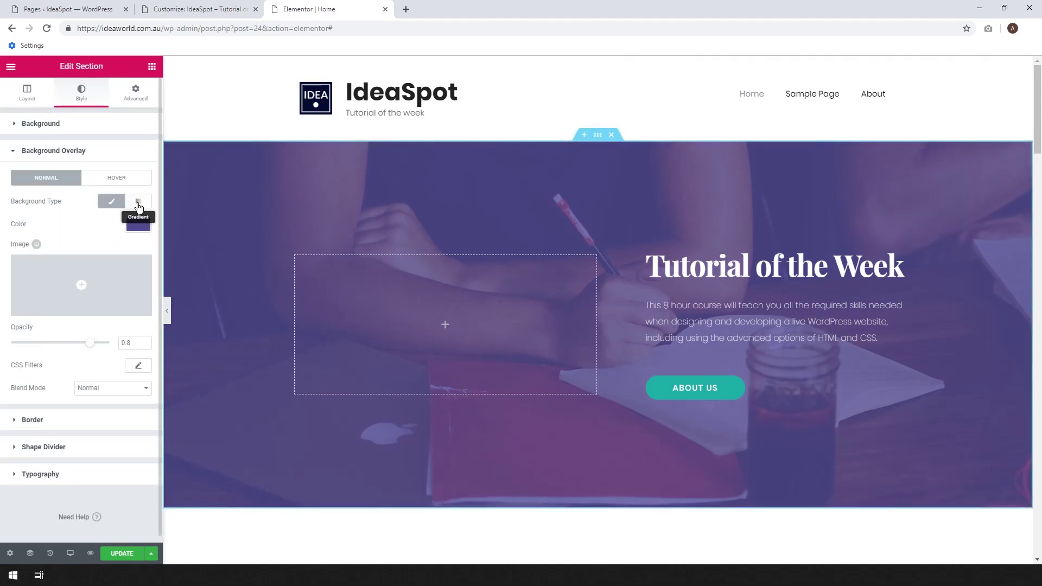
left_click(138, 202)
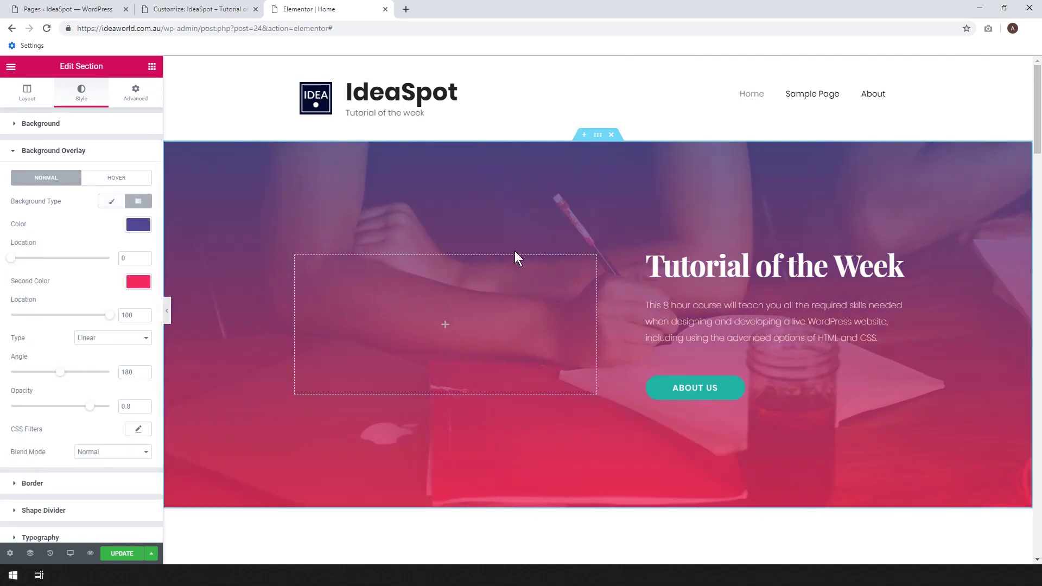
left_click(138, 281)
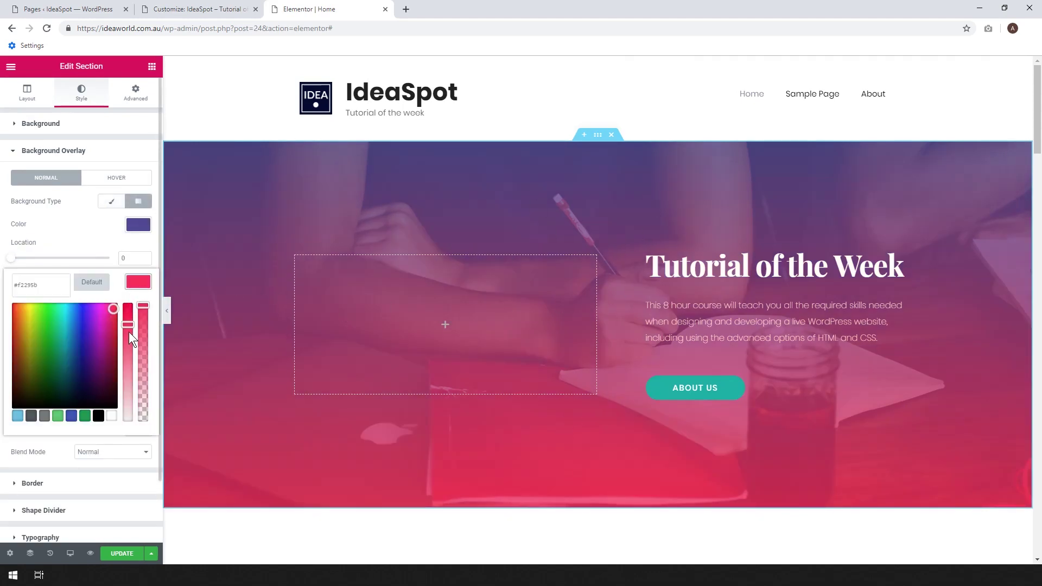
left_click_drag(127, 336, 123, 367)
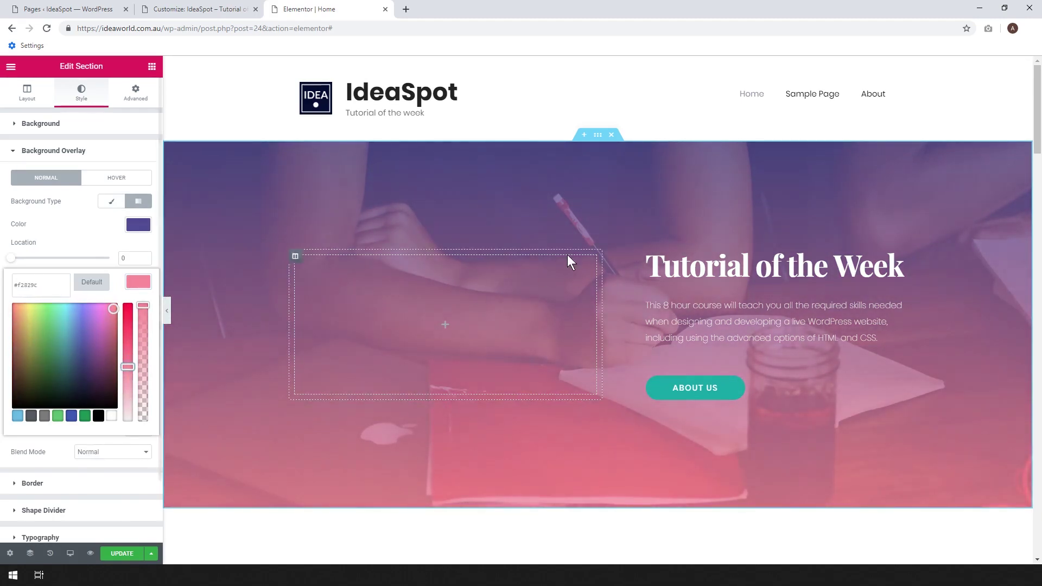
left_click_drag(127, 367, 128, 377)
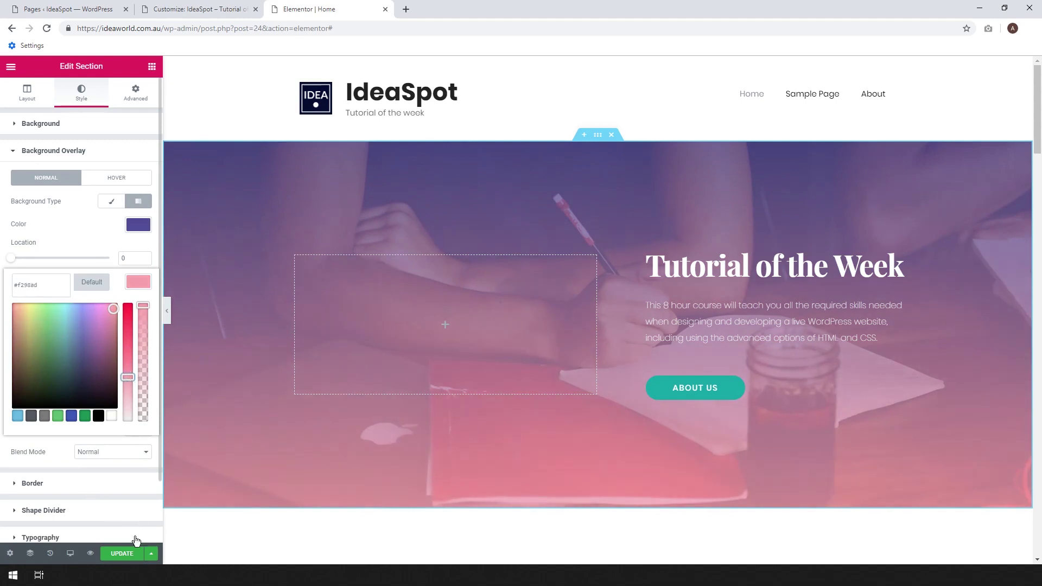
left_click(125, 554)
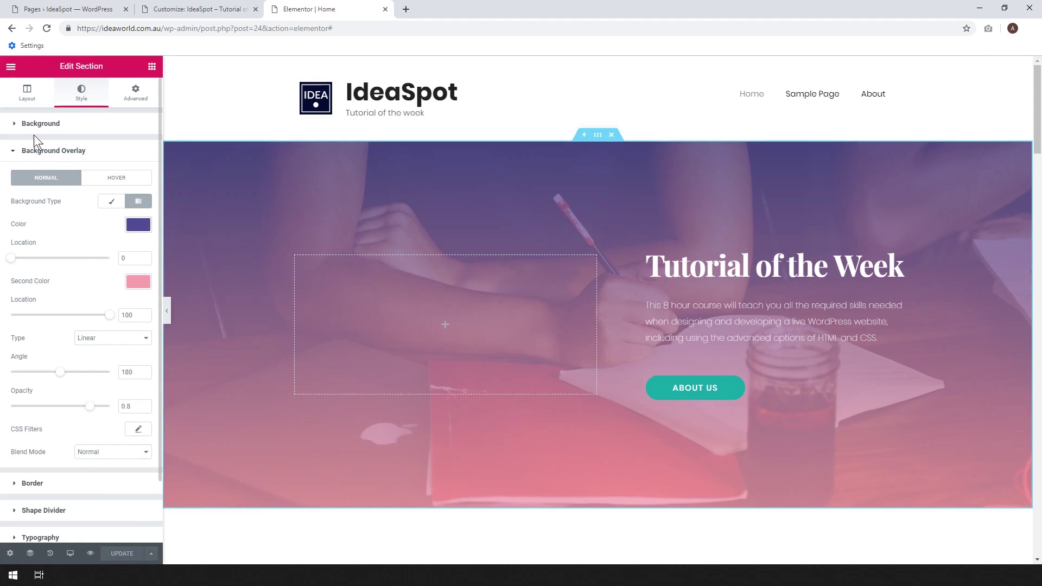
left_click(14, 125)
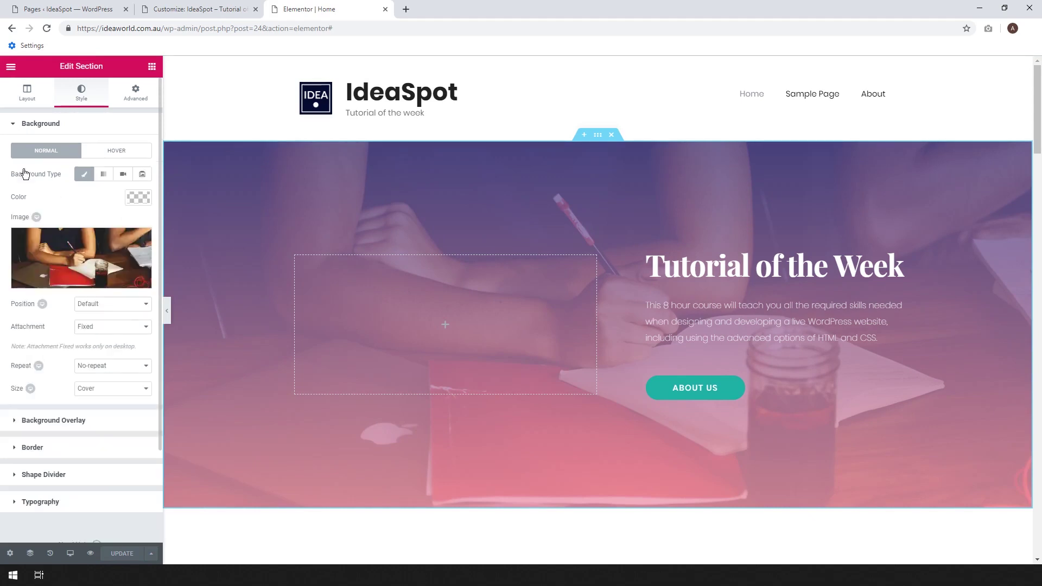
Remove and reinsert study_cover.jpg as the hero section's background image.
left_click(140, 241)
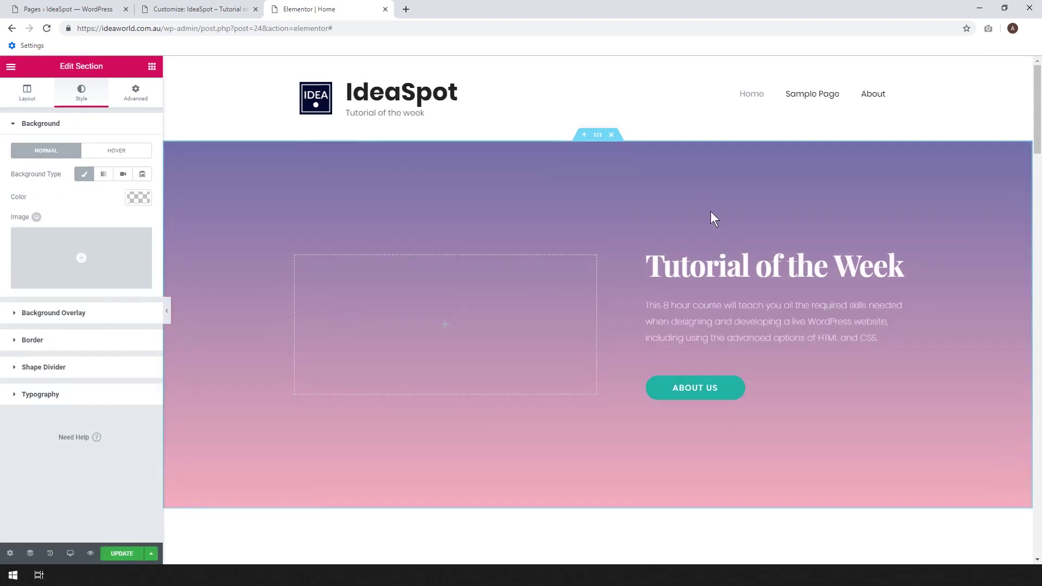
left_click(135, 196)
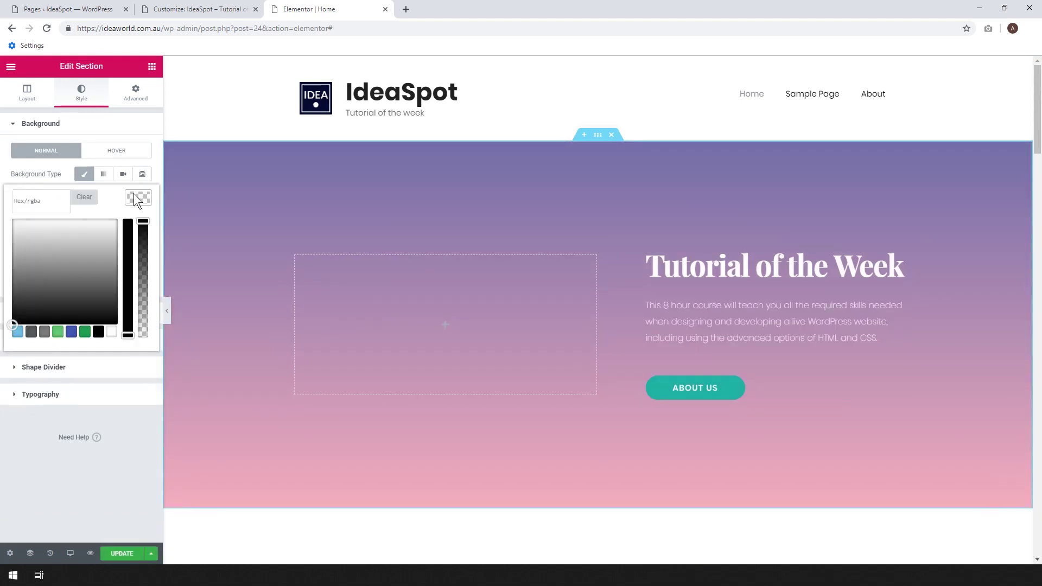
left_click(133, 193)
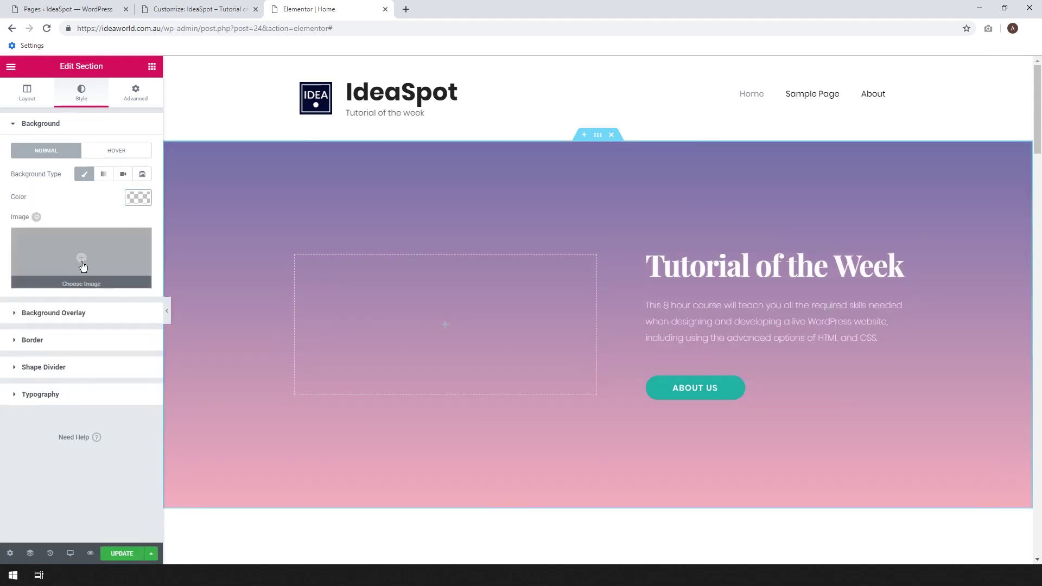
left_click(81, 261)
left_click(657, 204)
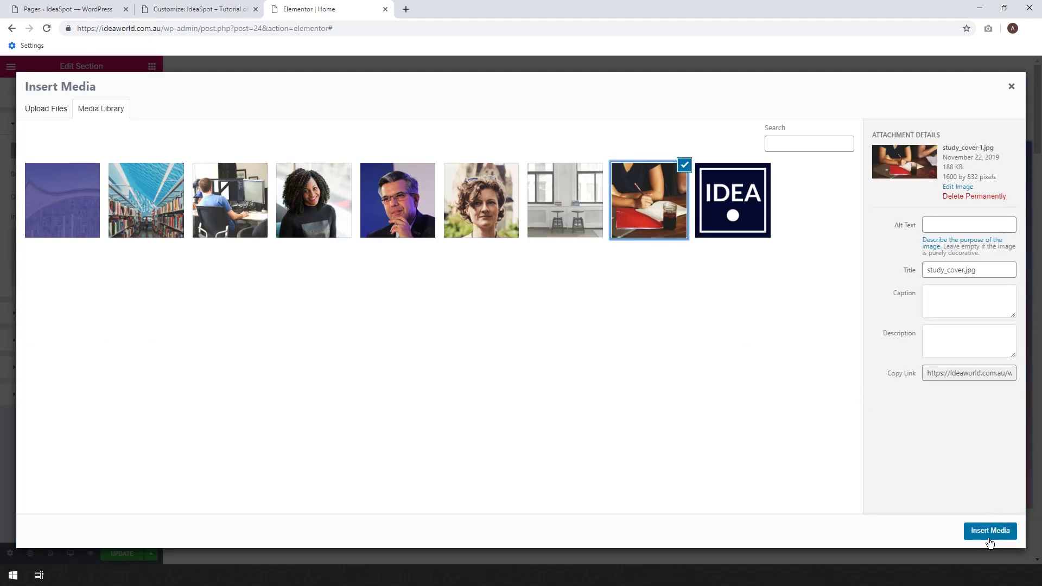
left_click(989, 532)
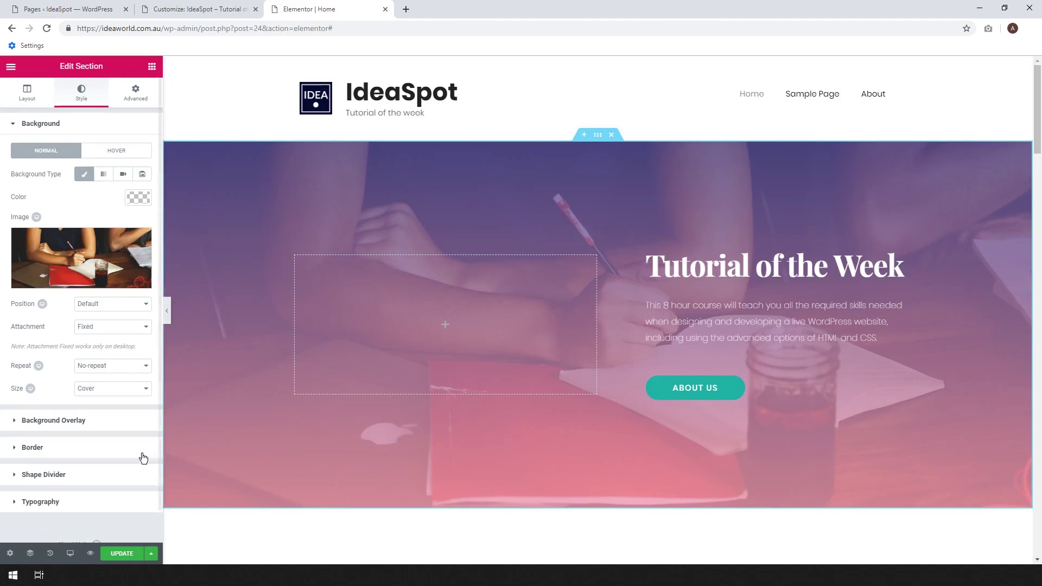
left_click(88, 475)
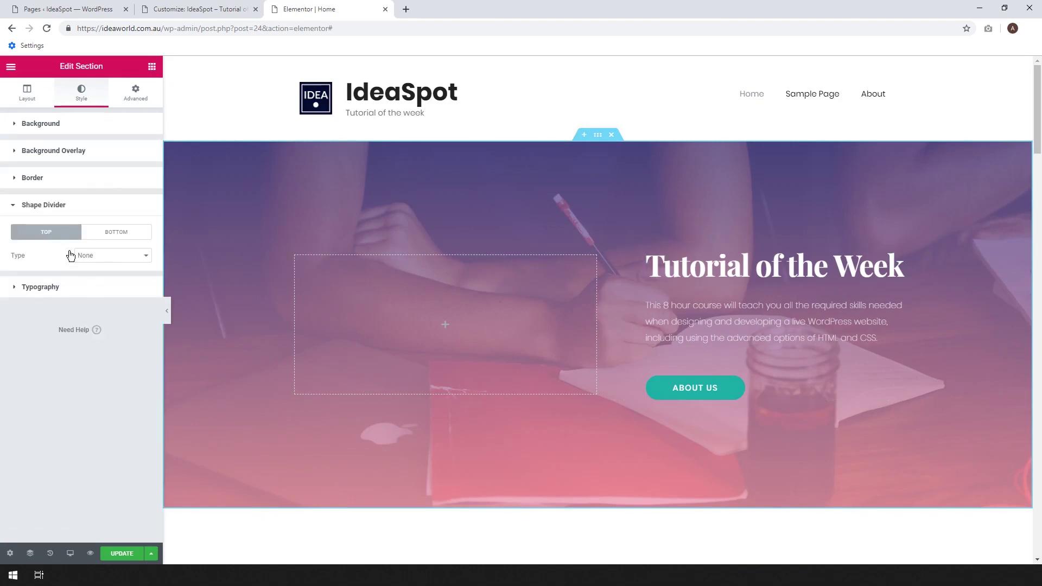
Add a Waves shape divider to the hero's bottom edge and raise its height to 80.
left_click(109, 236)
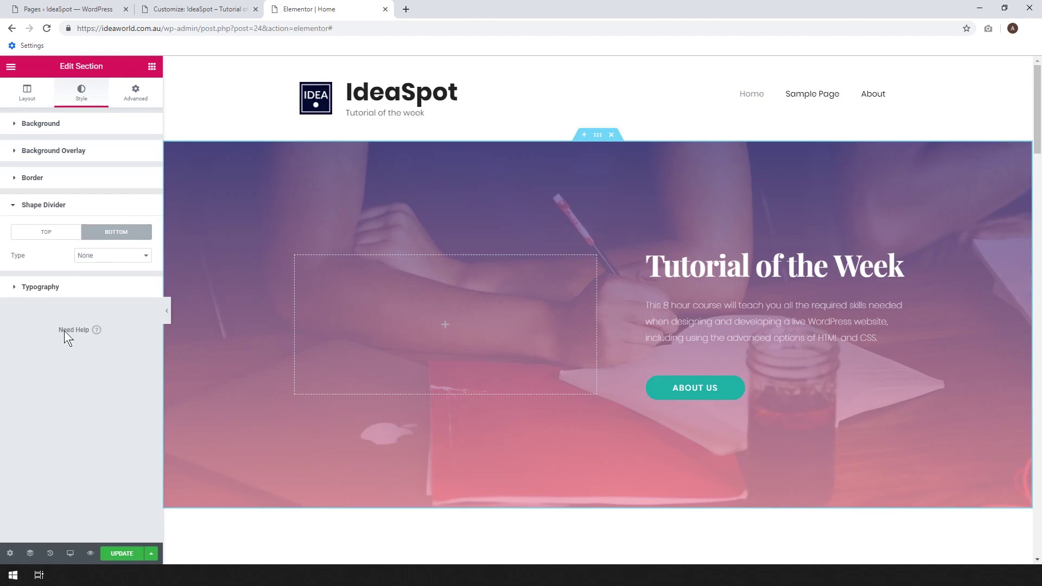
left_click(90, 256)
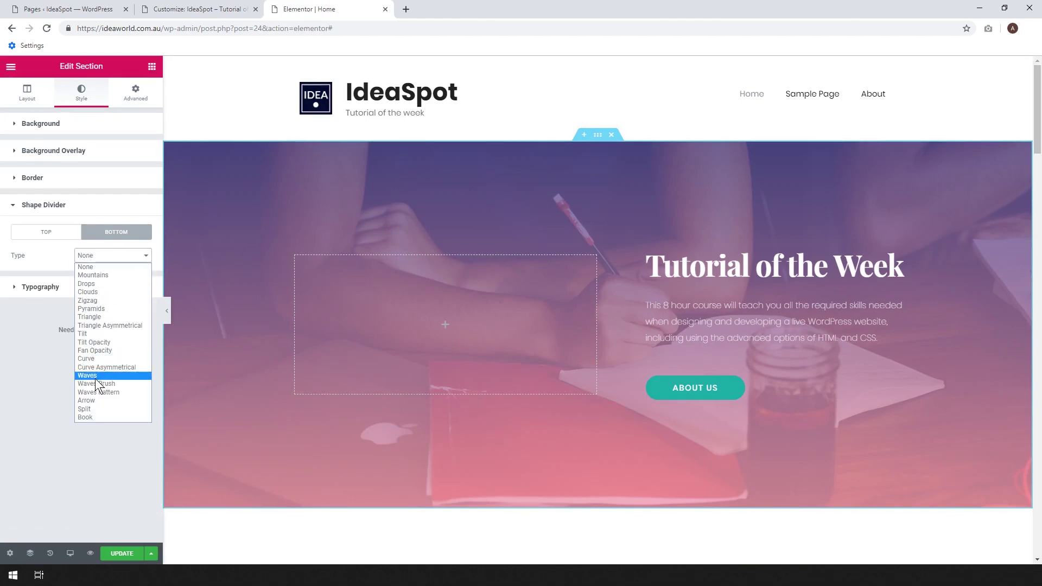
left_click(87, 375)
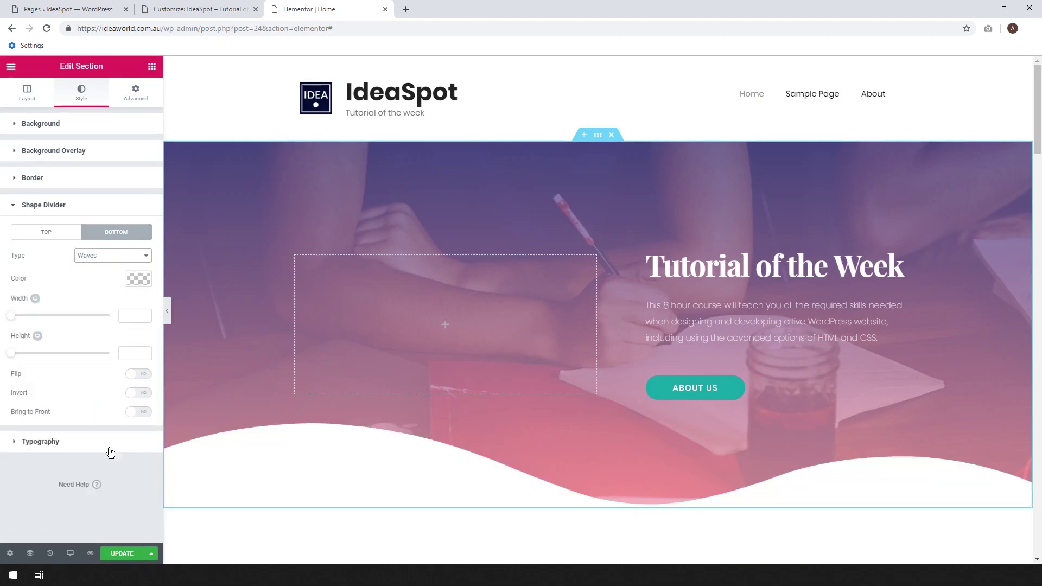
mouse_move(12, 356)
left_mouse_down()
mouse_move(60, 362)
mouse_move(29, 366)
left_mouse_up()
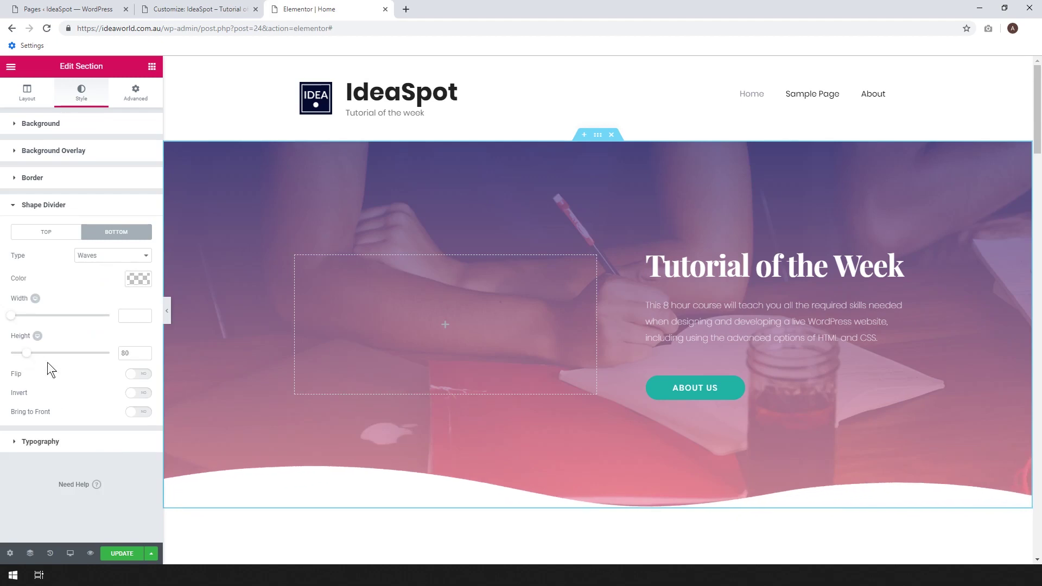
Update the page to save the new bottom divider.
left_click(133, 554)
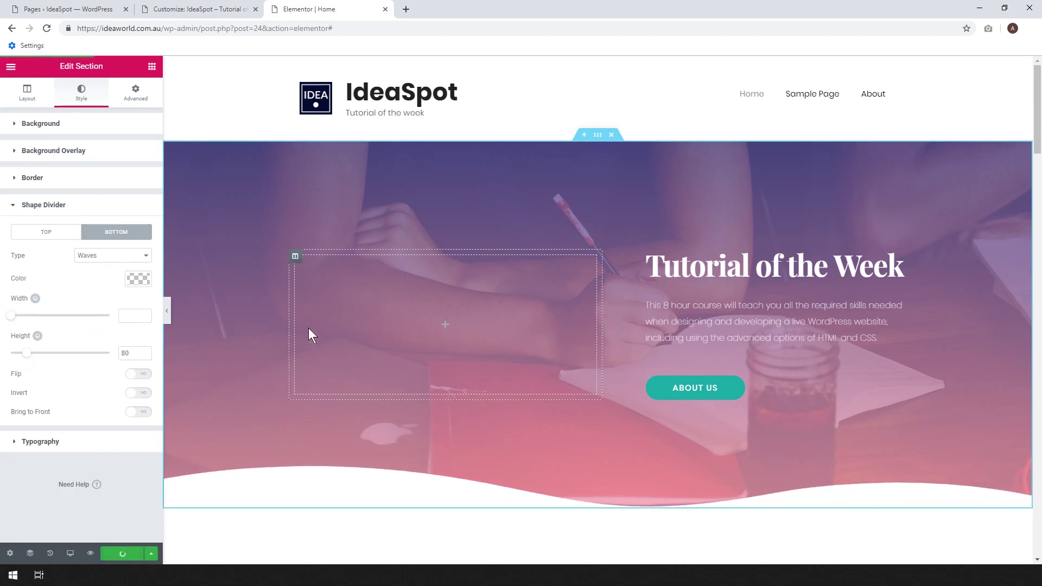
scroll(482, 307, "down", 3)
scroll(564, 281, "up", 3)
scroll(564, 281, "down", 2)
scroll(717, 256, "up", 2)
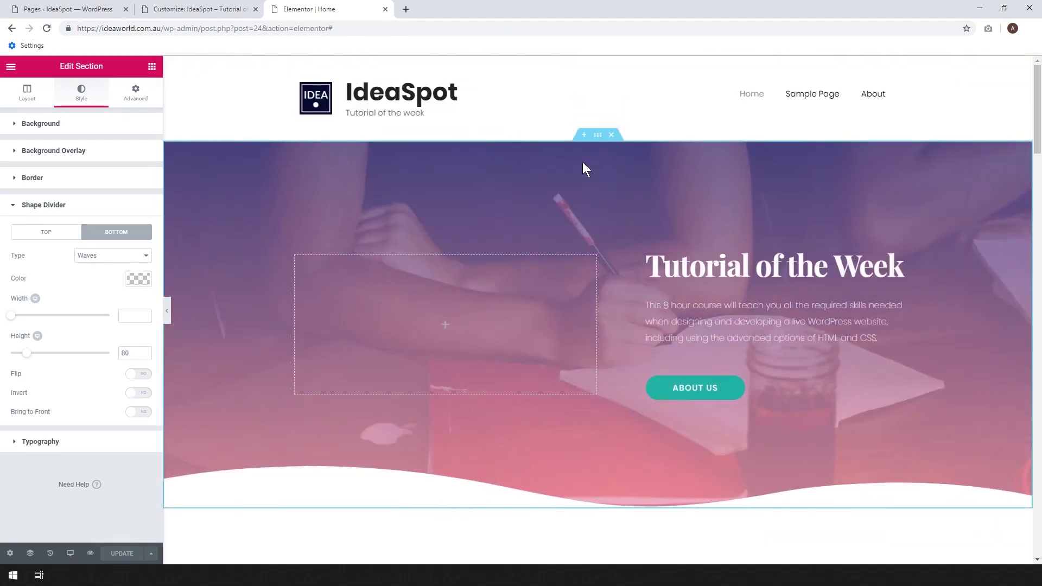
left_click(29, 124)
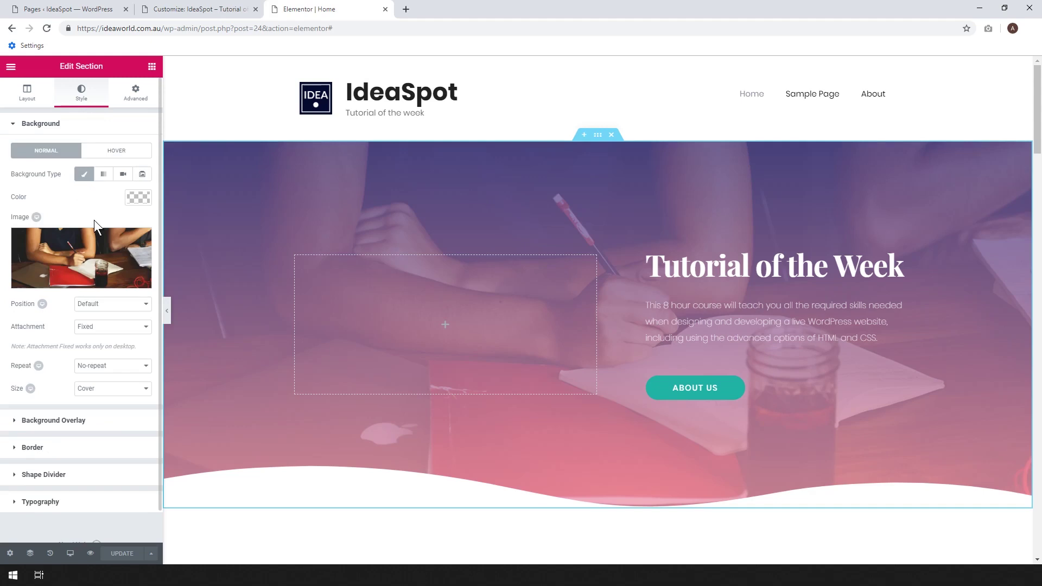
scroll(370, 331, "down", 1)
scroll(370, 331, "up", 1)
left_click(102, 328)
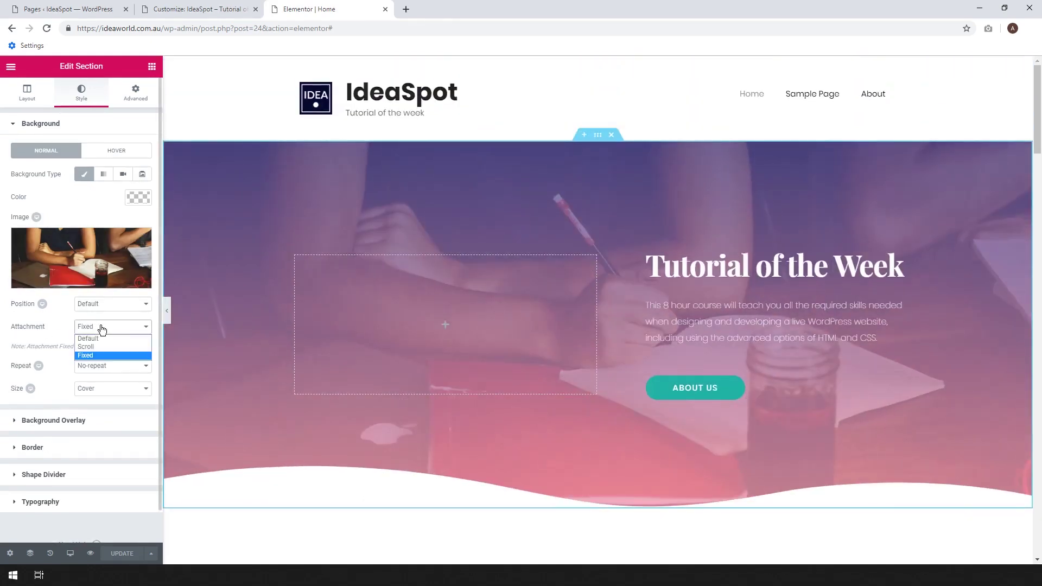
left_click(99, 338)
scroll(809, 270, "down", 1)
scroll(809, 268, "down", 4)
scroll(809, 268, "up", 4)
scroll(767, 262, "down", 3)
scroll(767, 262, "up", 3)
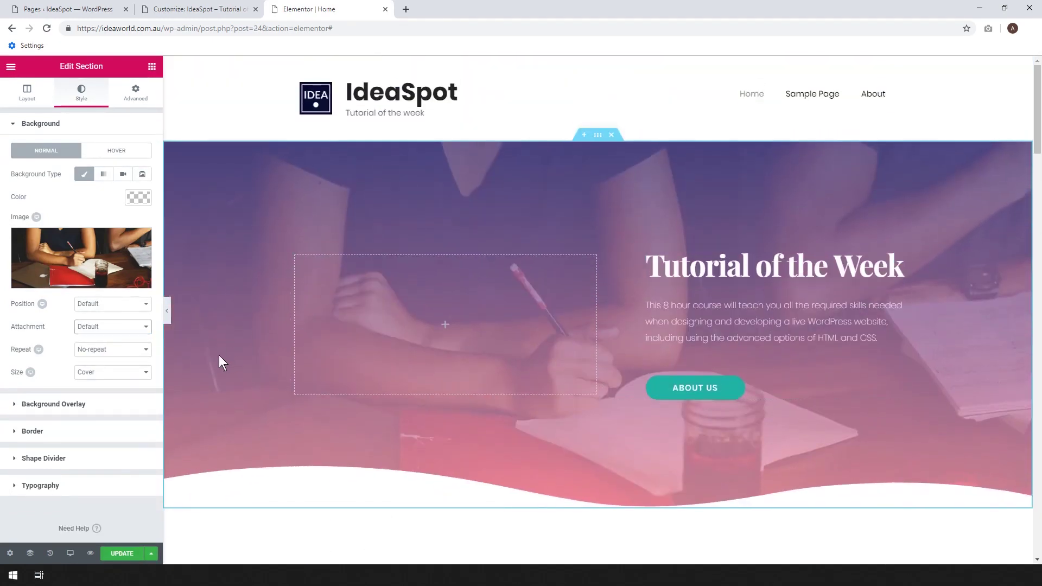
left_click(104, 307)
left_click(104, 307)
left_click(105, 326)
left_click(106, 347)
scroll(654, 319, "down", 4)
scroll(654, 319, "up", 4)
scroll(654, 319, "down", 3)
scroll(653, 319, "up", 3)
left_click(127, 327)
left_click(121, 351)
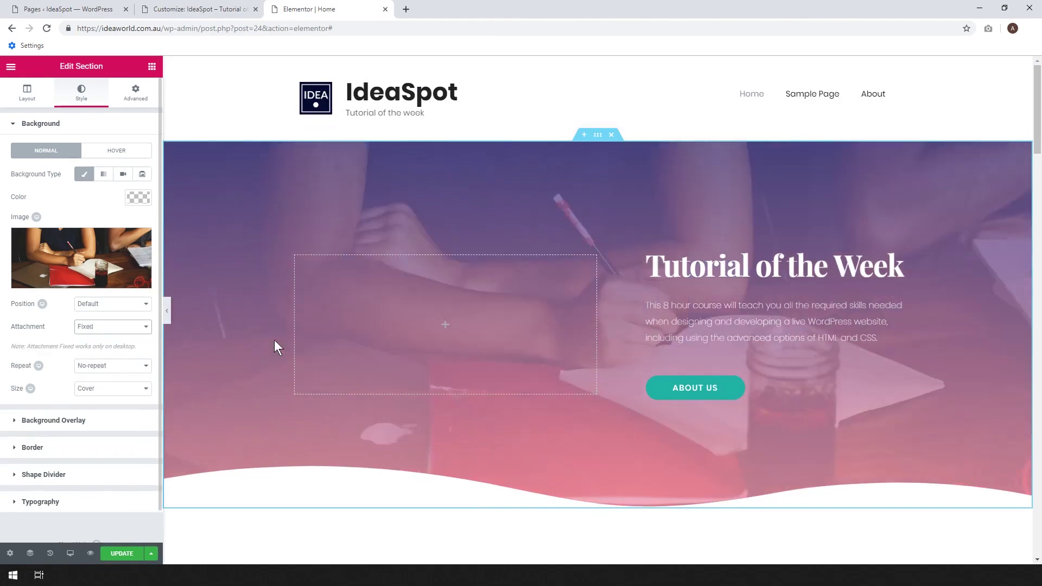
scroll(816, 317, "down", 1)
scroll(633, 291, "up", 1)
scroll(737, 246, "down", 5)
scroll(737, 246, "up", 5)
scroll(735, 246, "down", 5)
scroll(734, 246, "up", 5)
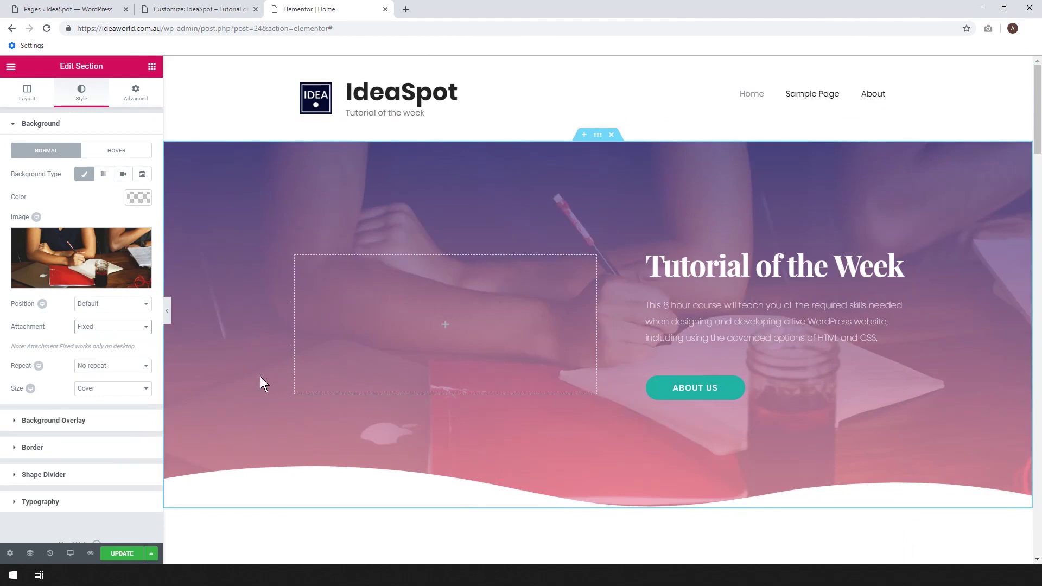
Try Top Left and Bottom Right background positions, then settle on Center Center.
left_click(115, 308)
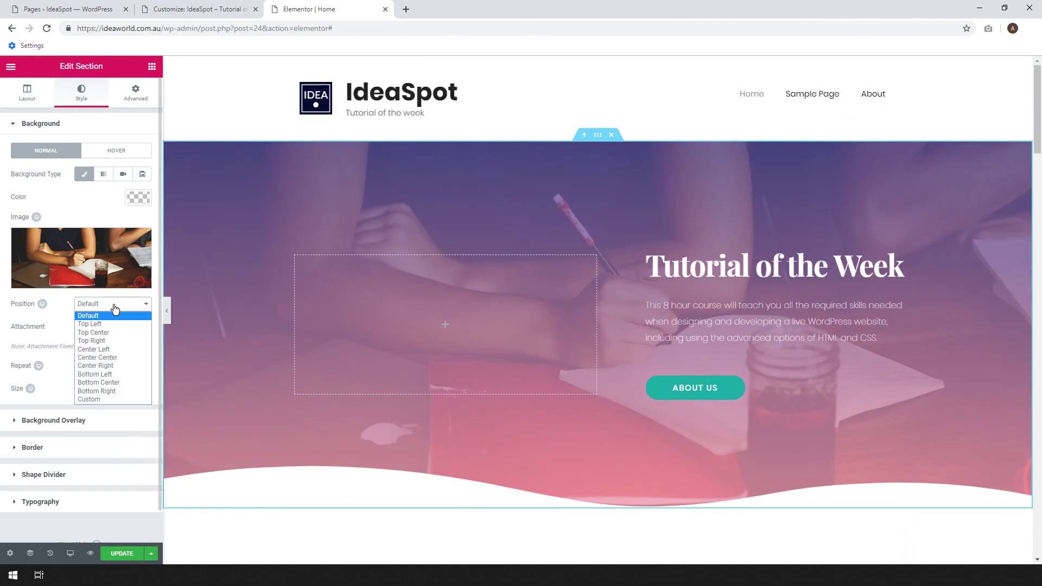
left_click(105, 357)
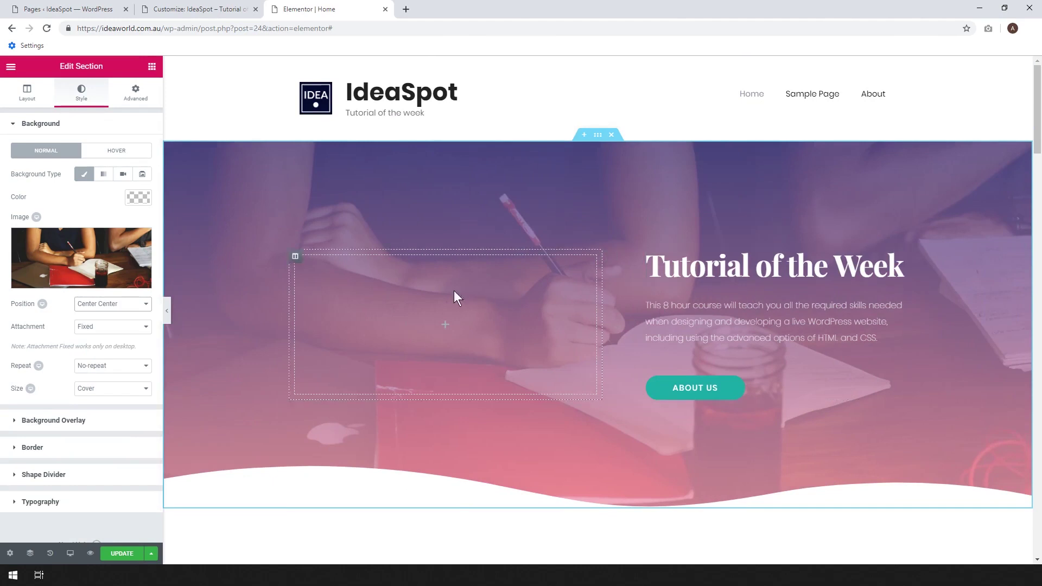
left_click(127, 303)
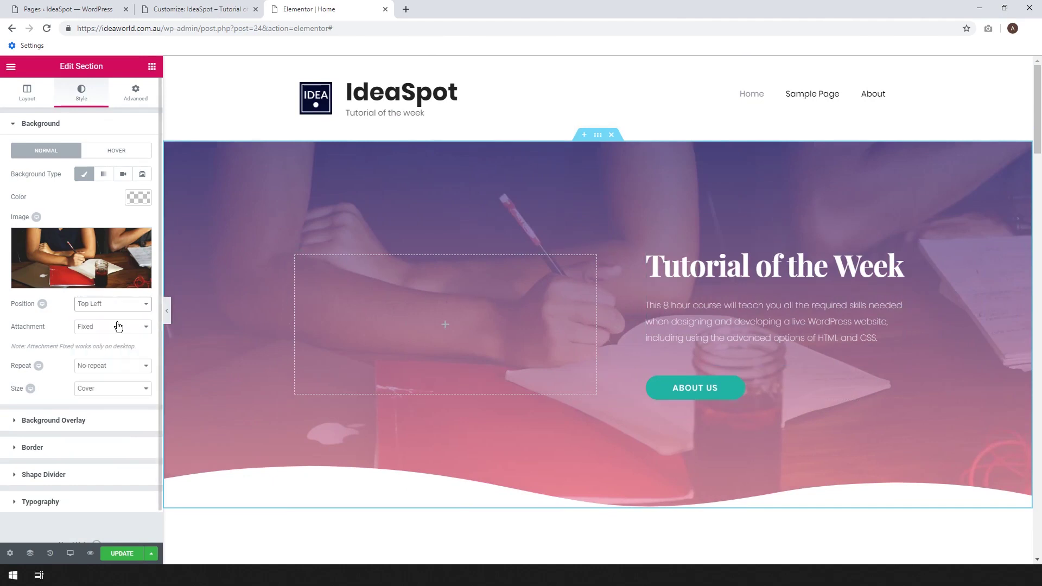
left_click(117, 323)
left_click(93, 308)
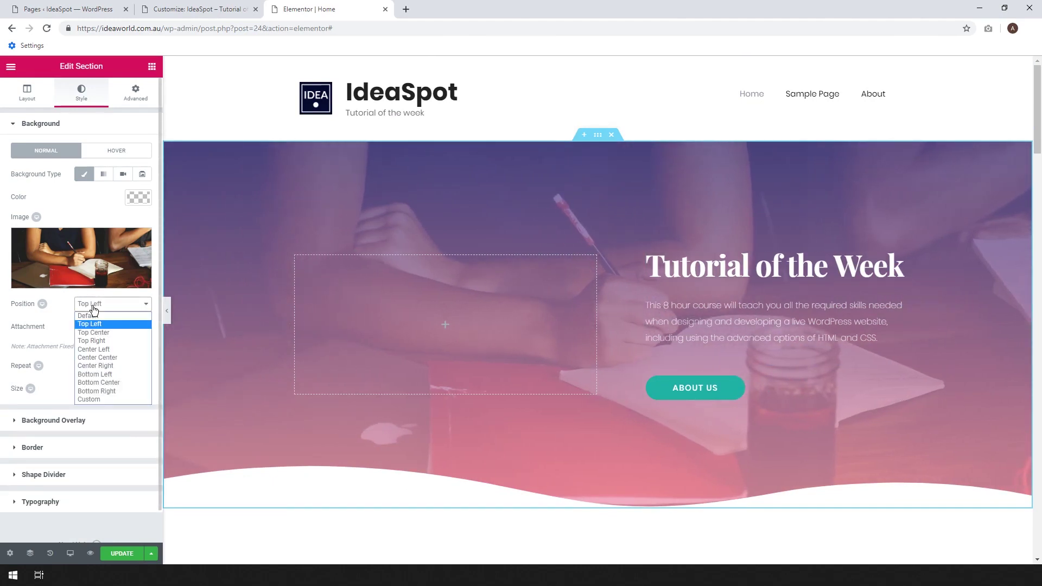
left_click(110, 390)
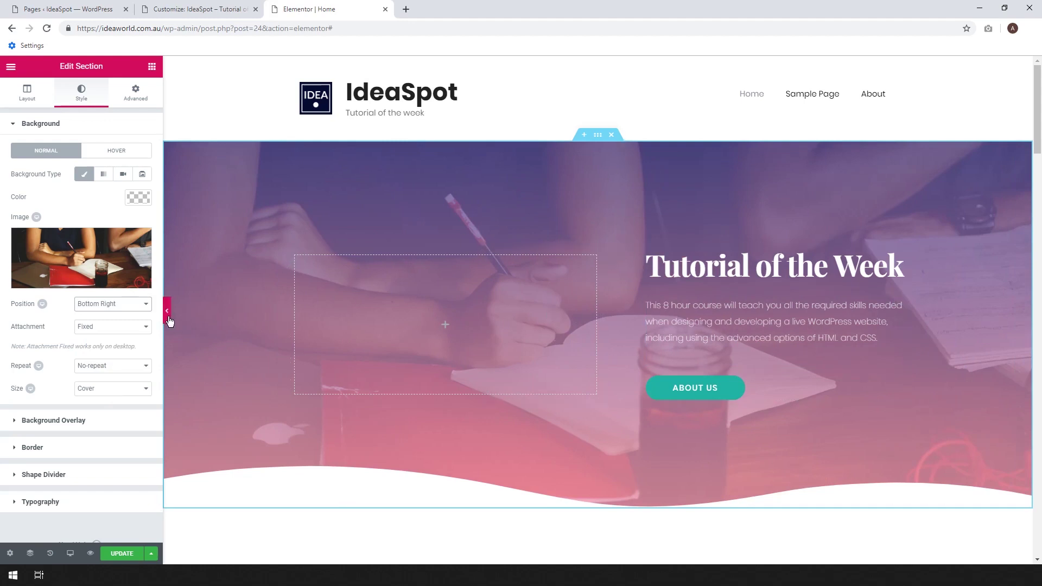
left_click(111, 305)
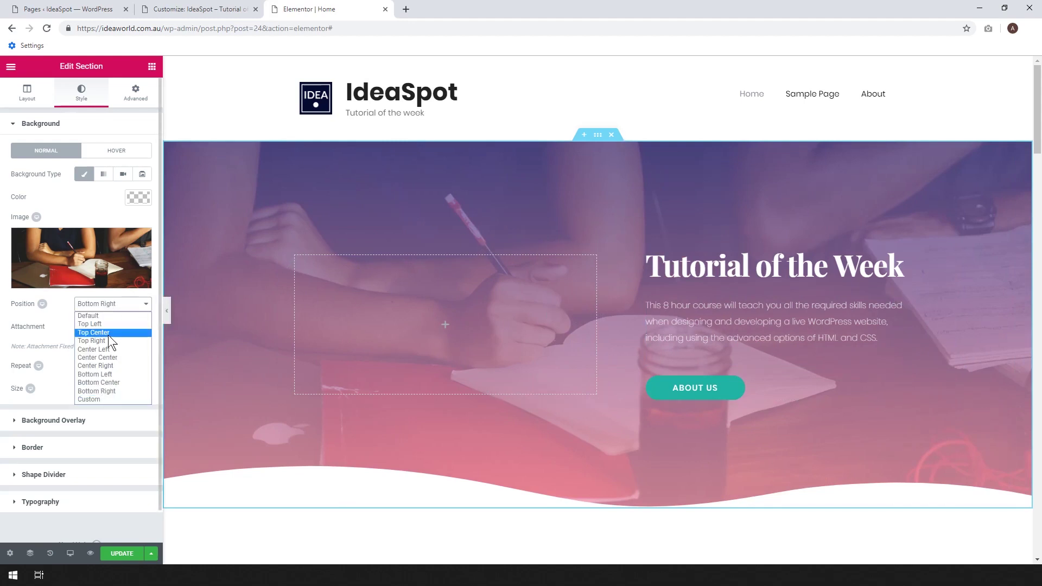
left_click(109, 357)
Update the page to save the Center Center background position.
scroll(579, 266, "down", 6)
scroll(583, 269, "up", 6)
left_click(122, 554)
scroll(619, 207, "down", 10)
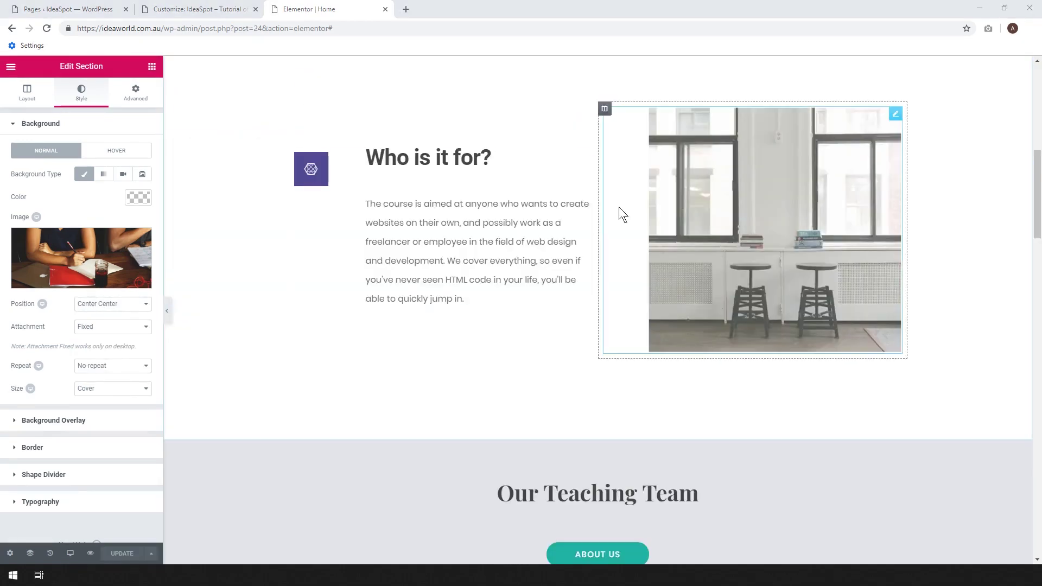
scroll(634, 207, "up", 3)
scroll(454, 287, "down", 3)
scroll(453, 287, "up", 3)
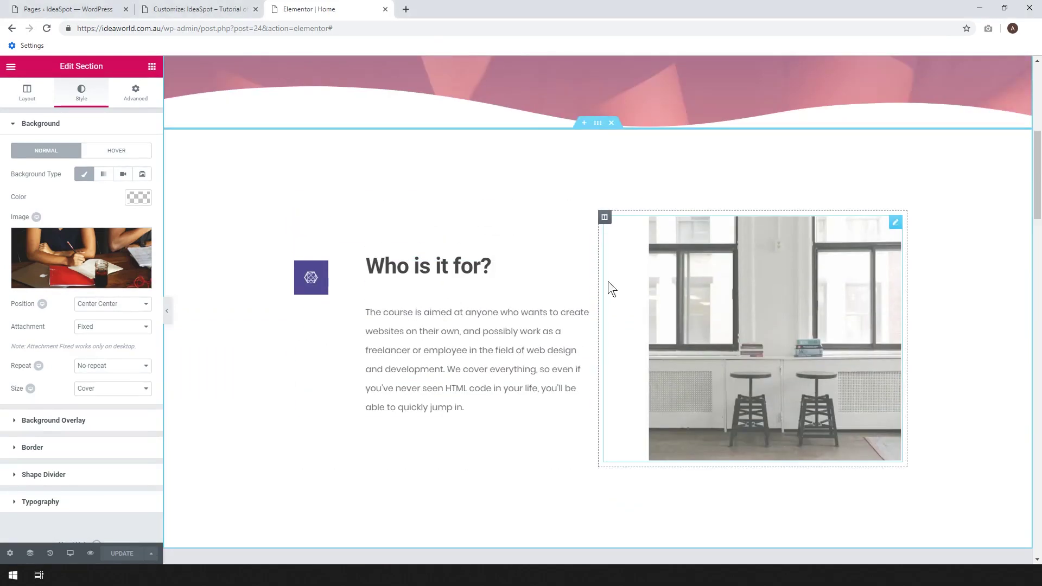
Select the 'Who is it for?' icon box to show its settings.
left_click(307, 280)
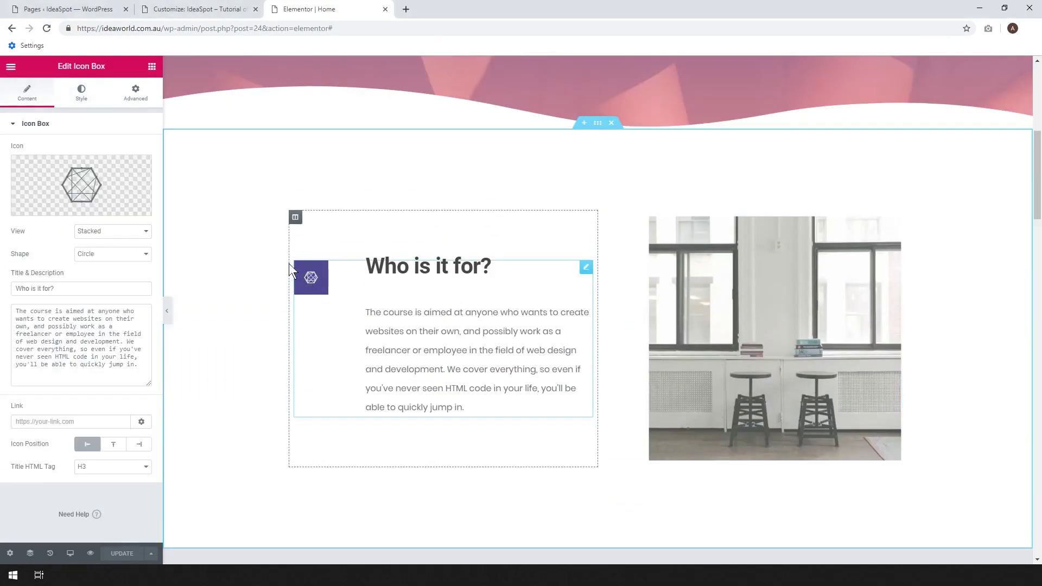
left_click(153, 67)
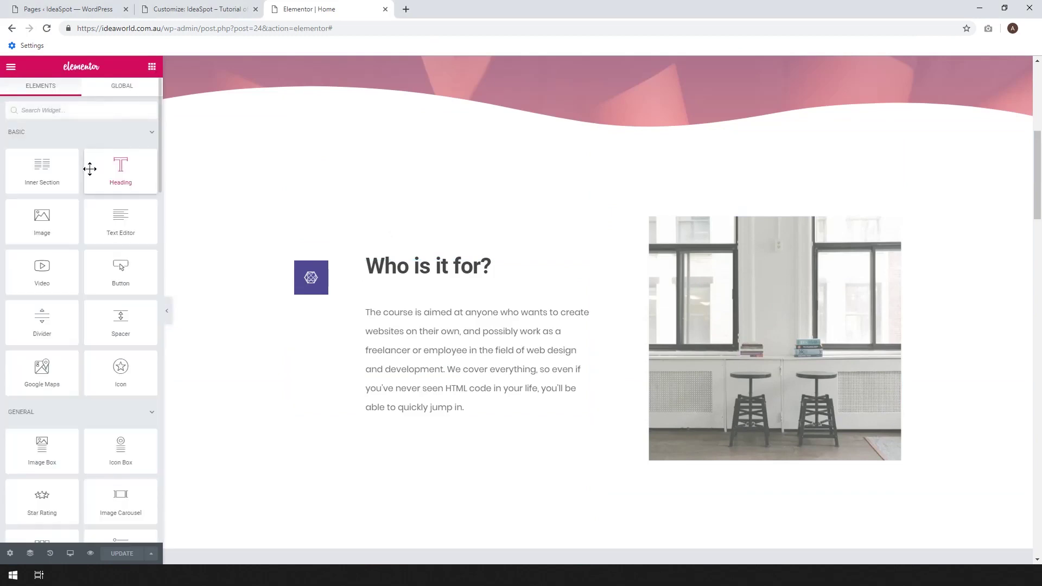
scroll(109, 217, "down", 2)
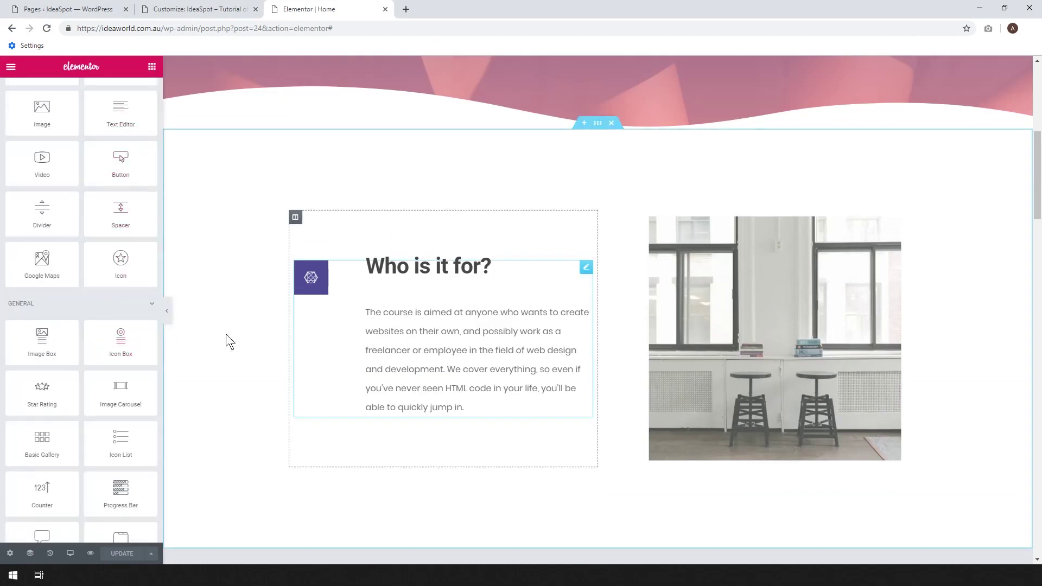
left_click(316, 289)
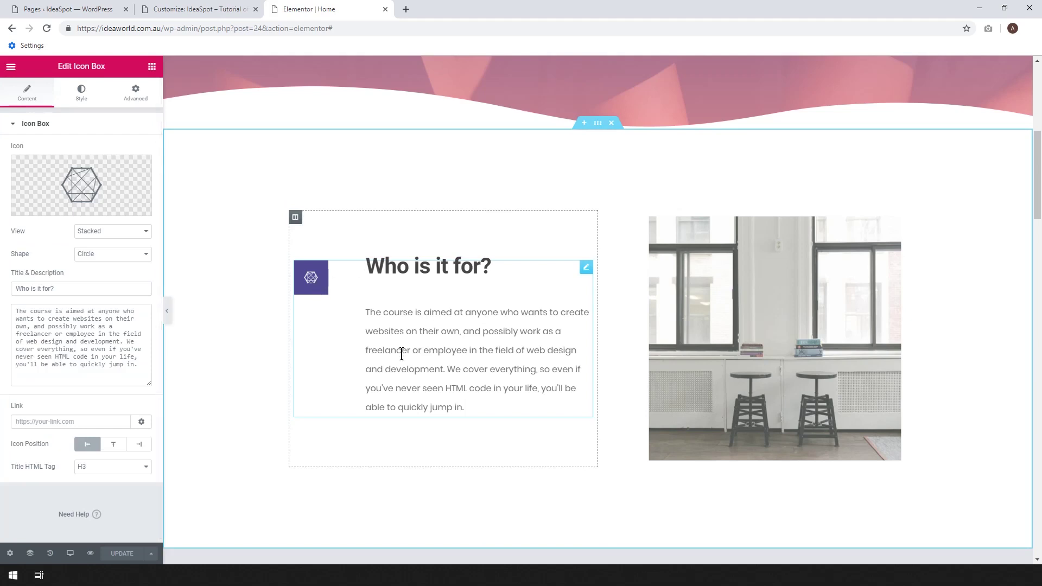
Choose the Wrench icon from the Icon Library and insert it into the box.
mouse_move(84, 187)
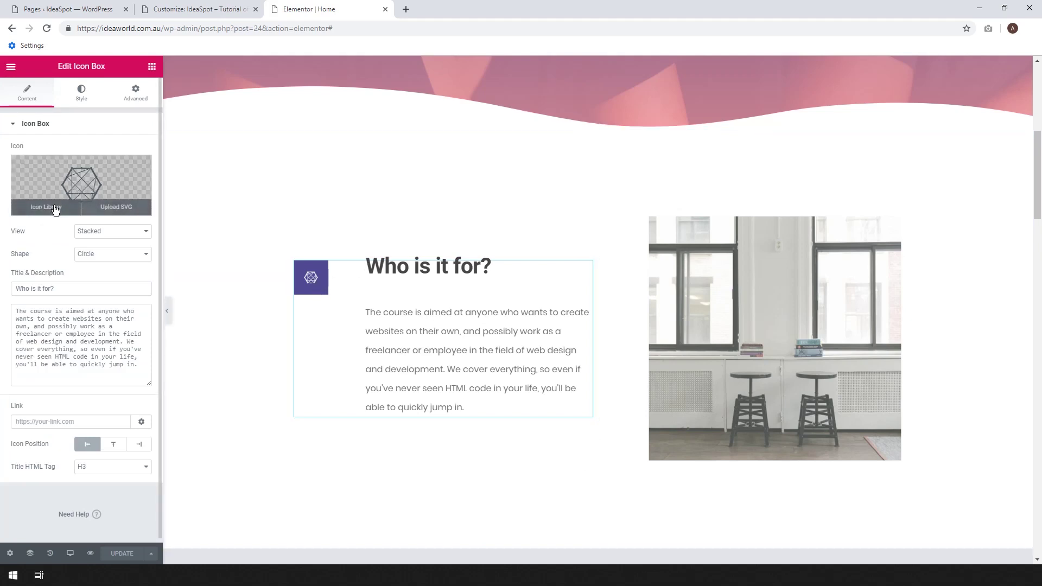
left_click(54, 207)
scroll(593, 358, "down", 2)
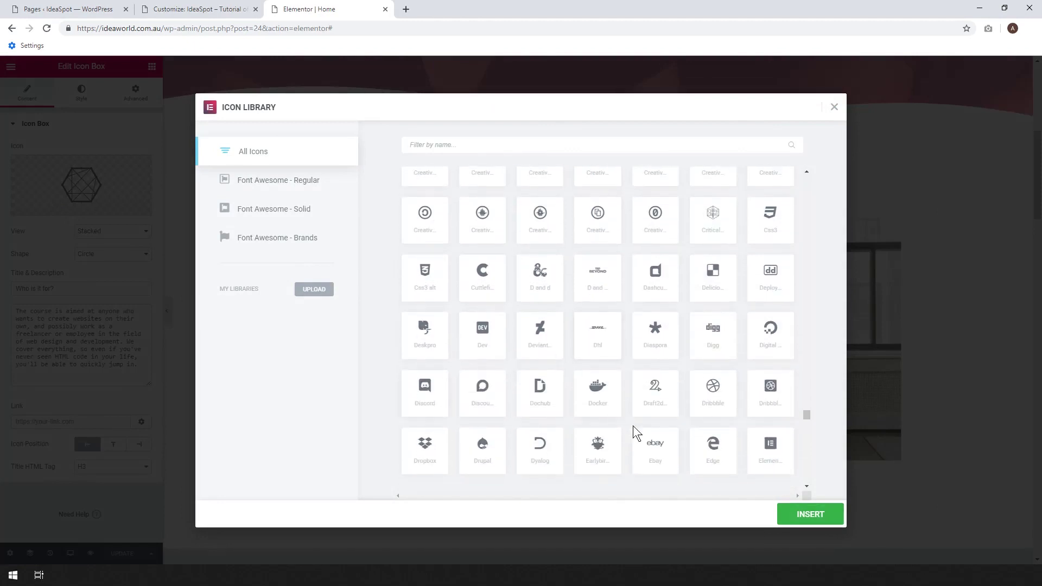
scroll(633, 418, "up", 4)
scroll(635, 418, "up", 10)
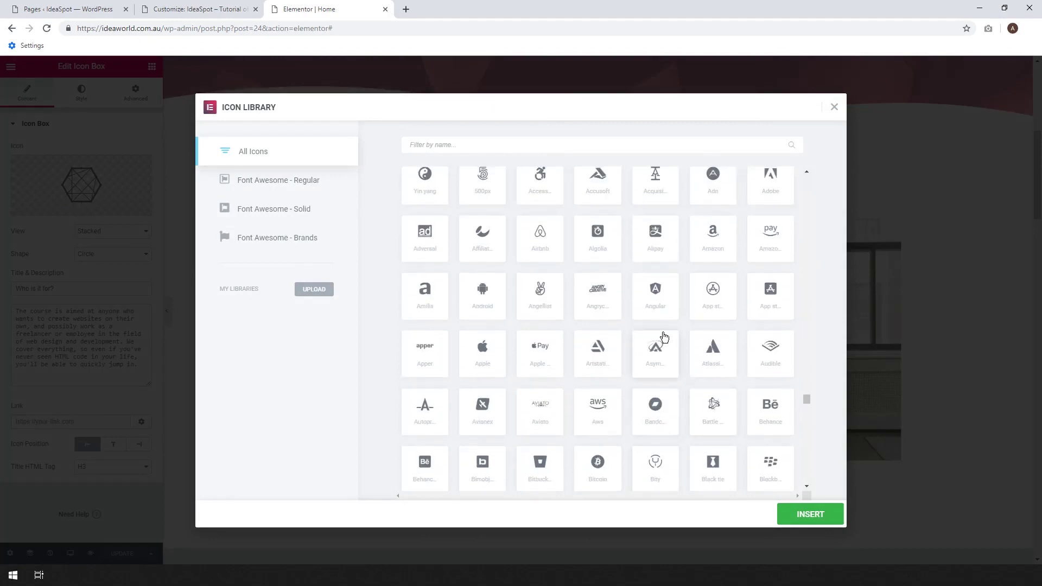
left_click(714, 255)
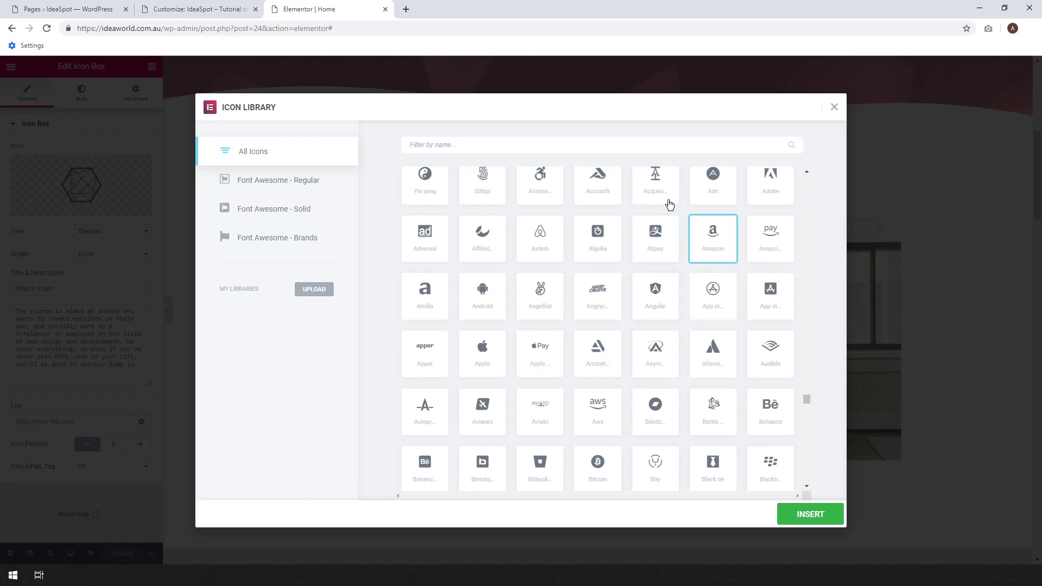
scroll(672, 271, "up", 2)
left_click(653, 235)
left_click(809, 522)
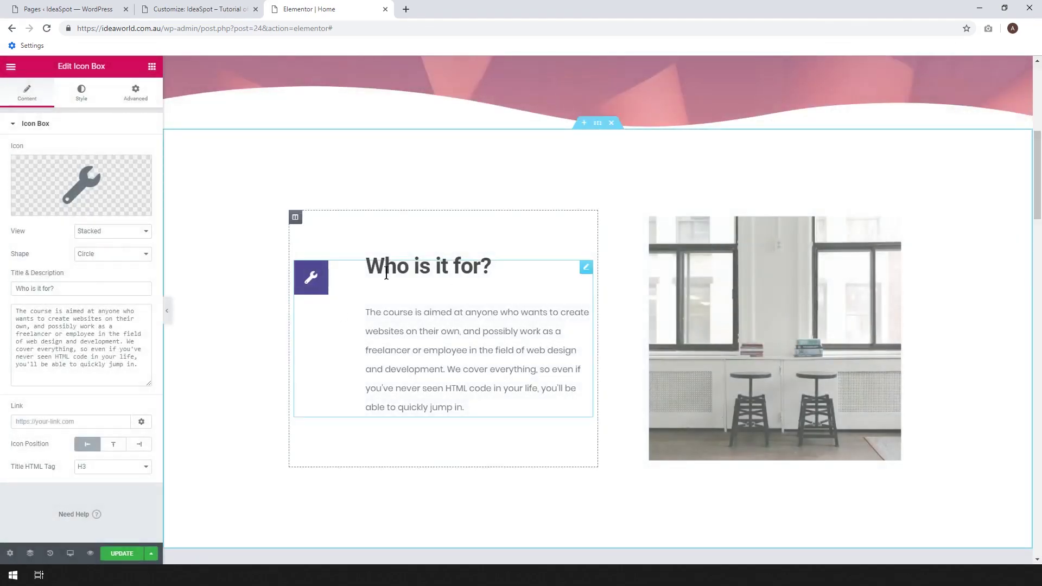
scroll(496, 282, "down", 7)
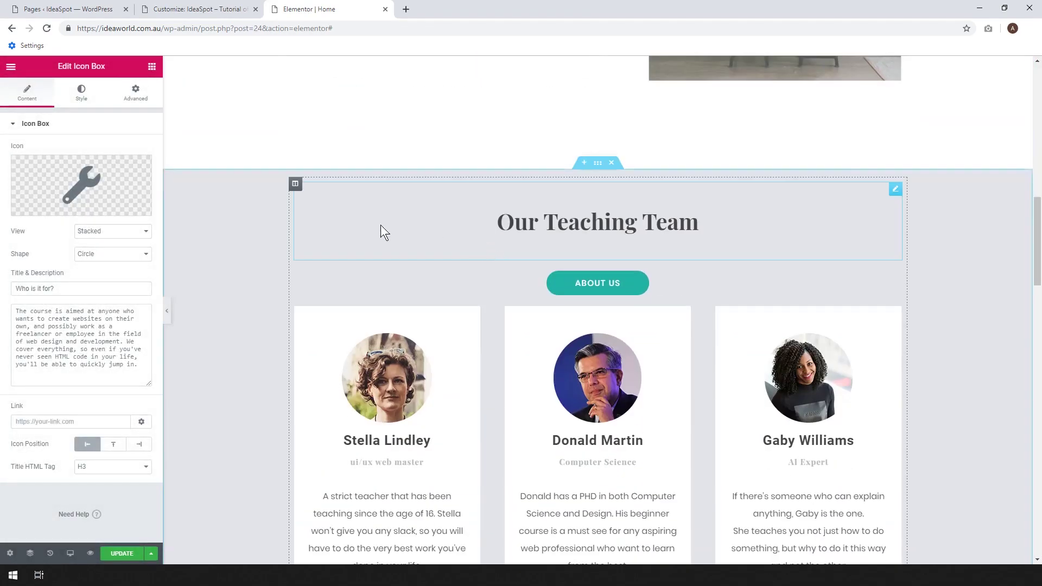
Open the first teacher photo's Style settings and set border radius to 40, then back to 100.
scroll(602, 225, "down", 3)
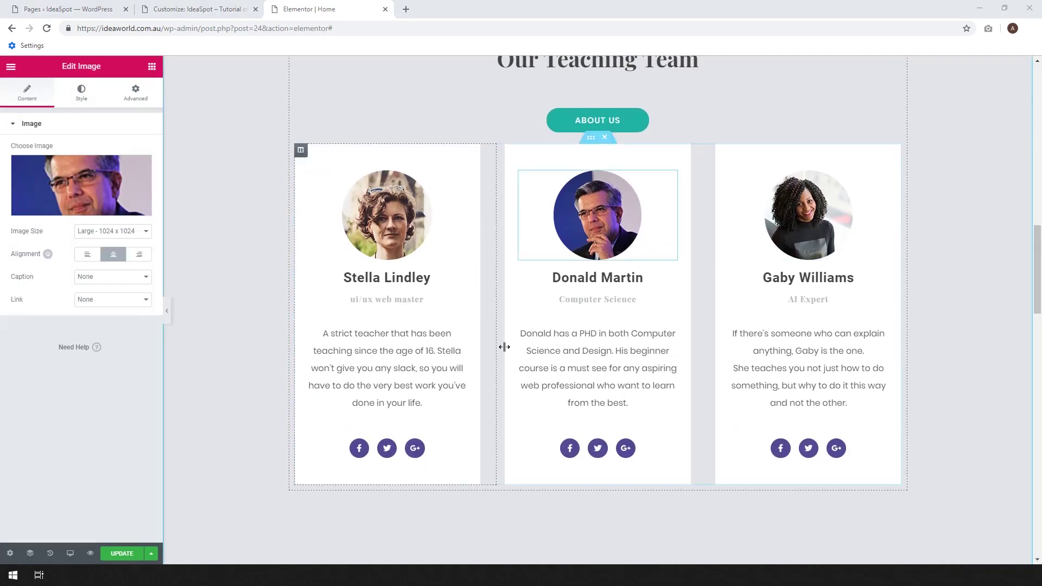
scroll(548, 109, "up", 1)
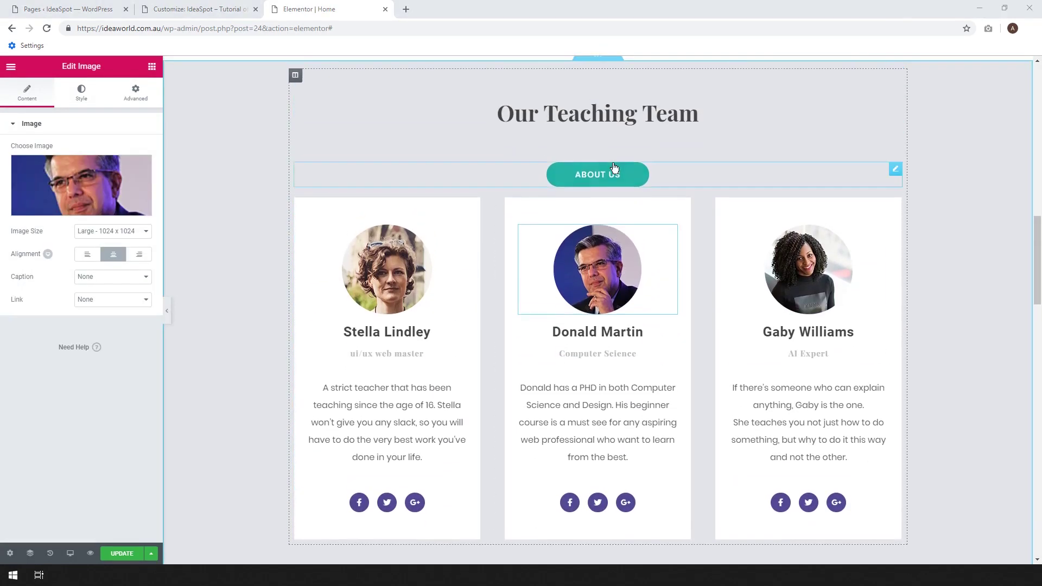
scroll(669, 135, "down", 1)
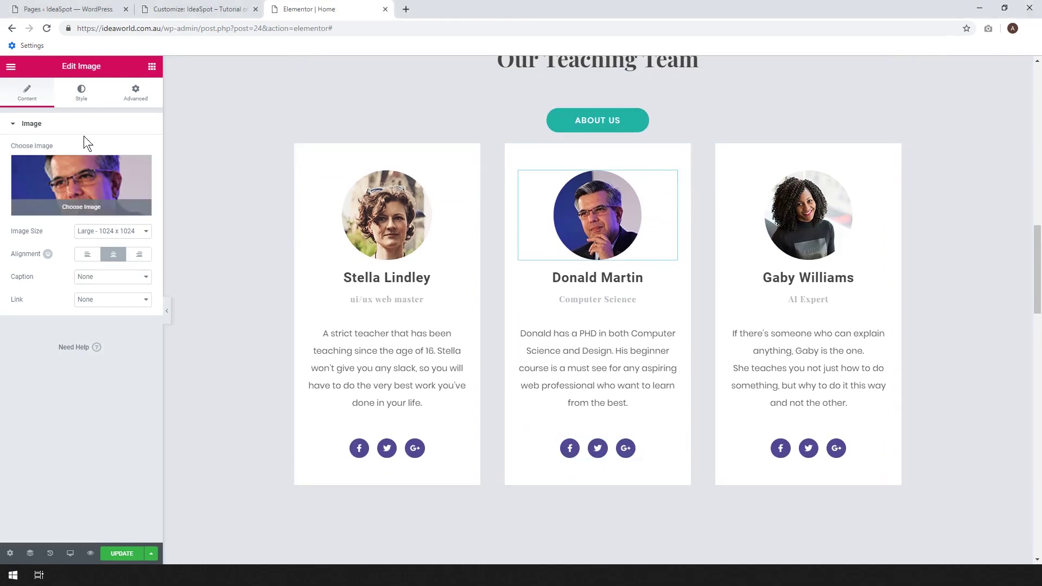
left_click(77, 101)
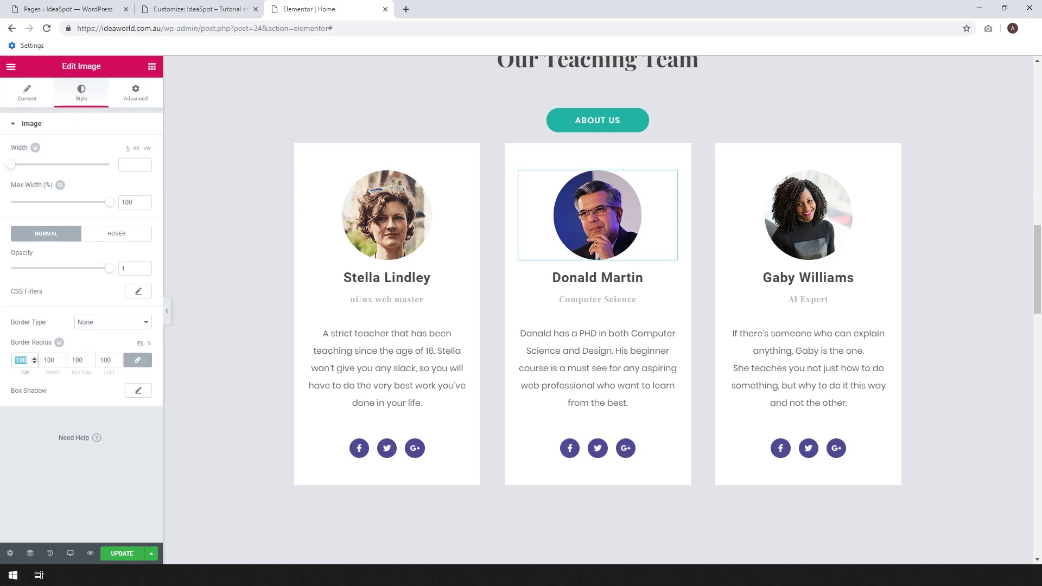
type("40")
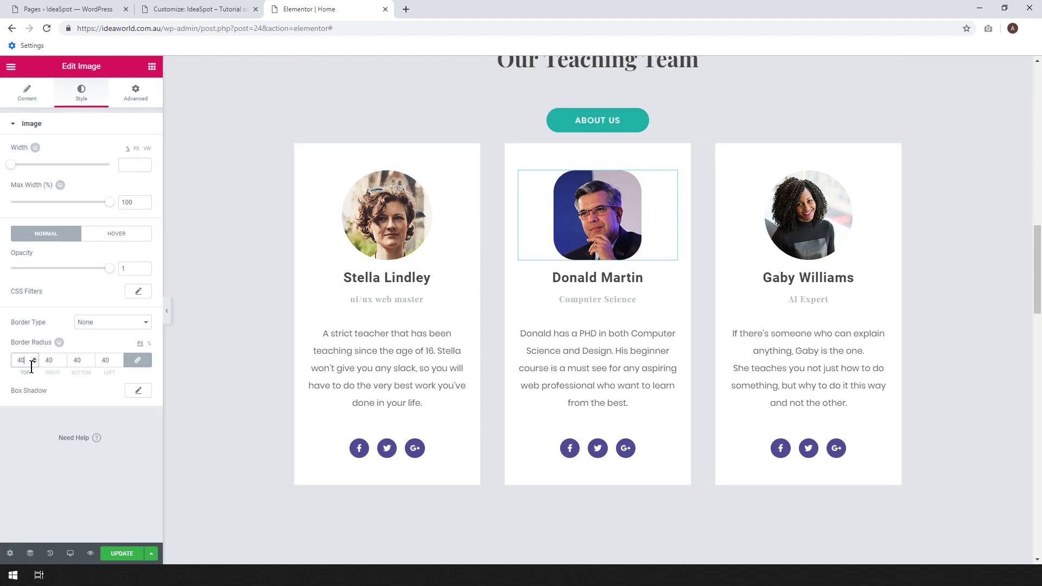
type("100")
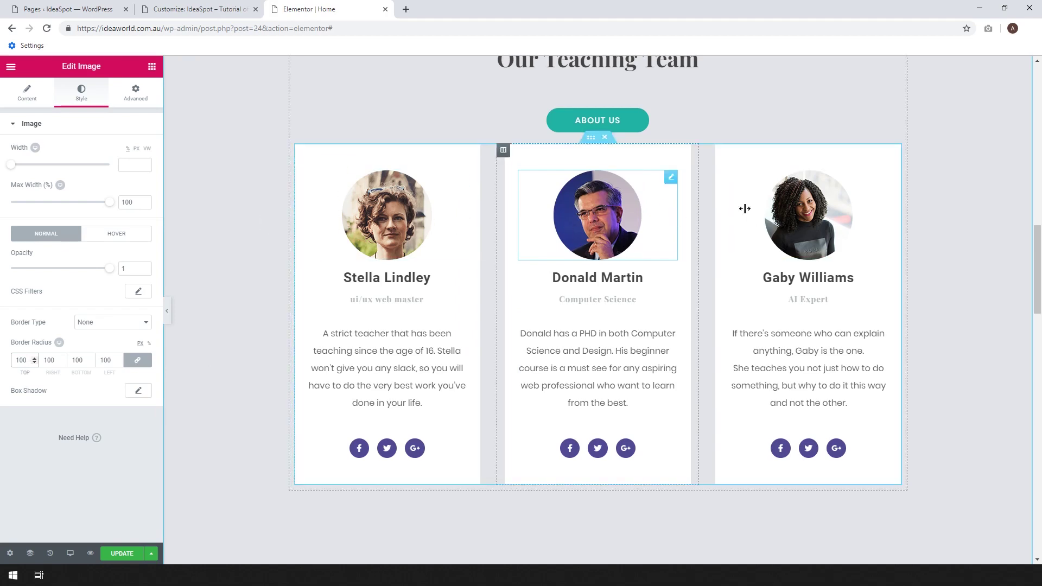
Select the first teacher card's name heading and bio text while browsing its widgets.
left_click(610, 277)
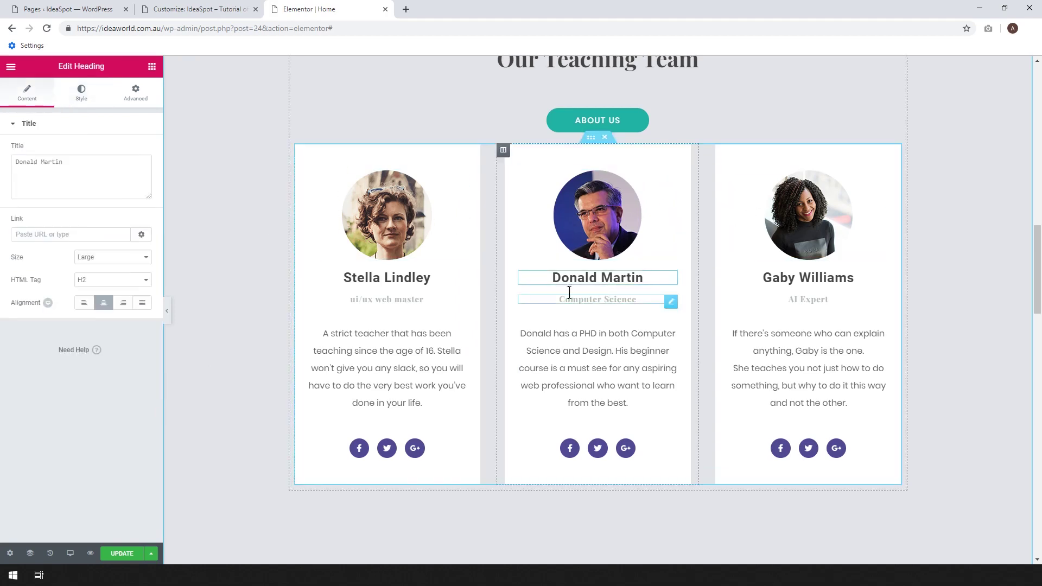
left_click(152, 69)
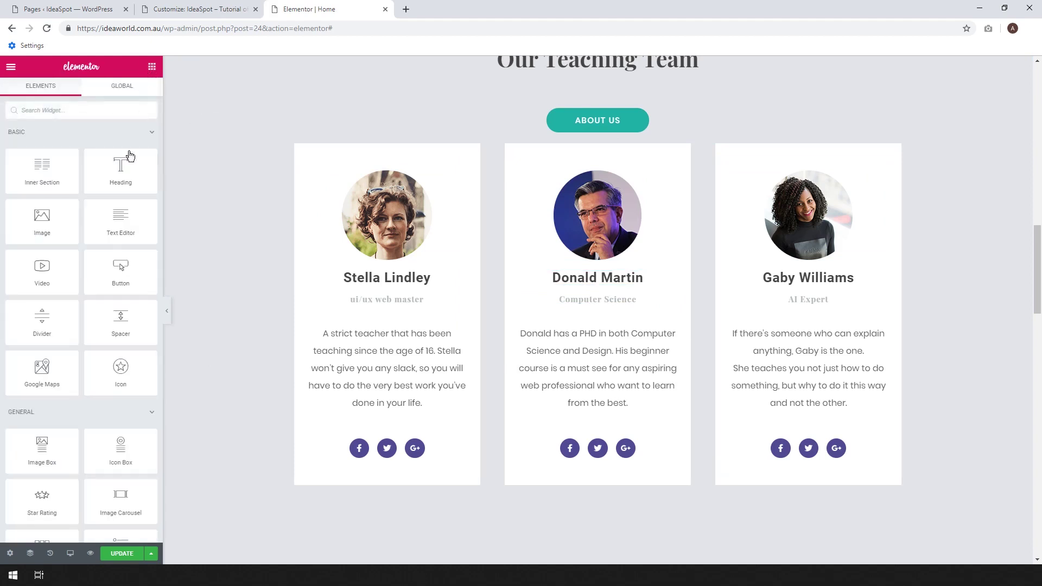
left_click(597, 347)
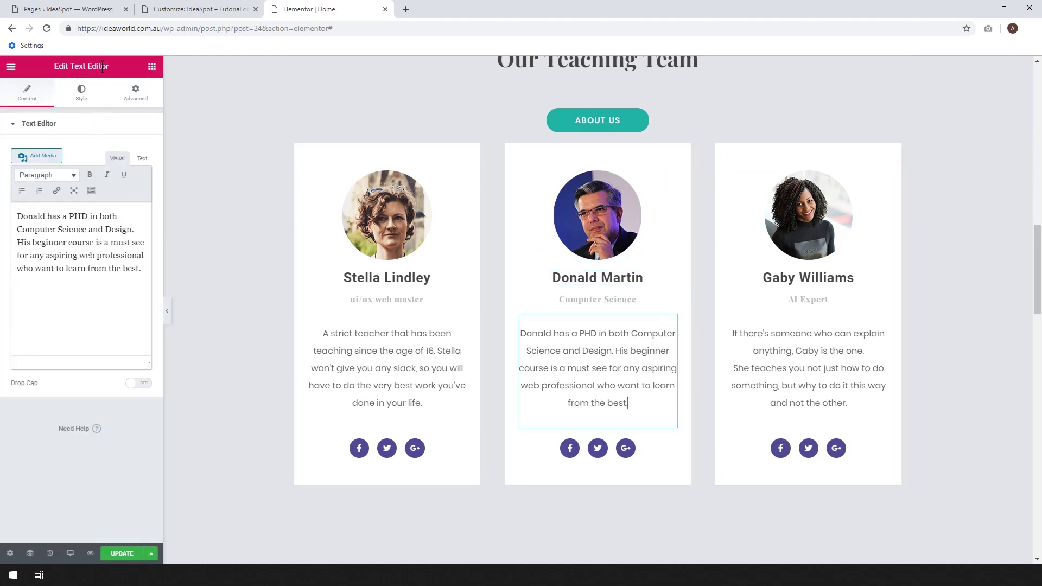
left_click(152, 68)
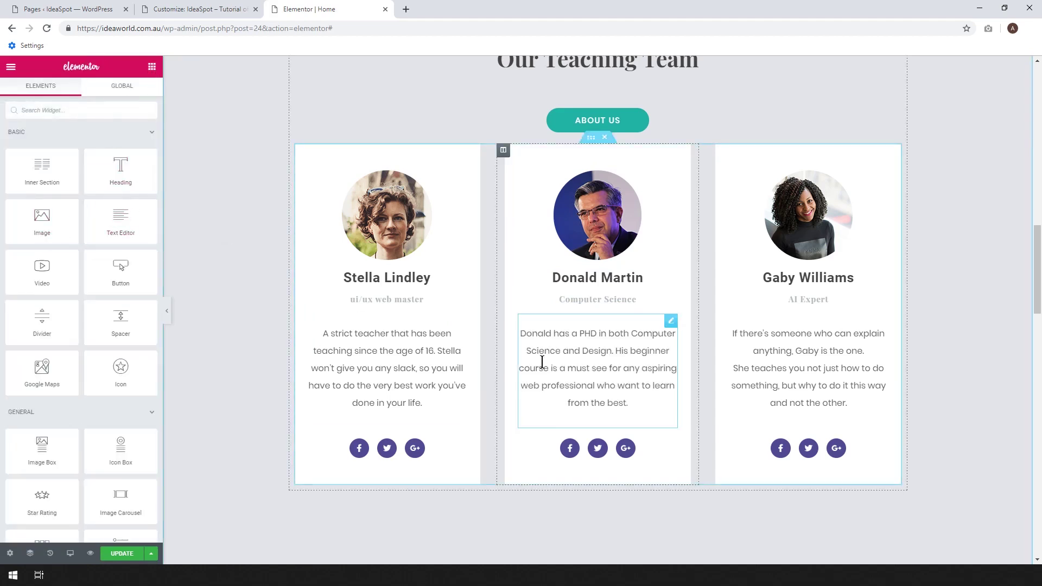
scroll(696, 398, "down", 2)
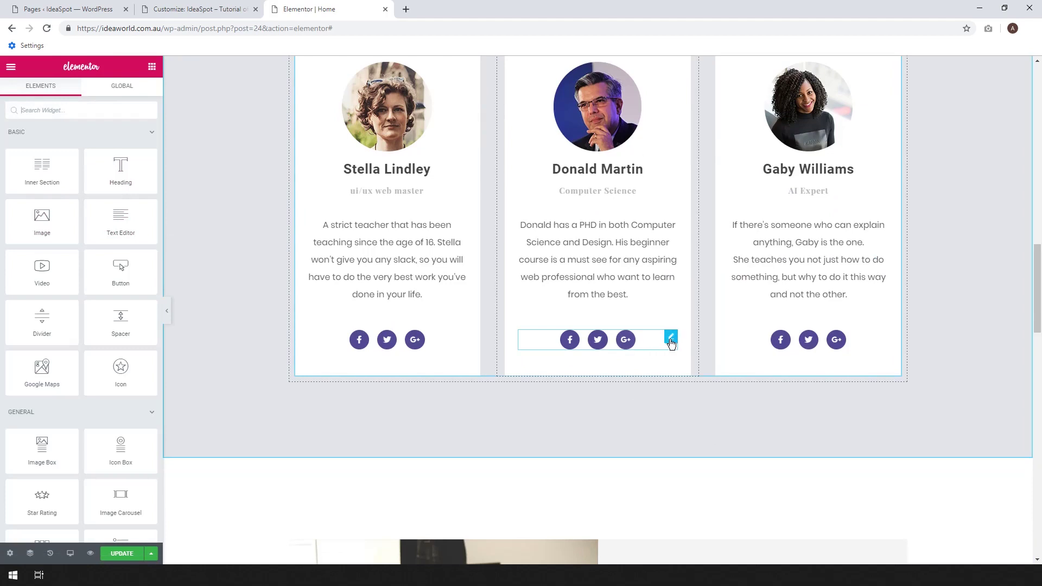
Delete the Google Plus item from the social icons on all three teacher cards.
left_click(670, 339)
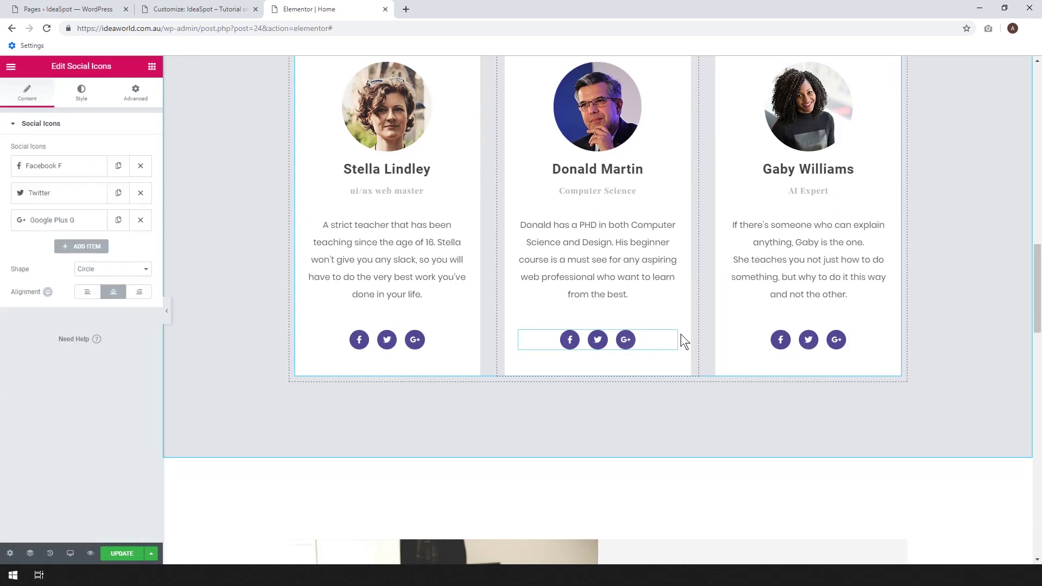
left_click(141, 219)
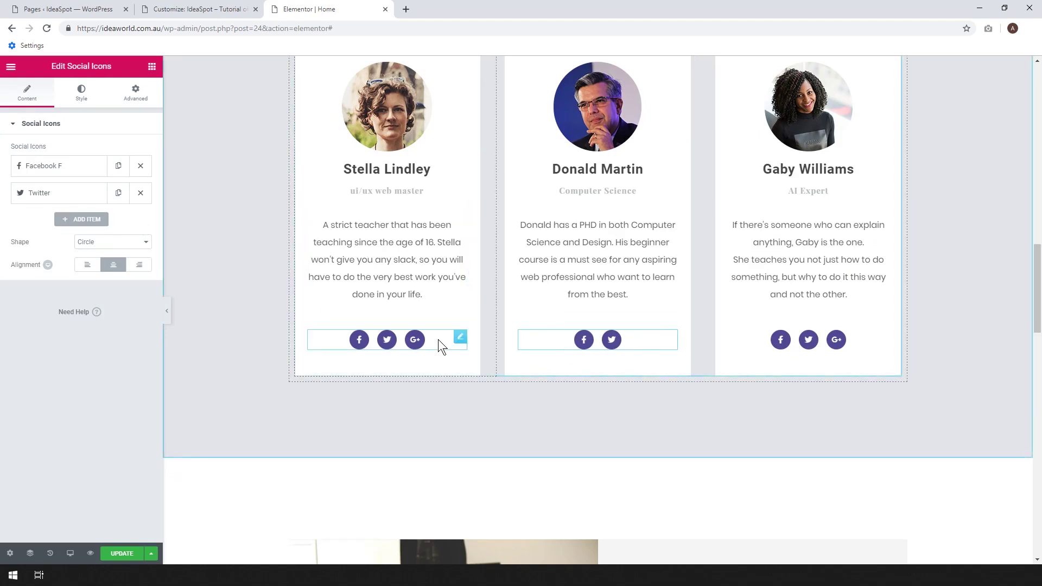
left_click(459, 339)
left_click(140, 220)
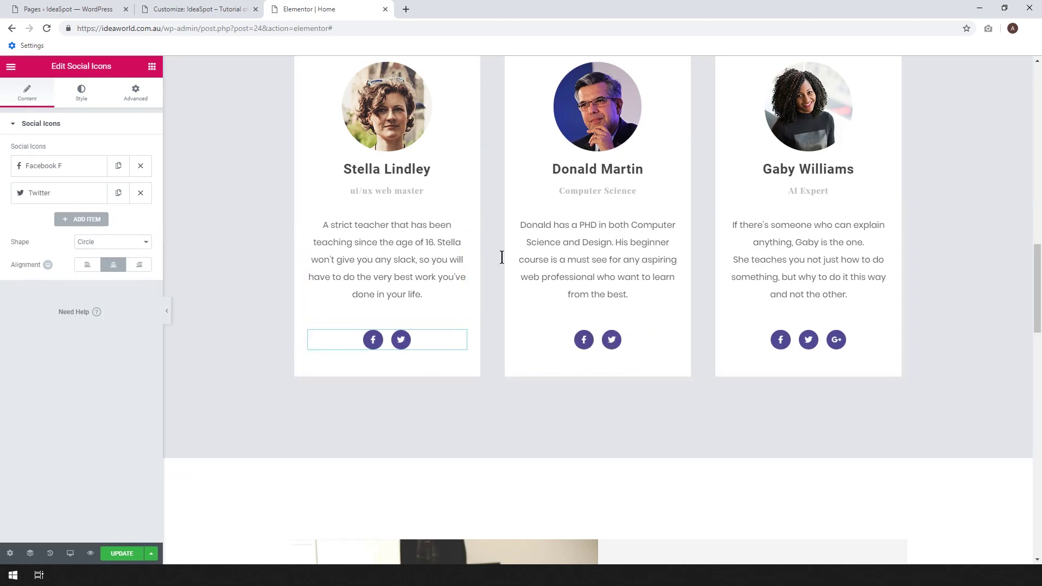
left_click(879, 340)
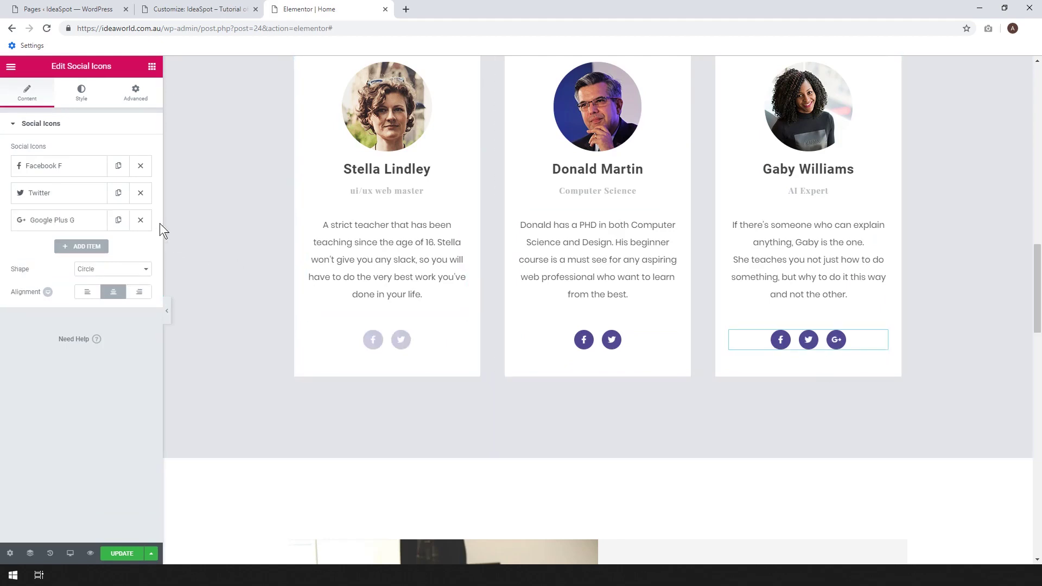
left_click(142, 221)
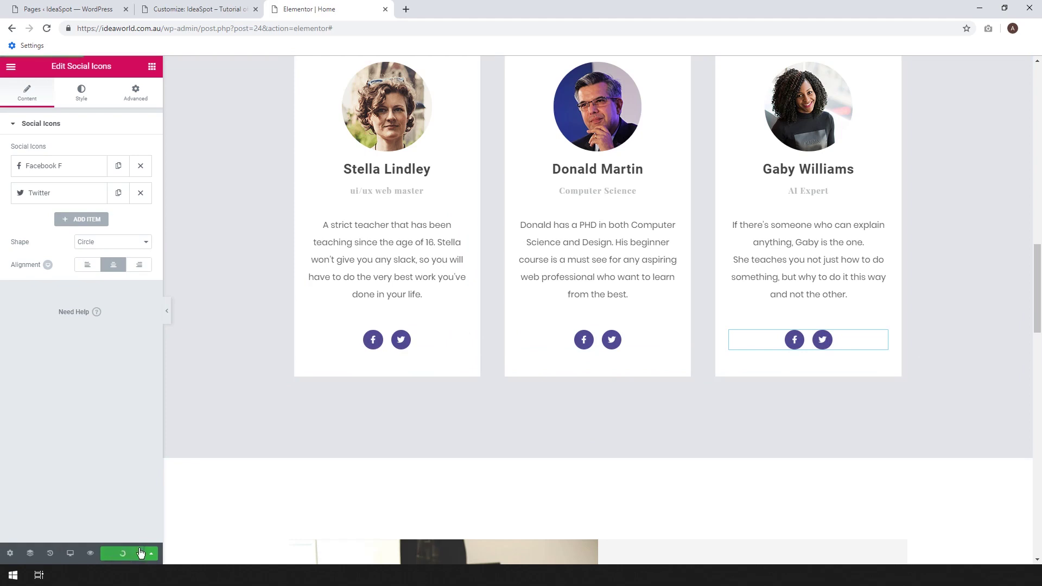
scroll(627, 275, "down", 10)
left_click(443, 332)
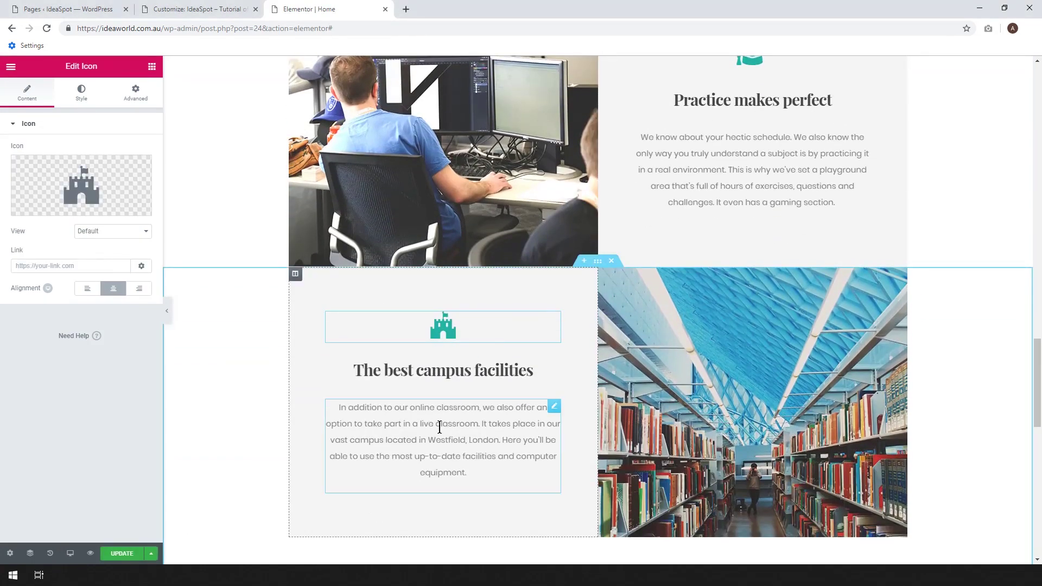
scroll(689, 401, "down", 3)
scroll(684, 383, "down", 10)
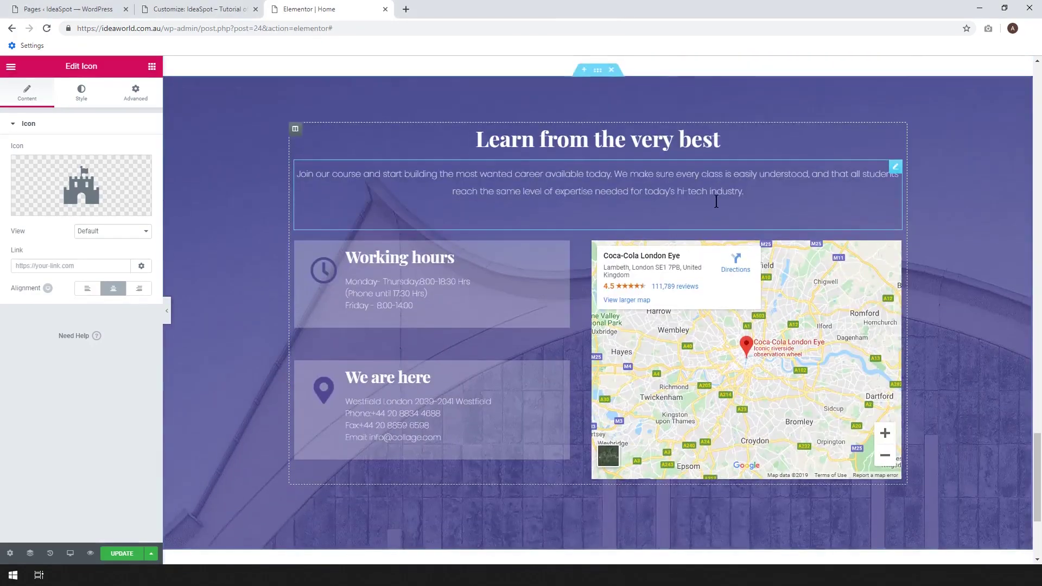
scroll(645, 289, "up", 4)
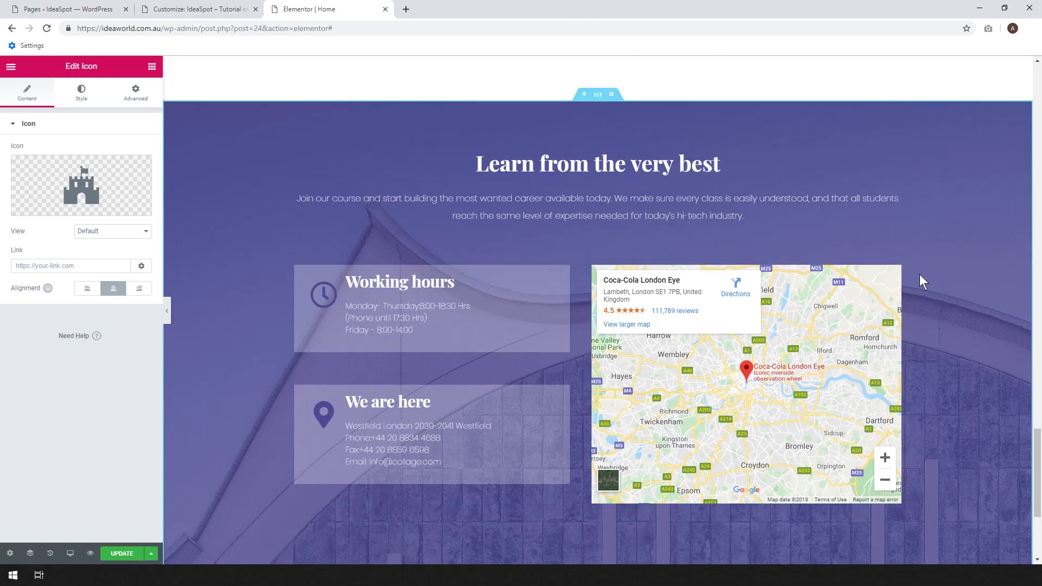
left_click(894, 273)
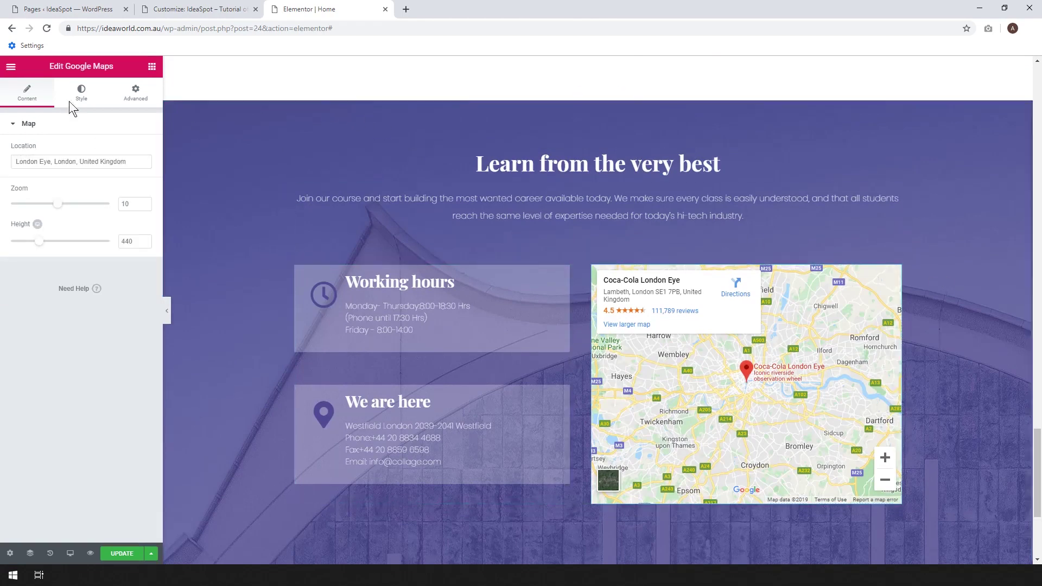
left_click(152, 66)
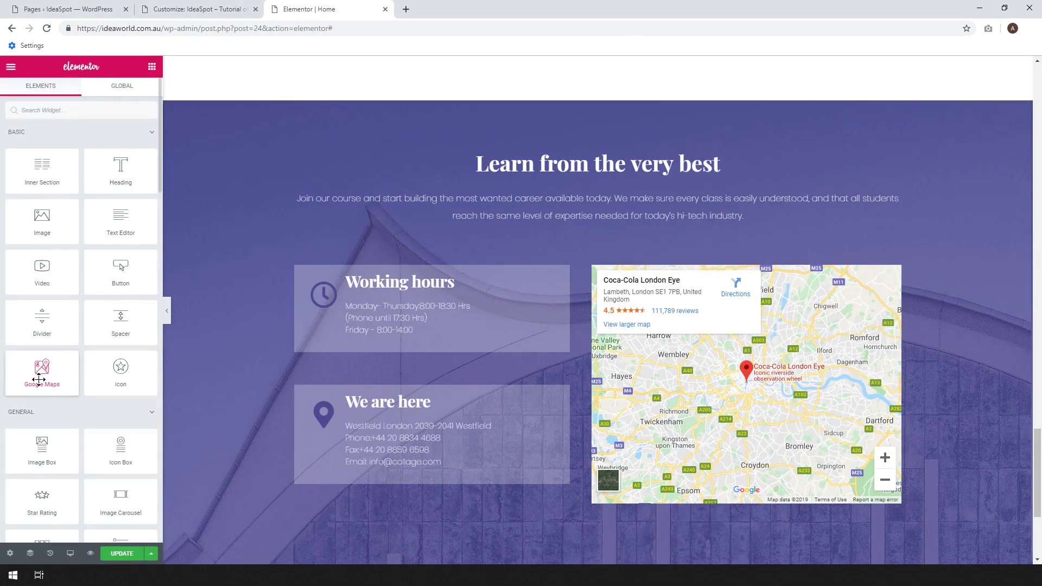
left_click_drag(41, 379, 564, 188)
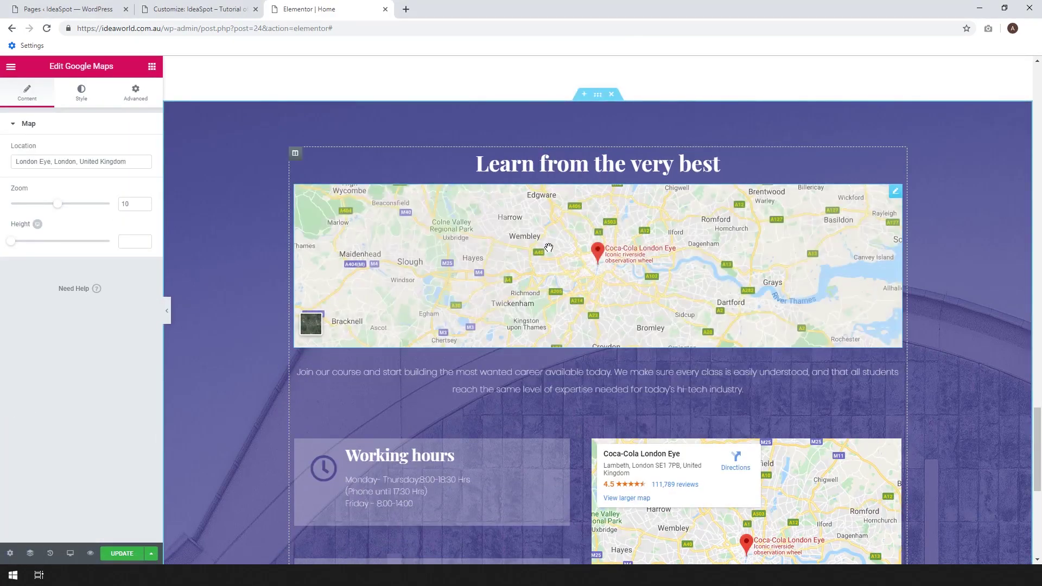
right_click(891, 198)
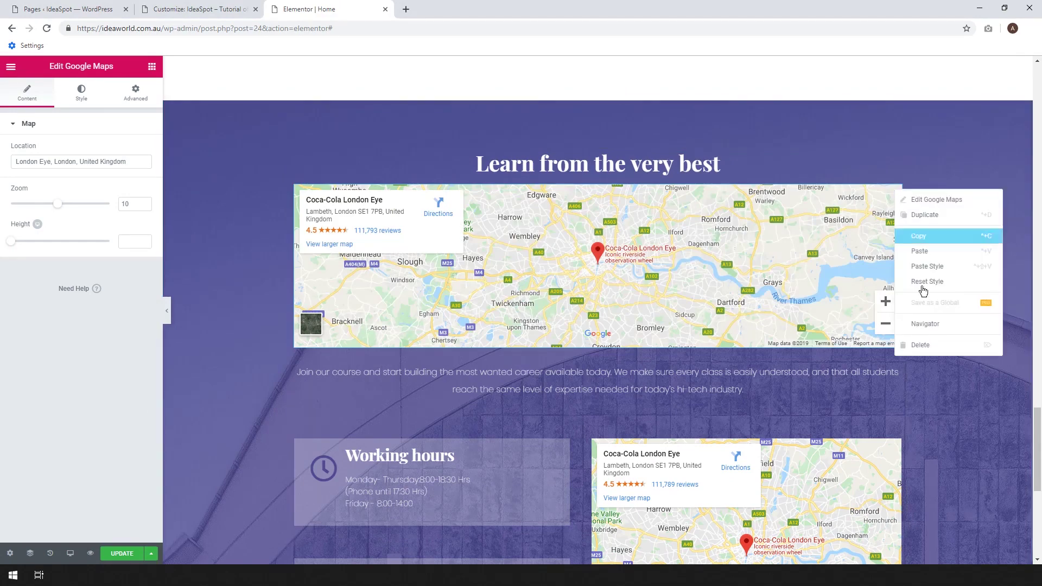
left_click(932, 351)
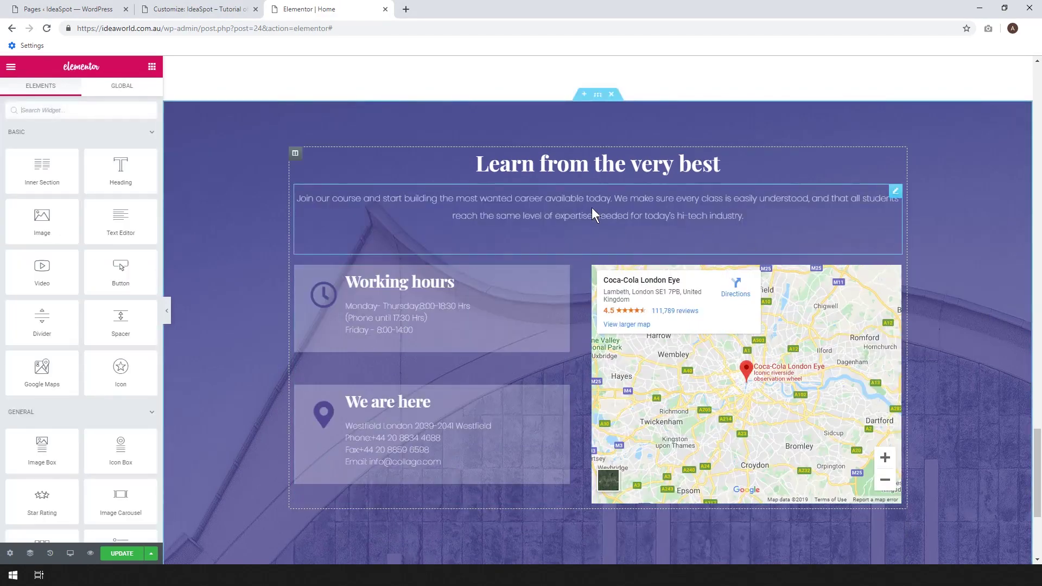
Scroll up to the Who is it for? section and copy it from its handle's menu.
scroll(542, 212, "down", 2)
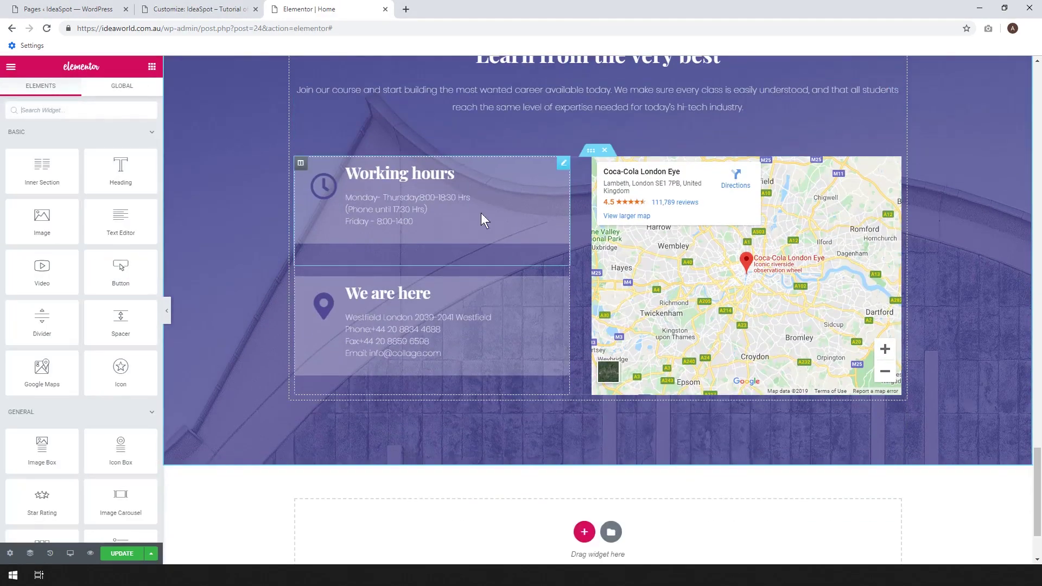
left_click(563, 165)
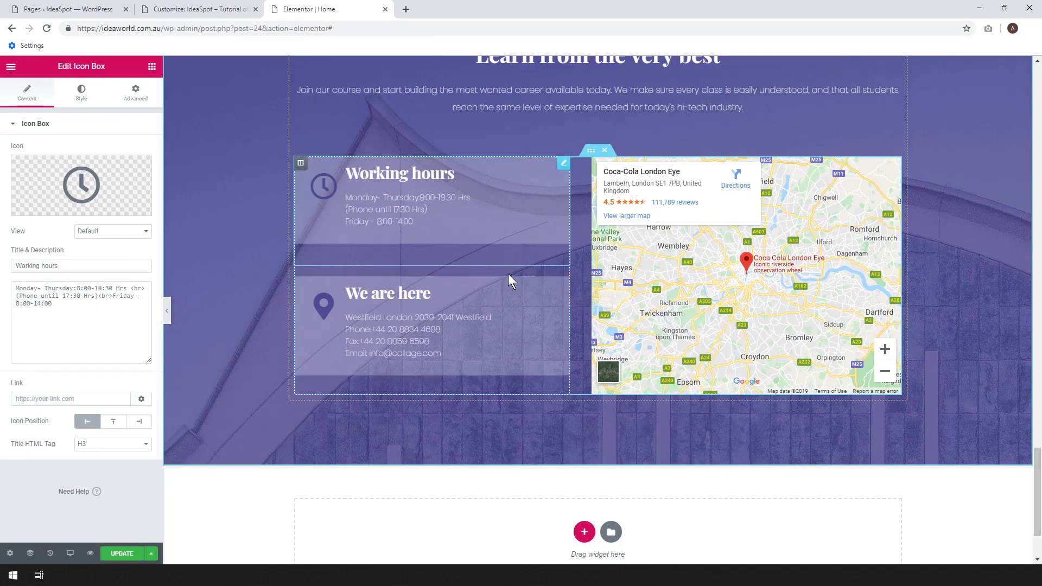
scroll(818, 310, "down", 2)
scroll(818, 310, "up", 10)
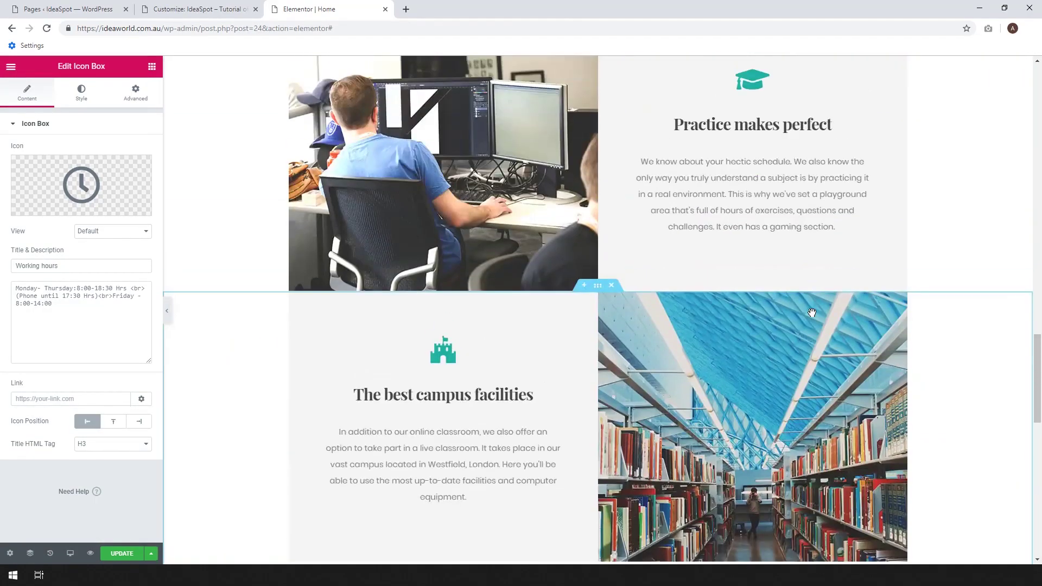
scroll(812, 313, "up", 4)
scroll(811, 313, "down", 15)
left_click_drag(1040, 461, 1035, 184)
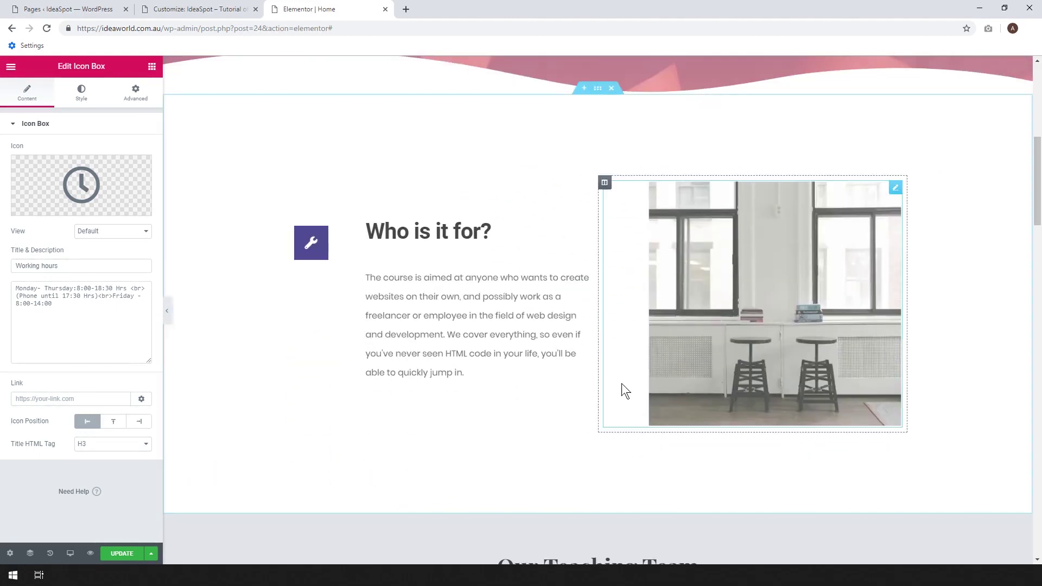
right_click(600, 88)
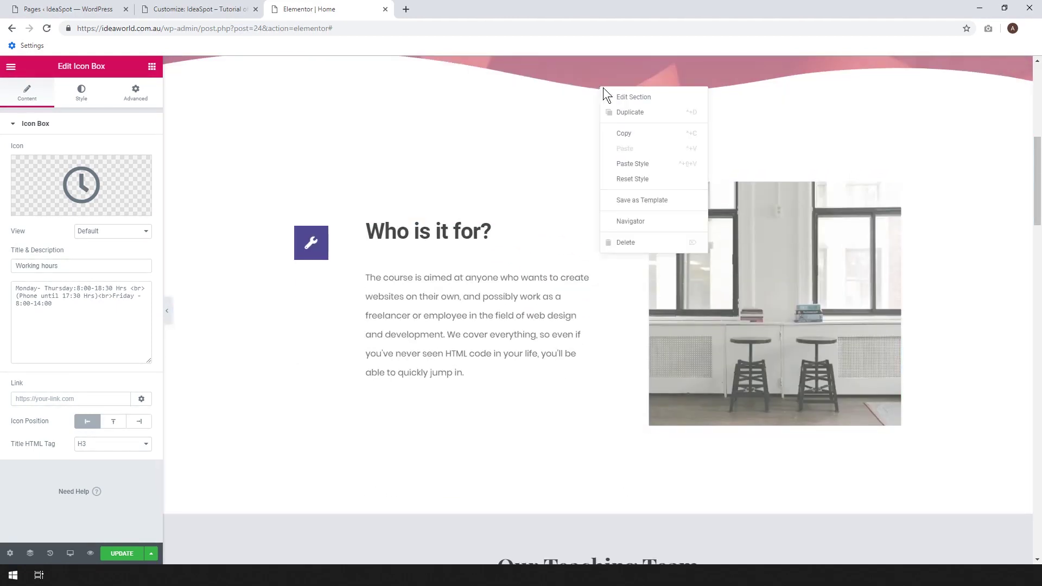
left_click(620, 139)
Add an empty section below the teaching team and paste the Who is it for? section into it.
scroll(619, 139, "down", 15)
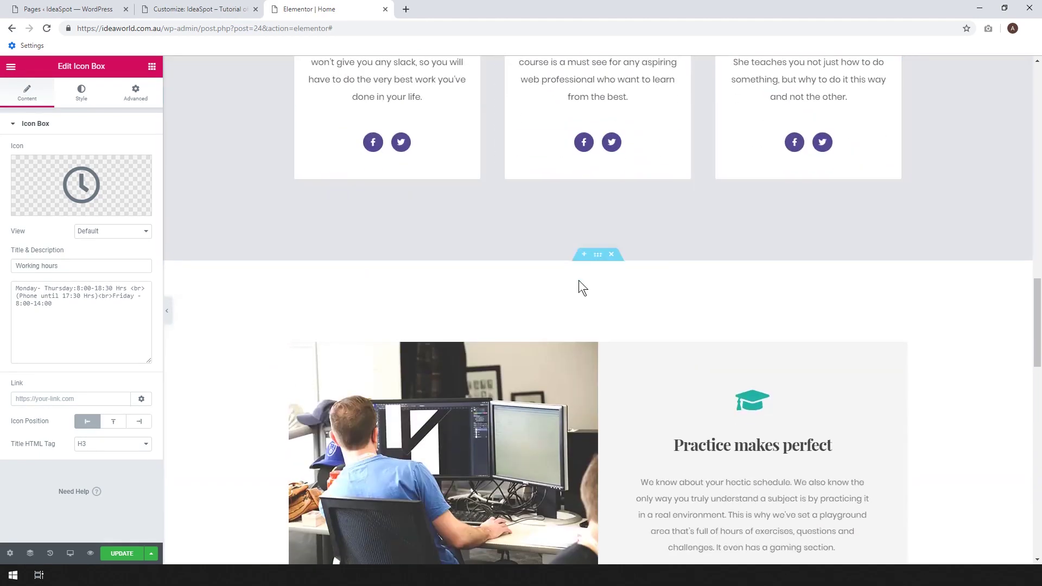
left_click(584, 255)
right_click(505, 304)
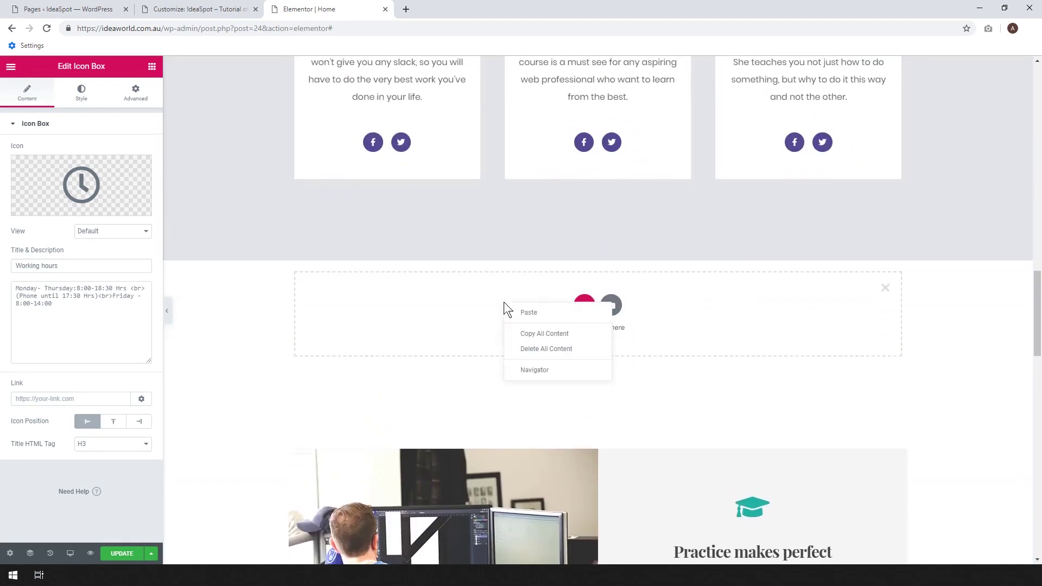
left_click(516, 313)
Delete the pasted Who is it for? copy and scroll back up the page.
scroll(704, 330, "down", 5)
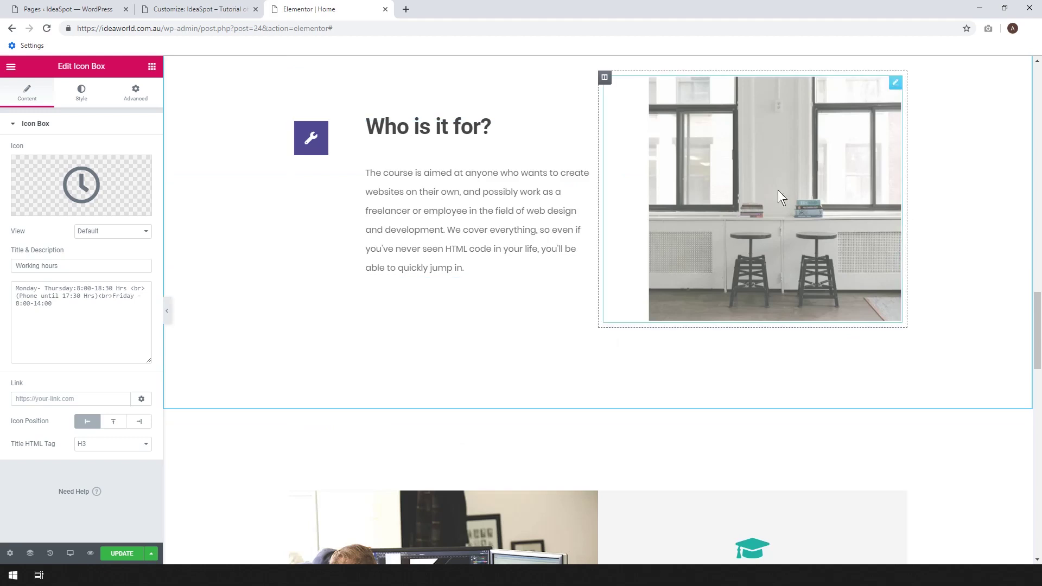
scroll(725, 192, "up", 2)
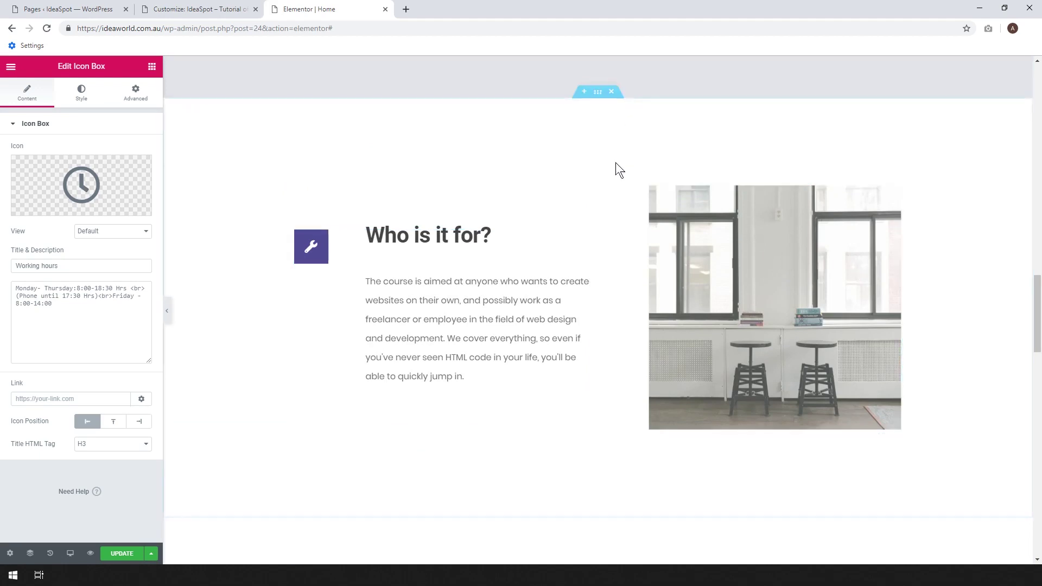
left_click(611, 94)
scroll(1040, 264, "down", 15)
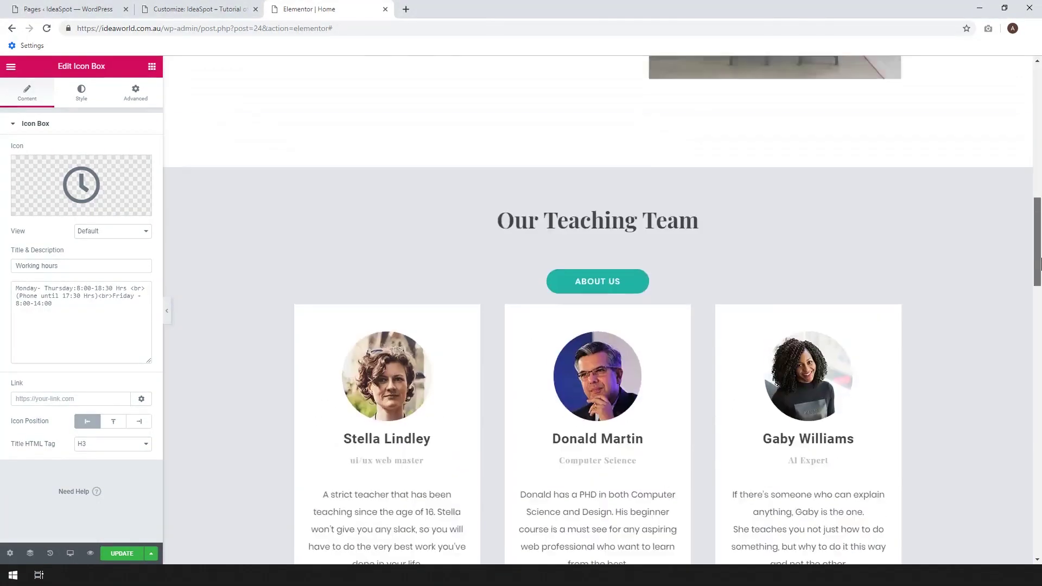
left_click_drag(1040, 264, 1040, 131)
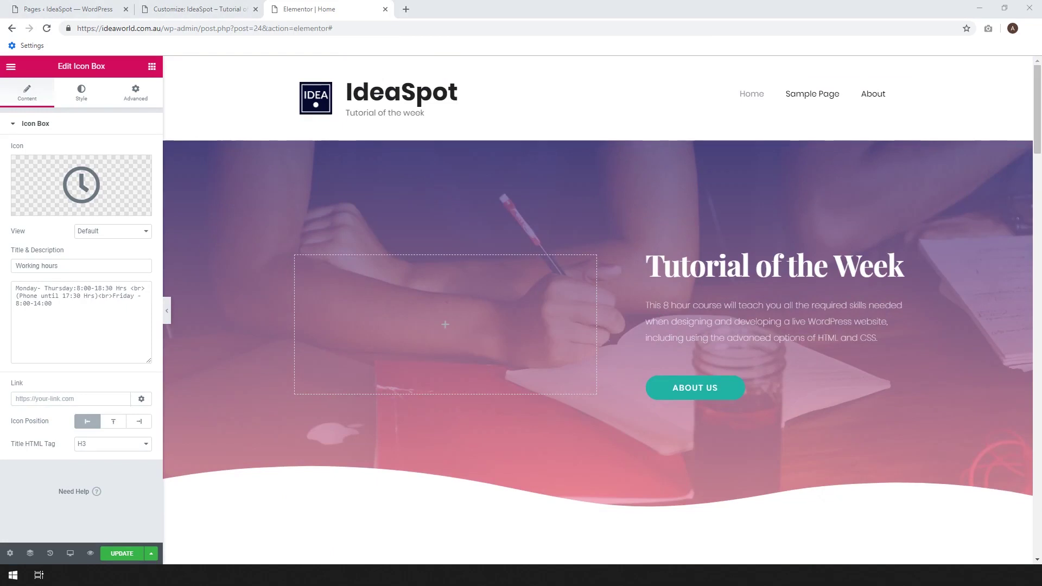
Show the widget panel and scroll down to the Essential Addons section.
left_click(152, 66)
scroll(118, 200, "down", 5)
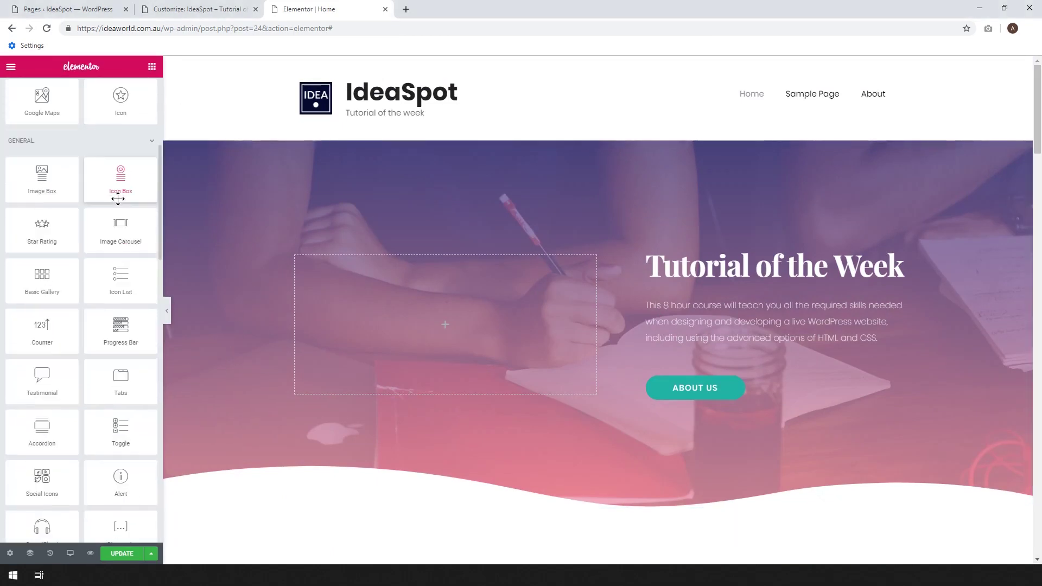
scroll(118, 199, "down", 7)
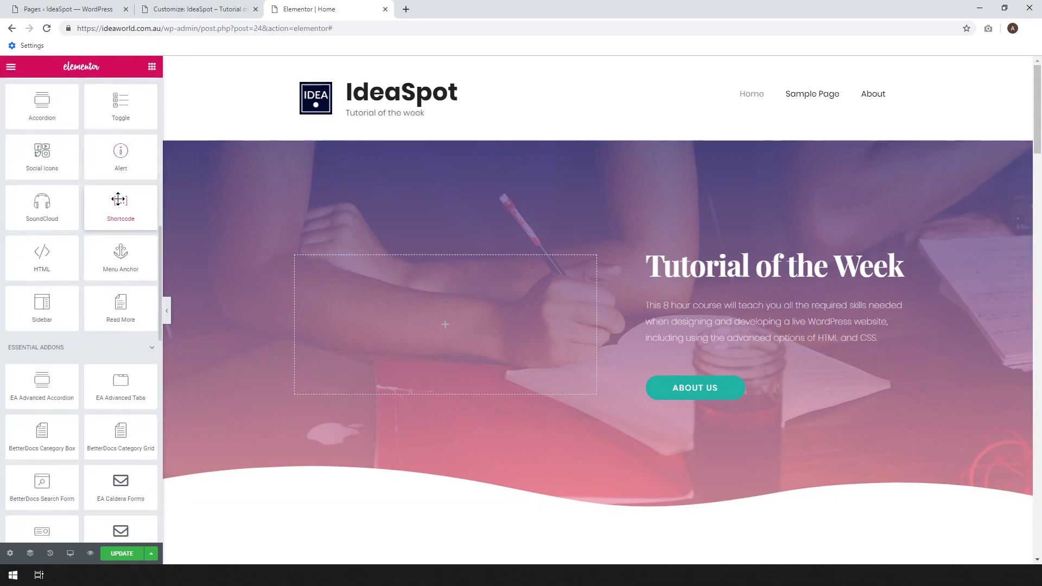
scroll(39, 299, "down", 2)
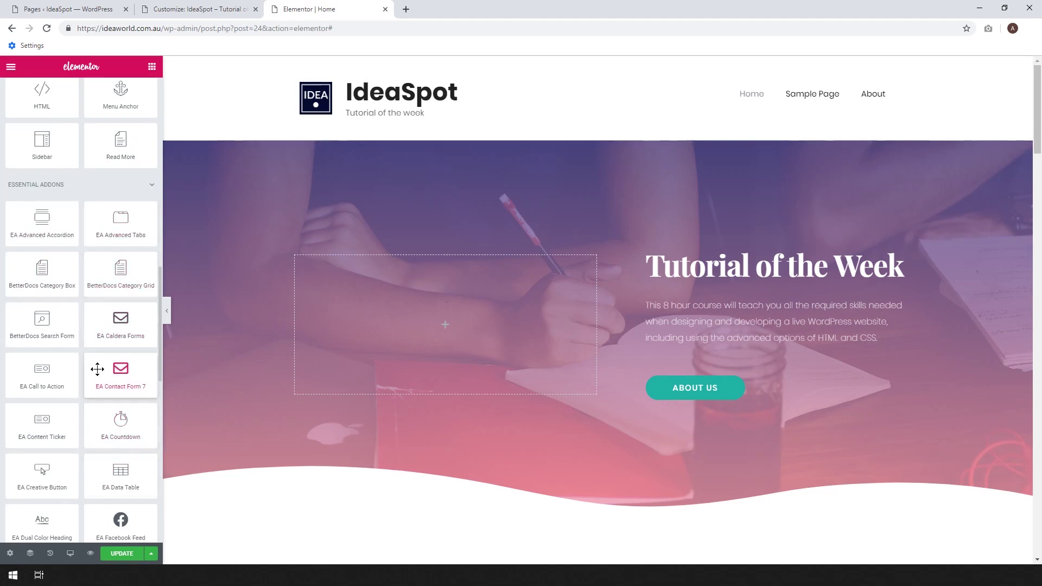
scroll(104, 368, "down", 1)
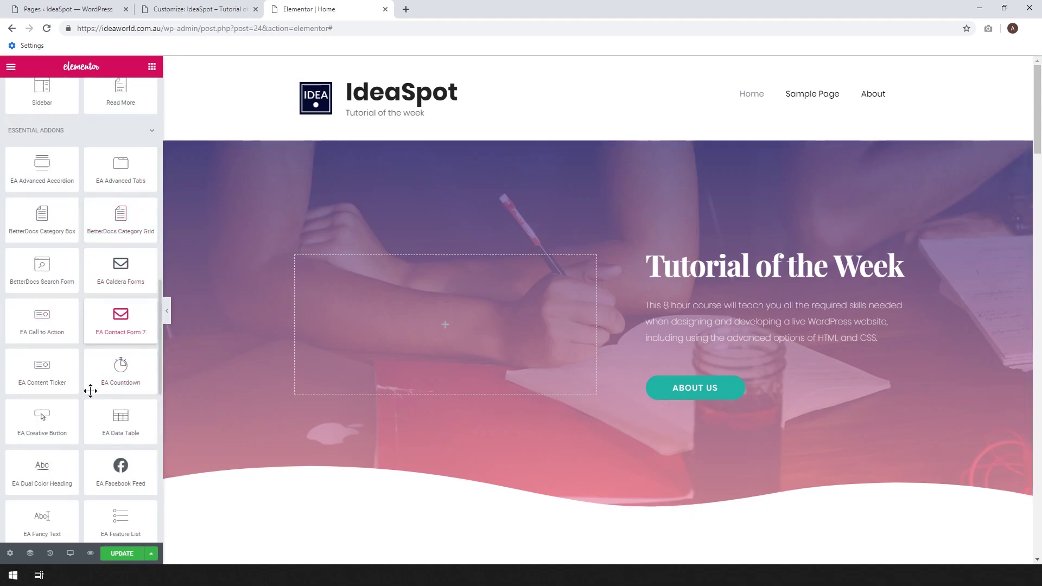
scroll(506, 353, "down", 3)
scroll(505, 351, "down", 8)
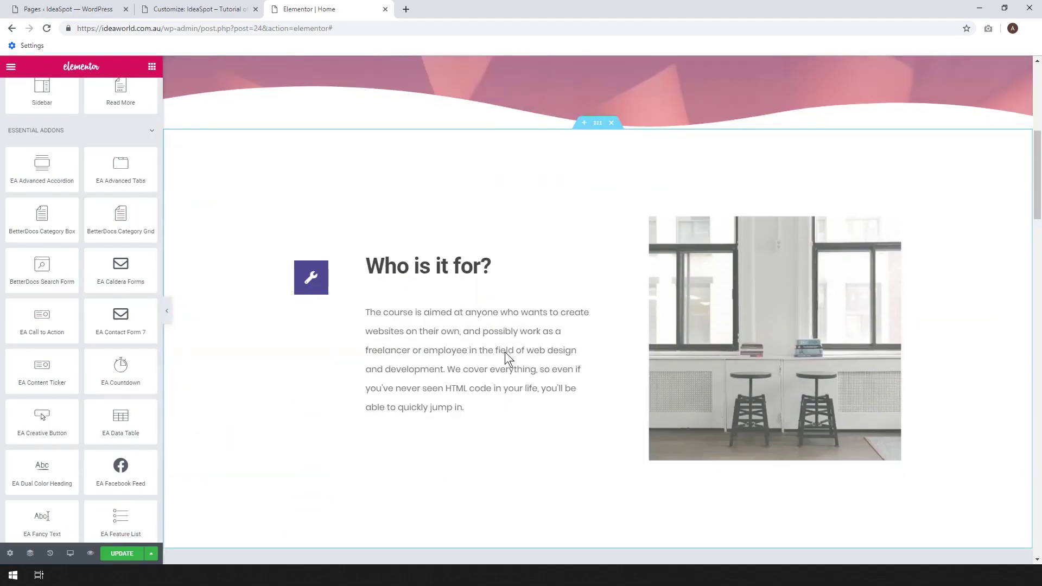
scroll(504, 351, "down", 7)
scroll(504, 352, "down", 15)
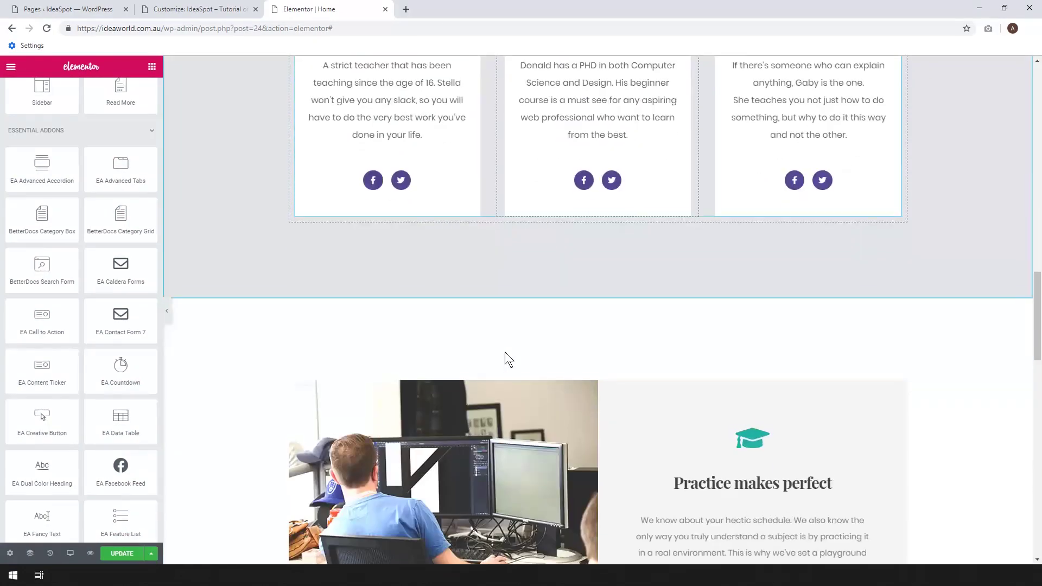
scroll(505, 353, "down", 9)
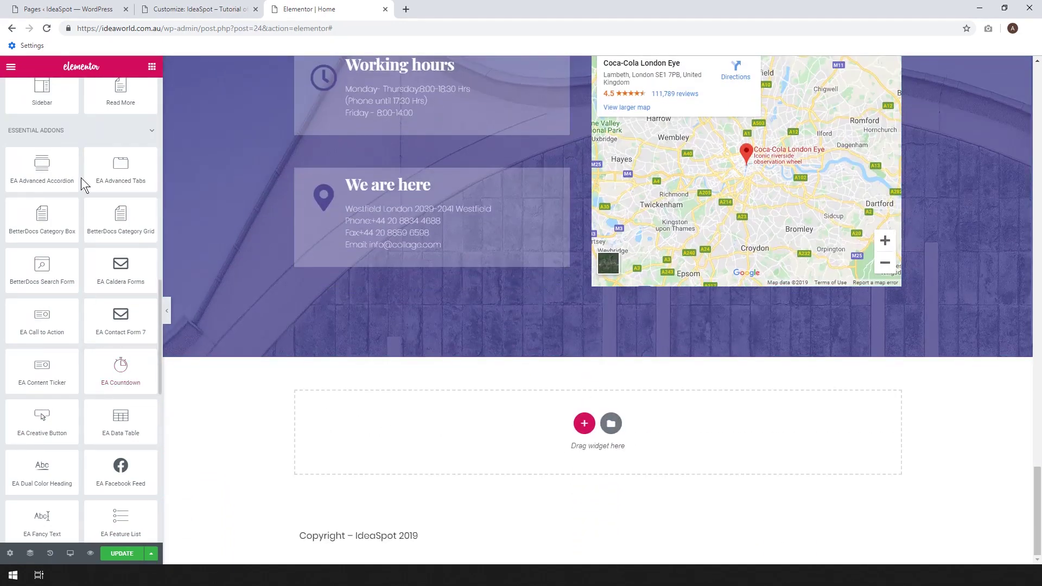
scroll(75, 205, "down", 2)
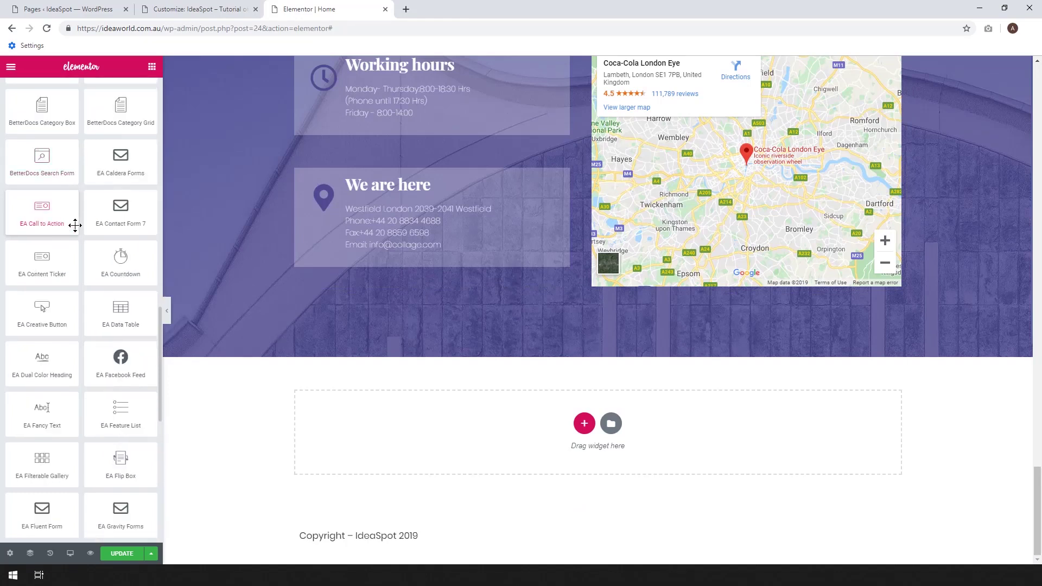
scroll(75, 225, "down", 1)
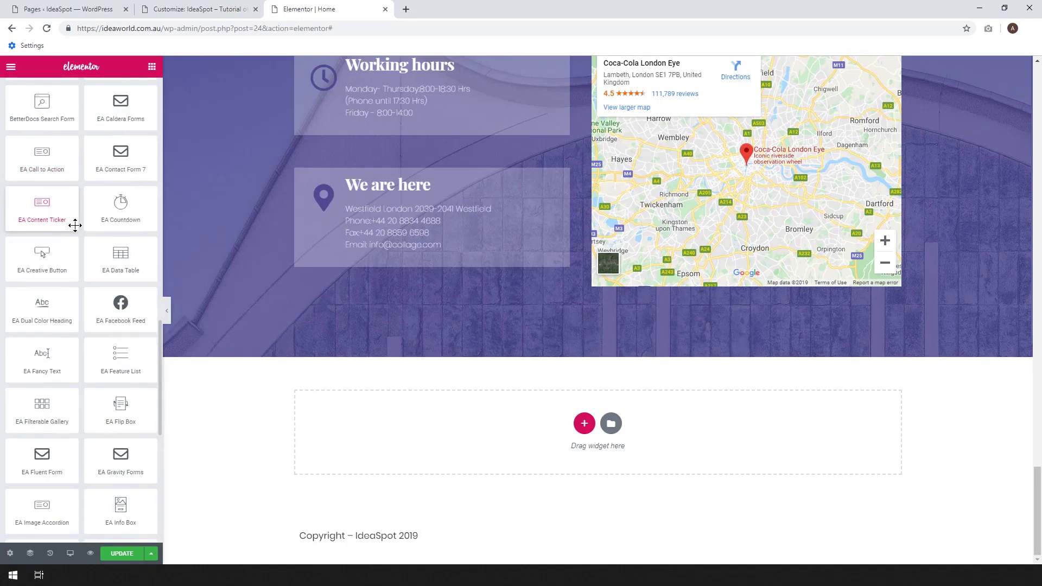
scroll(103, 340, "down", 1)
scroll(103, 341, "down", 2)
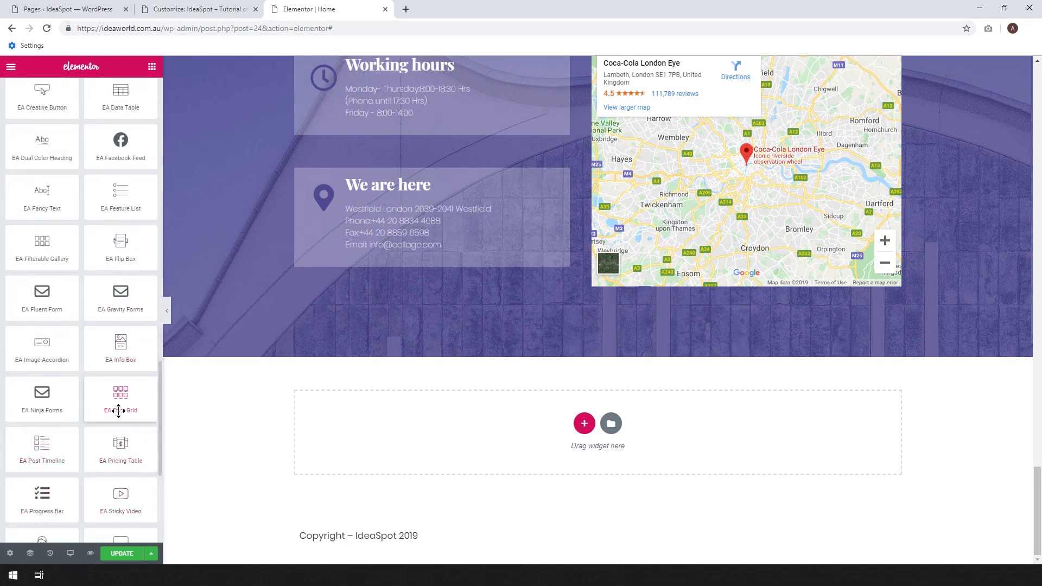
Drop an EA Post Grid into the empty bottom section, then switch to the Pages list.
left_click_drag(116, 391, 346, 421)
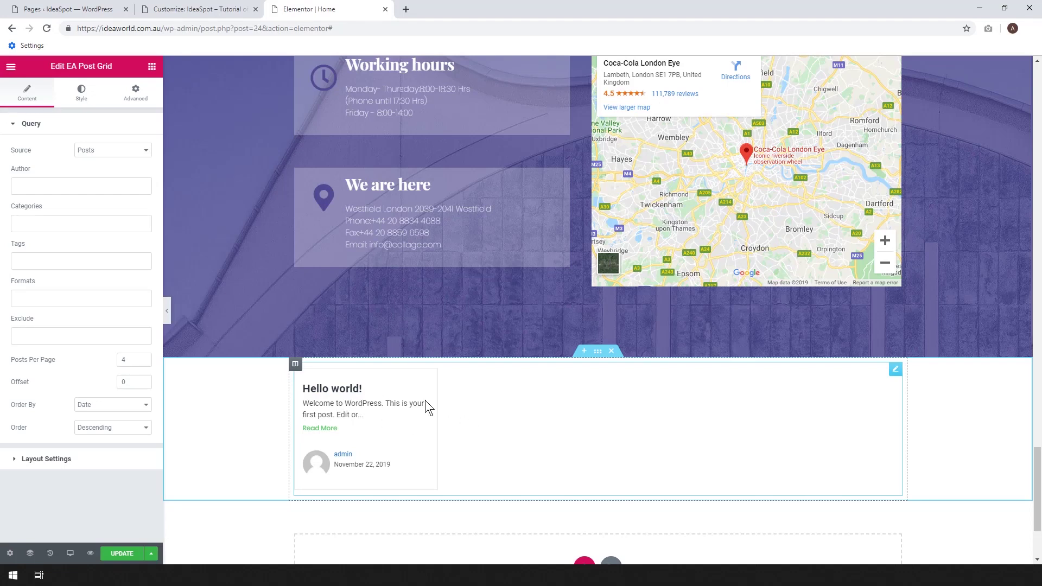
left_click(87, 7)
mouse_move(36, 117)
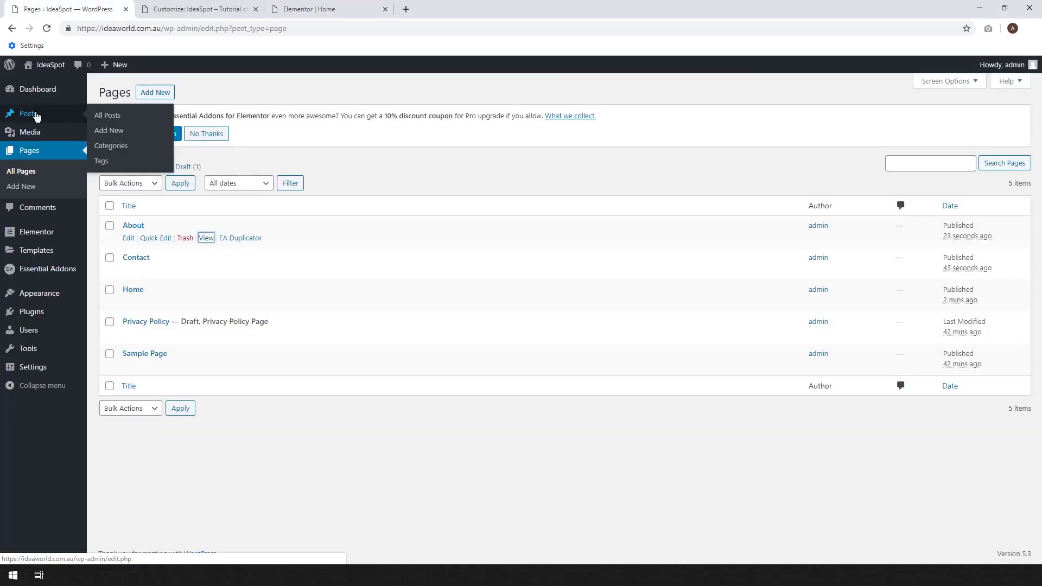
Start a new post and paste a lorem ipsum paragraph as its body.
left_click(103, 118)
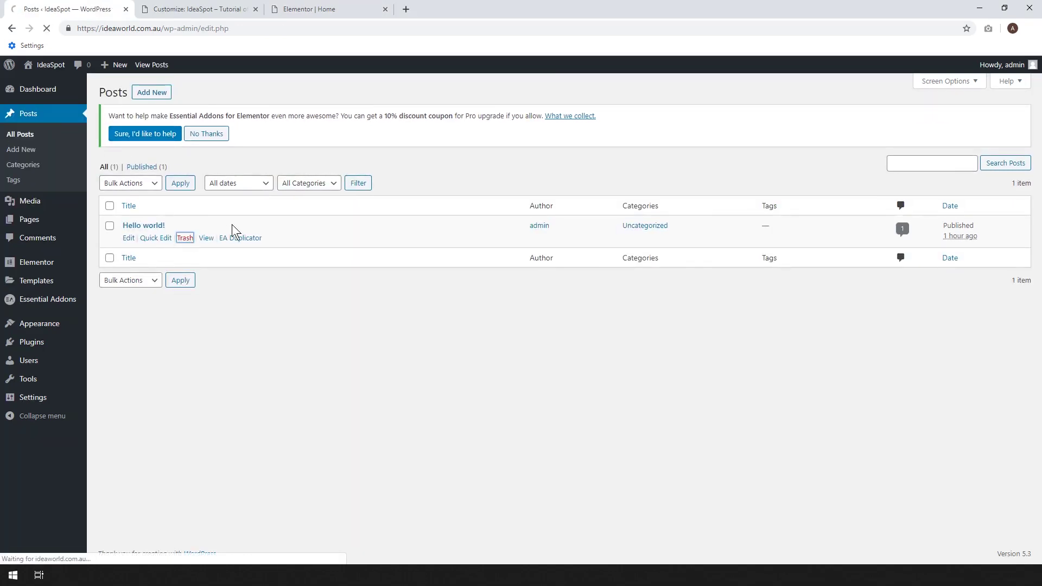
left_click(154, 96)
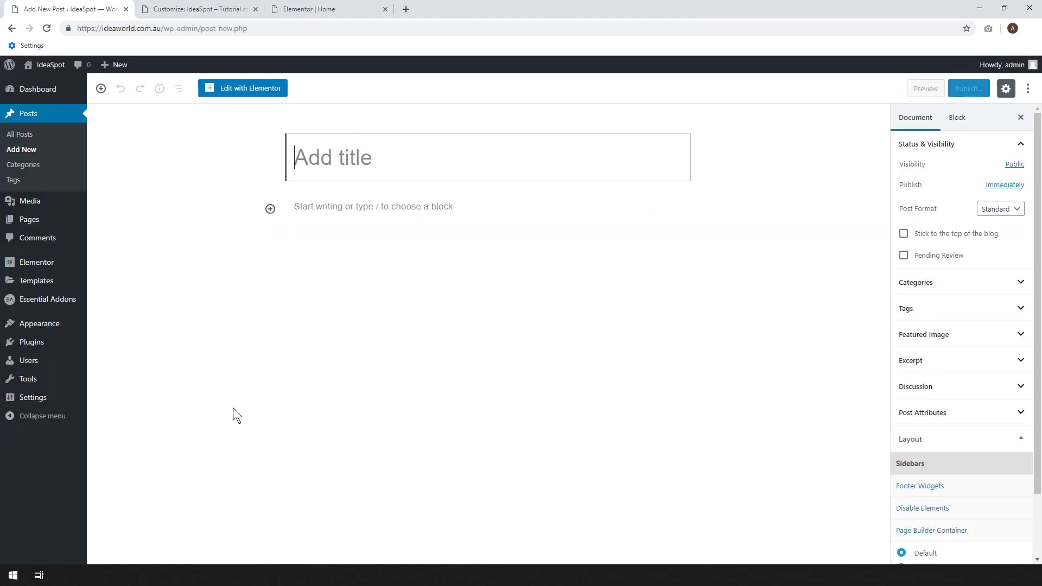
left_click(313, 207)
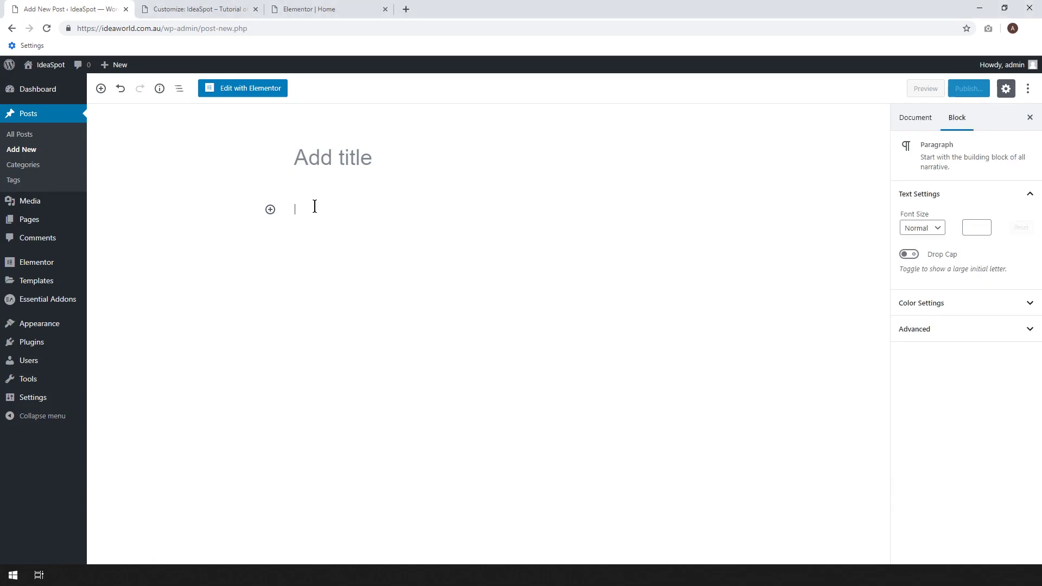
type("Lorem ipsum dolor sit amet, consectetur adipiscing elit, sed do eiusmod tempor incididunt ut labore et dolore magna aliqua. Ut enim ad minim veniam, quis nostrud exercitation ullamco laboris nisi ut aliquip ex ea commodo consequat. Duis aute irure dolor in reprehenderit in voluptate velit esse cillum dolore eu fugiat nulla pariatur. Excepteur sint occaecat cupidatat non proident, sunt in culpa qui officia deserunt mollit anim id est laborum.")
Title the post 'Lorem ipsum' and publish it.
left_click_drag(351, 212, 298, 209)
key("ctrl+c")
left_click(330, 158)
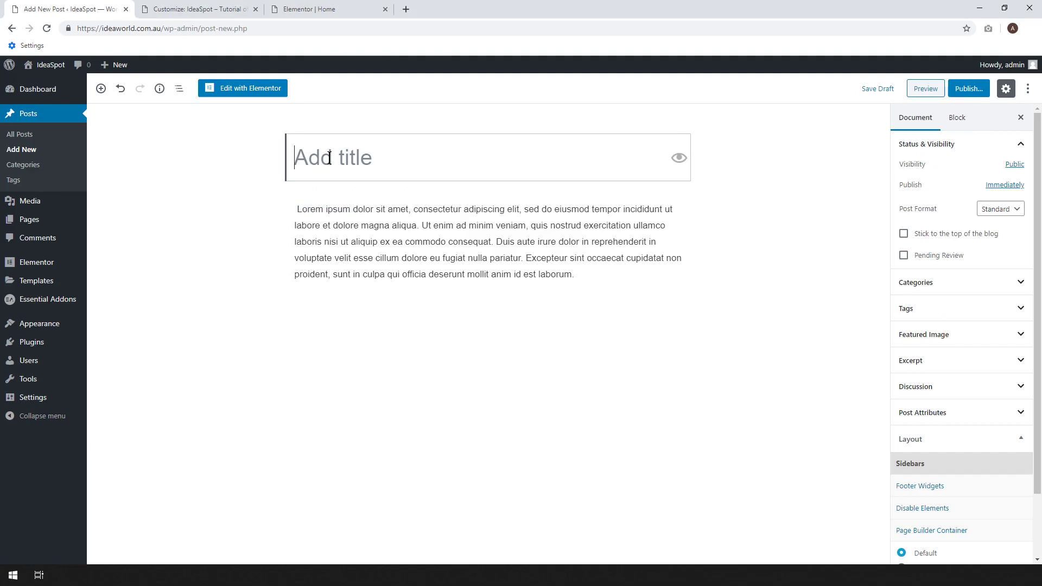
key("ctrl+v")
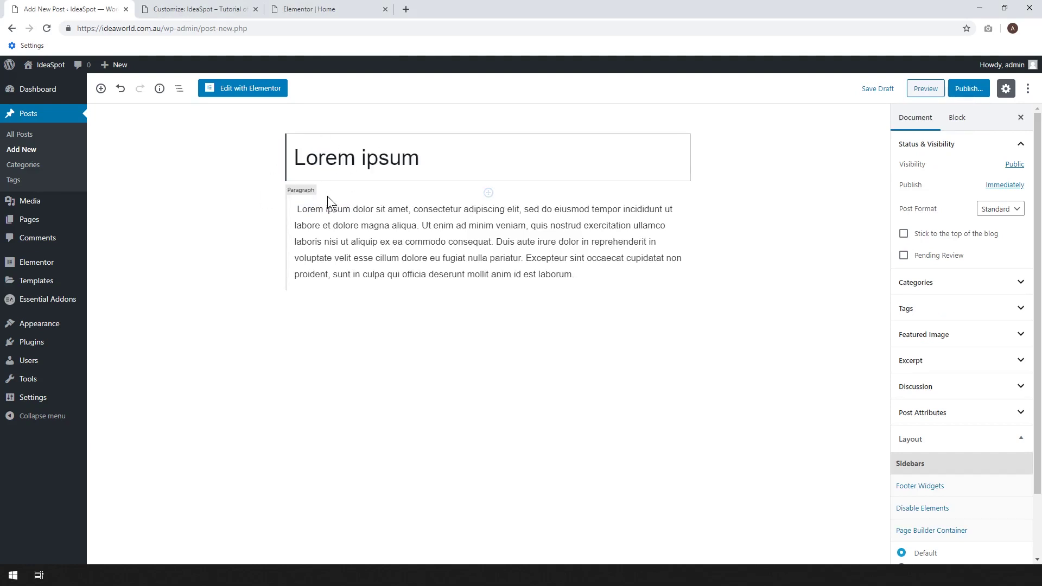
left_click(970, 91)
left_click(969, 91)
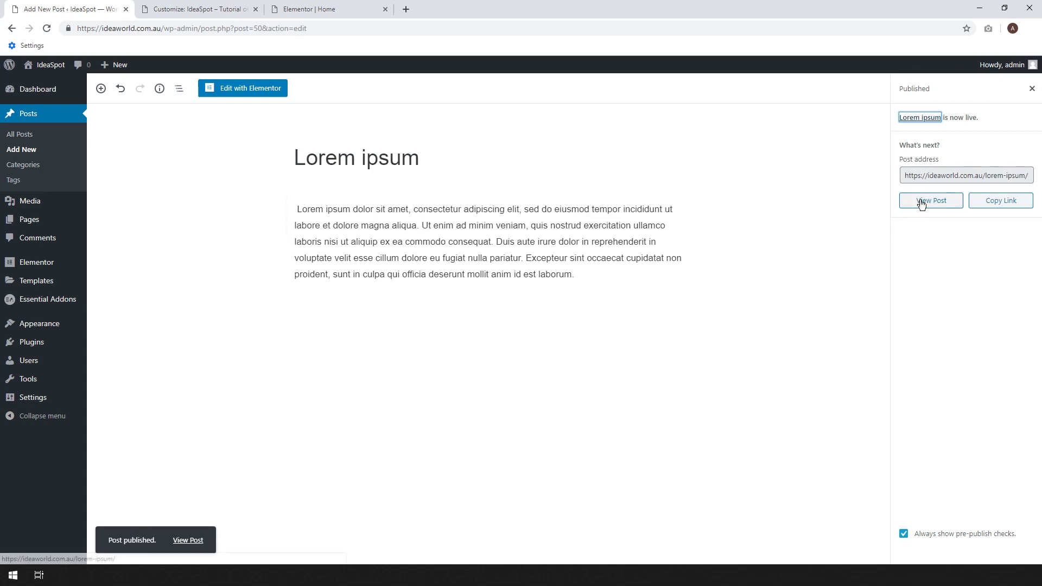
Set the library bookshelf photo library-1.jpg as the post's featured image.
left_click(1031, 88)
scroll(968, 296, "down", 3)
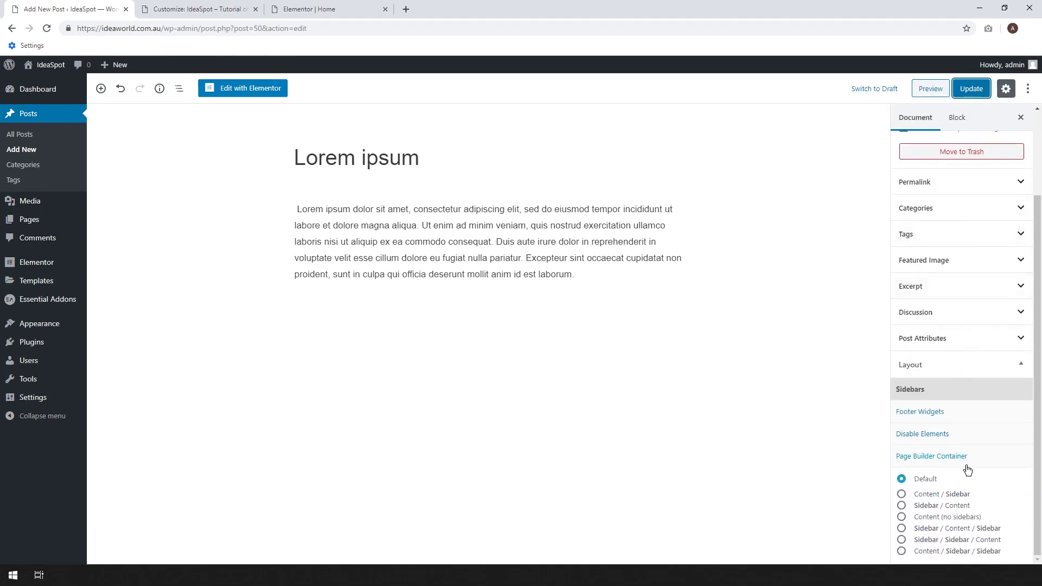
left_click(949, 262)
left_click(951, 290)
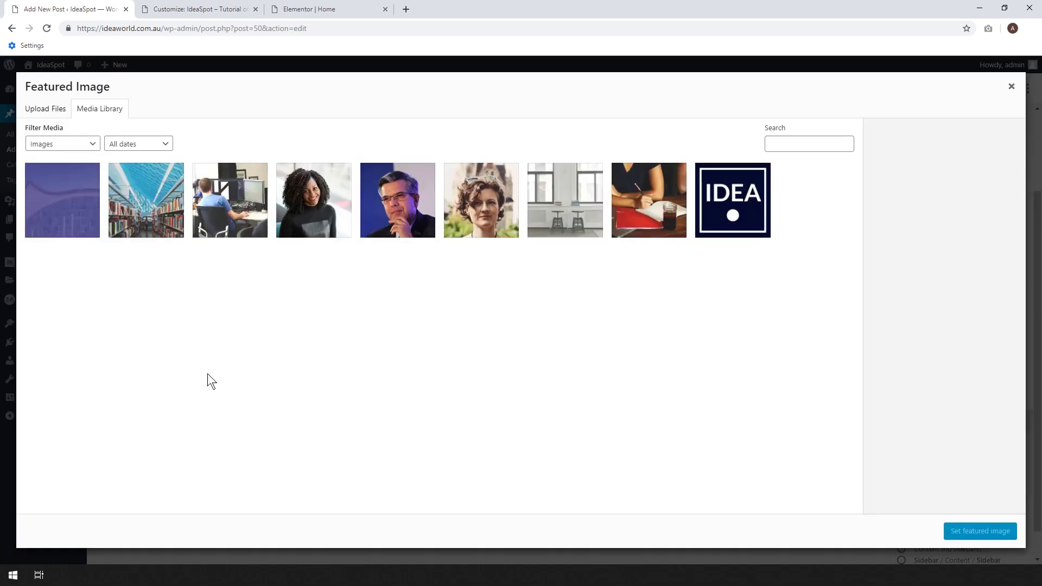
left_click(154, 213)
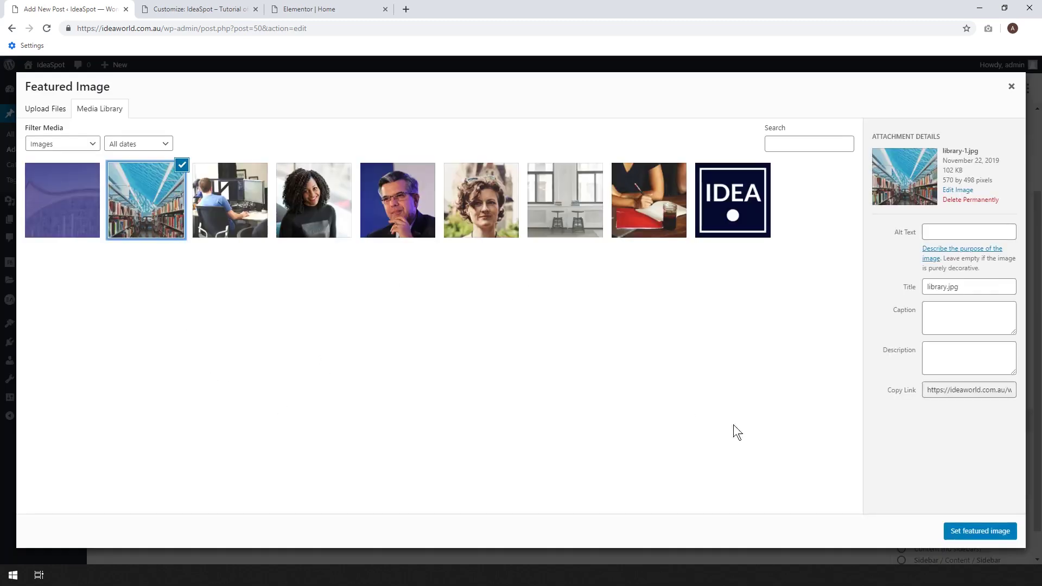
left_click(953, 532)
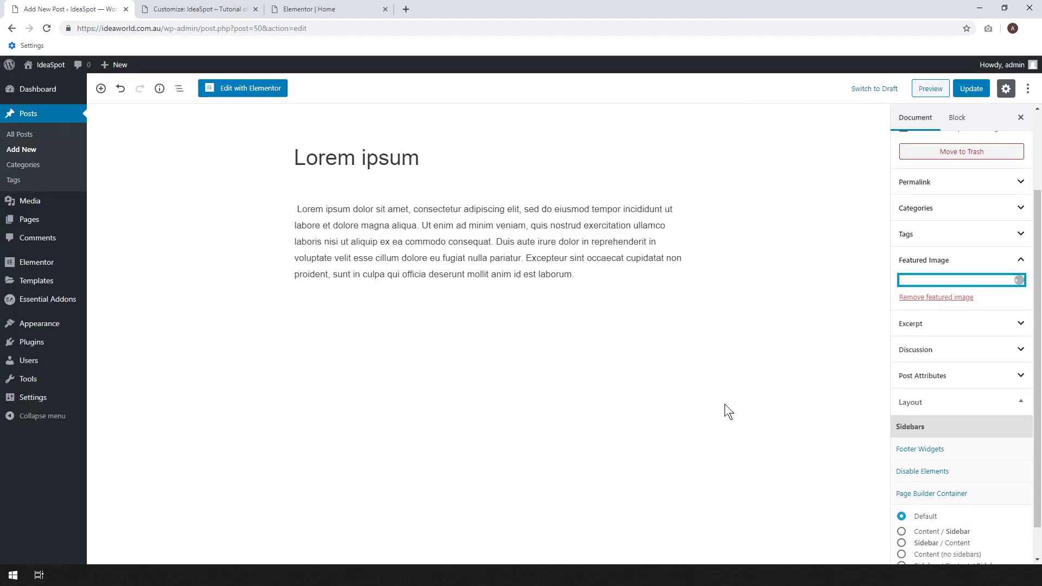
Disable comments under Discussion and update the post.
scroll(955, 404, "down", 3)
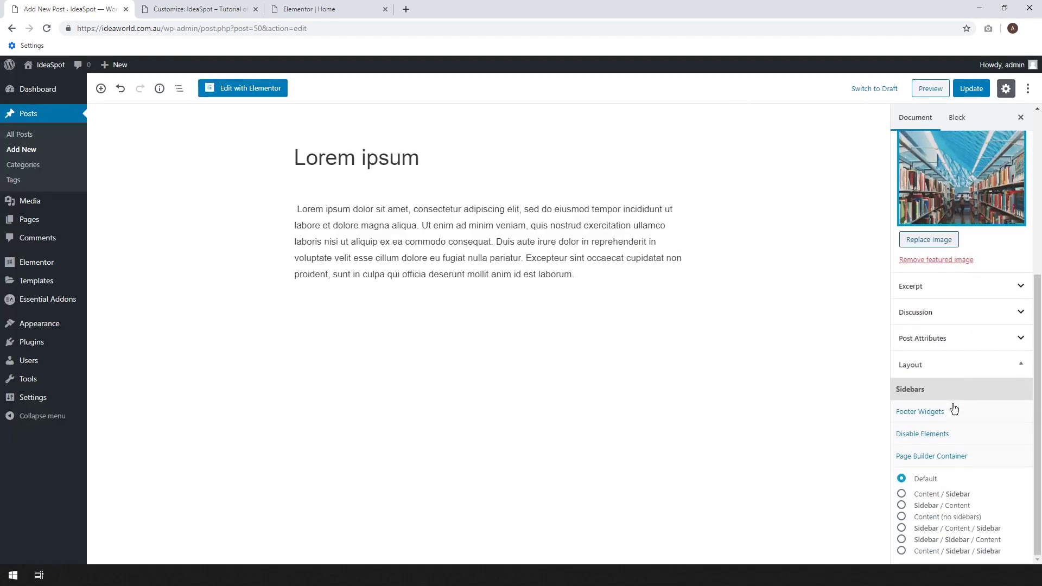
left_click(921, 319)
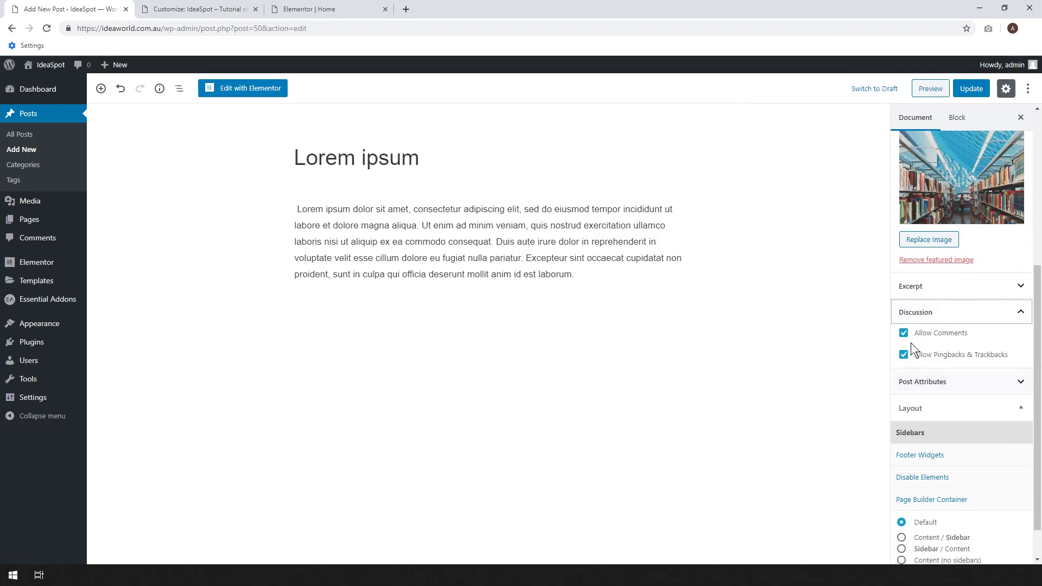
left_click(904, 333)
left_click(965, 90)
Give the post a full-width, no-sidebar layout, update it, and go to All Posts.
scroll(926, 390, "down", 1)
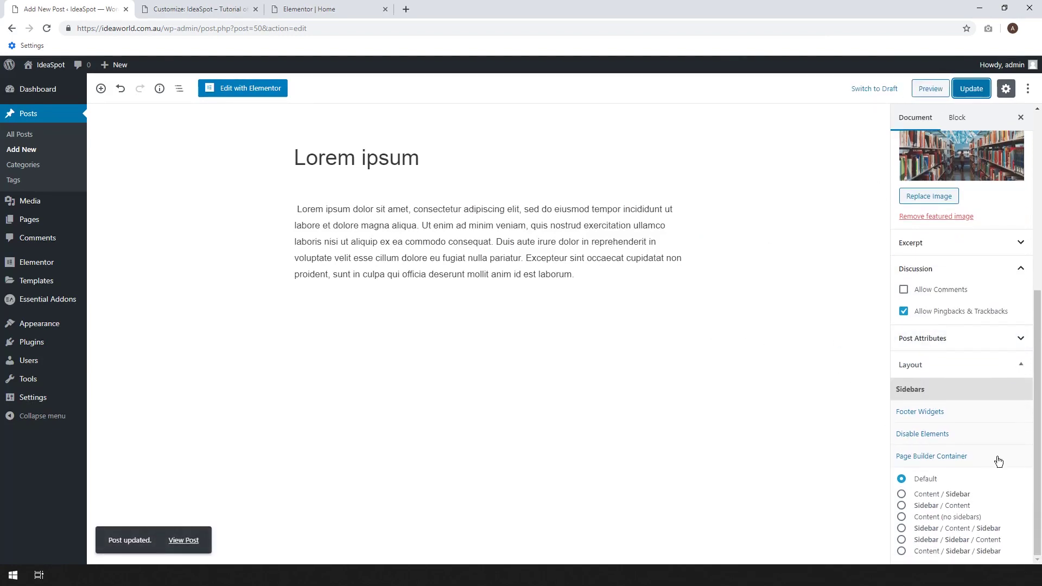
left_click(901, 518)
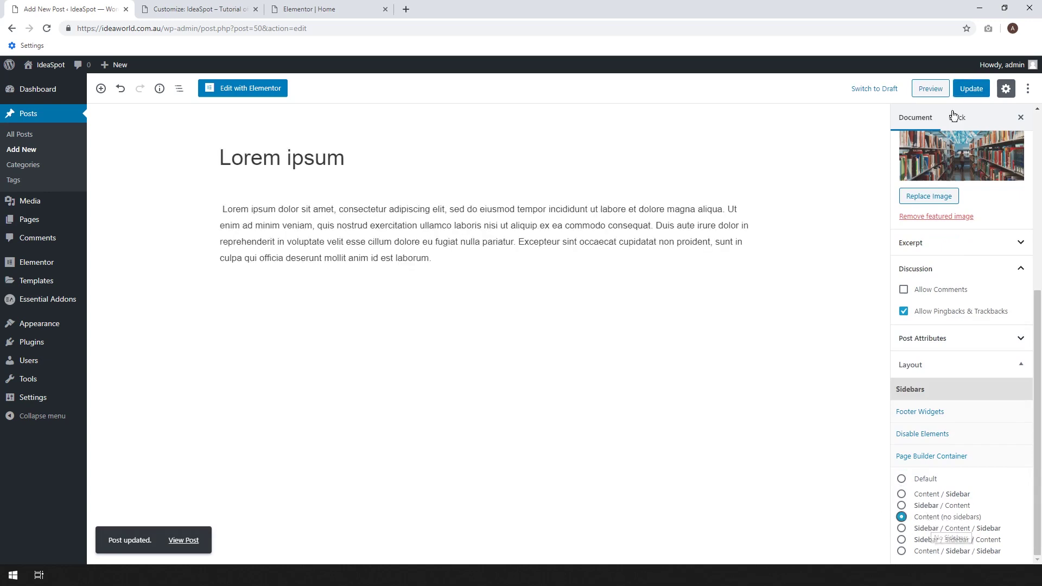
left_click(969, 90)
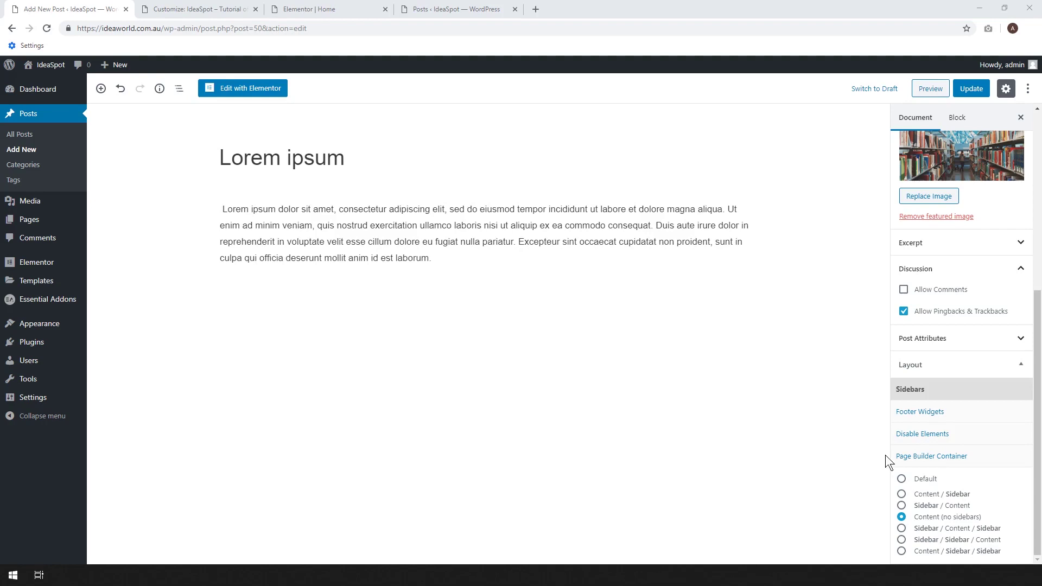
left_click(904, 456)
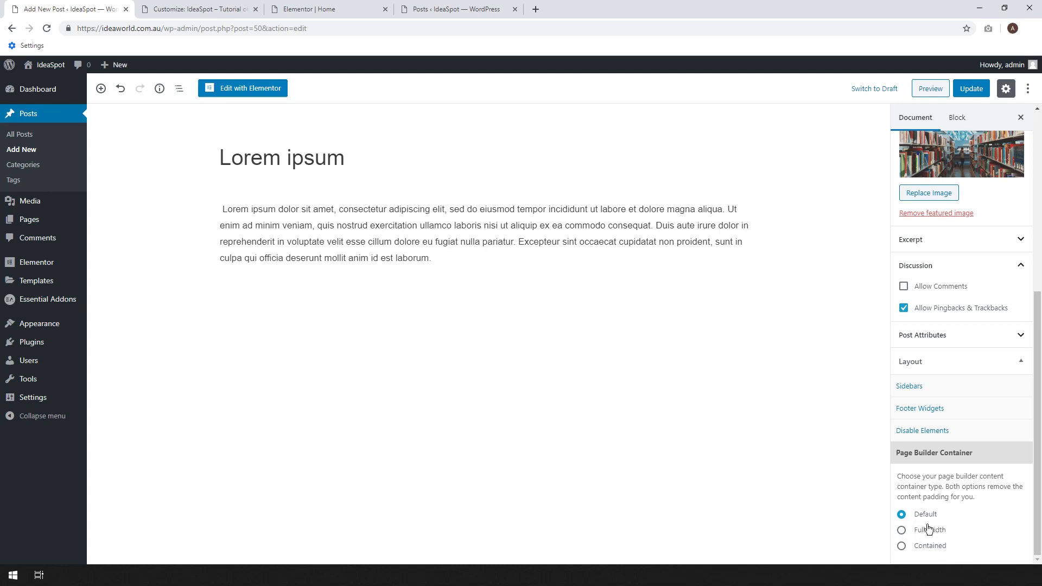
left_click(971, 91)
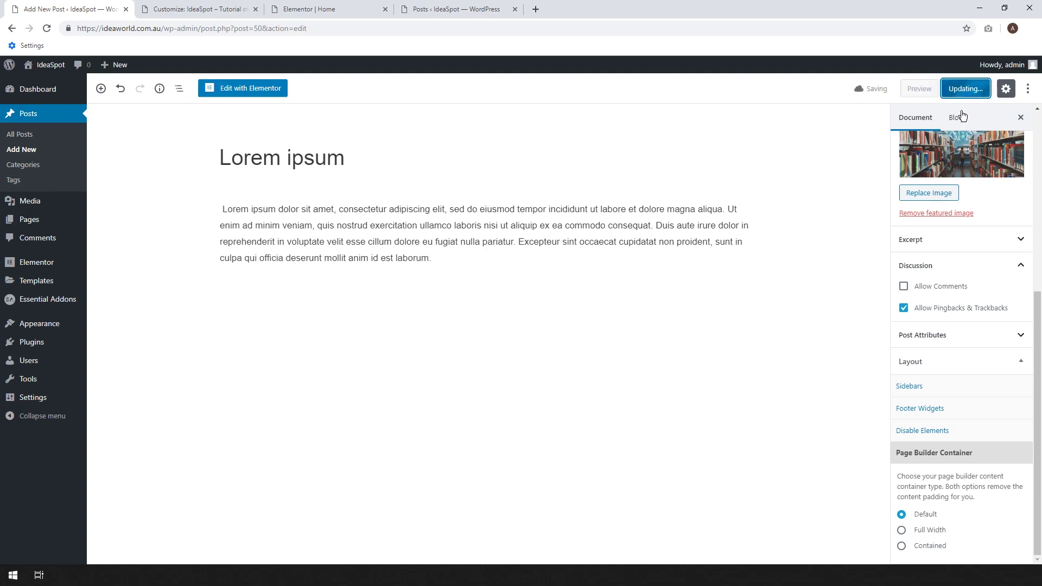
left_click(25, 140)
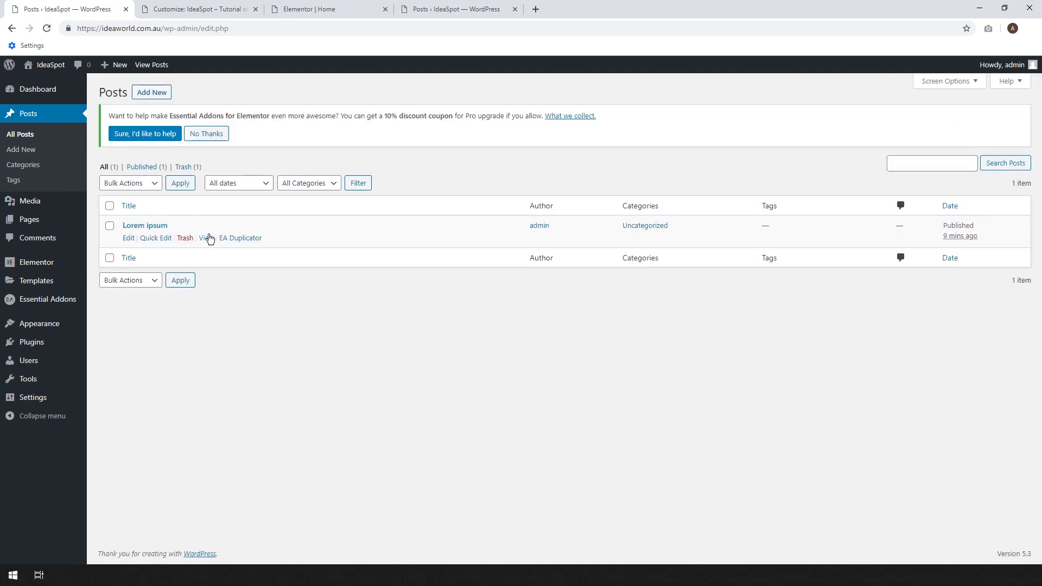
Open the live Lorem ipsum post in a new tab and scroll through it from header to footer.
right_click(206, 239)
left_click(217, 245)
left_click(568, 7)
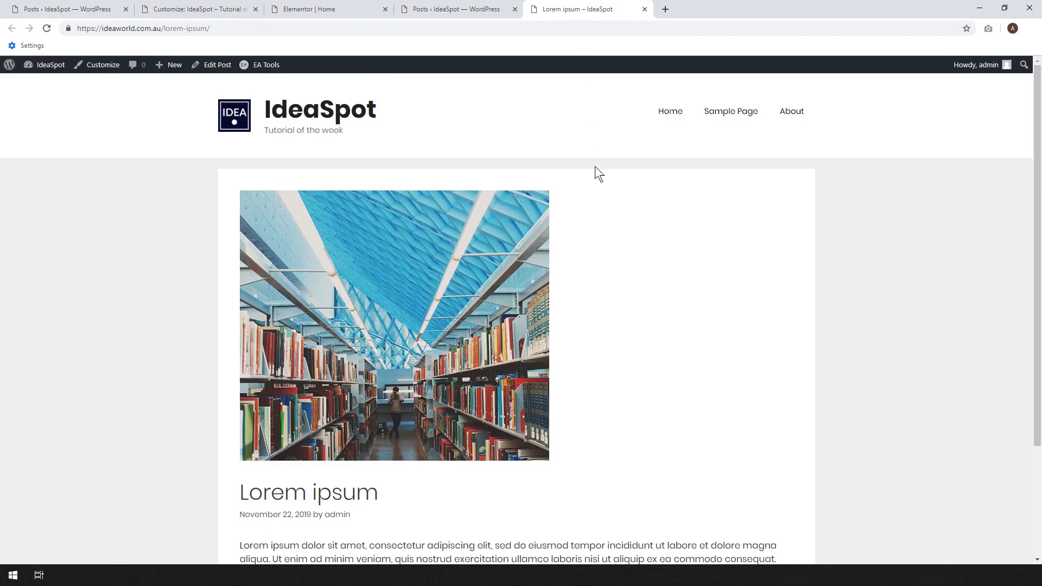
scroll(643, 219, "down", 3)
scroll(621, 219, "up", 1)
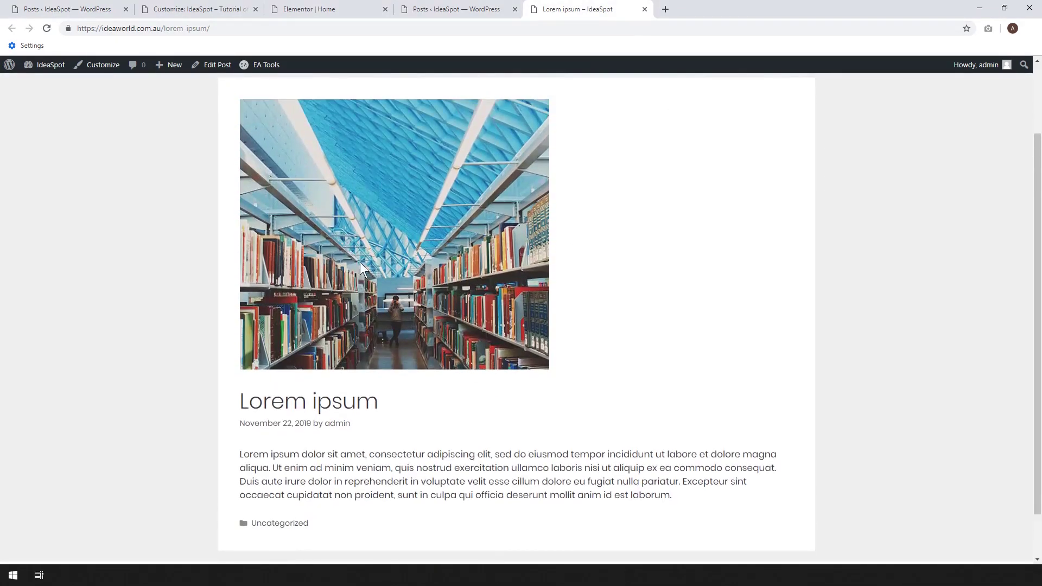
scroll(380, 268, "up", 2)
scroll(395, 284, "down", 3)
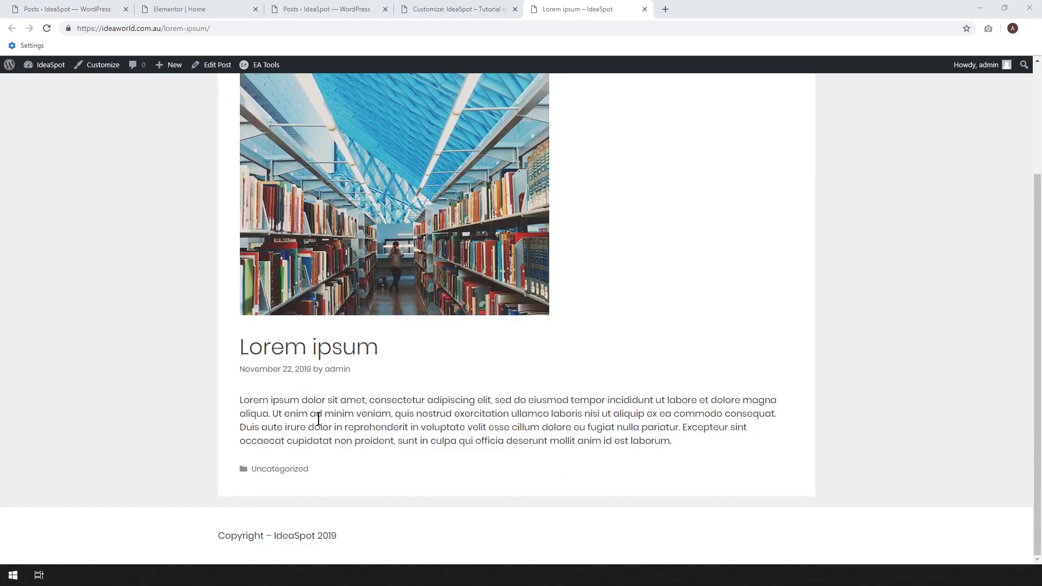
scroll(692, 341, "up", 3)
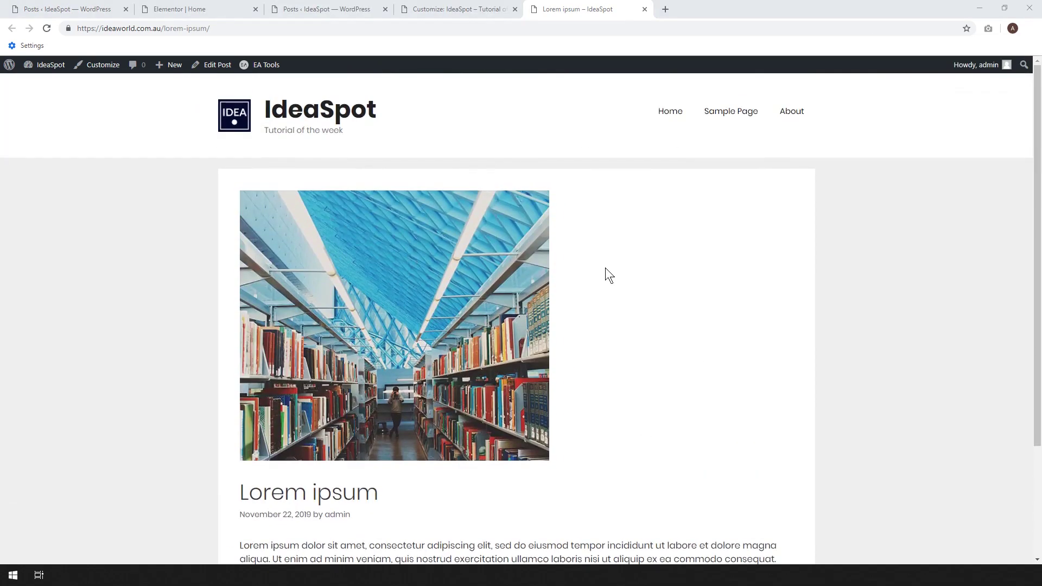
scroll(651, 327, "down", 3)
scroll(651, 327, "up", 3)
scroll(597, 340, "down", 3)
scroll(548, 375, "up", 3)
left_click(450, 9)
left_click(42, 238)
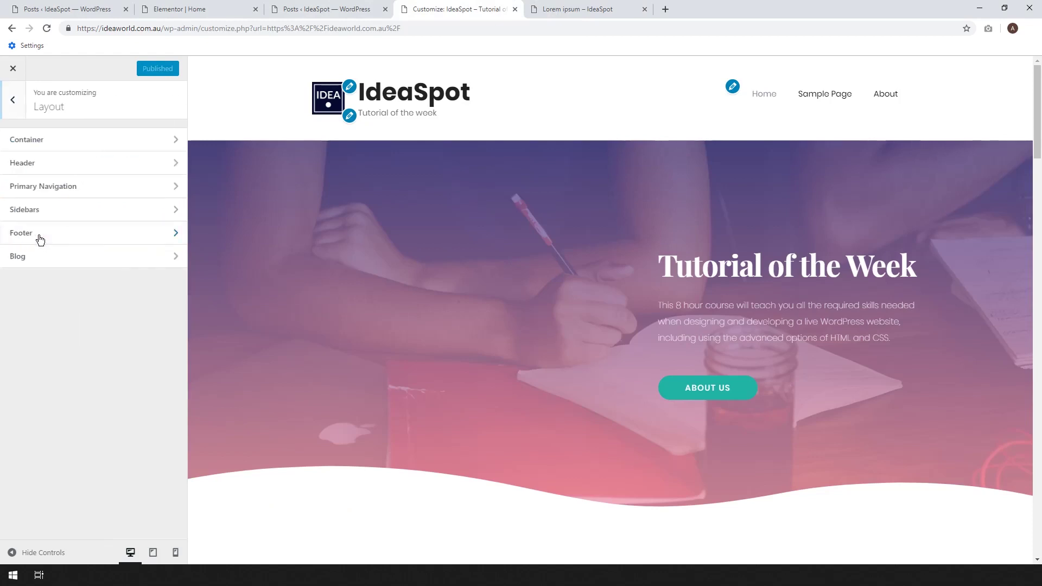
left_click(41, 265)
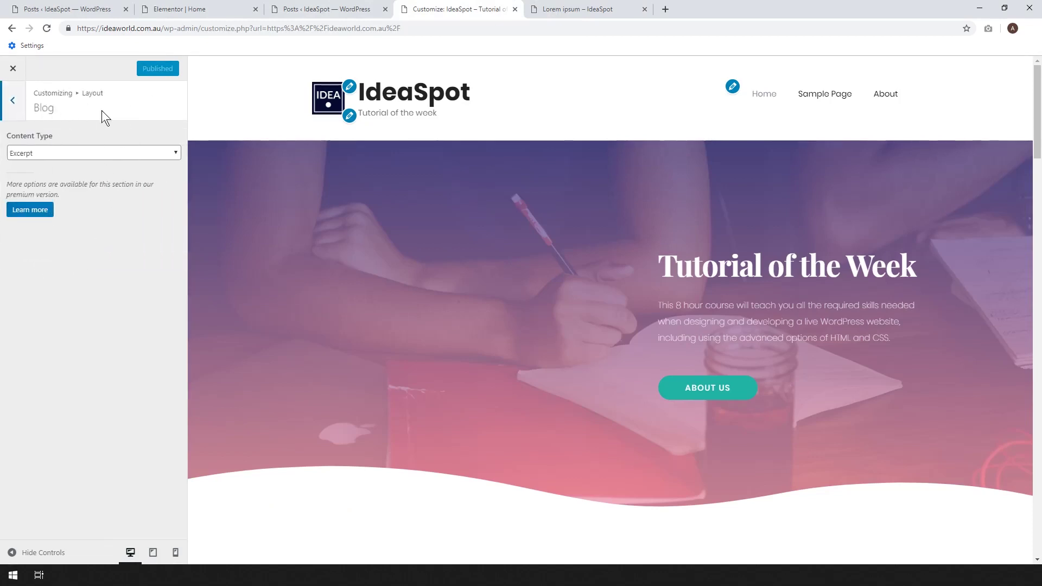
left_click(564, 7)
scroll(705, 207, "down", 3)
scroll(700, 236, "up", 3)
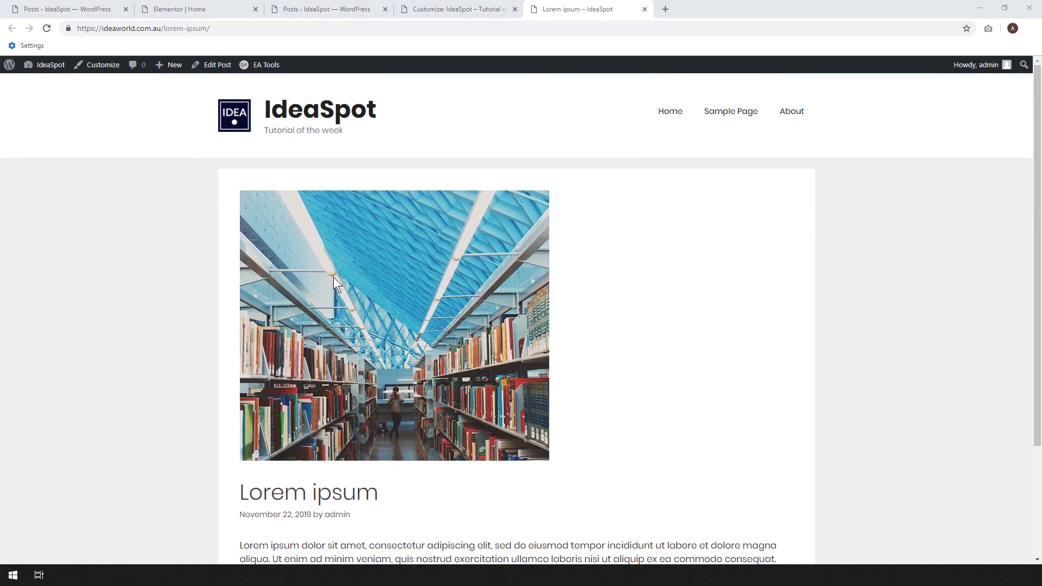
Open the Lorem ipsum post's WordPress editor in a new tab.
right_click(216, 74)
left_click(224, 77)
left_click(691, 9)
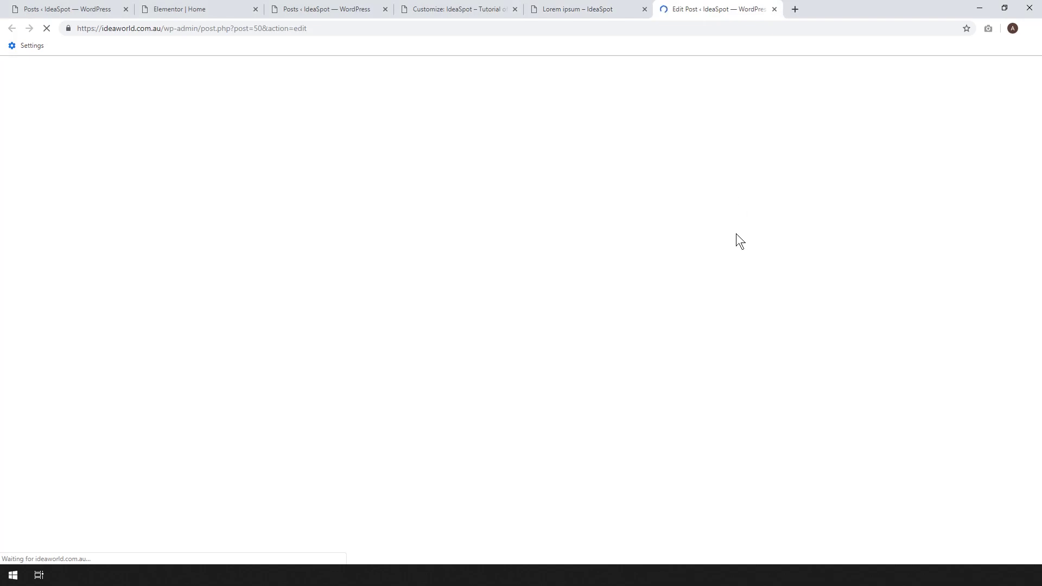
Set the Page Builder Container to Full Width, update, and launch Elementor.
scroll(955, 349, "down", 5)
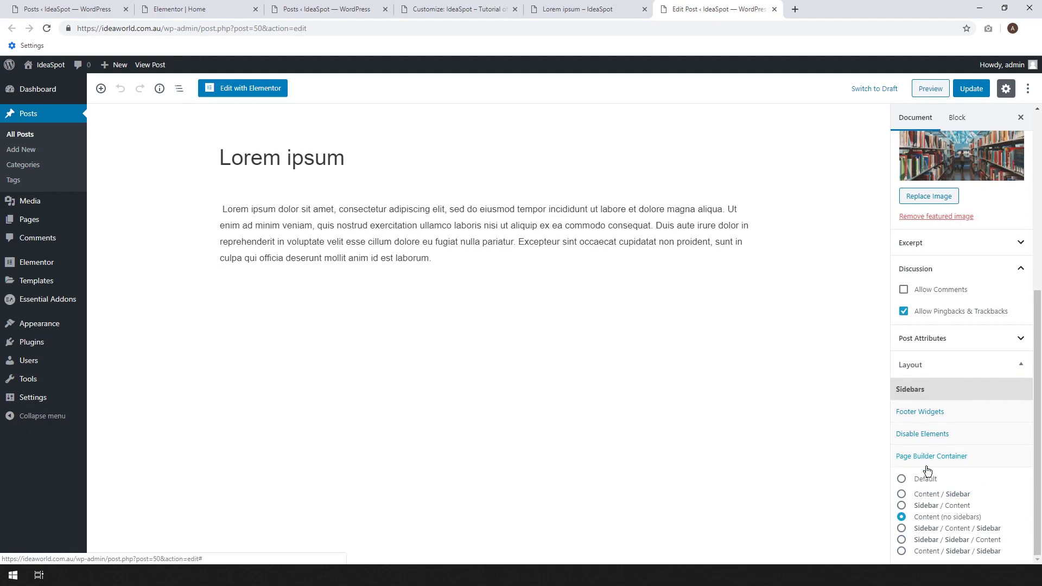
left_click(926, 458)
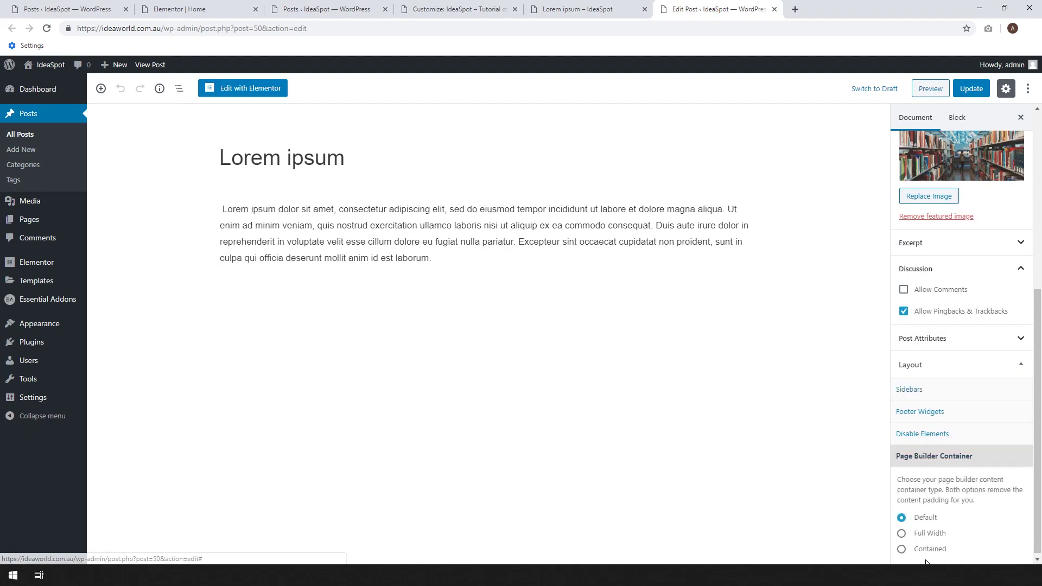
left_click(916, 538)
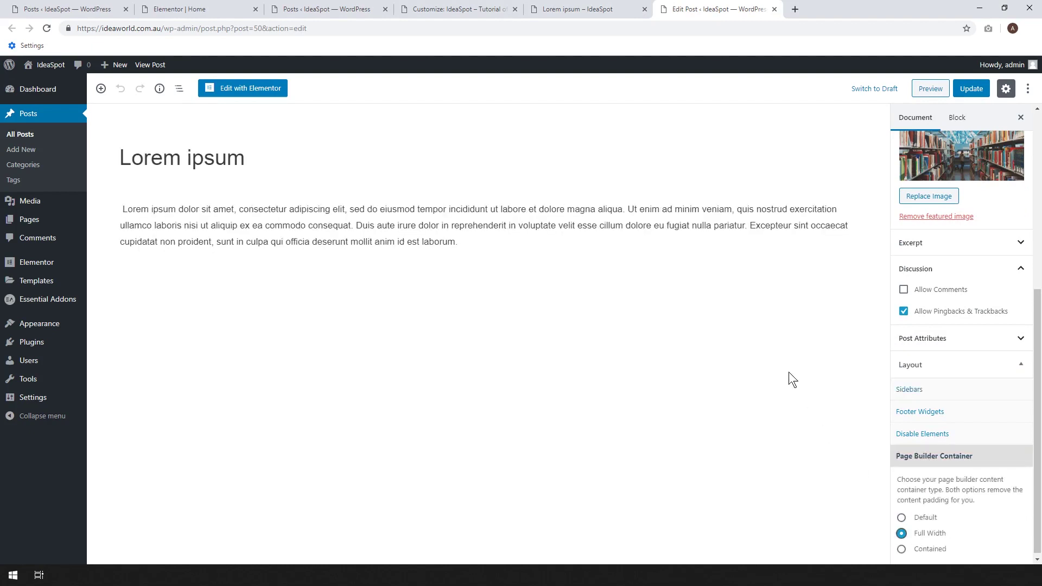
left_click(971, 89)
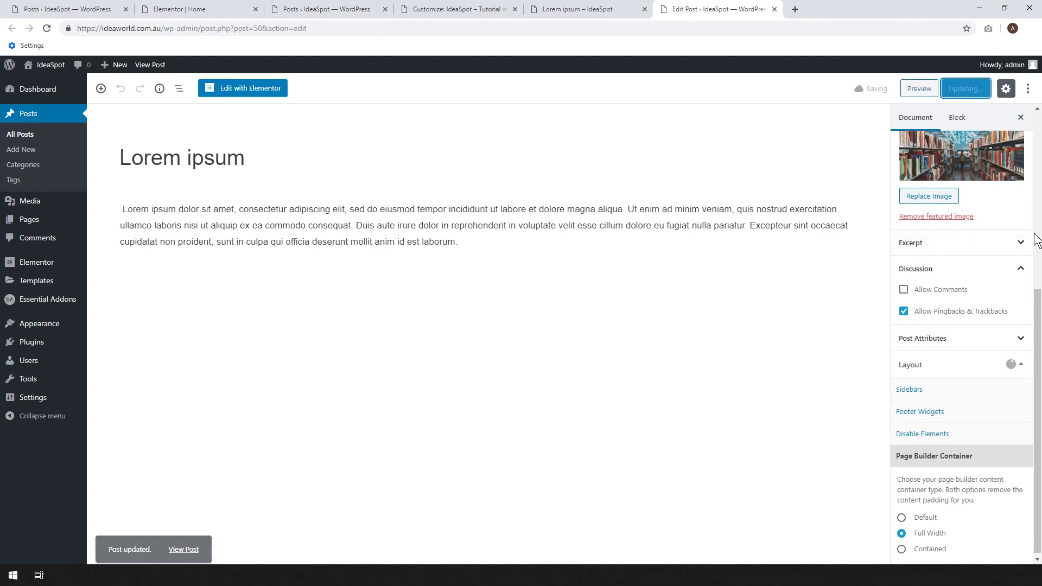
left_click(253, 95)
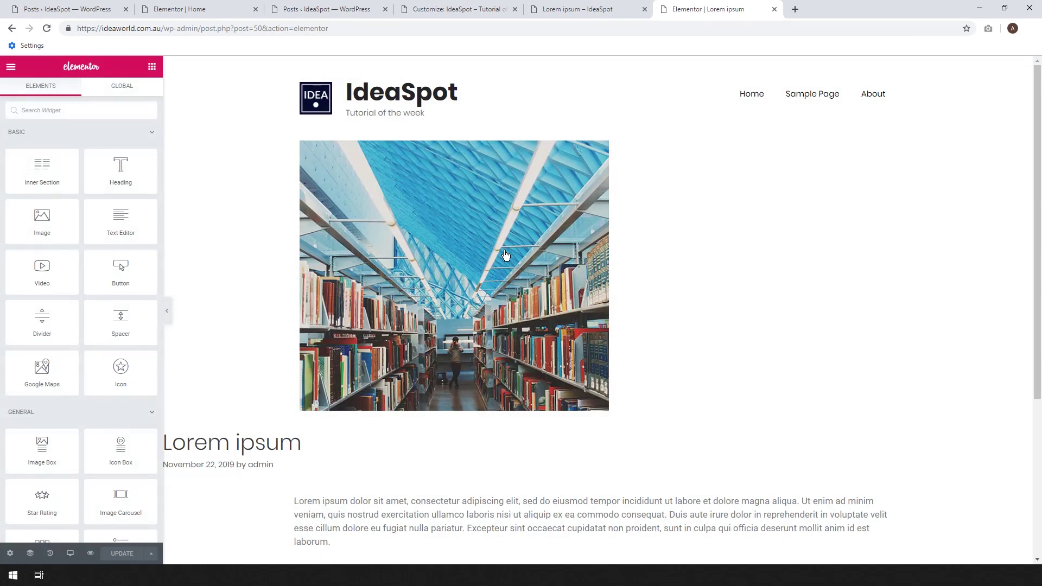
Inspect the Lorem ipsum Text Editor widget's settings, then switch back to the live post tab.
scroll(491, 360, "down", 5)
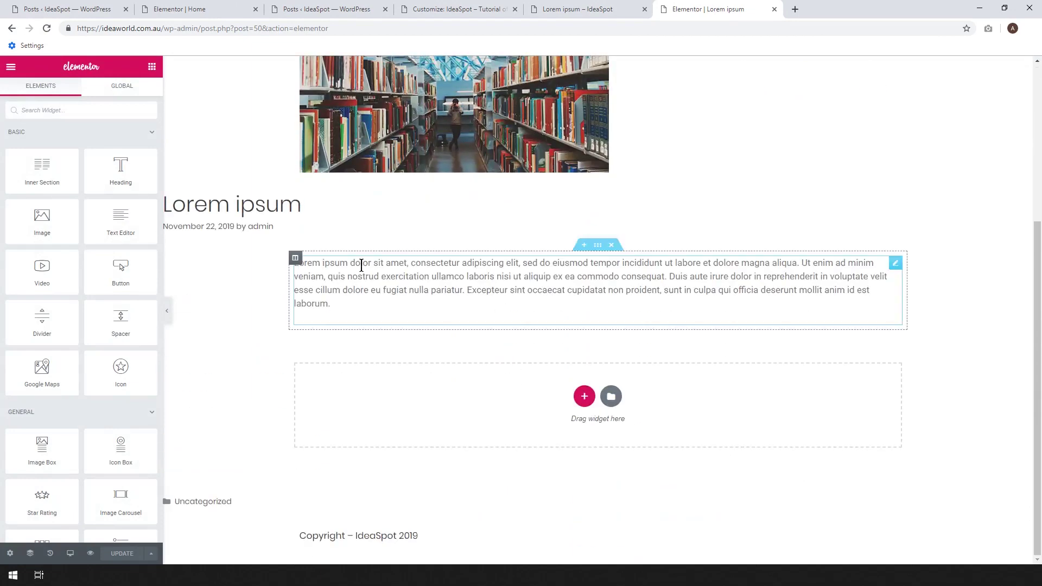
left_click(420, 305)
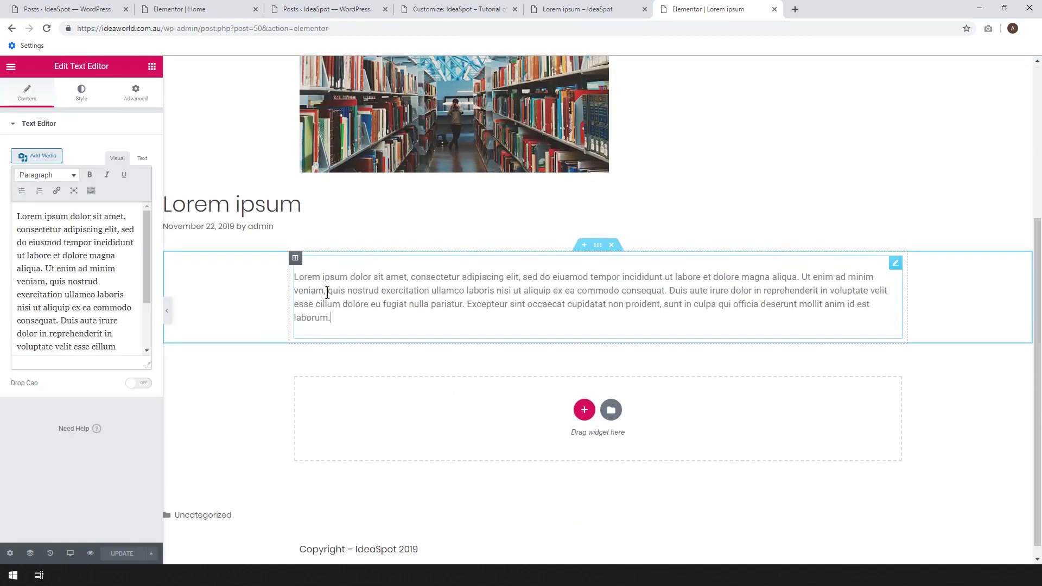
scroll(666, 223, "up", 4)
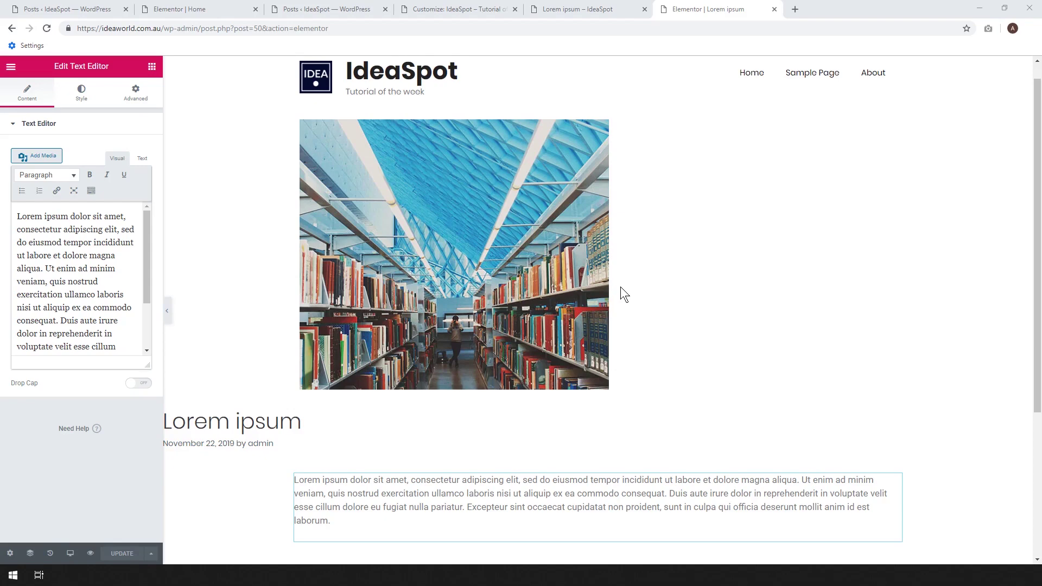
scroll(620, 287, "up", 1)
left_click(585, 6)
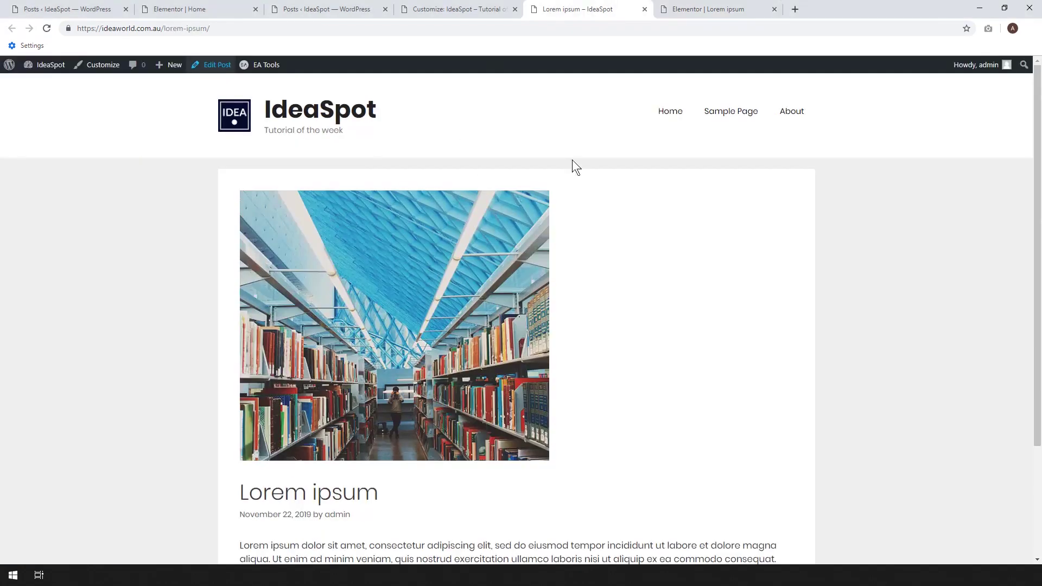
Open the Lorem ipsum post's WordPress editor in a new tab.
right_click(205, 64)
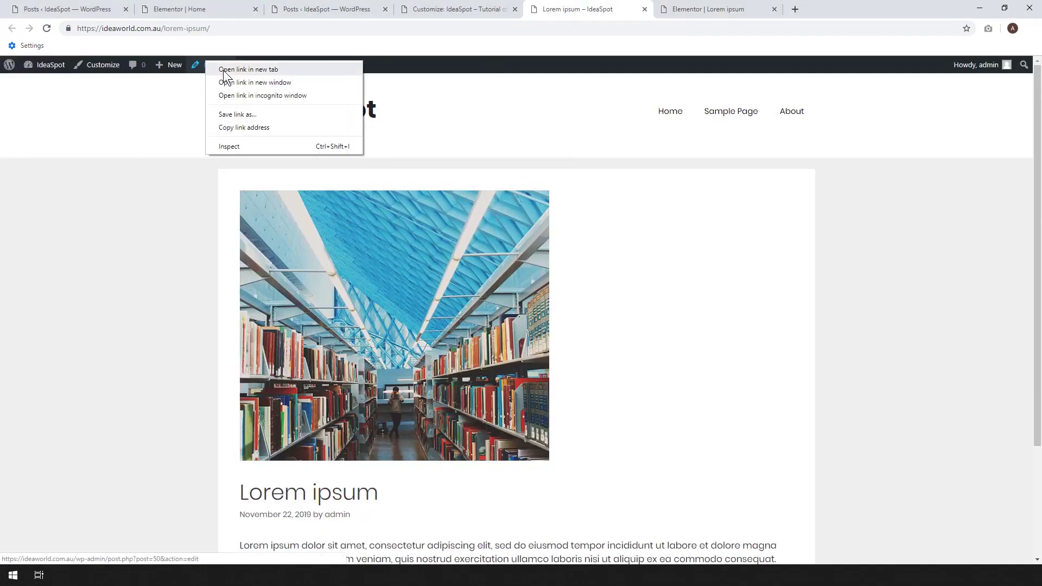
left_click(222, 71)
left_click(842, 8)
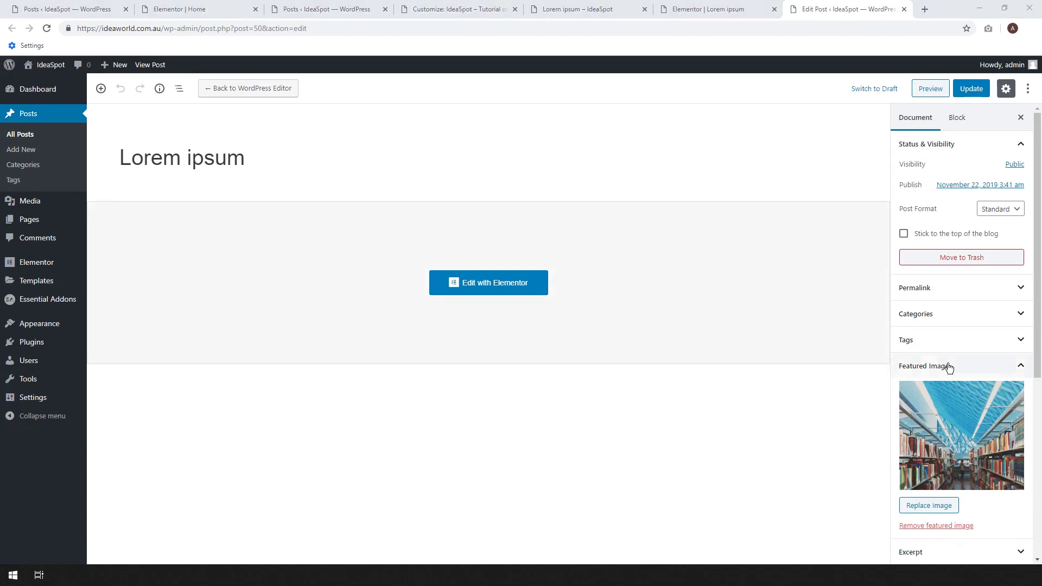
Set the Post Attributes template to Elementor Full Width, update, and return to the Elementor tab.
scroll(946, 365, "down", 6)
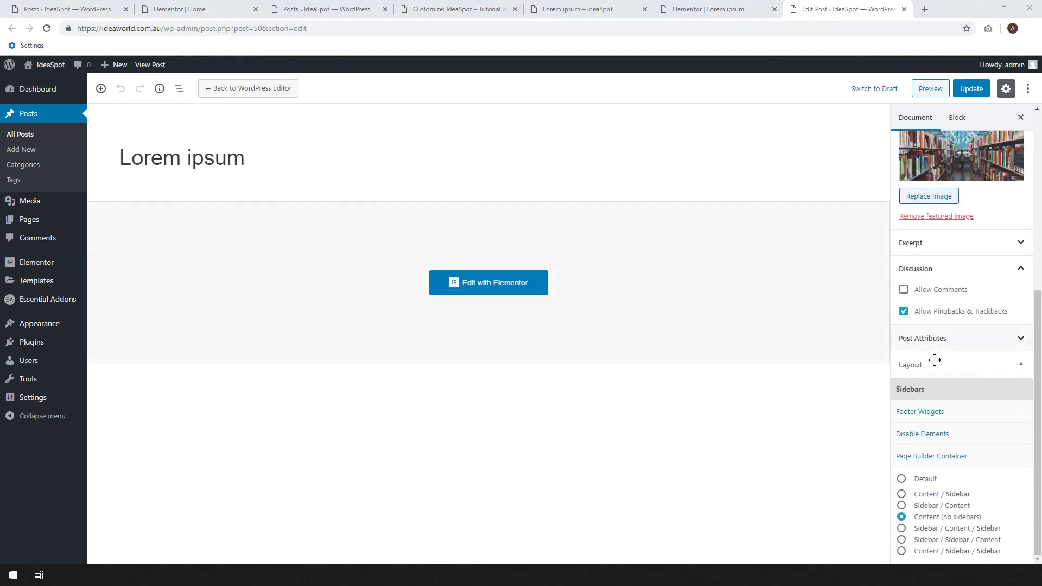
left_click(933, 364)
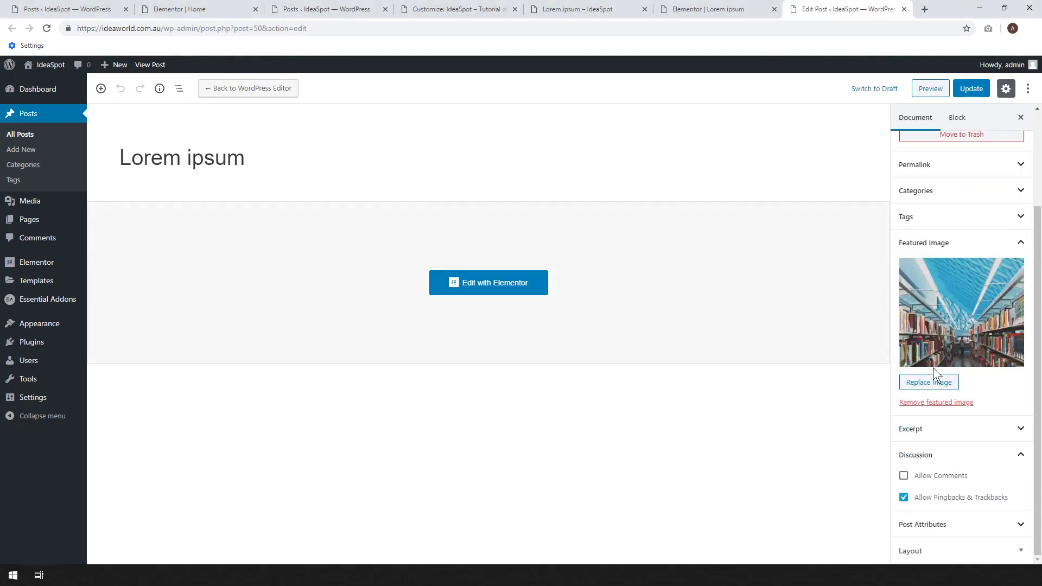
left_click(943, 550)
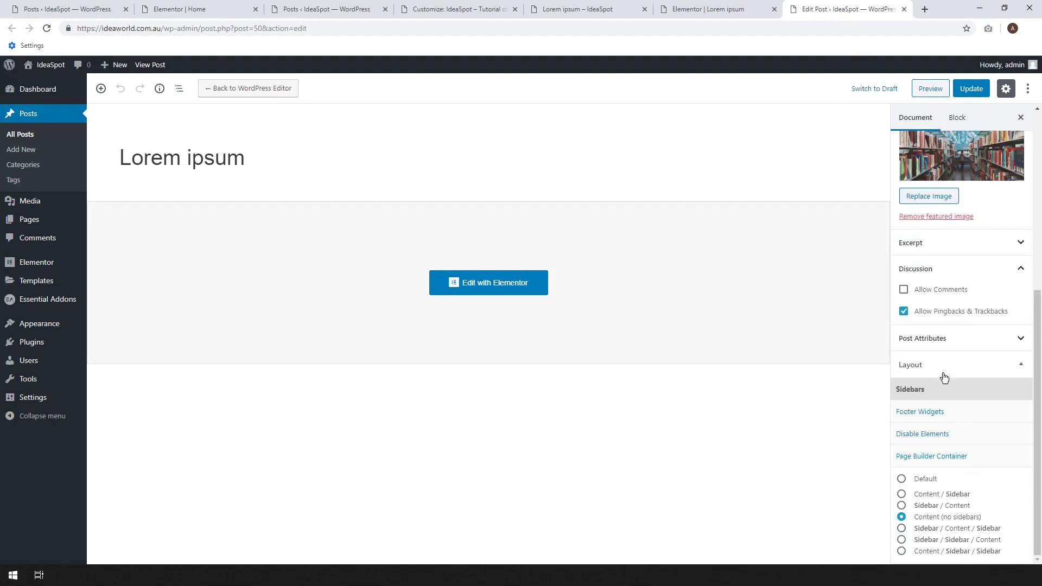
left_click(932, 341)
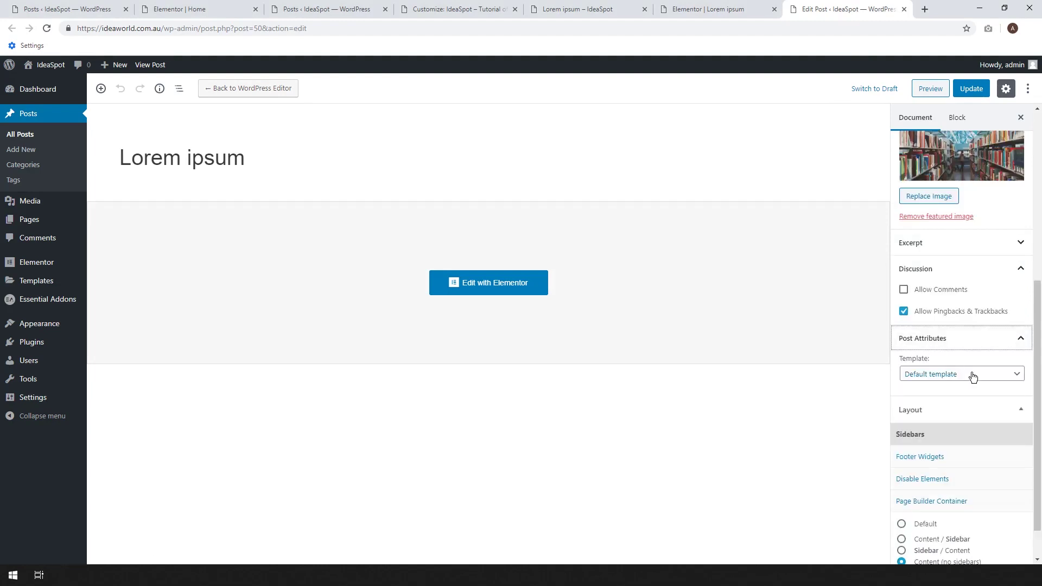
left_click(936, 380)
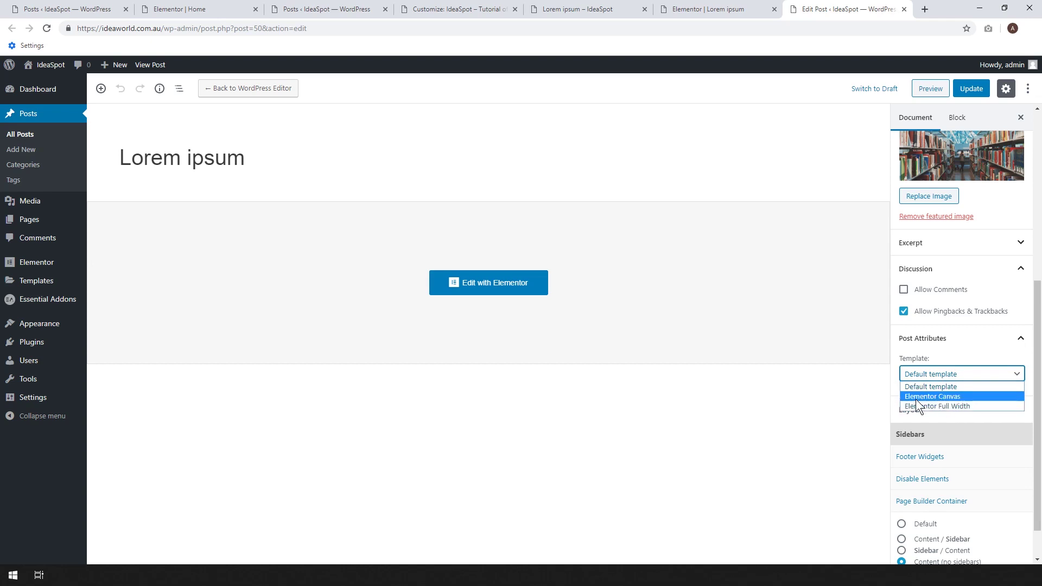
left_click(932, 406)
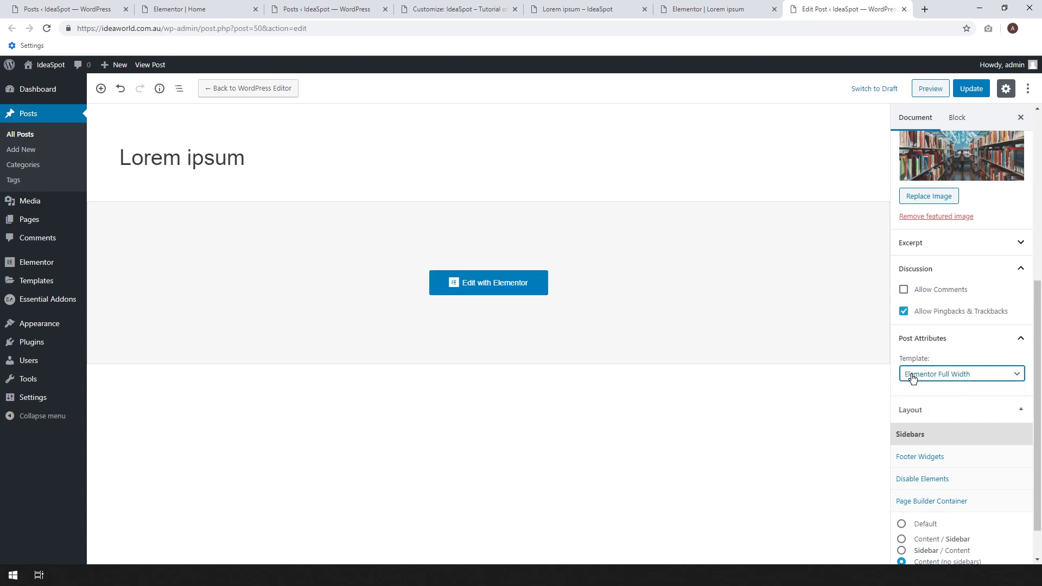
left_click(972, 90)
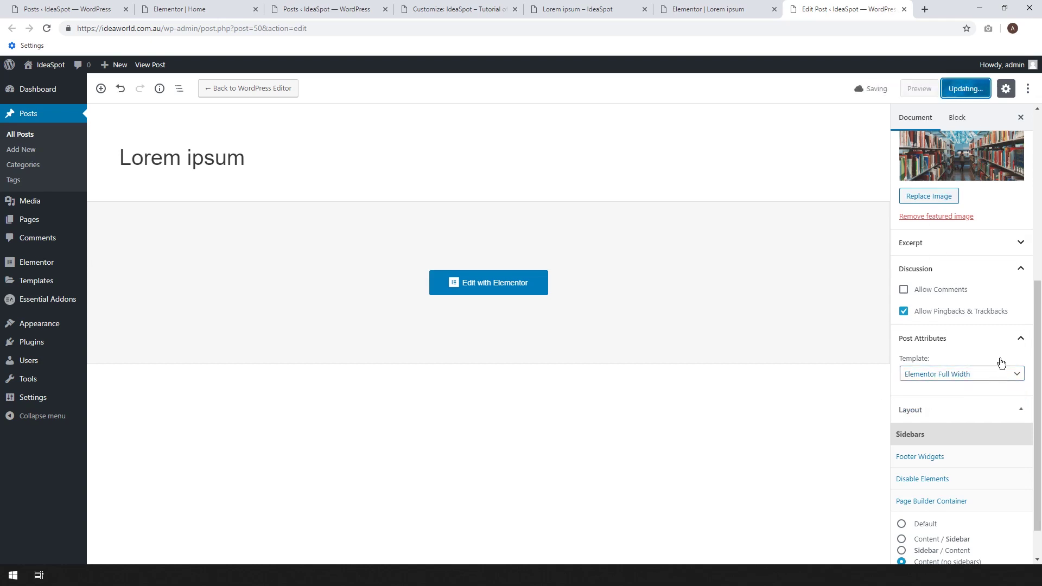
left_click(711, 7)
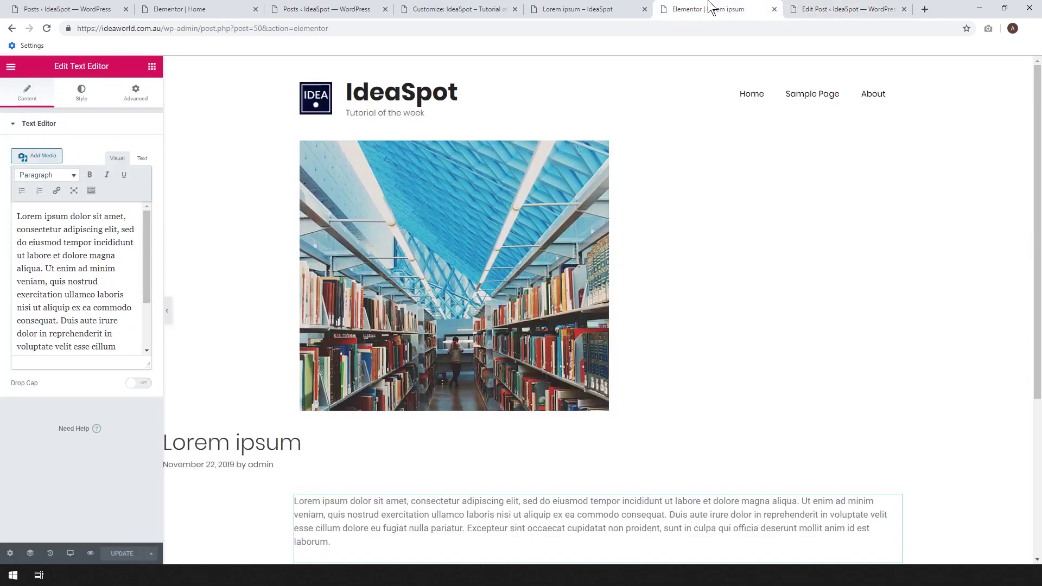
Reload the post editor and bring up the Home page's Elementor editor.
left_click(46, 29)
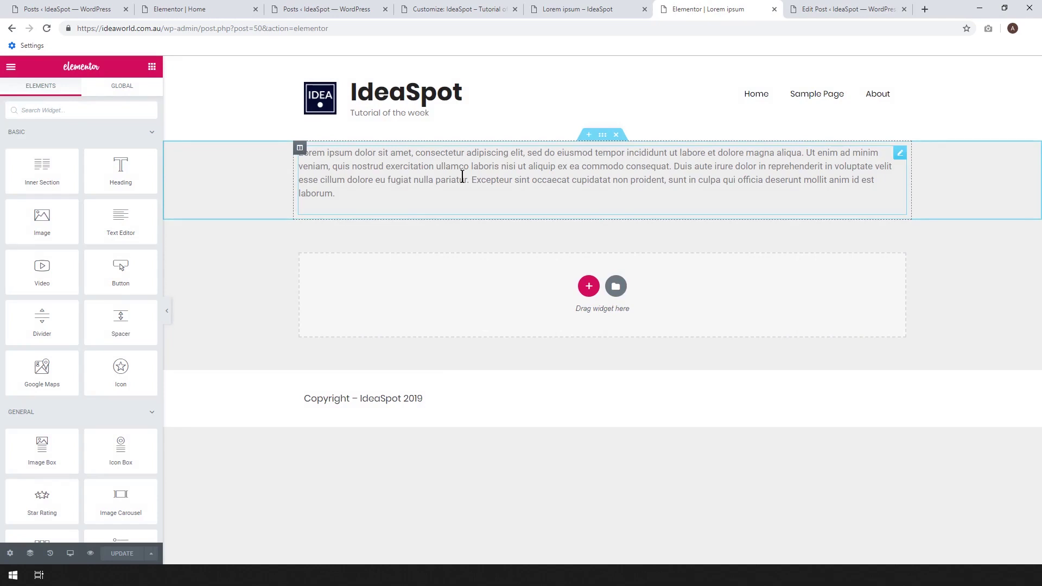
left_click_drag(209, 9, 667, 9)
scroll(842, 282, "up", 20)
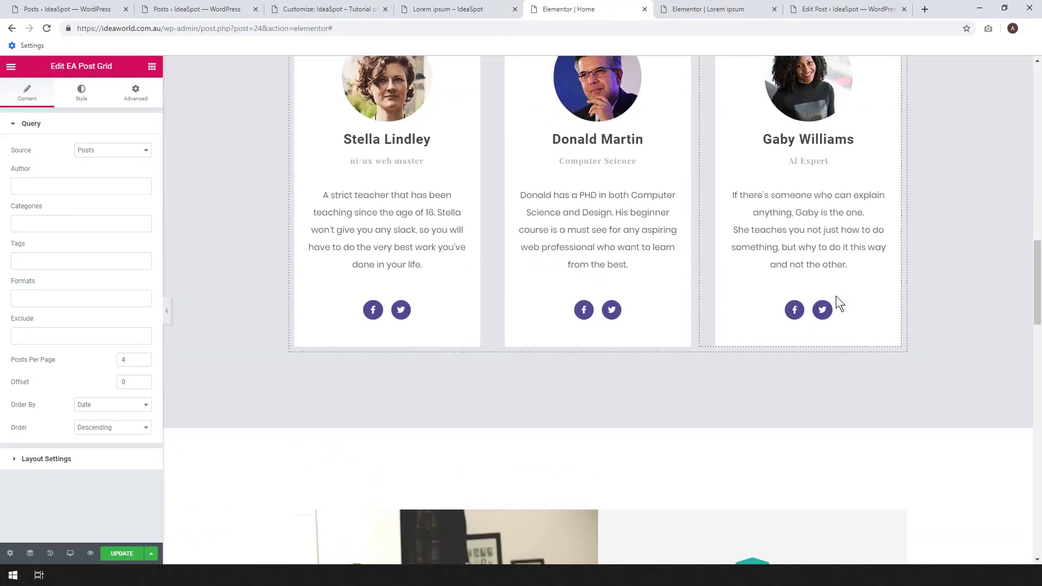
scroll(835, 295, "up", 6)
left_click_drag(1038, 255, 1013, 121)
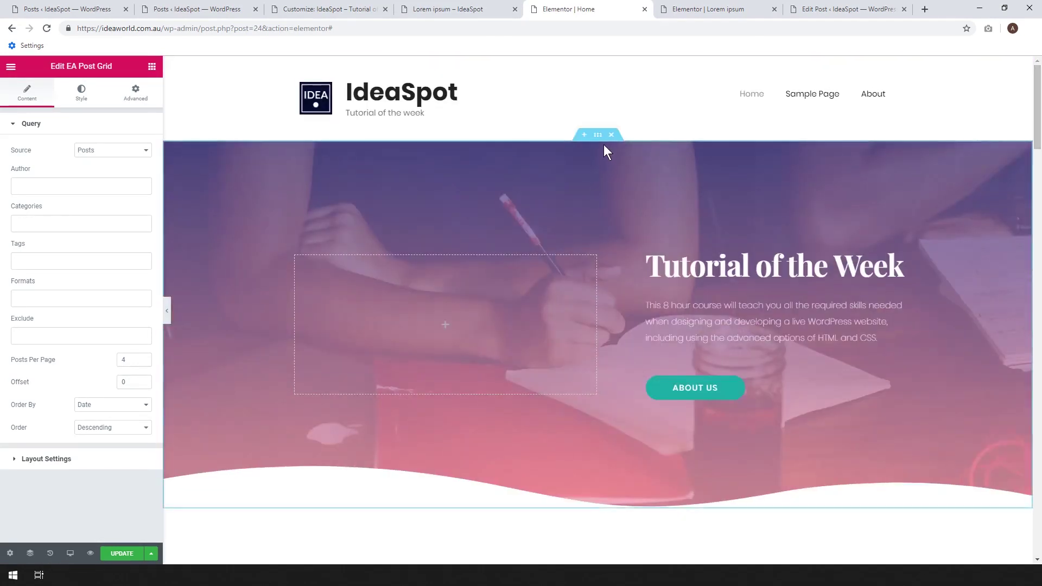
Copy the Tutorial of the Week hero section and add an empty section above the post's text.
right_click(599, 136)
left_click(645, 177)
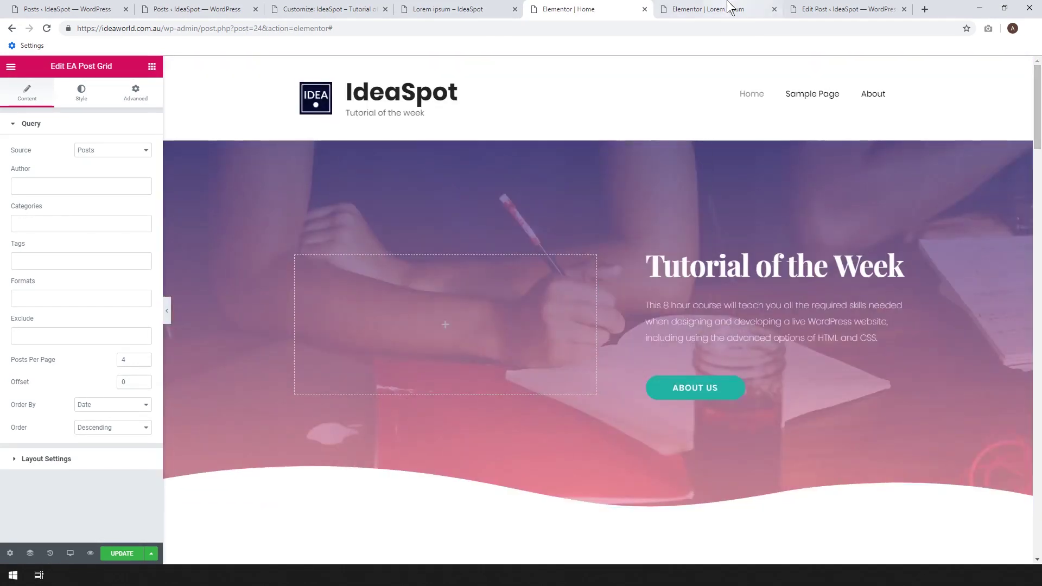
left_click(729, 8)
left_click(591, 140)
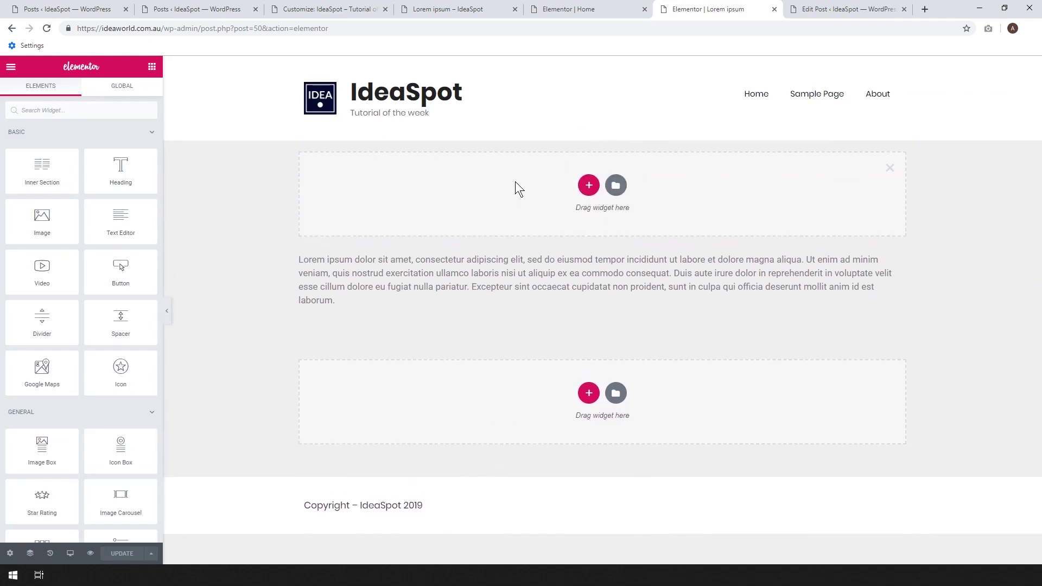
Paste the hero into the empty section, retitle it 'Test Blog Post', and delete its About Us button.
right_click(516, 184)
left_click(537, 194)
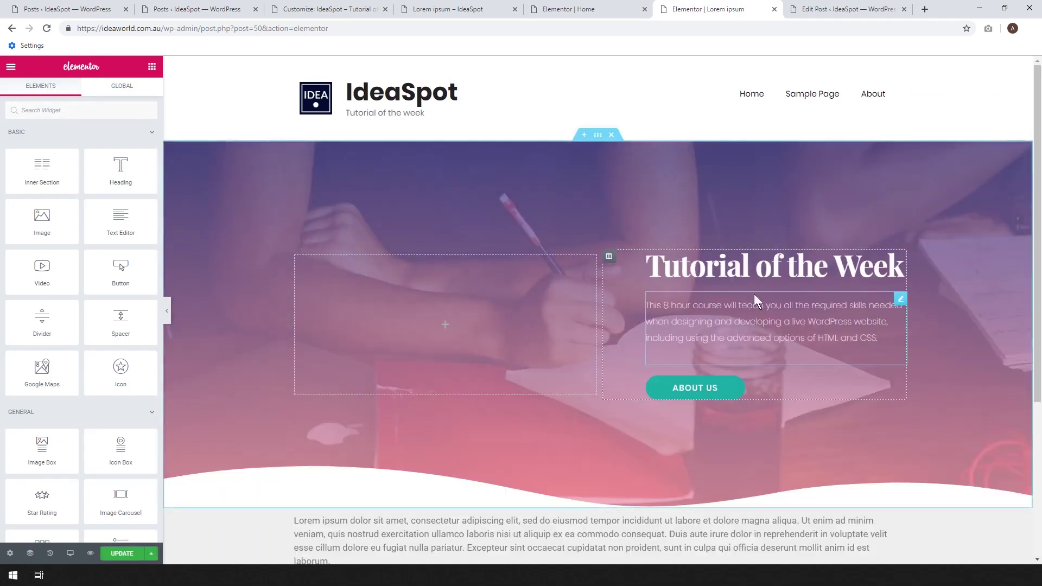
left_click(891, 269)
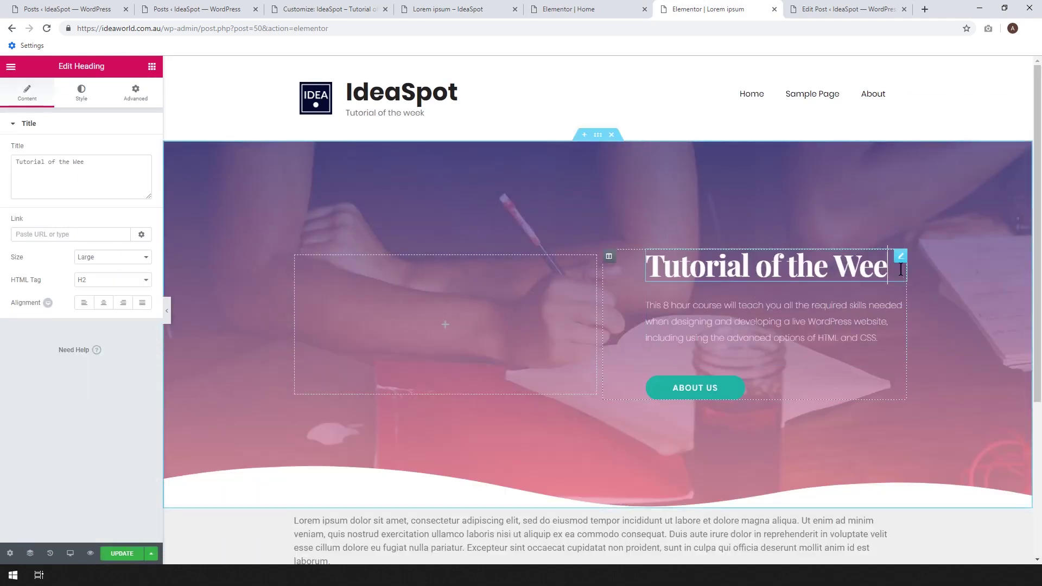
key("BackSpace")
key("BackSpace")
key("BackSpace")
key("BackSpace")
key("BackSpace")
key("BackSpace")
key("BackSpace")
key("BackSpace")
key("BackSpace")
key("BackSpace")
key("BackSpace")
type("est Blog Post")
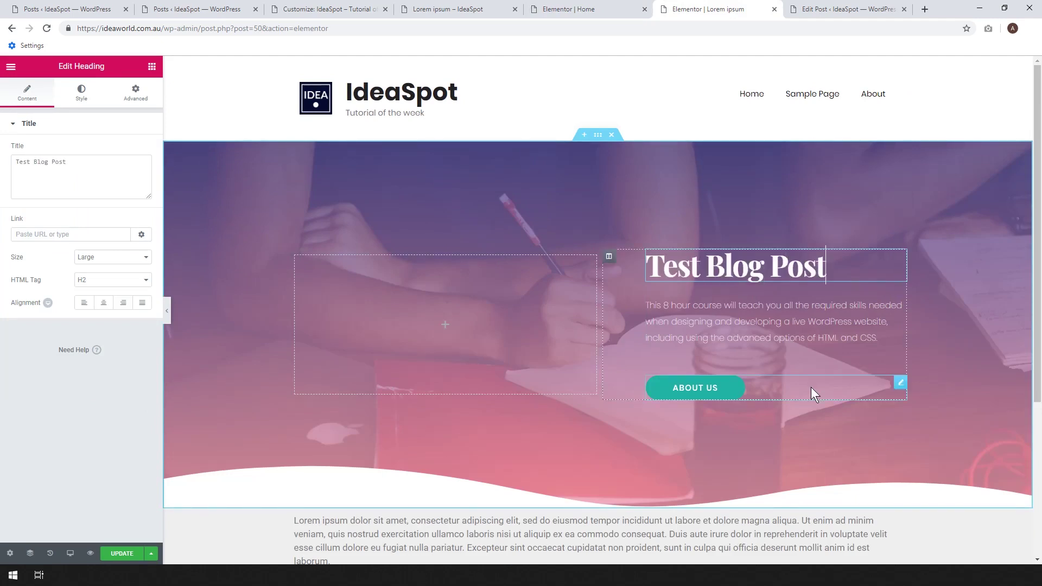
left_click(891, 392)
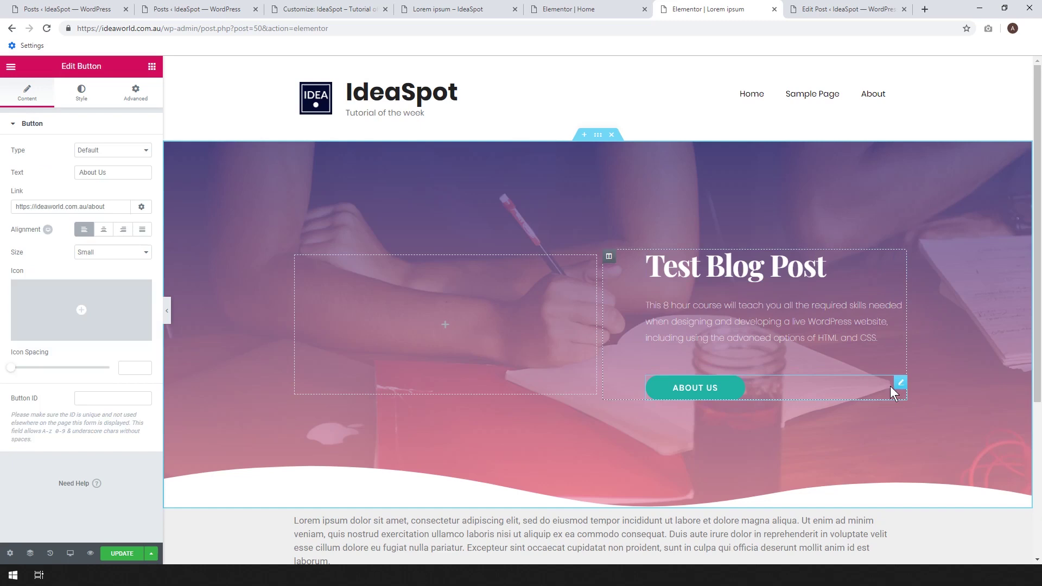
right_click(899, 384)
left_click(925, 536)
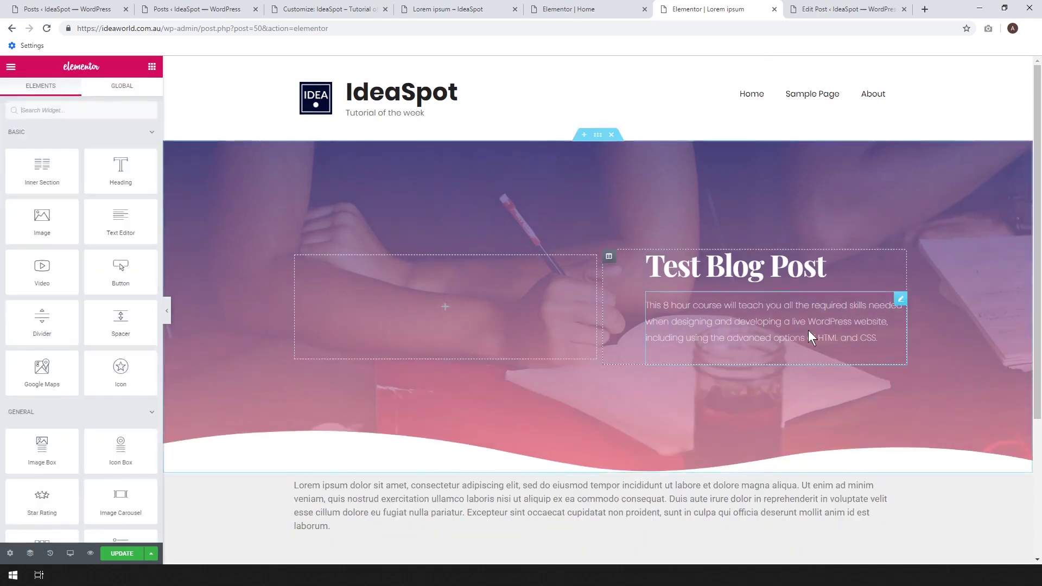
Add a new section above the Lorem ipsum text containing a Spacer widget.
scroll(535, 365, "down", 3)
left_click(584, 306)
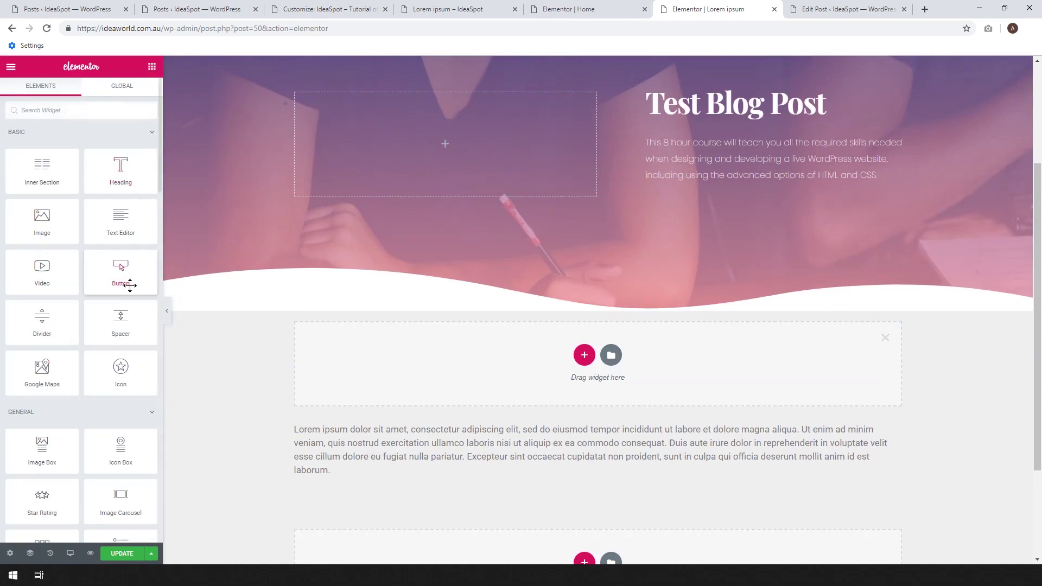
left_click_drag(117, 315, 768, 339)
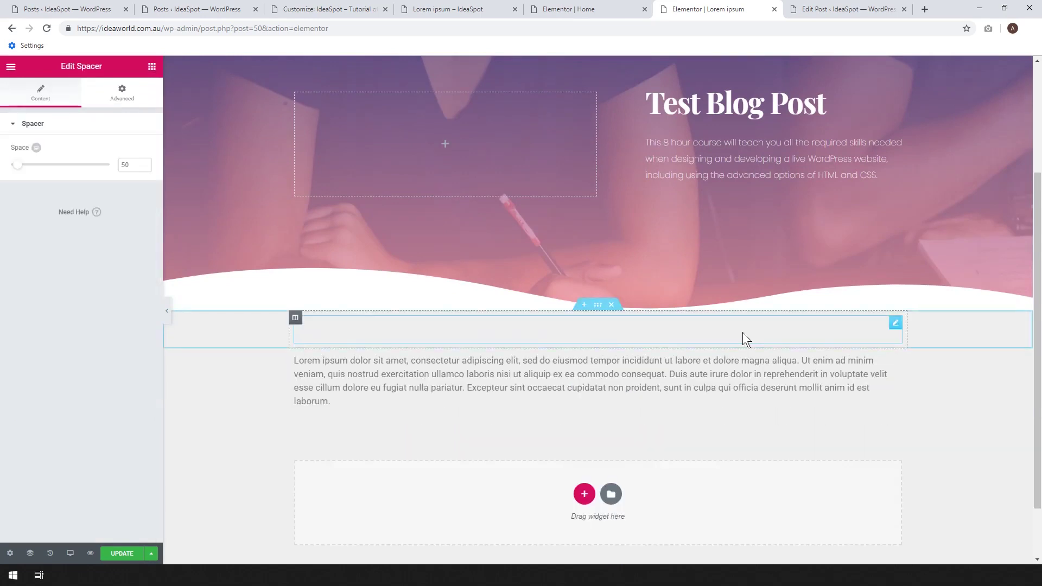
scroll(499, 302, "down", 1)
left_click(505, 302)
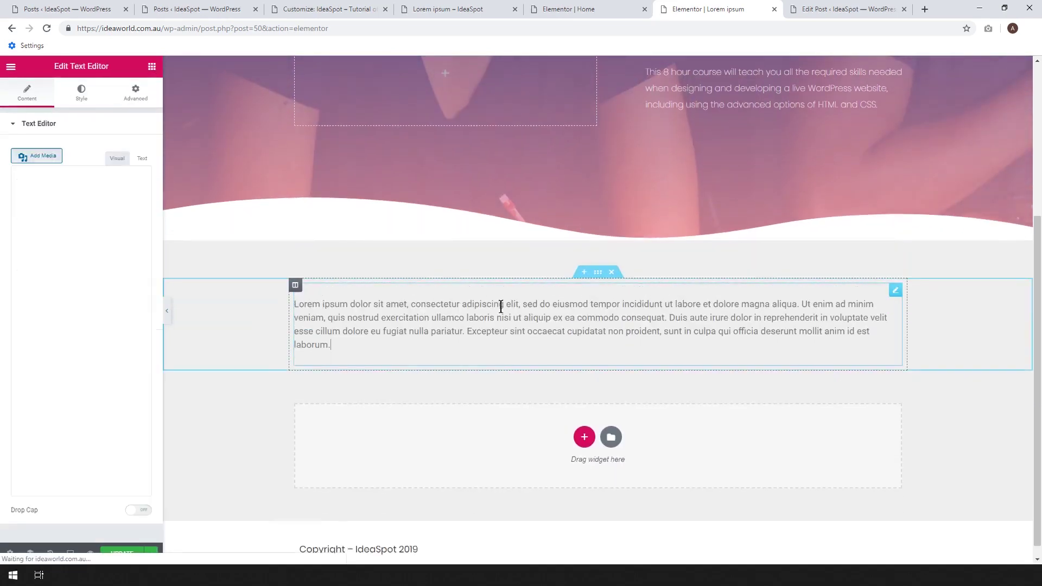
Give the Lorem ipsum text section a Classic white #FFFFFF background.
left_click(86, 103)
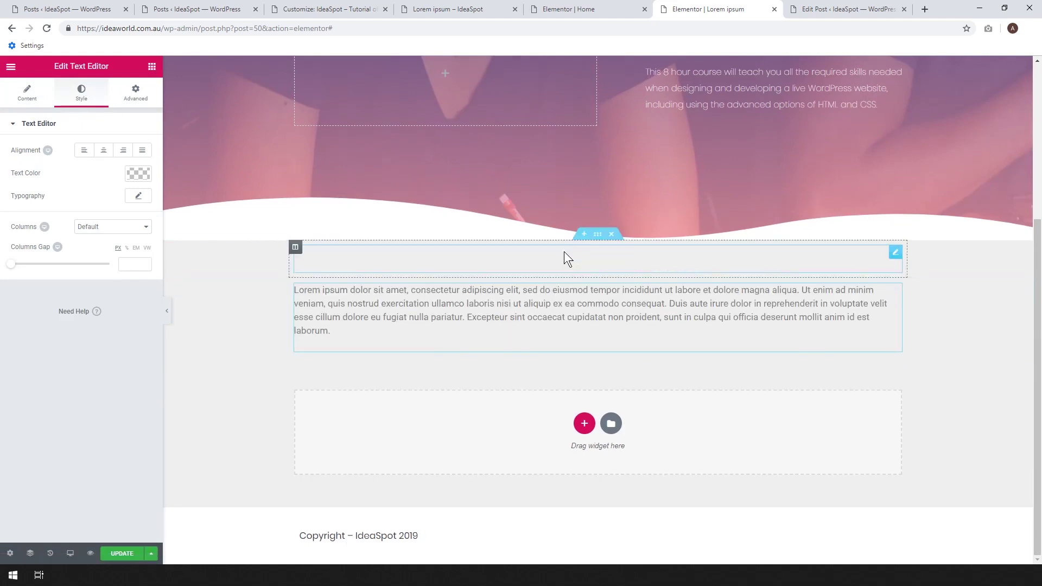
left_click(597, 276)
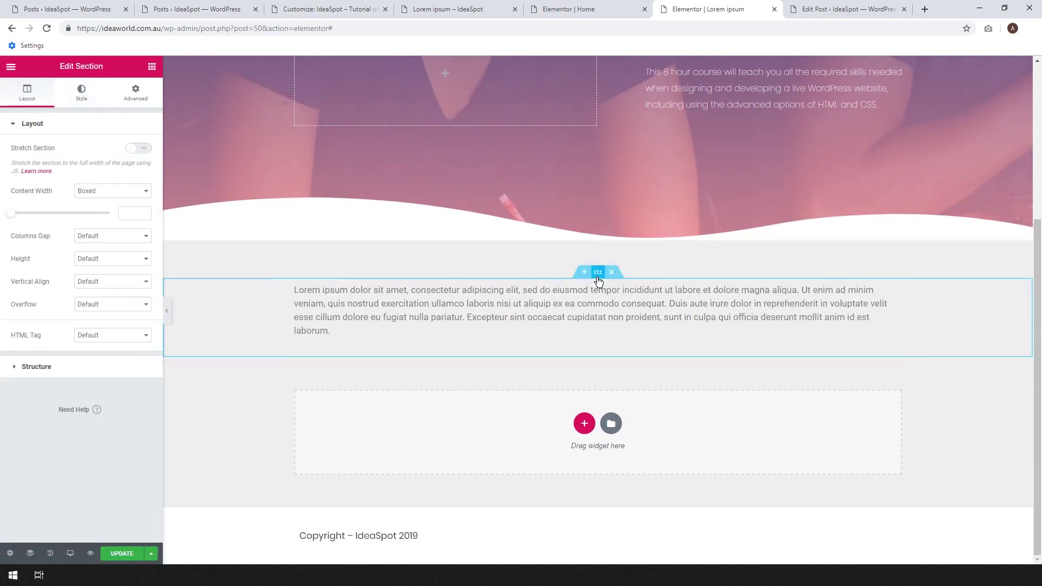
left_click(80, 91)
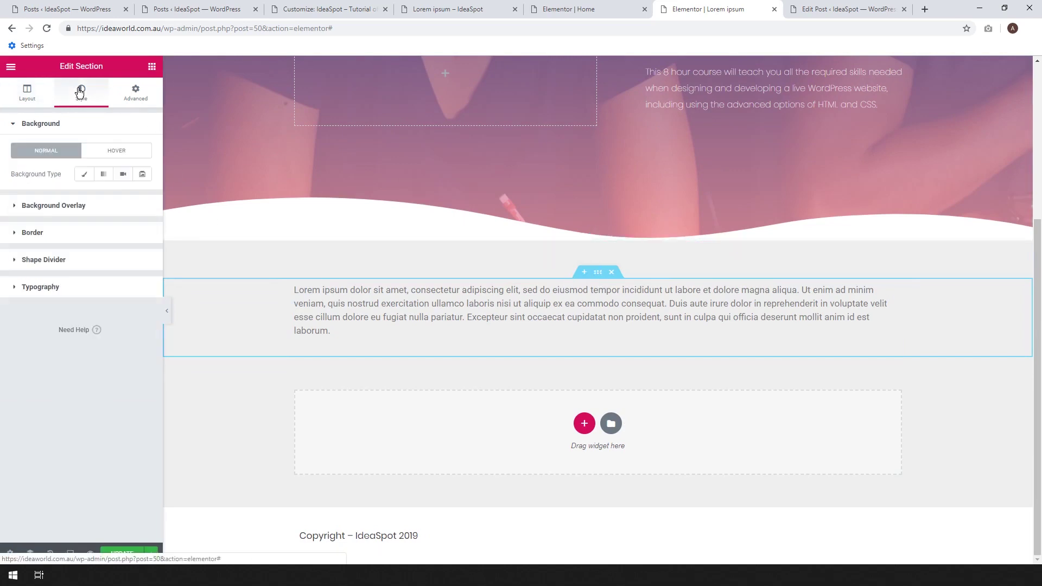
left_click(84, 176)
left_click(141, 202)
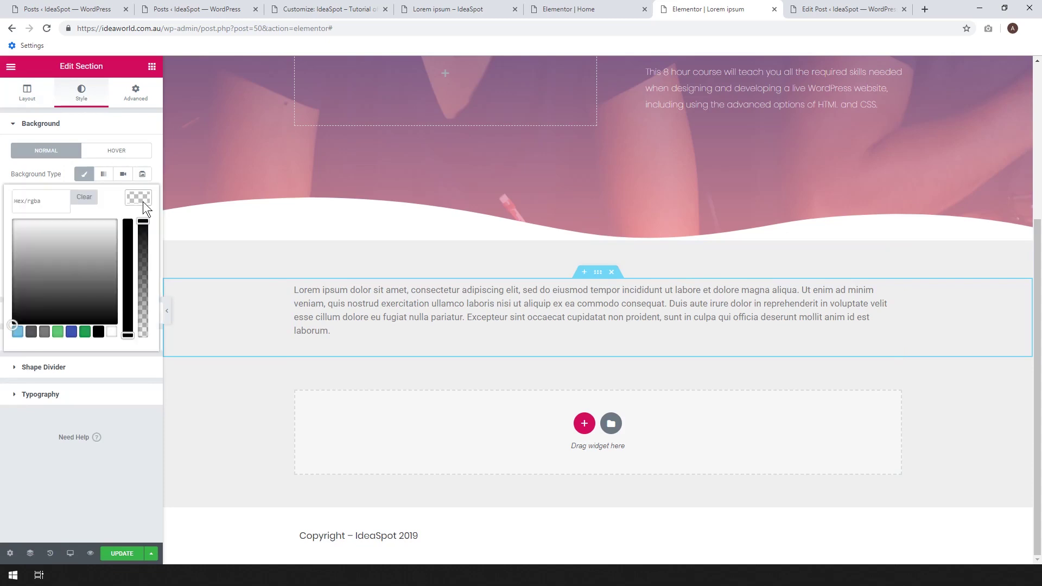
left_click(113, 333)
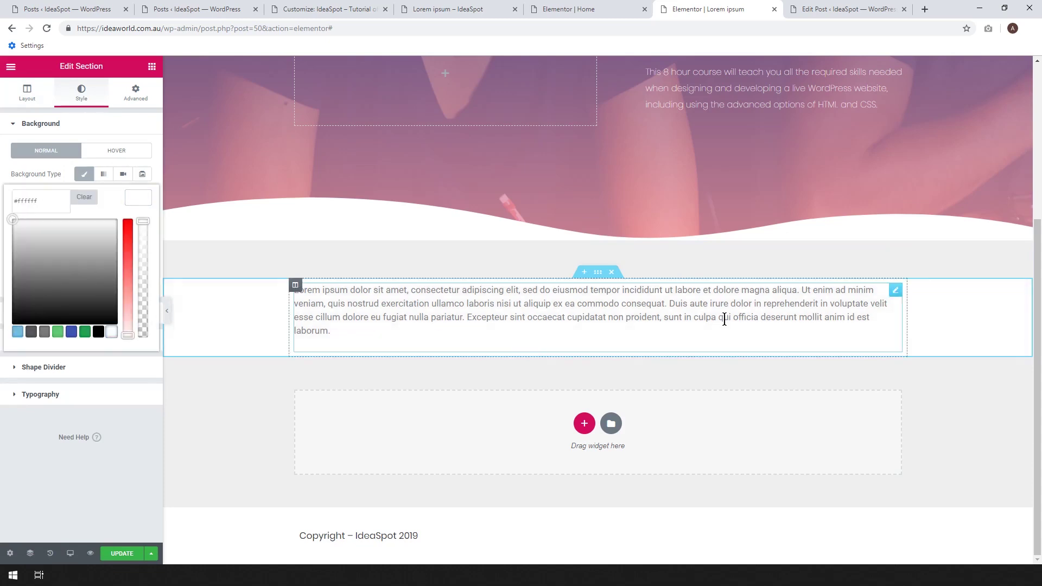
left_click(151, 67)
Drop Spacer widgets into the text section above and below the Lorem ipsum paragraph.
left_click_drag(120, 320, 494, 287)
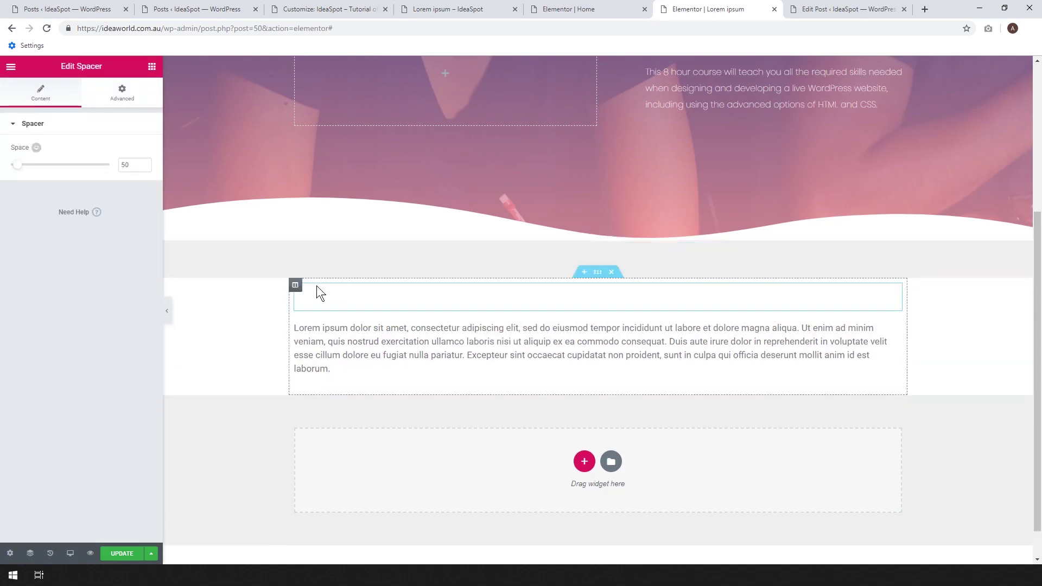
left_click(152, 67)
left_click_drag(129, 312, 419, 379)
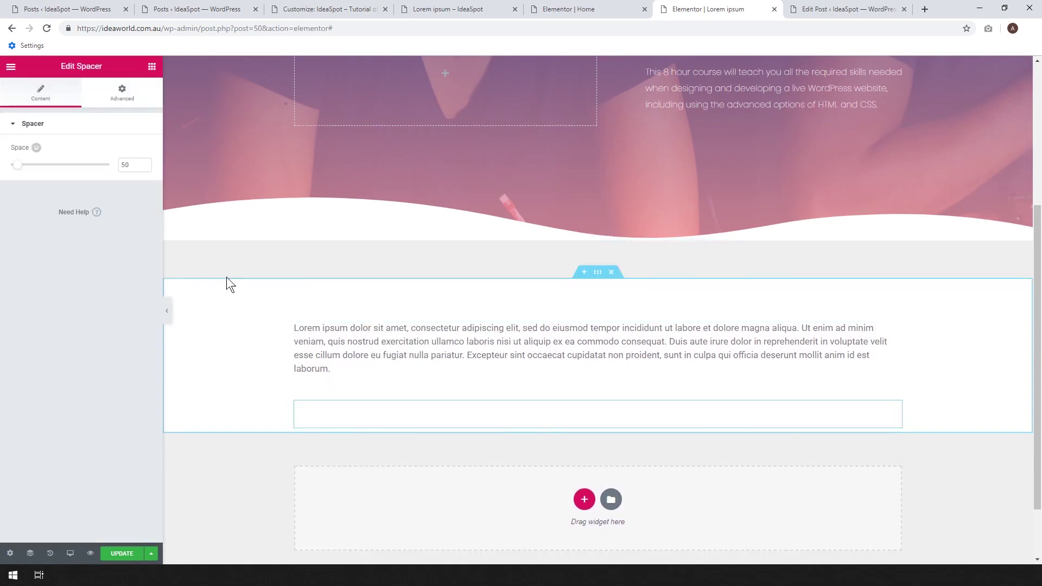
Add a Heading widget above the Lorem ipsum text.
left_click(428, 328)
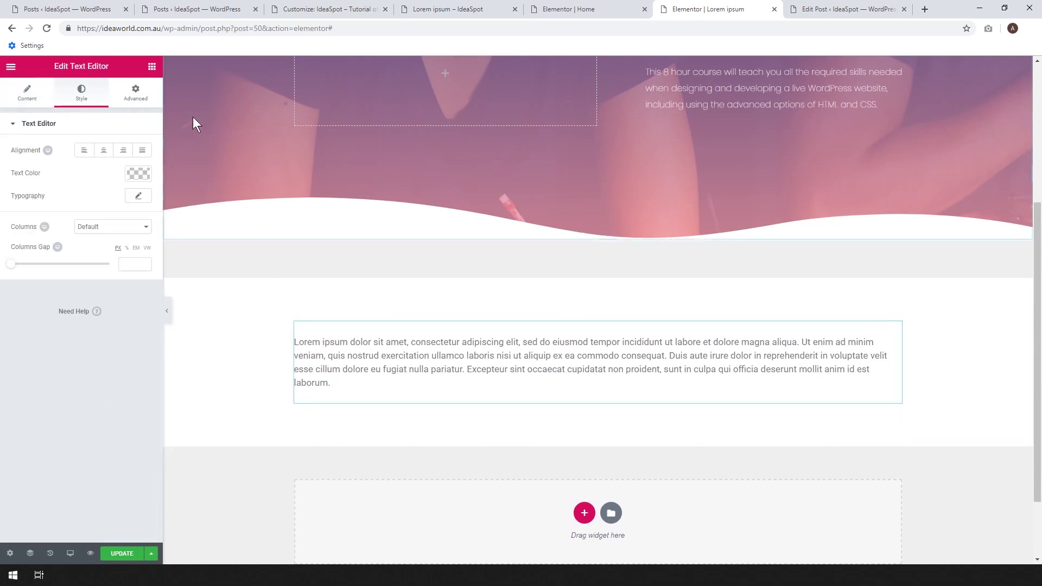
left_click(152, 66)
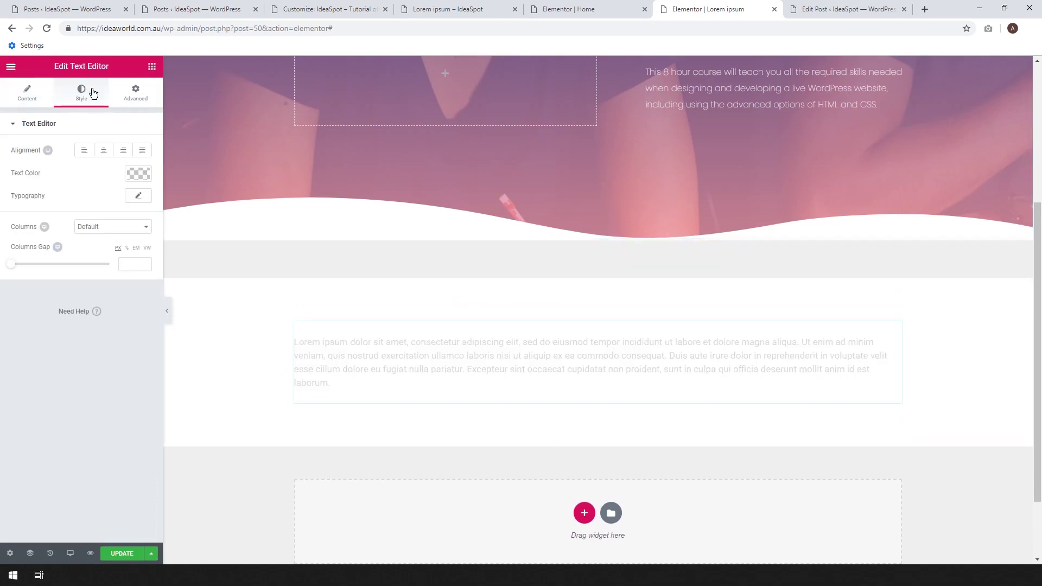
left_click_drag(103, 174, 309, 330)
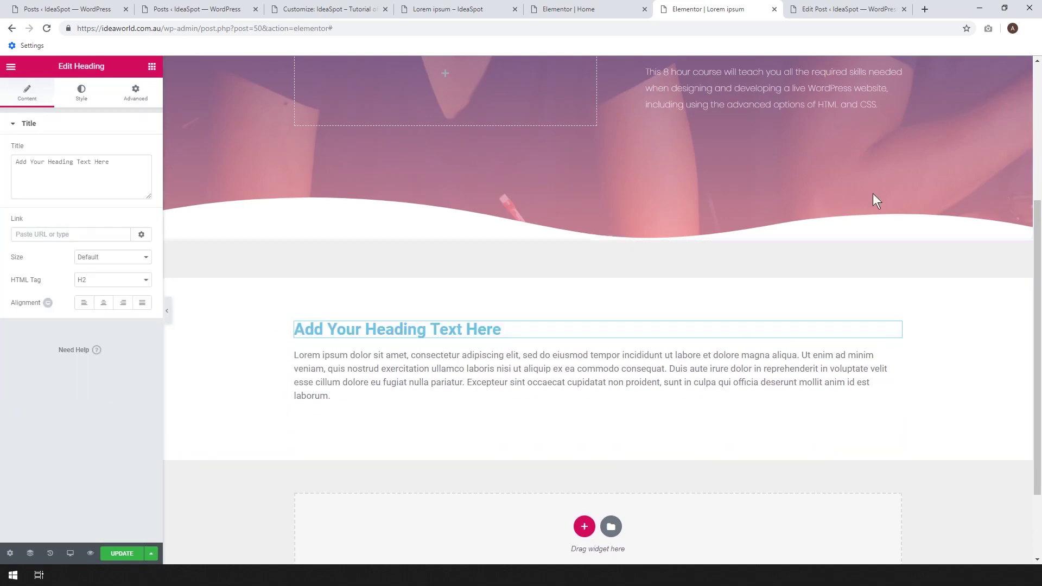
scroll(815, 341, "up", 4)
scroll(727, 201, "down", 6)
scroll(742, 223, "up", 4)
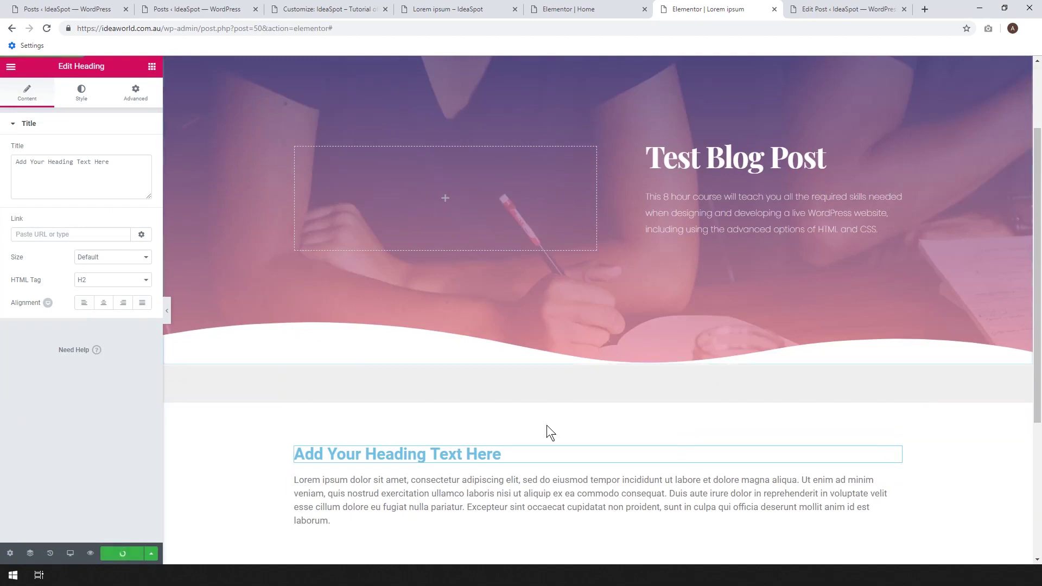
scroll(685, 228, "up", 2)
scroll(684, 227, "down", 5)
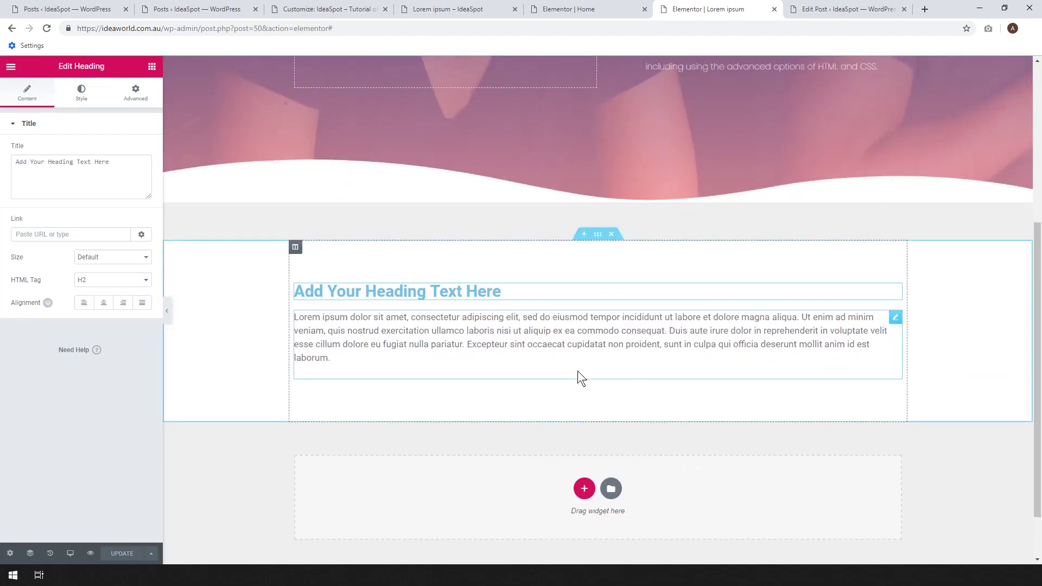
scroll(633, 388, "up", 2)
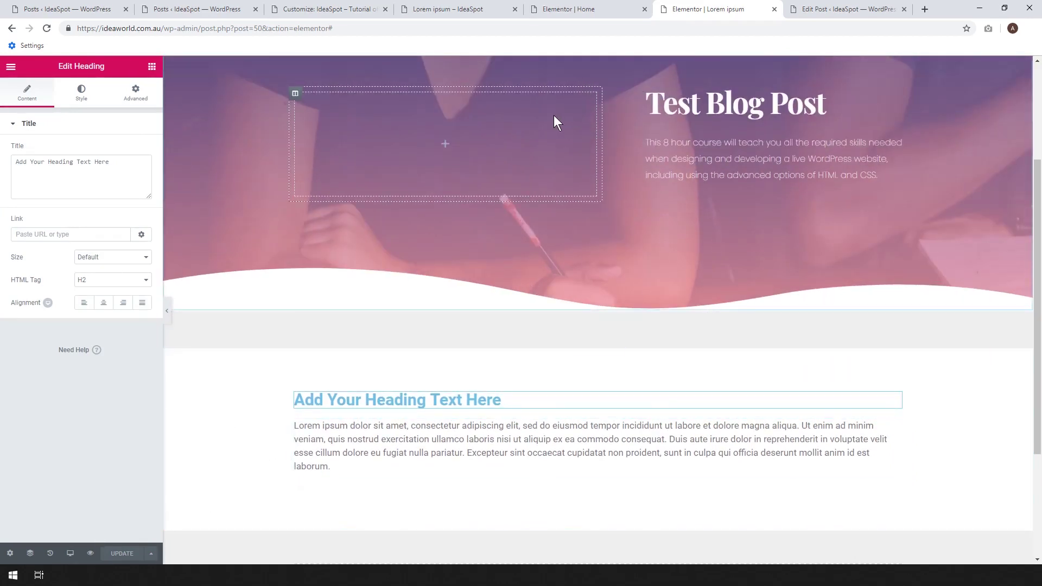
left_click(623, 8)
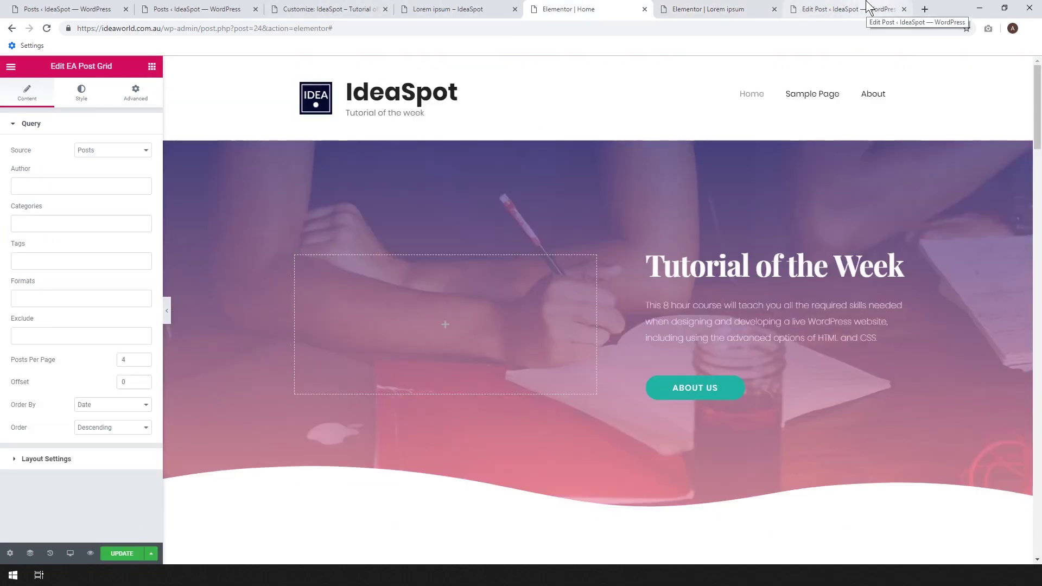
left_click(867, 7)
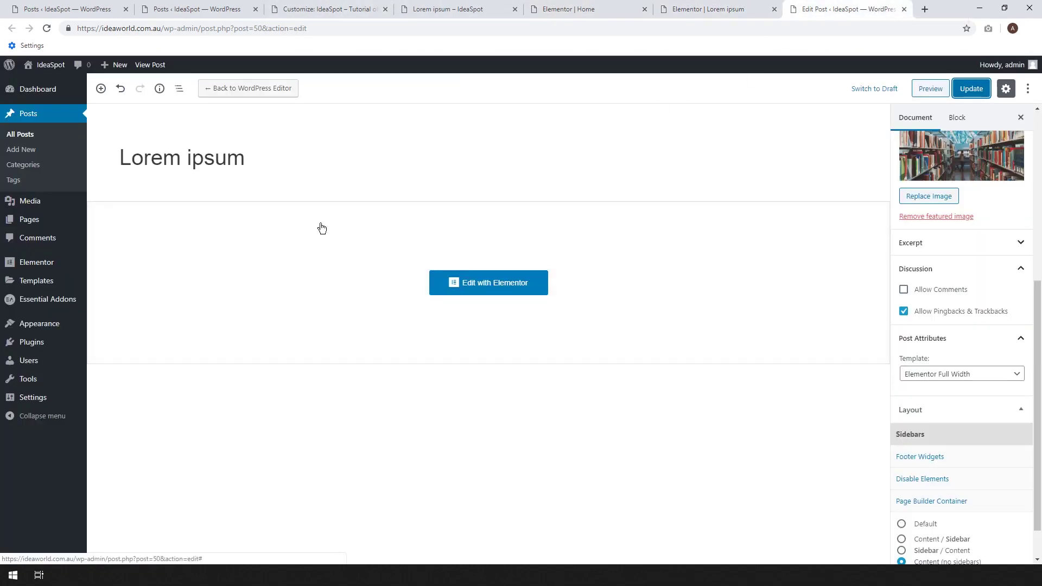
left_click(22, 135)
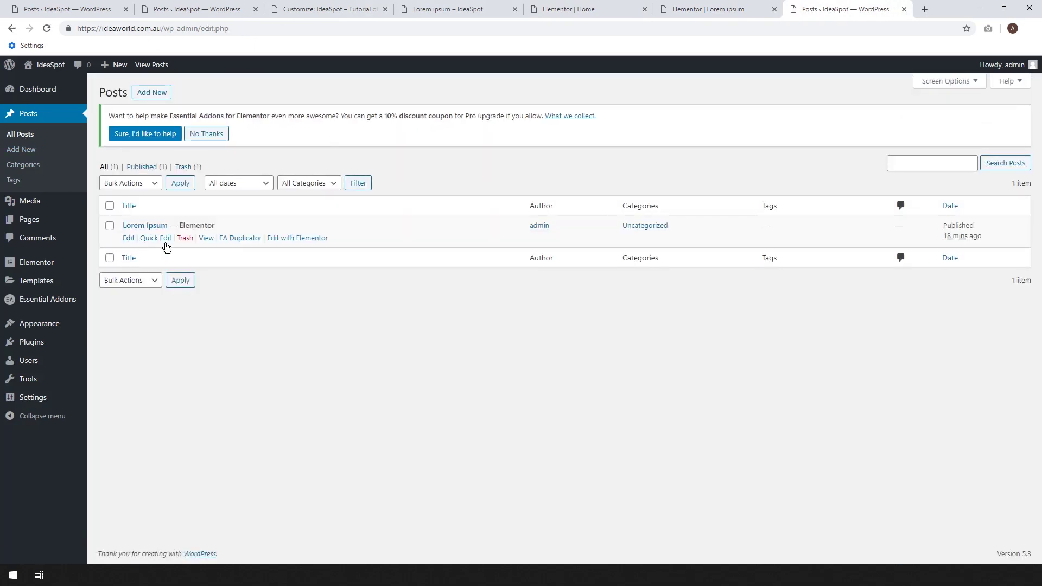
right_click(206, 239)
left_click(234, 247)
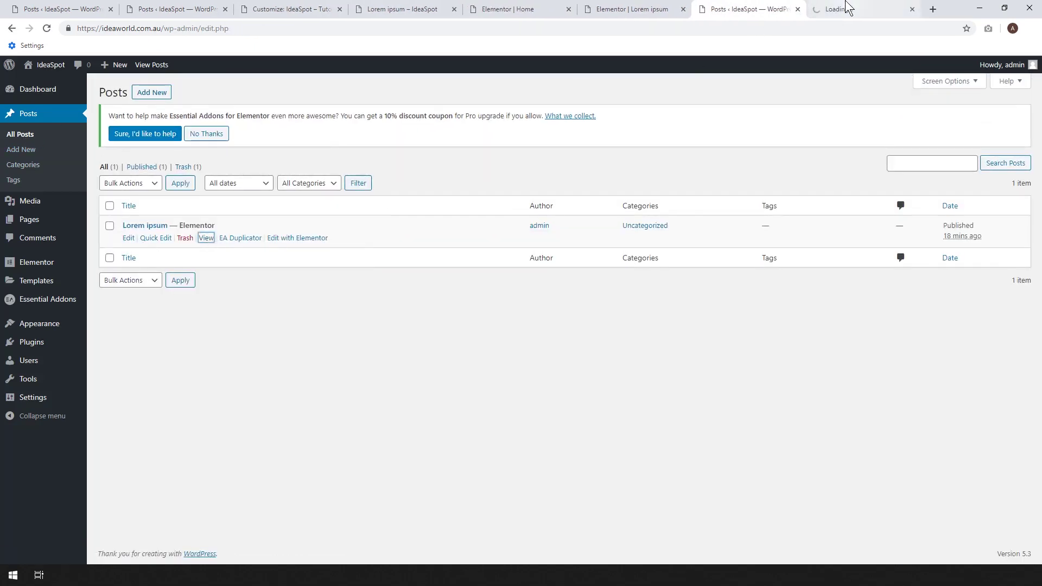
left_click(848, 7)
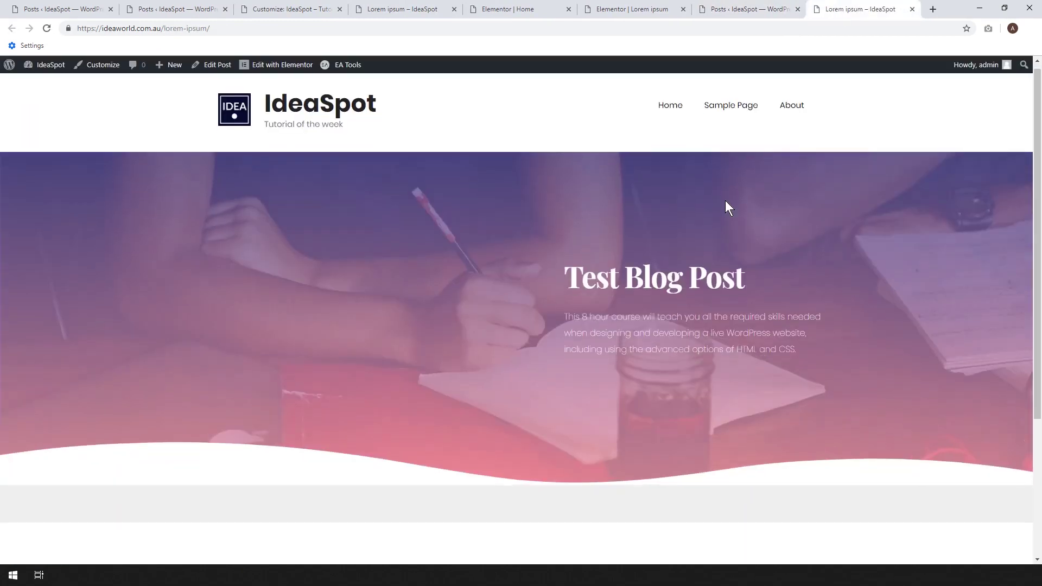
scroll(726, 202, "down", 4)
scroll(603, 260, "up", 3)
scroll(603, 261, "down", 3)
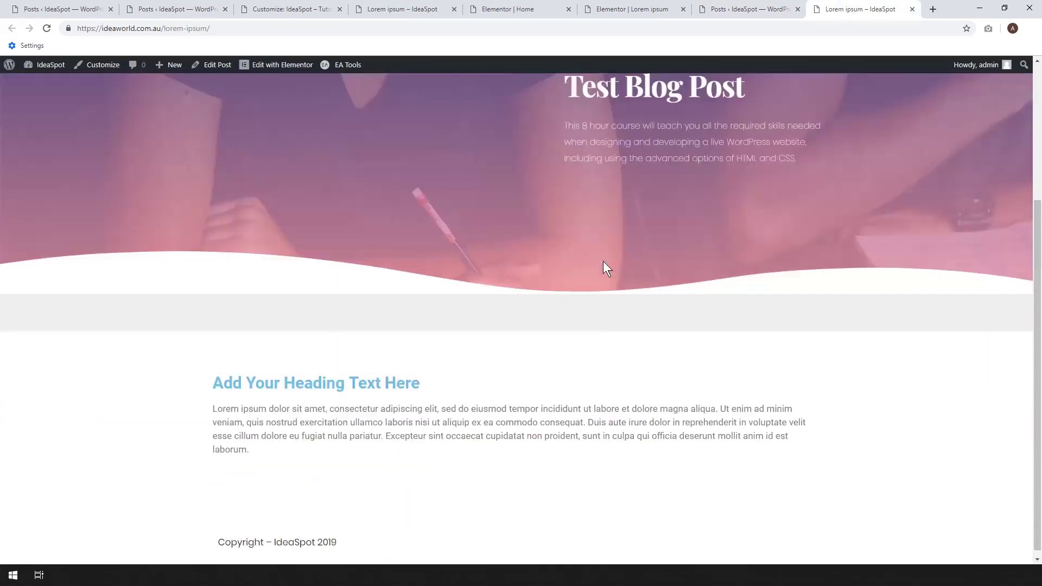
scroll(783, 393, "up", 4)
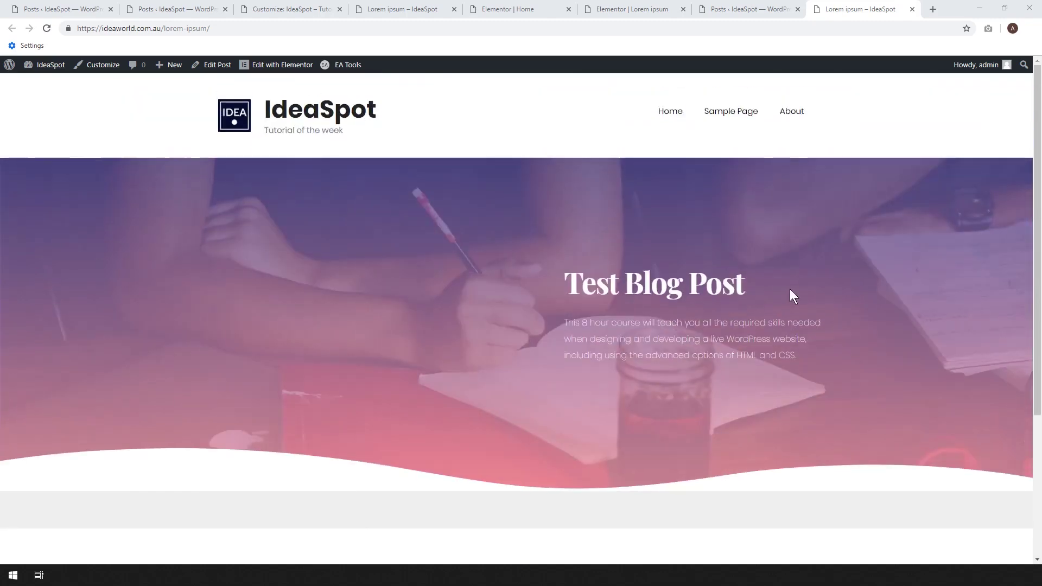
scroll(374, 292, "down", 4)
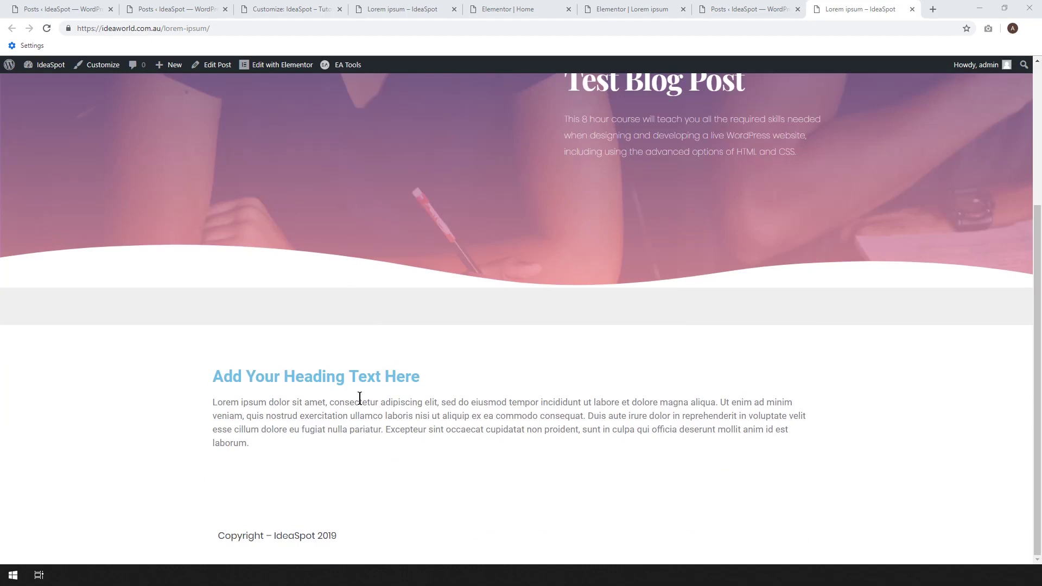
In the Customizer, change the background colour from #efefef to white #ffffff and publish.
left_click(266, 7)
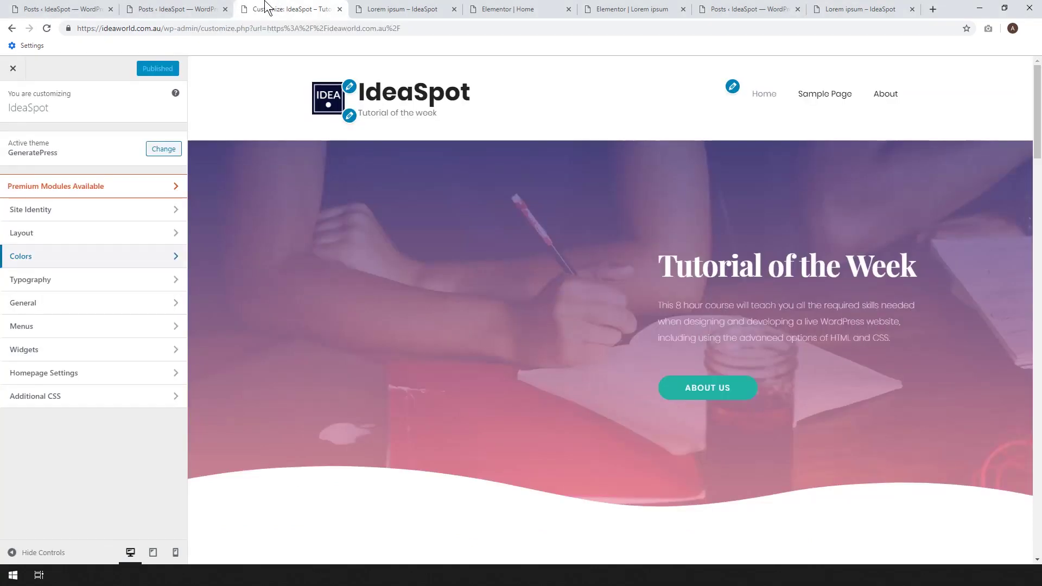
left_click(35, 262)
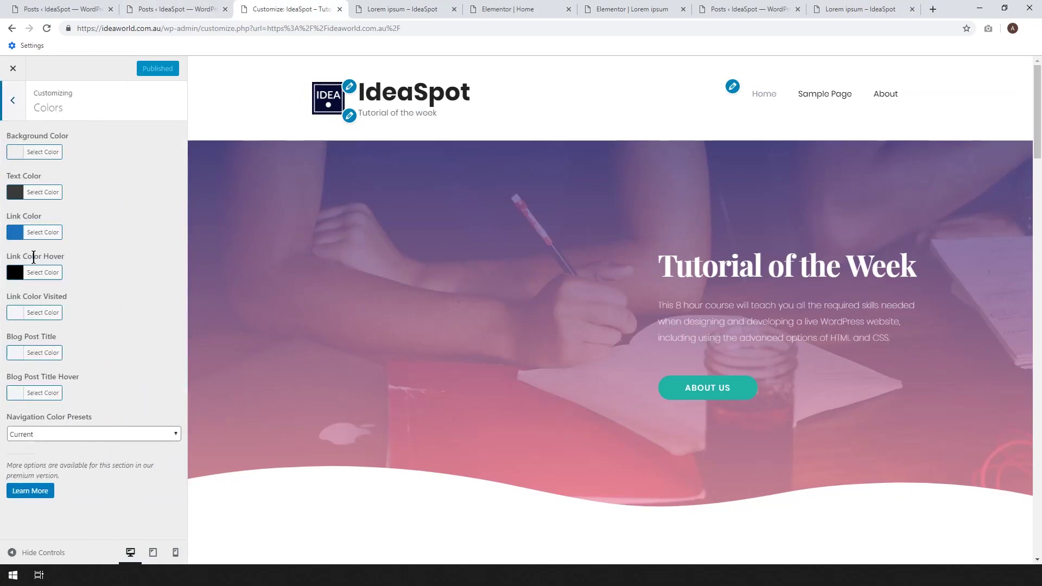
left_click(30, 155)
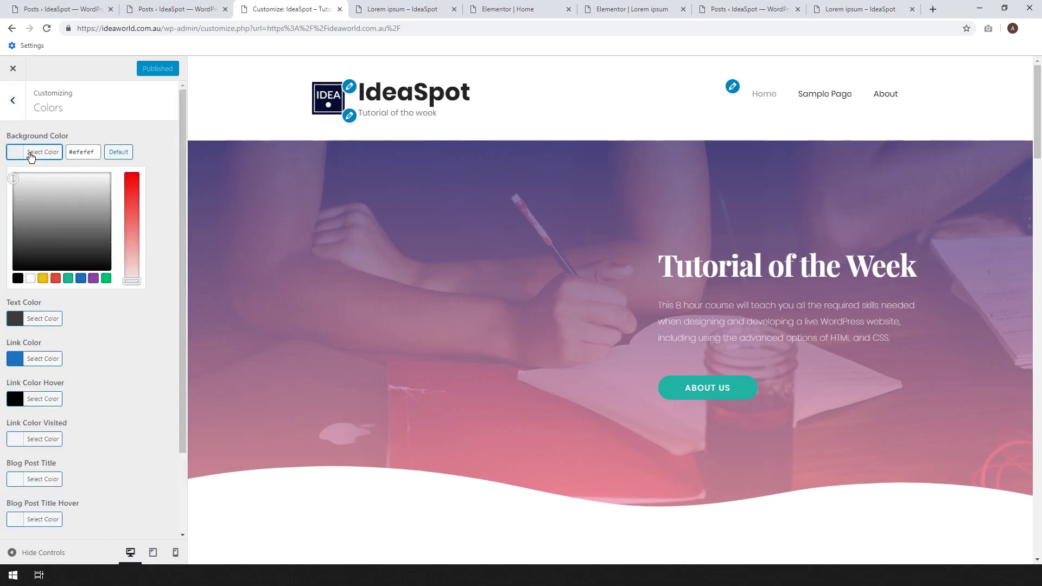
left_click(29, 278)
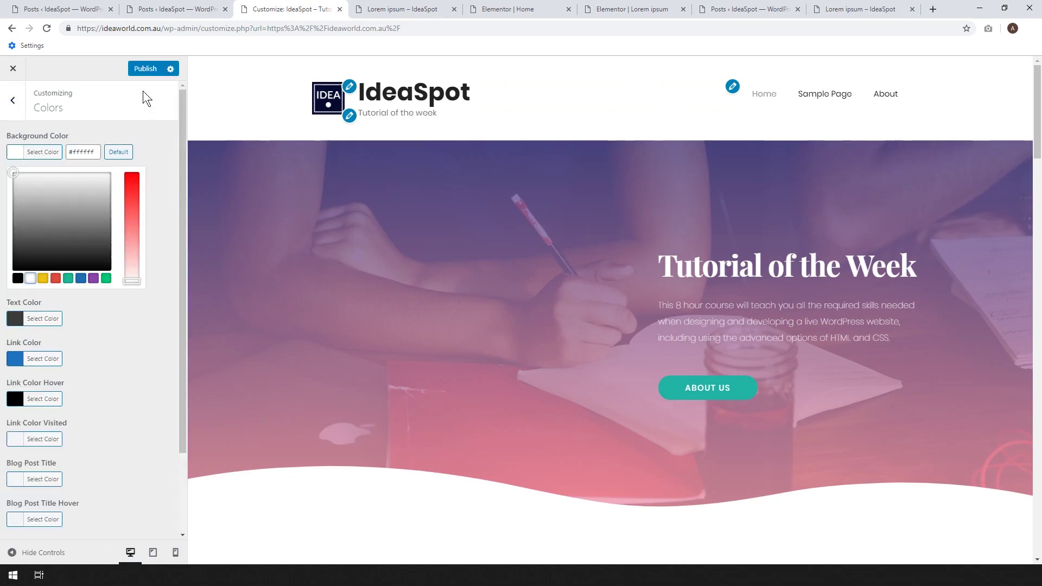
left_click(145, 74)
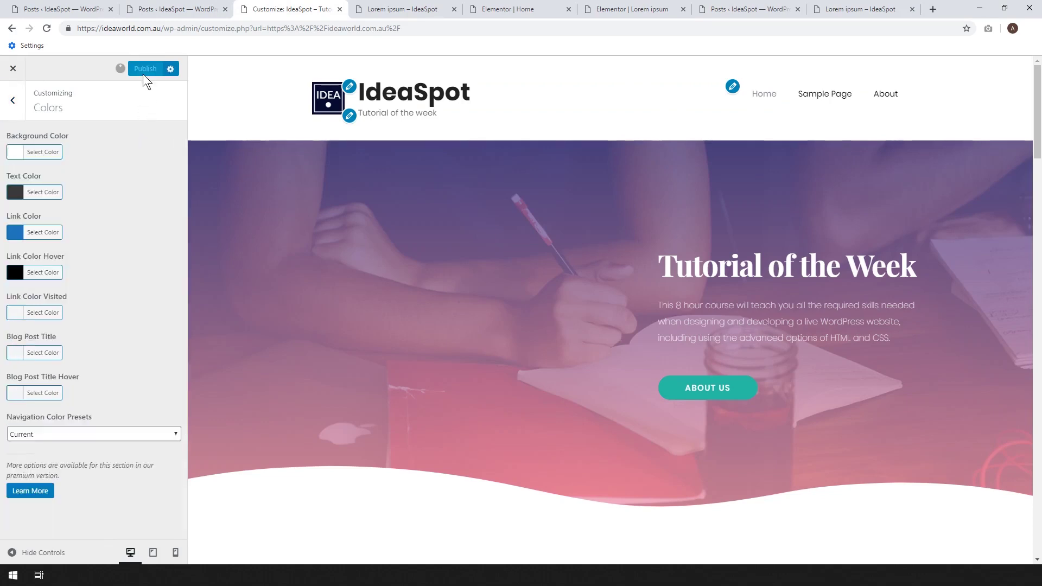
Reload the blog post and confirm the grey band below the hero wave is gone.
left_click(849, 10)
left_click(46, 28)
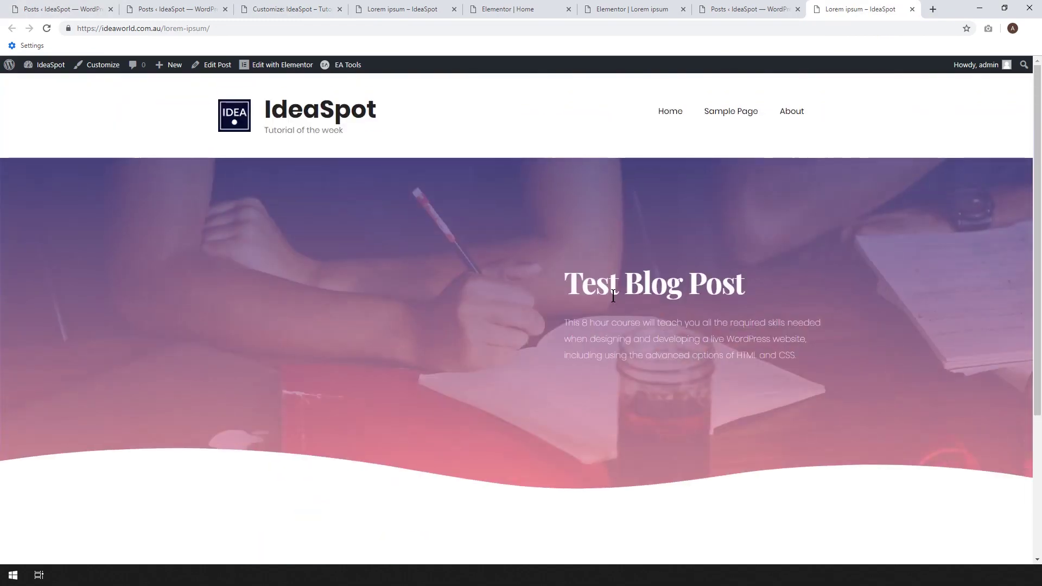
scroll(333, 208, "down", 3)
scroll(643, 241, "down", 1)
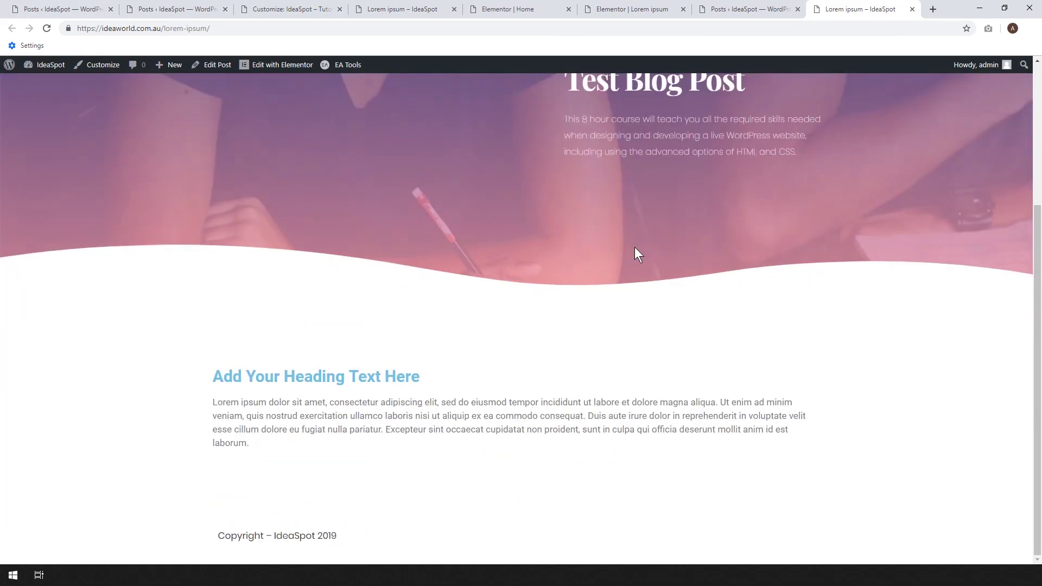
scroll(634, 248, "up", 4)
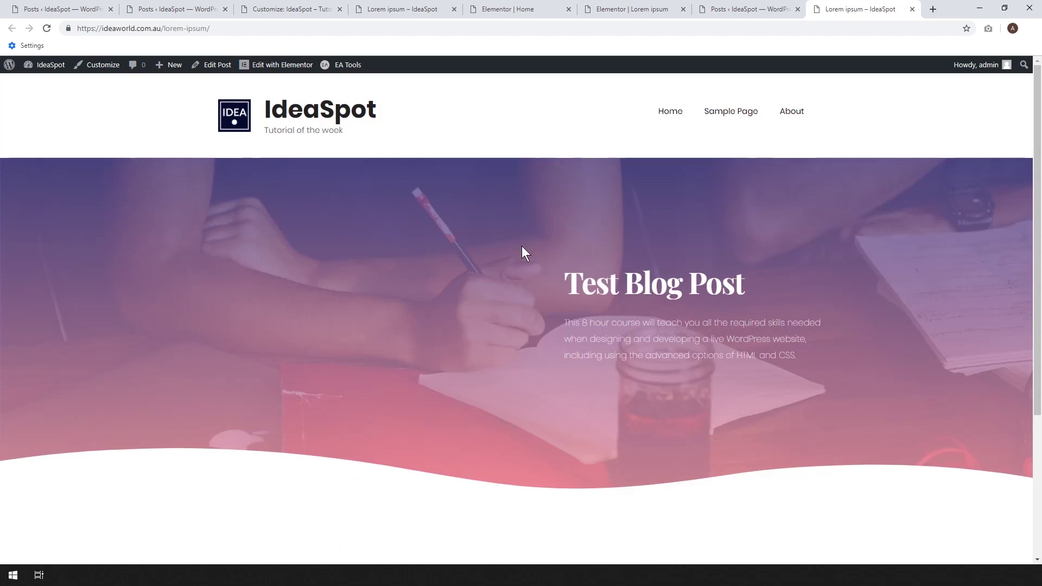
Create four draft duplicates of the Lorem ipsum post with EA Duplicator in All Posts.
left_click(748, 9)
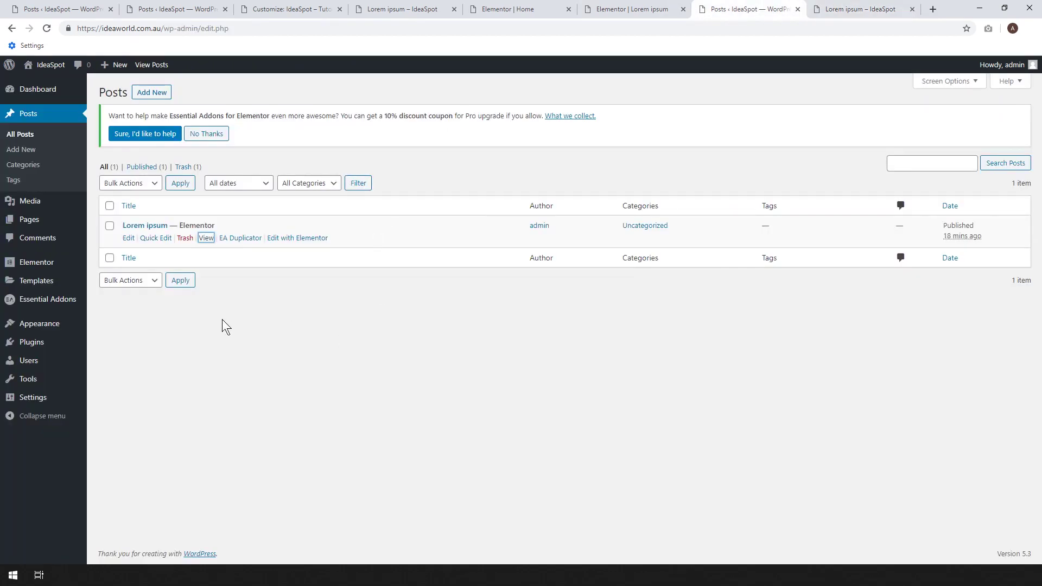
left_click(237, 241)
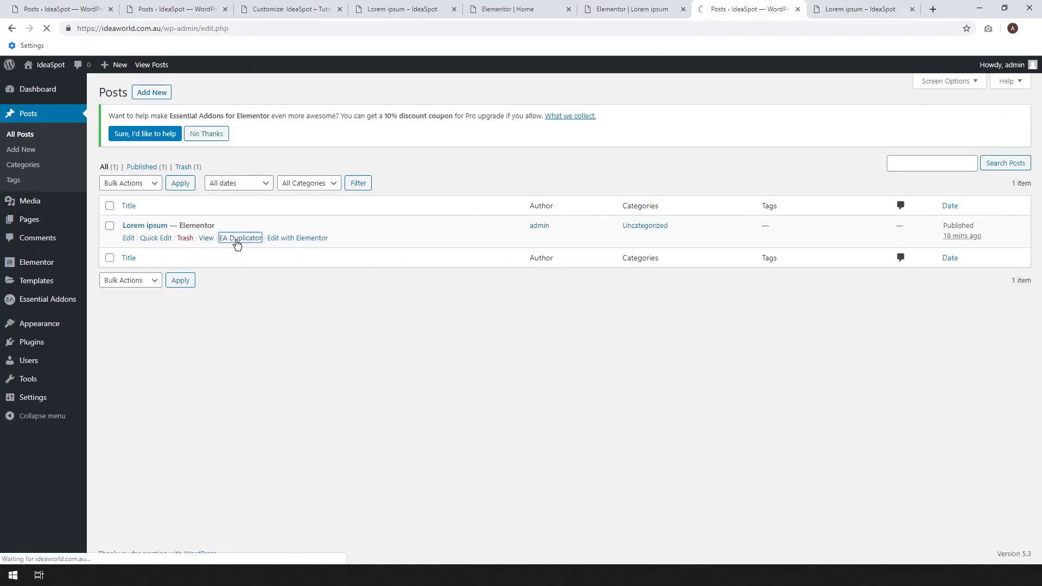
left_click(243, 272)
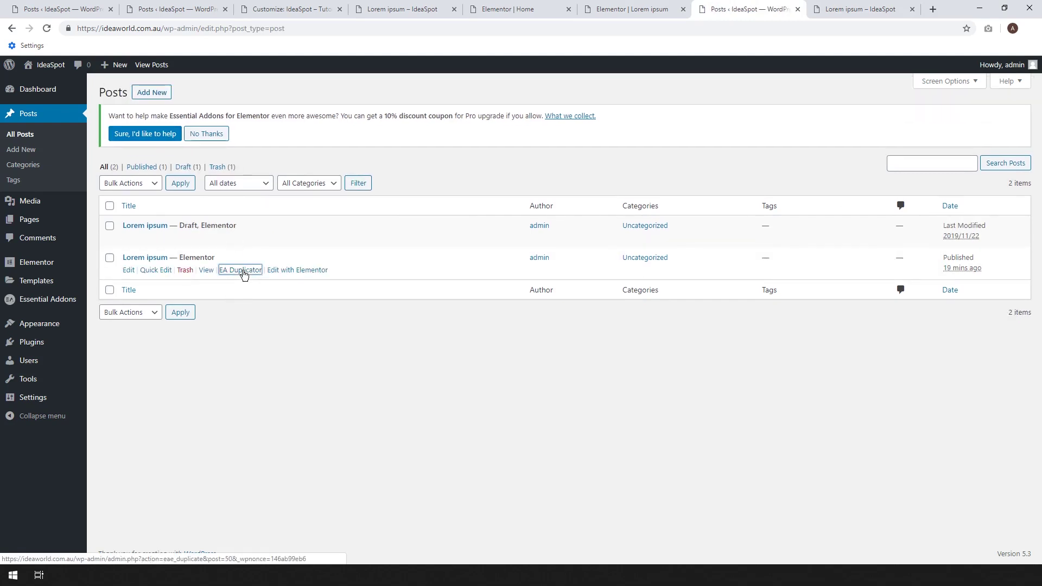
left_click(242, 302)
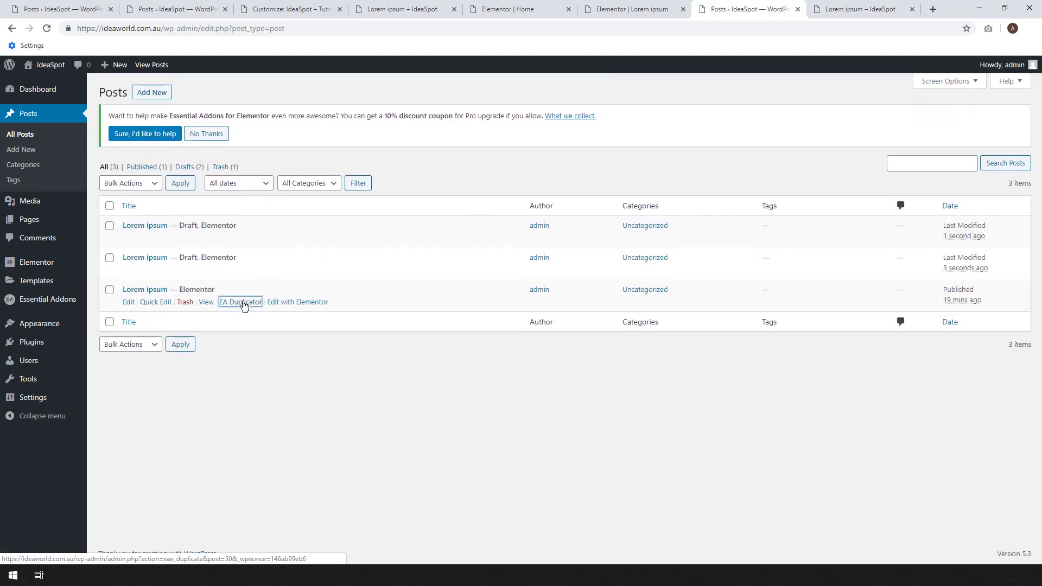
left_click(247, 335)
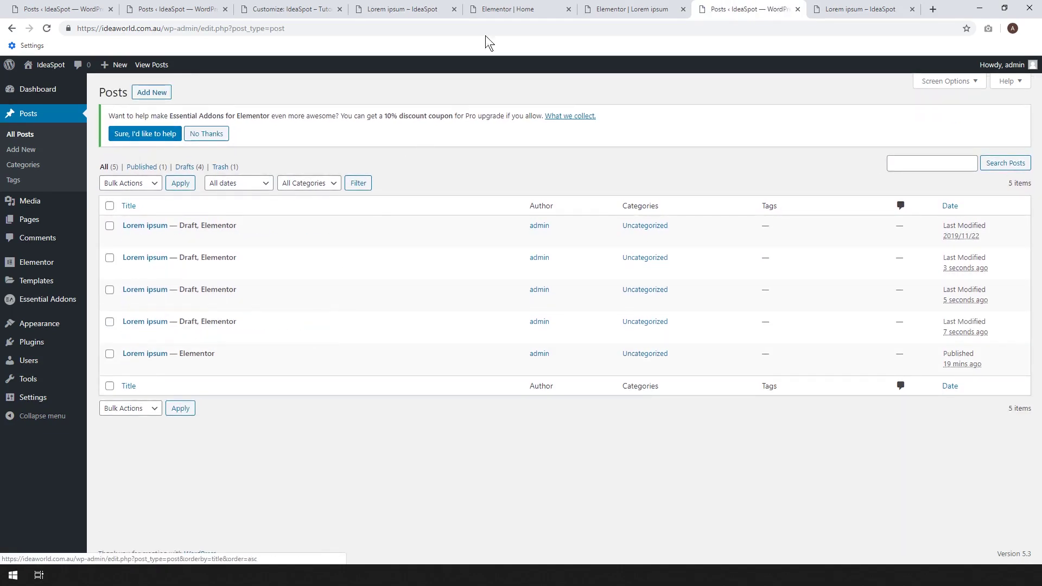
Check the home page post grid in the editor, then make a fifth Lorem ipsum copy.
left_click(507, 10)
left_click_drag(1038, 118, 1040, 516)
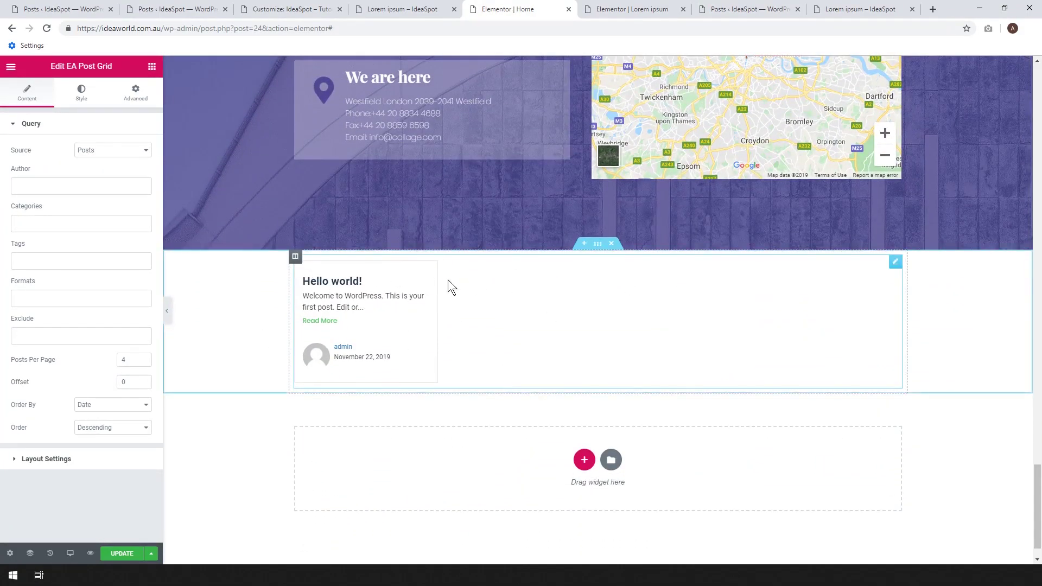
left_click(722, 8)
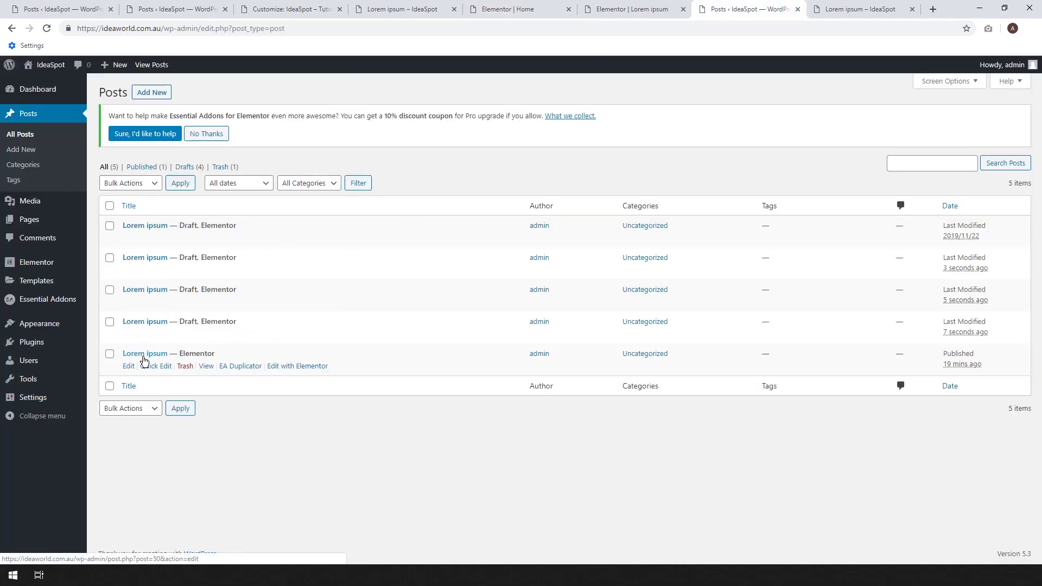
mouse_move(239, 367)
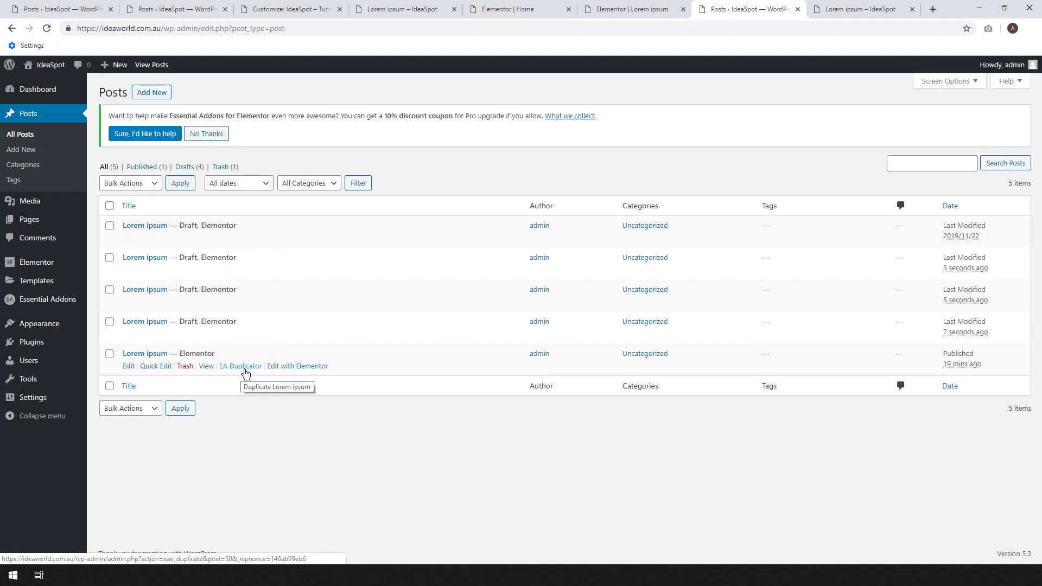
left_click(241, 366)
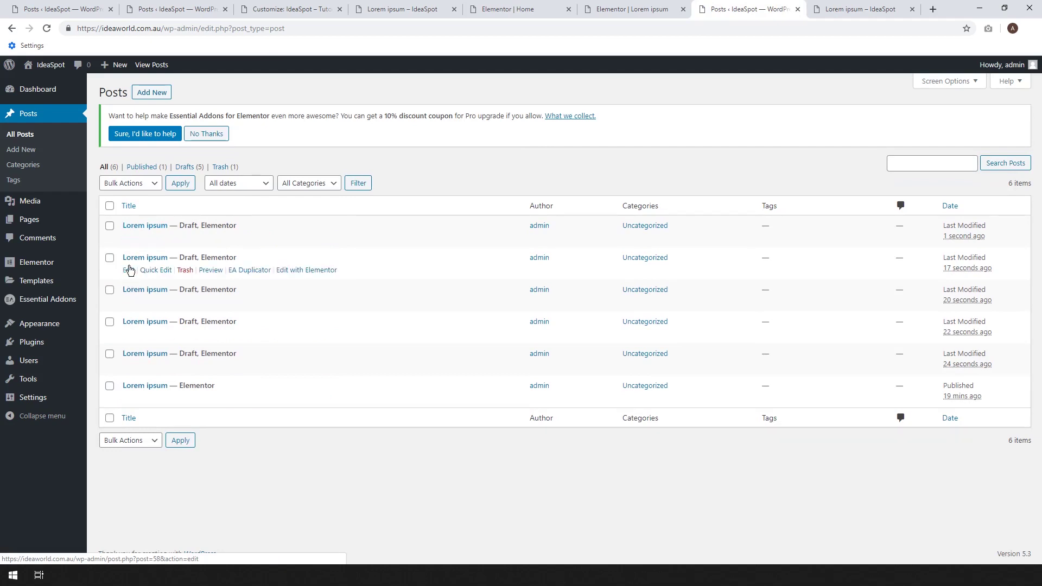
Open the newest Lorem ipsum draft's editor in a new tab and publish it.
right_click(129, 238)
left_click(157, 247)
left_click(745, 8)
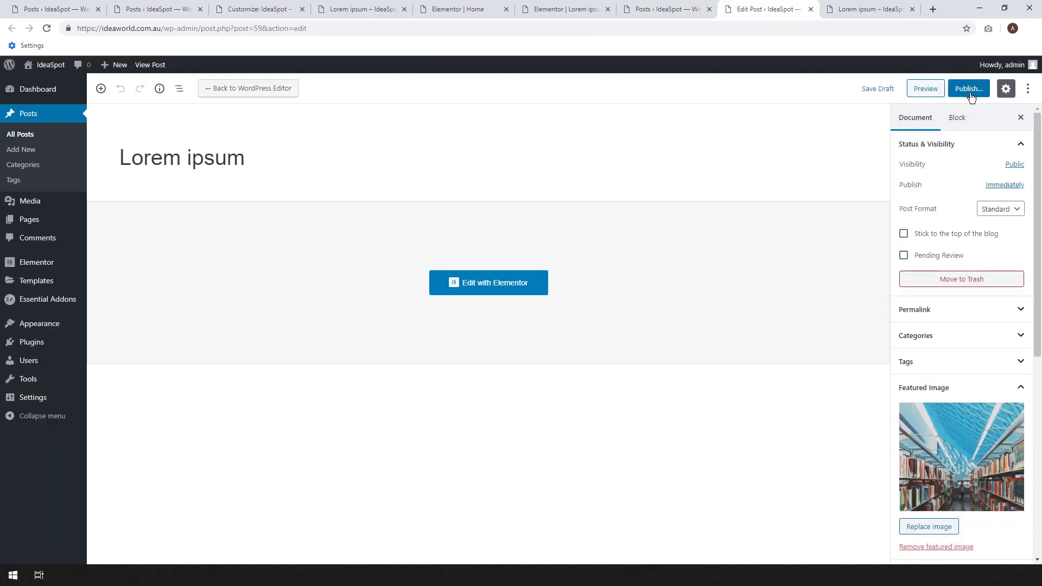
left_click(969, 91)
left_click(974, 89)
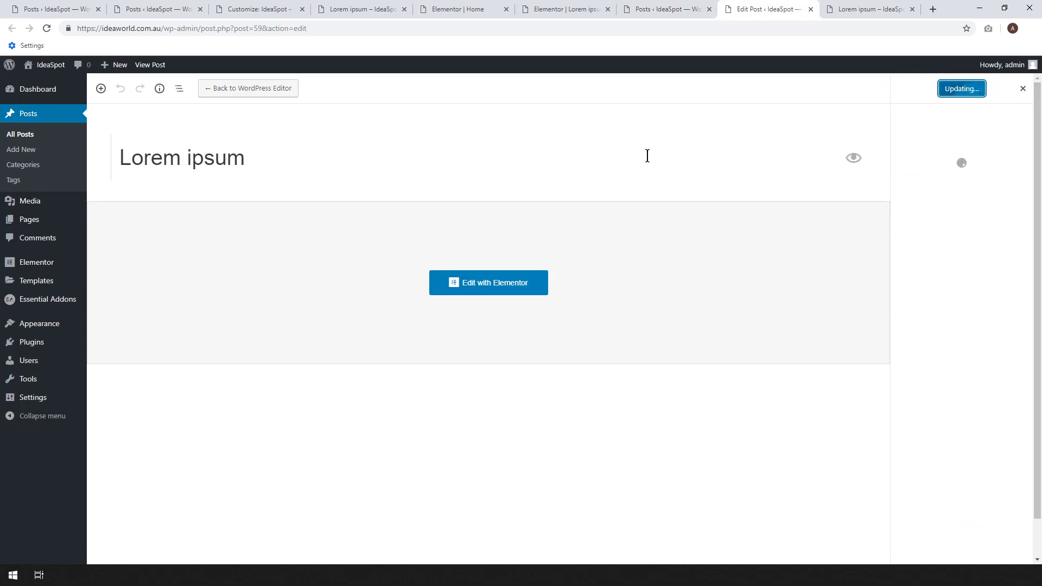
left_click(681, 6)
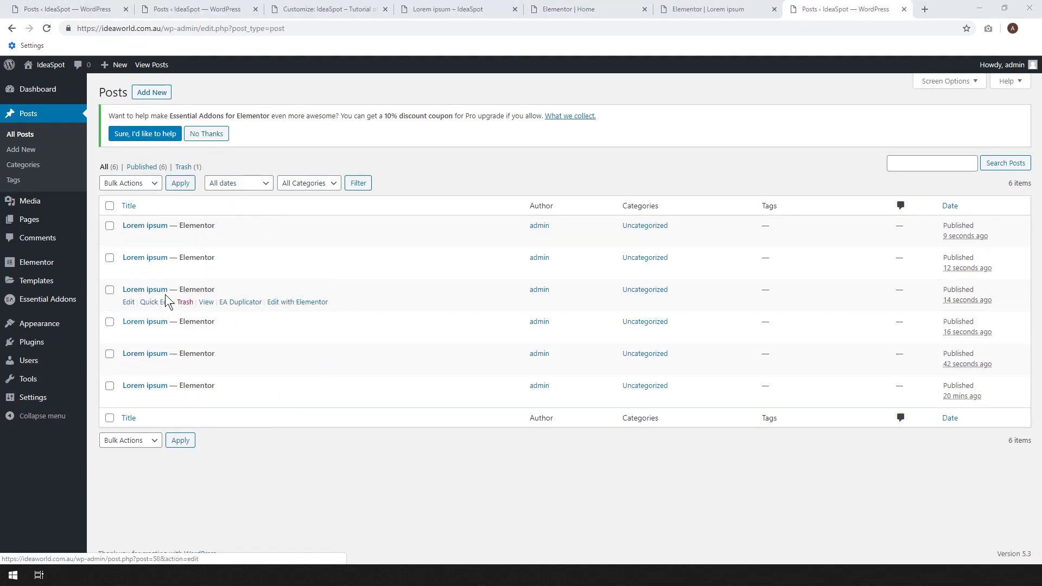
Reload the Elementor home page editor, confirming the reload despite unsaved changes.
left_click(559, 7)
left_click(47, 28)
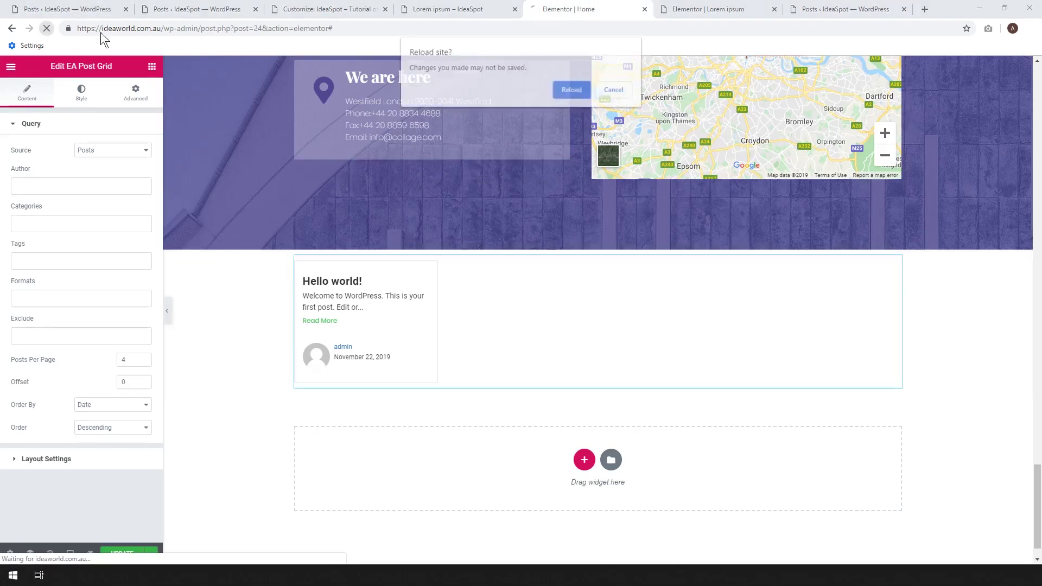
left_click(570, 92)
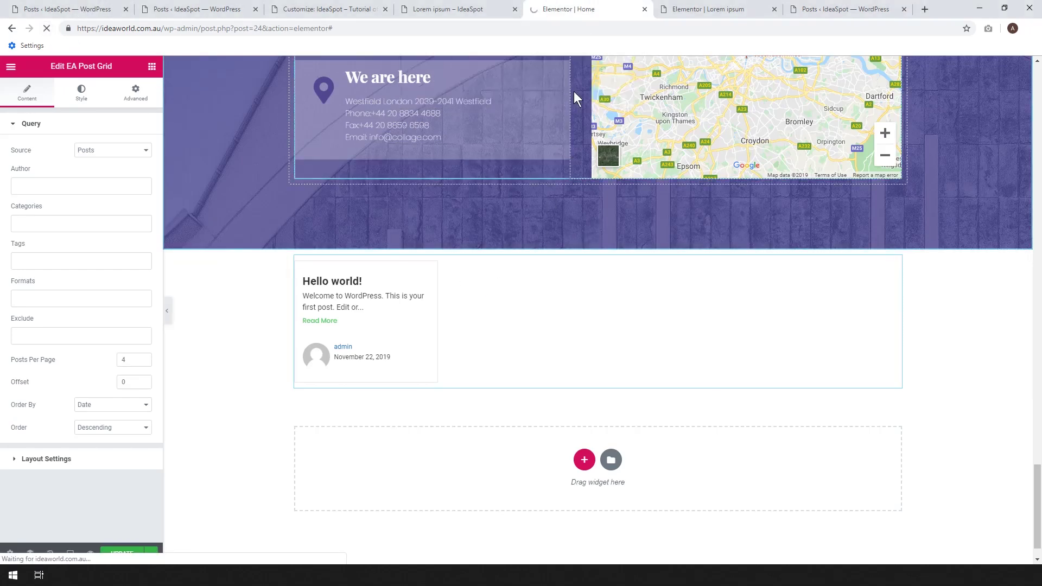
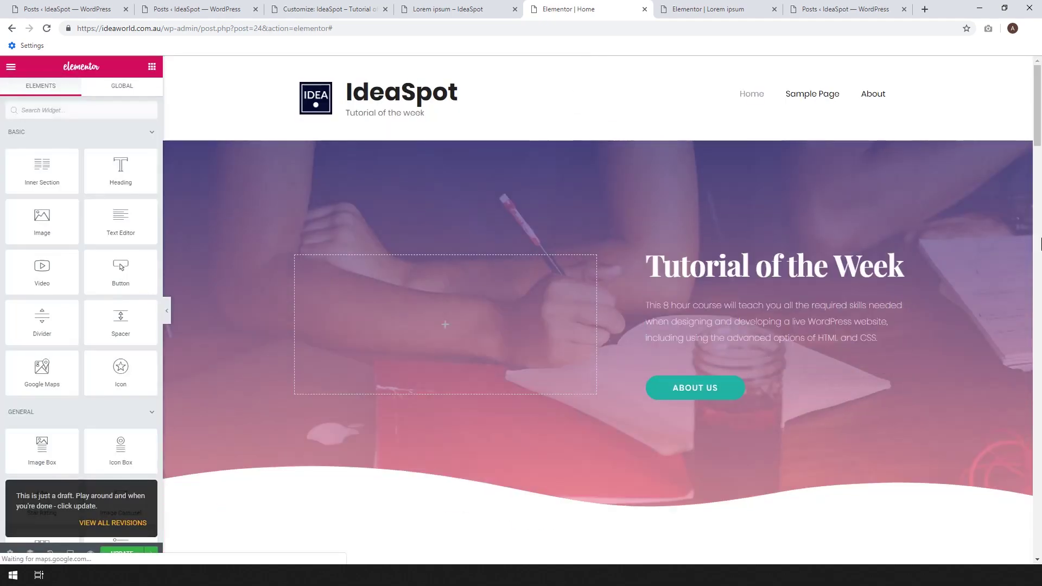
Scroll down to the EA Post Grid widget and open its edit settings.
left_click_drag(1038, 130, 1040, 538)
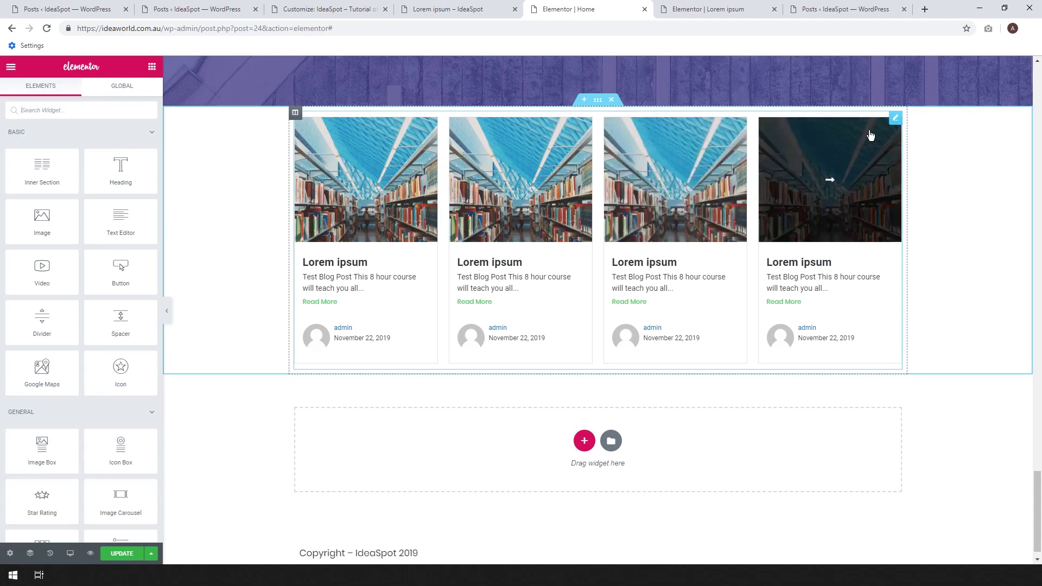
left_click(895, 122)
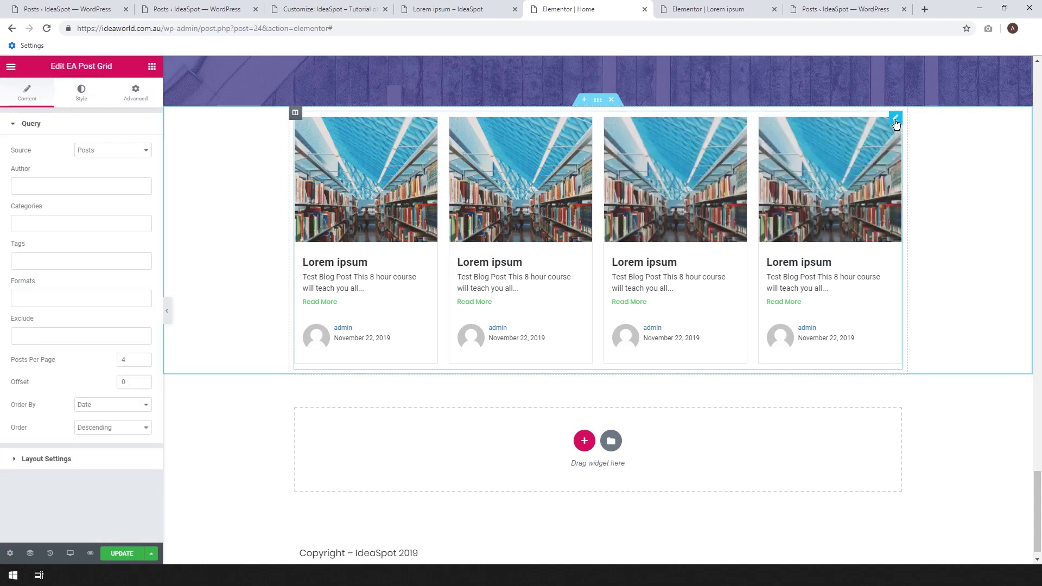
Hide post meta and set the grid to Two Columns with Large - 1024 x 1024 images.
left_click(105, 461)
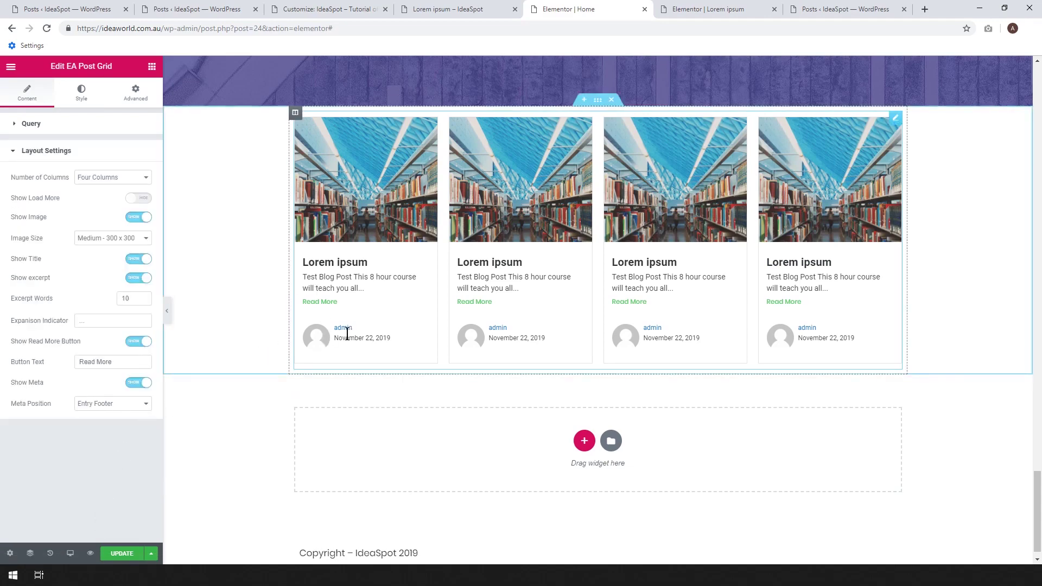
left_click(136, 384)
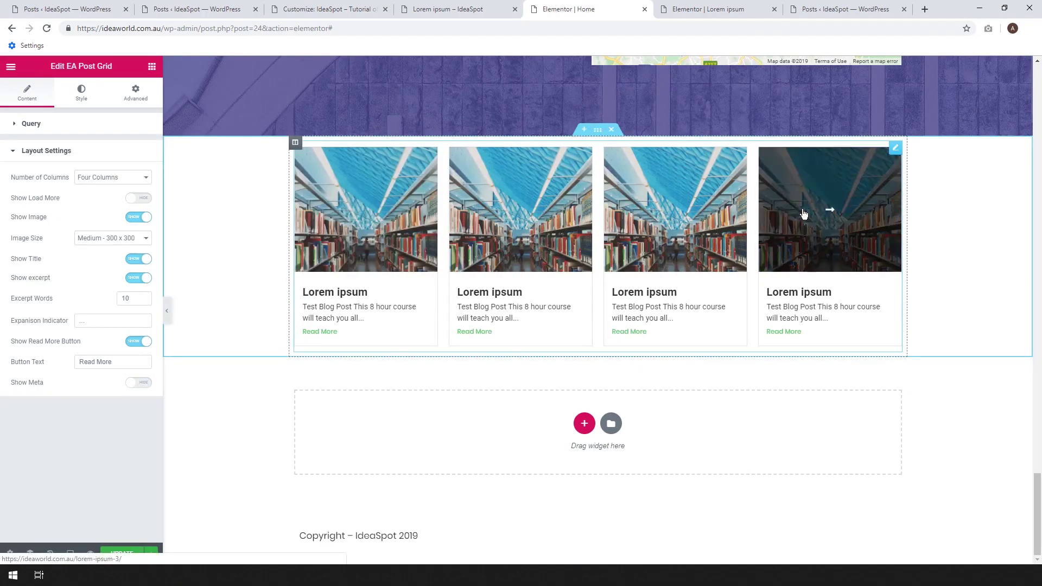
left_click(103, 180)
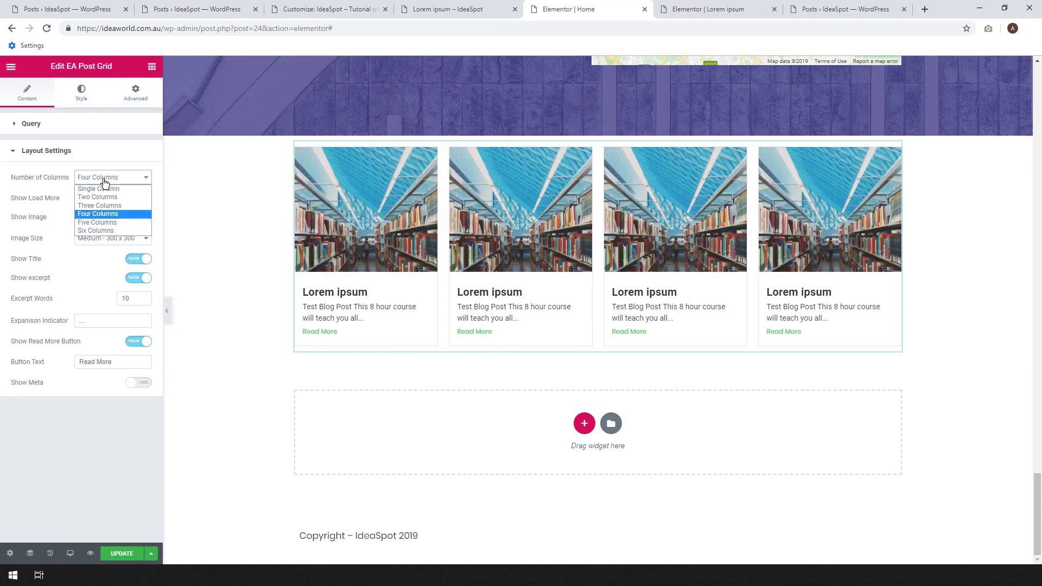
left_click(99, 205)
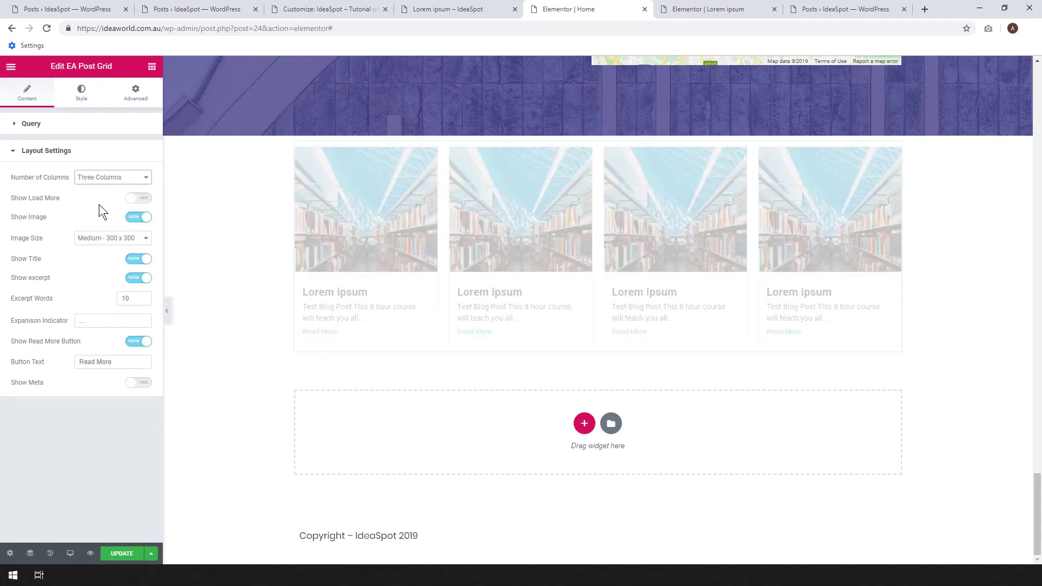
left_click(99, 179)
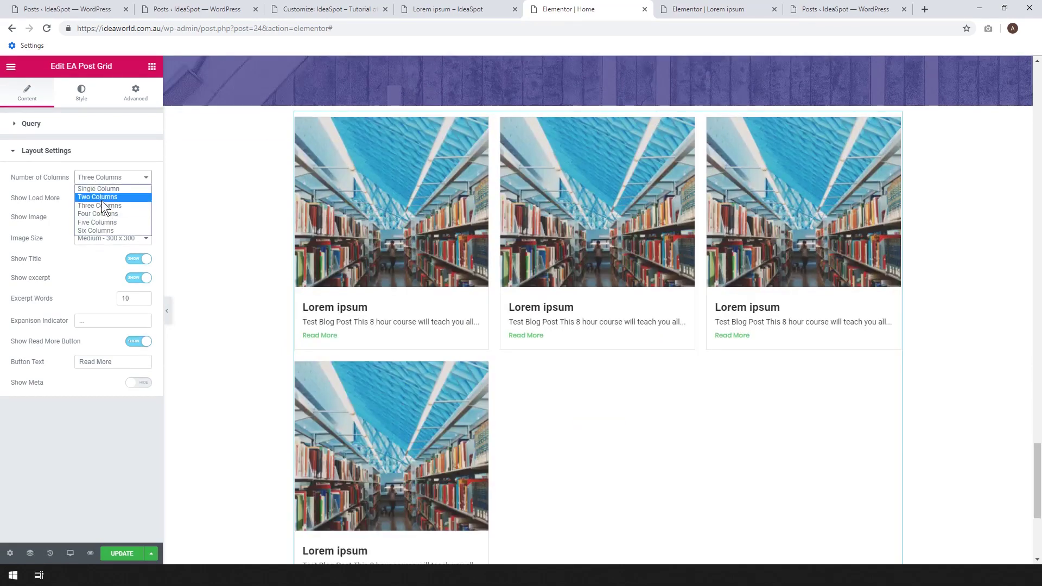
left_click(102, 199)
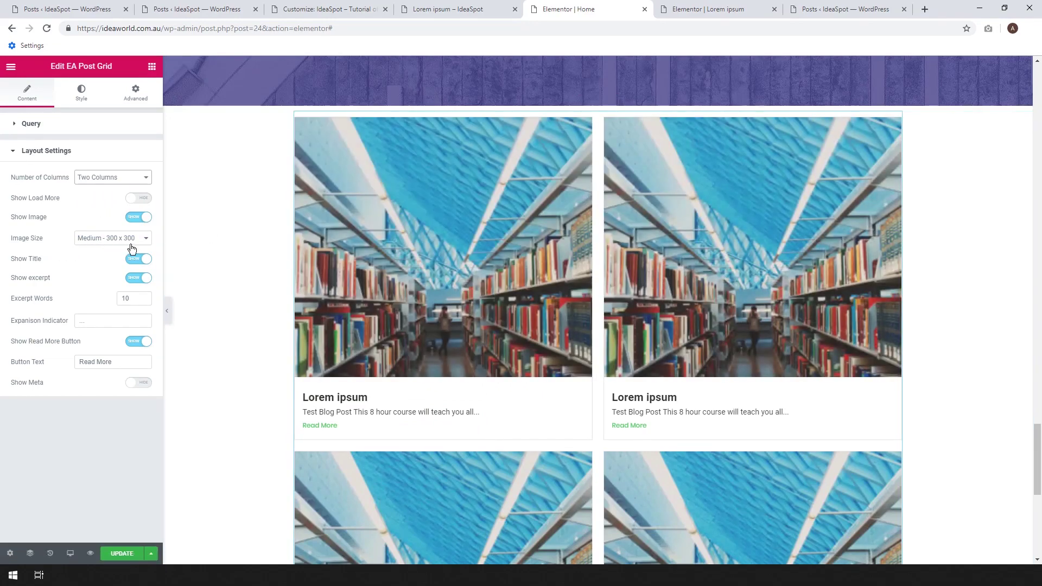
left_click(120, 243)
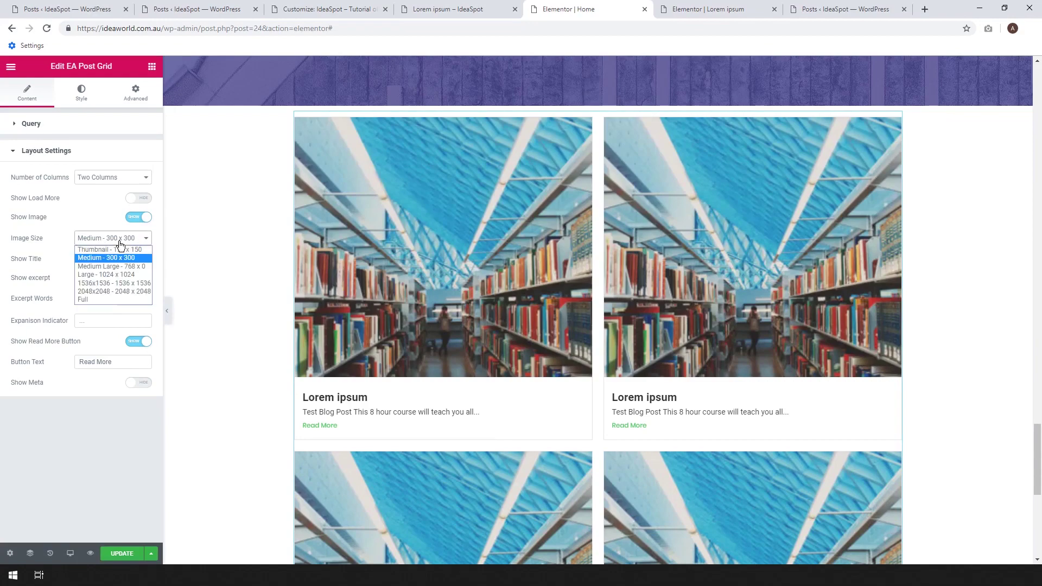
left_click(110, 274)
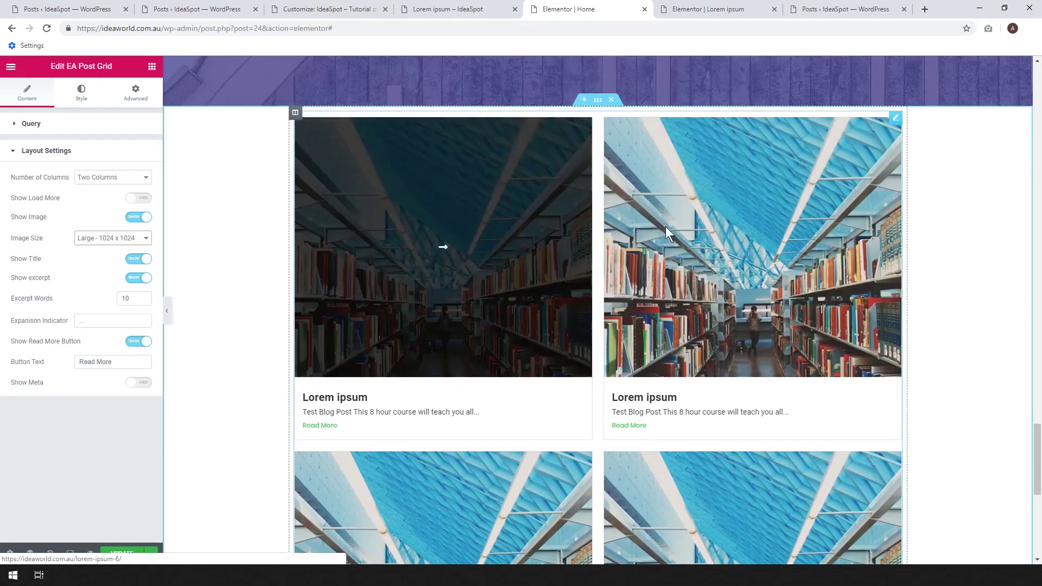
Add a Heading widget and a Spacer widget above the post grid.
left_click(152, 66)
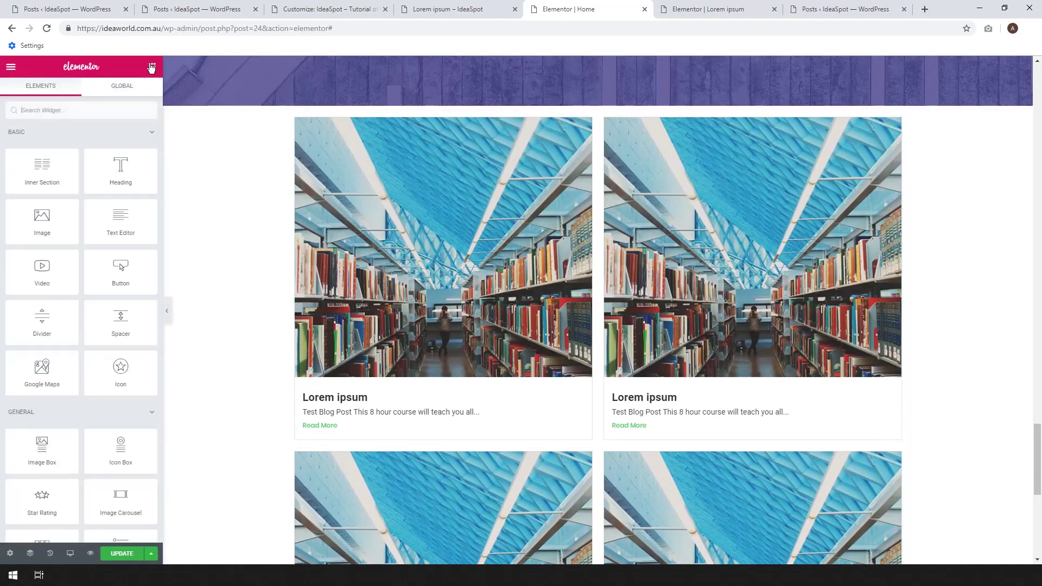
left_click_drag(120, 168, 504, 113)
left_click(152, 66)
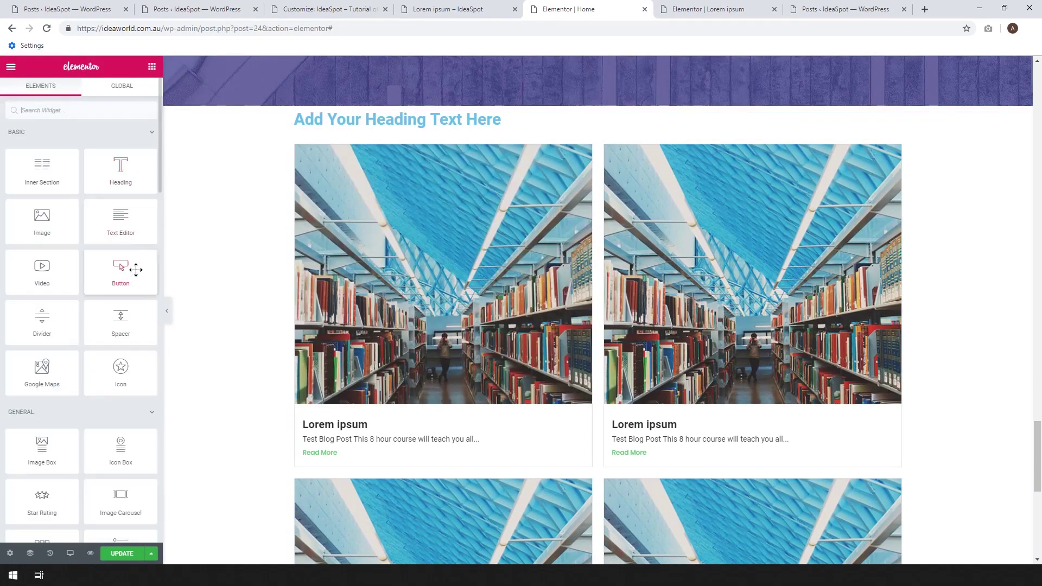
left_click_drag(121, 321, 418, 113)
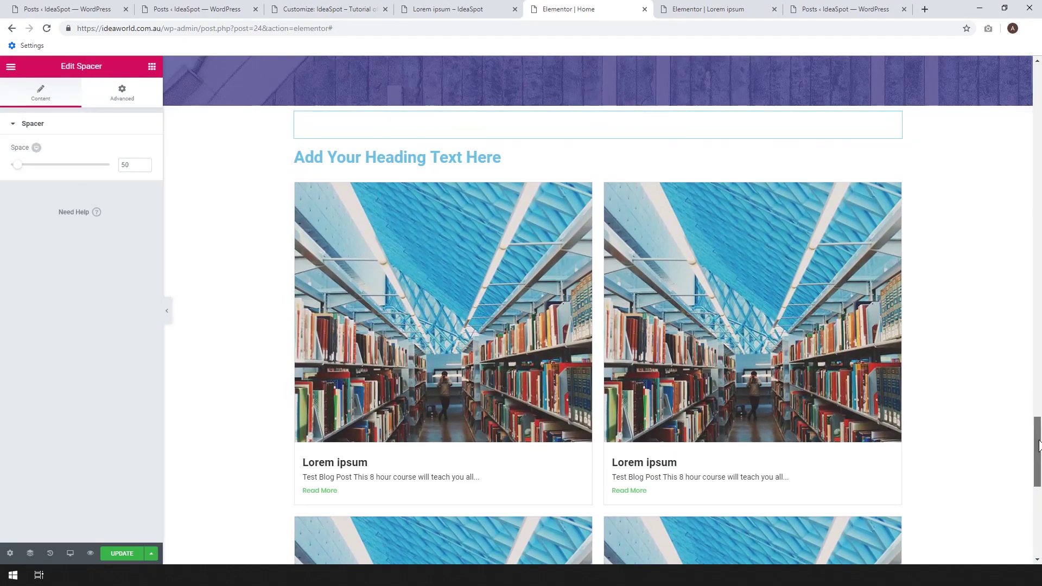
Paste a copy of the 'Learn from the very best' heading above the grid, with black #000000 text.
scroll(1039, 444, "up", 10)
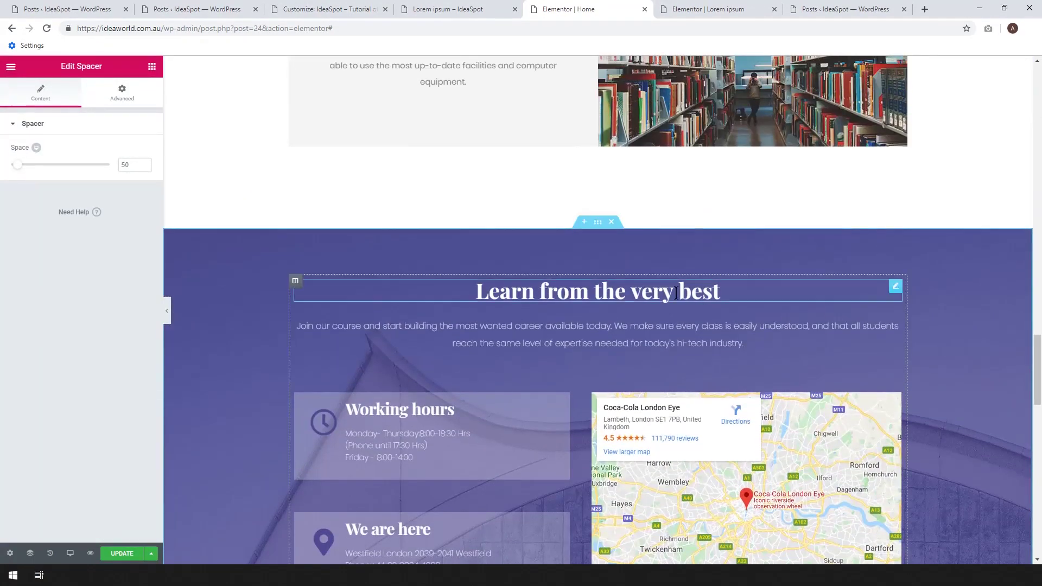
right_click(895, 287)
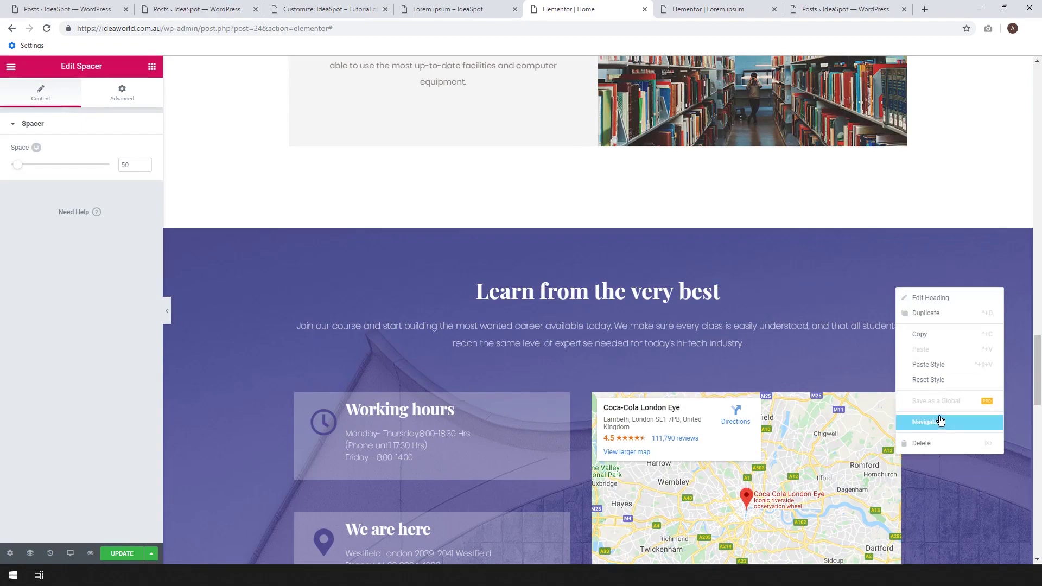
left_click(919, 333)
scroll(906, 320, "down", 10)
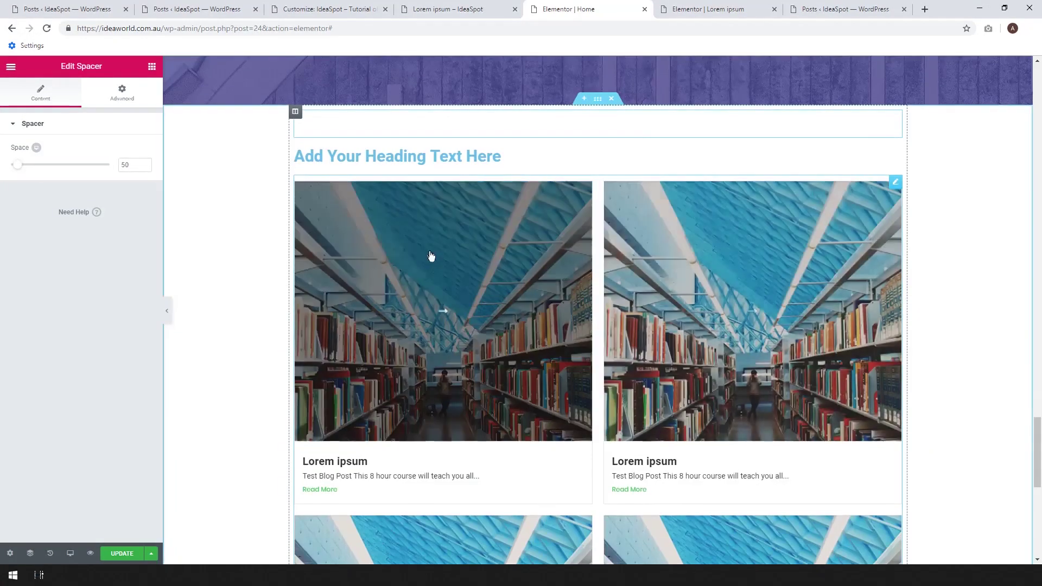
right_click(324, 159)
left_click(343, 222)
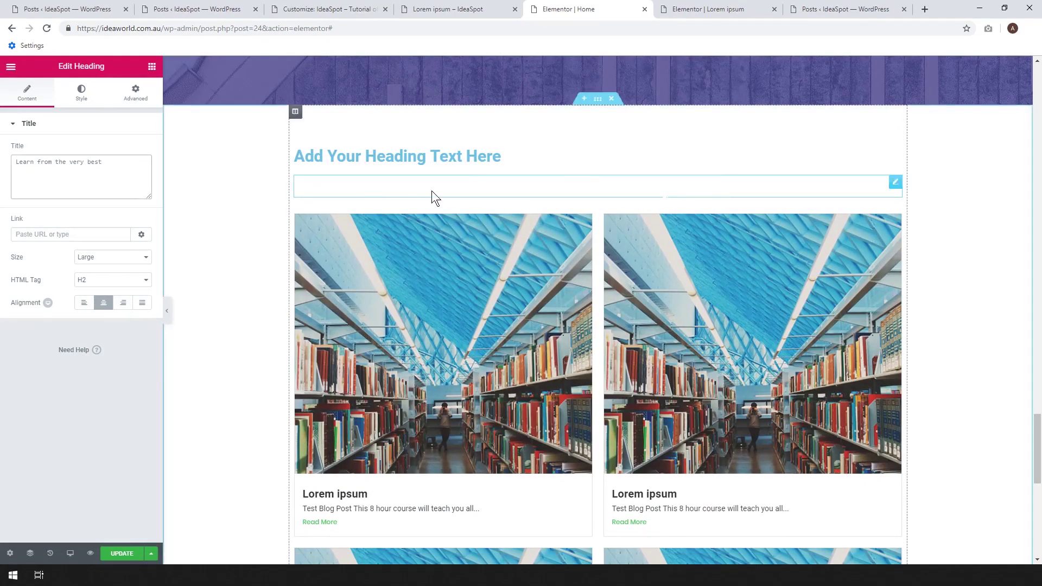
left_click(80, 96)
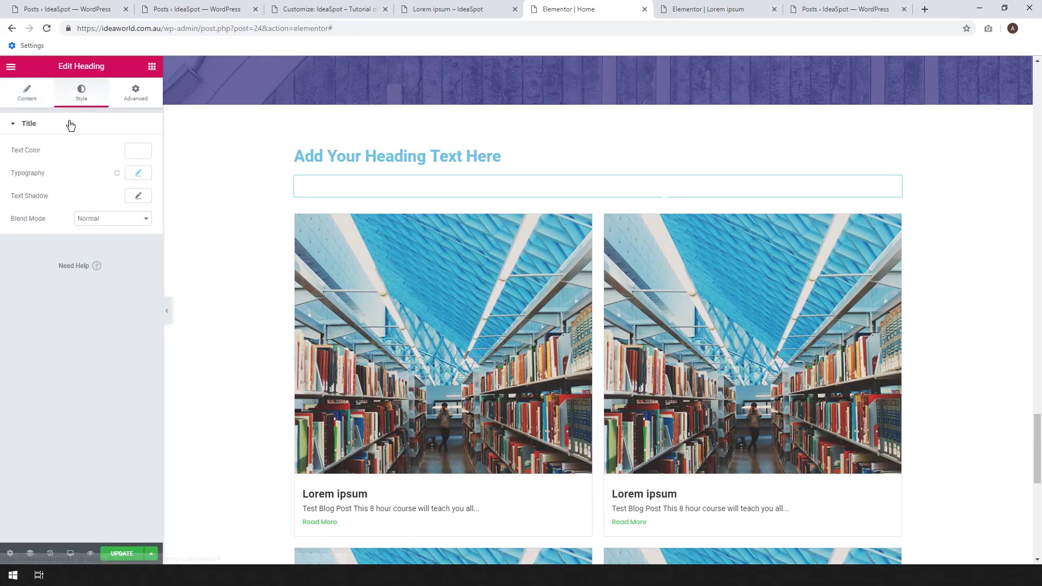
left_click(139, 151)
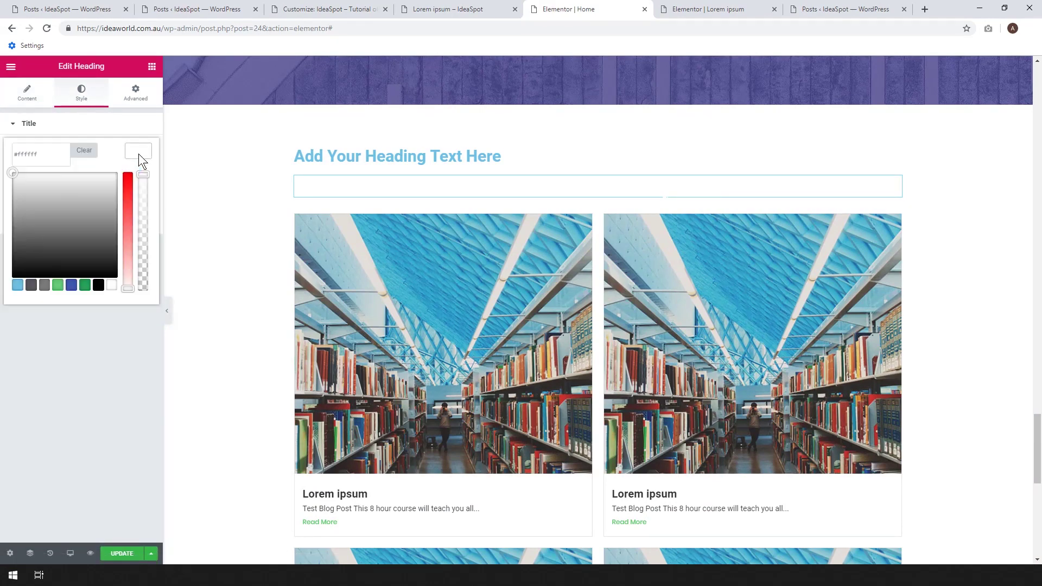
left_click(99, 285)
left_click_drag(1039, 421, 1038, 311)
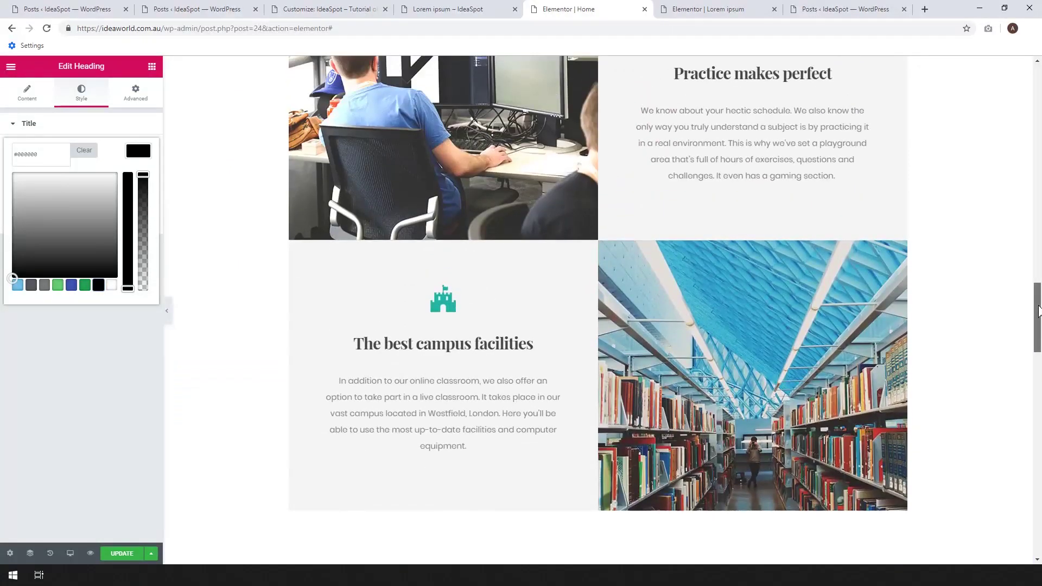
Copy 'The best campus facilities' heading.
left_click(469, 345)
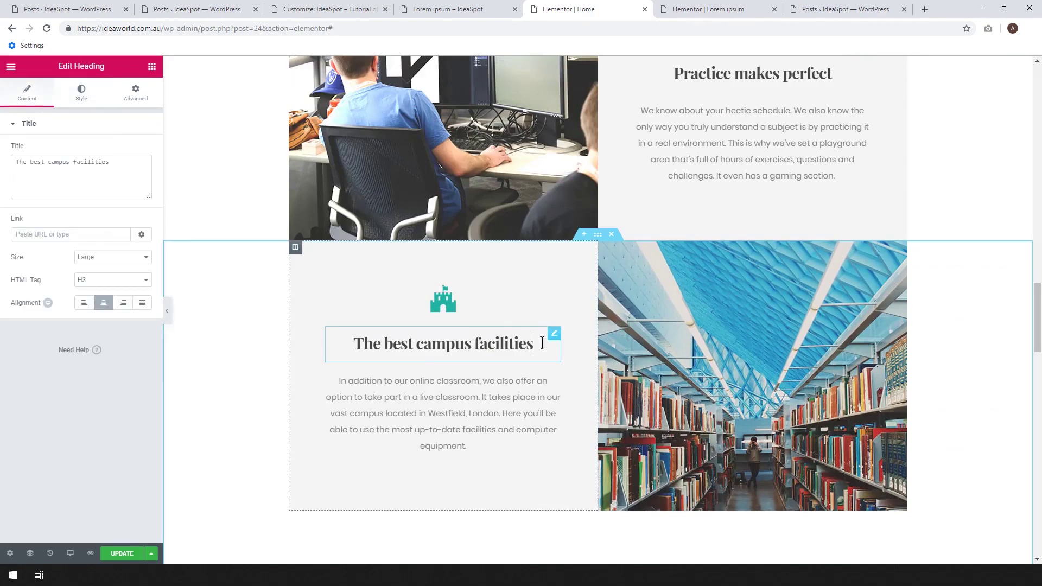
right_click(555, 341)
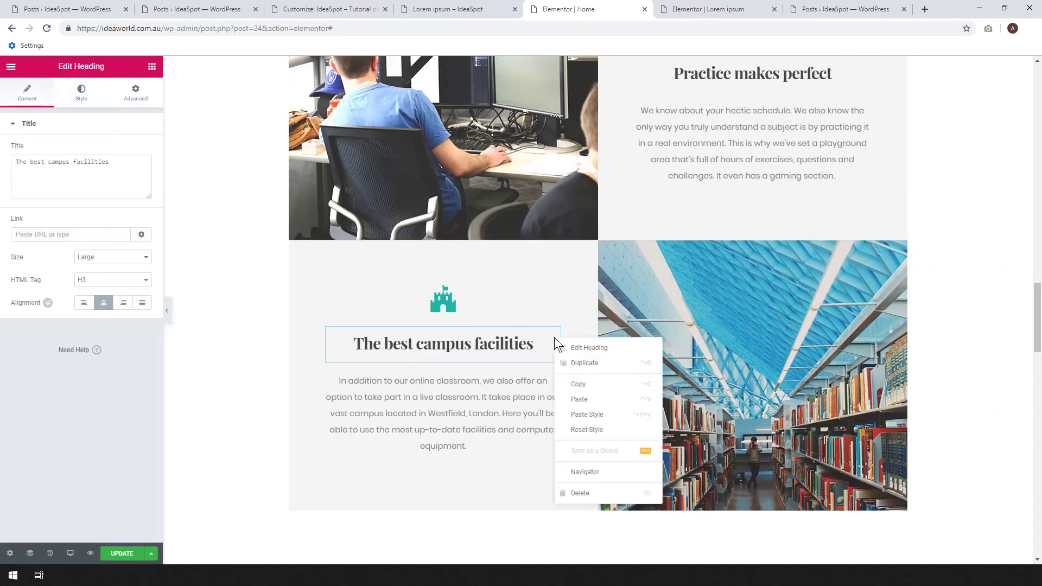
left_click(579, 384)
left_click_drag(1037, 336, 1039, 449)
scroll(994, 413, "down", 3)
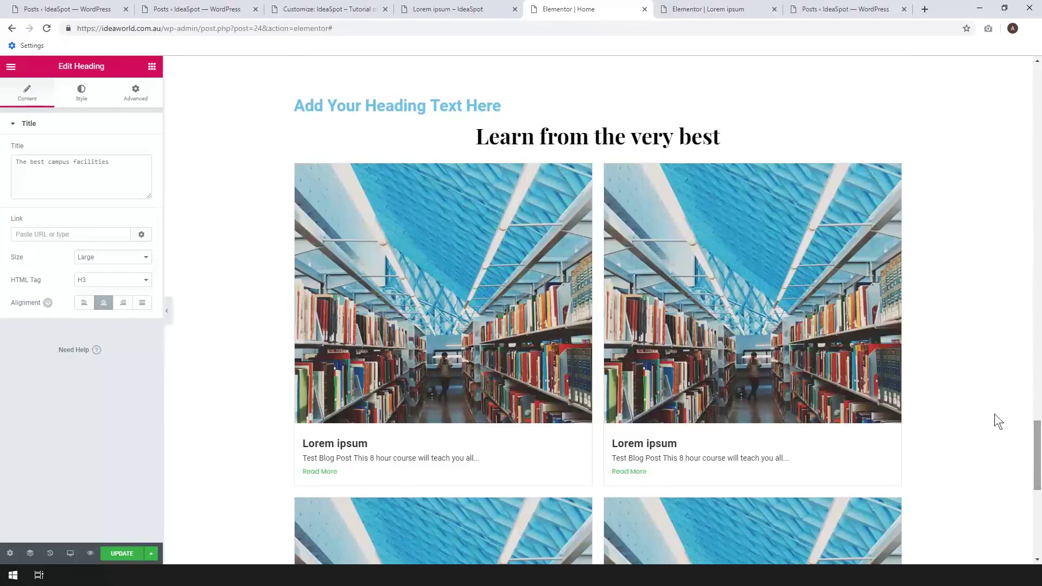
Delete the placeholder and 'Learn from the very best' headings, pasting the campus heading above the grid.
right_click(896, 106)
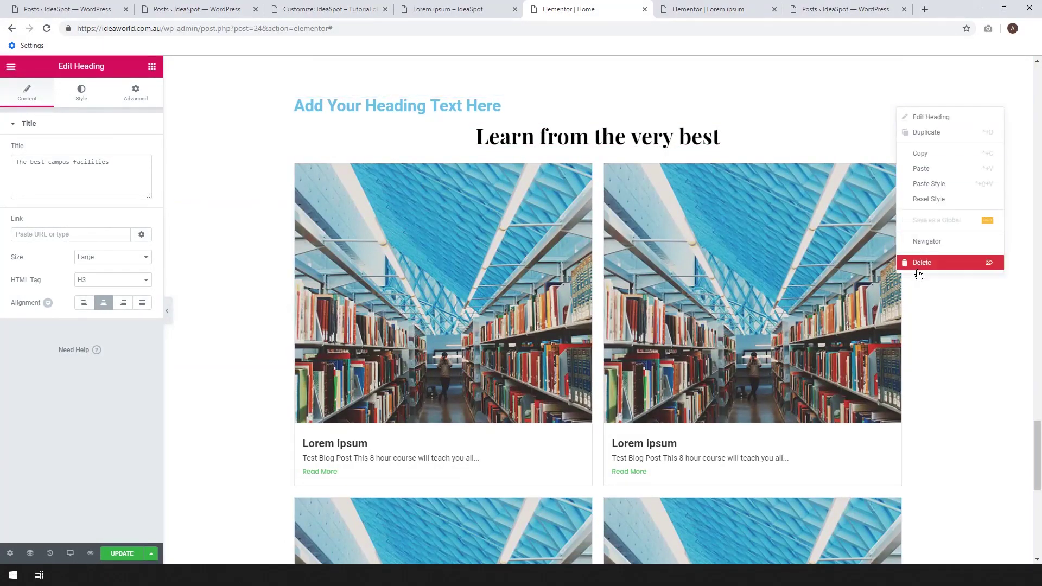
left_click(918, 267)
right_click(895, 107)
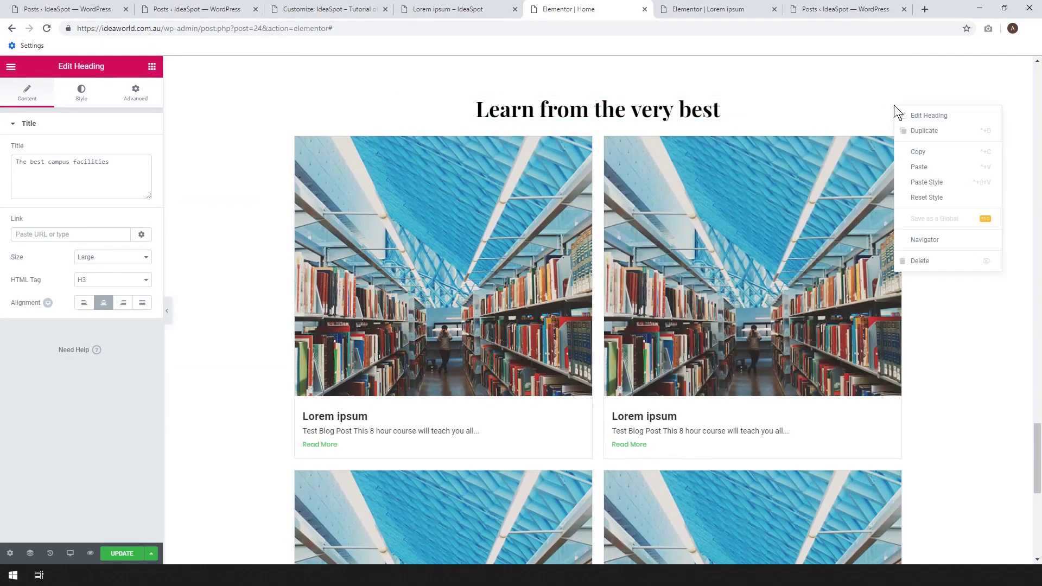
left_click(917, 263)
right_click(586, 81)
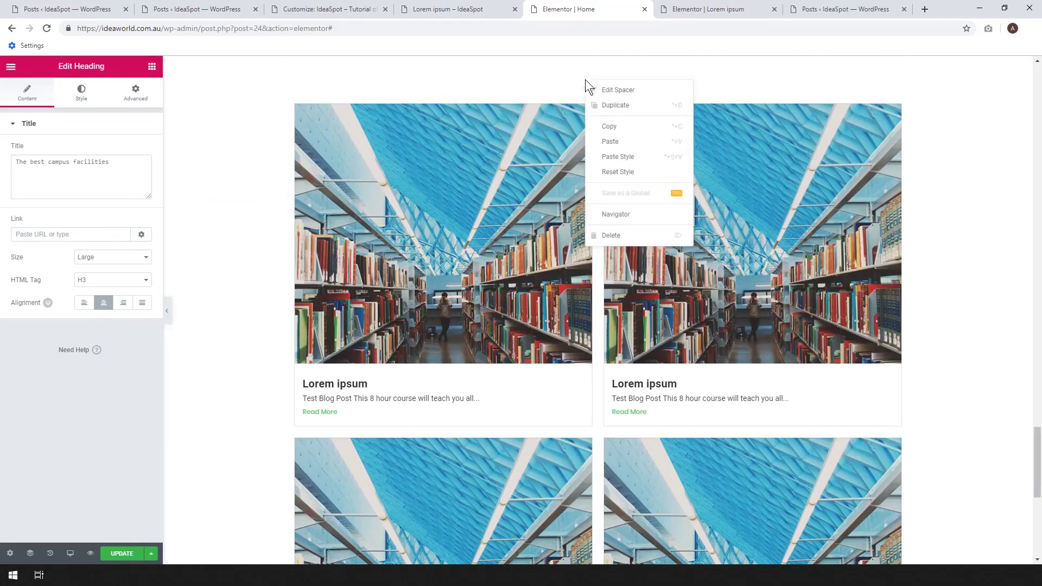
left_click(616, 140)
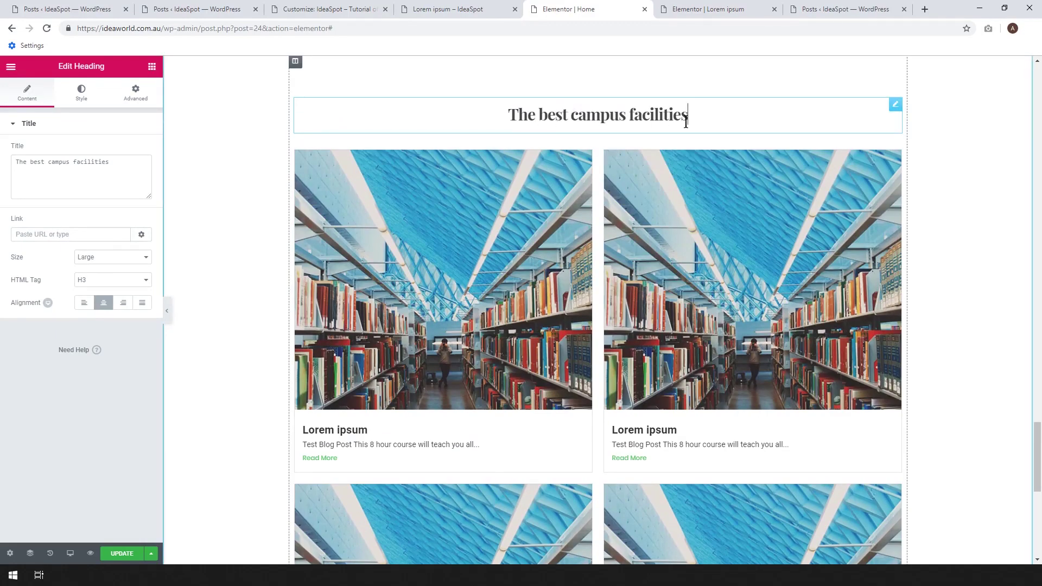
Change the copied campus heading's title to 'The Latest News From Our Blog'.
key("BackSpace")
key("BackSpace")
key("BackSpace")
key("BackSpace")
key("BackSpace")
key("BackSpace")
key("BackSpace")
key("BackSpace")
key("BackSpace")
key("BackSpace")
key("BackSpace")
key("BackSpace")
key("BackSpace")
key("BackSpace")
key("BackSpace")
key("BackSpace")
key("BackSpace")
key("BackSpace")
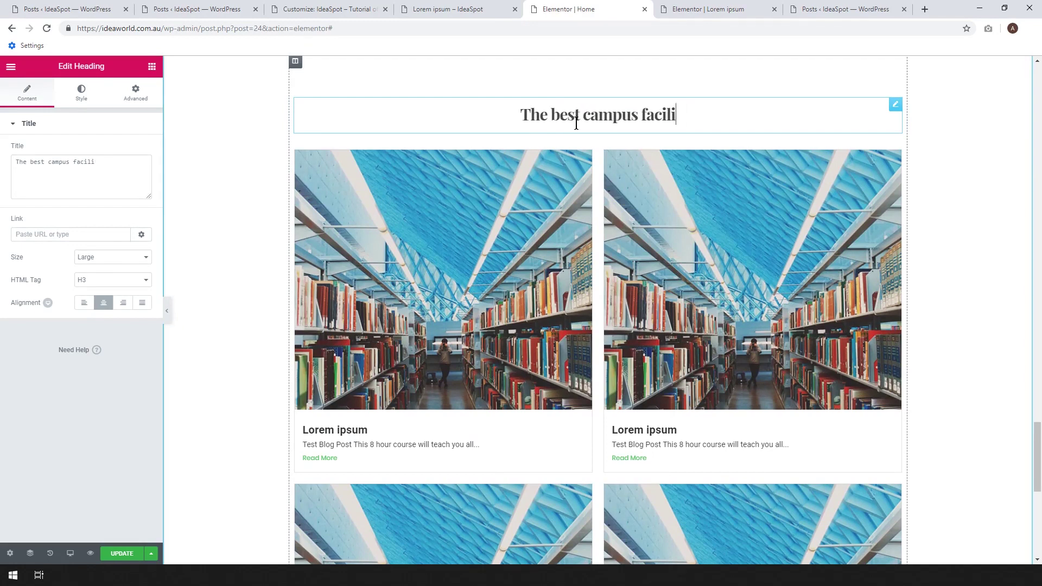
type("e L")
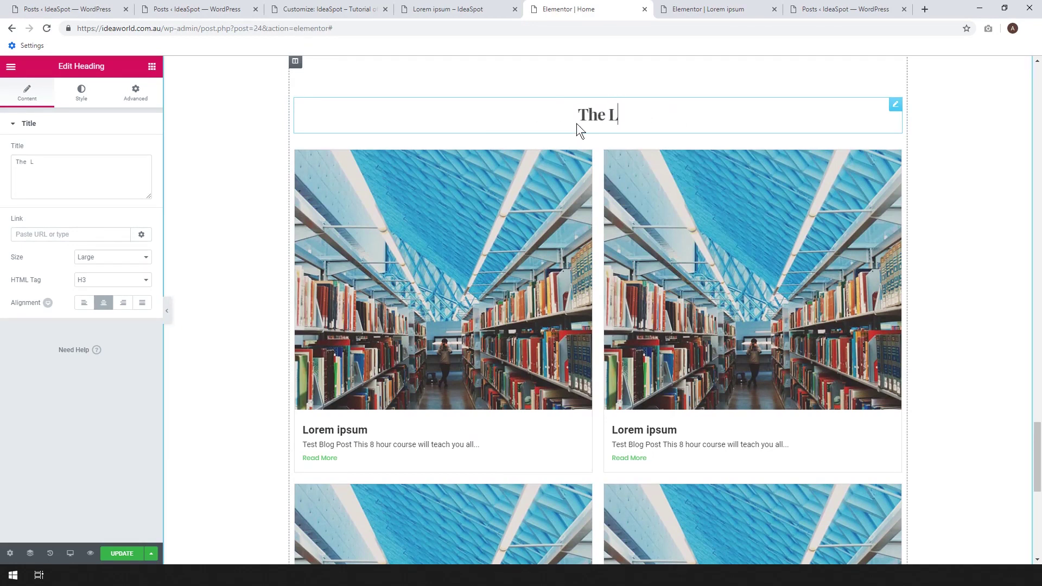
type("atest News from")
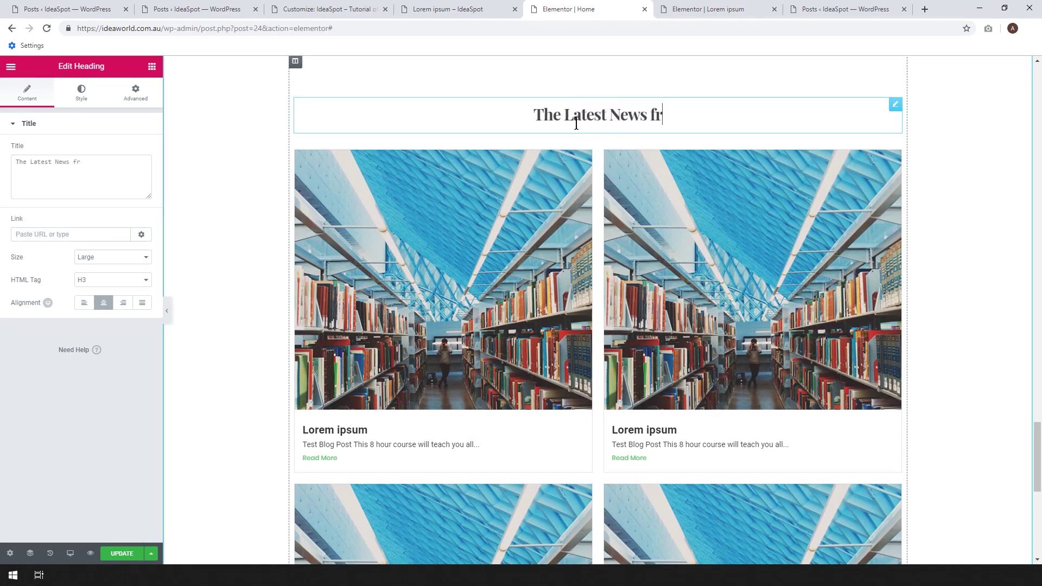
key("BackSpace")
key("BackSpace")
key("BackSpace")
key("BackSpace")
key("BackSpace")
type("From ou")
key("BackSpace")
key("BackSpace")
type("O")
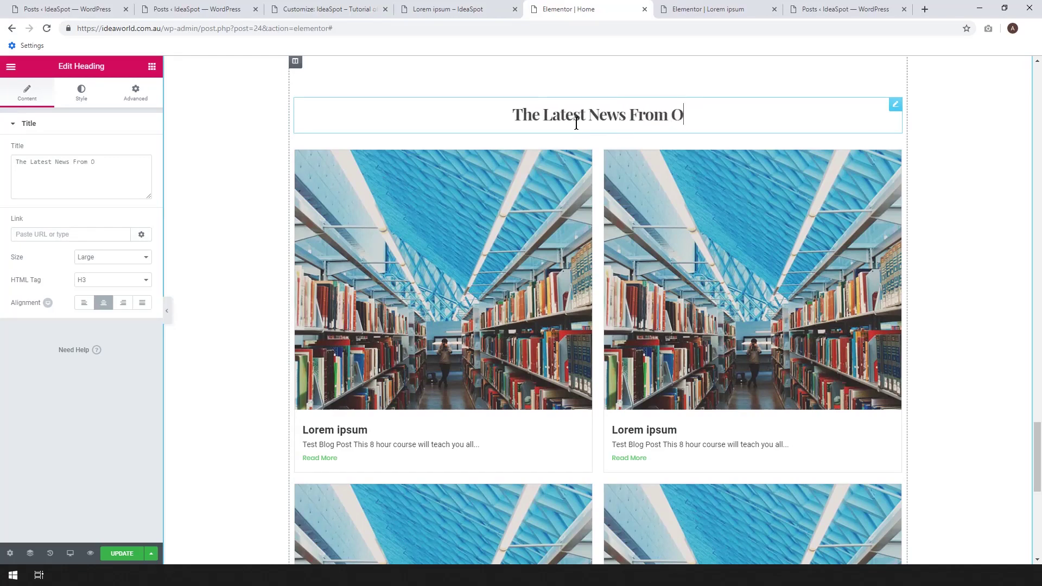
type("ur Blog")
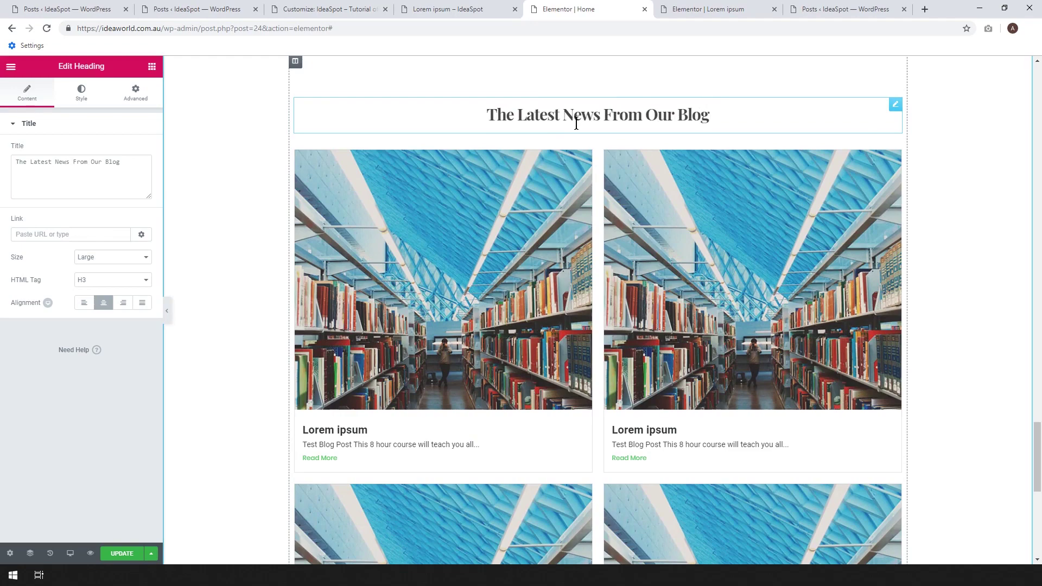
scroll(418, 302, "down", 1)
scroll(704, 337, "down", 2)
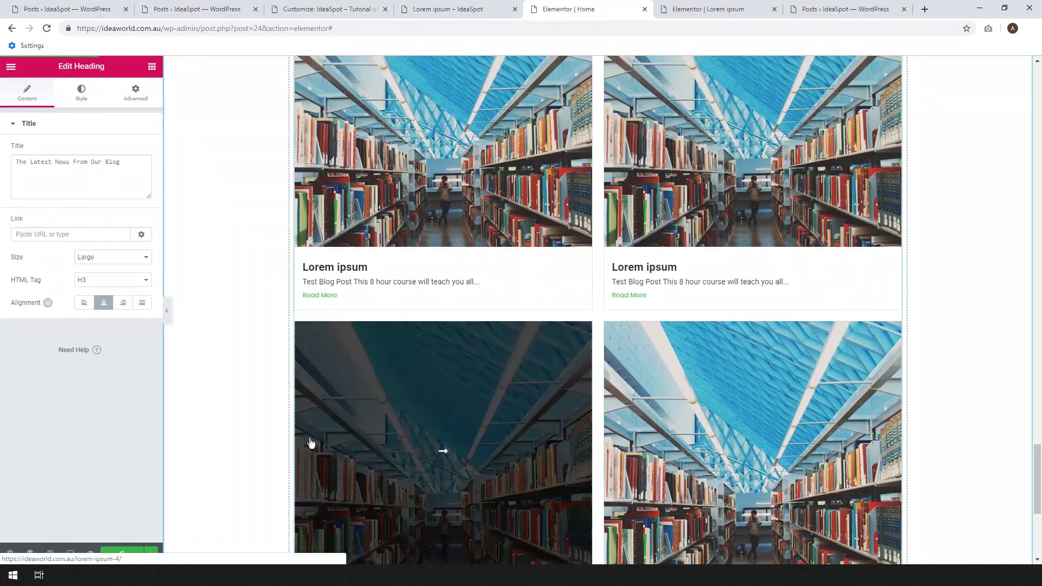
scroll(638, 407, "up", 3)
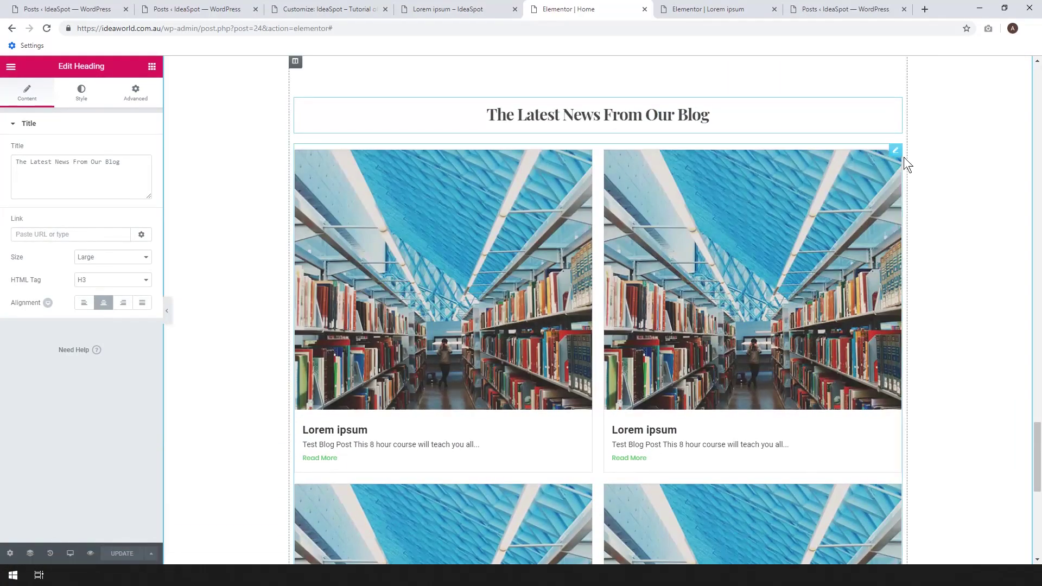
scroll(896, 159, "up", 4)
scroll(831, 259, "down", 3)
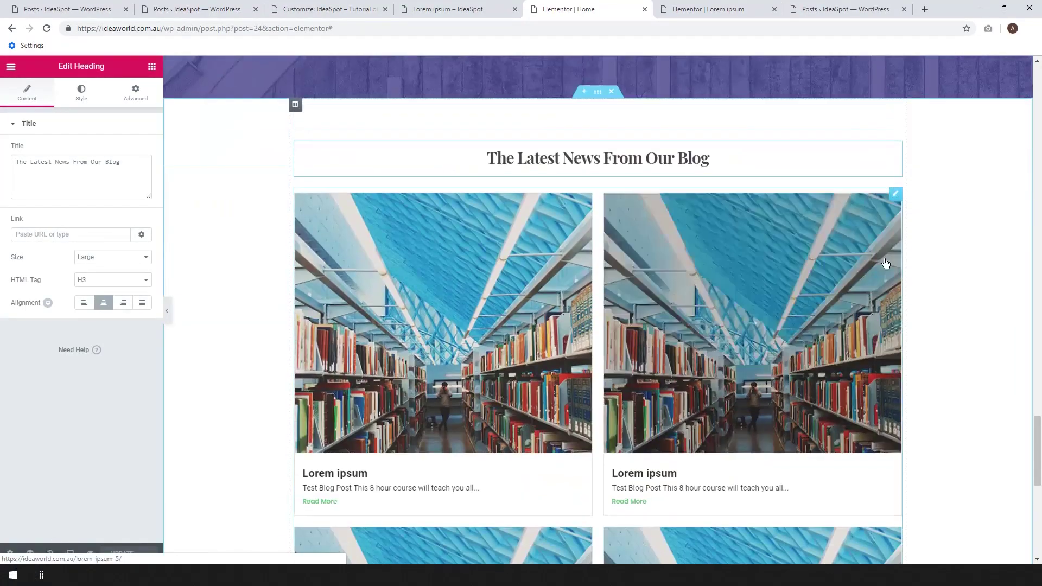
Set the post grid's Excerpt Words to 25 and bring the Posts list tab alongside.
left_click(896, 195)
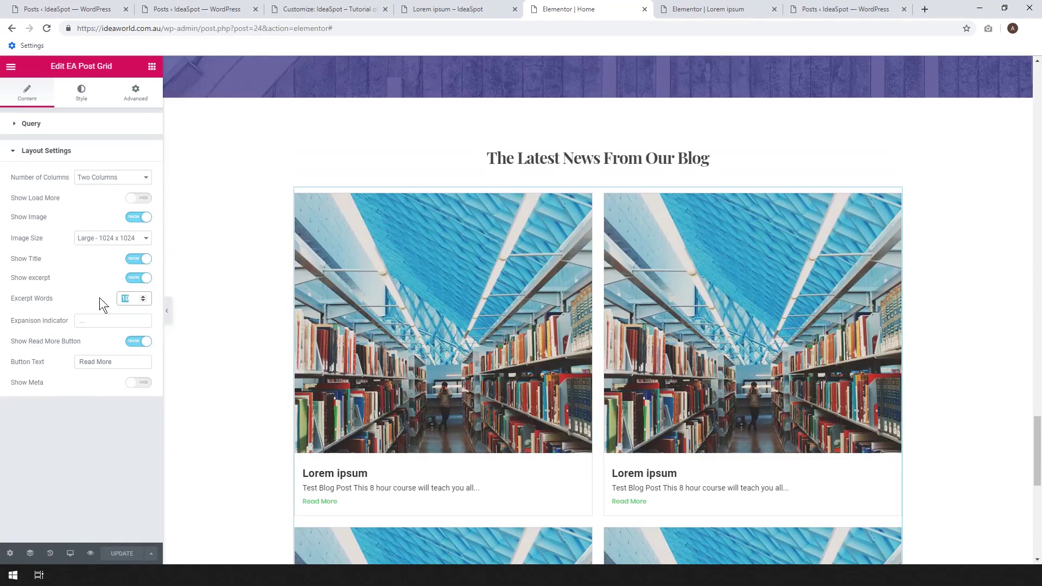
type("25")
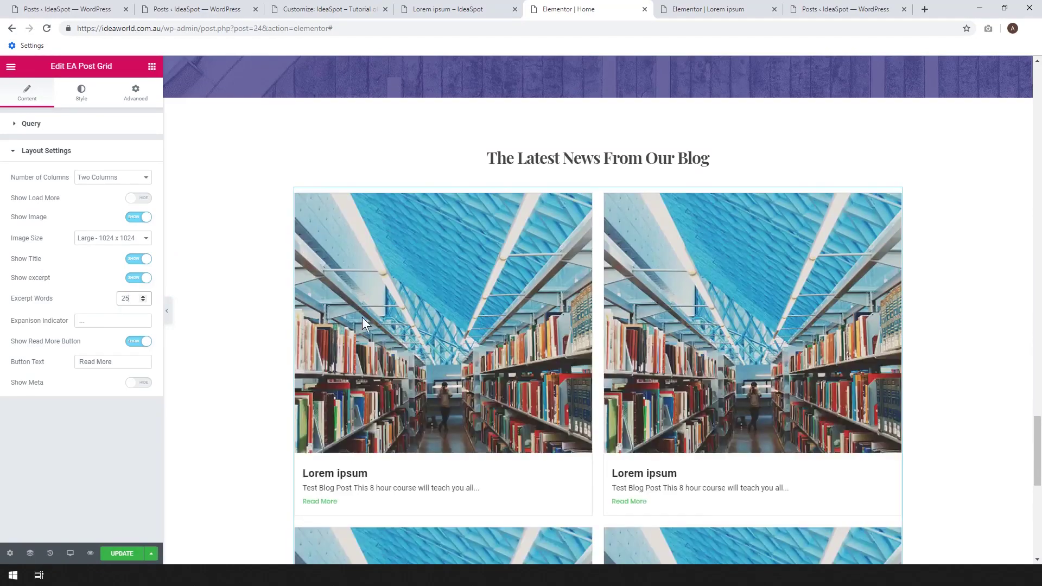
scroll(530, 333, "down", 2)
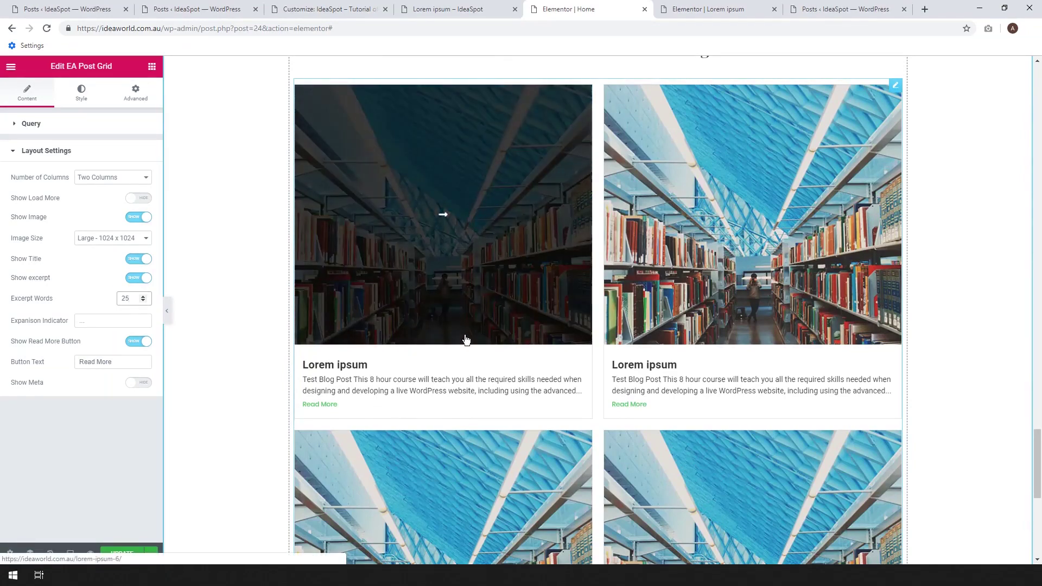
left_click_drag(841, 11, 745, 11)
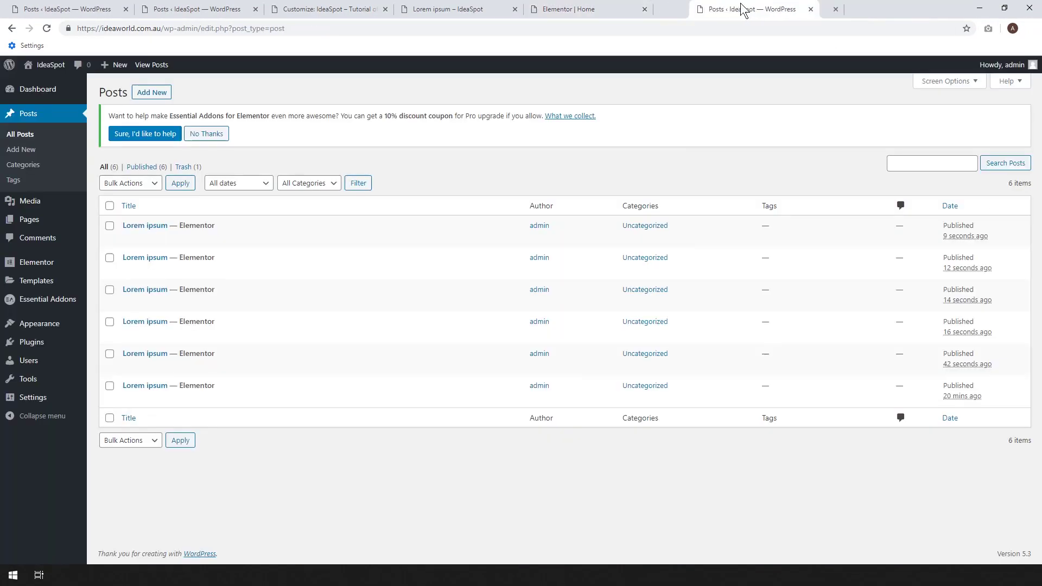
Open the first Lorem ipsum post for editing and expand its Excerpt section.
left_click(130, 239)
left_click(563, 11)
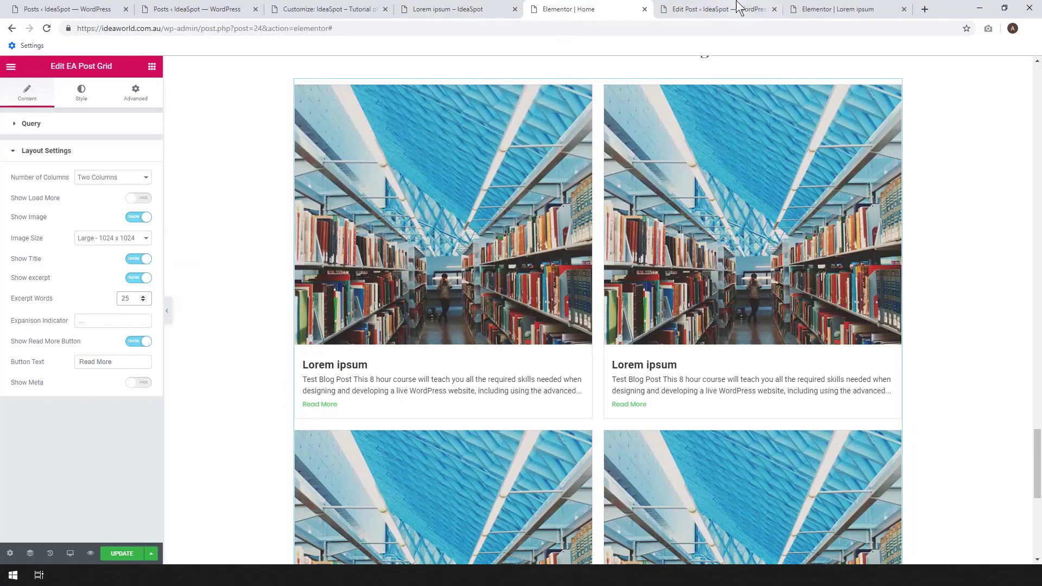
left_click(751, 8)
scroll(971, 255, "down", 2)
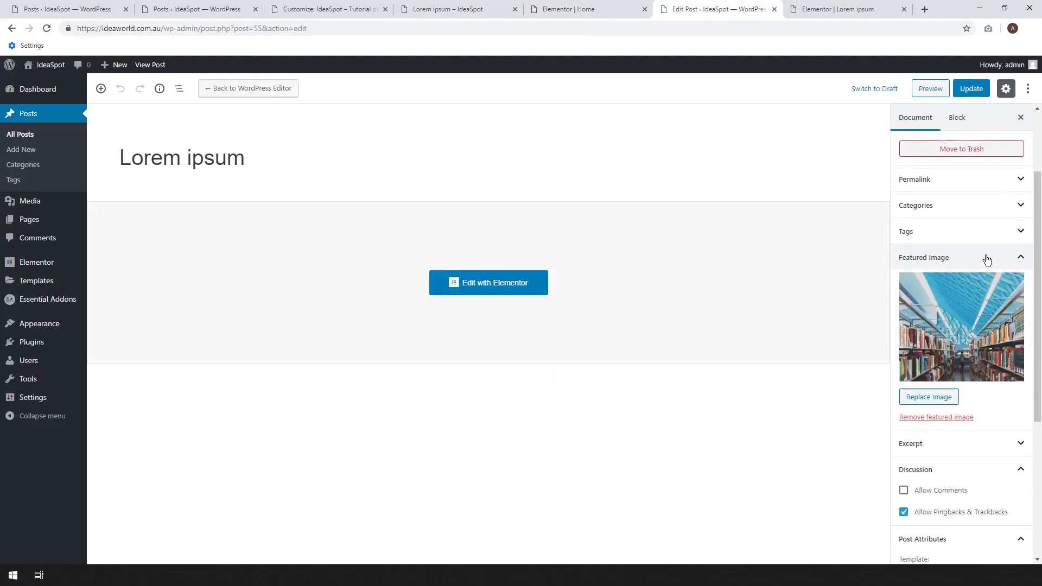
scroll(980, 325, "down", 1)
left_click(974, 389)
scroll(976, 423, "down", 2)
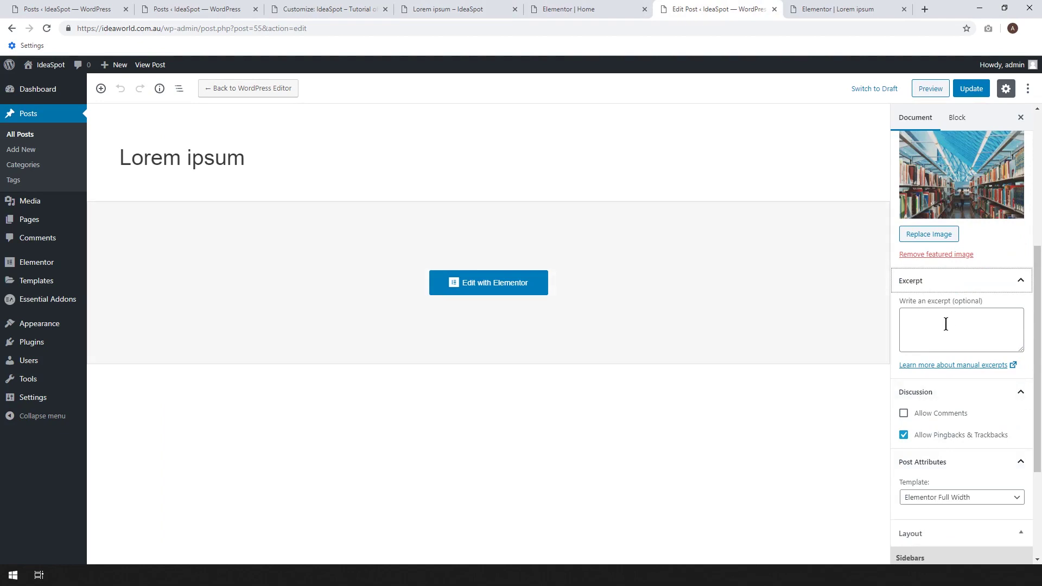
Paste the Lorem ipsum paragraph into the Excerpt box and update the post.
left_click(863, 9)
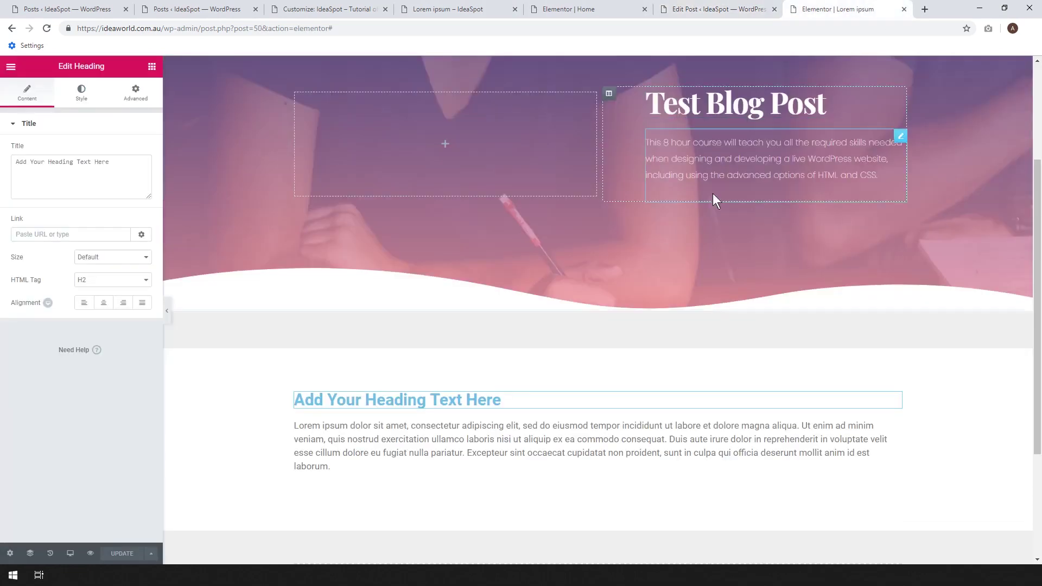
left_click(335, 466)
left_click_drag(336, 467, 318, 455)
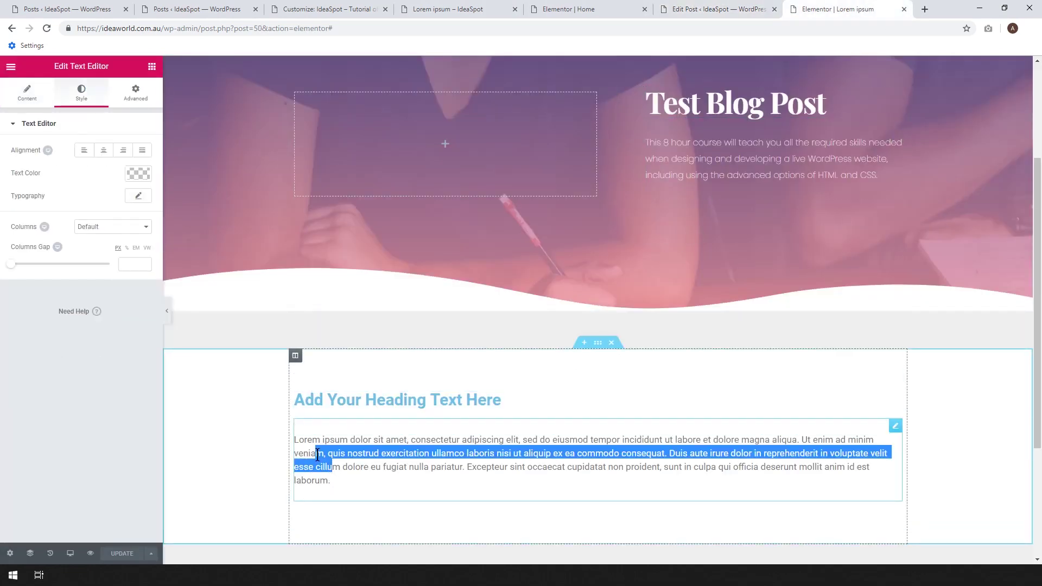
left_click_drag(333, 494, 289, 445)
key("ctrl+c")
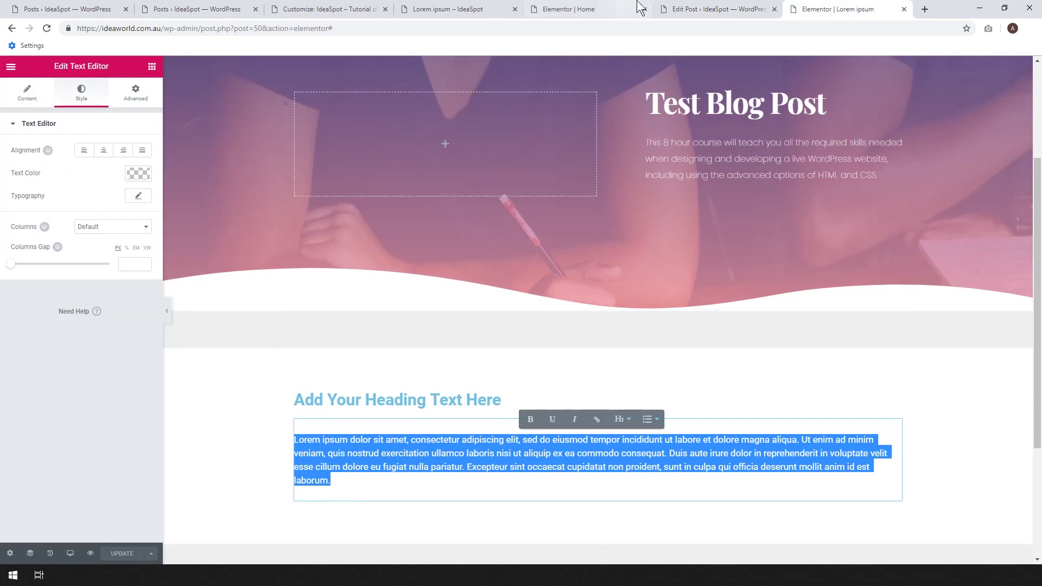
left_click(705, 9)
left_click(924, 316)
key("ctrl+v")
left_click(971, 89)
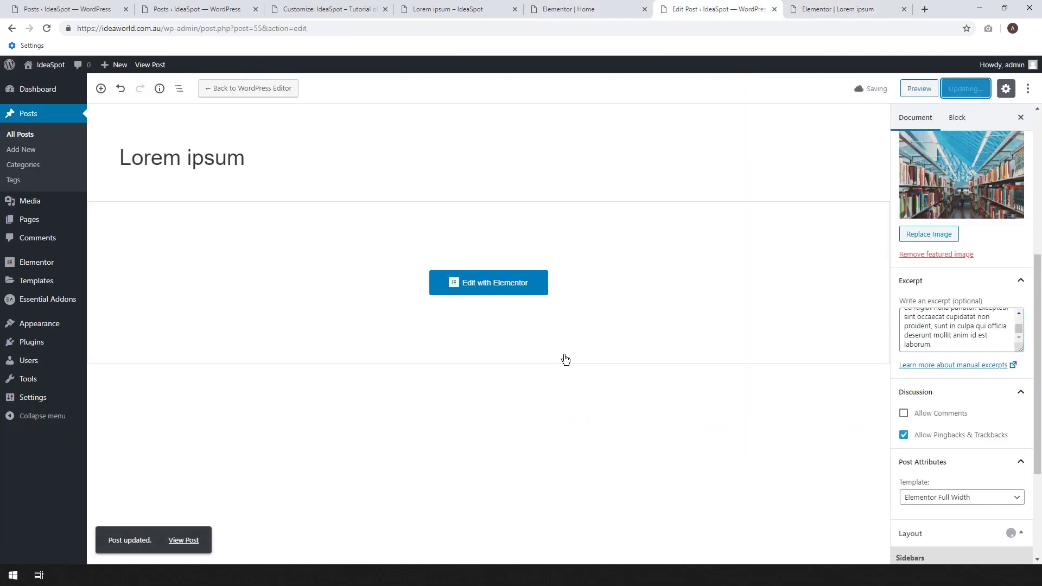
left_click(847, 9)
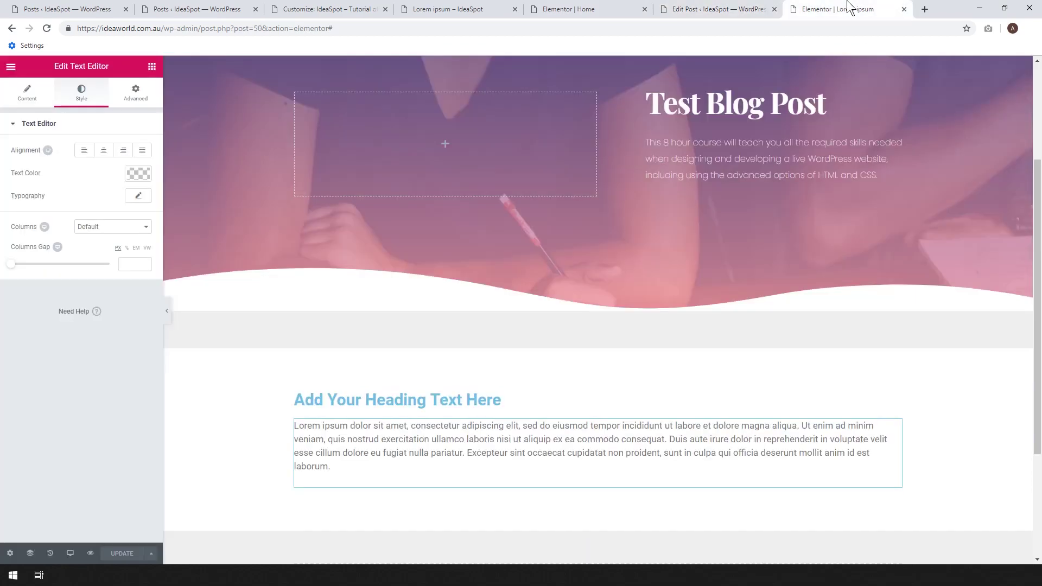
Reload the Elementor Home editor, confirming the reload, and reopen the post grid settings.
left_click(592, 9)
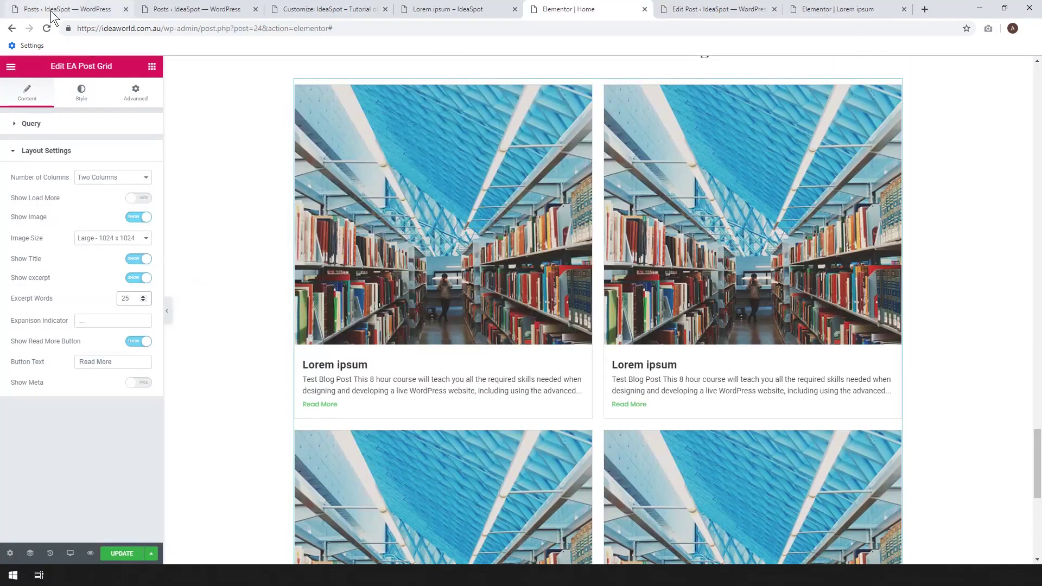
left_click(48, 26)
left_click(560, 90)
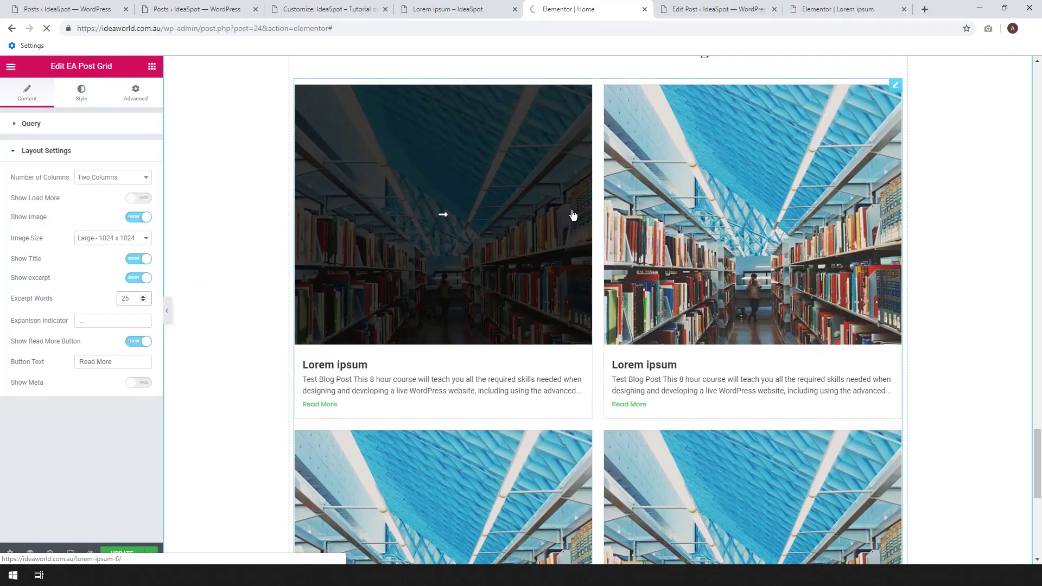
scroll(588, 409, "down", 20)
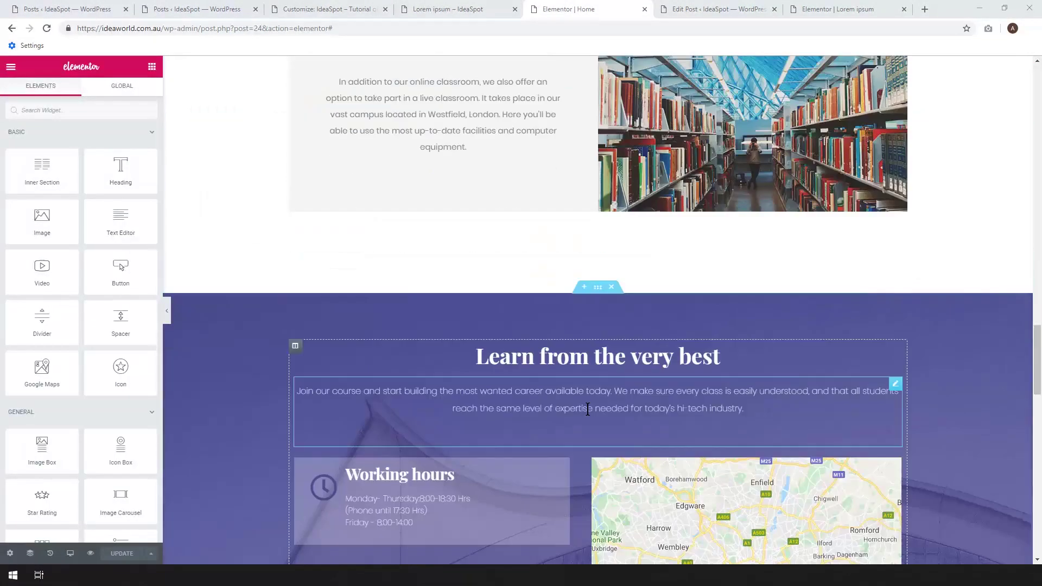
scroll(587, 409, "down", 15)
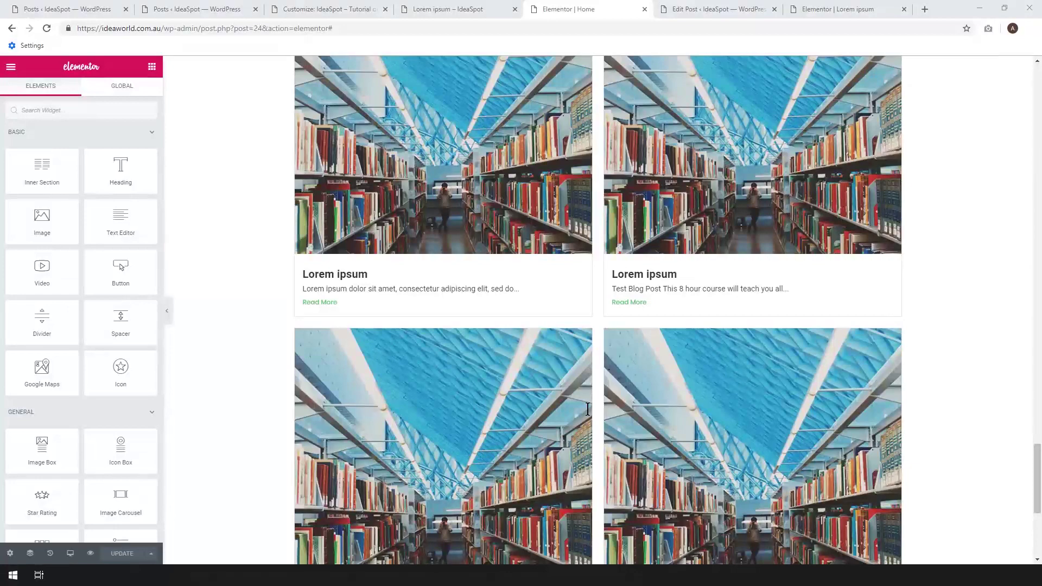
scroll(587, 409, "down", 2)
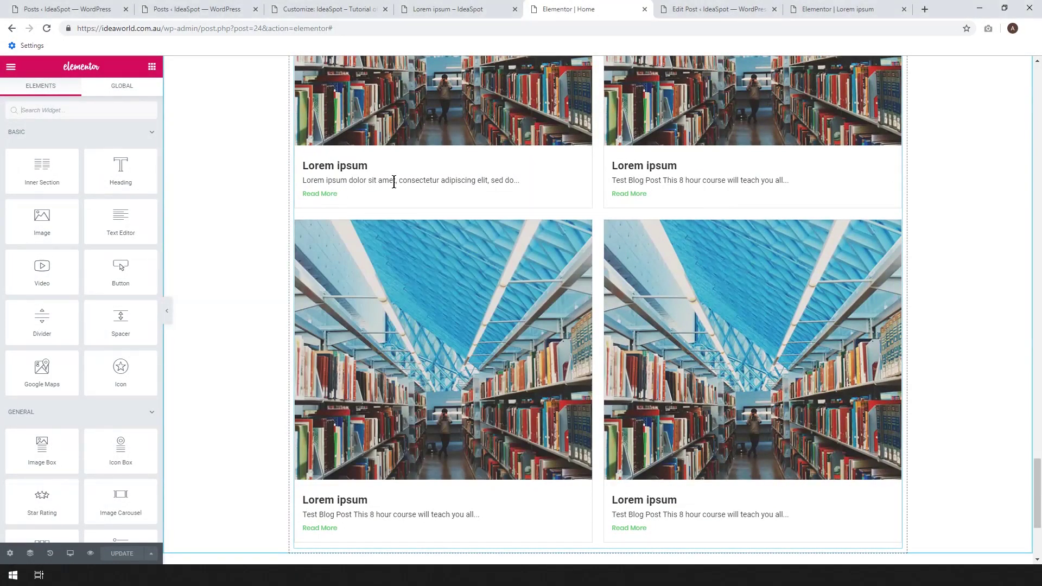
left_click(394, 182)
scroll(392, 181, "up", 1)
scroll(434, 250, "up", 1)
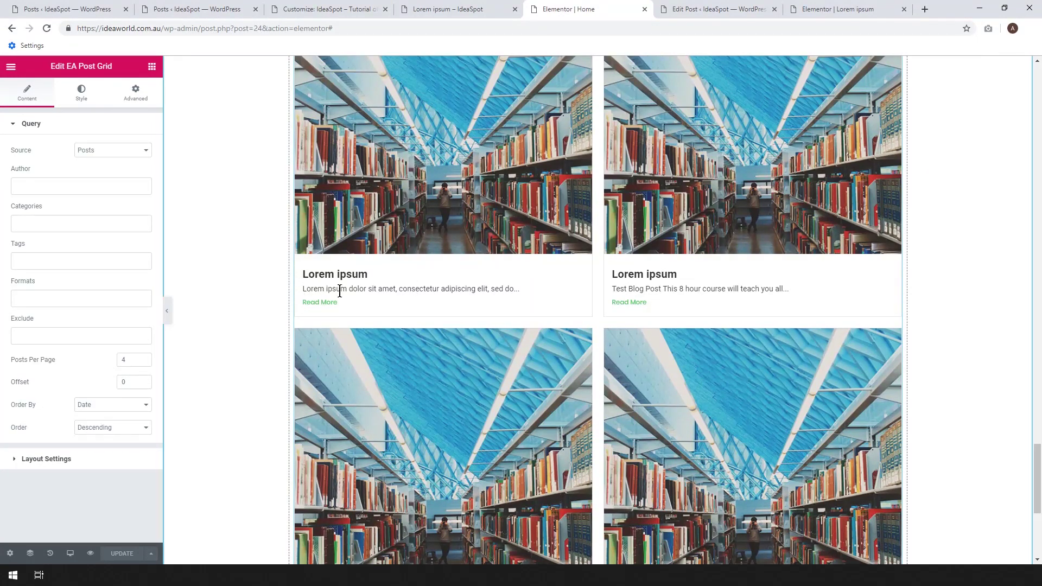
scroll(419, 286, "up", 2)
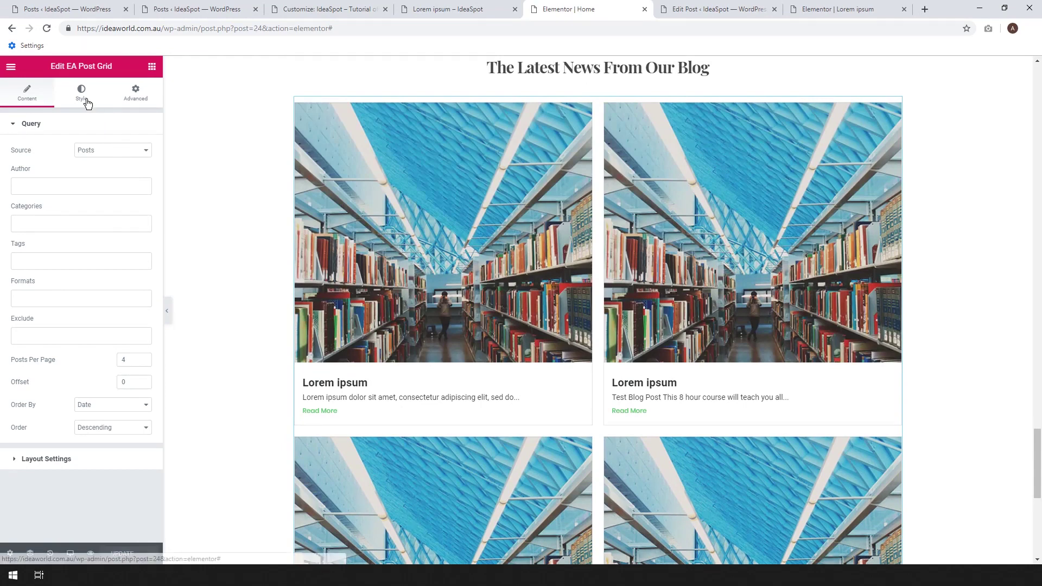
Set Excerpt Words to 25 in Layout Settings and toggle Show excerpt off and back on.
left_click(90, 460)
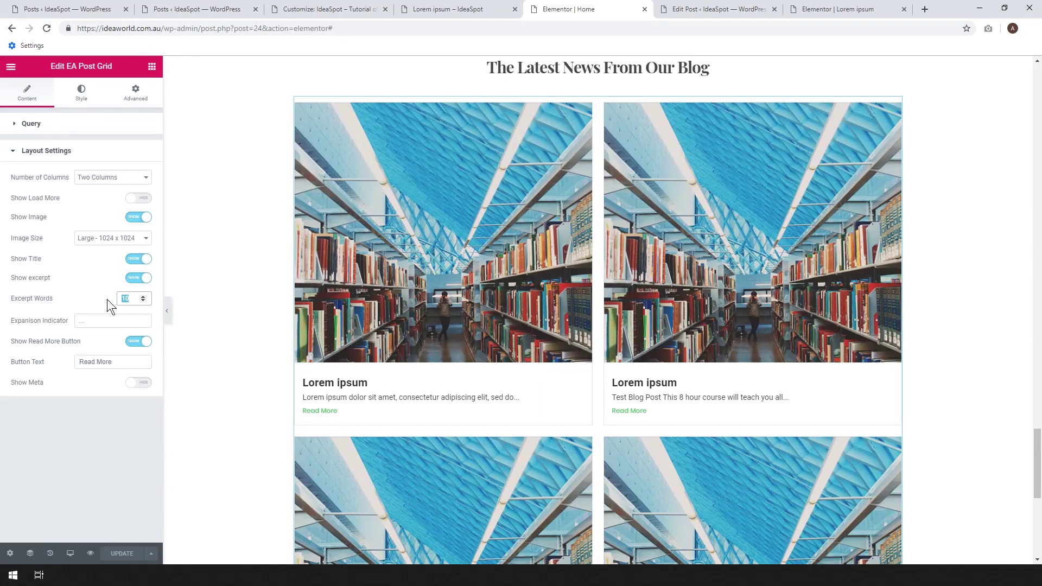
type("25")
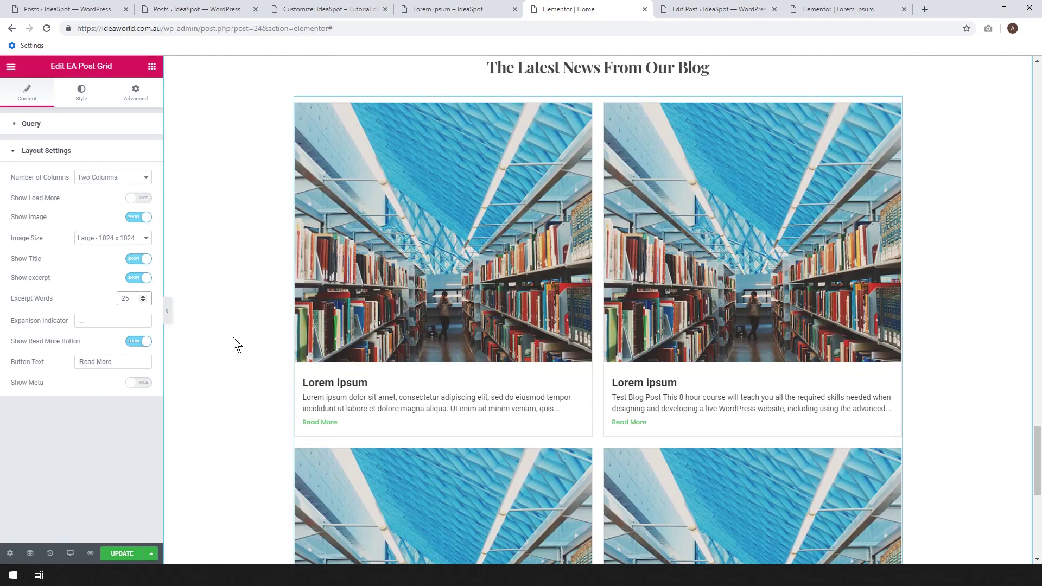
left_click(137, 280)
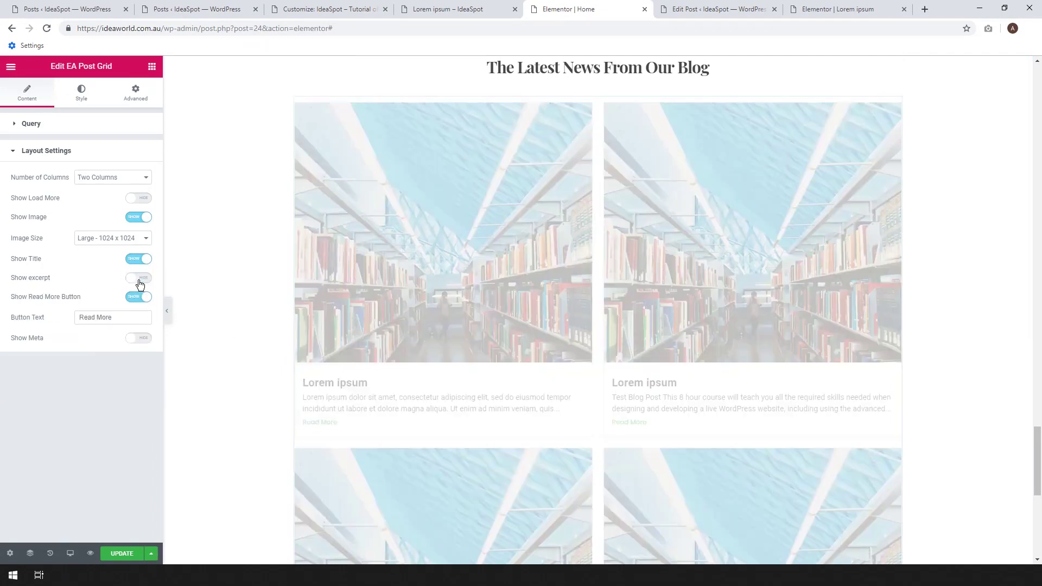
left_click(136, 280)
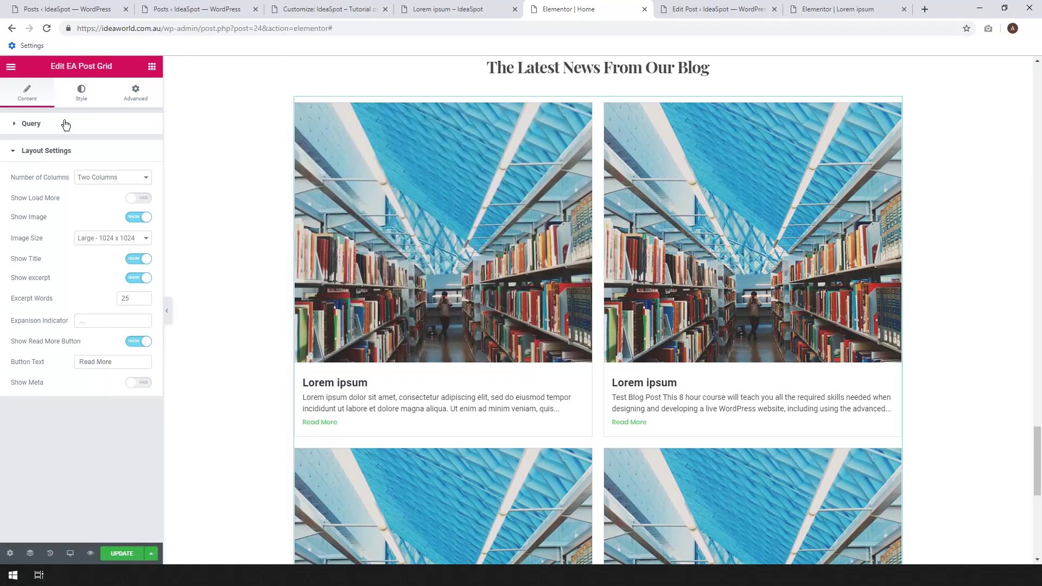
left_click(66, 124)
left_click(46, 458)
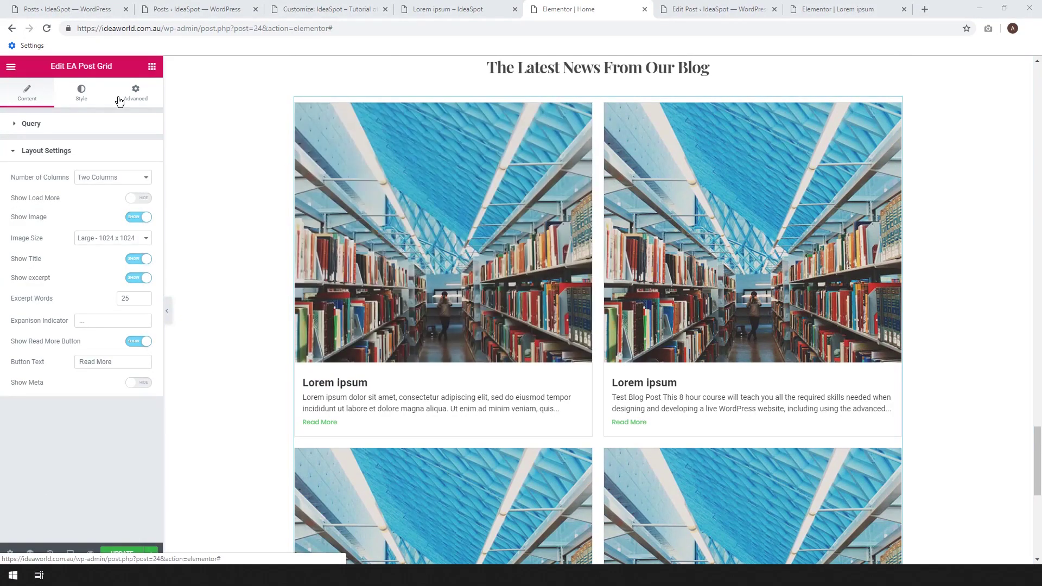
Under the grid's Style > Hover Card Style, delete the arrow Post Hover Icon.
left_click(82, 101)
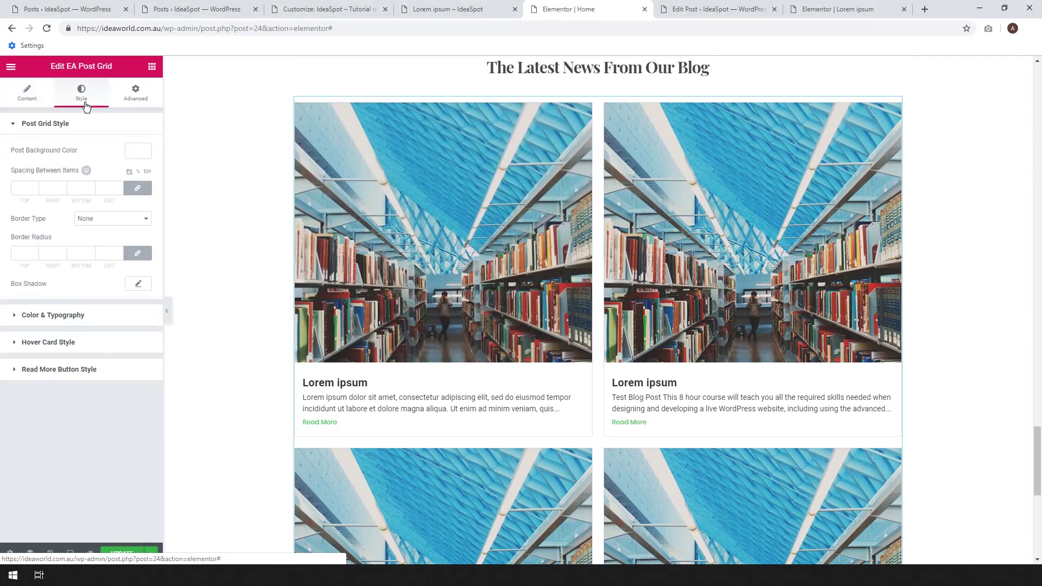
left_click(55, 342)
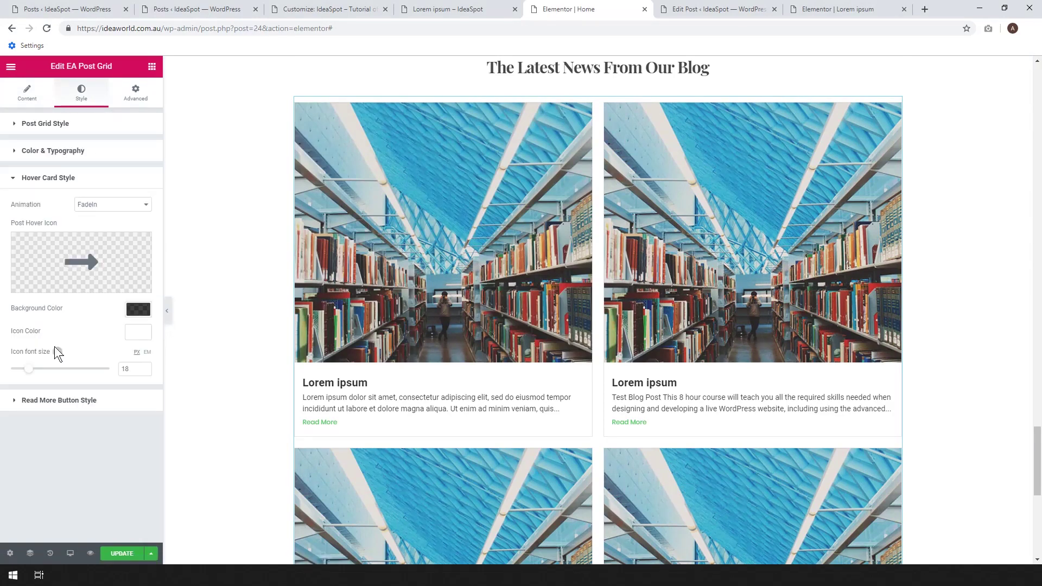
mouse_move(102, 262)
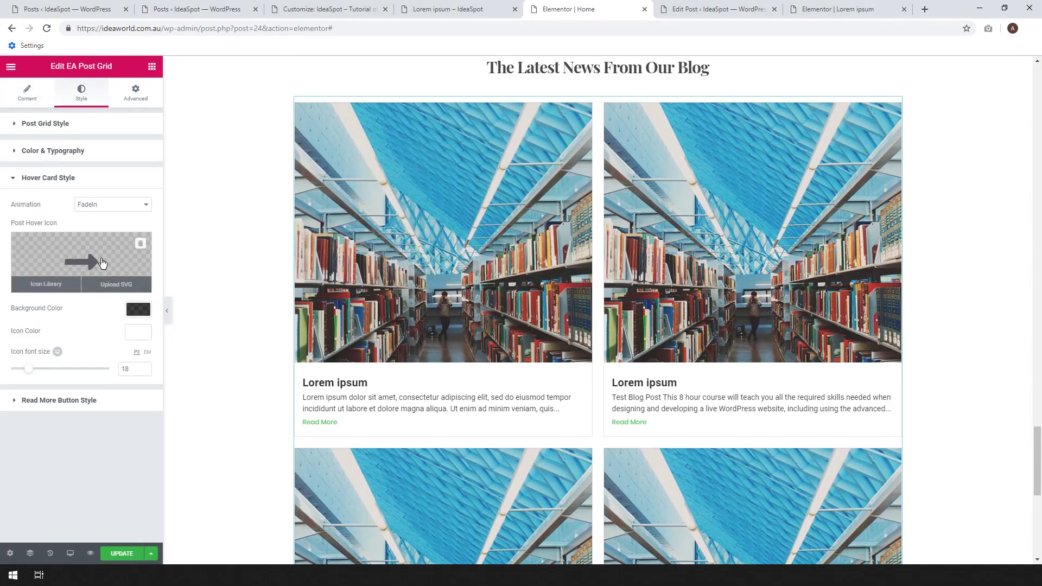
mouse_move(435, 260)
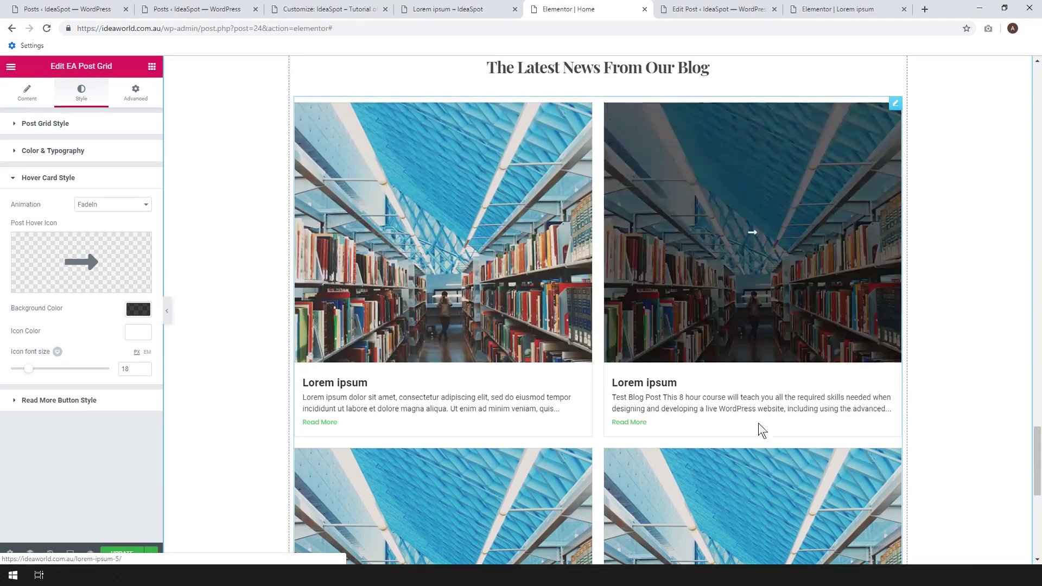
mouse_move(731, 226)
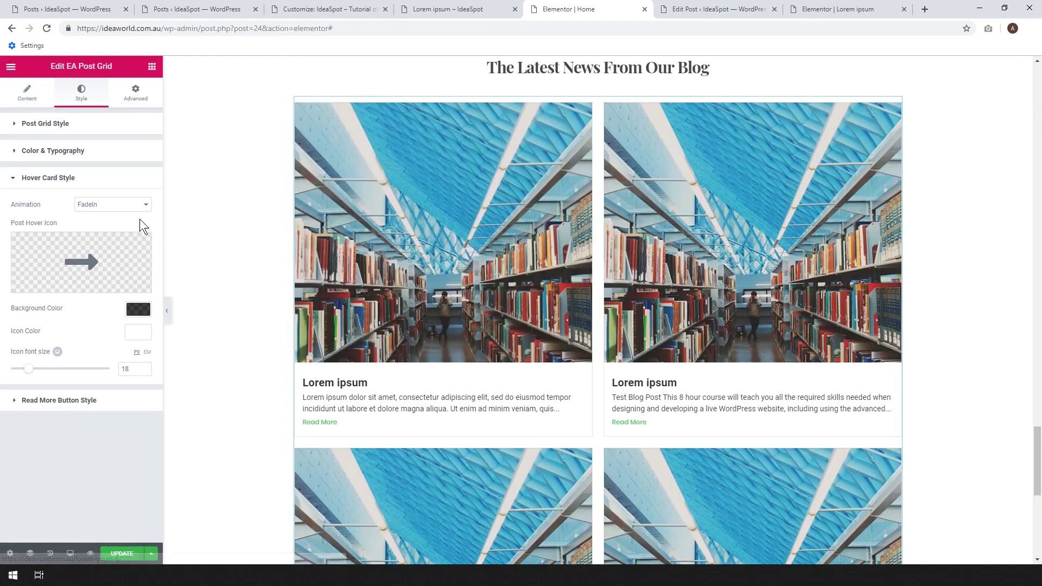
mouse_move(137, 285)
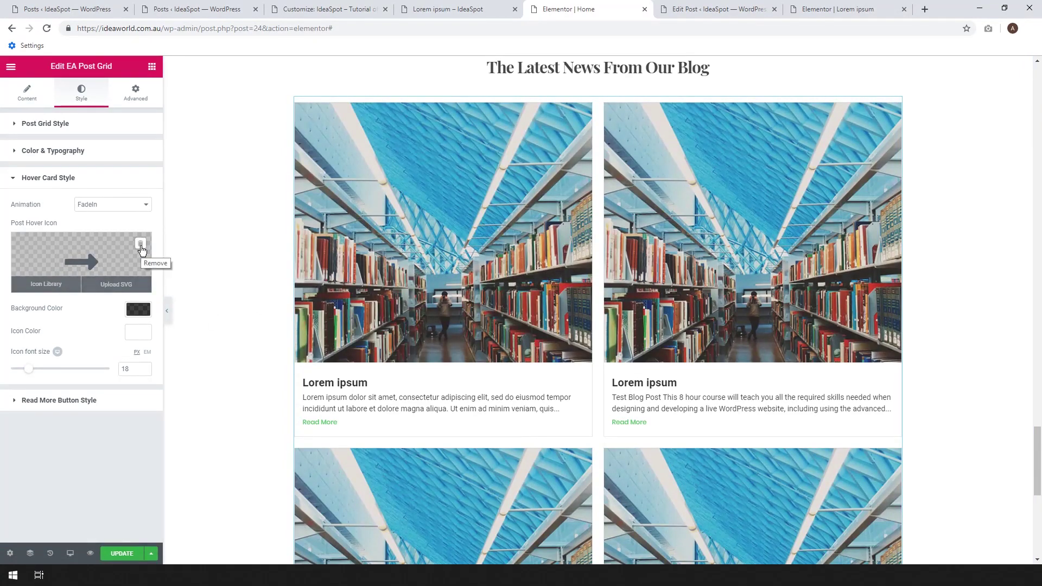
left_click(141, 245)
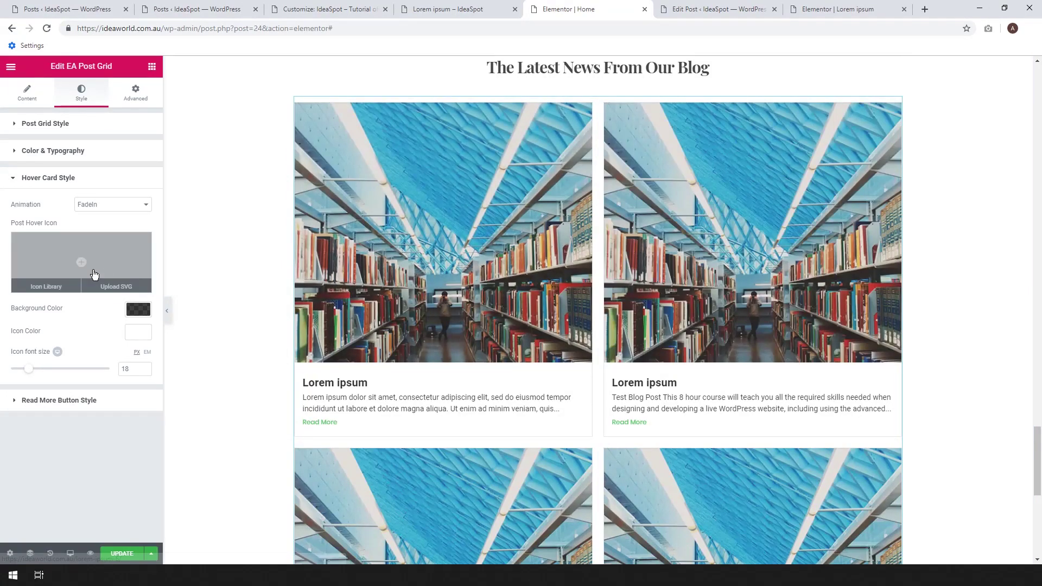
left_click(46, 285)
scroll(667, 290, "down", 4)
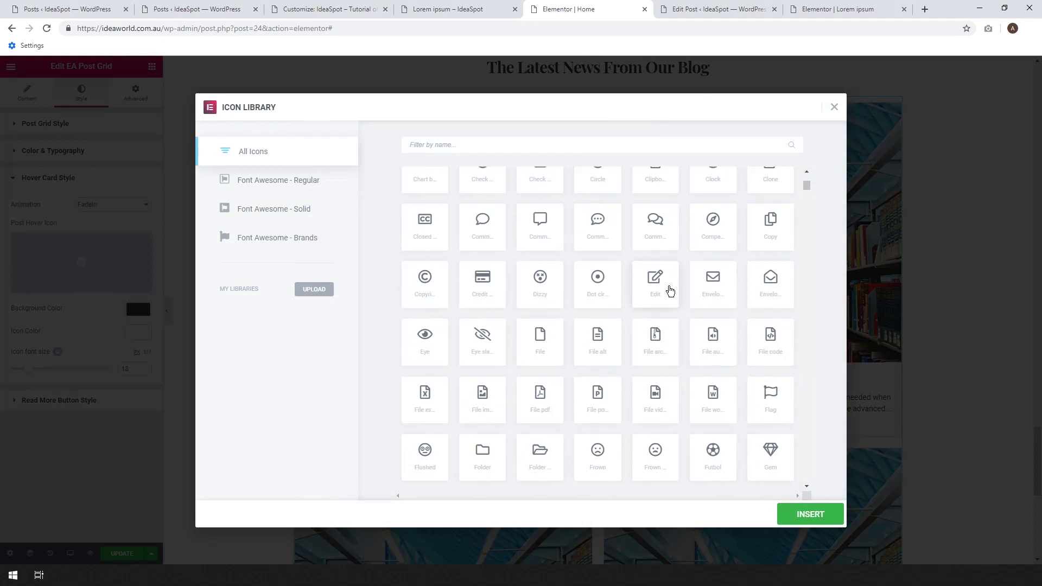
scroll(670, 291, "down", 2)
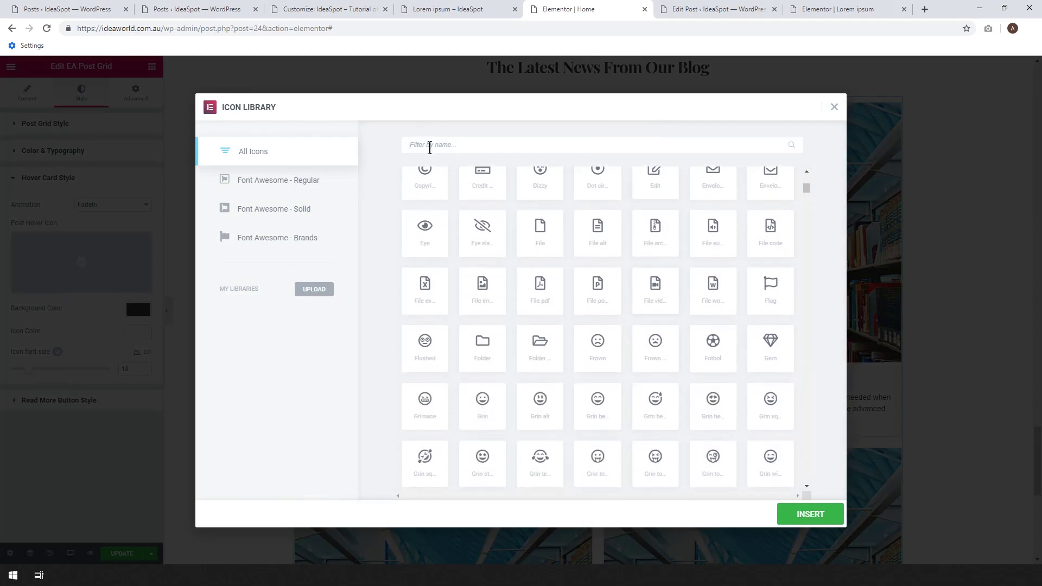
left_click(429, 146)
type("click")
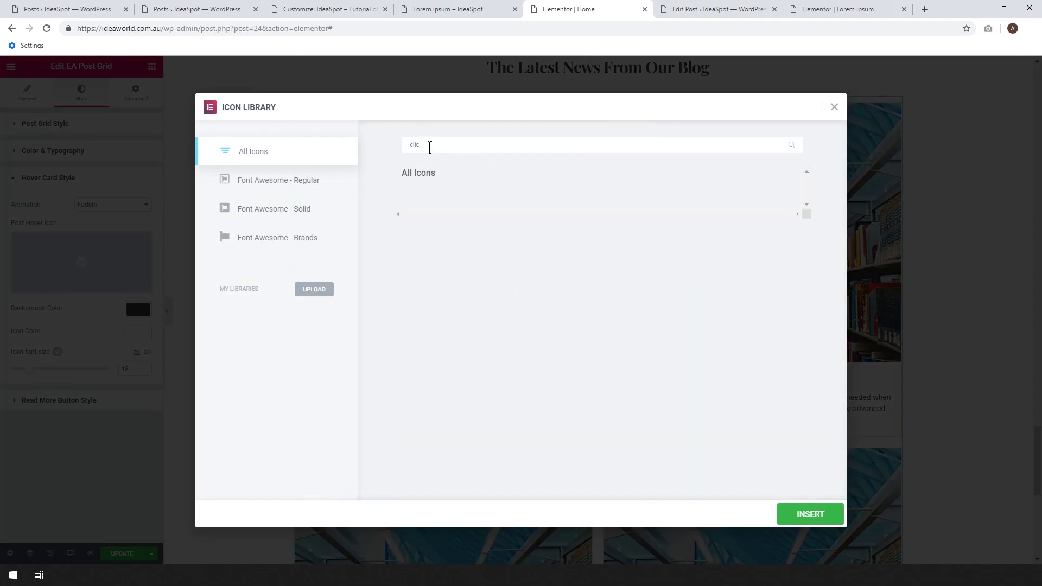
key("BackSpace")
key("BackSpace")
key("BackSpace")
key("BackSpace")
type("mouse")
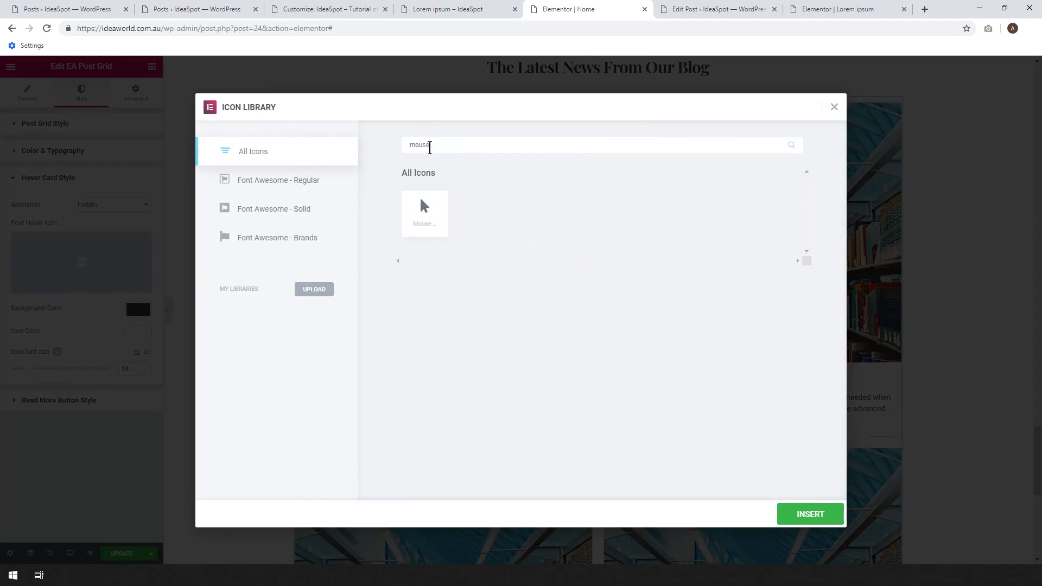
left_click(835, 107)
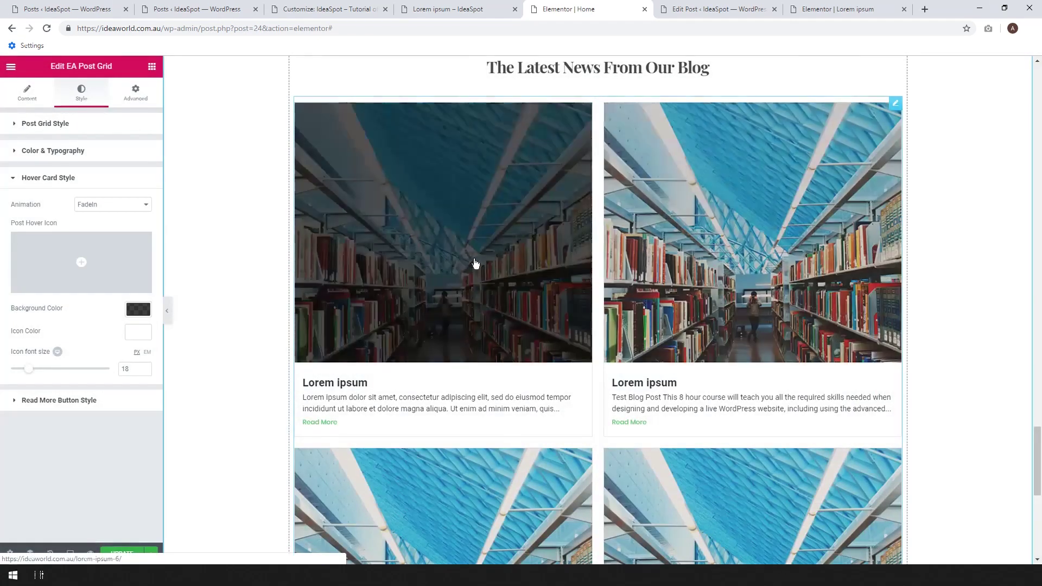
Expand Post Grid Style to reach the cards' background, spacing and border settings.
scroll(897, 292, "down", 8)
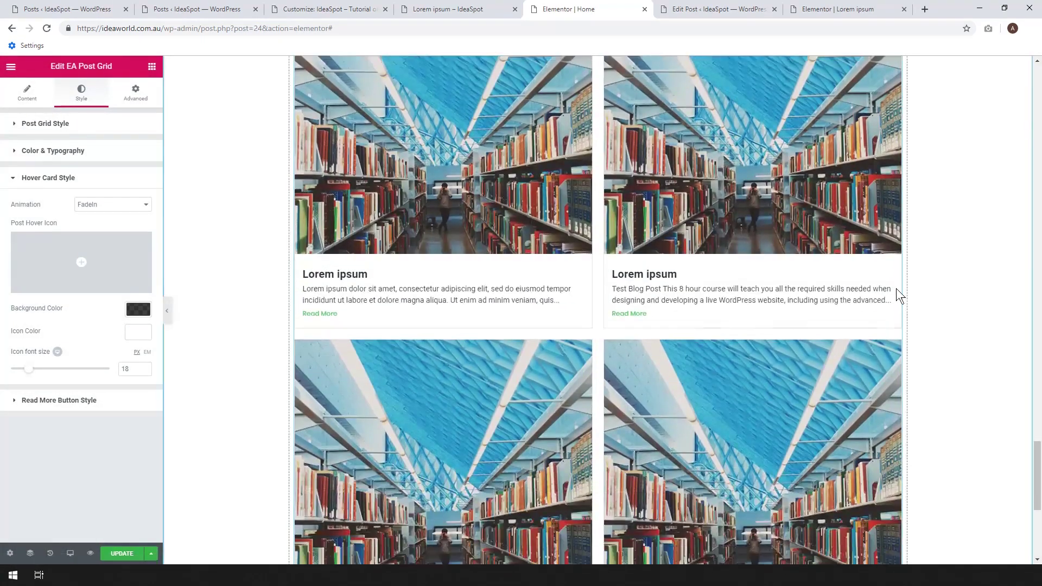
scroll(899, 295, "up", 6)
scroll(898, 296, "up", 3)
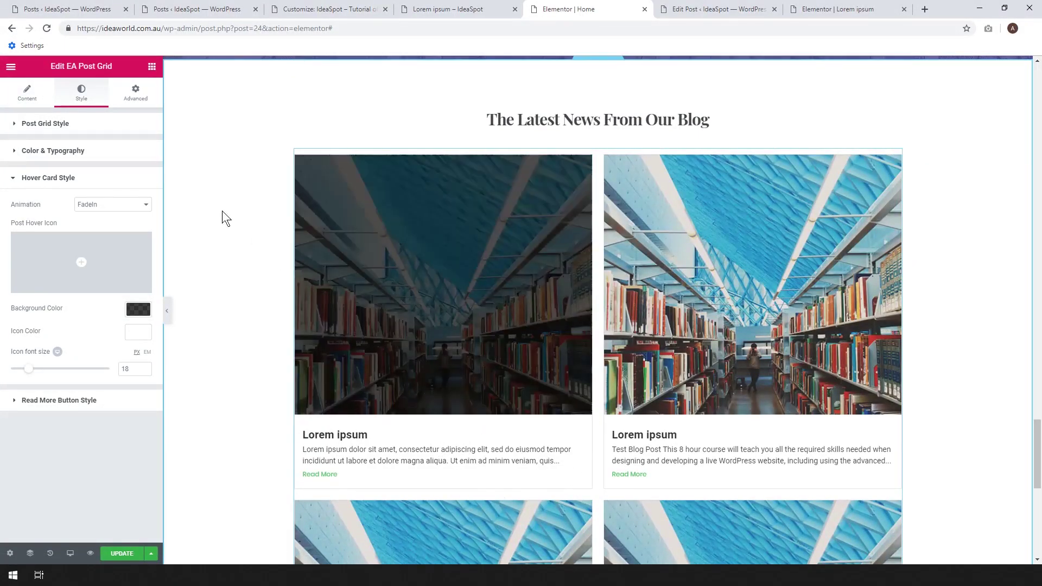
left_click(49, 131)
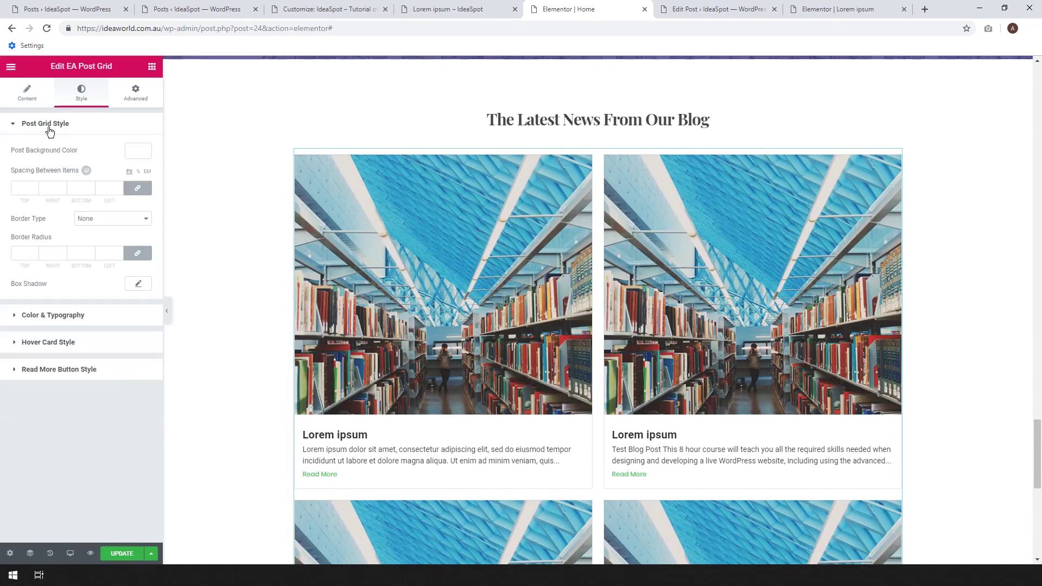
left_click(33, 318)
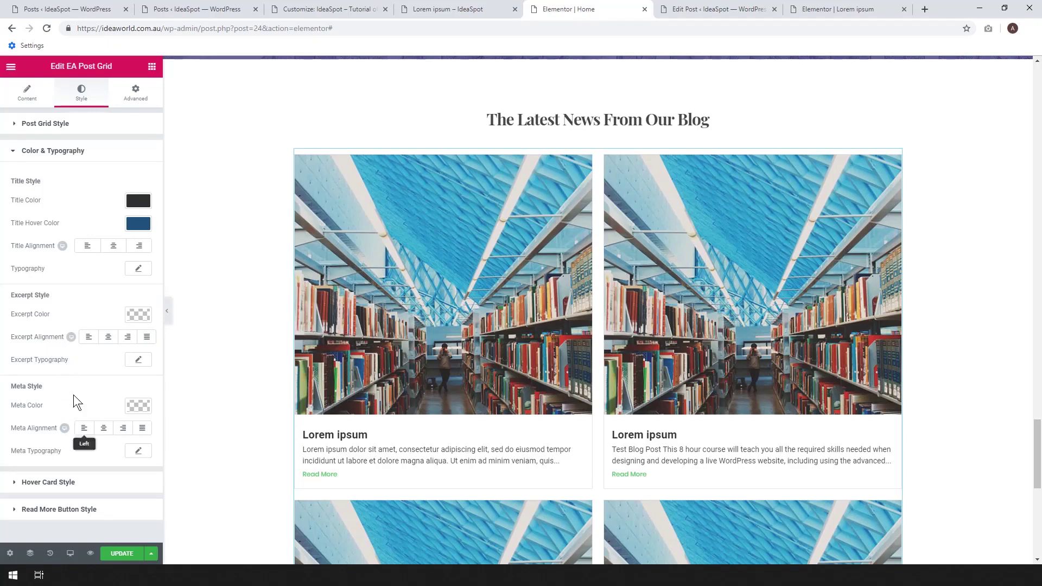
left_click(58, 125)
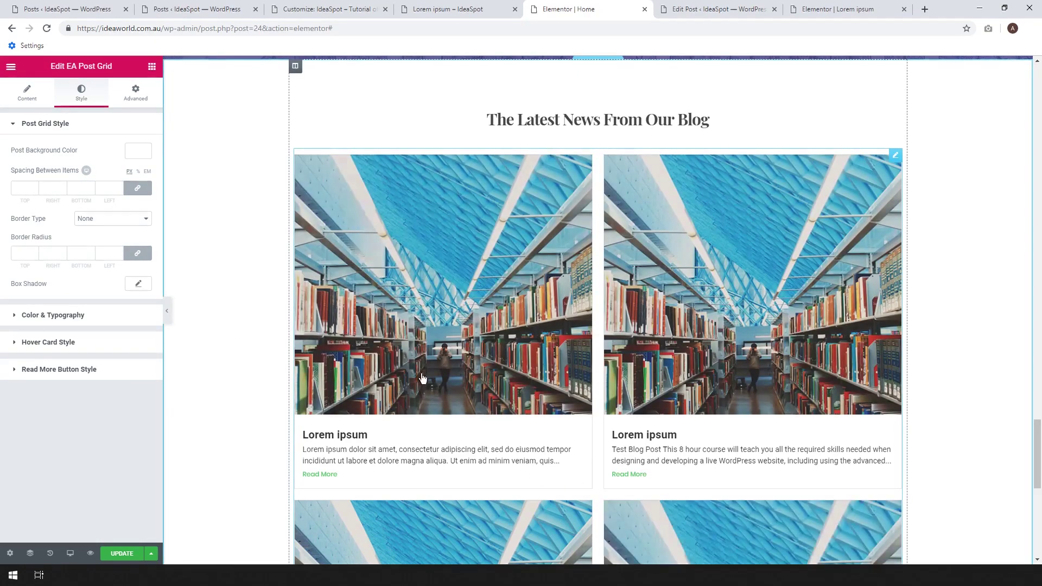
Set the post cards' Border Type to Solid with a white border colour.
left_click(135, 219)
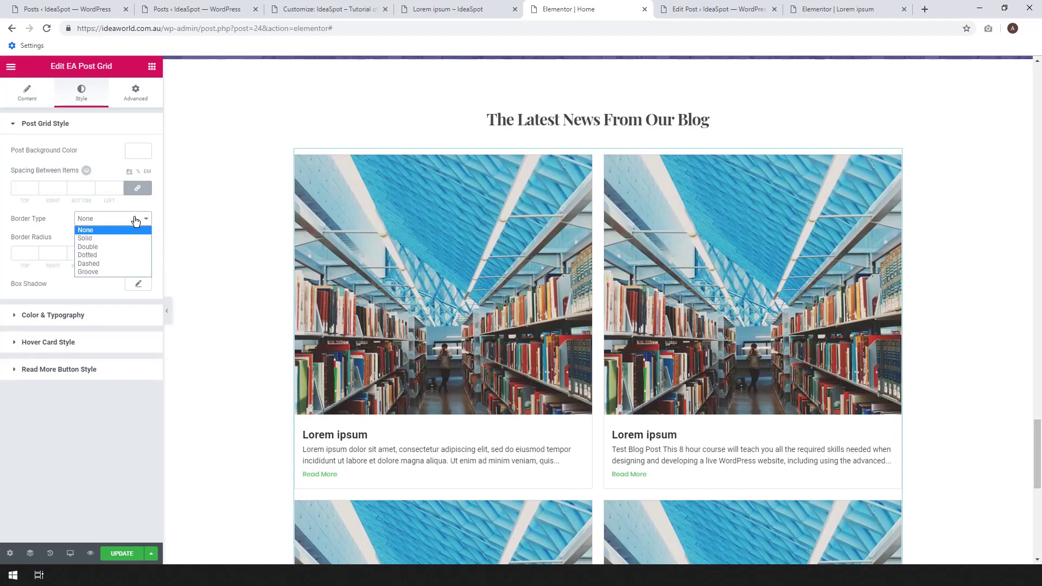
left_click(100, 238)
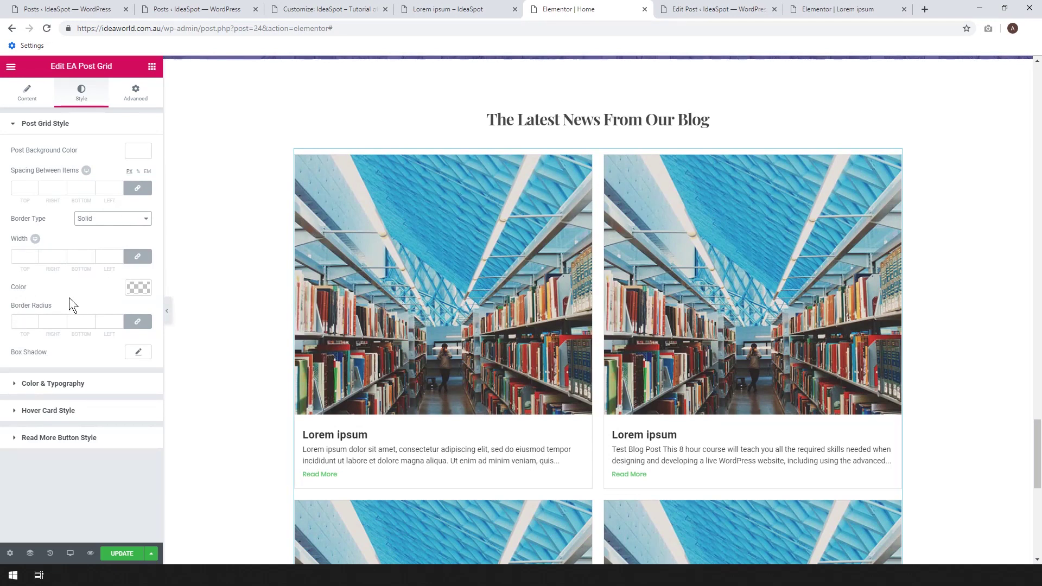
left_click(137, 289)
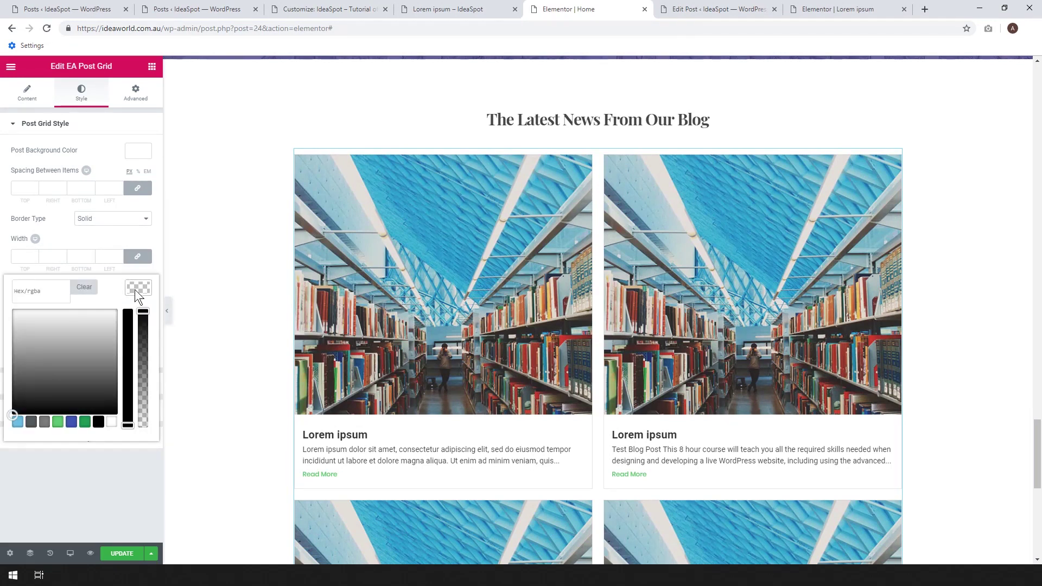
left_click(99, 423)
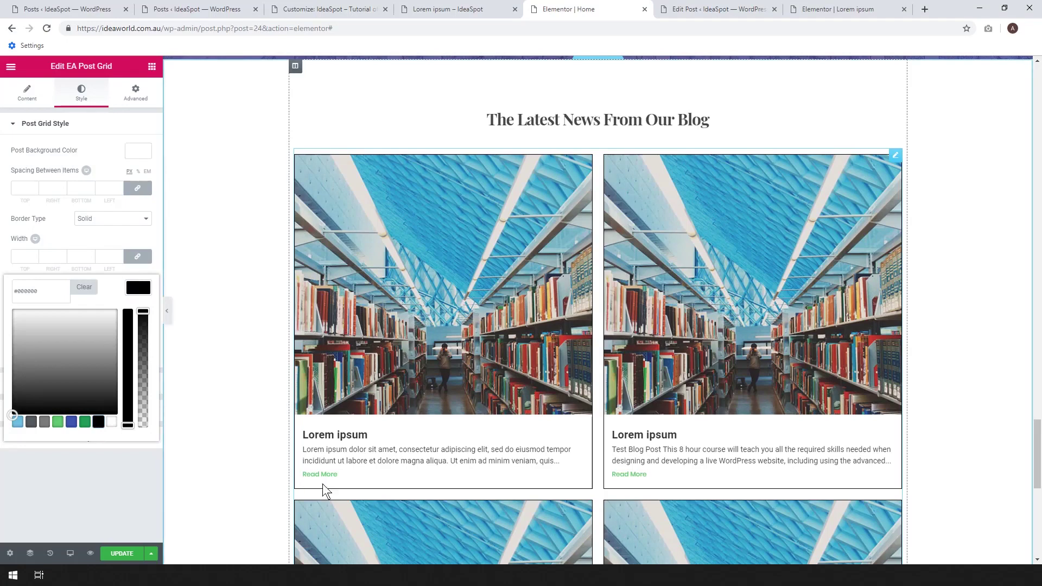
left_click(111, 422)
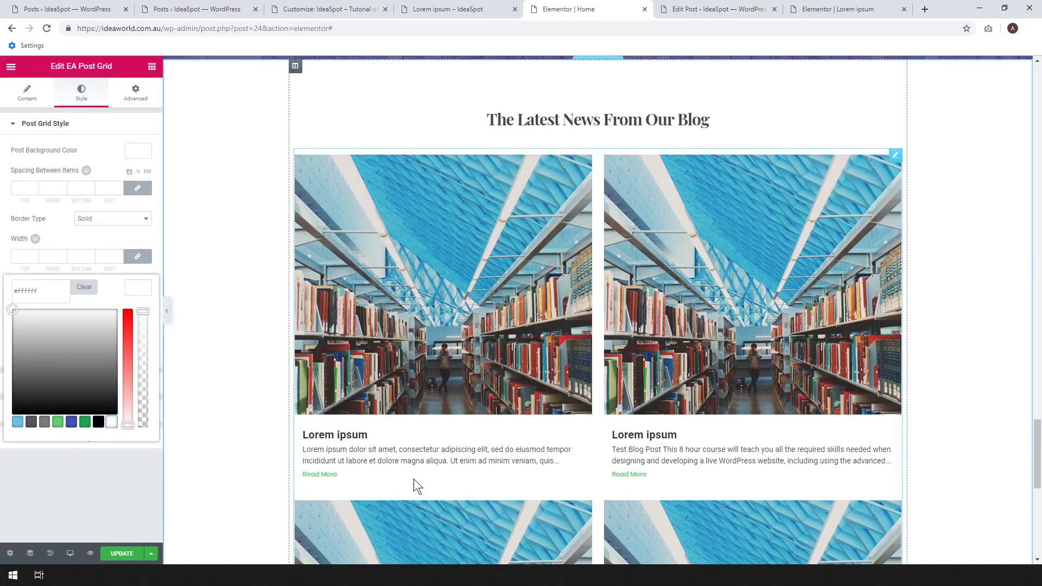
Save the Home page with UPDATE and scroll to check the bordered cards.
left_click(124, 554)
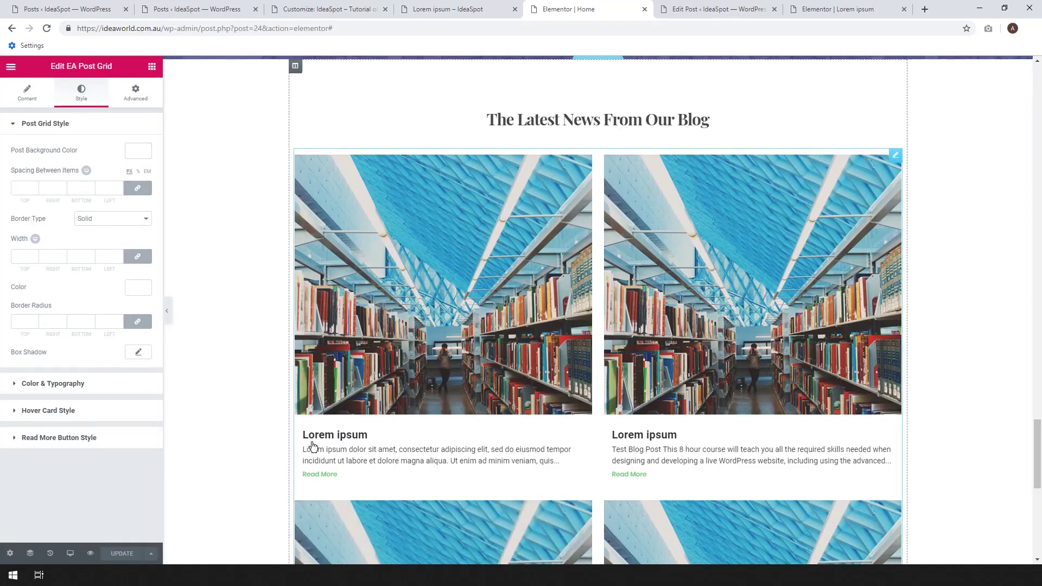
scroll(632, 338, "down", 6)
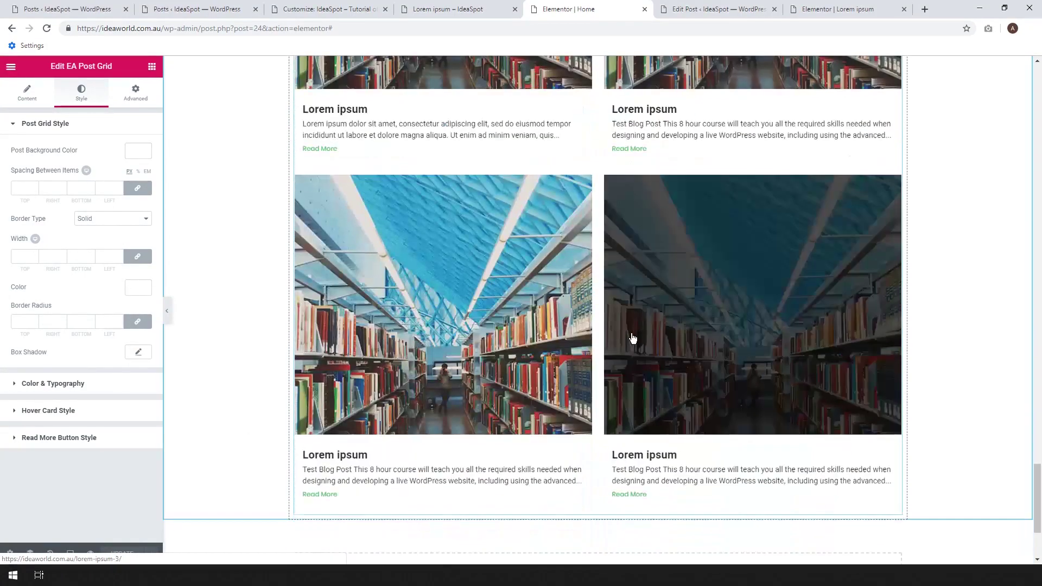
scroll(632, 338, "up", 8)
scroll(631, 333, "down", 4)
scroll(632, 332, "up", 5)
scroll(751, 301, "down", 4)
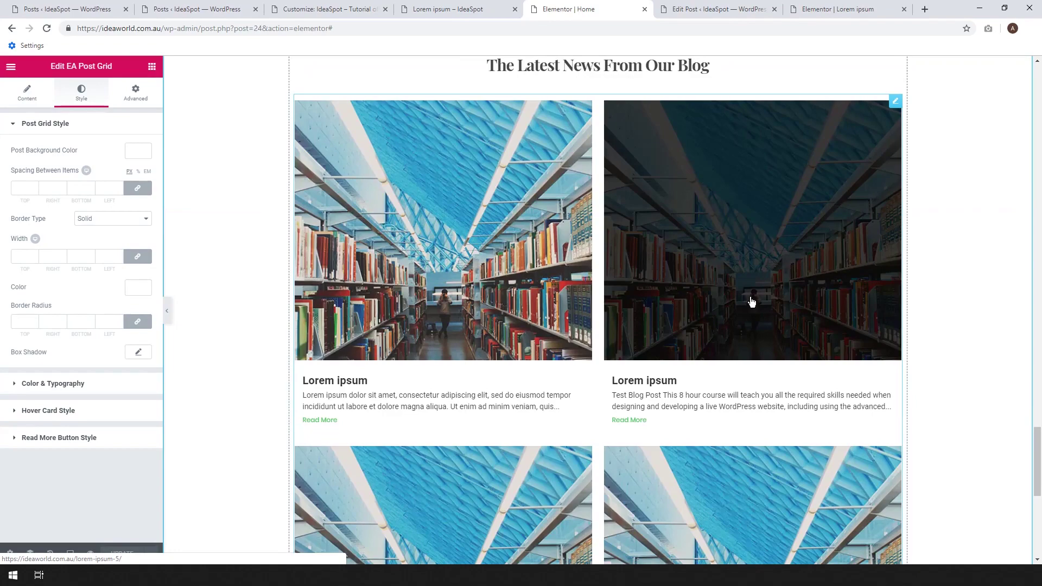
Glance at the Lorem ipsum post in Elementor, then return to the Home page editor.
left_click(700, 11)
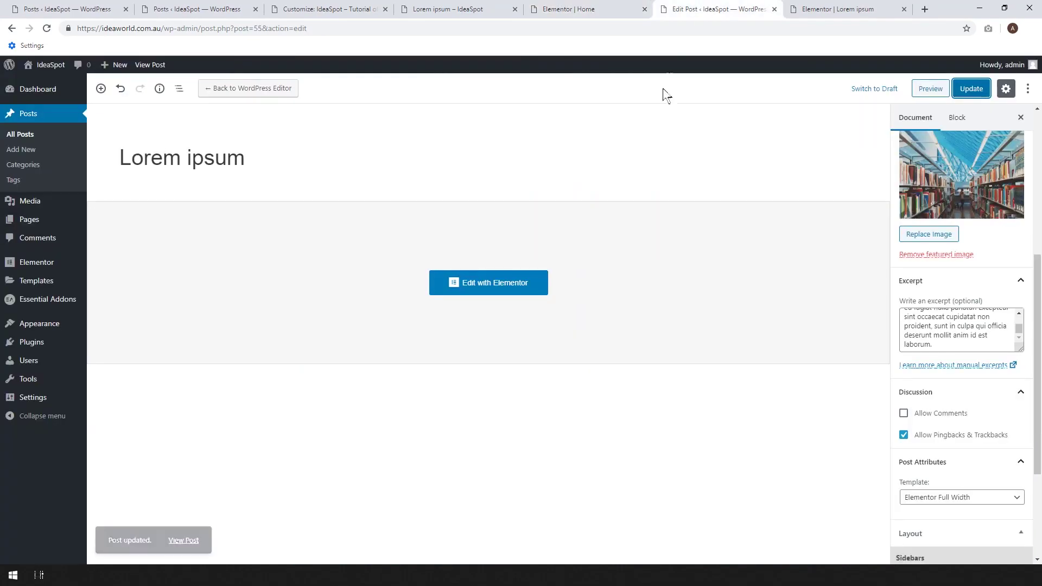
left_click(847, 8)
scroll(659, 287, "up", 2)
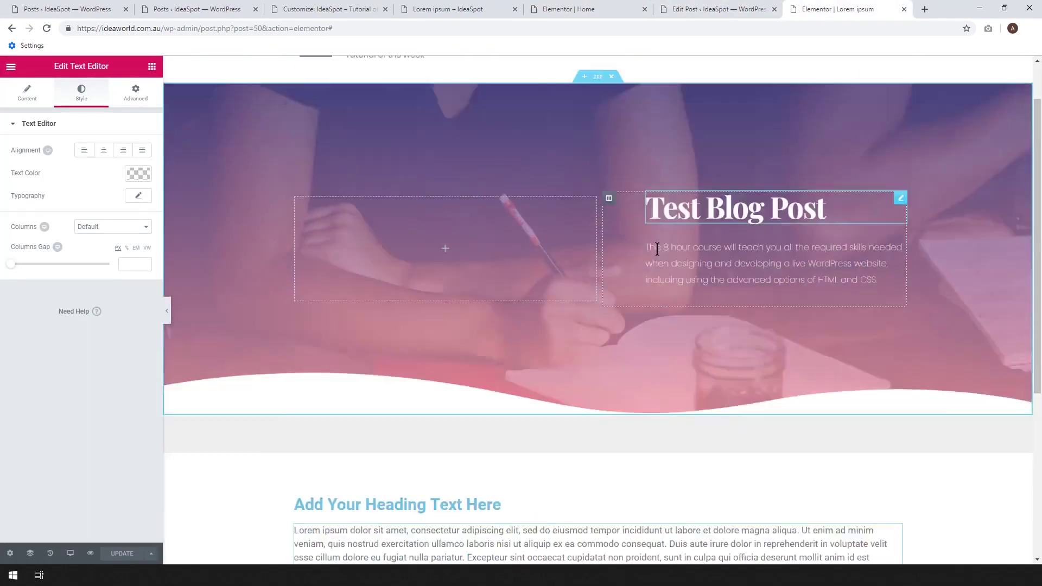
scroll(658, 244, "down", 4)
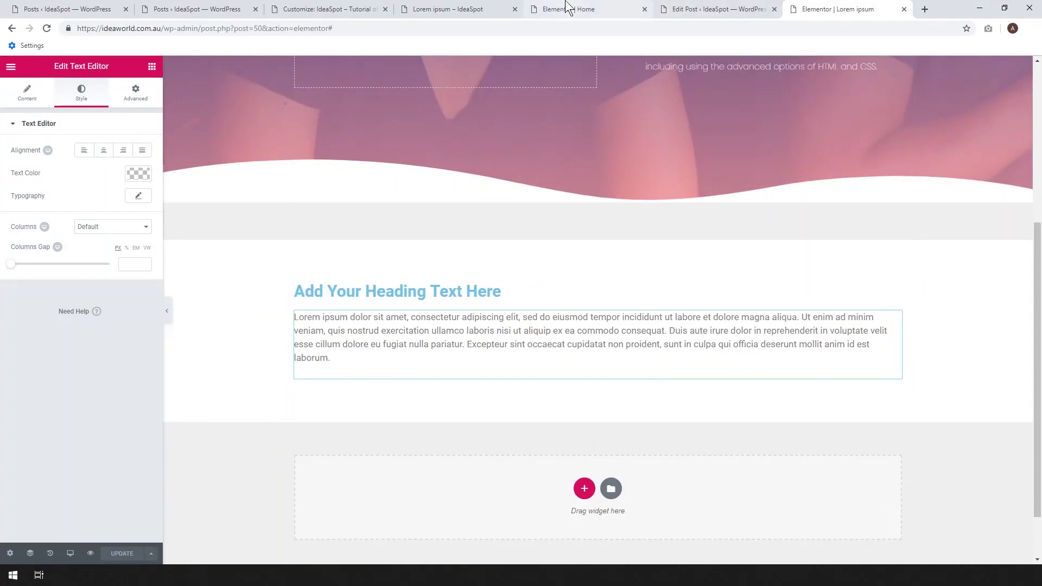
left_click(566, 7)
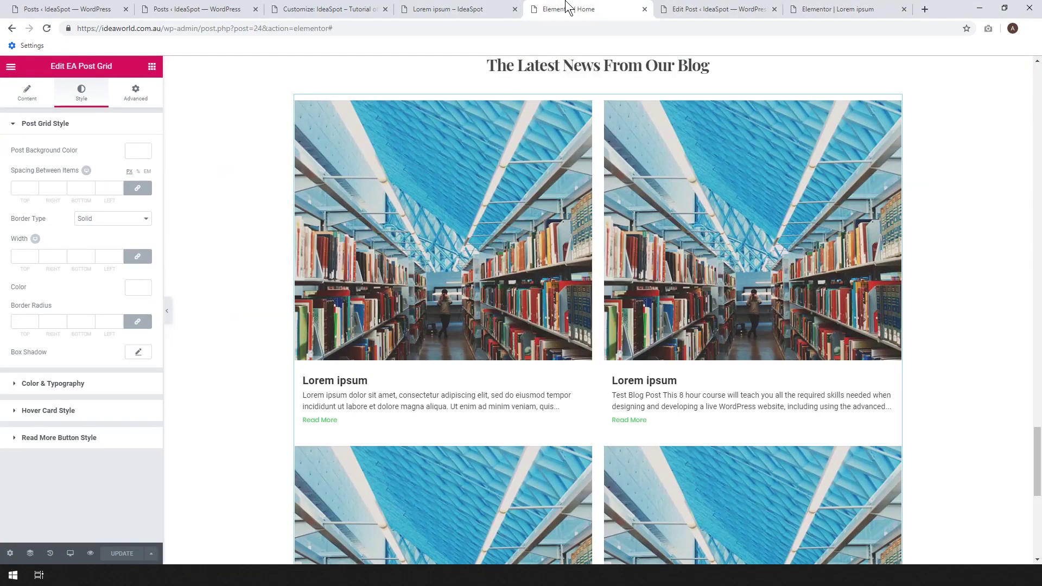
Open the live Home page in a new browser tab via Elementor's View Page link.
left_click(11, 68)
right_click(52, 325)
left_click(72, 335)
left_click(656, 7)
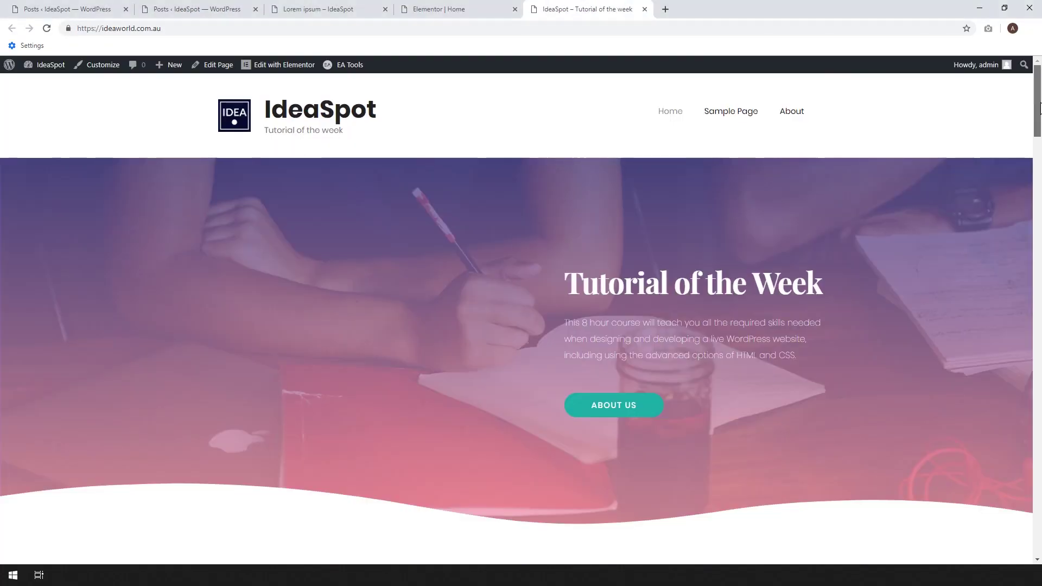
Scroll through the live homepage's two-column Lorem ipsum grid, then go back to the Elementor Home editor.
left_click_drag(1038, 109, 1031, 515)
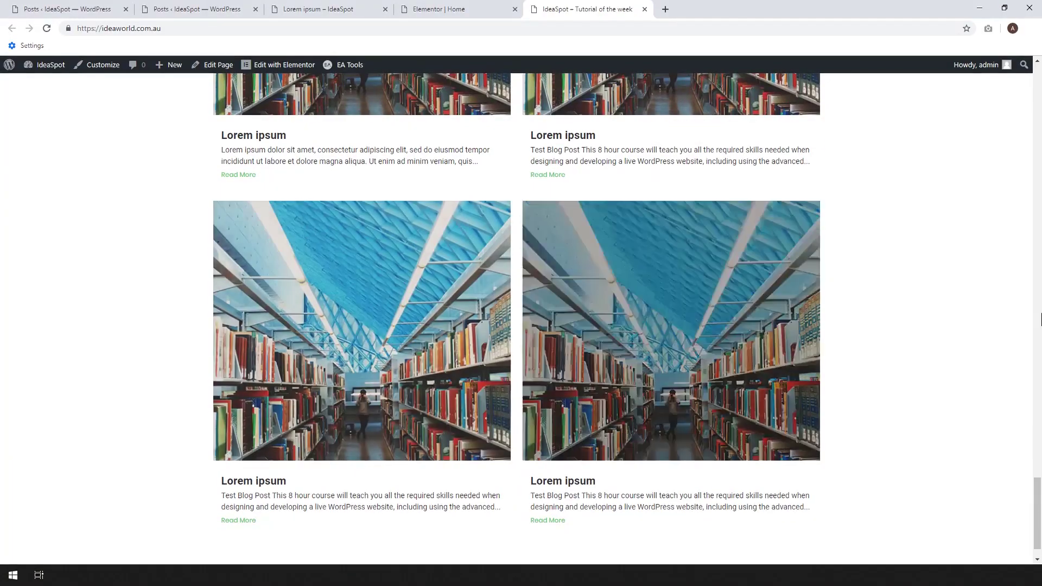
scroll(1003, 303, "up", 2)
scroll(1001, 287, "down", 3)
scroll(1014, 282, "up", 2)
scroll(1018, 280, "up", 3)
scroll(1014, 279, "down", 3)
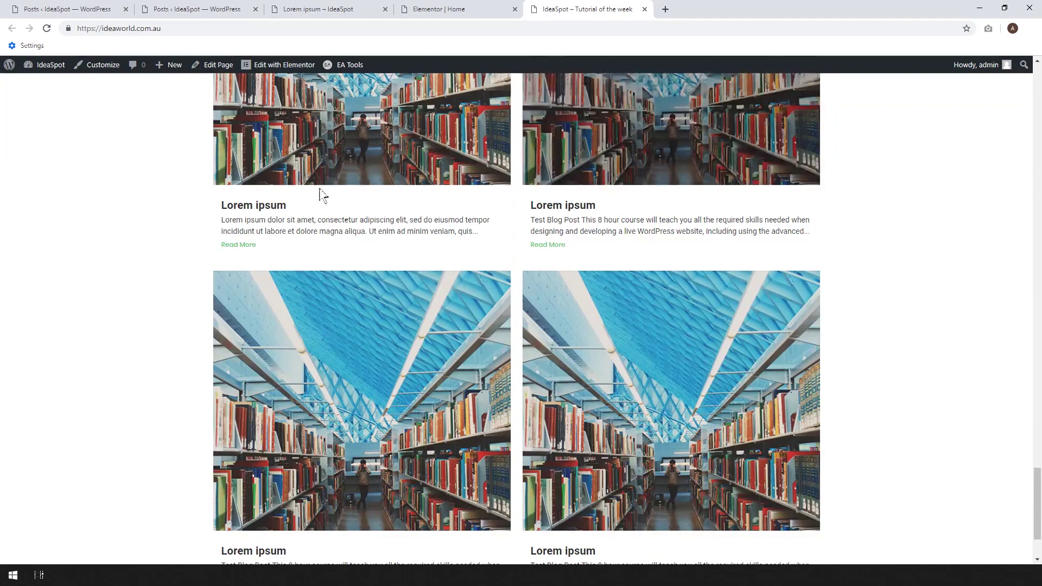
left_click(437, 9)
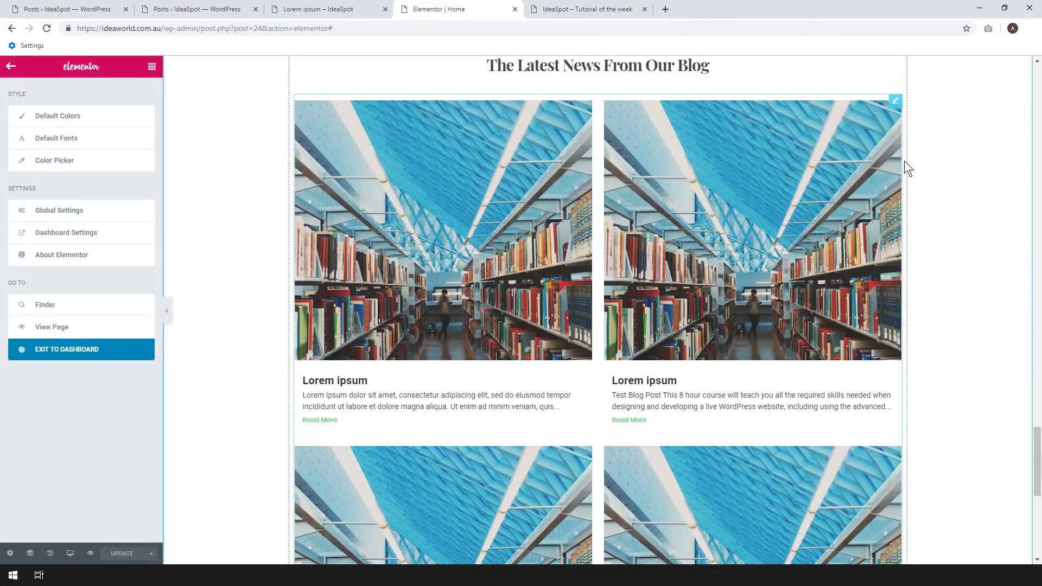
Raise the EA Post Grid's Posts Per Page and set Number of Columns to Three Columns.
left_click(896, 103)
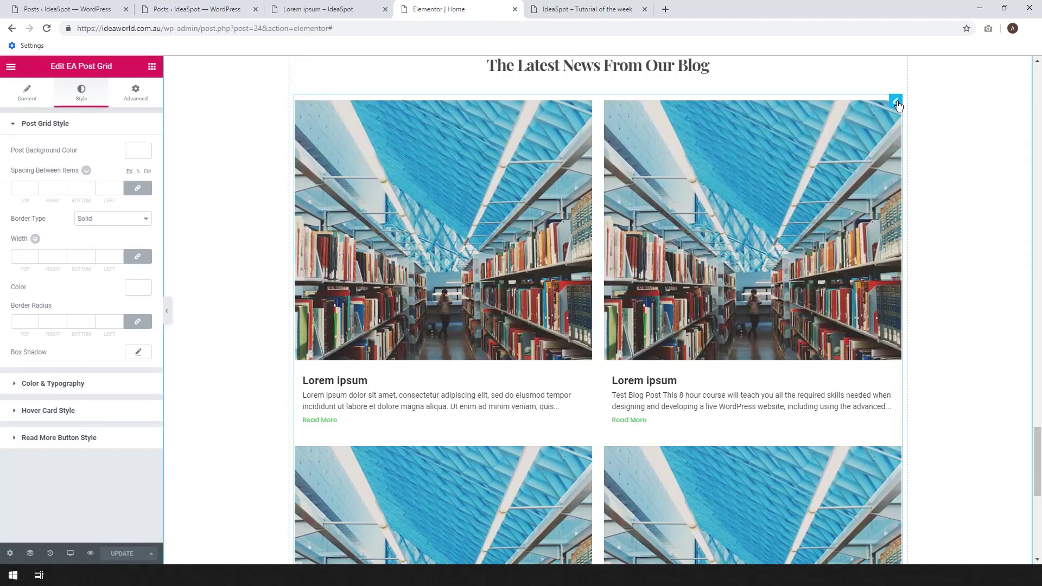
left_click(38, 105)
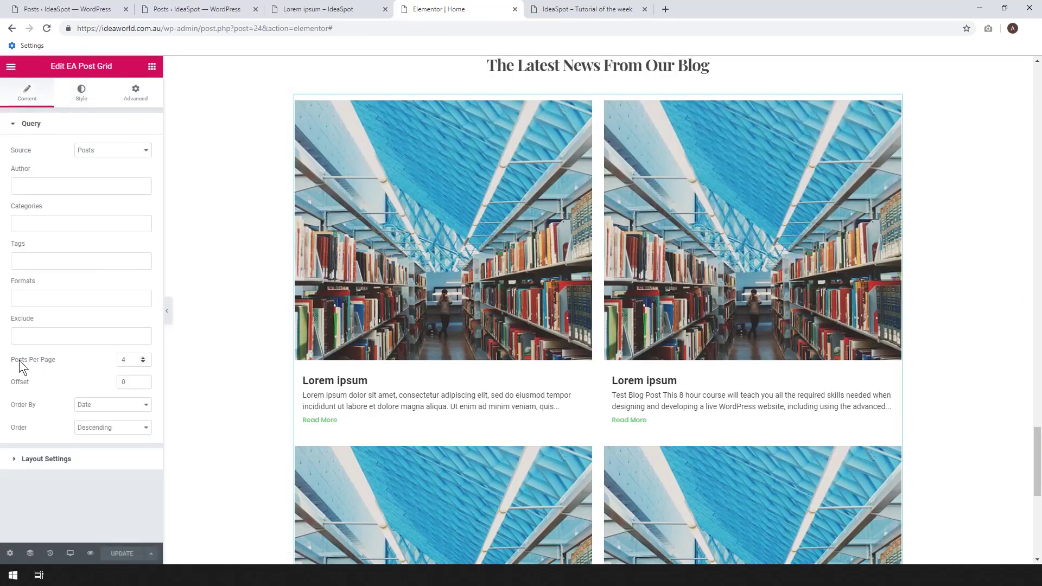
left_click(143, 358)
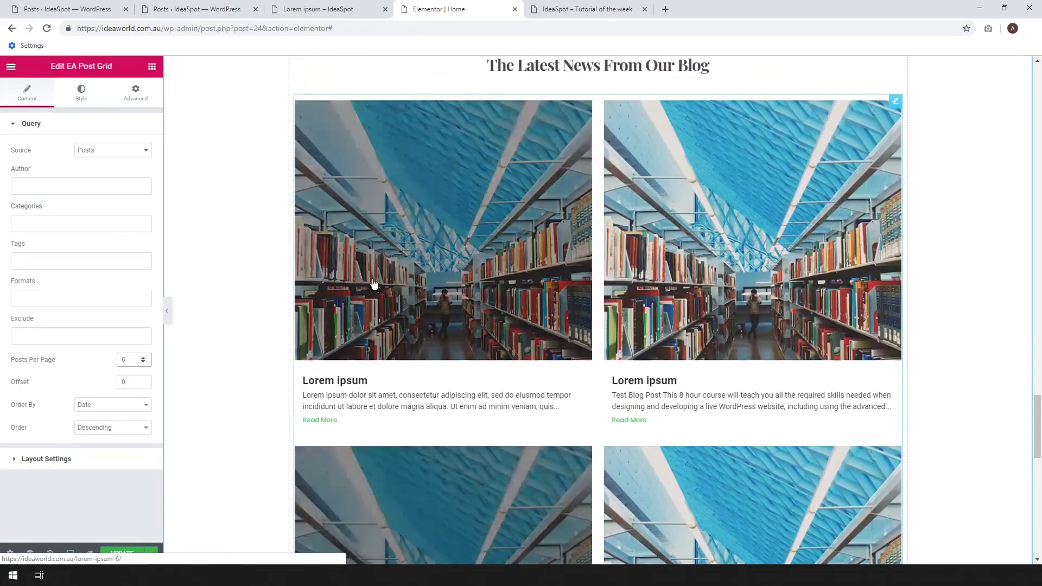
left_click(78, 102)
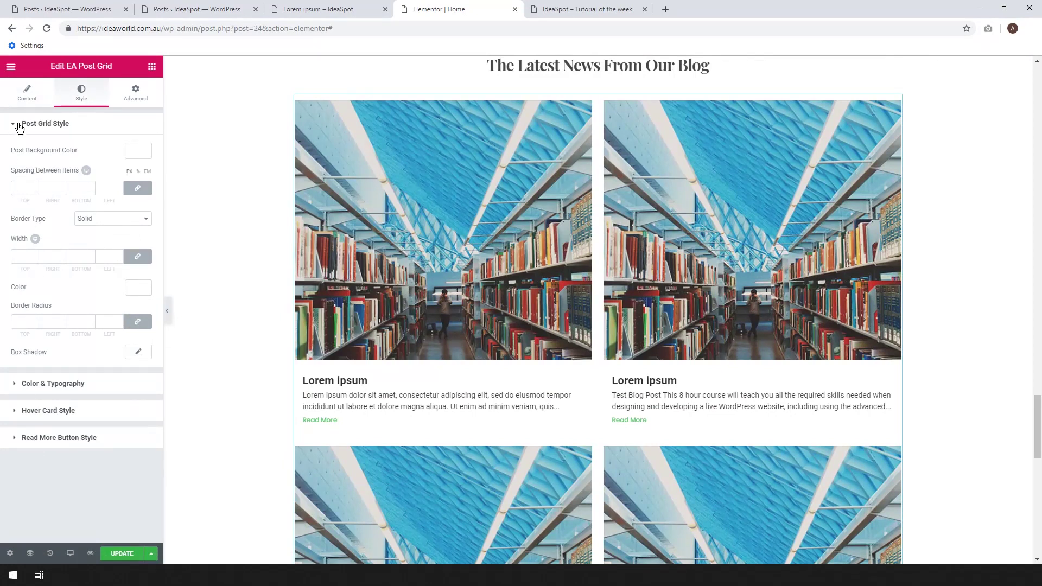
left_click(21, 104)
left_click(71, 458)
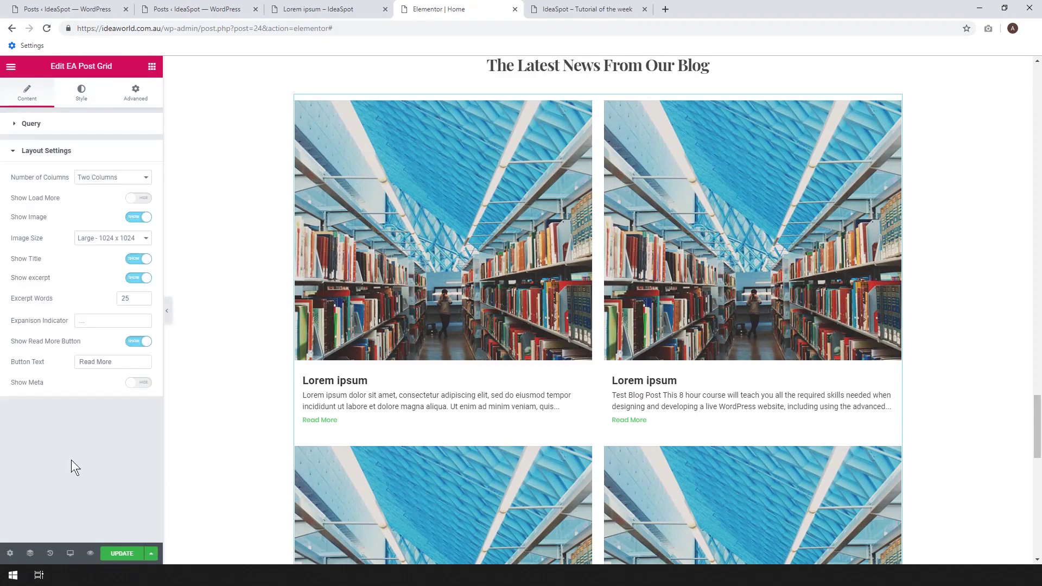
left_click(120, 177)
left_click(110, 203)
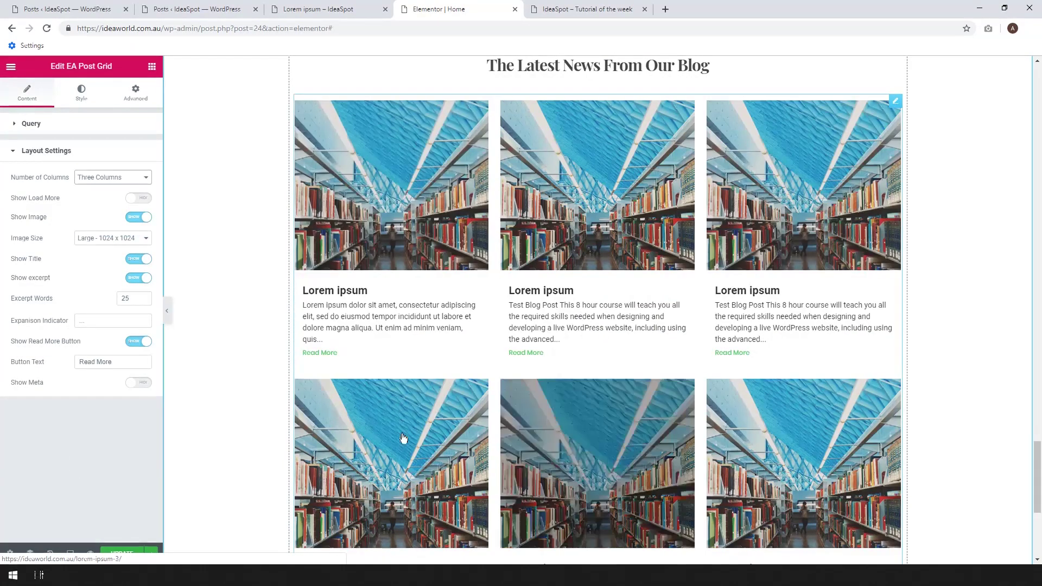
Save the Home page and reload the live homepage tab.
left_click(122, 553)
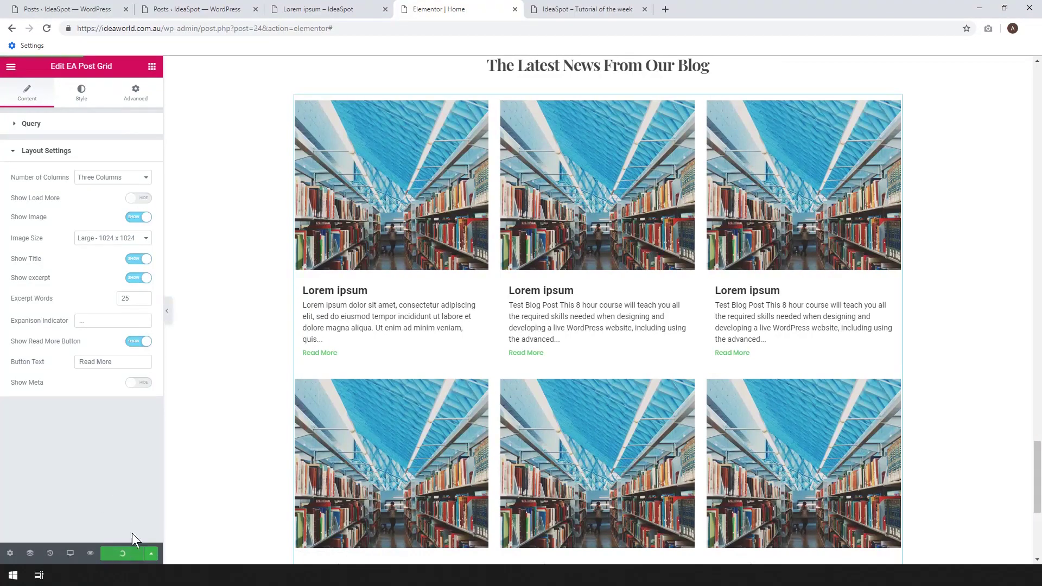
left_click(597, 10)
left_click(43, 30)
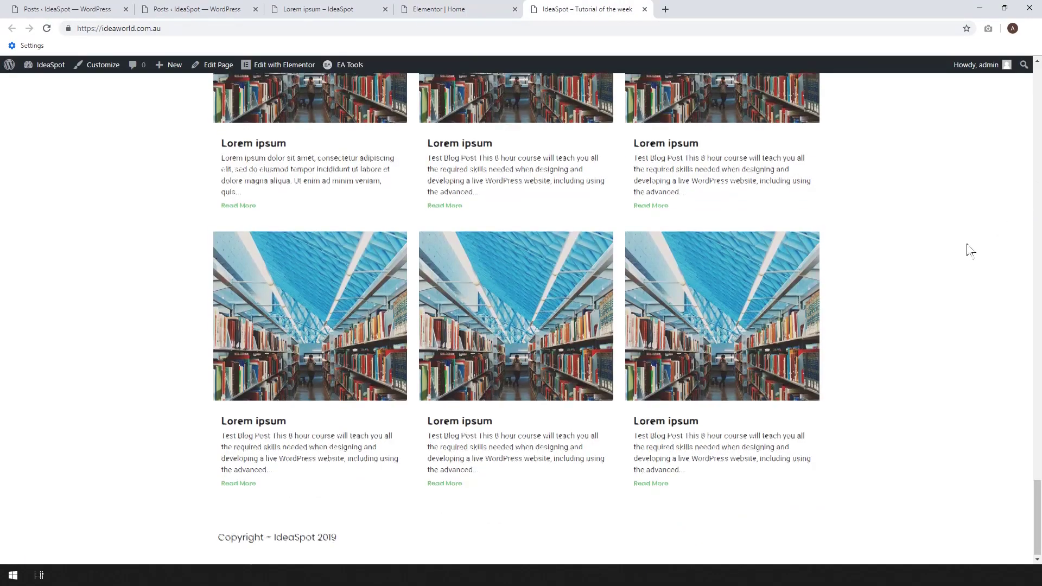
Open the third Lorem ipsum post from the three-column grid in a new tab.
mouse_move(1033, 510)
left_mouse_down()
mouse_move(1032, 95)
mouse_move(1033, 514)
left_mouse_up()
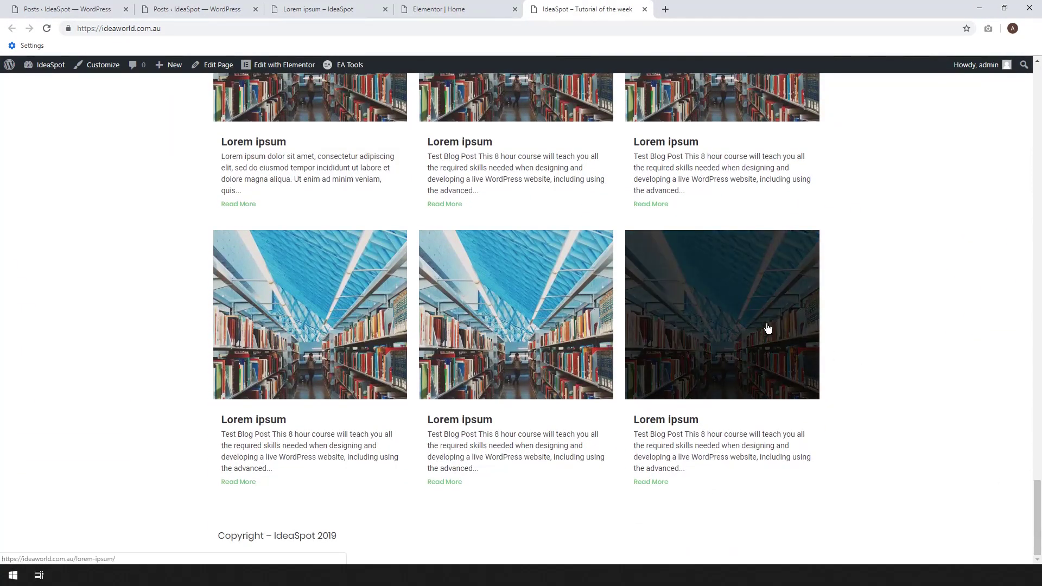
right_click(746, 296)
left_click(756, 302)
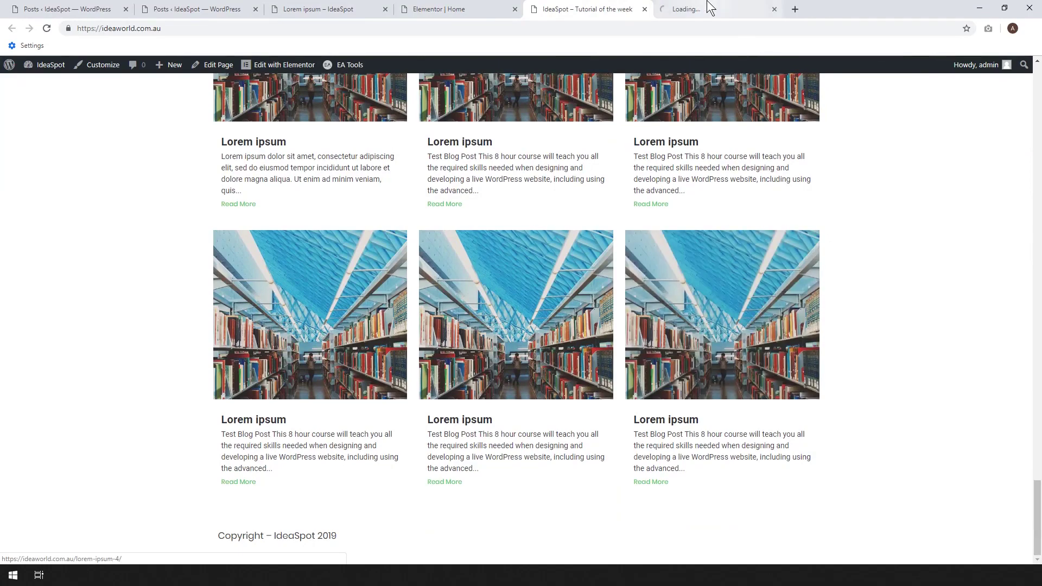
left_click(711, 8)
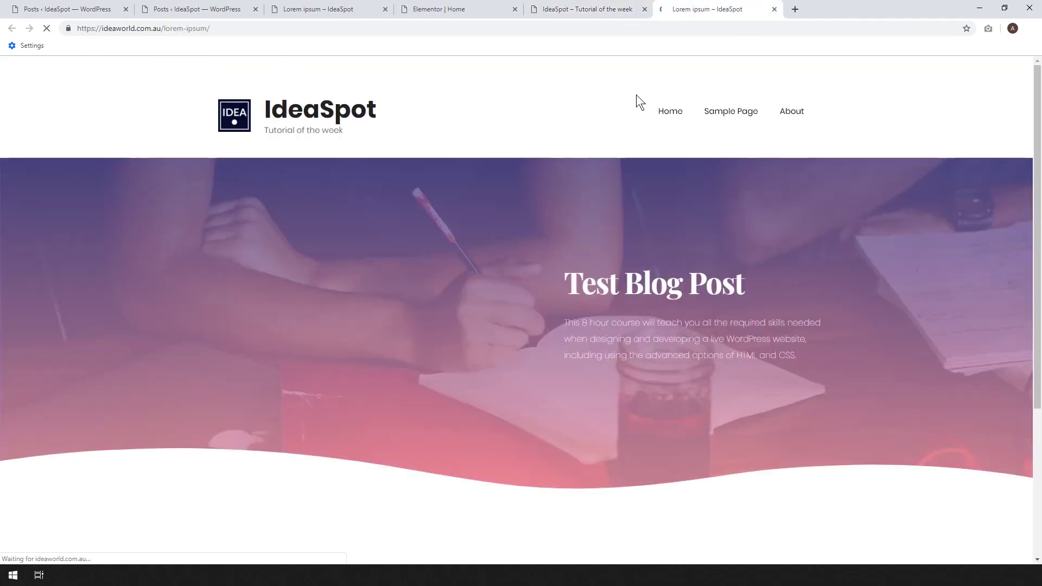
Scroll through the post page, then return to the live homepage and scroll back up.
scroll(1040, 218, "down", 2)
scroll(1040, 218, "down", 2)
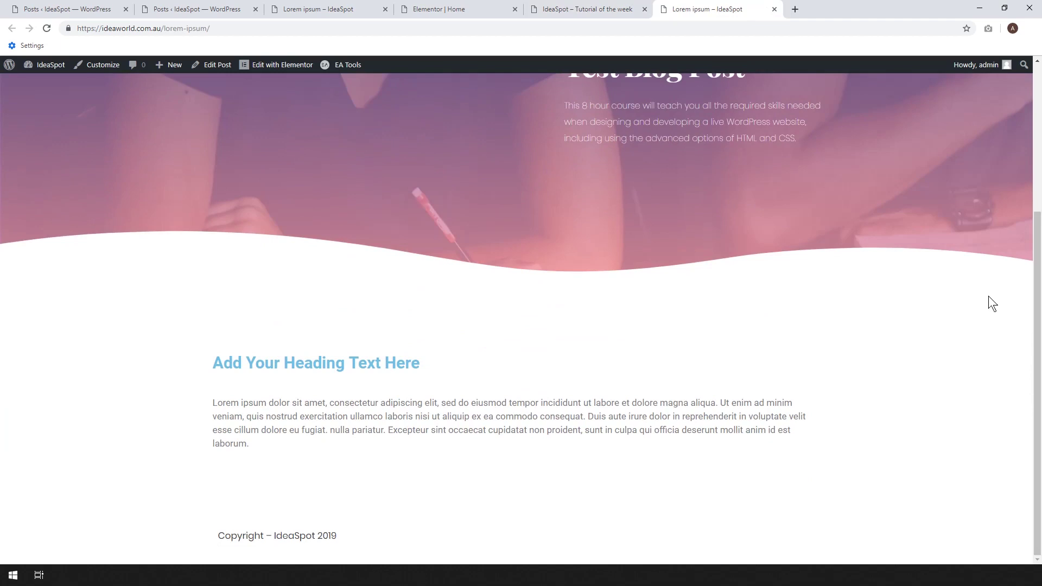
scroll(578, 375, "up", 4)
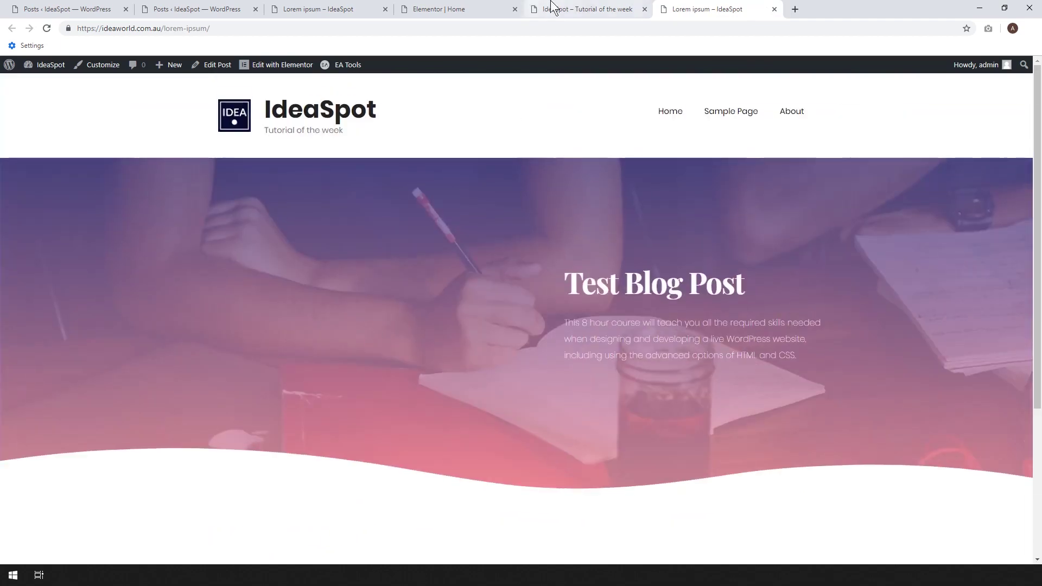
left_click(596, 9)
left_click_drag(1036, 515, 1027, 99)
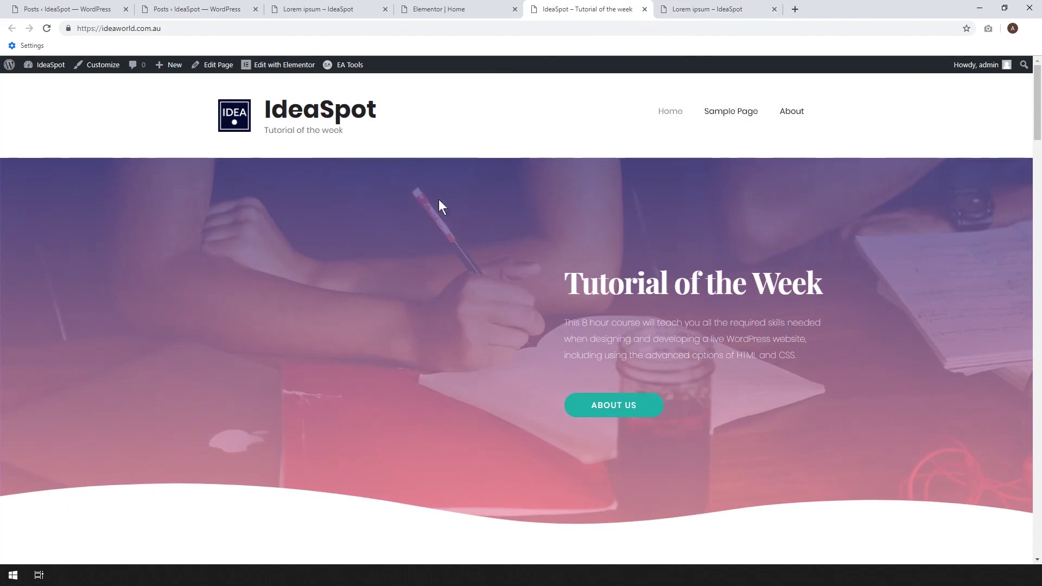
Open the site Customizer in a new tab and edit the Main Header Menu.
right_click(93, 76)
left_click(111, 82)
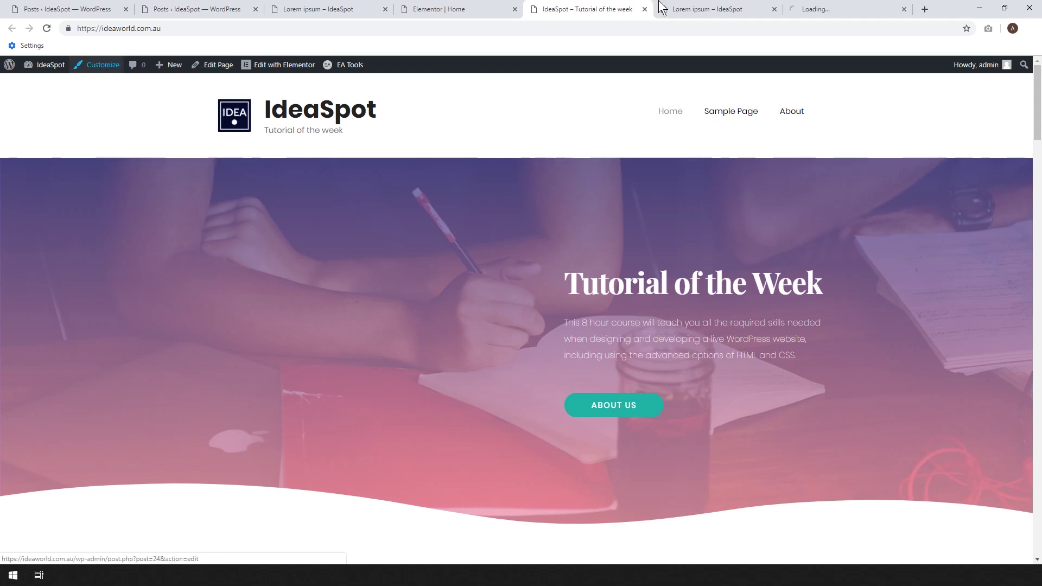
left_click(822, 9)
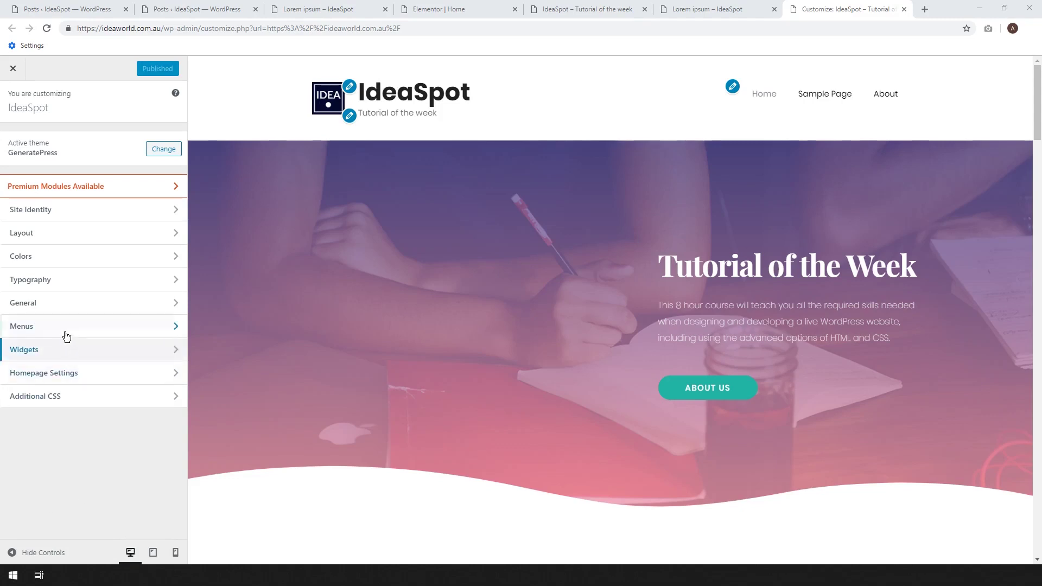
left_click(62, 327)
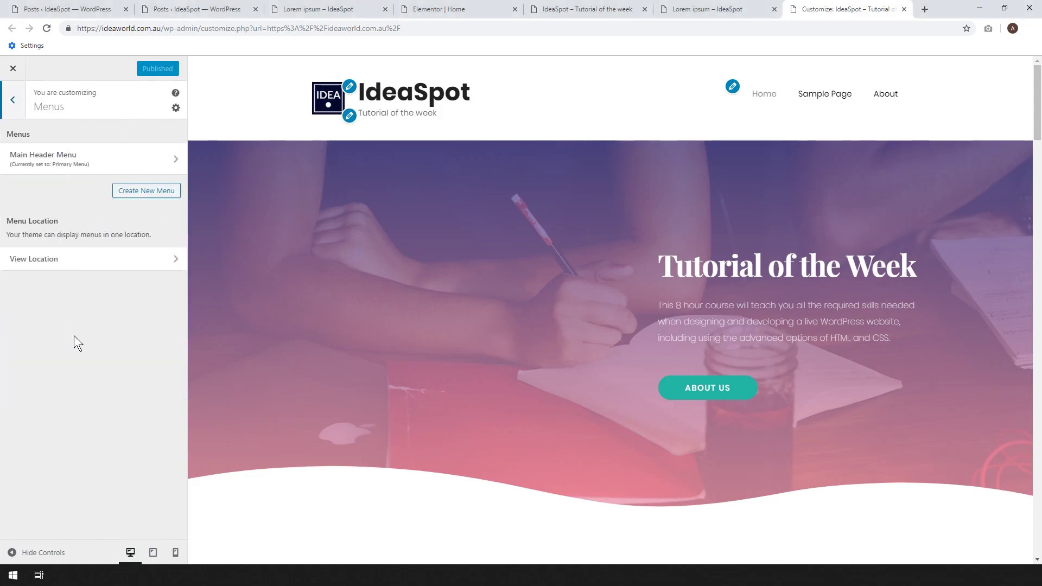
left_click(67, 163)
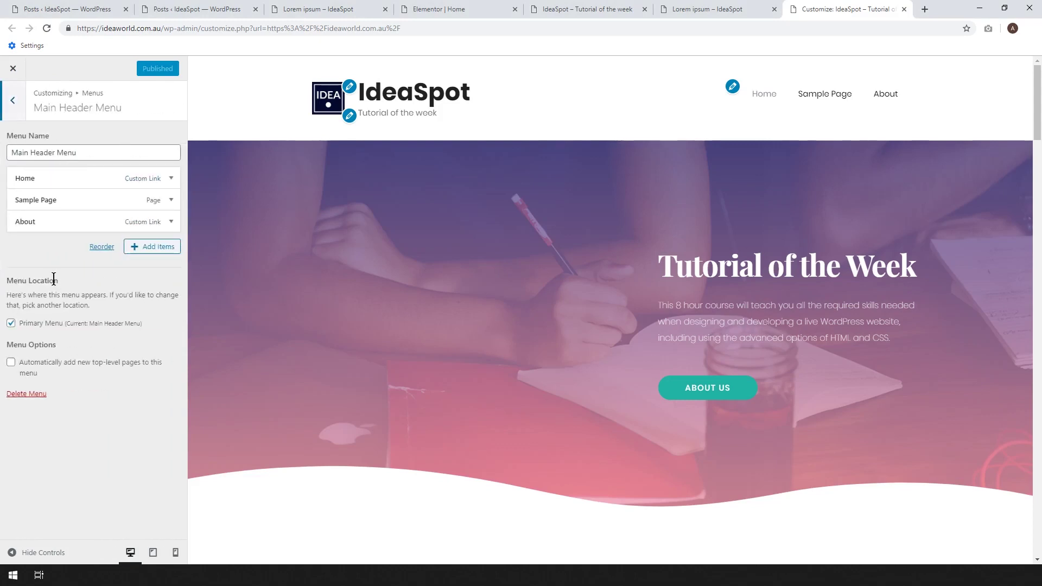
Remove the old menu items, add the Home, About and Contact pages, and publish.
left_click(147, 248)
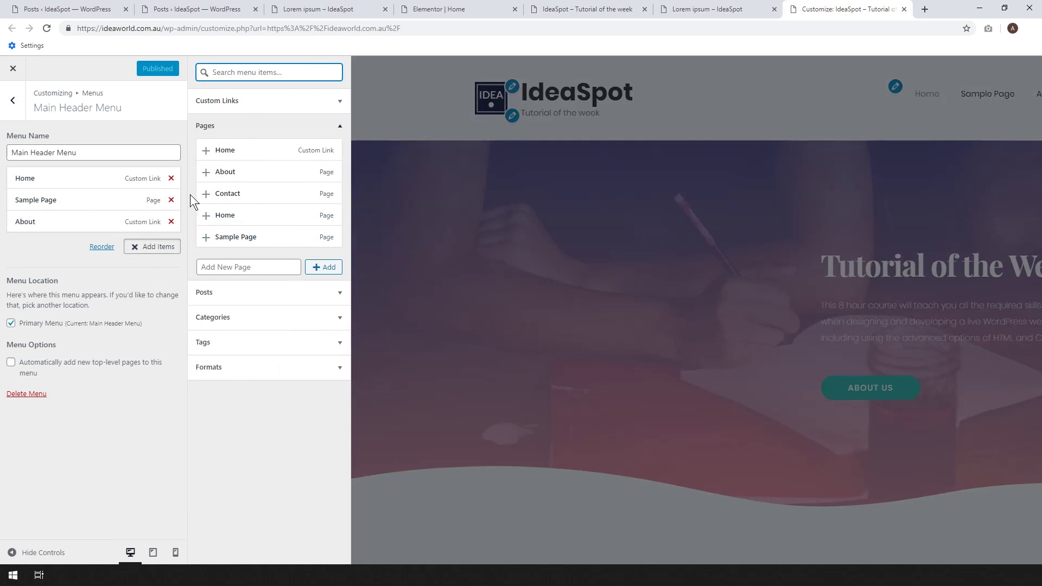
left_click(171, 178)
left_click(171, 178)
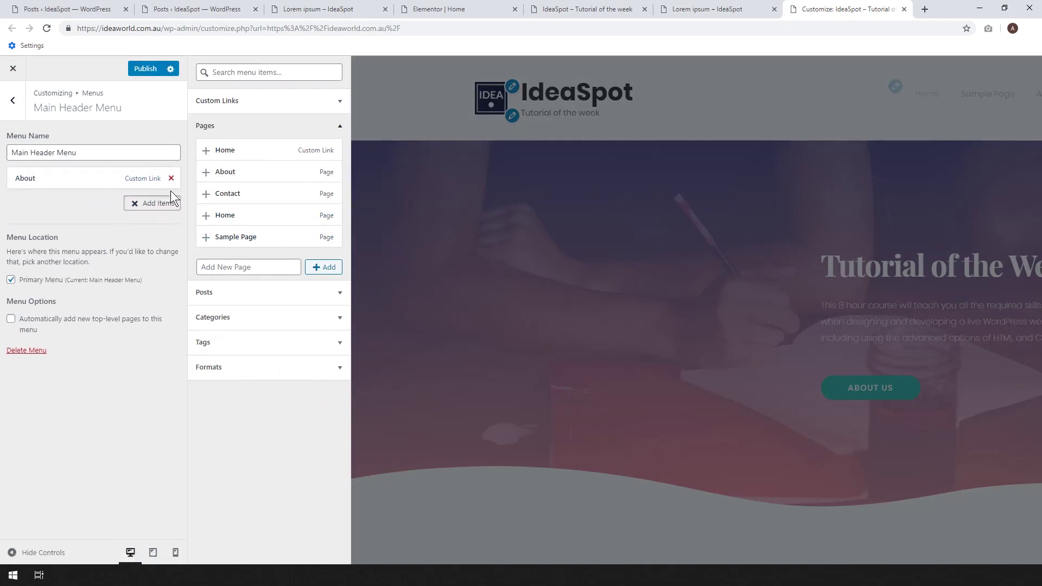
left_click(171, 179)
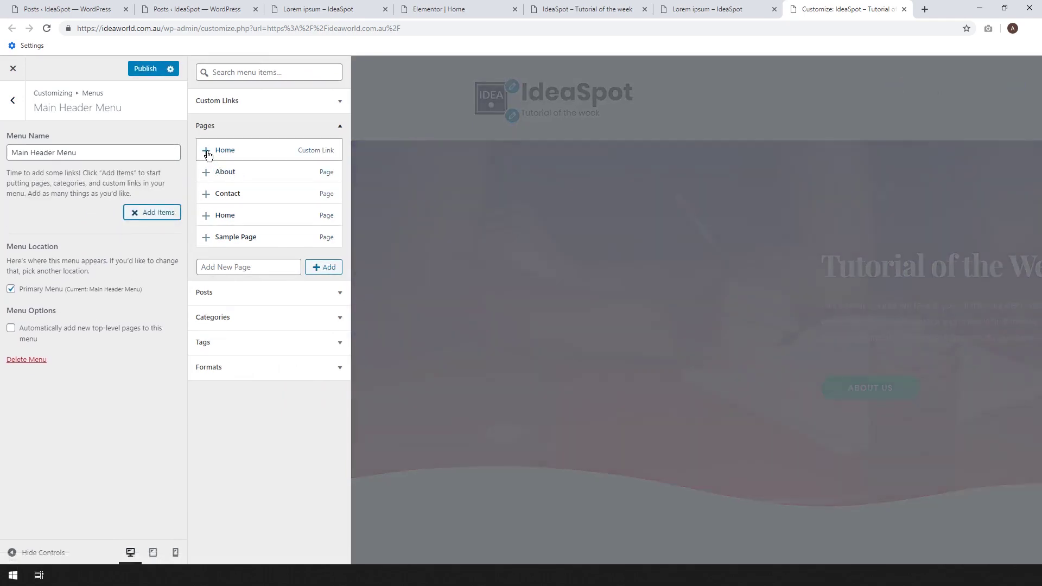
left_click(206, 152)
left_click(205, 172)
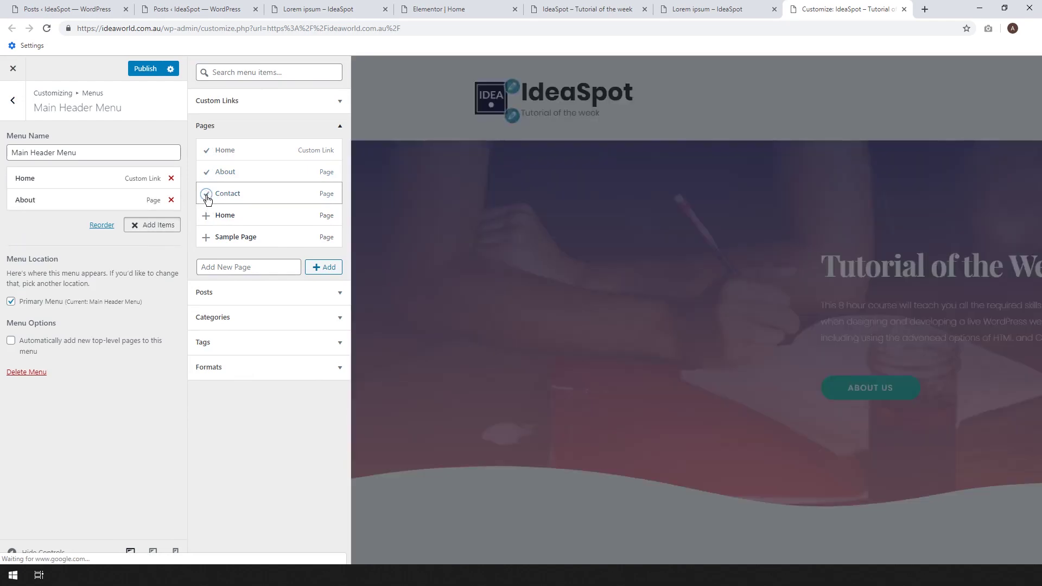
left_click(206, 195)
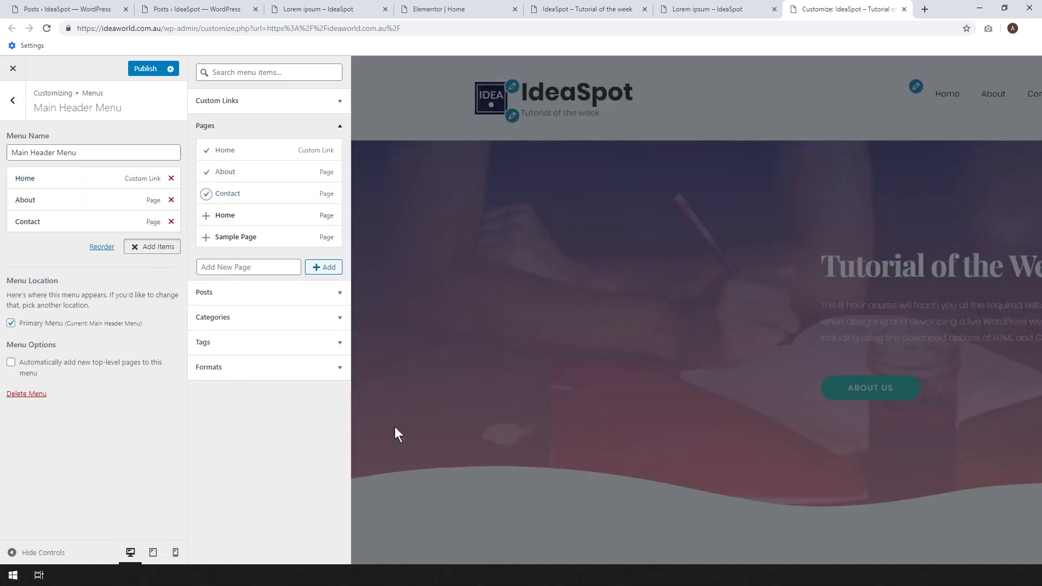
left_click(150, 66)
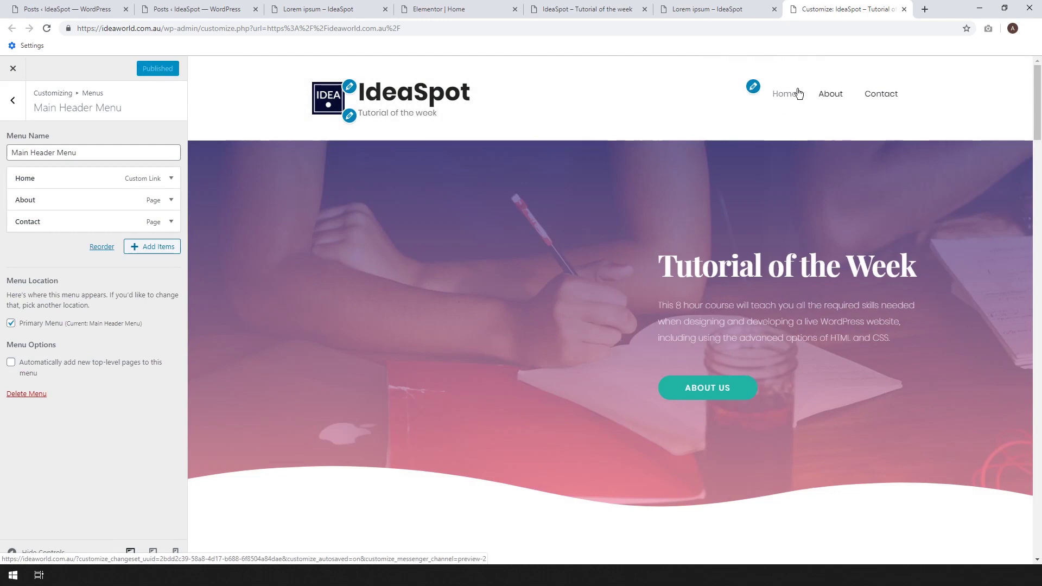
Reload the live site to see the new menu, then open the About page in the editor.
left_click(704, 9)
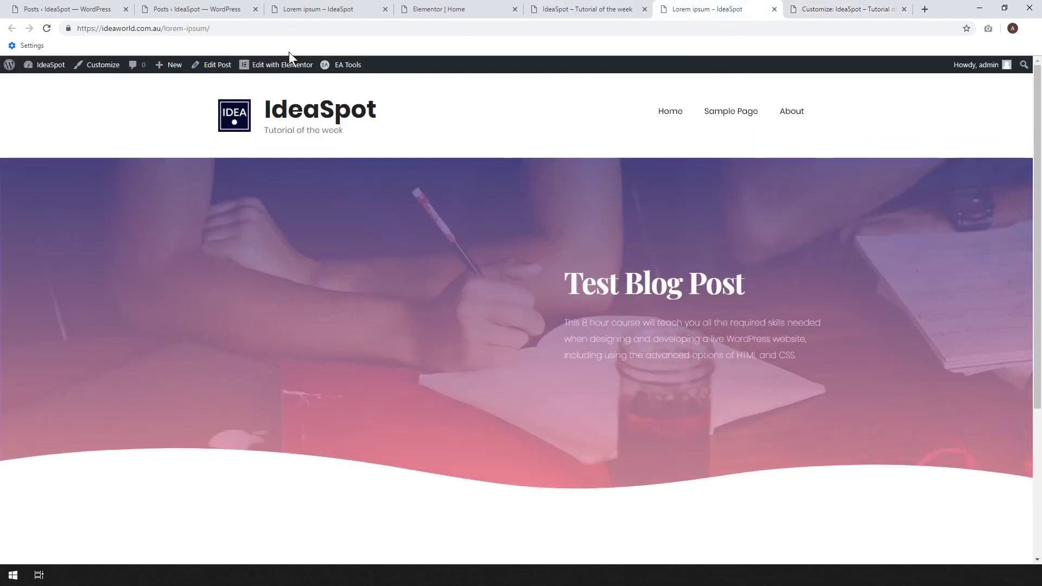
key("F5")
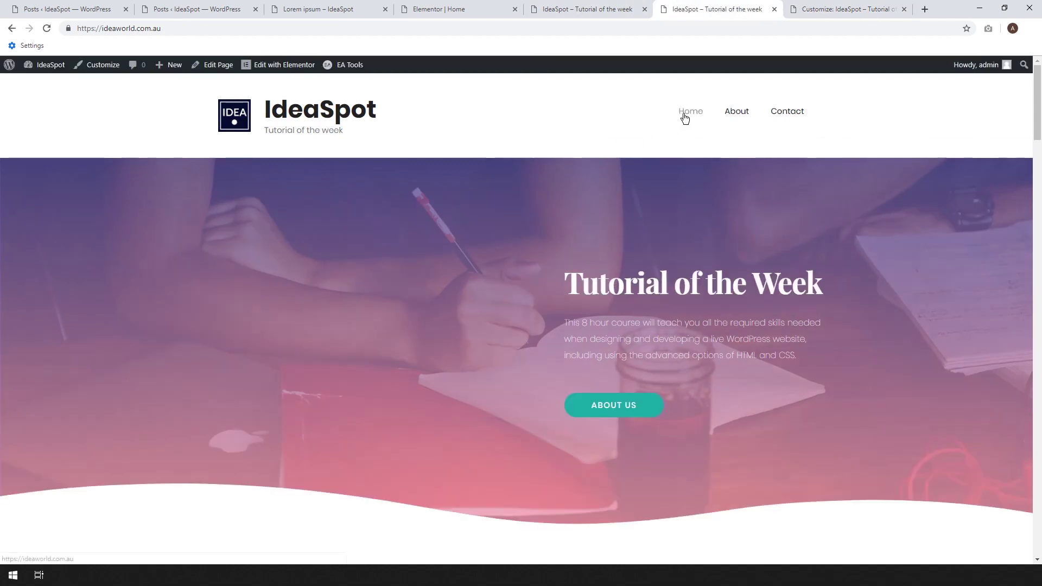
right_click(737, 114)
left_click(751, 118)
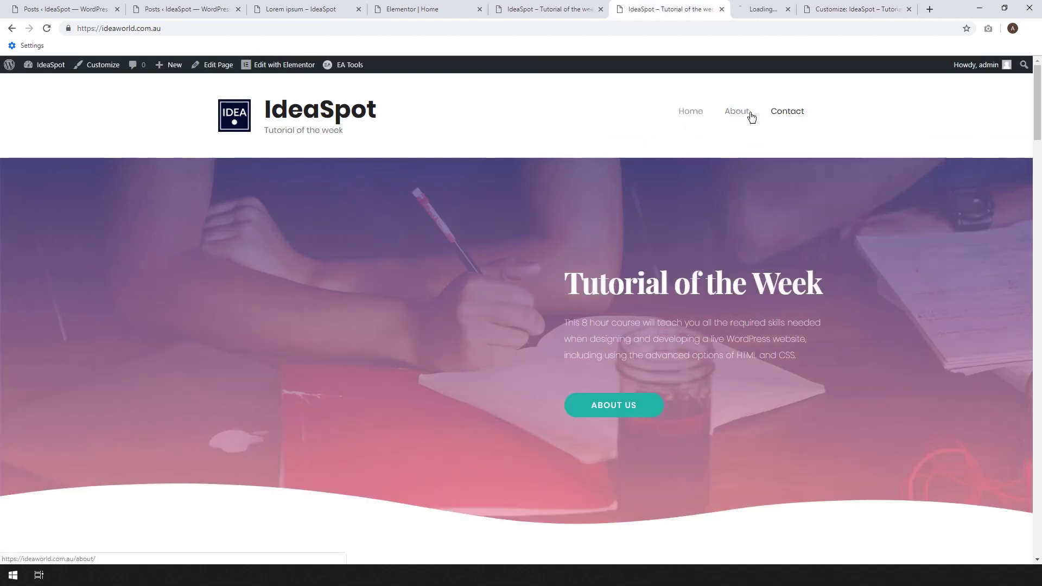
left_click(765, 9)
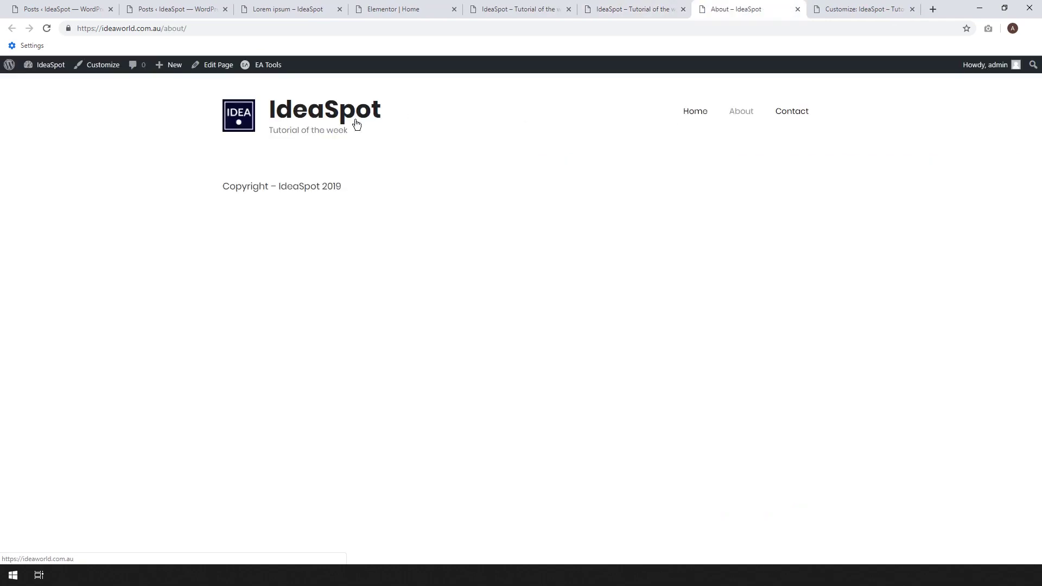
left_click(227, 68)
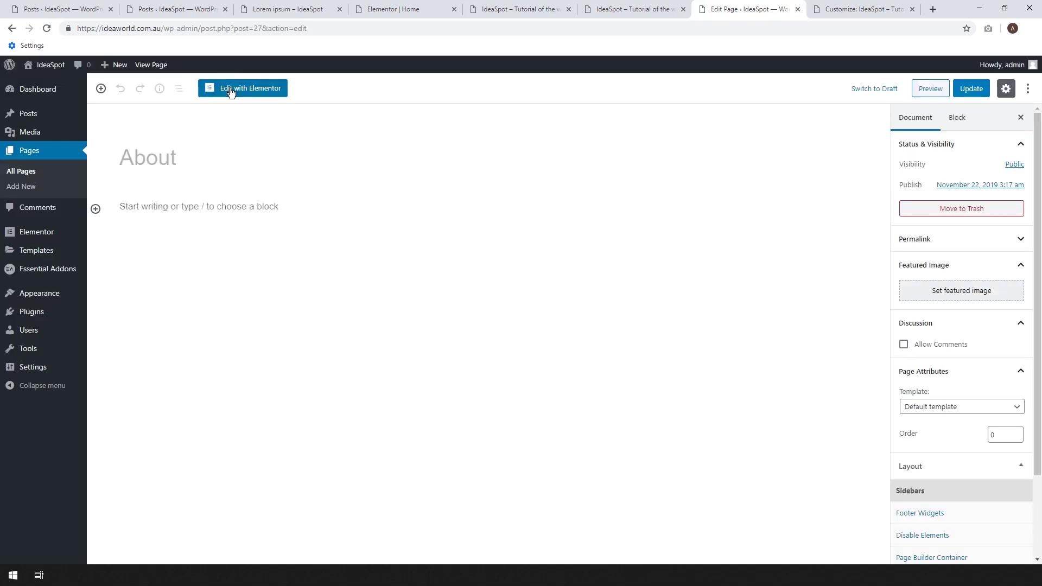
Open the About page in Elementor and place the Home editor tab beside it.
left_click(231, 90)
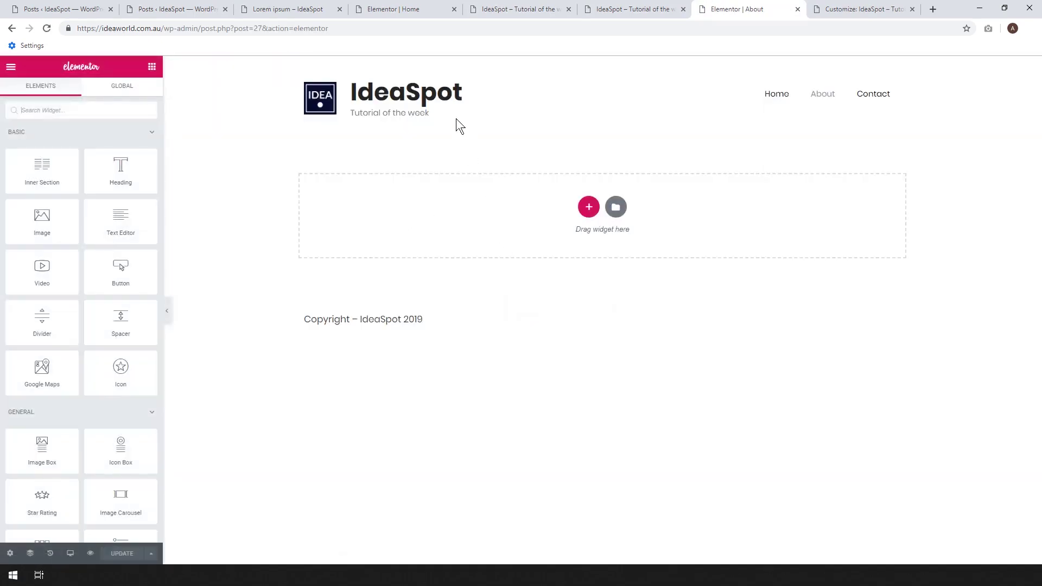
left_click(384, 6)
left_click_drag(384, 7, 613, 7)
scroll(912, 157, "down", 10)
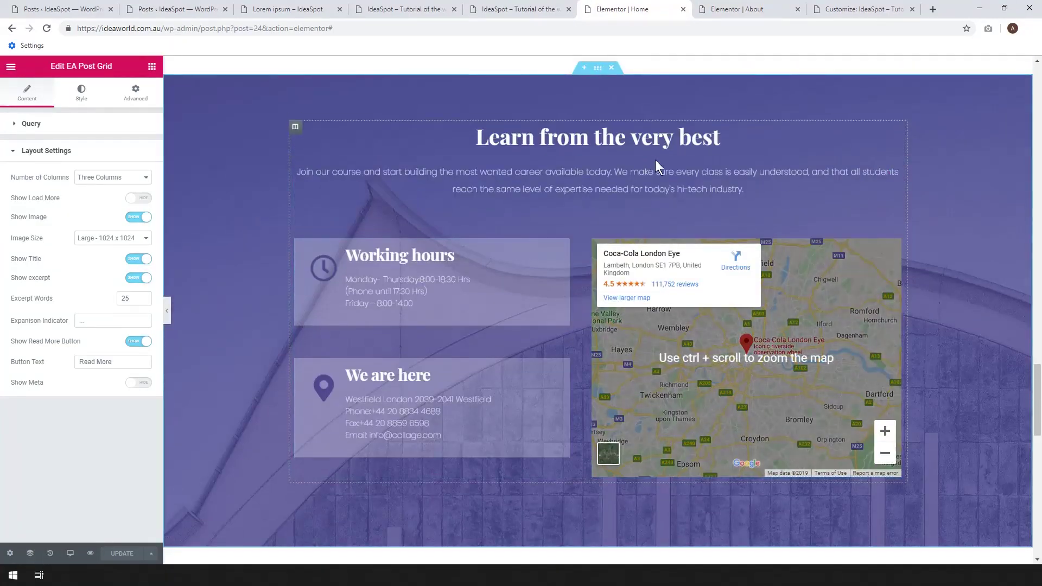
scroll(644, 155, "up", 15)
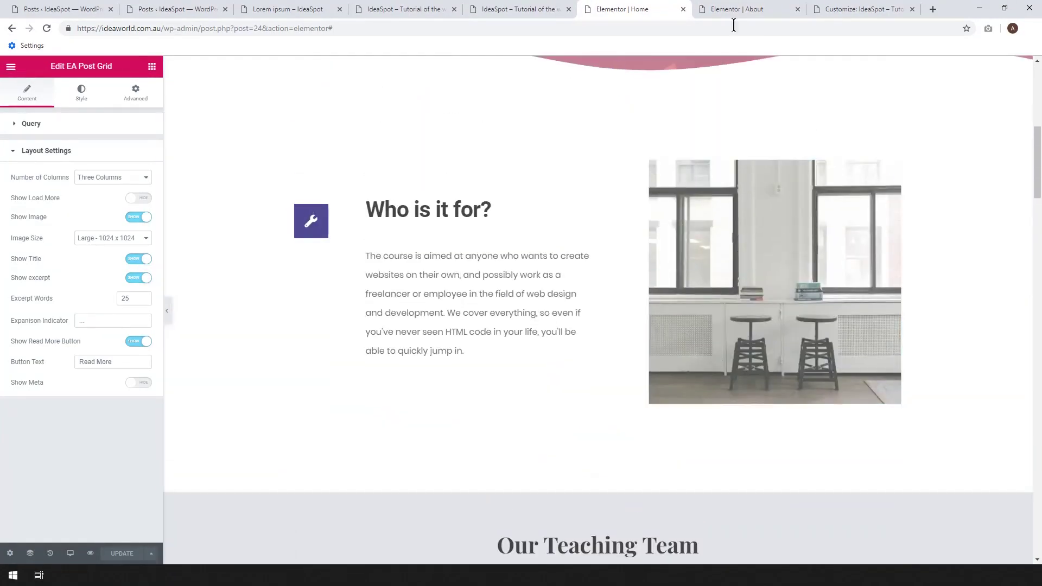
left_click(739, 8)
left_click(673, 7)
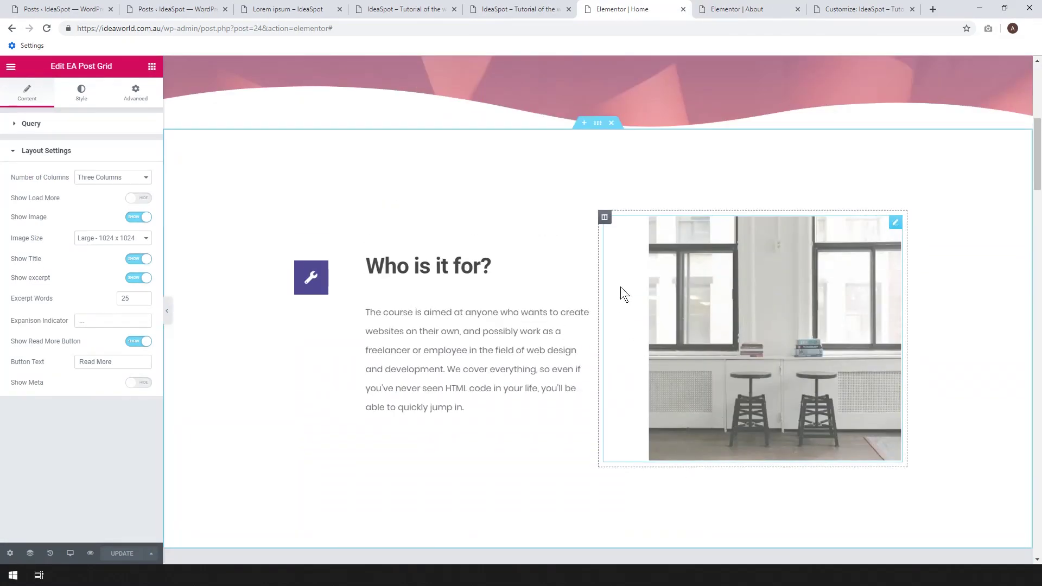
Copy the Home page's Who is it for? section and paste it into the About page.
right_click(597, 123)
left_click(622, 174)
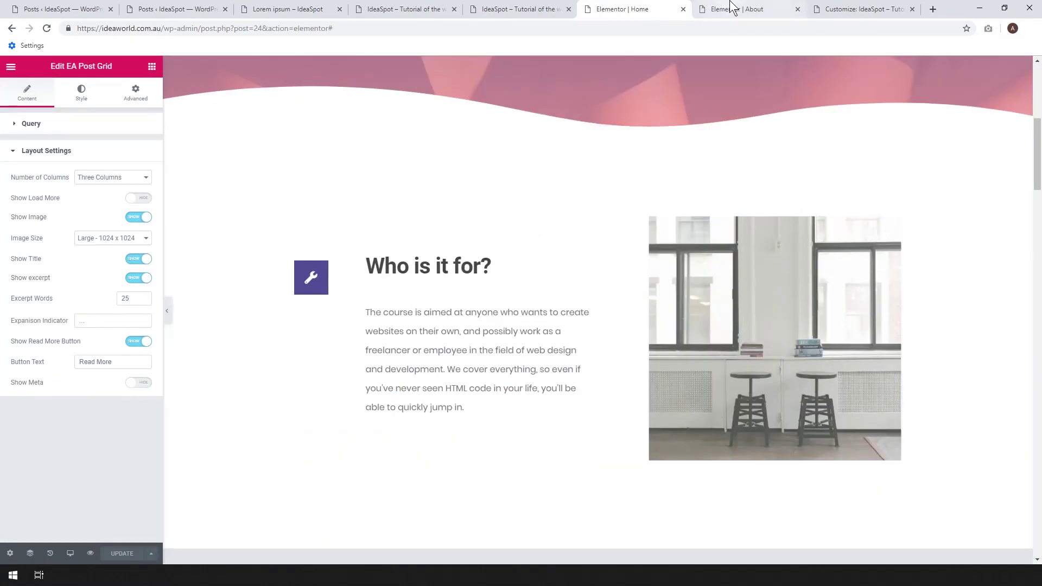
left_click(735, 9)
right_click(483, 212)
left_click(516, 221)
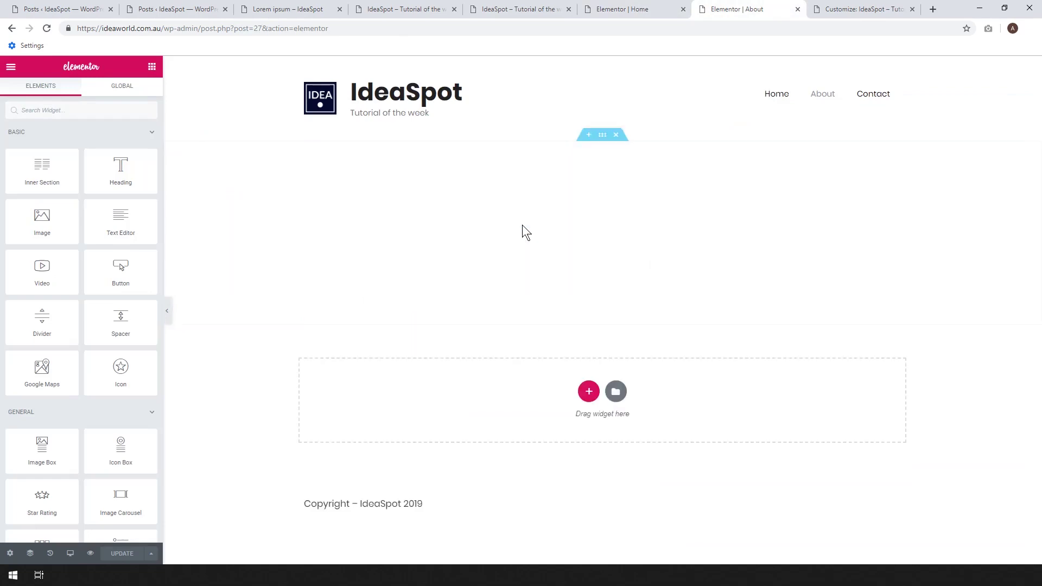
Retitle the pasted heading box 'About Us' and save the About page.
left_click(492, 280)
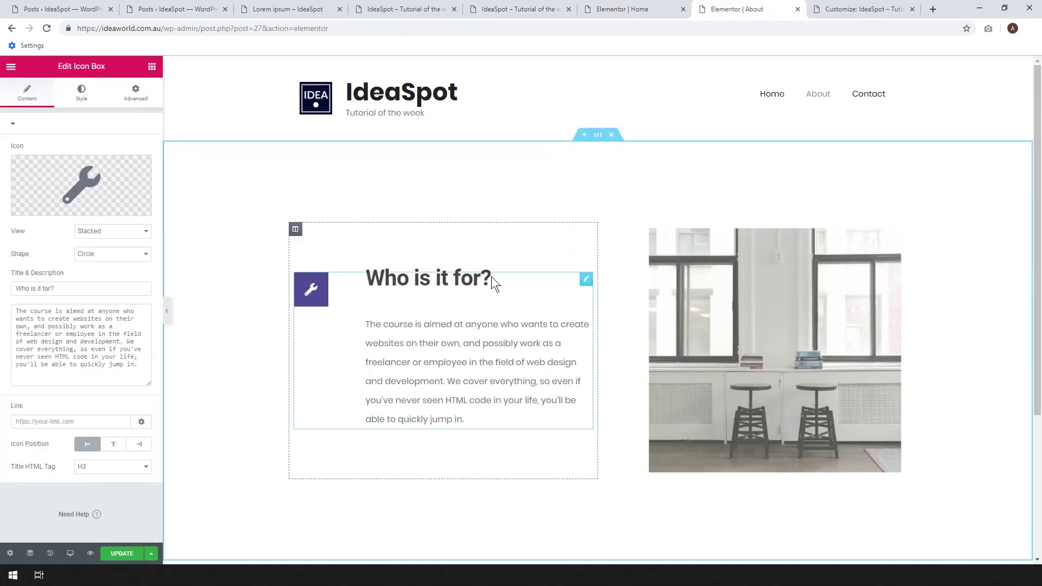
key("BackSpace")
key("BackSpace")
key("BackSpace")
key("BackSpace")
key("BackSpace")
key("BackSpace")
key("BackSpace")
key("BackSpace")
key("BackSpace")
key("BackSpace")
key("BackSpace")
type("About Us")
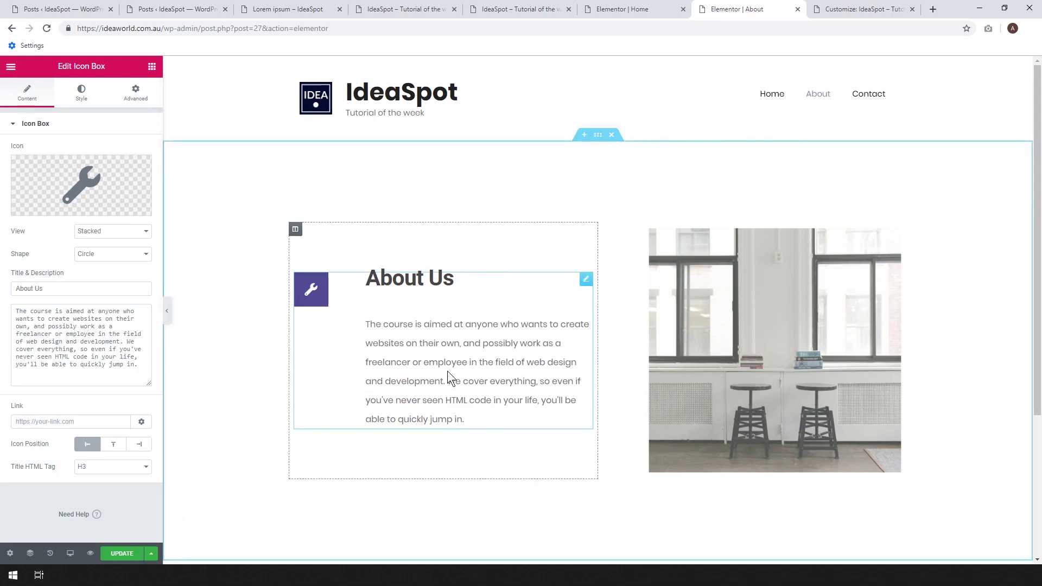
left_click(130, 555)
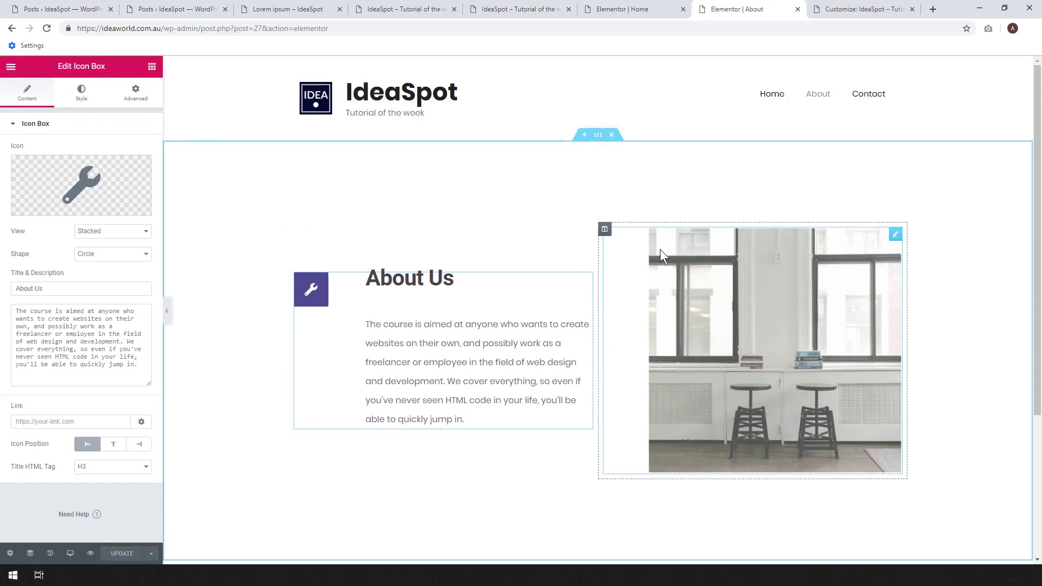
Open the live Contact page in a new tab from the menu.
left_click(645, 7)
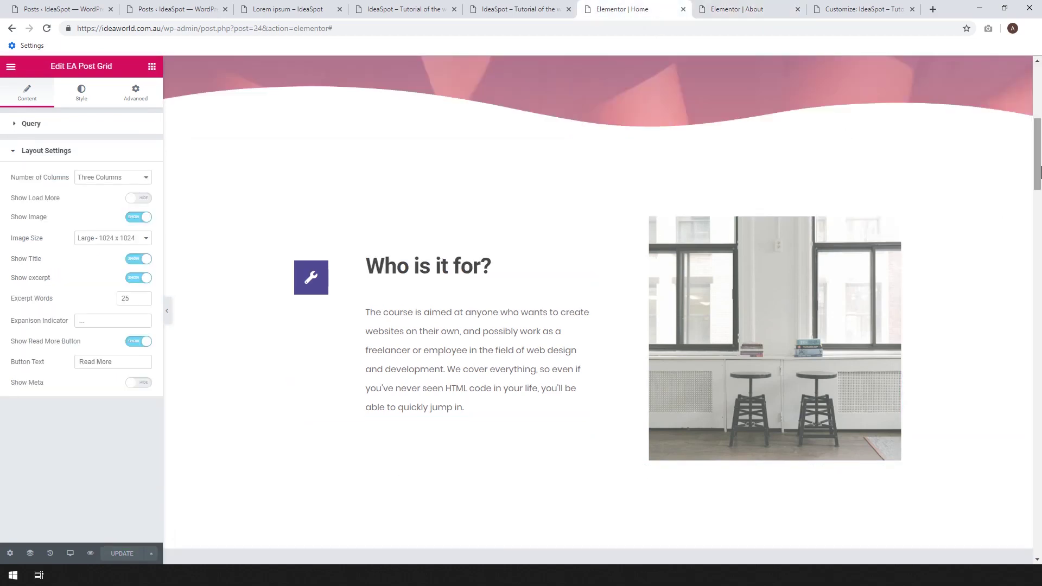
scroll(944, 69, "up", 7)
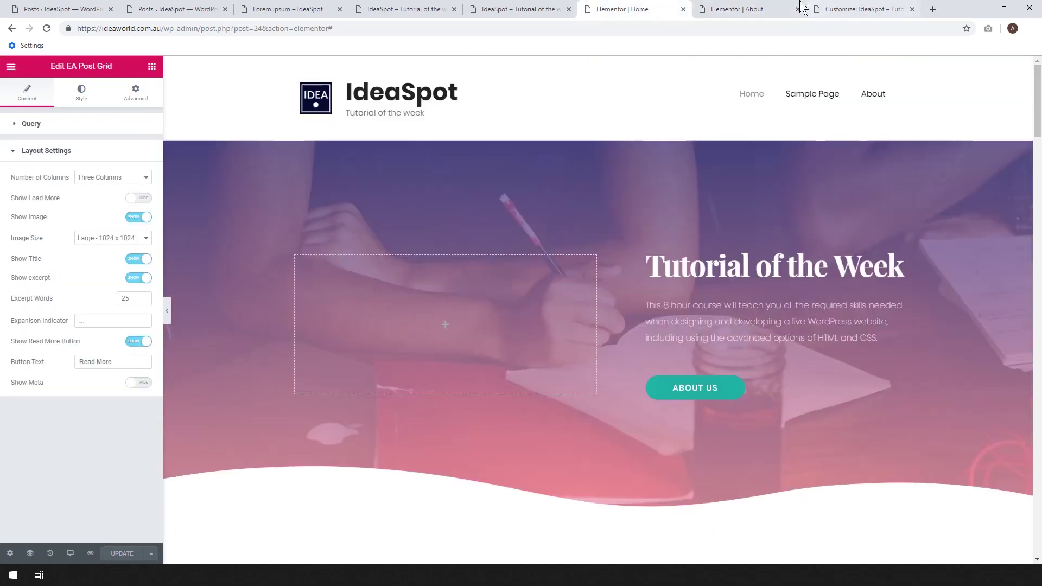
left_click(739, 6)
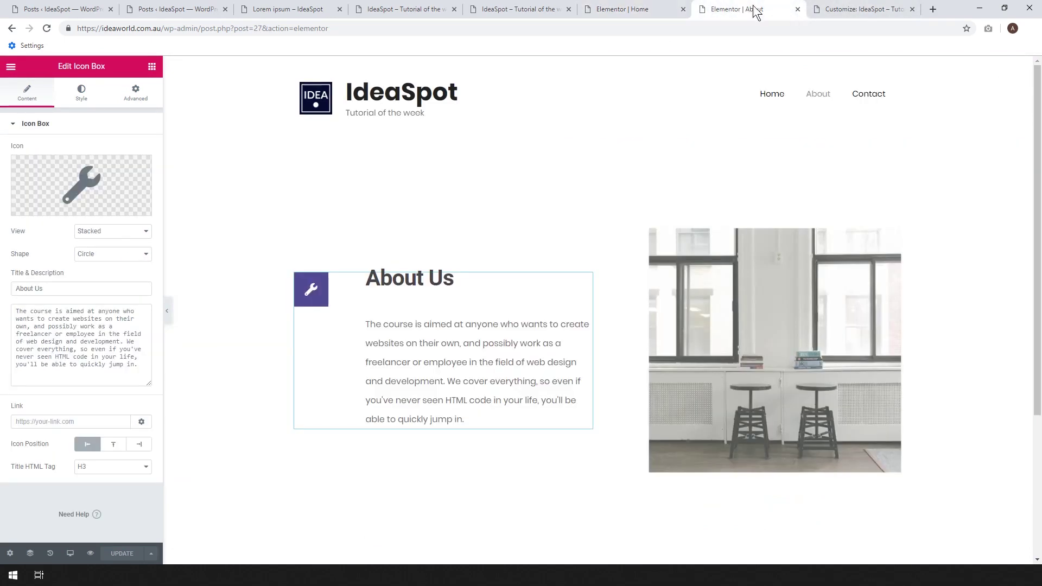
right_click(863, 96)
left_click(895, 103)
left_click(762, 7)
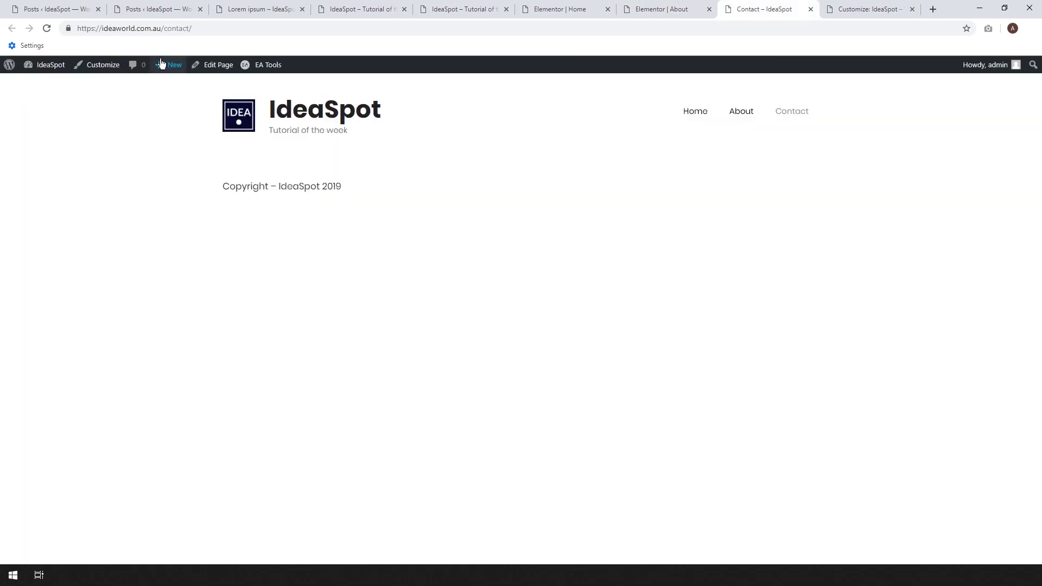
Open the Contact page in Elementor, then scroll the Home page to the Learn from the very best section.
left_click(219, 66)
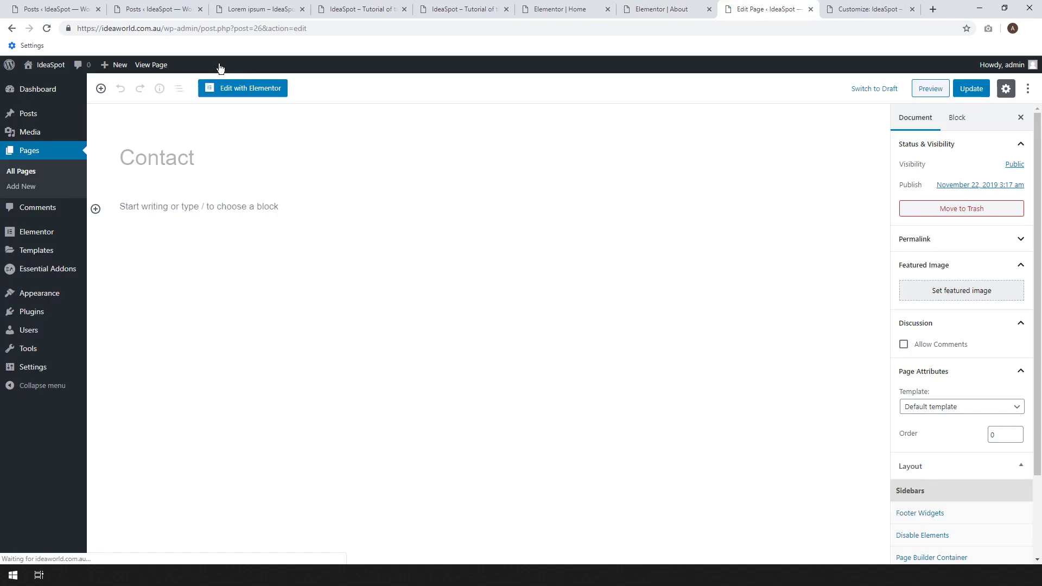
left_click(246, 89)
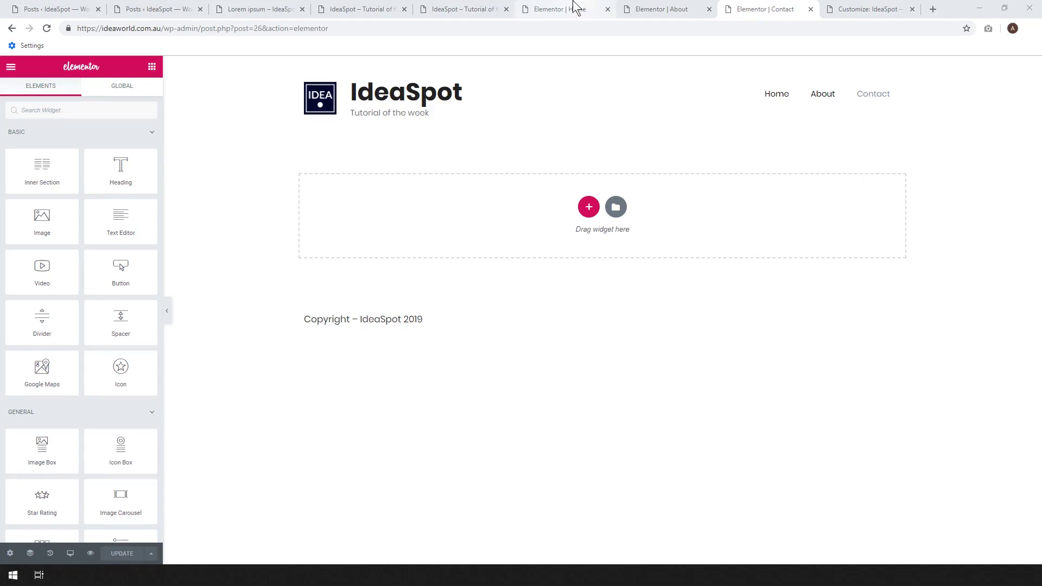
left_click_drag(560, 5, 668, 7)
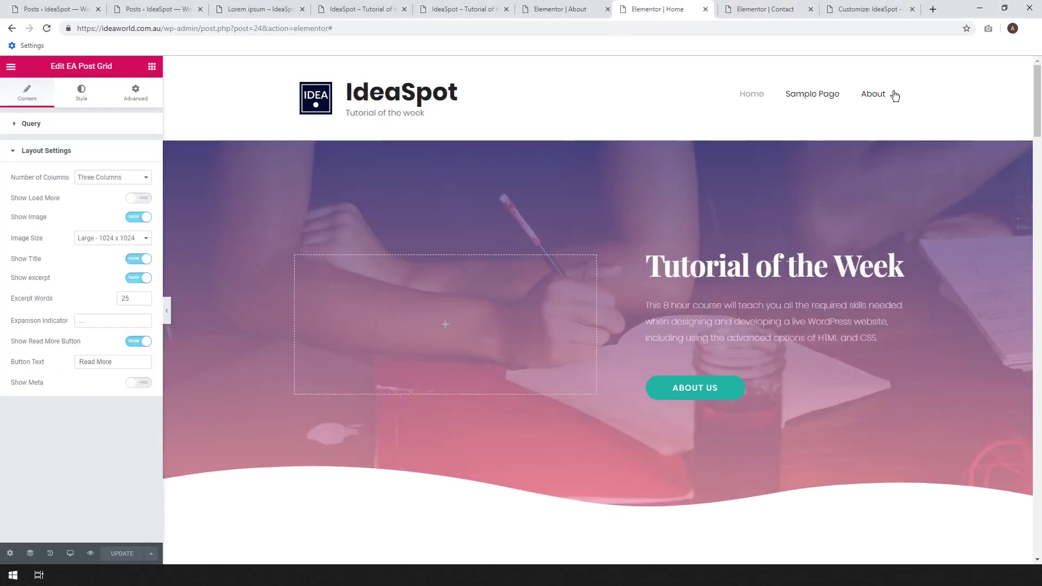
scroll(1039, 127, "down", 1)
left_click_drag(1039, 128, 1036, 429)
scroll(477, 379, "up", 2)
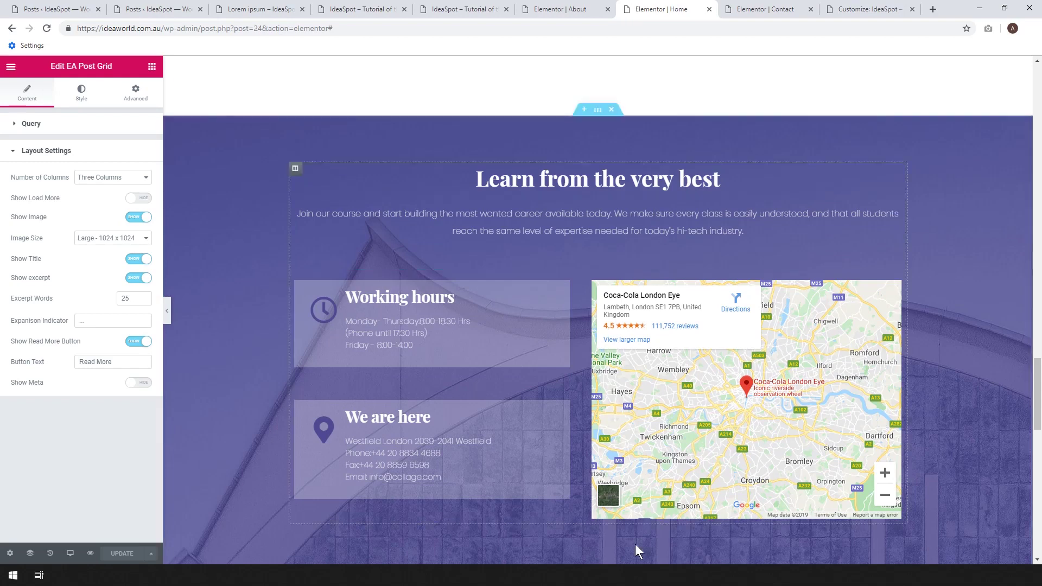
Copy the Learn from the very best map section, delete it from Home, and save.
right_click(597, 117)
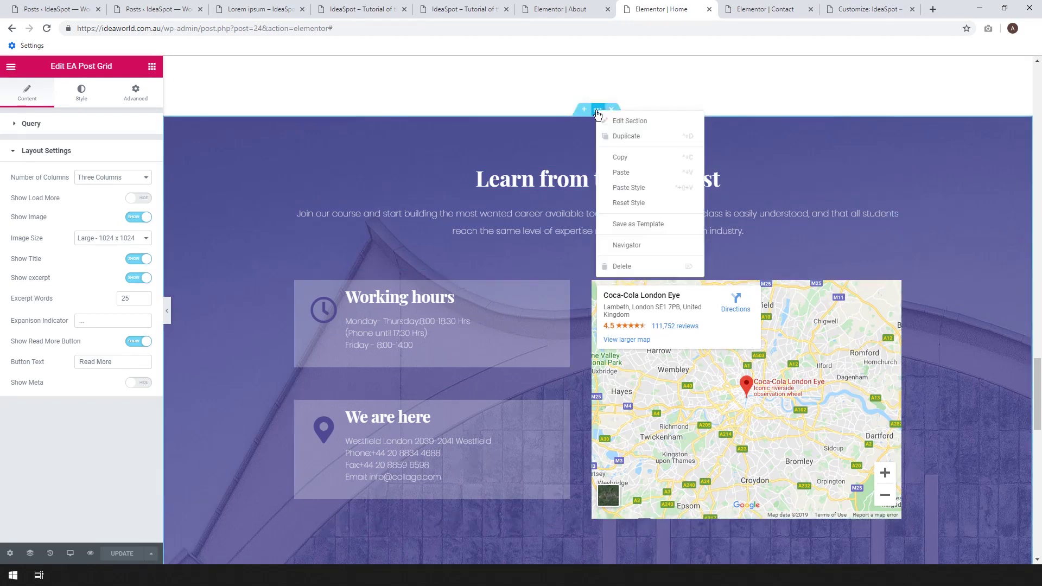
left_click(625, 158)
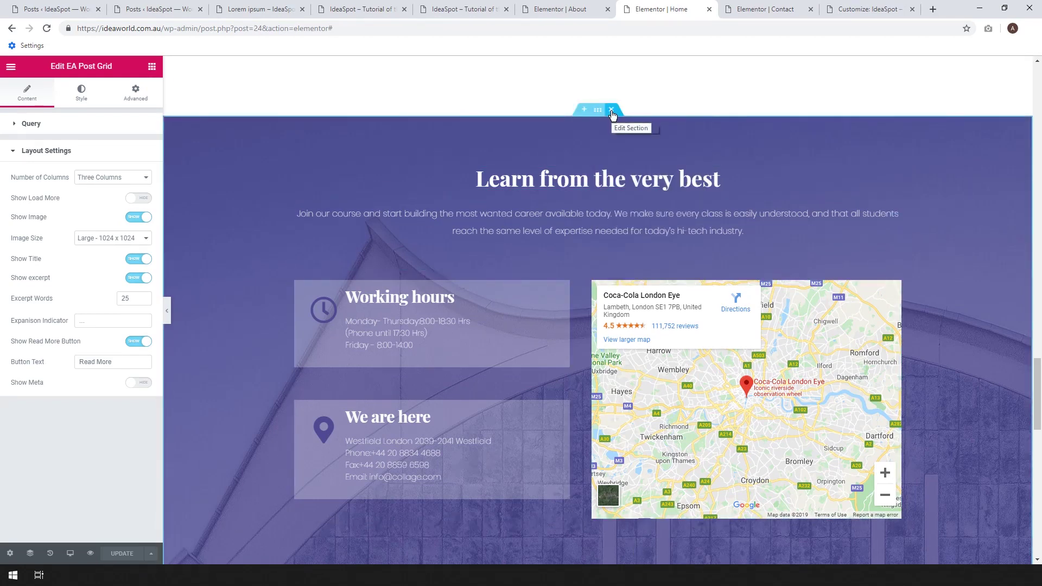
left_click(611, 110)
left_click(122, 553)
Paste the copied map section into the empty Contact page.
left_click(752, 7)
right_click(505, 216)
left_click(529, 235)
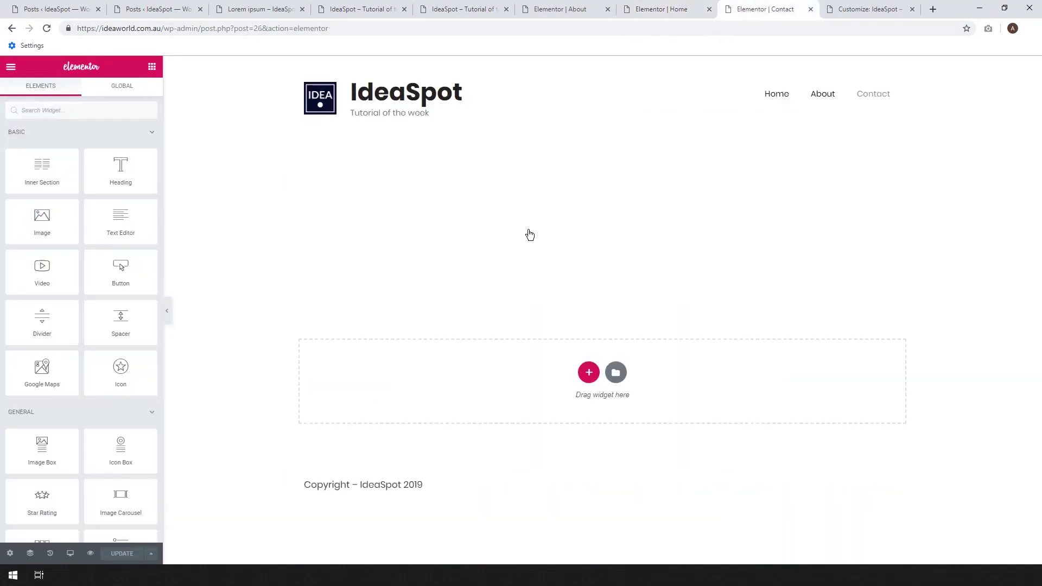
Retitle the pasted section's heading to 'Contact Us'.
left_click(718, 204)
left_click_drag(717, 204, 486, 198)
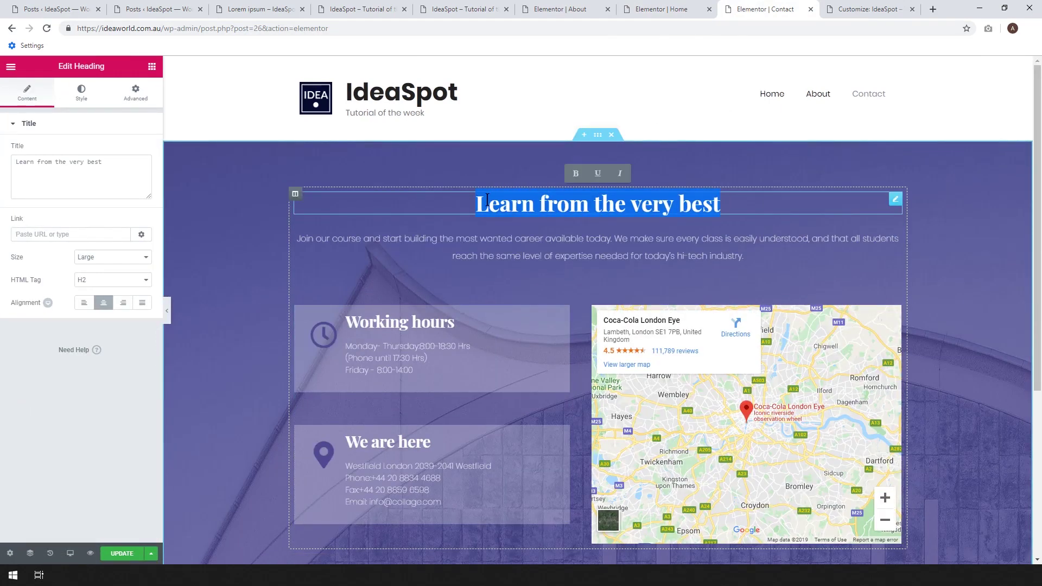
type("Contact Us")
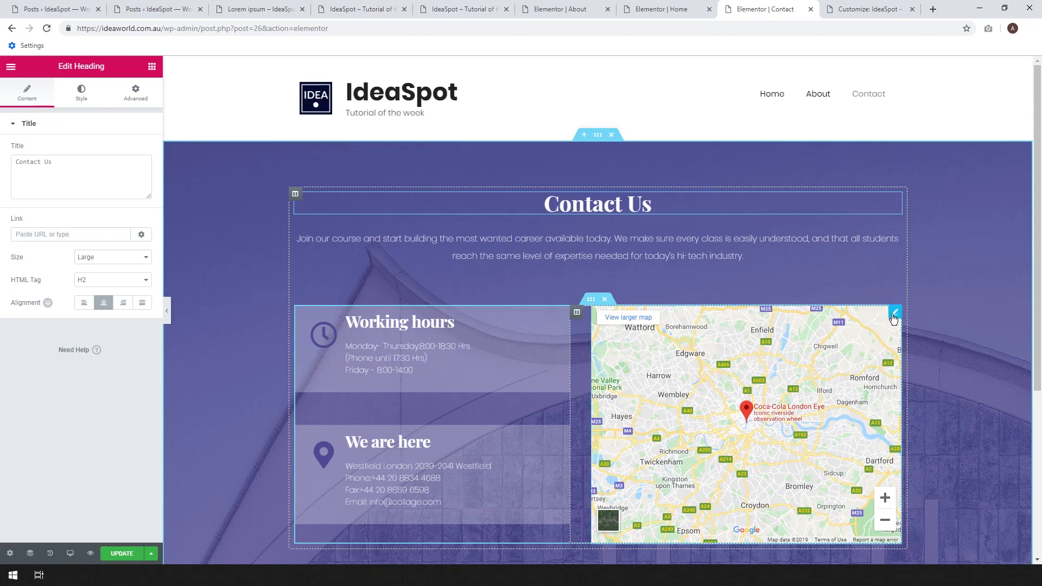
Change the Google Maps widget location to Brisbane.
left_click(893, 314)
left_click(145, 160)
key("ctrl+a")
type("Bris")
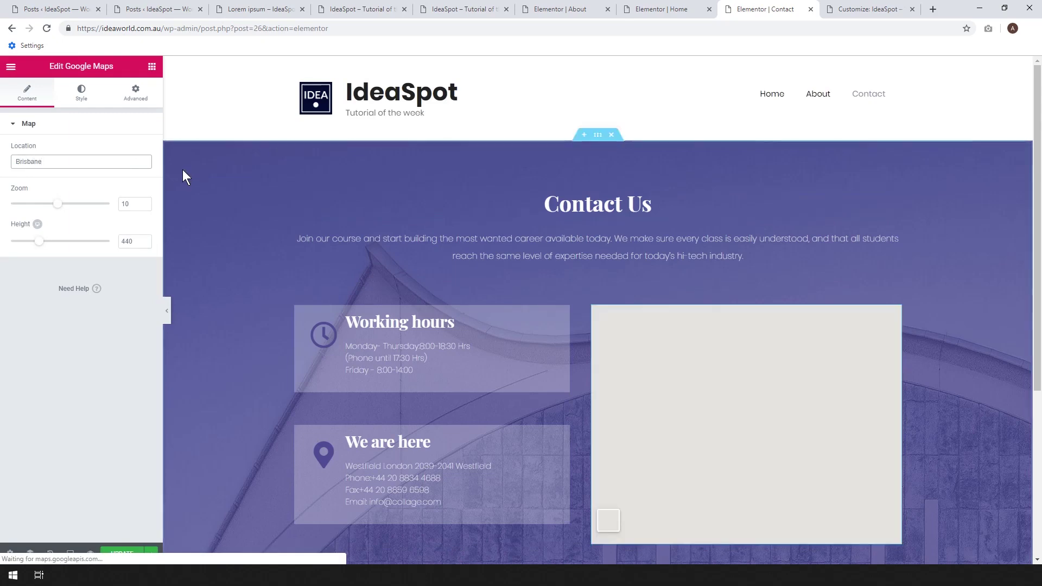
Review the Working hours box, then open the live home page in a new tab.
left_click(417, 358)
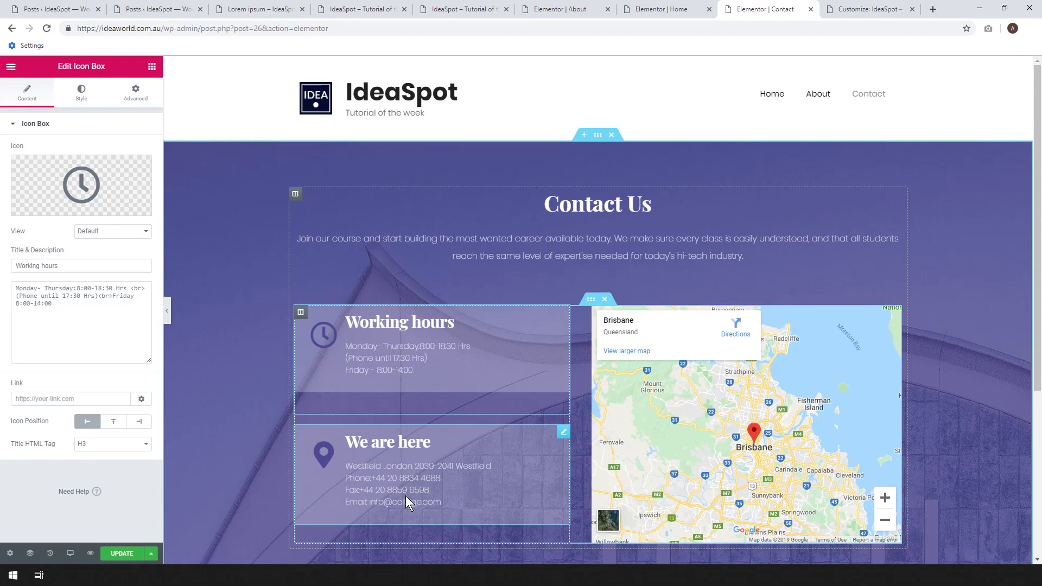
scroll(415, 374, "down", 2)
scroll(414, 374, "down", 1)
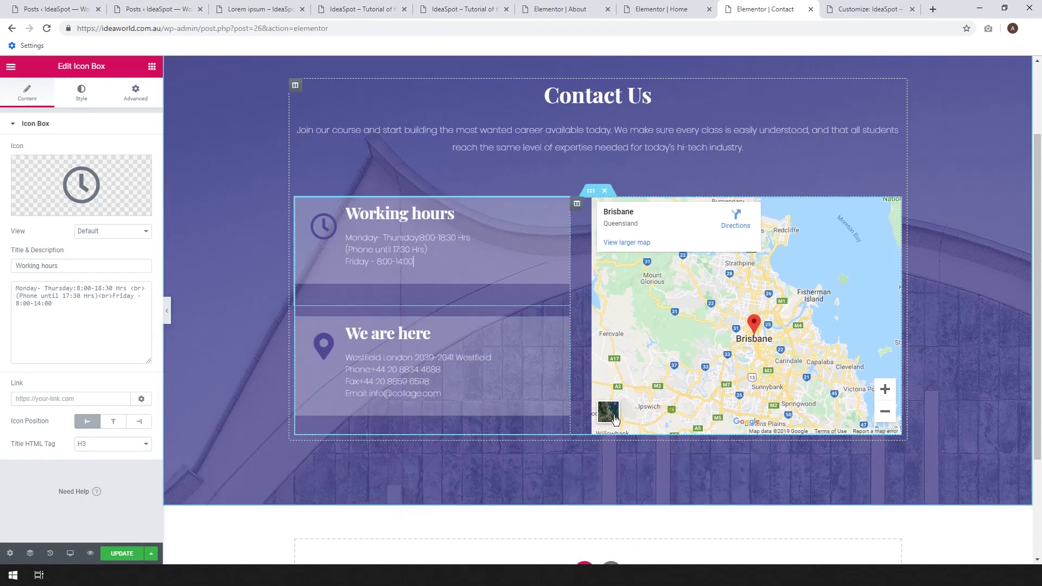
scroll(592, 418, "up", 3)
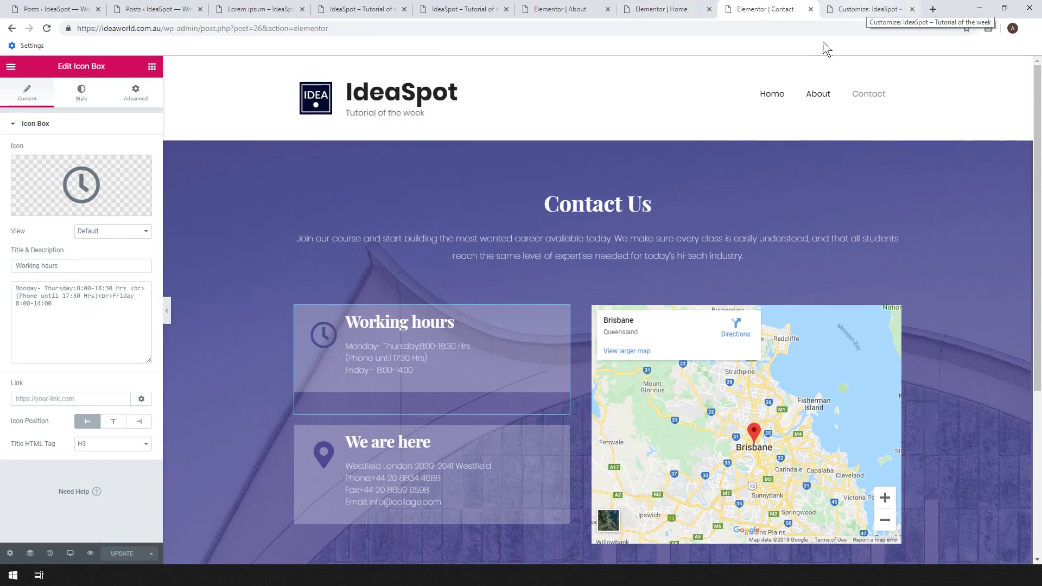
middle_click(401, 95)
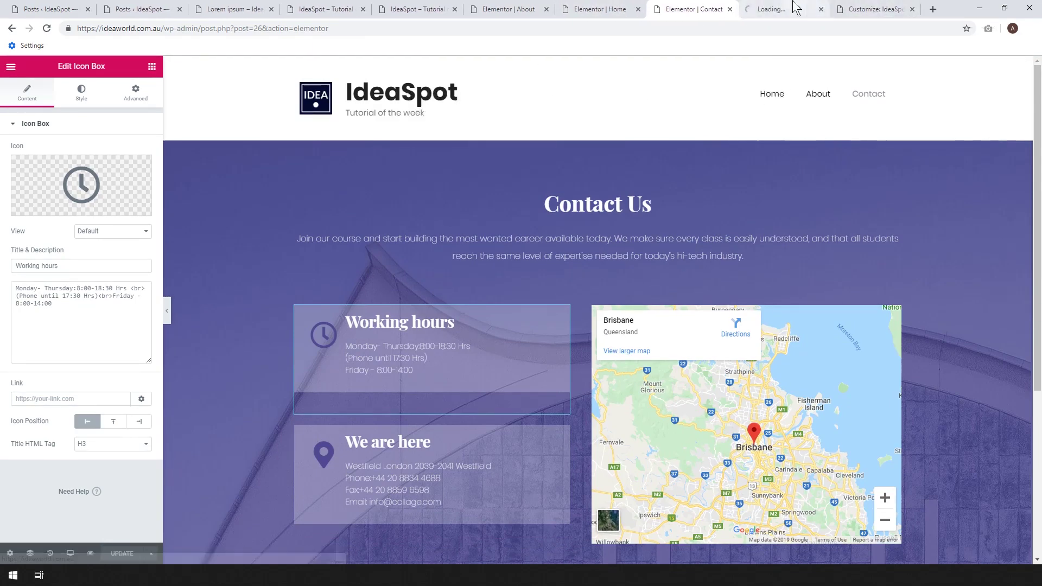
On the live site, open the About and Contact pages in new tabs.
left_click(795, 7)
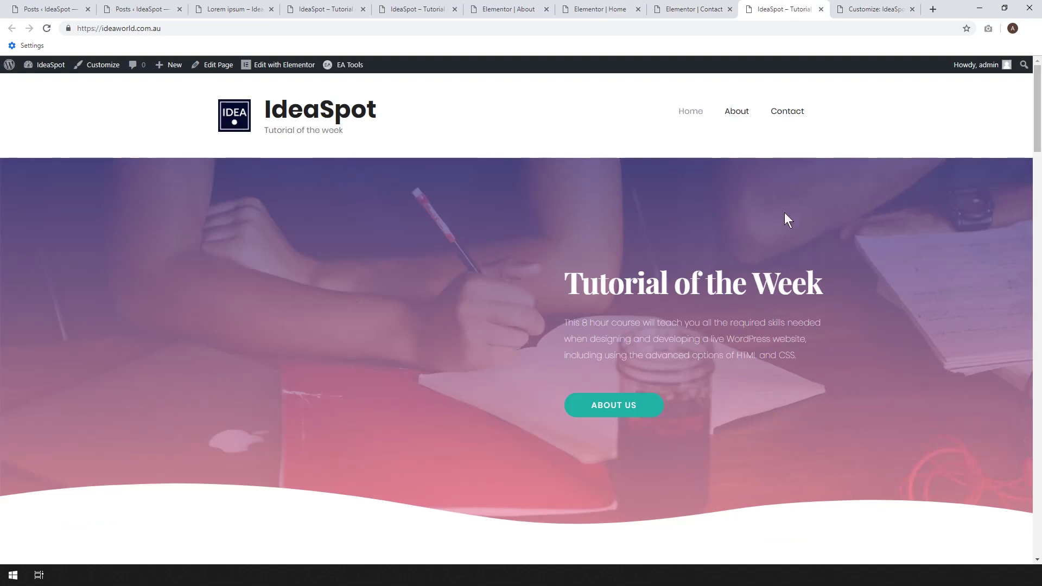
scroll(629, 162, "down", 2)
scroll(704, 134, "up", 2)
right_click(742, 113)
left_click(749, 121)
right_click(776, 114)
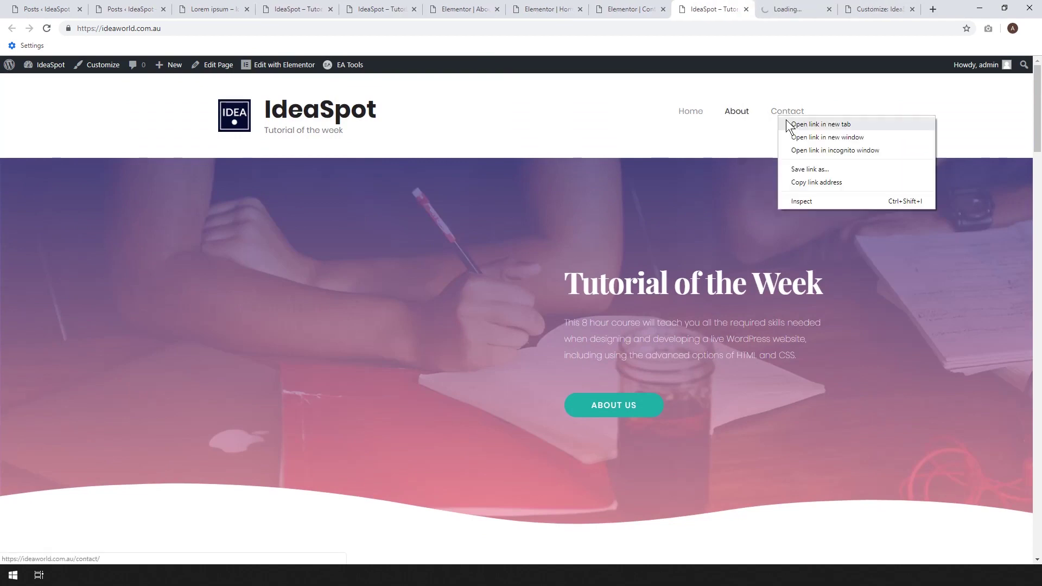
left_click(790, 122)
Look over the About page, then scroll through the live home page.
left_click(740, 11)
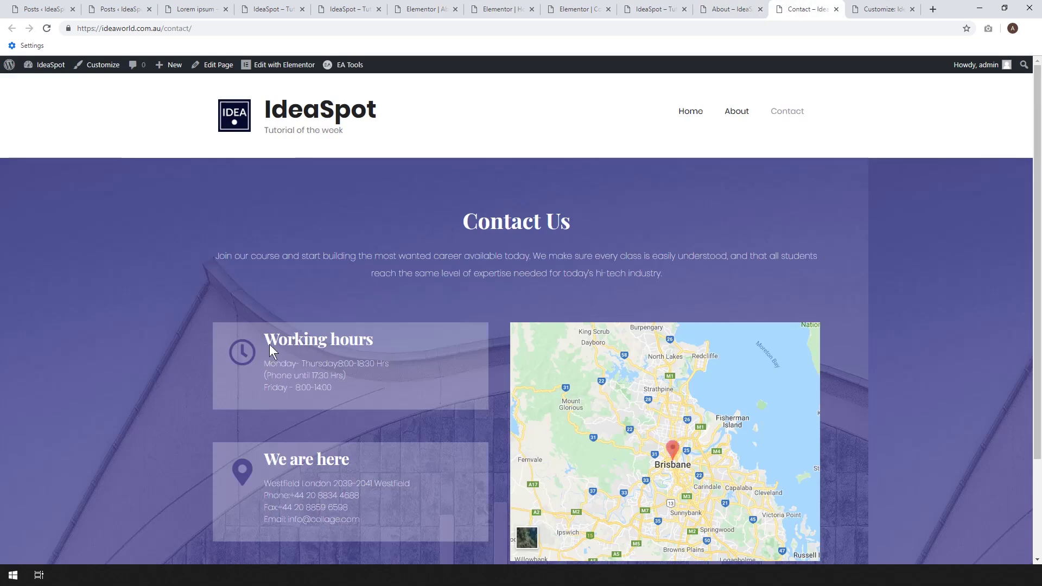
scroll(632, 239, "down", 1)
scroll(633, 239, "up", 1)
left_click(654, 6)
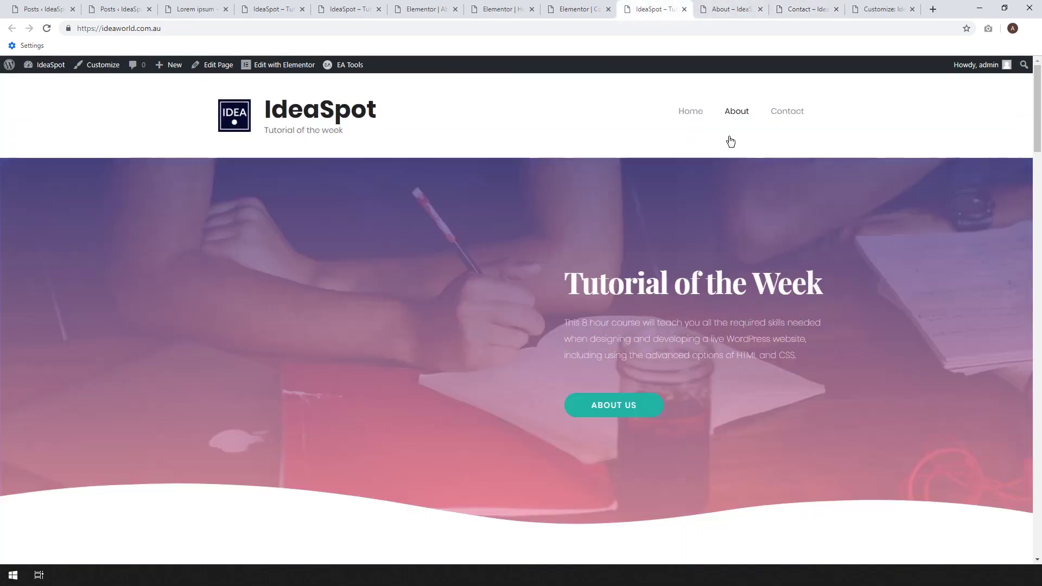
scroll(743, 254, "down", 3)
scroll(744, 254, "up", 3)
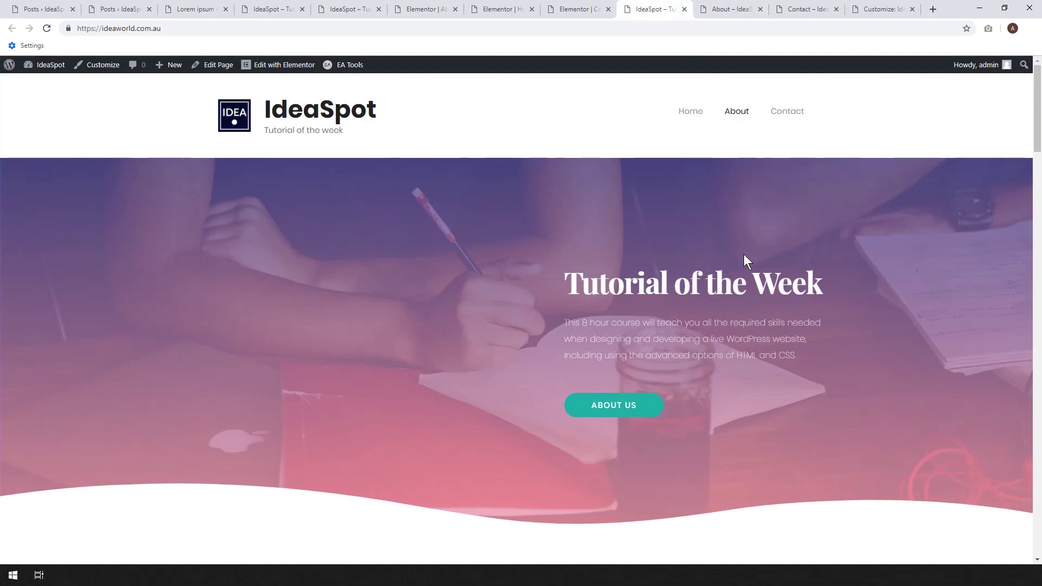
left_click_drag(1037, 135, 1038, 536)
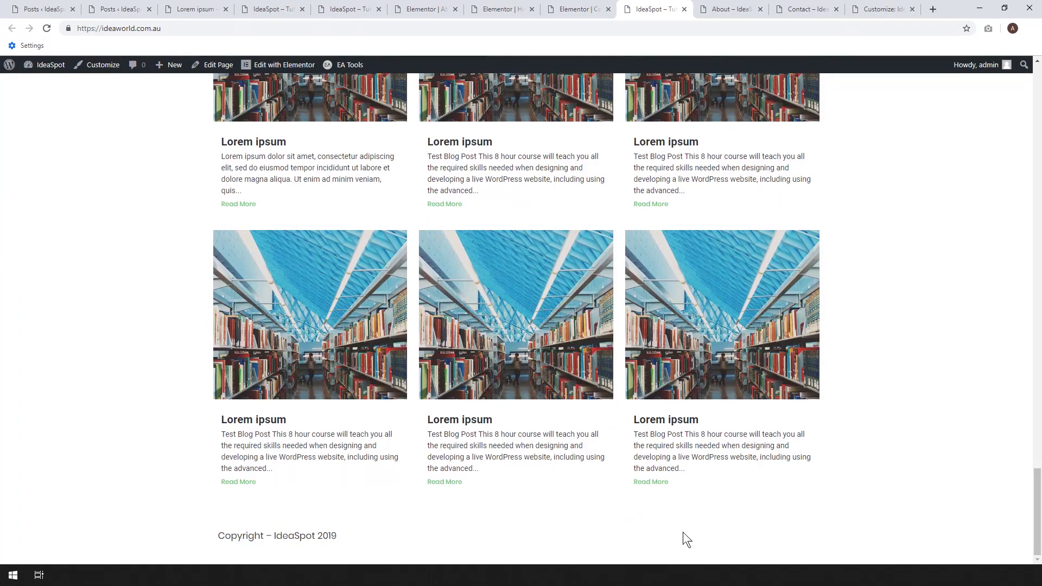
mouse_move(1039, 538)
left_mouse_down()
mouse_move(1038, 323)
mouse_move(1031, 537)
left_mouse_up()
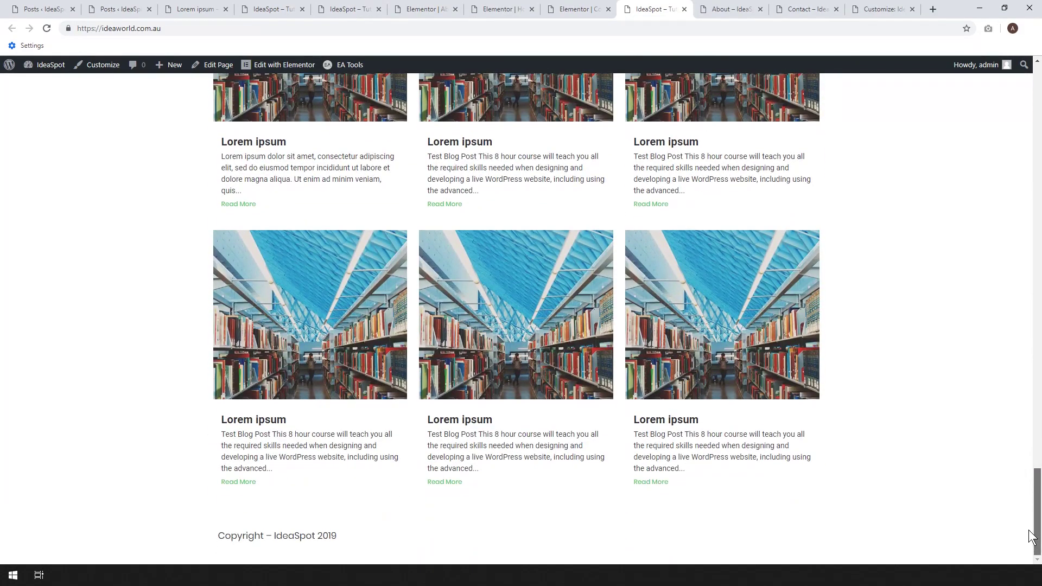
Open the last blog post in a new tab, view it, then return to the Customizer.
right_click(764, 318)
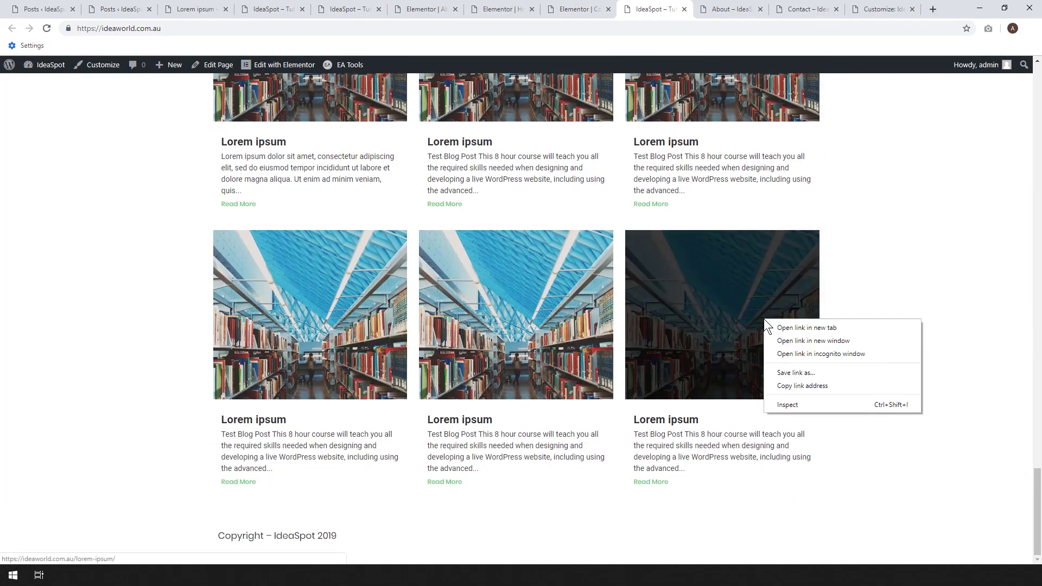
left_click(776, 327)
left_click(809, 6)
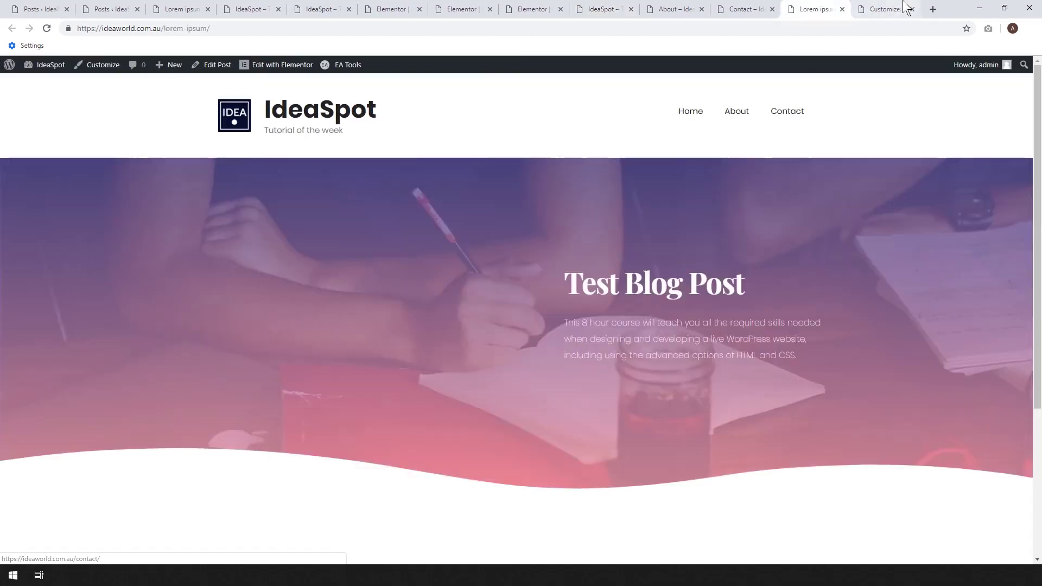
left_click(873, 9)
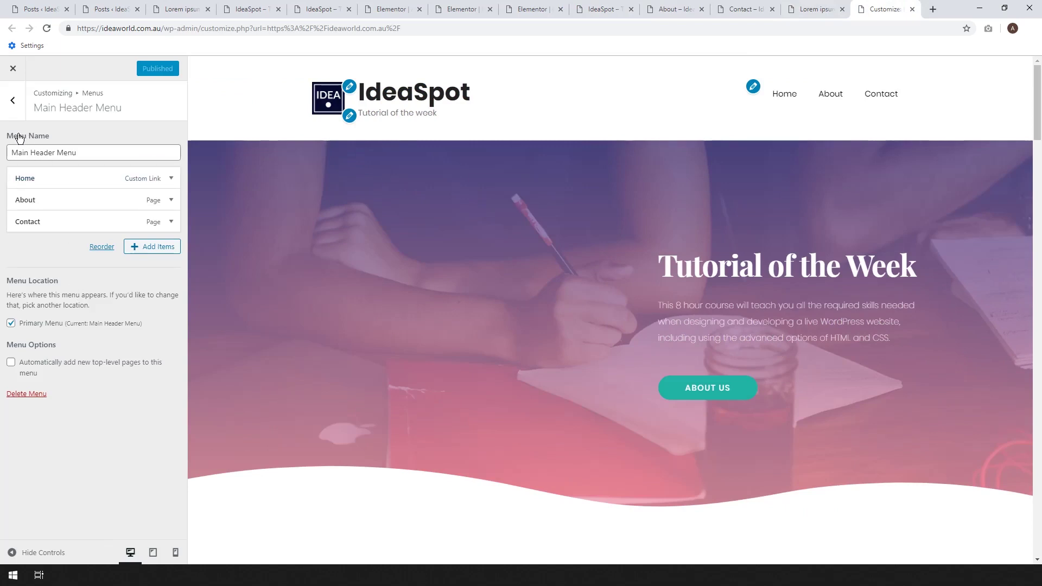
Back out of the menu settings to the Customizer's Layout > Blog settings.
left_click(13, 100)
left_click(13, 101)
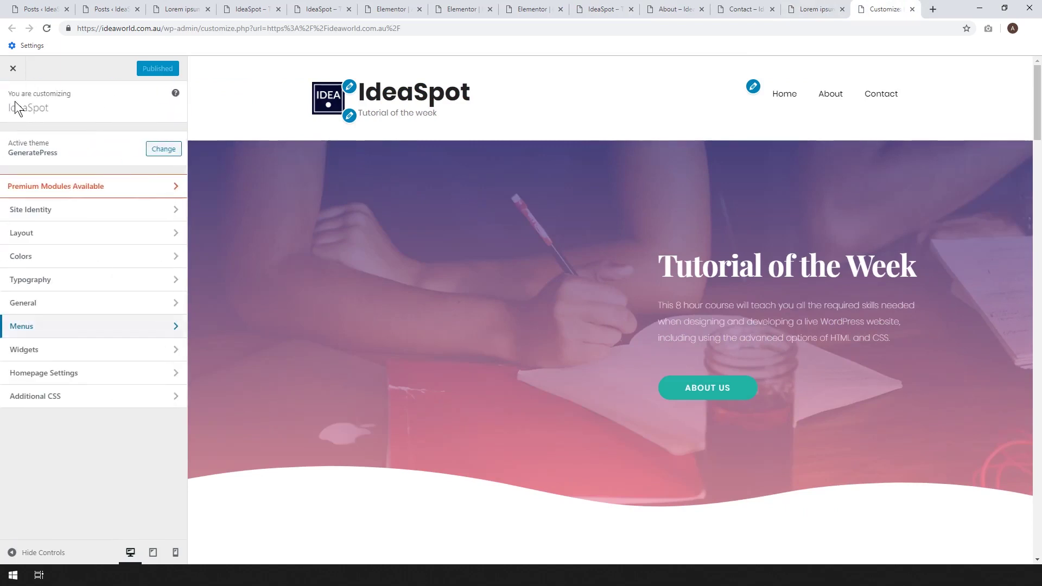
left_click(23, 242)
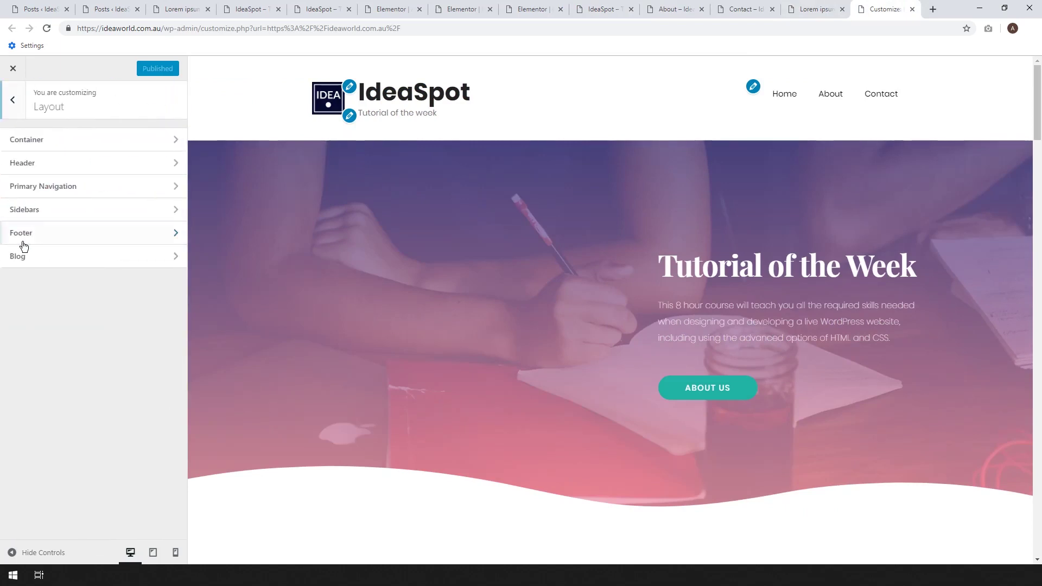
left_click(46, 260)
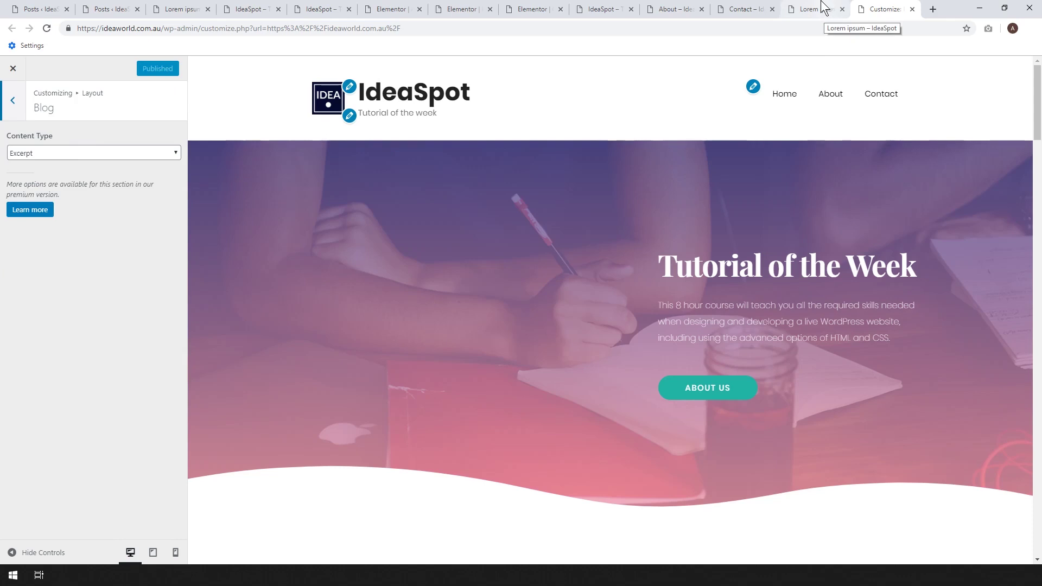
Confirm the blog Content Type is Excerpt, then bring back the Test Blog Post page.
scroll(740, 282, "down", 4)
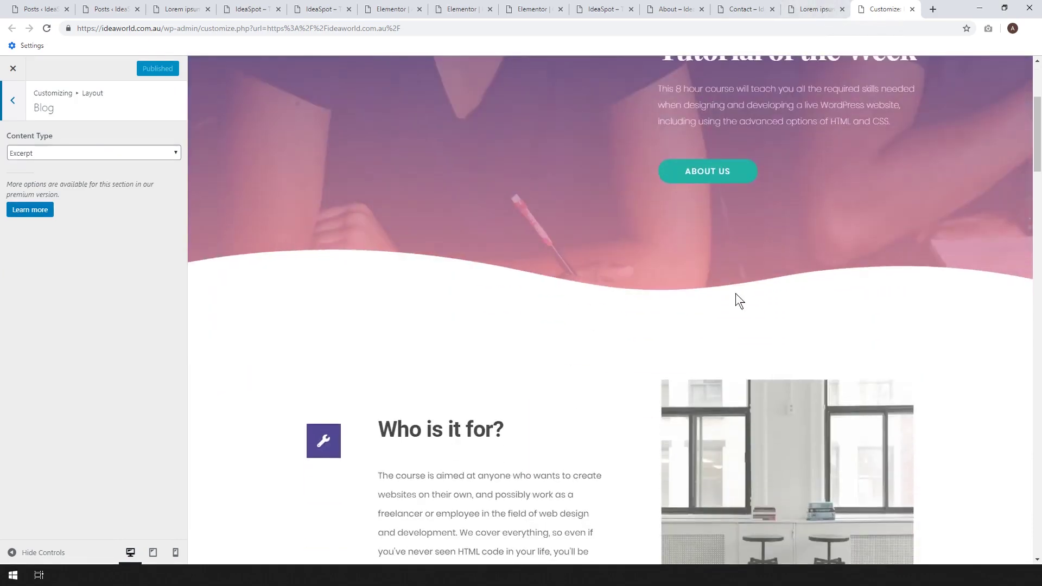
scroll(644, 249, "up", 3)
scroll(727, 255, "up", 1)
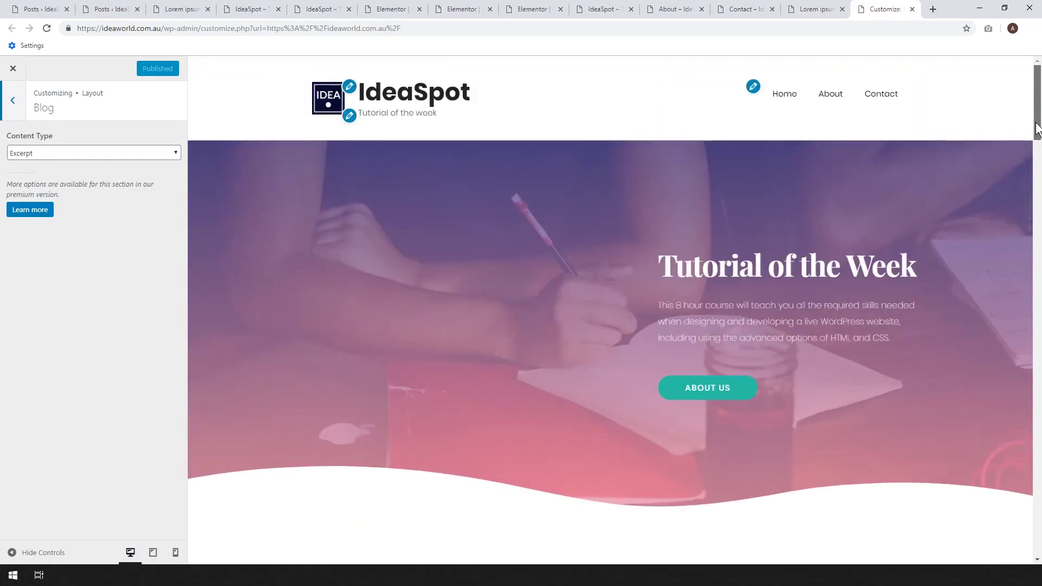
left_click_drag(1036, 130, 1038, 533)
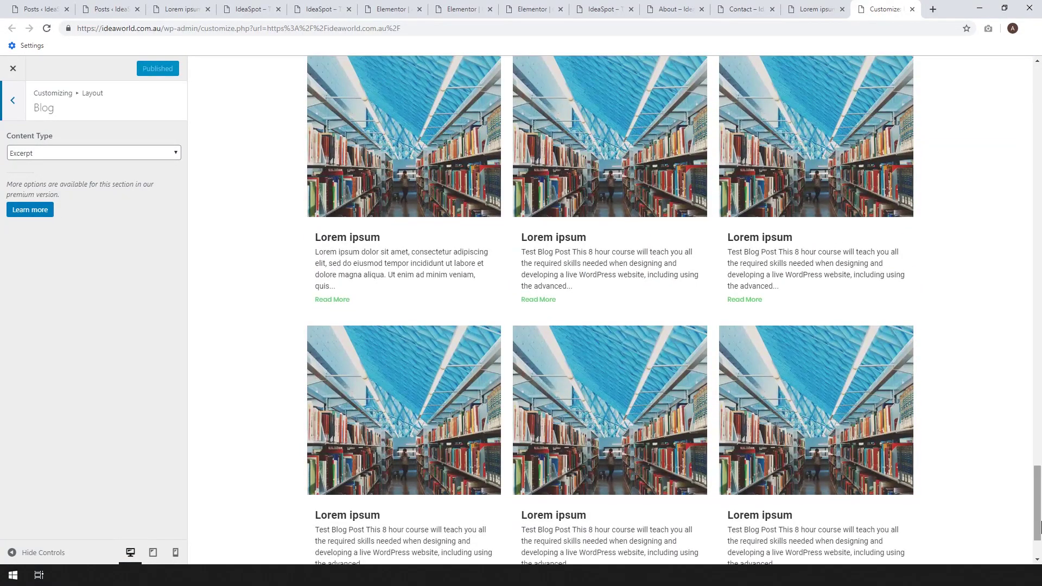
left_click(817, 9)
left_click_drag(1038, 136, 1020, 116)
Go to Home from the site menu and scroll past the hero to the instructor cards.
left_click(687, 114)
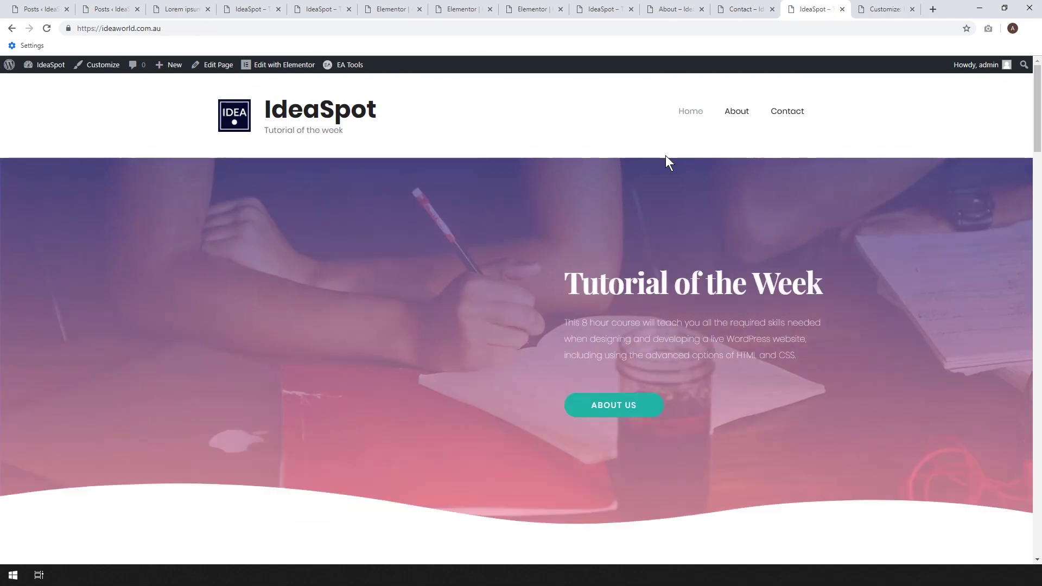
scroll(665, 155, "down", 10)
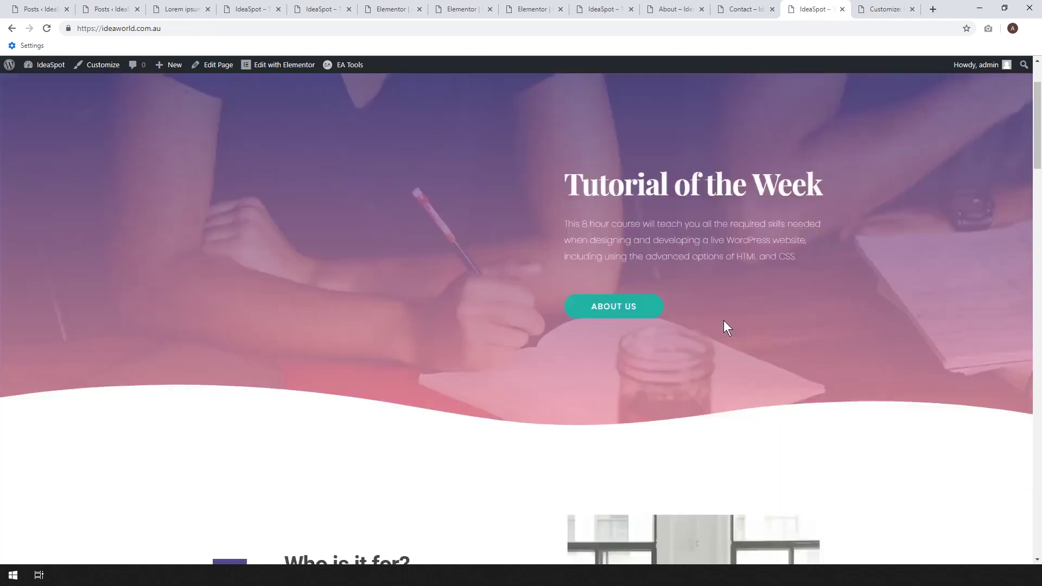
left_click_drag(1039, 238, 1036, 304)
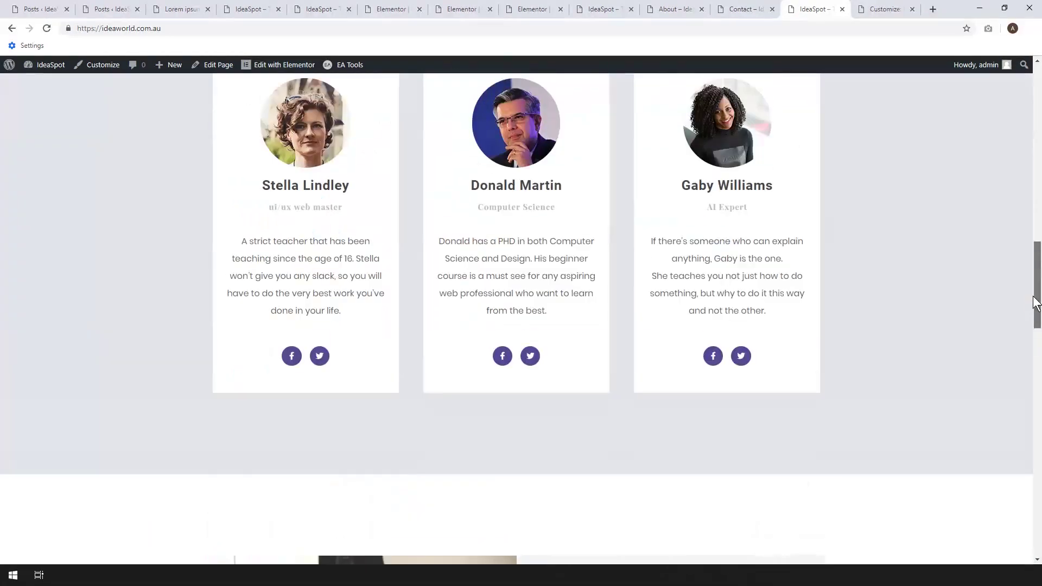
left_click_drag(1037, 304, 1032, 133)
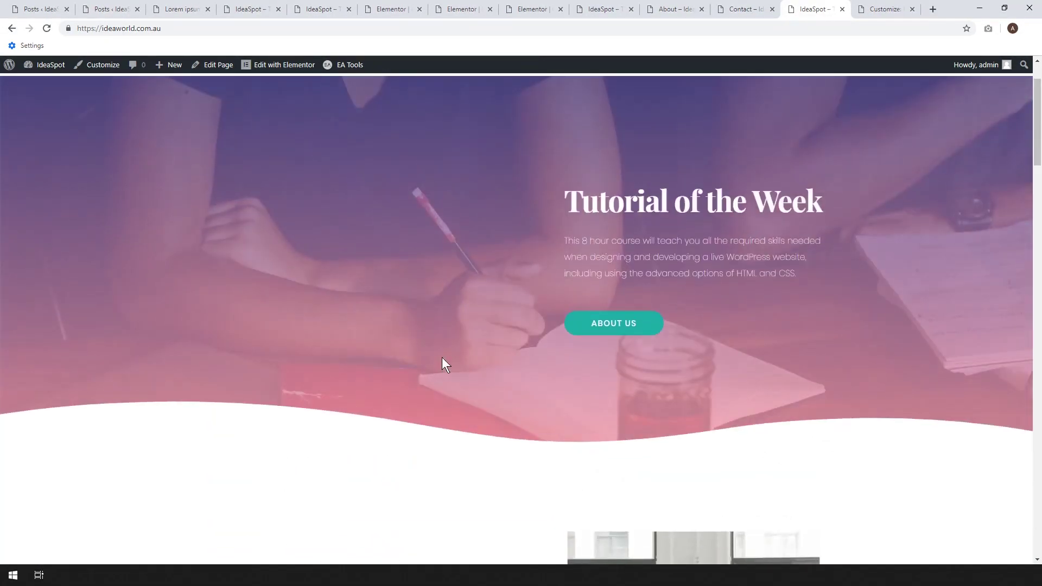